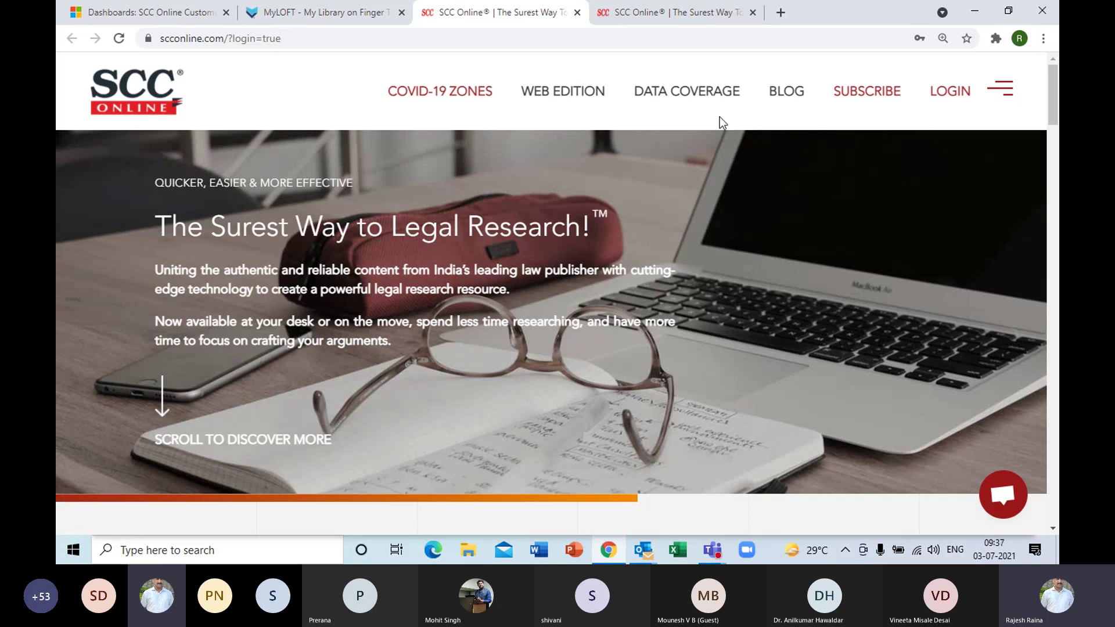
Step: Open the Data Coverage page and review the Supreme Court and Federal Court coverage under Indian Case Law
left_click(674, 95)
left_click(661, 144)
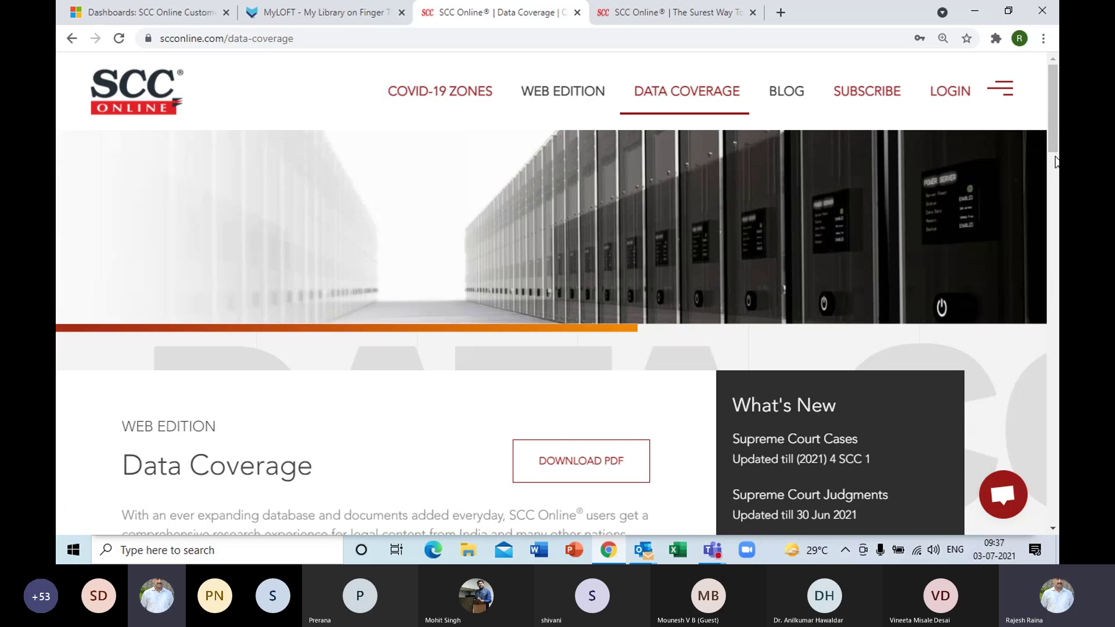
left_click(1052, 529)
left_click(1052, 530)
left_click(1052, 530)
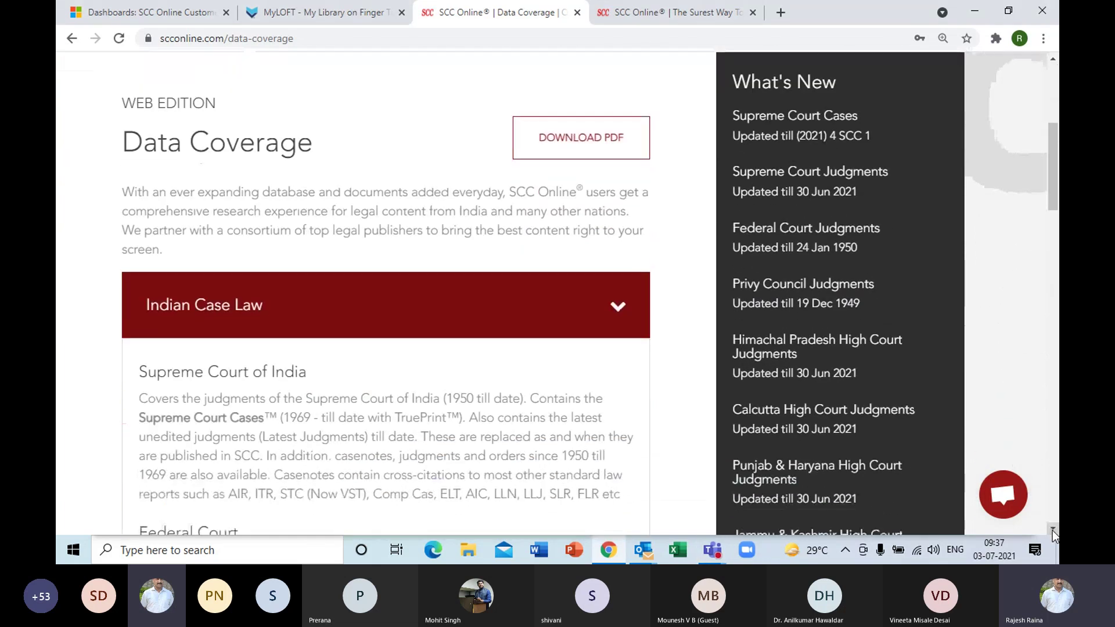
left_click(1052, 529)
left_click(1052, 530)
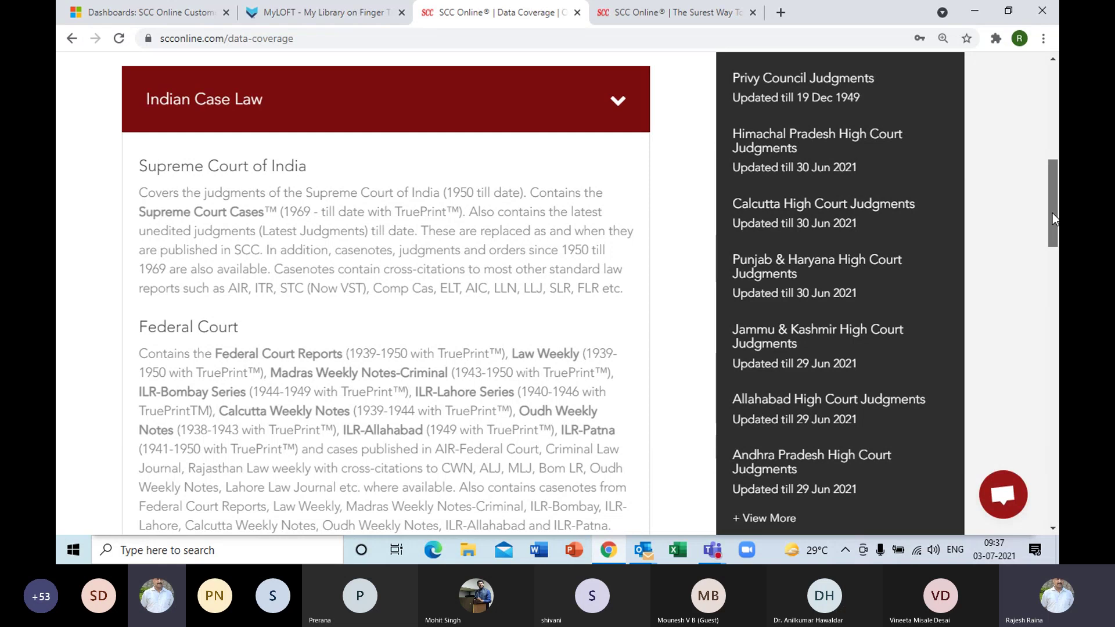
left_click_drag(1052, 214, 1052, 221)
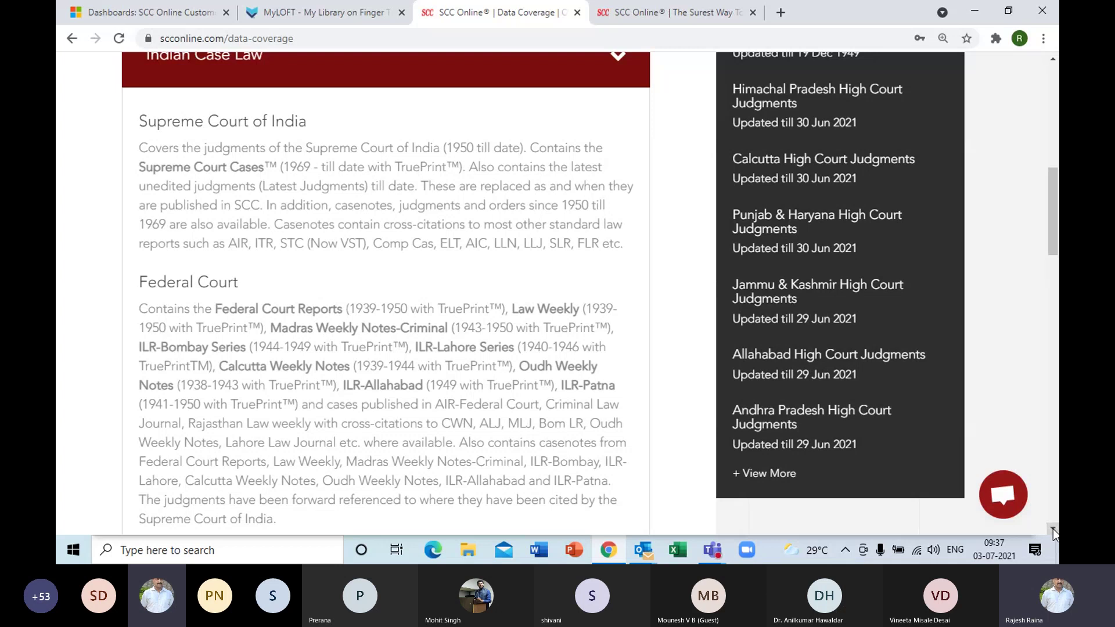
scroll(1053, 528, "down", 2)
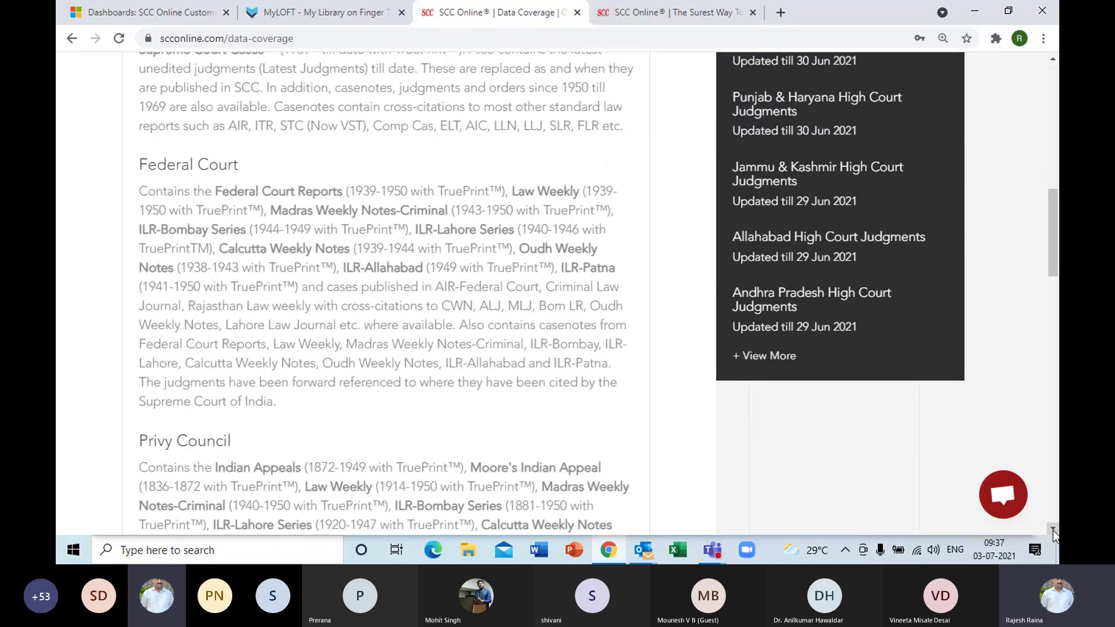
scroll(1053, 530, "down", 4)
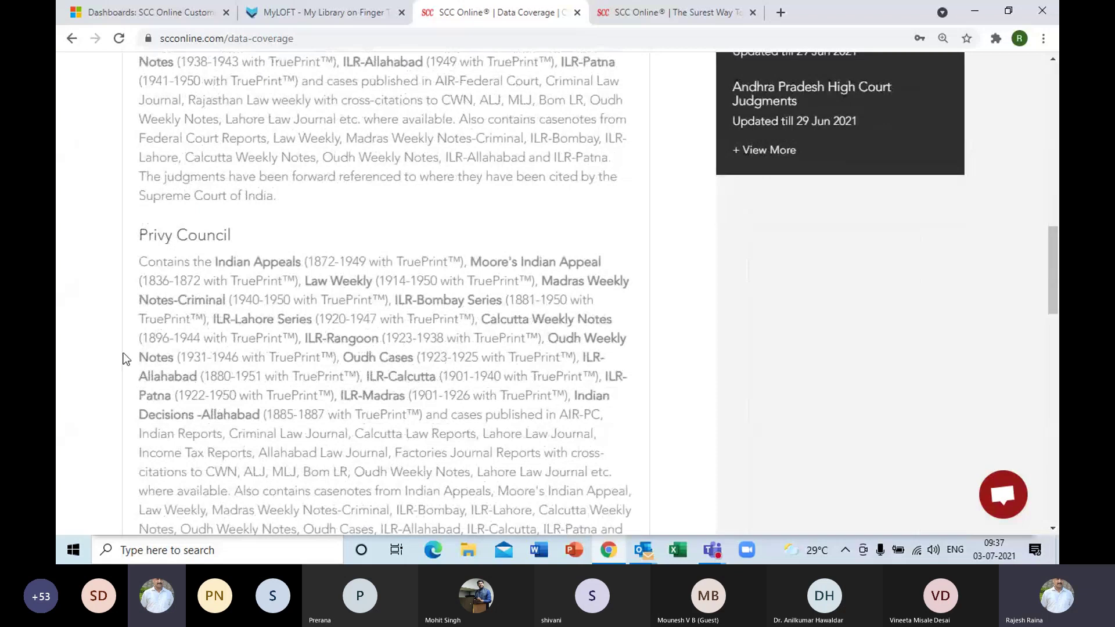
Step: Review the Privy Council coverage and the remaining court categories listed under Indian Case Law
left_click_drag(225, 257, 238, 257)
left_click(264, 280)
left_click_drag(437, 261, 463, 261)
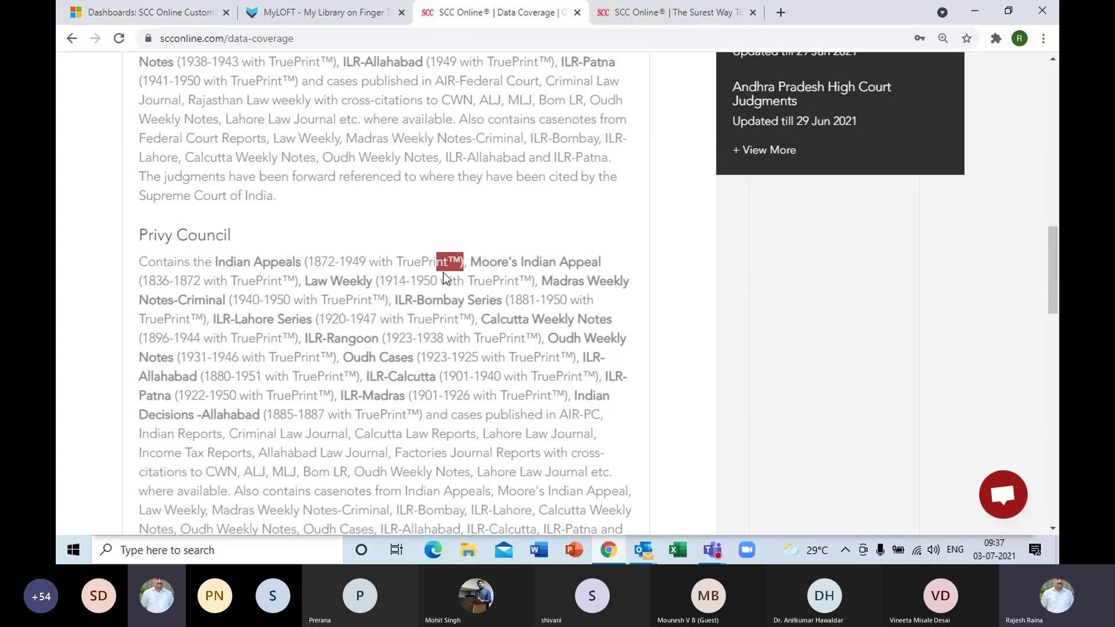
left_click(444, 279)
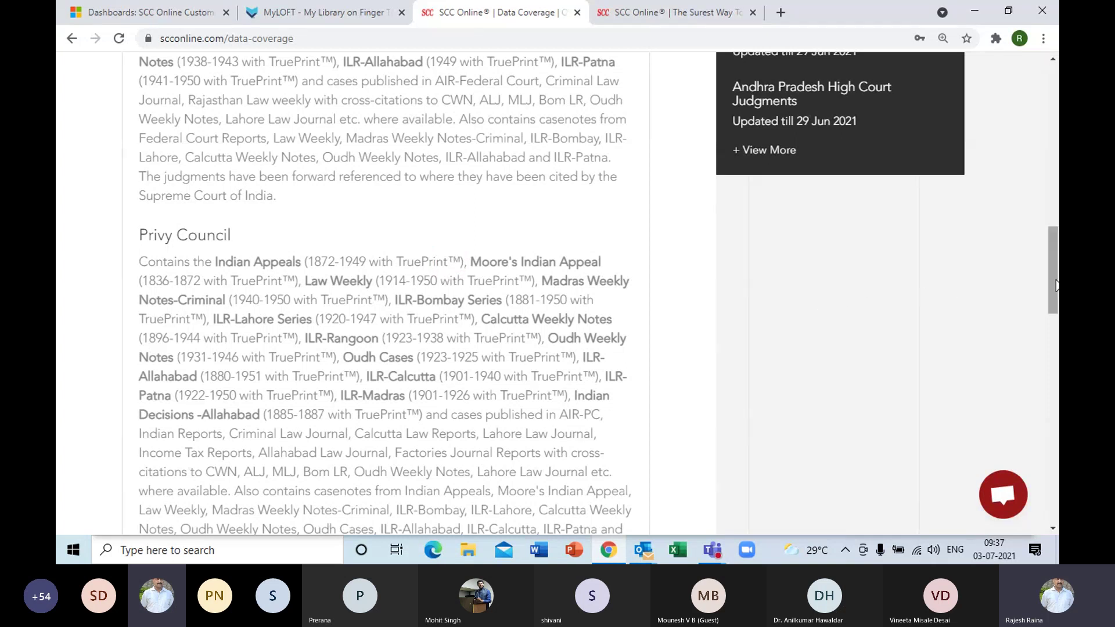
left_click_drag(1053, 281, 1056, 356)
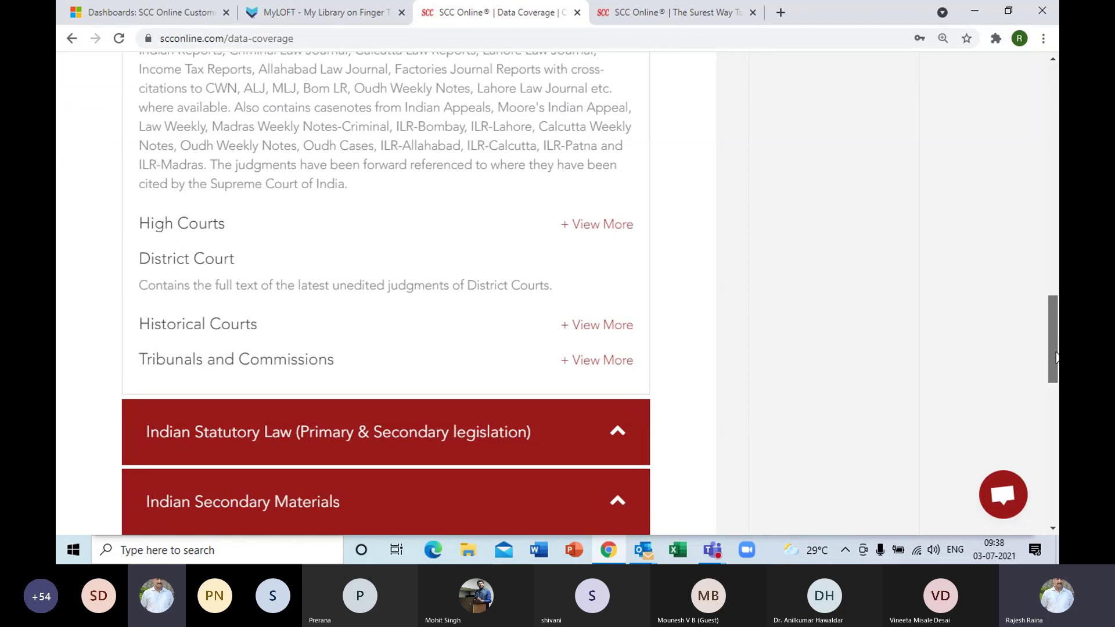
left_click_drag(1055, 357, 1056, 362)
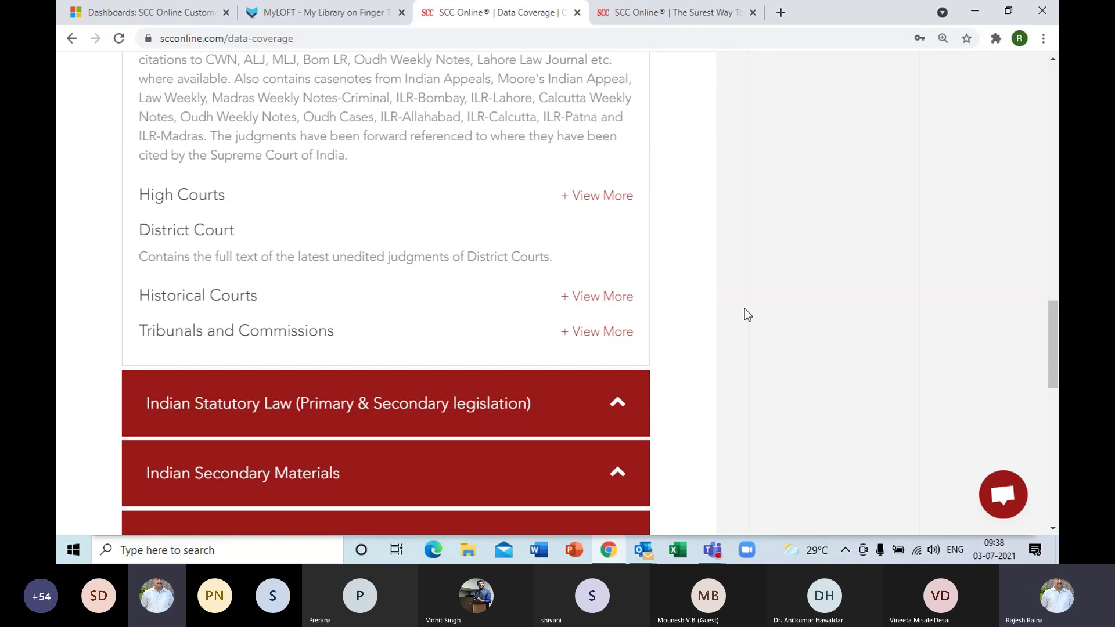
Step: Expand the Tribunals and Commissions coverage and read through its full list of tribunals
left_click(598, 332)
scroll(836, 325, "down", 4)
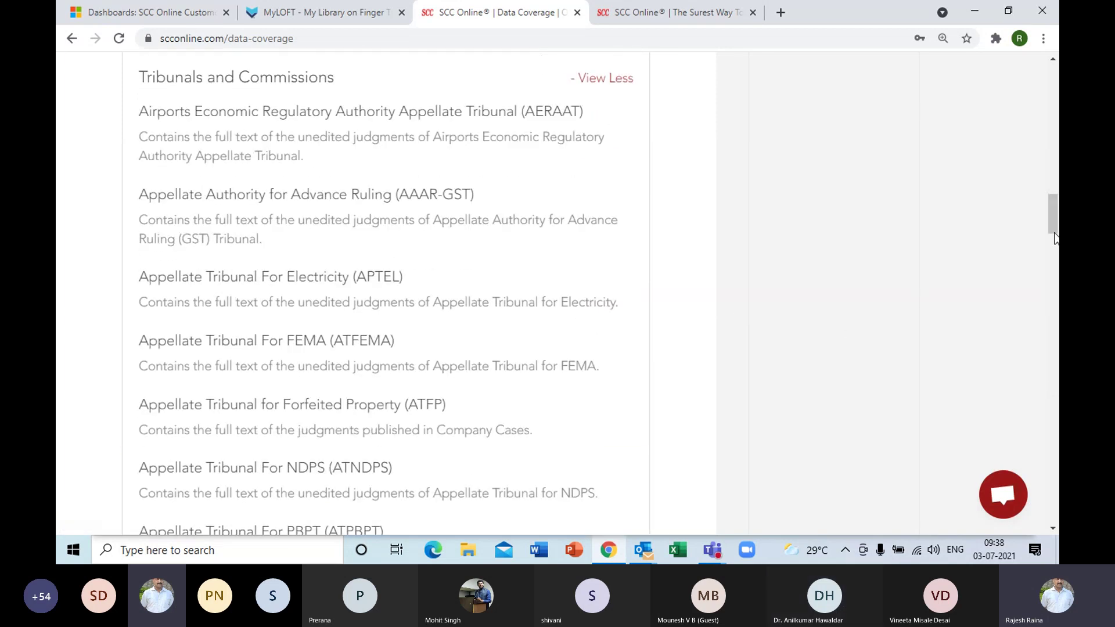
left_click_drag(1052, 227, 1053, 463)
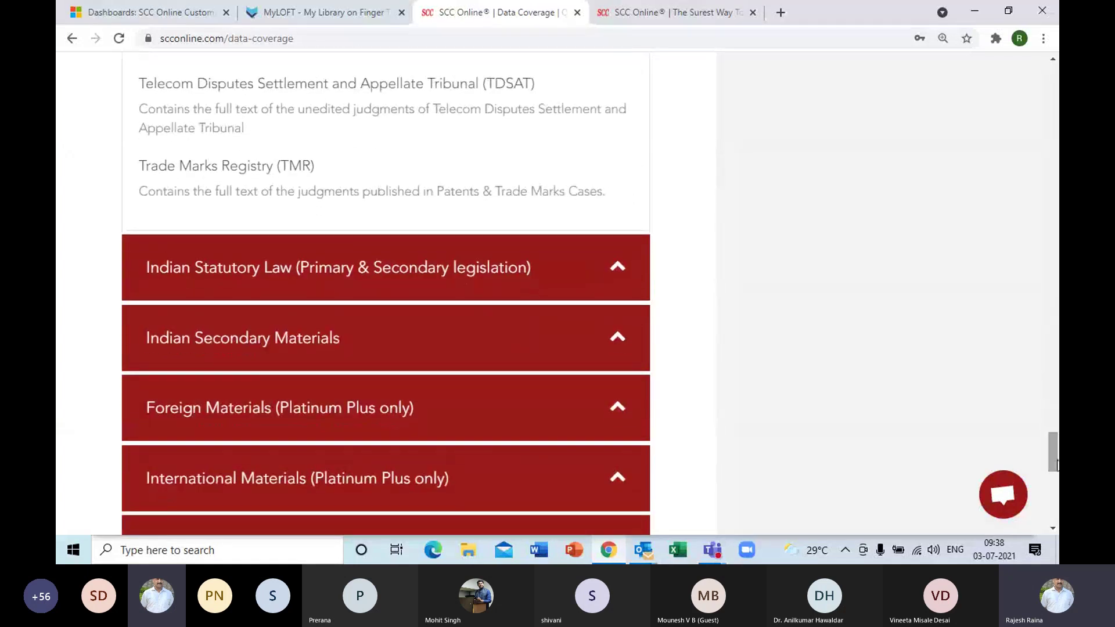
Step: Expand Indian Statutory Law (Primary & Secondary legislation) and review its coverage through Constitutional Orders
left_click(612, 281)
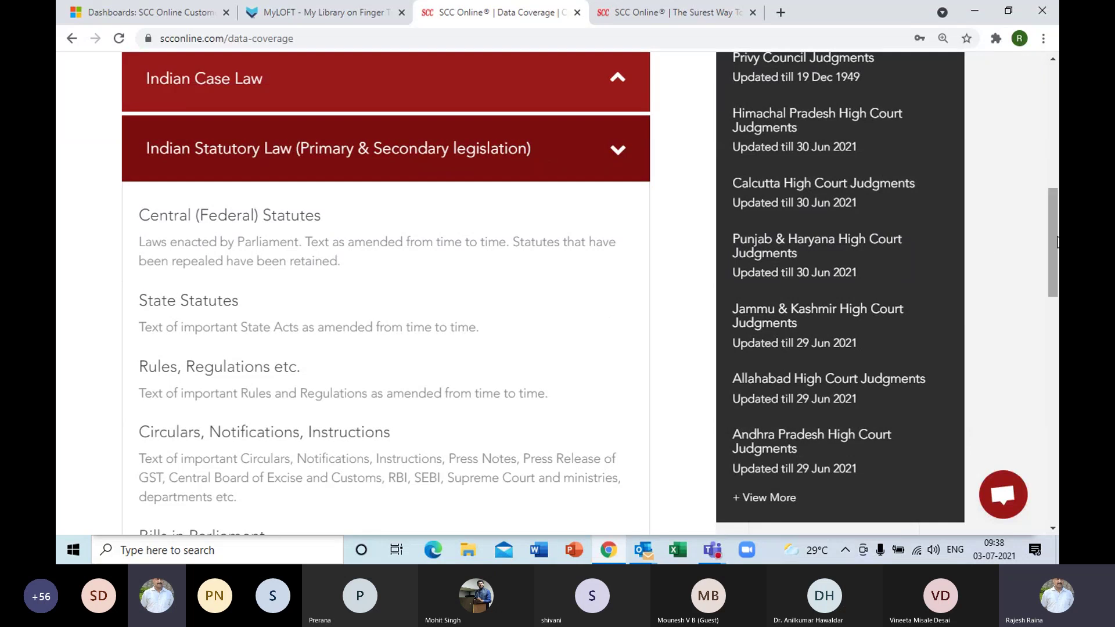
scroll(1055, 244, "down", 1)
left_click_drag(1056, 249, 1057, 344)
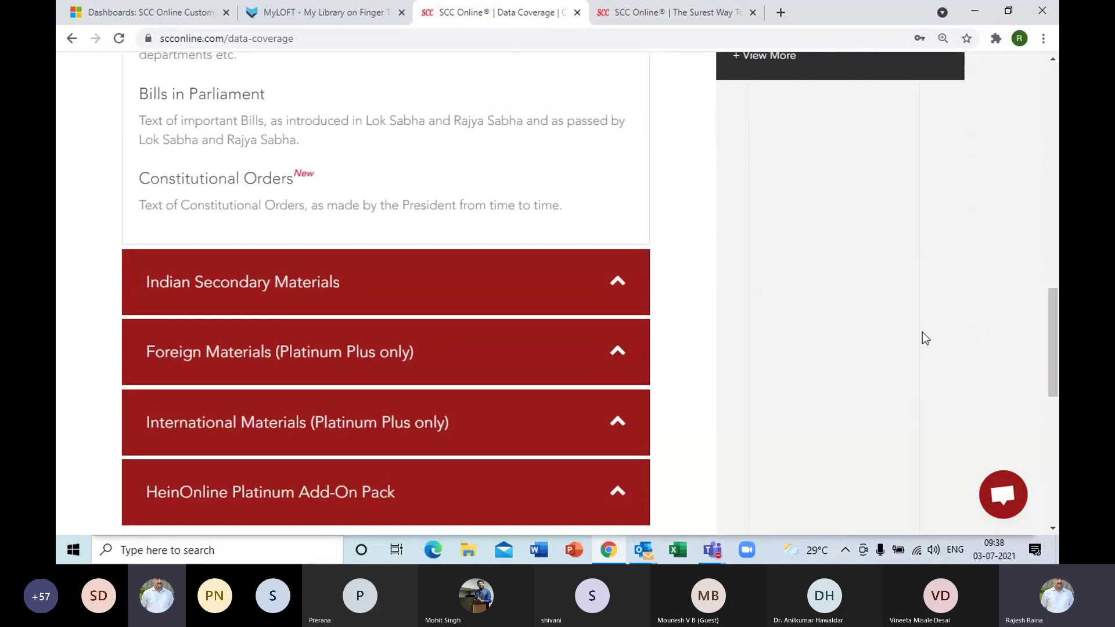
Step: Expand Indian Secondary Materials and review the commission and committee reports and the legal articles sources
left_click(620, 288)
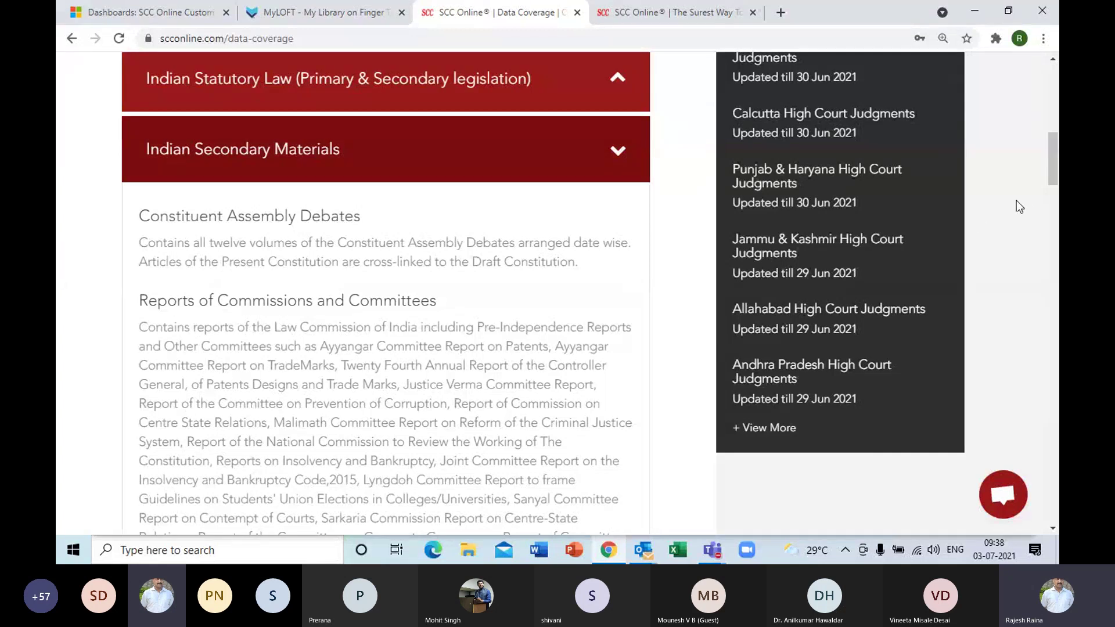
left_click_drag(1054, 180, 1052, 248)
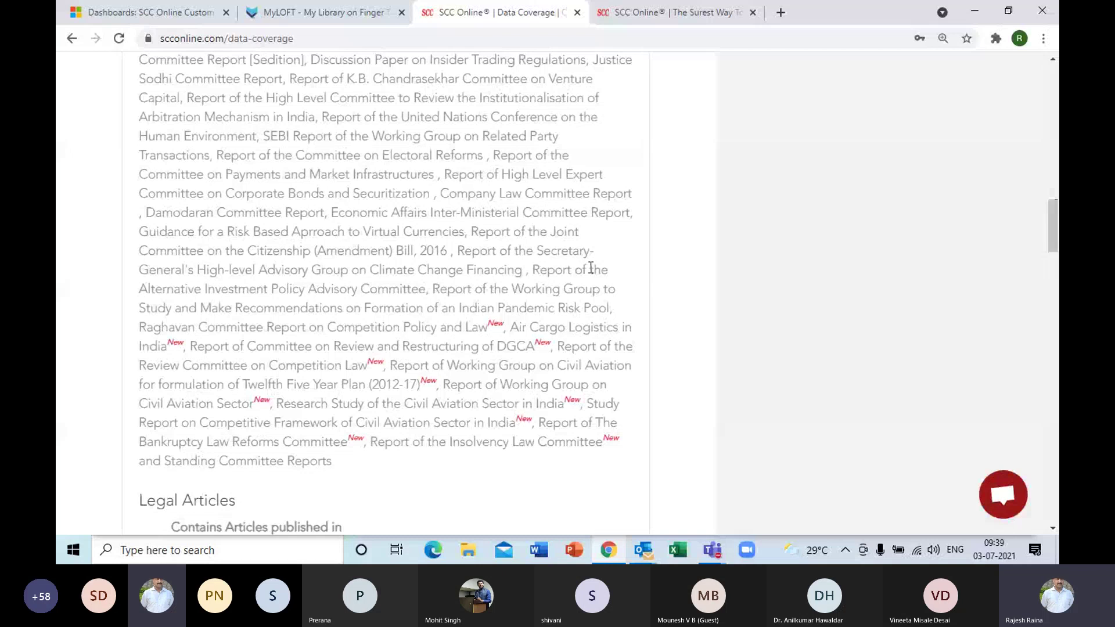
left_click_drag(366, 364, 384, 366)
left_click(455, 410)
scroll(1053, 242, "down", 3)
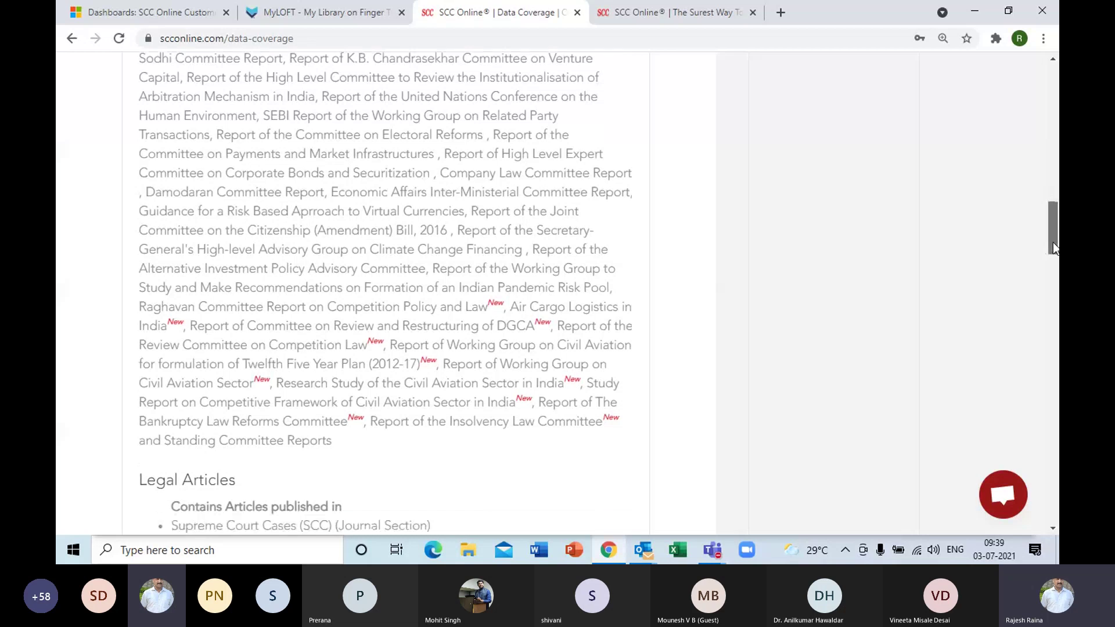
left_click_drag(1055, 259, 1055, 281)
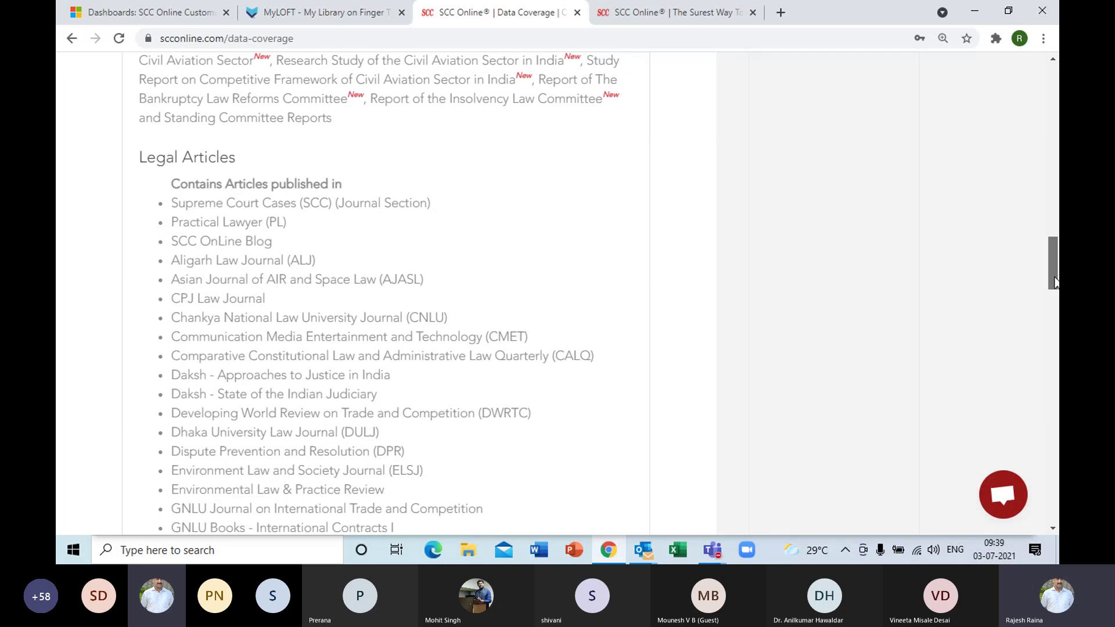
left_click_drag(1055, 282, 1057, 68)
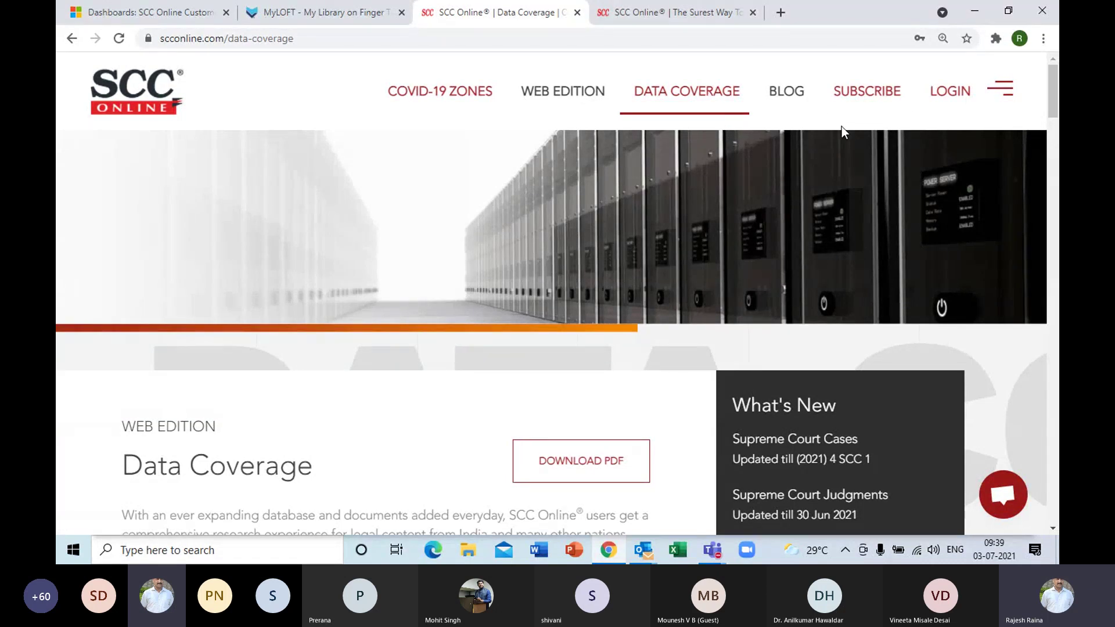
Step: Open the new user registration form from the login dialog, examine its login ID and full name fields, and close it
left_click(954, 96)
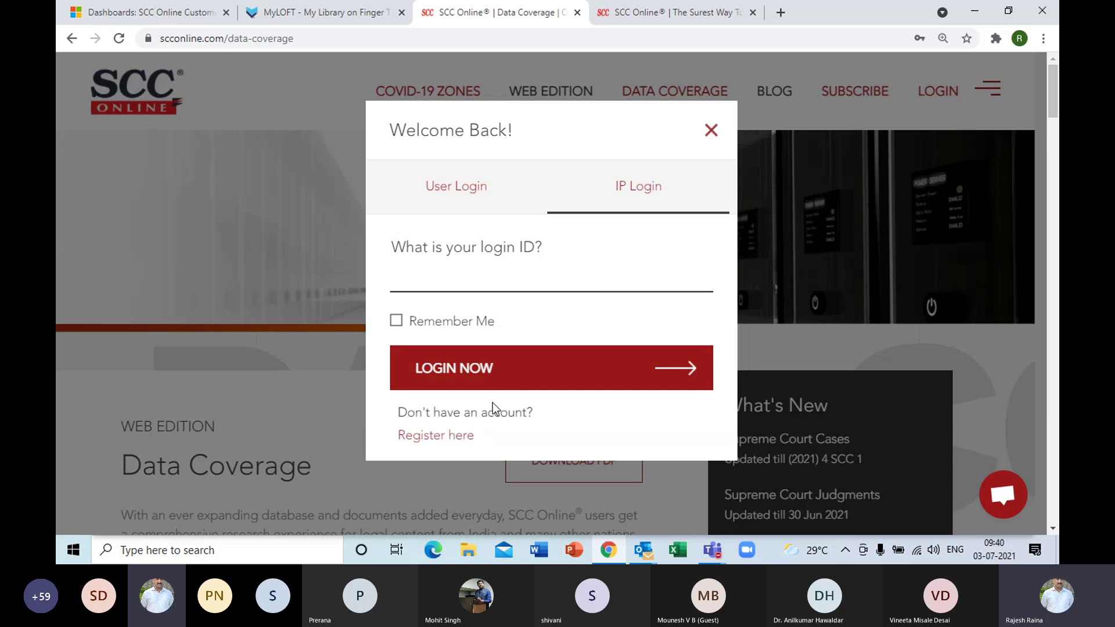
left_click(450, 445)
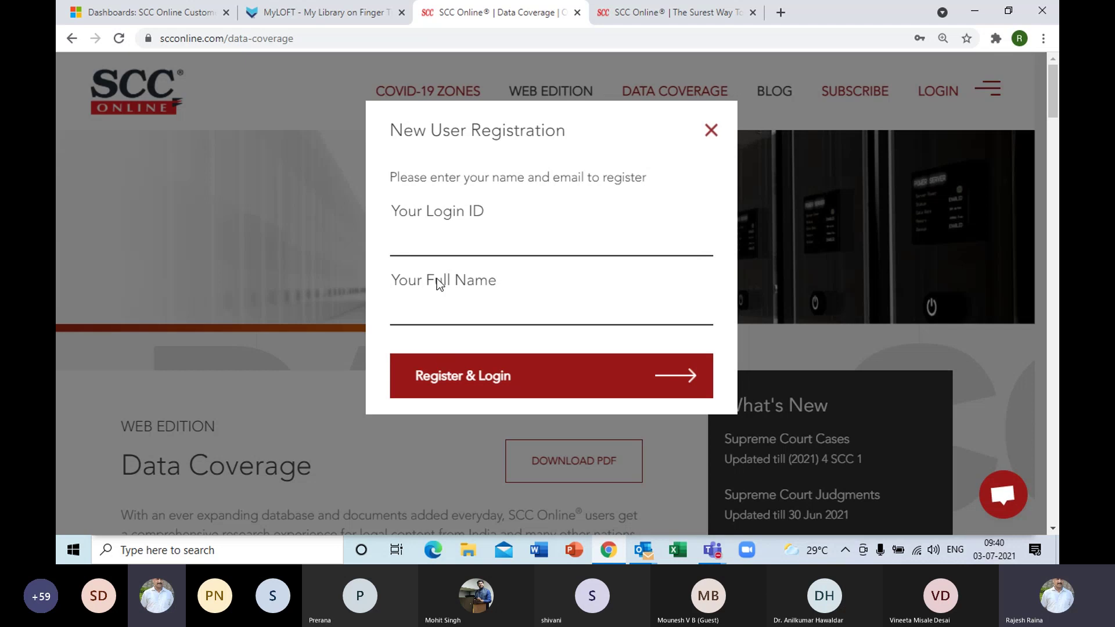
left_click(443, 245)
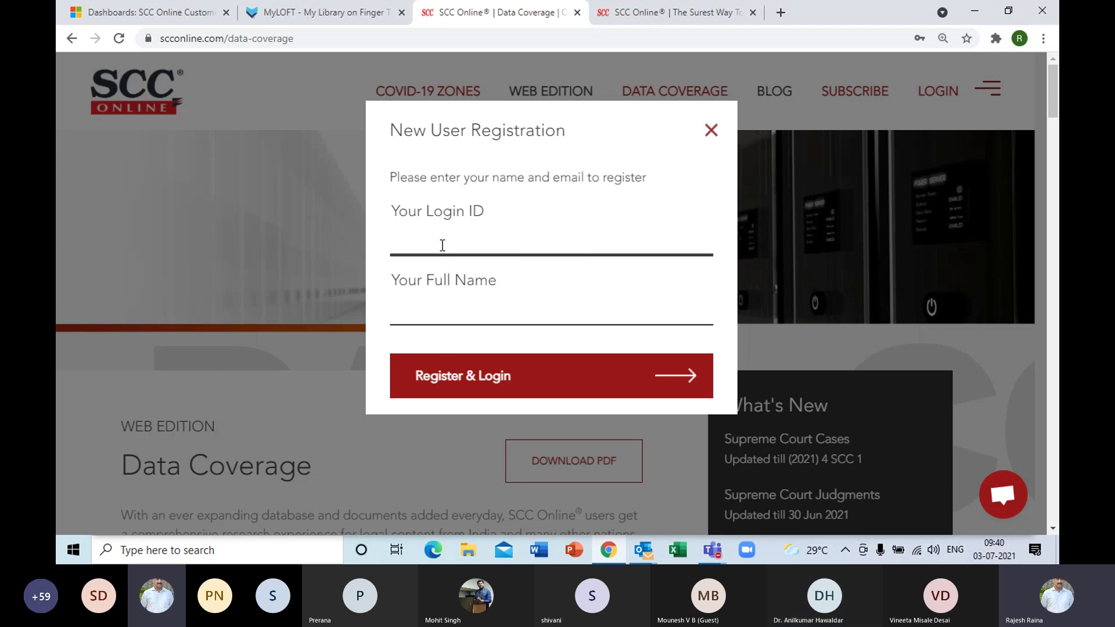
left_click(457, 312)
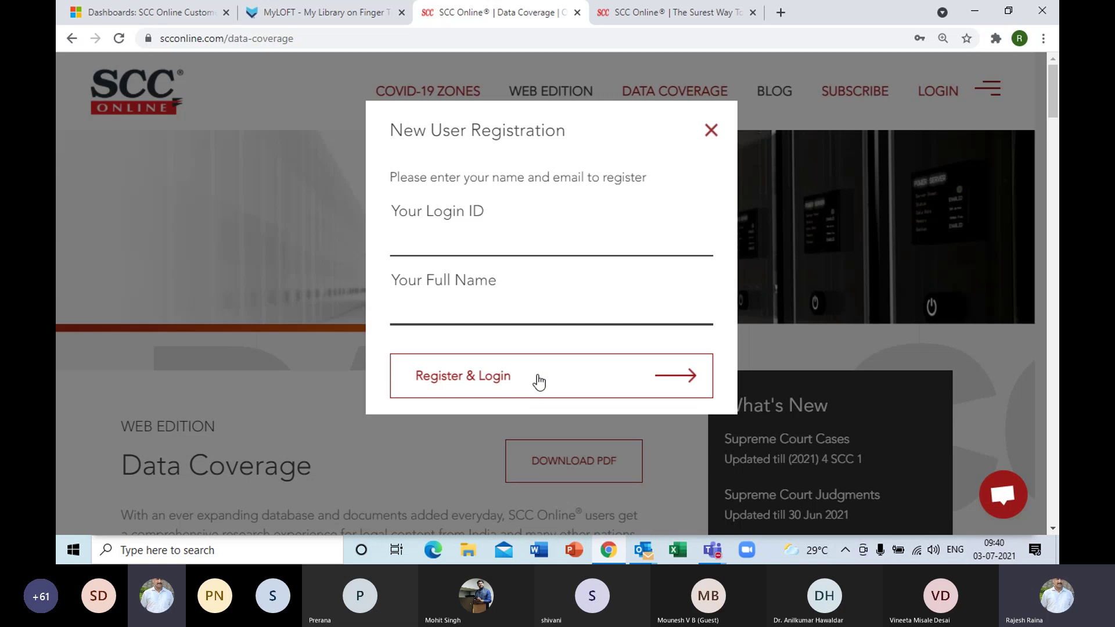
left_click(713, 129)
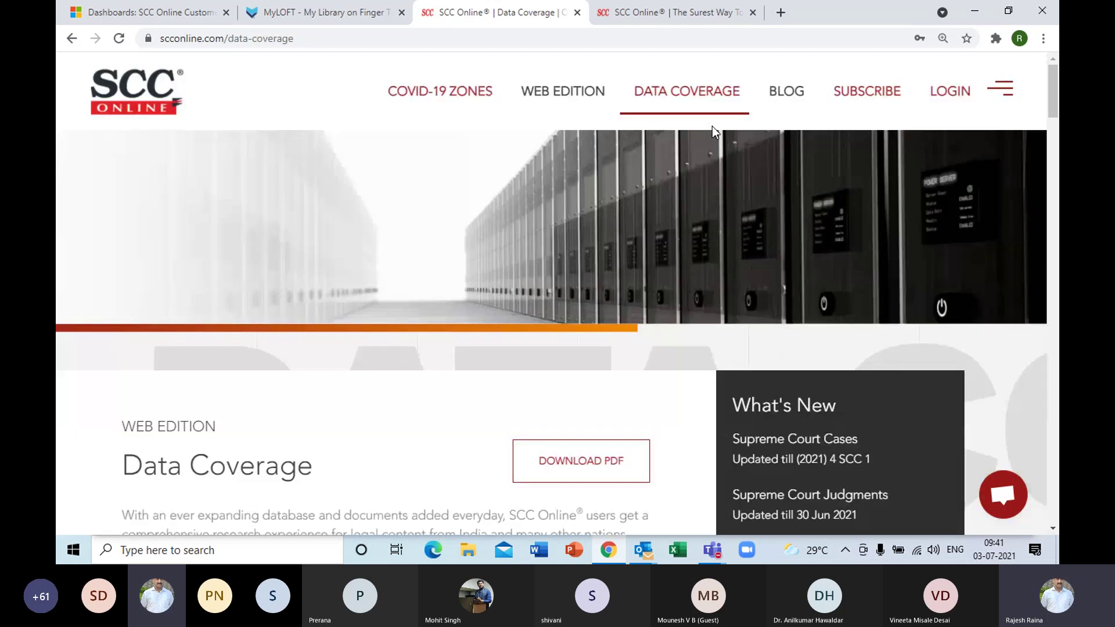
Step: Log in through IP Login using the saved e-mail address as the login ID
left_click(946, 102)
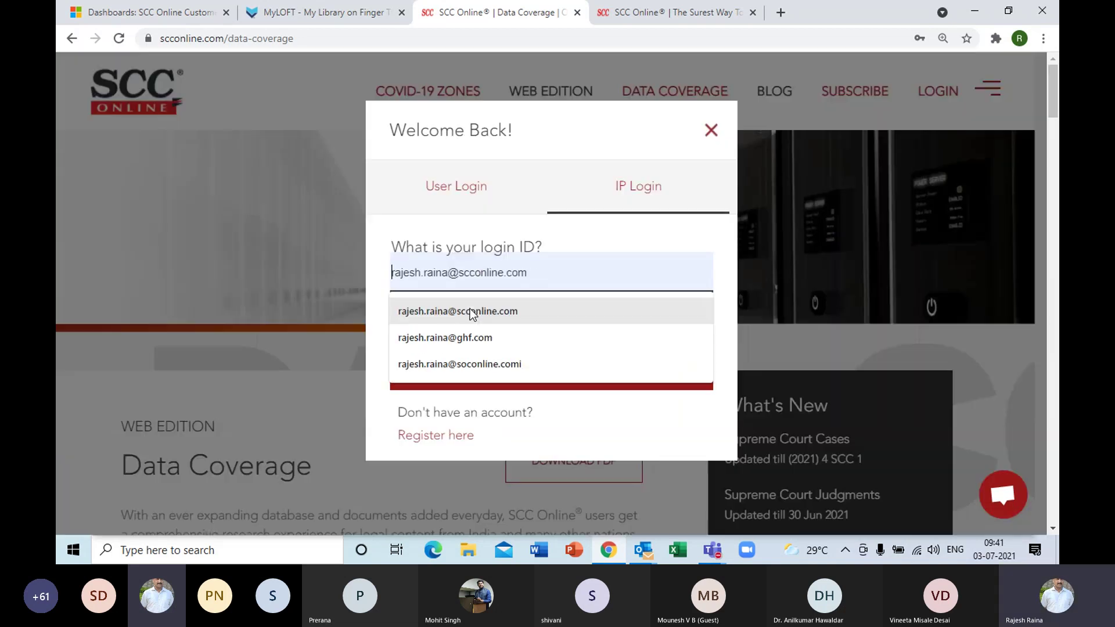
left_click(469, 309)
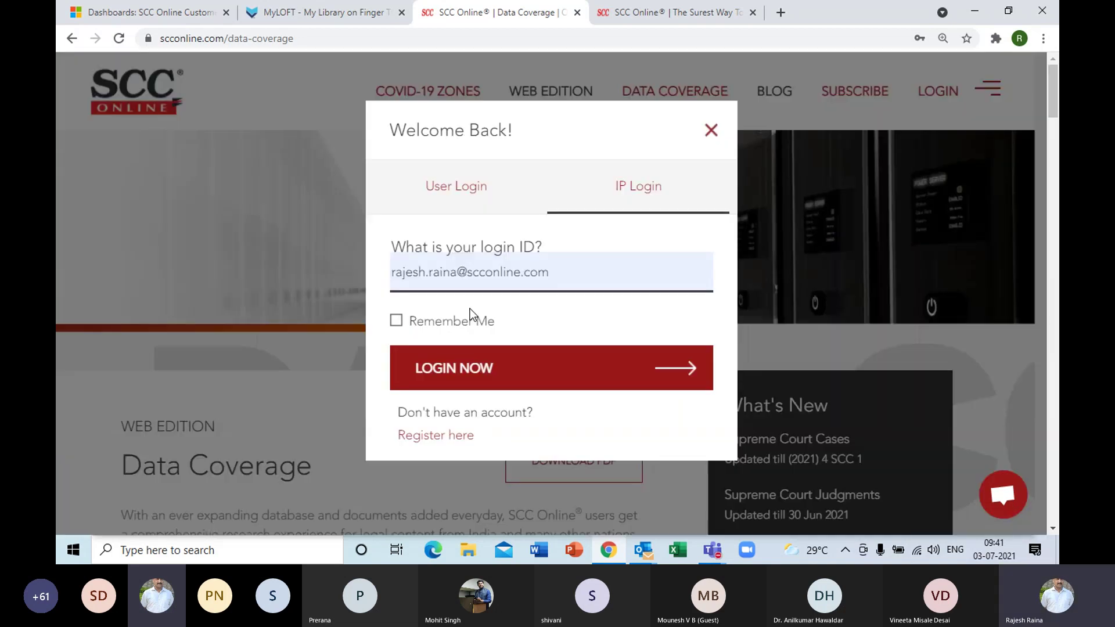
left_click(514, 375)
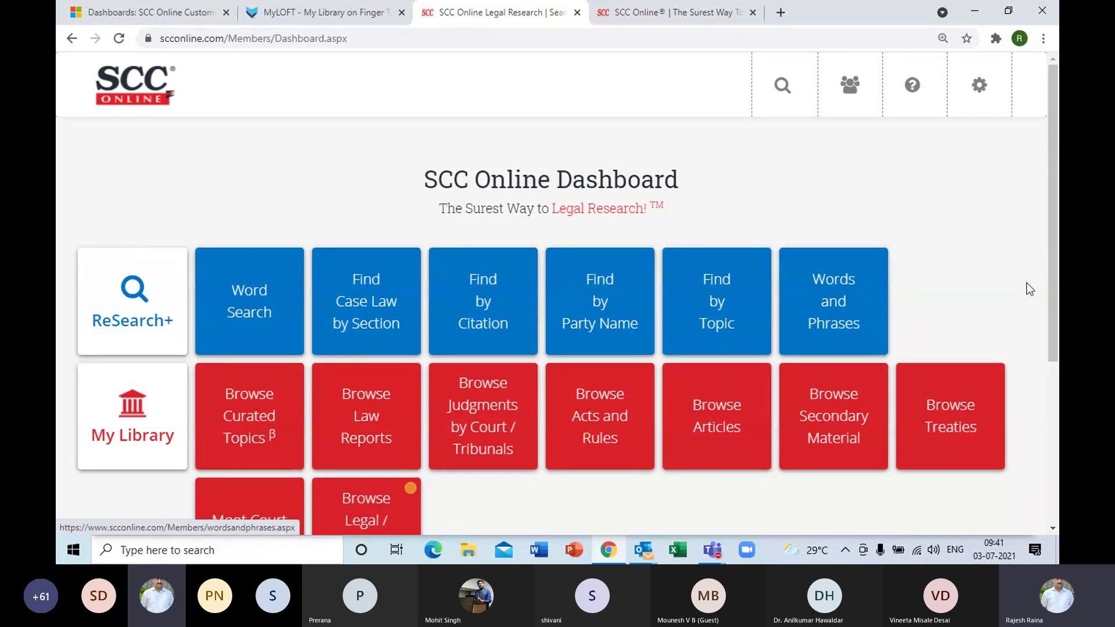
Step: Open Word Search from the dashboard and enter "latest judgment from supreme court of india on defamation" as the search term
left_click_drag(1054, 217, 1056, 317)
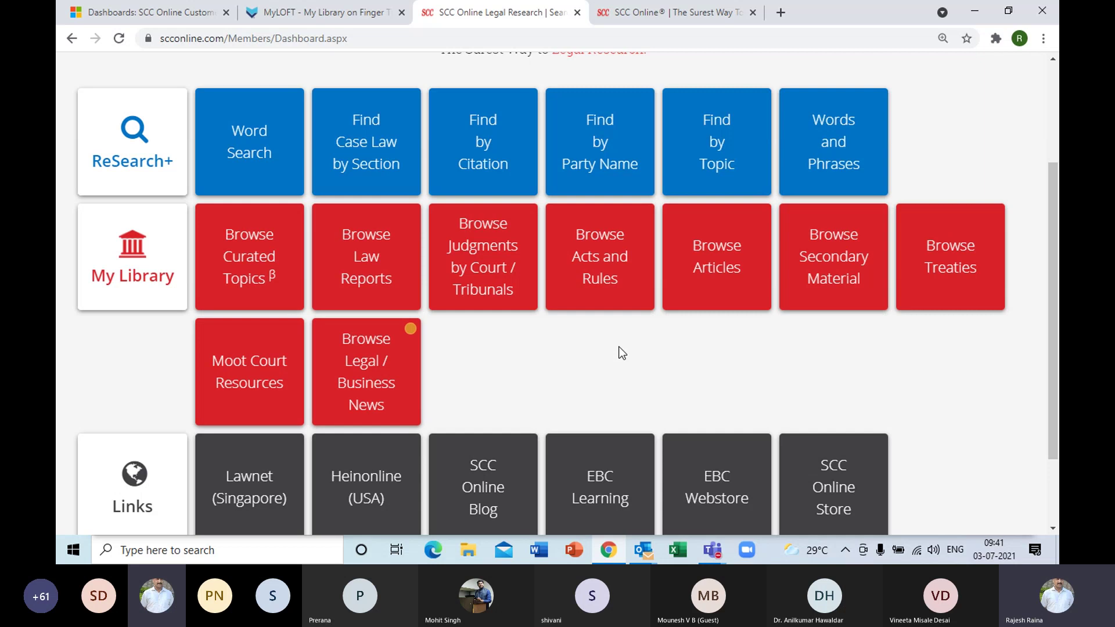
scroll(621, 352, "down", 1)
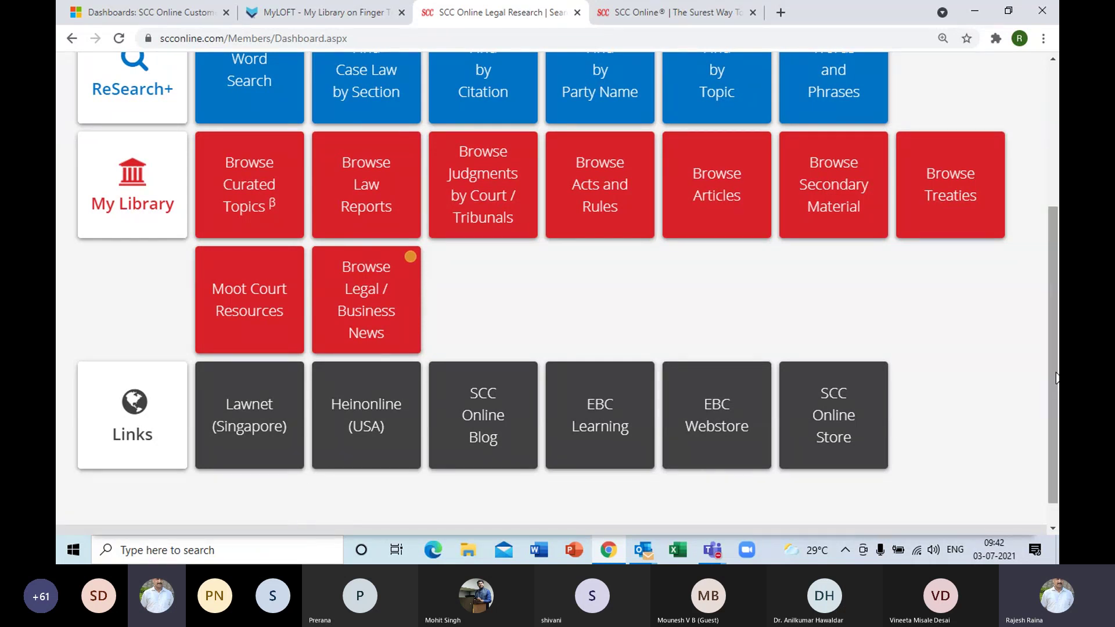
scroll(132, 486, "up", 2)
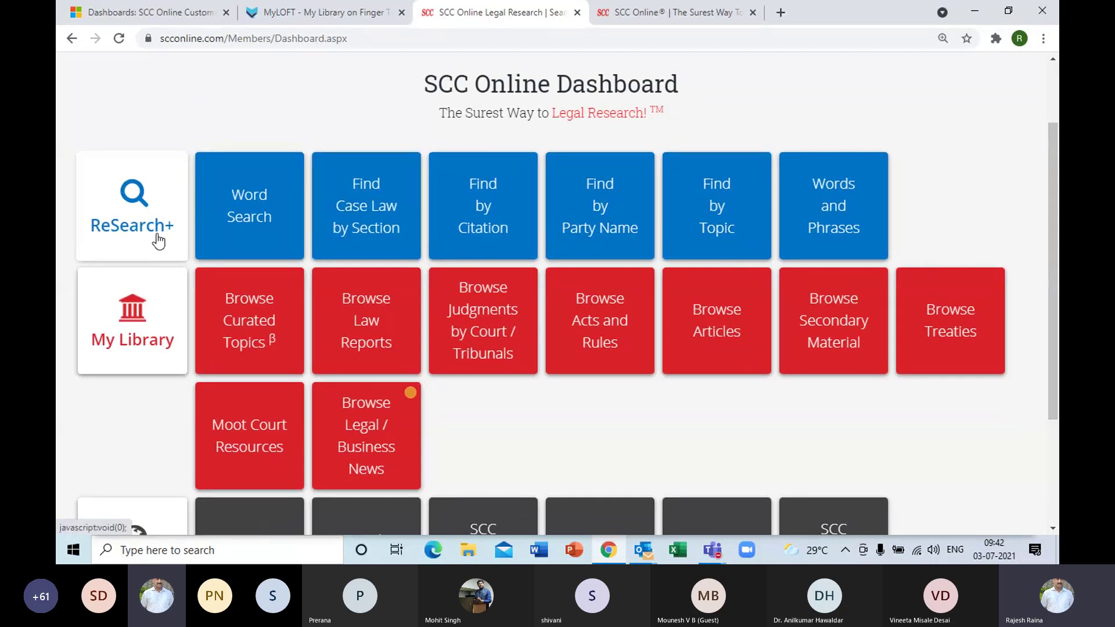
left_click(243, 238)
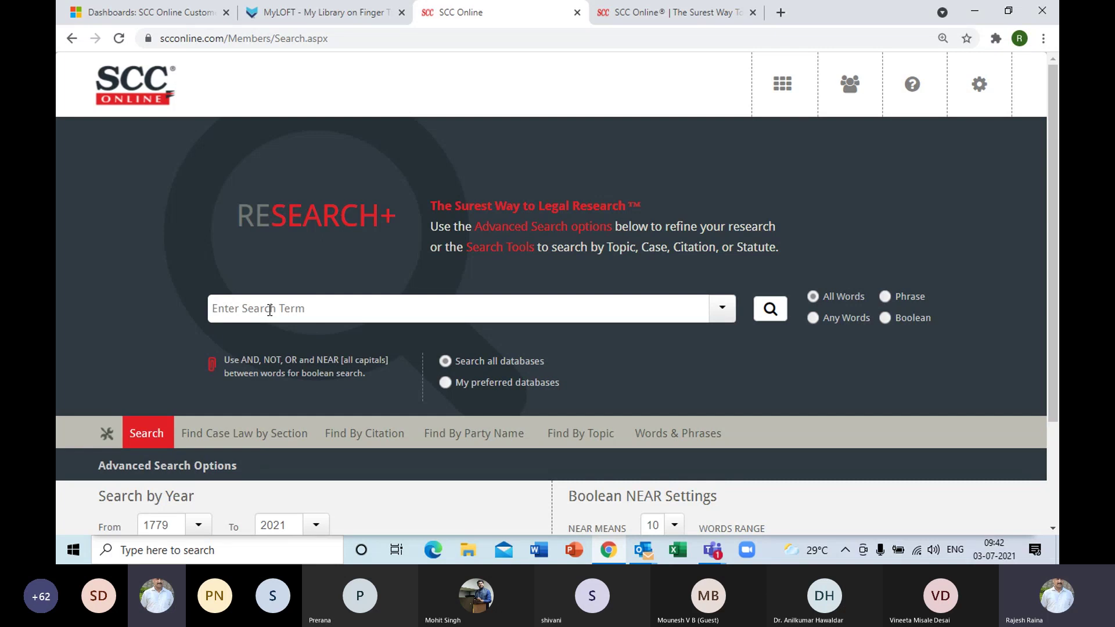
type("latest judgmen")
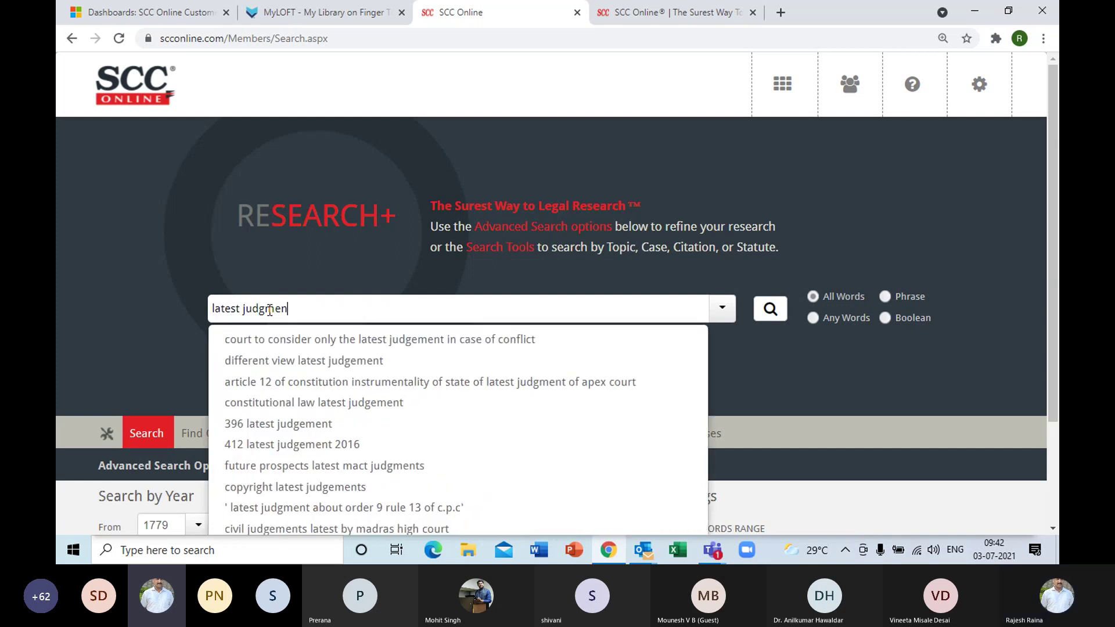
type("t from sup")
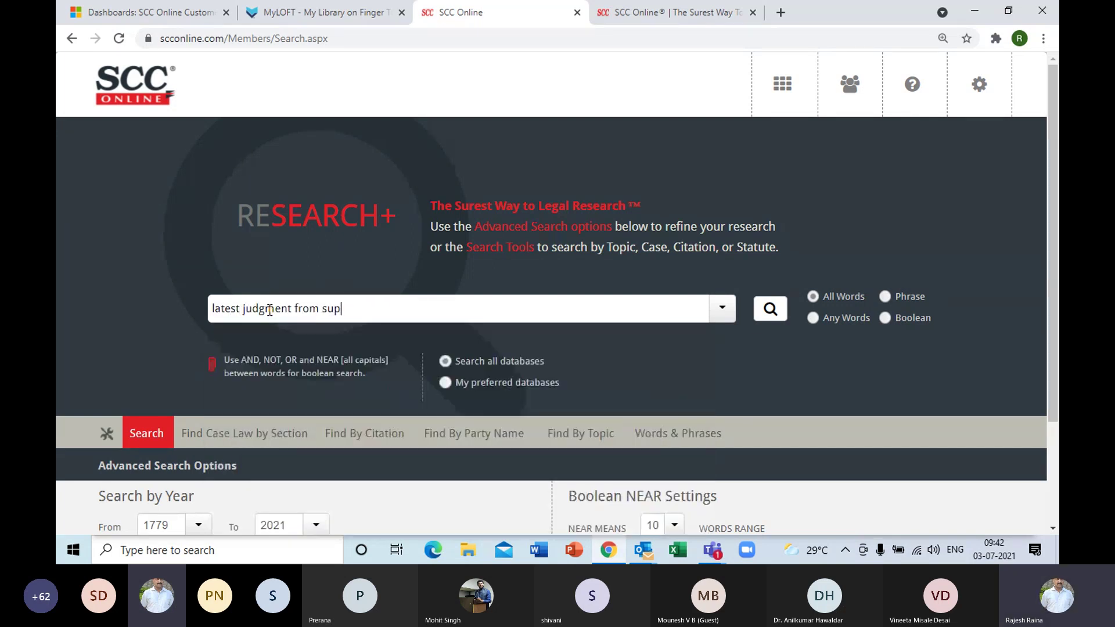
type("reme court of india on")
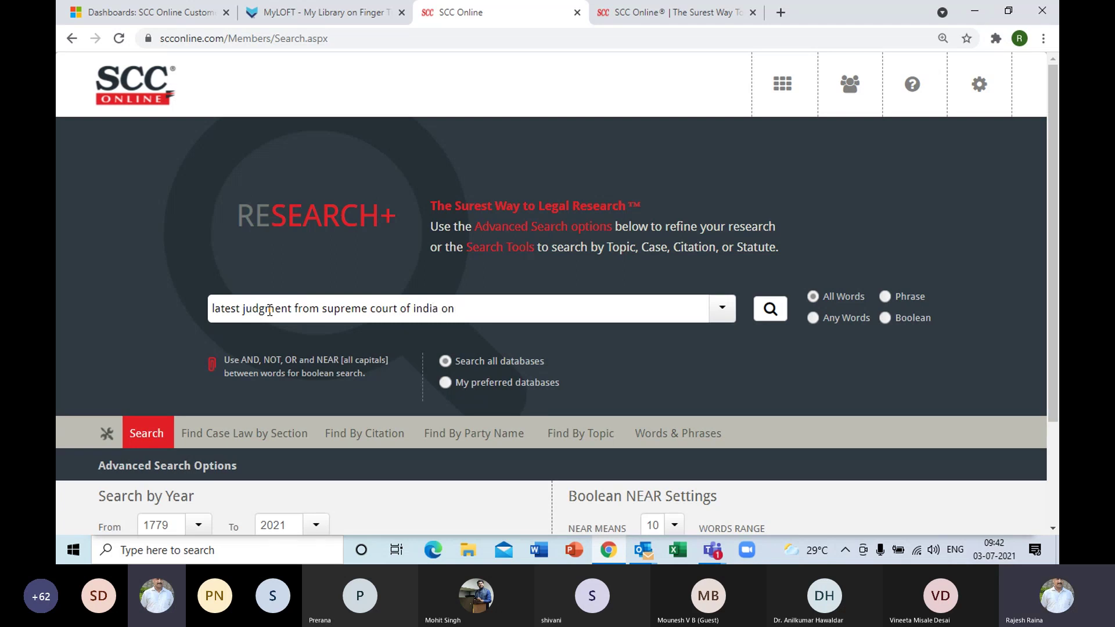
type(" defamation")
key("ctrl+plus")
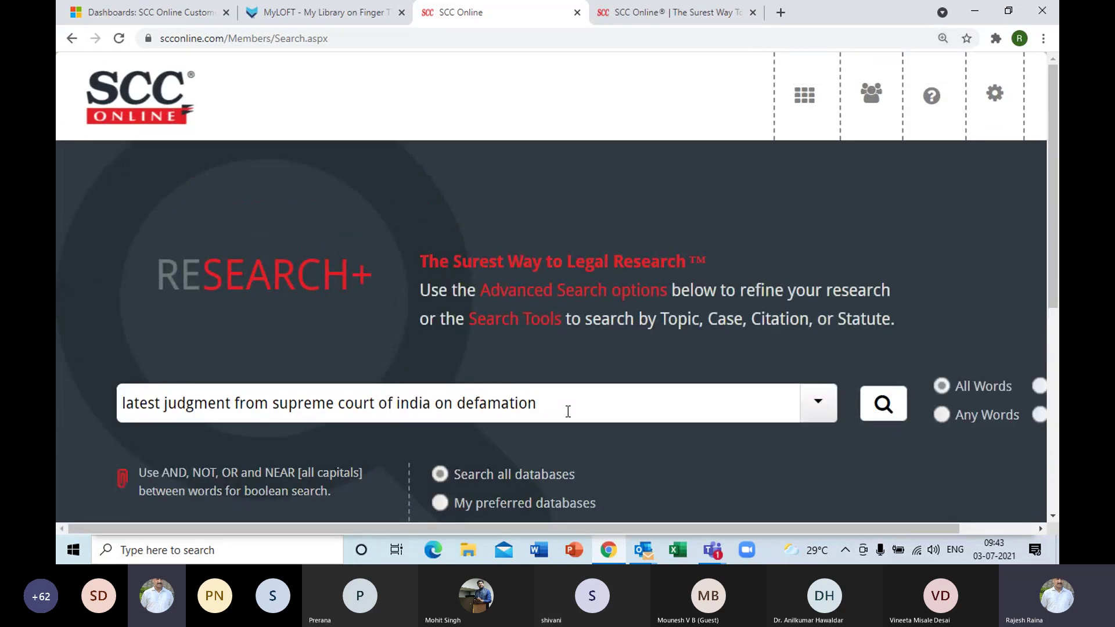
Step: Run the search and review the Judgments results by court, including the individual High Courts
left_click(885, 413)
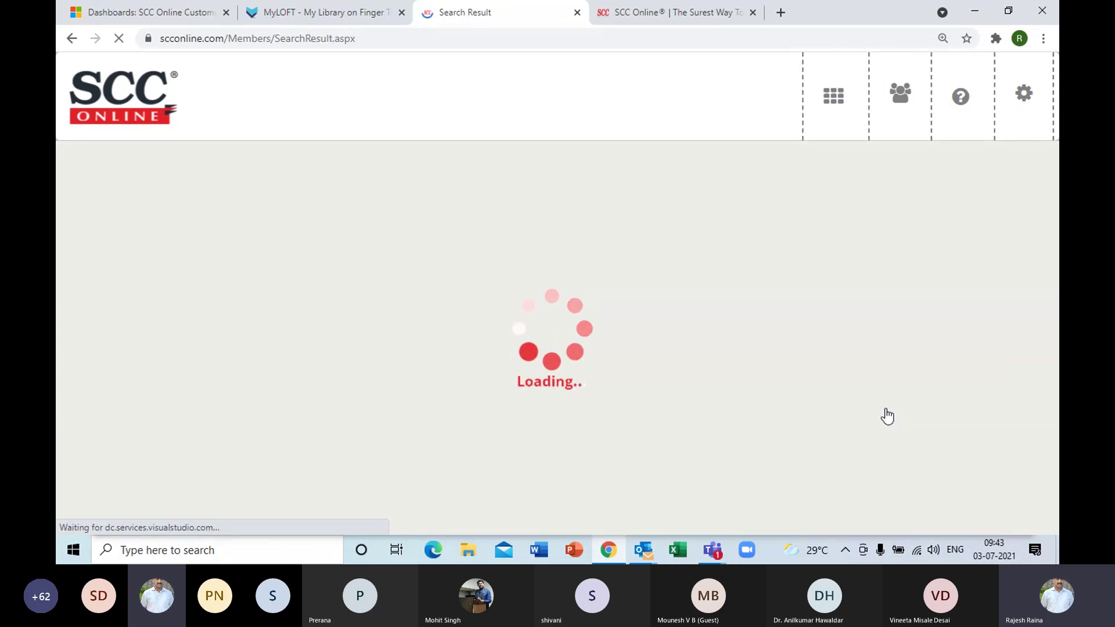
key("ctrl+minus")
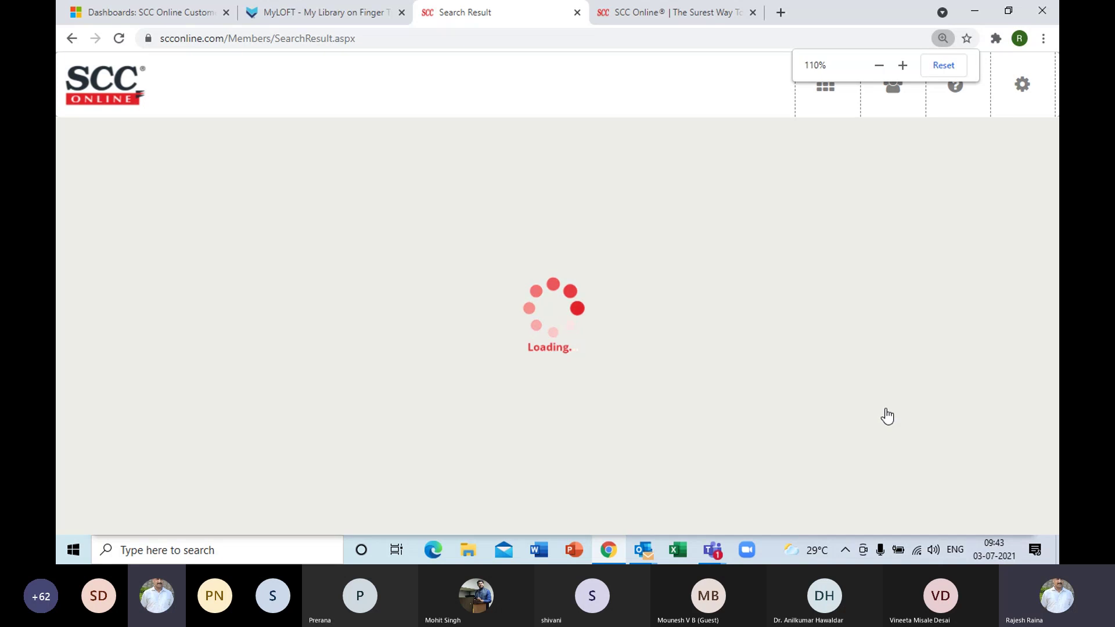
key("ctrl+minus")
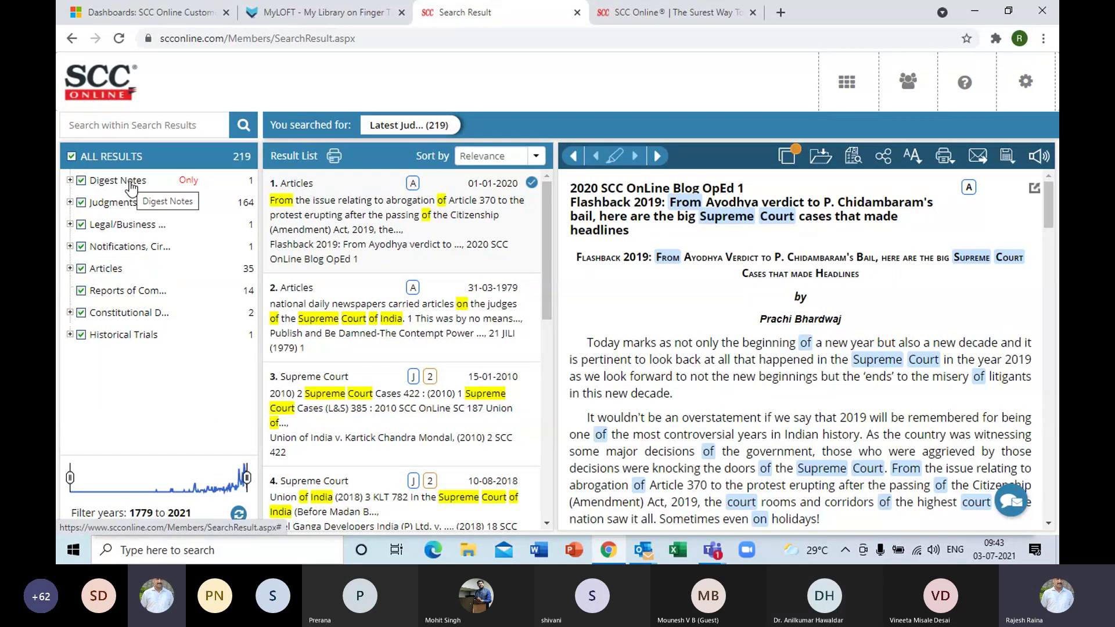
left_click(70, 202)
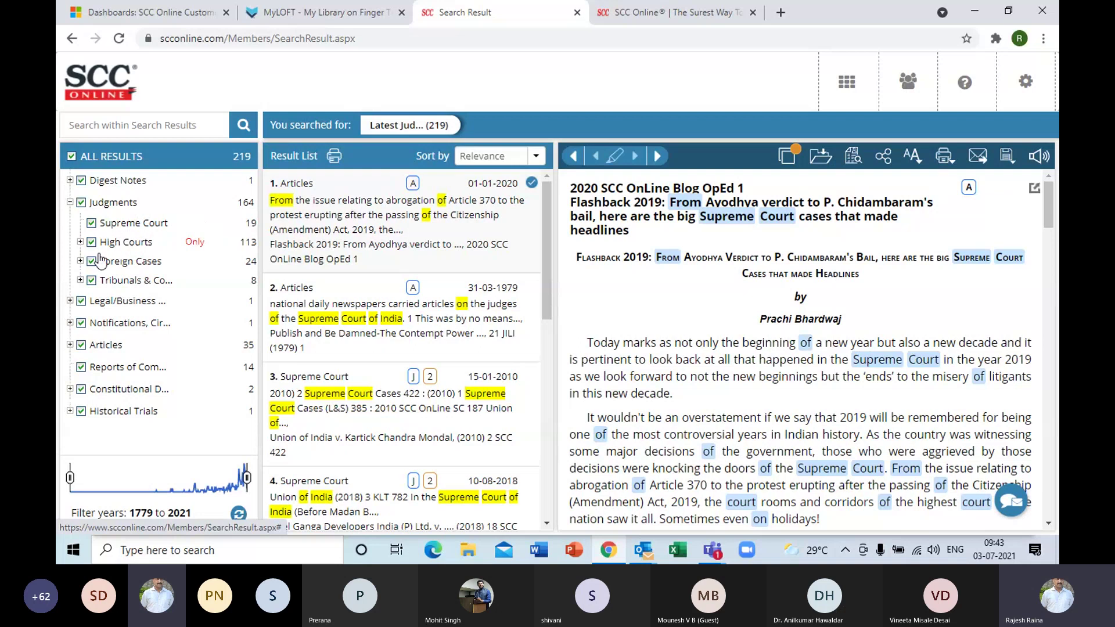
left_click(80, 242)
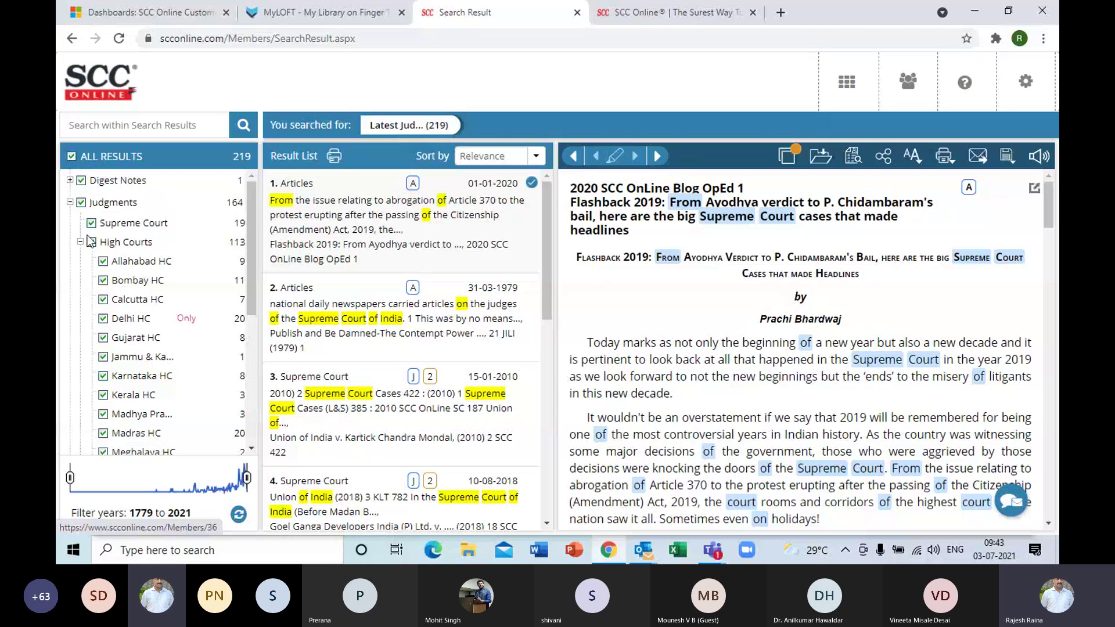
left_click(69, 203)
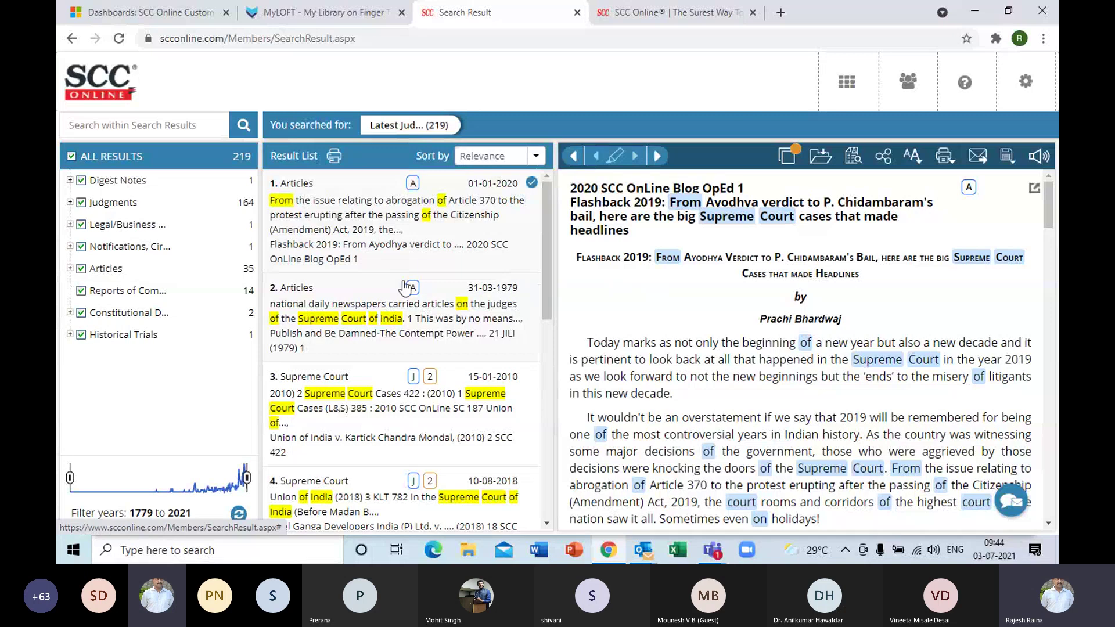
Step: Restrict the results to Supreme Court judgments only and sort them by Chronological (Latest First)
left_click(69, 202)
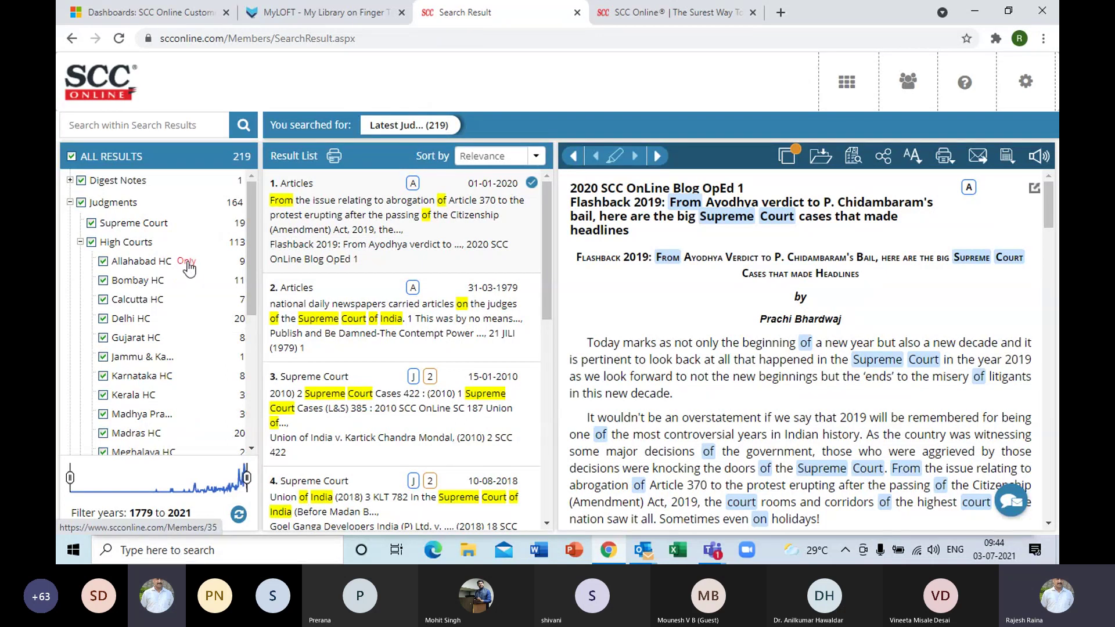
left_click(190, 224)
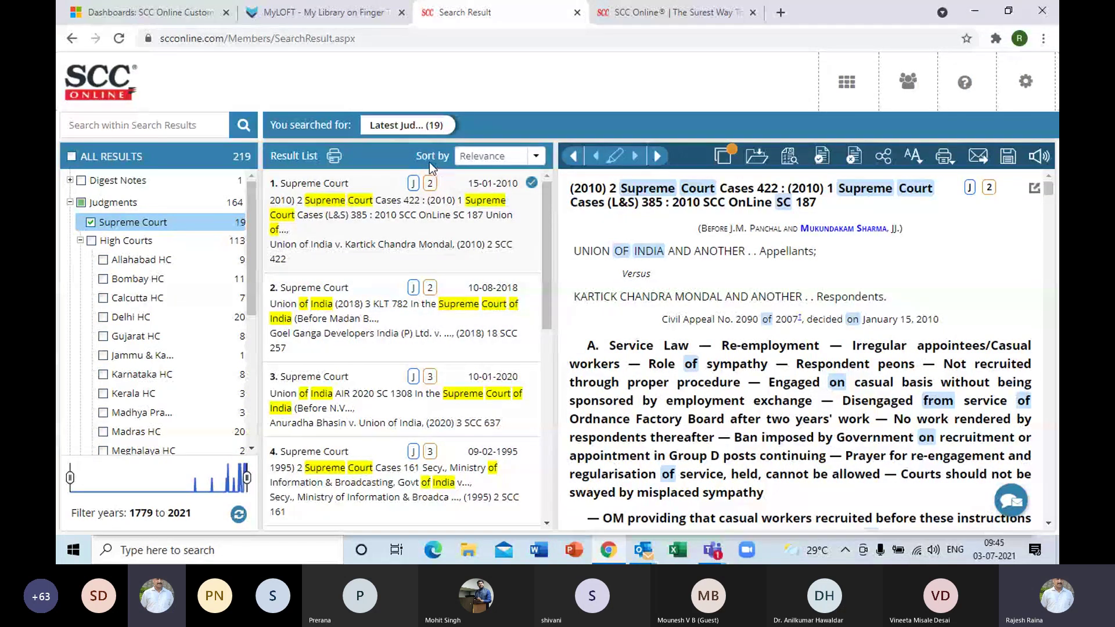
left_click(535, 156)
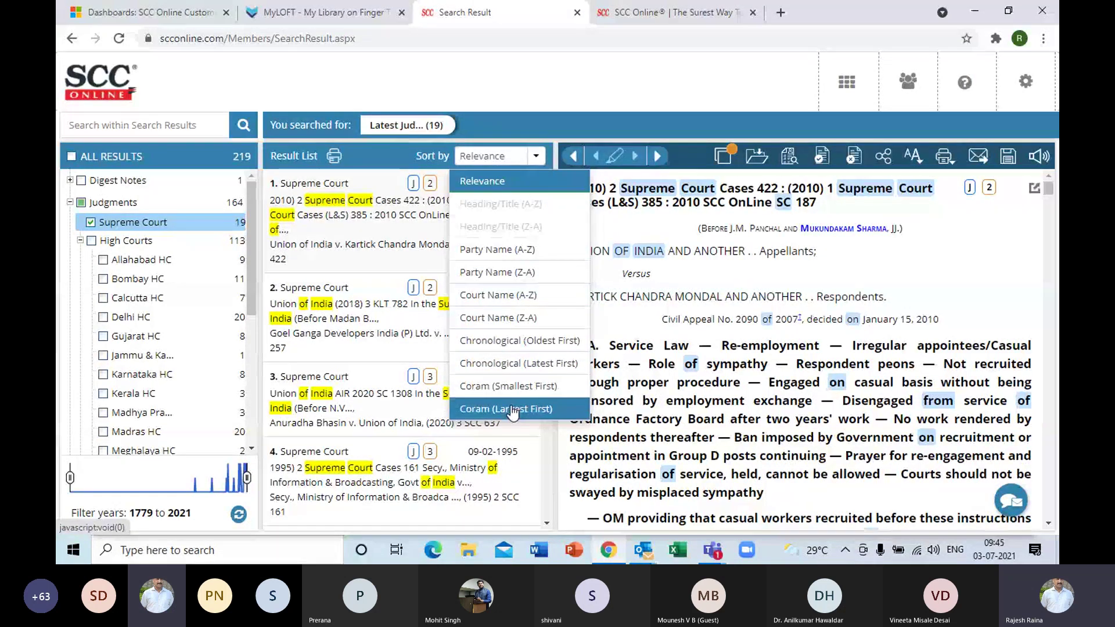
left_click(534, 371)
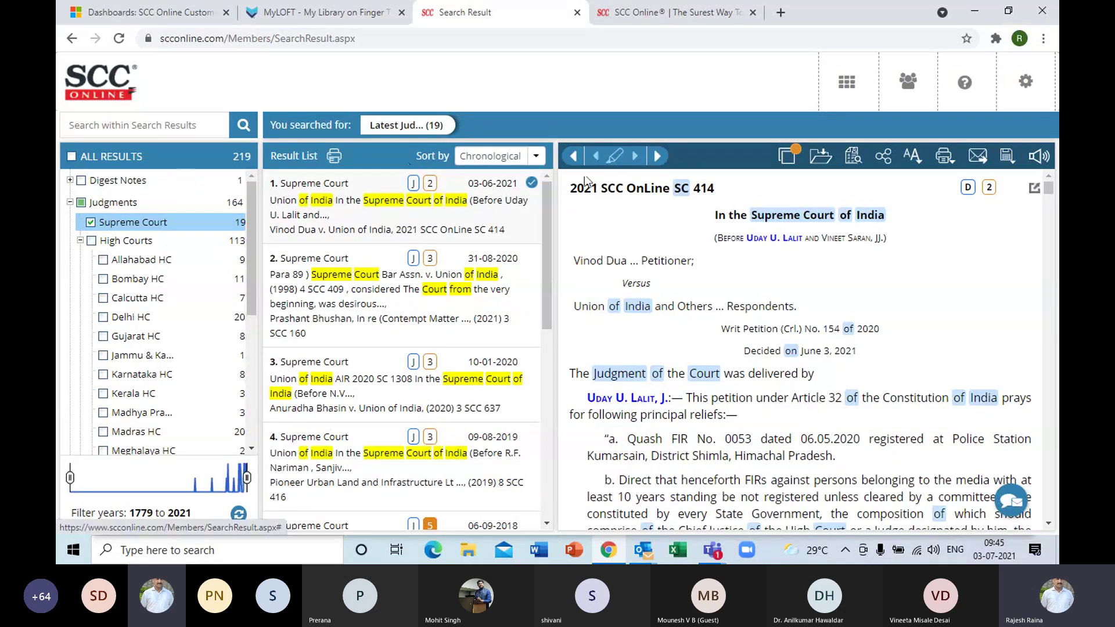
Step: Open a new Word Search and reuse the earlier query "latest judgment from supreme court of india on defamation"
left_click(849, 92)
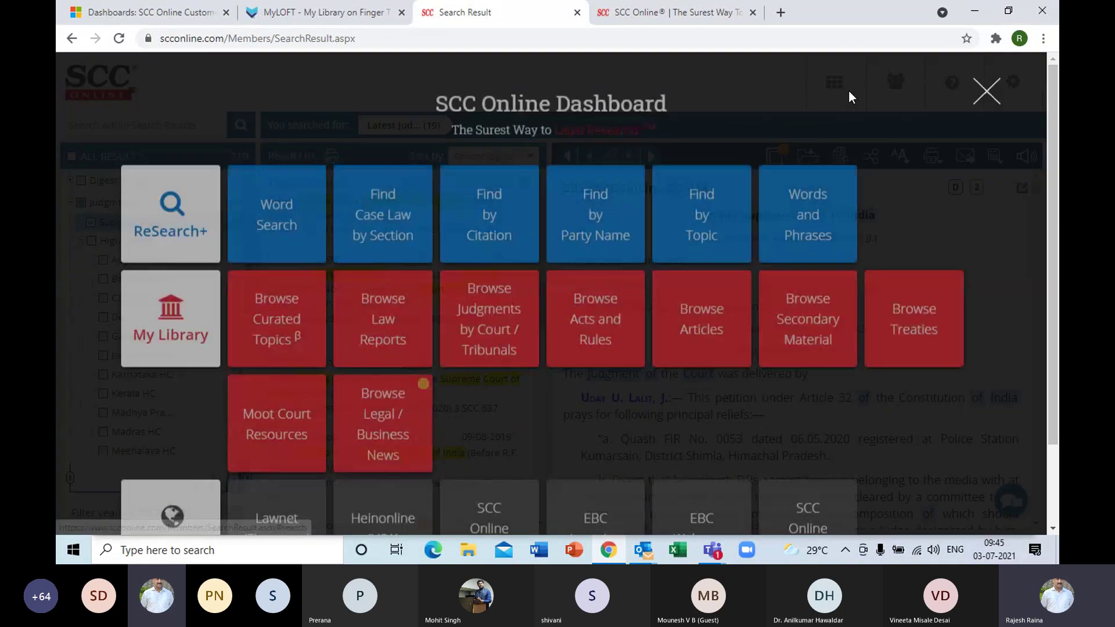
left_click(269, 234)
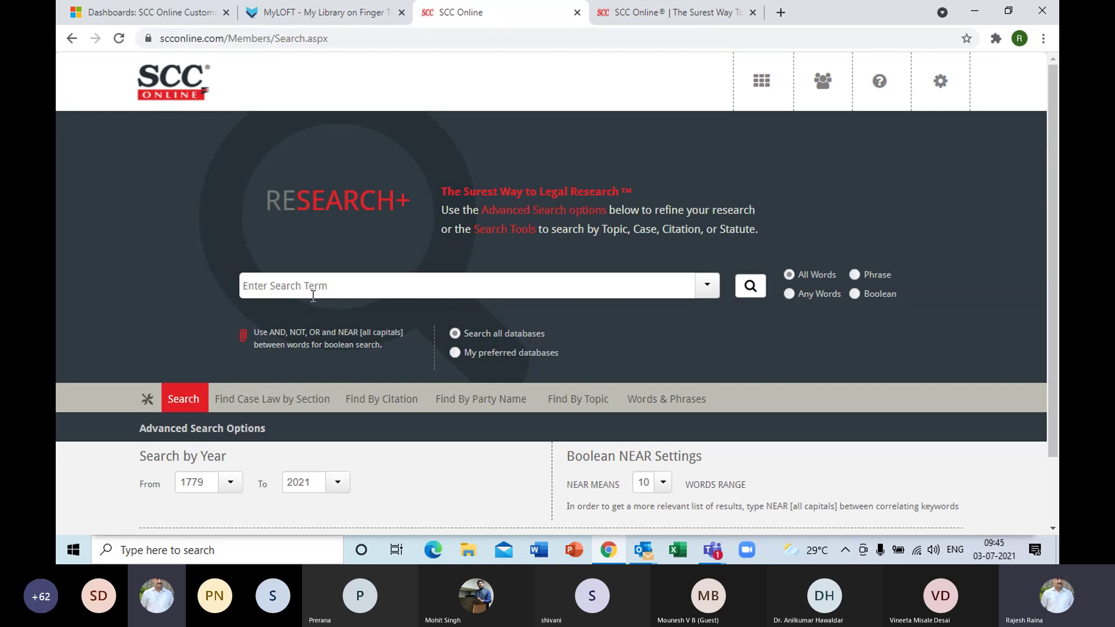
left_click(348, 290)
left_click(707, 285)
left_click(600, 315)
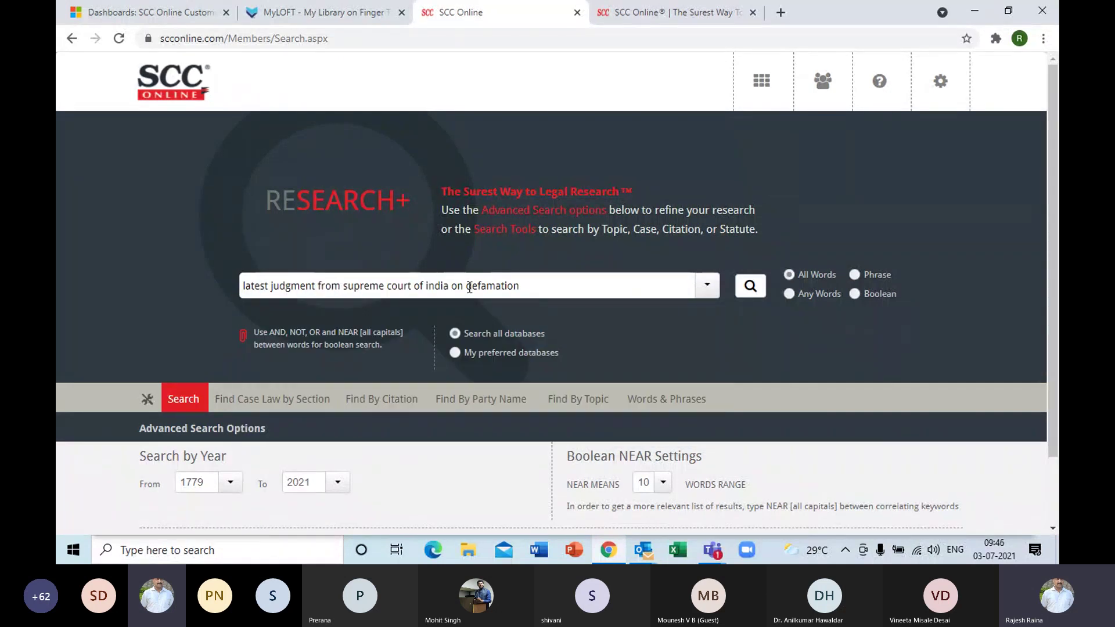
Step: Shorten the search term to "defamation" and run the search across all databases
key("shift+Home")
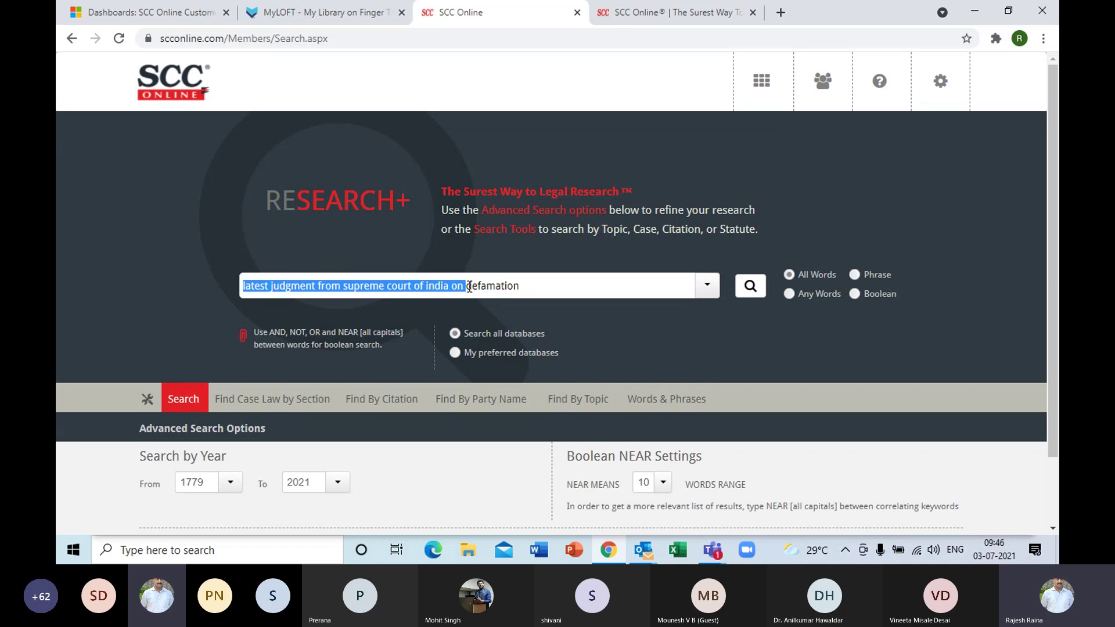
key("BackSpace")
left_click(390, 252)
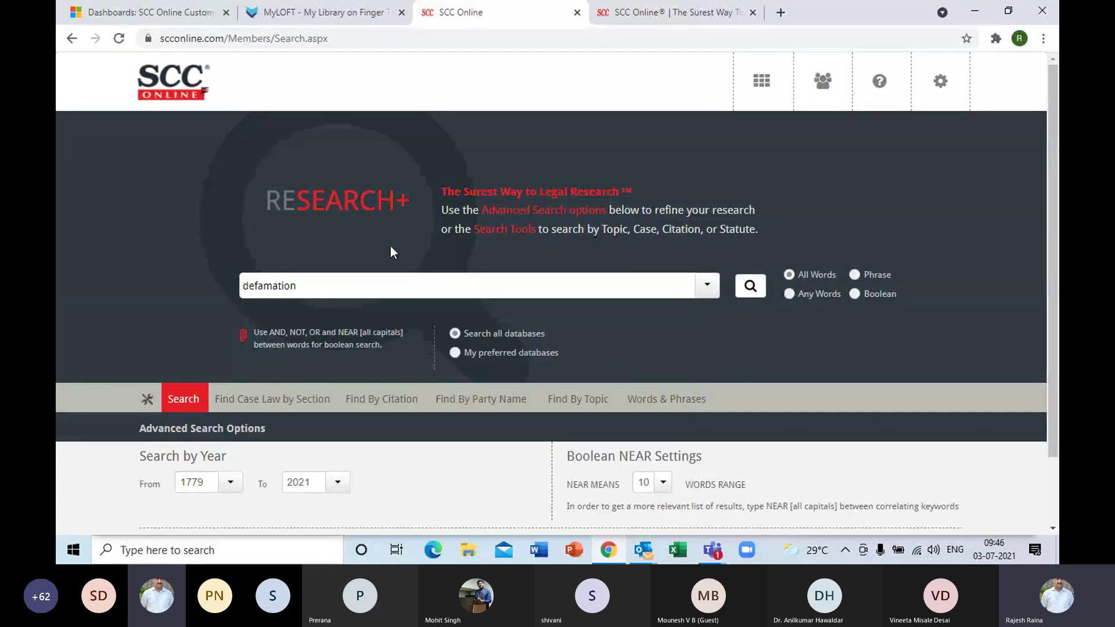
key("ctrl+plus")
key("ctrl+plus")
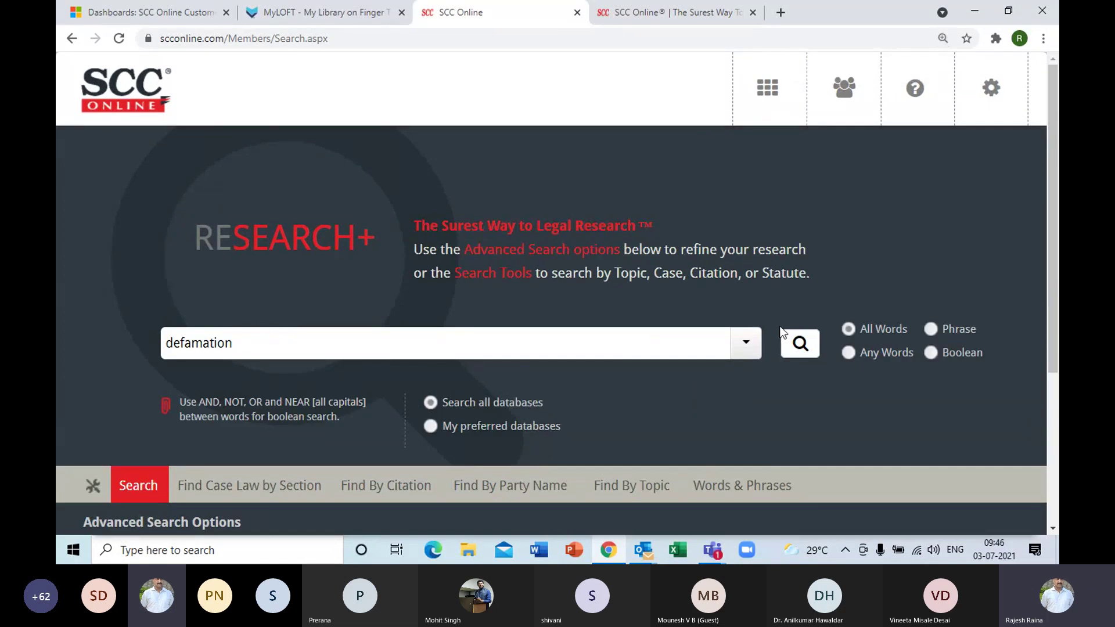
left_click(799, 345)
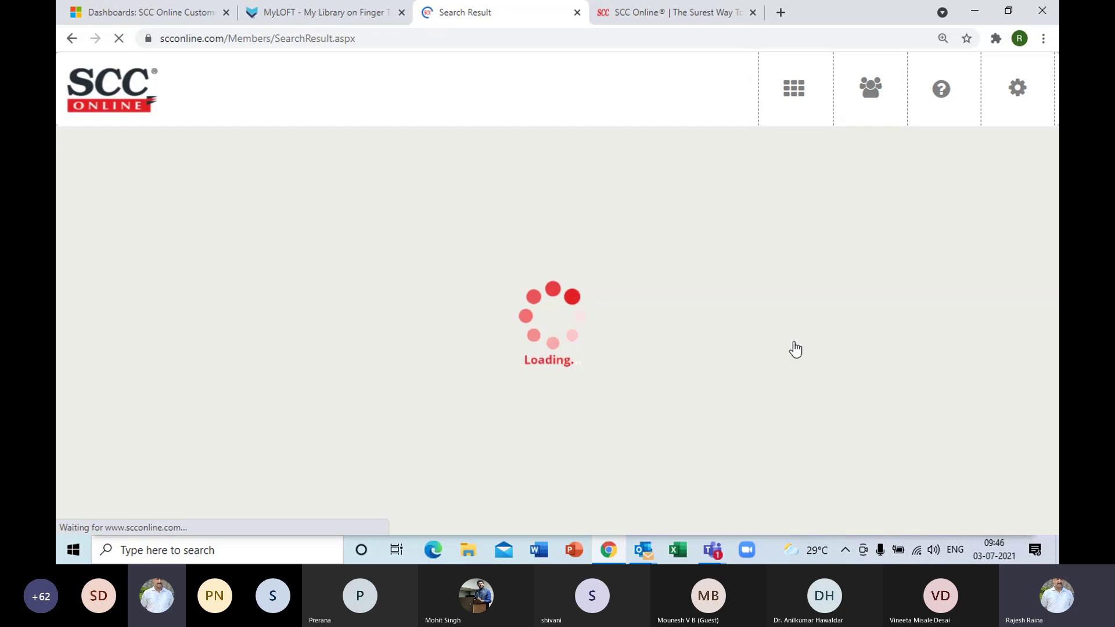
key("ctrl+minus")
key("ctrl+minus")
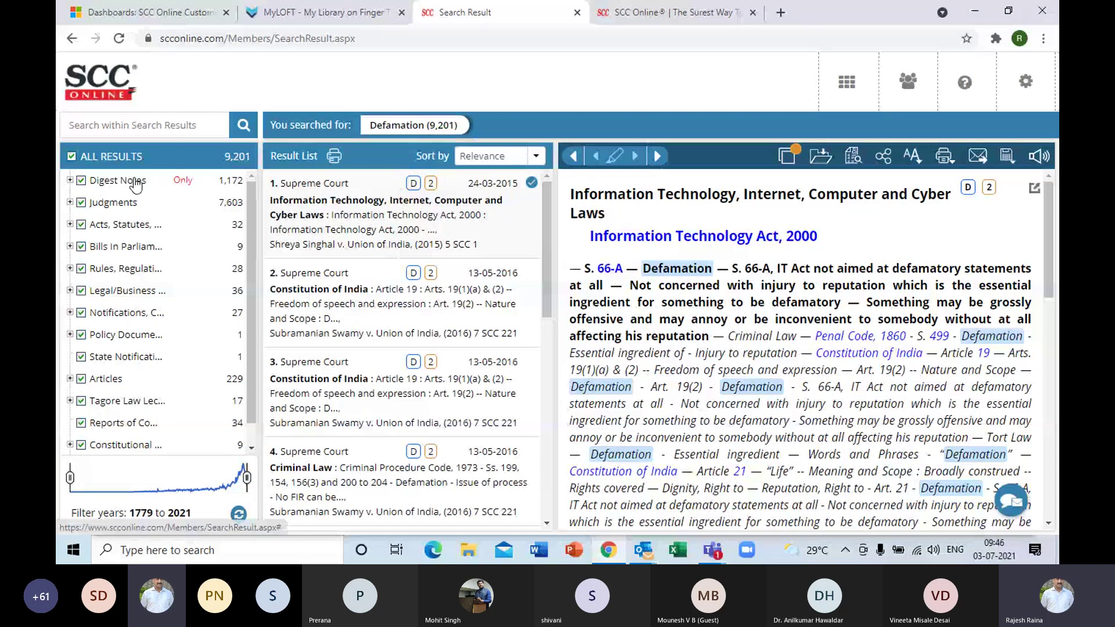
Step: Narrow the defamation results to Supreme Court judgments only and order them chronologically with the latest first
left_click(71, 202)
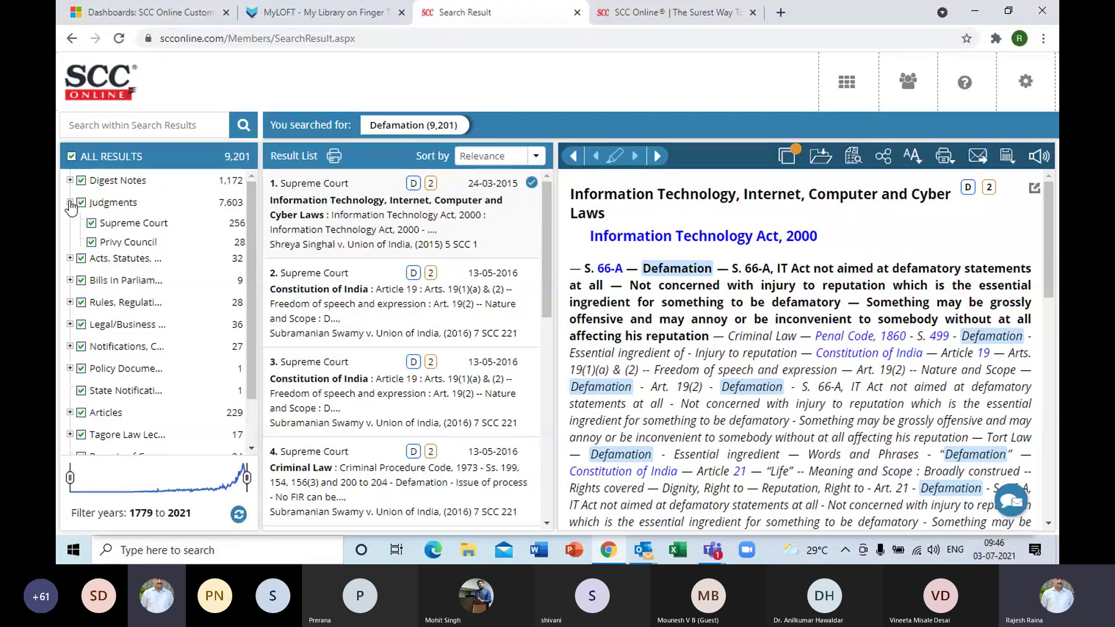
left_click(190, 224)
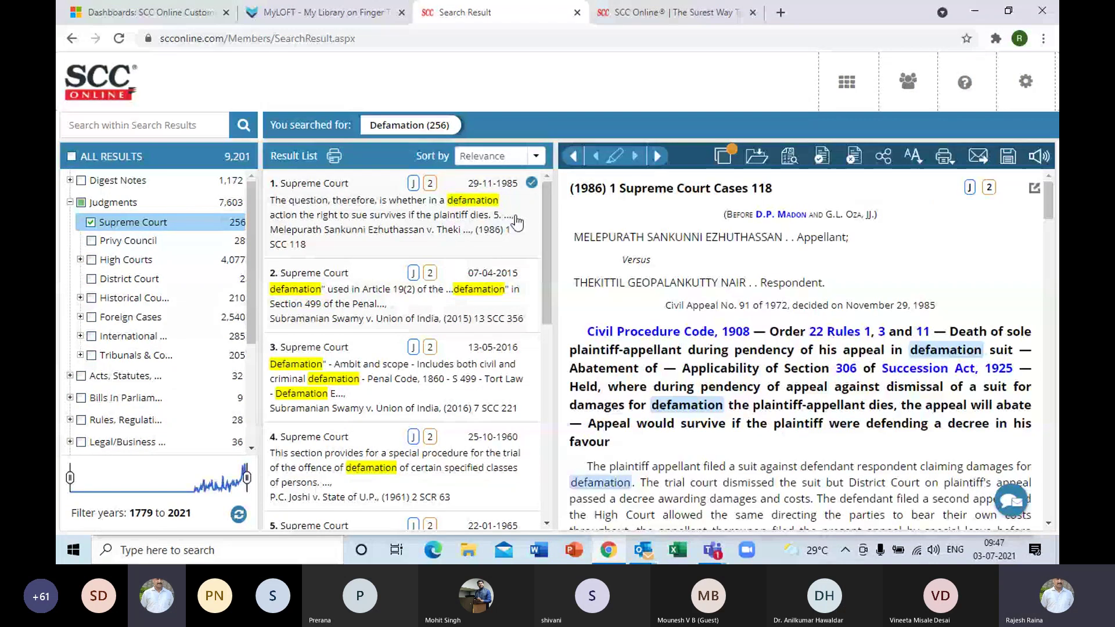
left_click(535, 156)
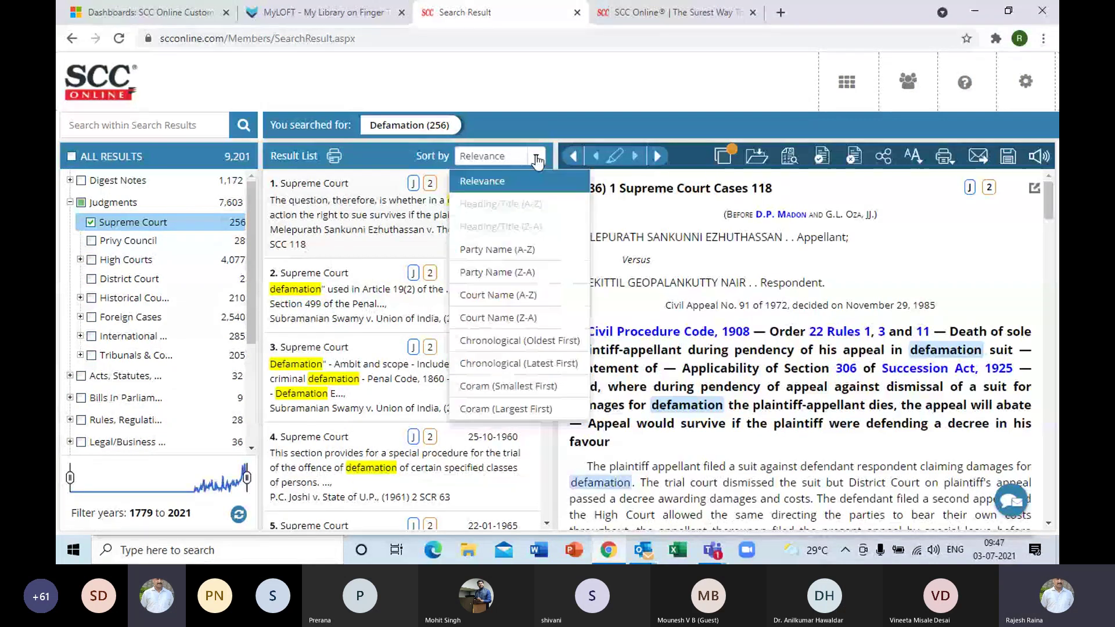
left_click(511, 364)
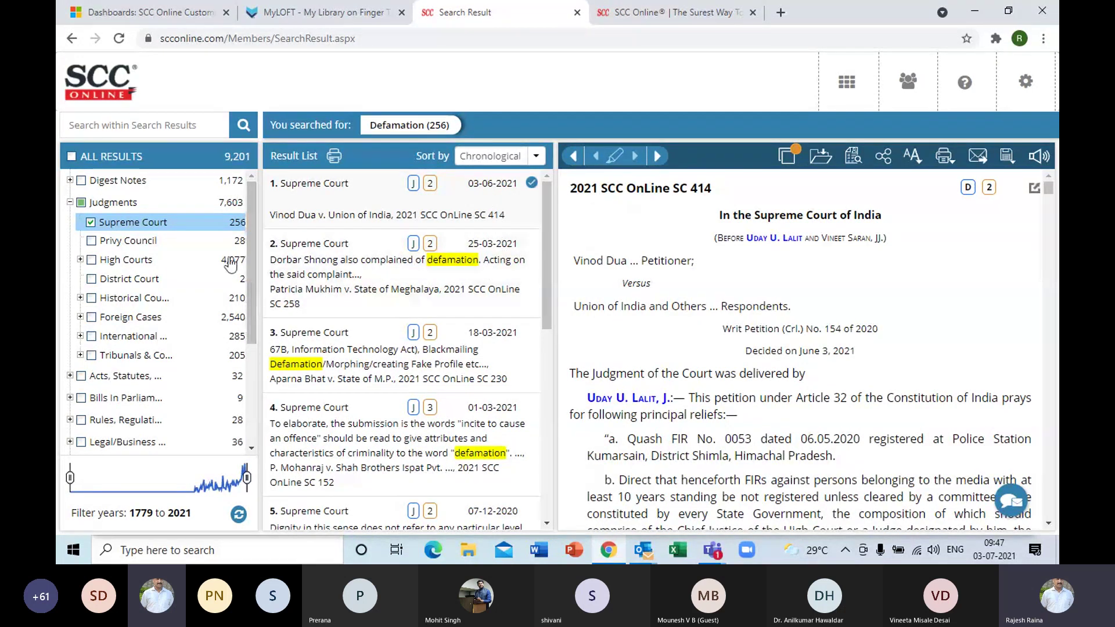
mouse_move(236, 234)
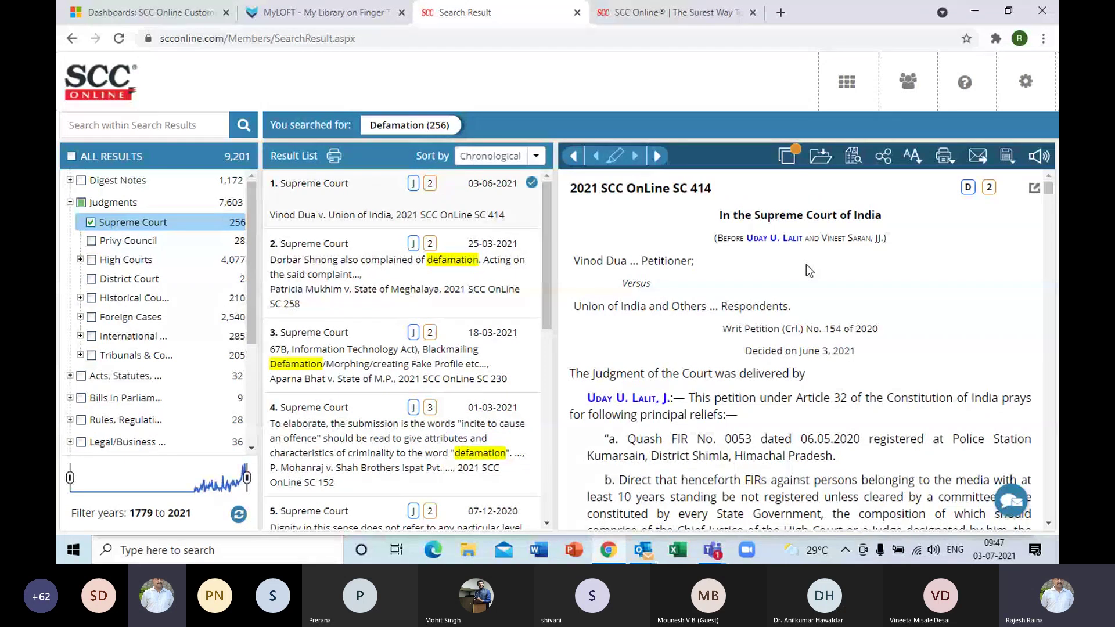
Step: Open a new Word Search from the dashboard and enter "consumer protection" as the search term
left_click(846, 81)
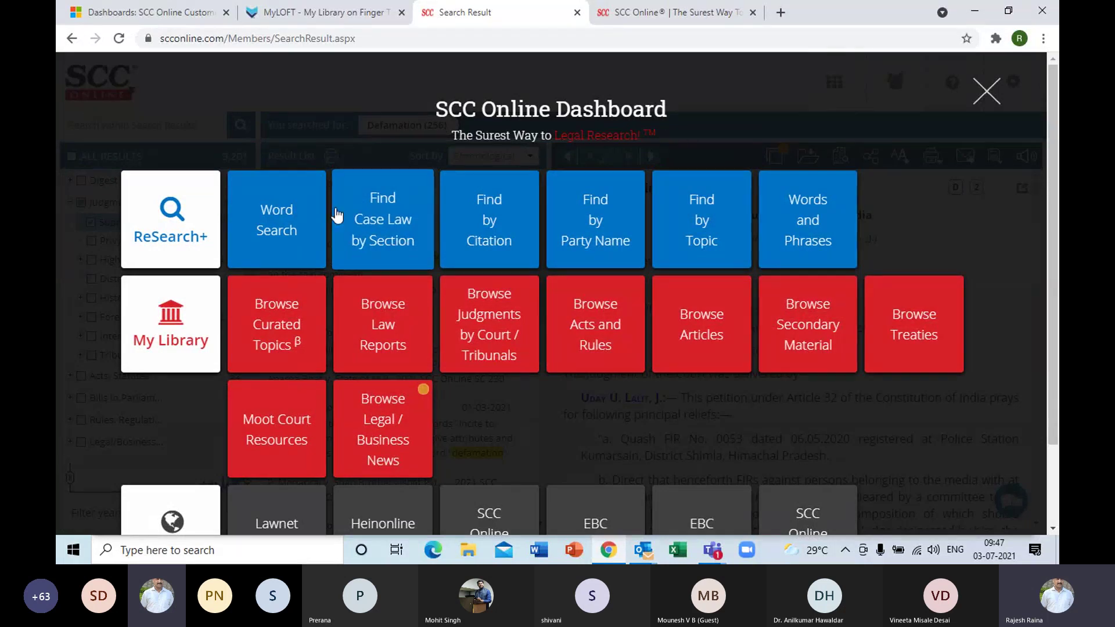
left_click(258, 238)
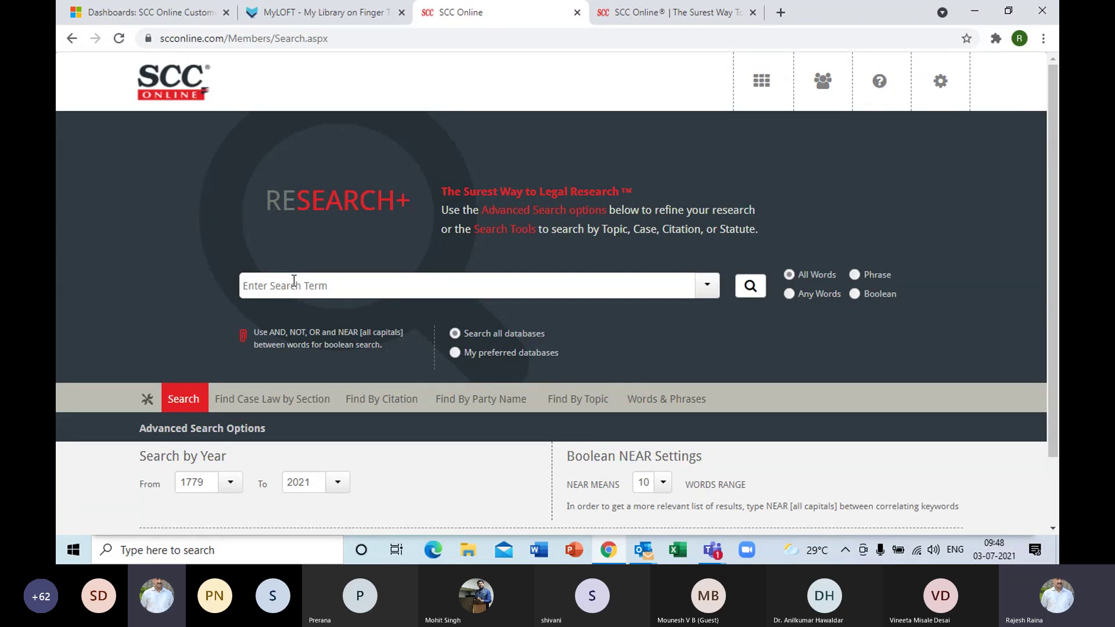
type("consumer protection")
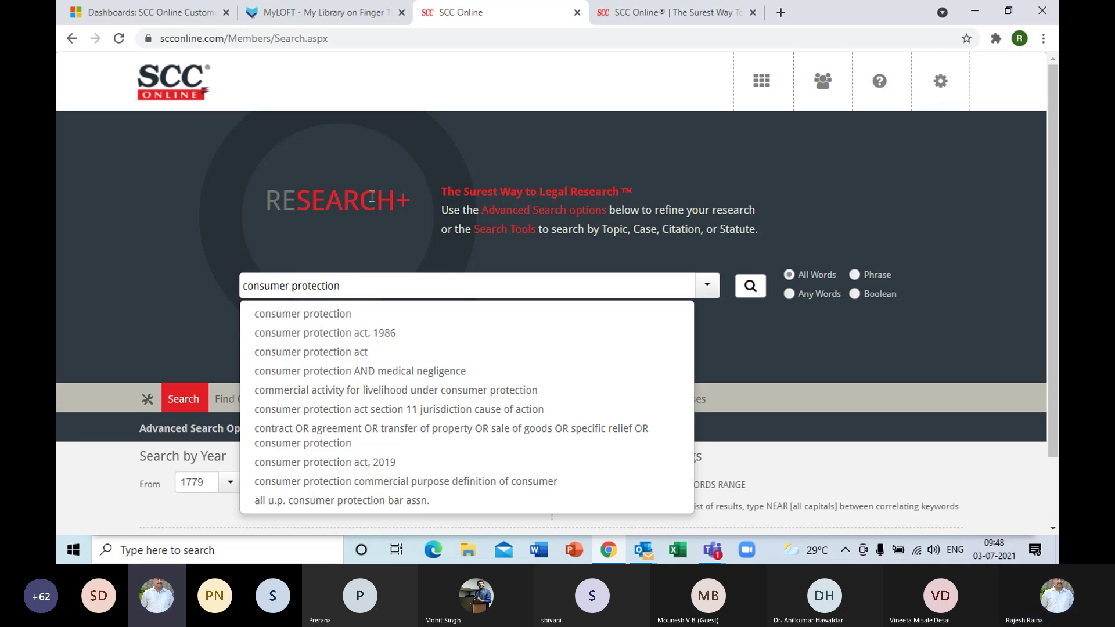
left_click(372, 239)
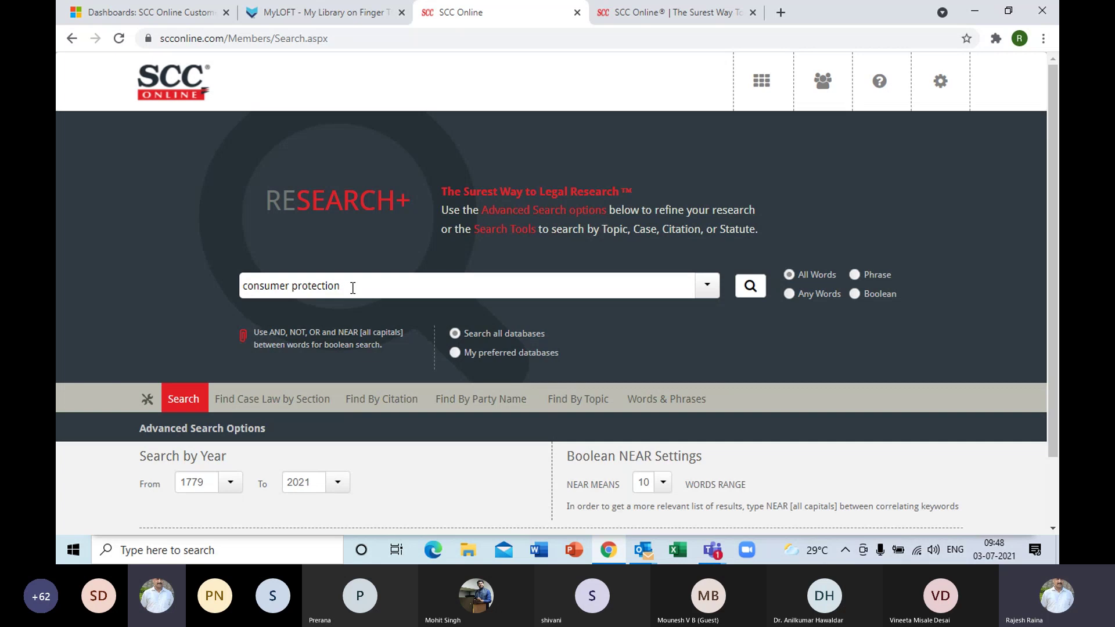
Step: Enclose the term consumer protection in double quotation marks and run the search across all databases
type("\"")
key("Left")
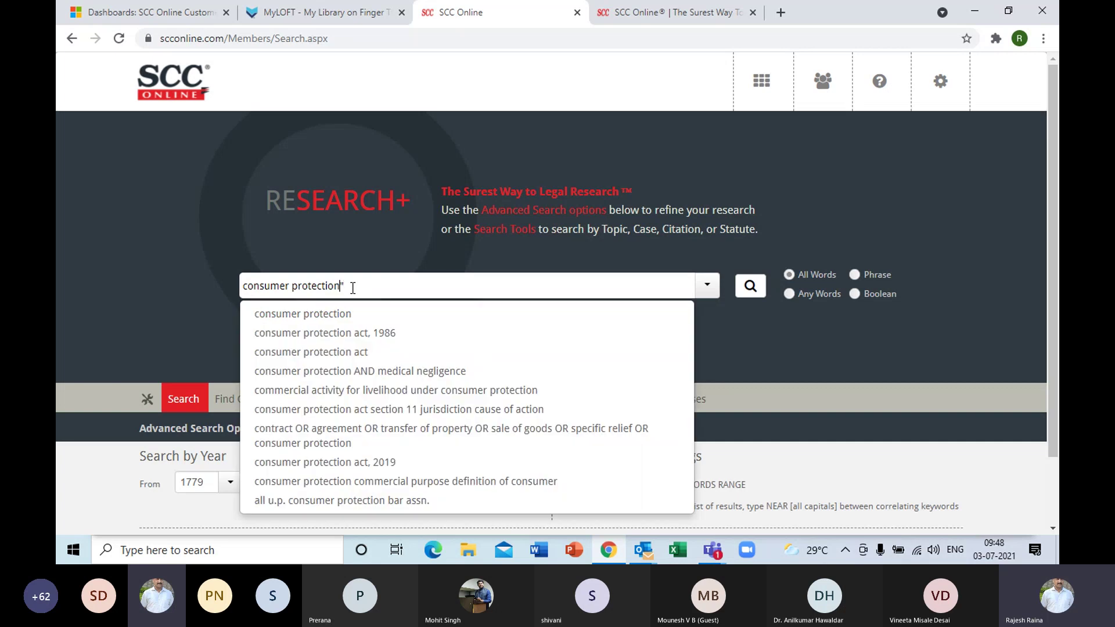
key("Home")
type("\"")
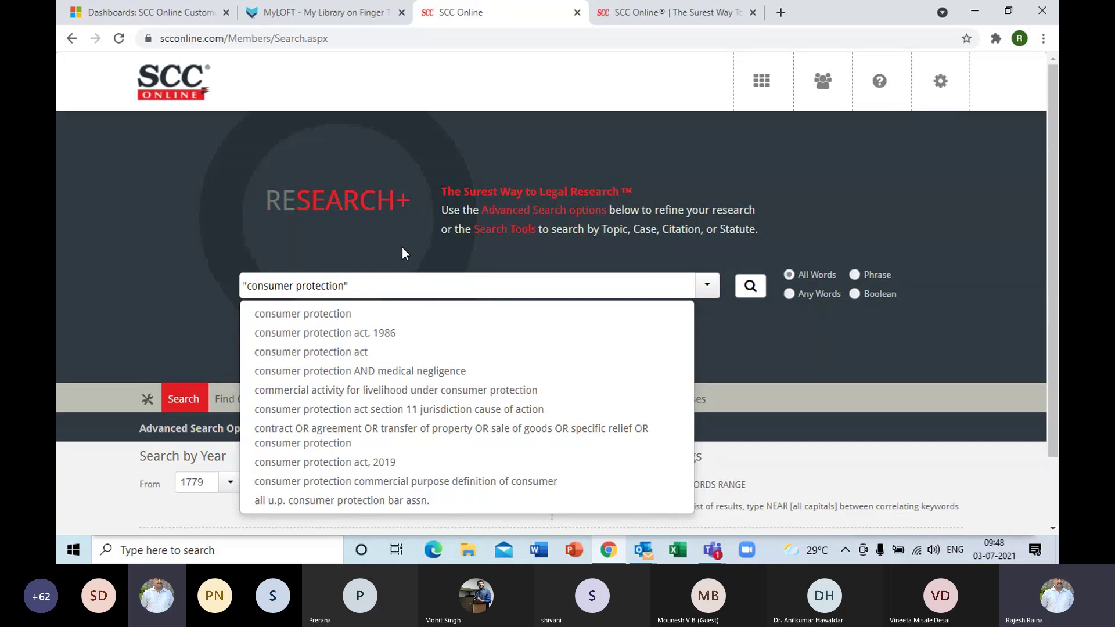
left_click(365, 256)
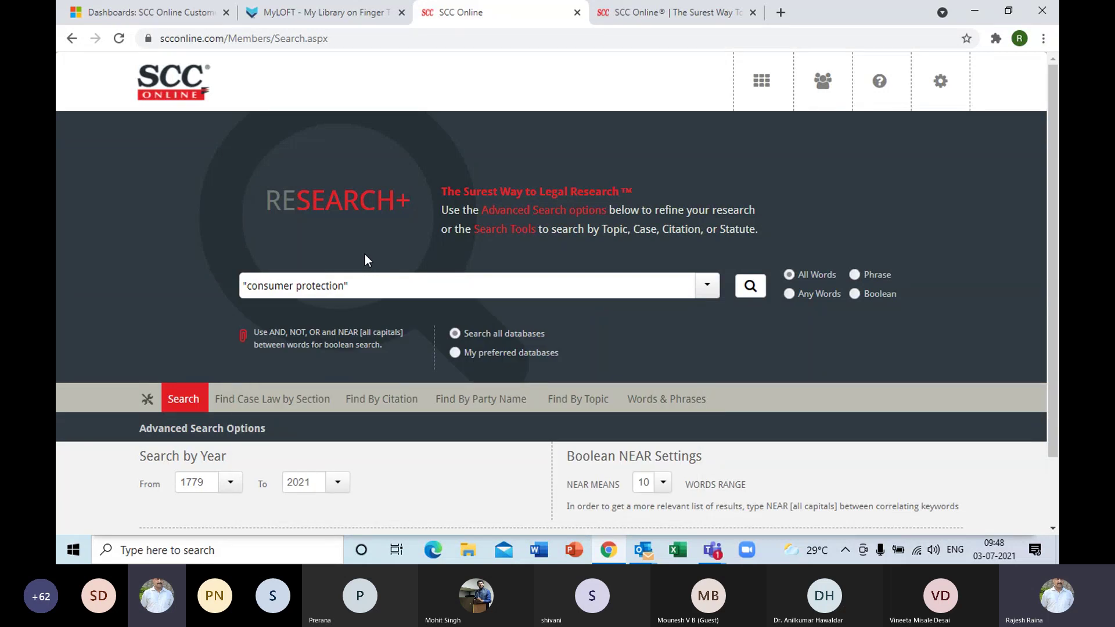
key("ctrl+plus")
key("ctrl+plus")
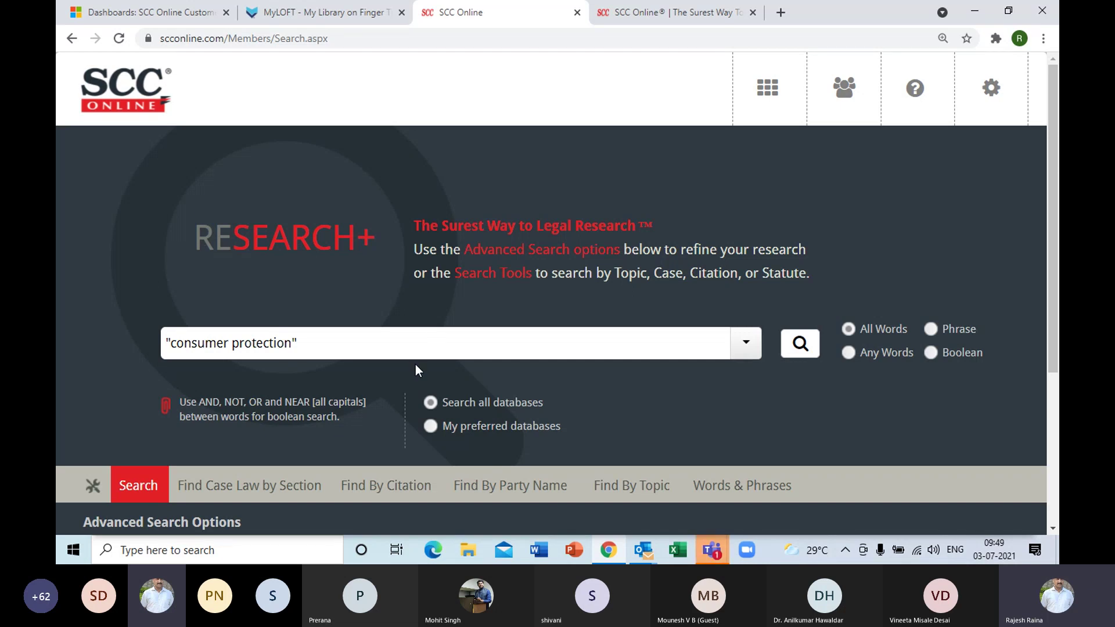
left_click(796, 351)
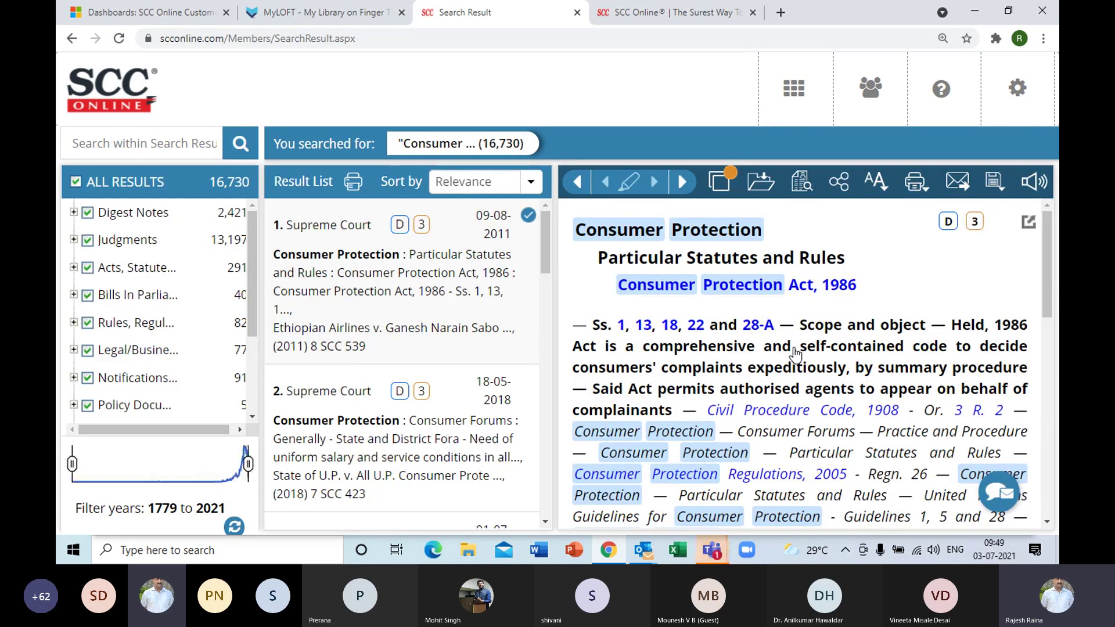
key("ctrl+0")
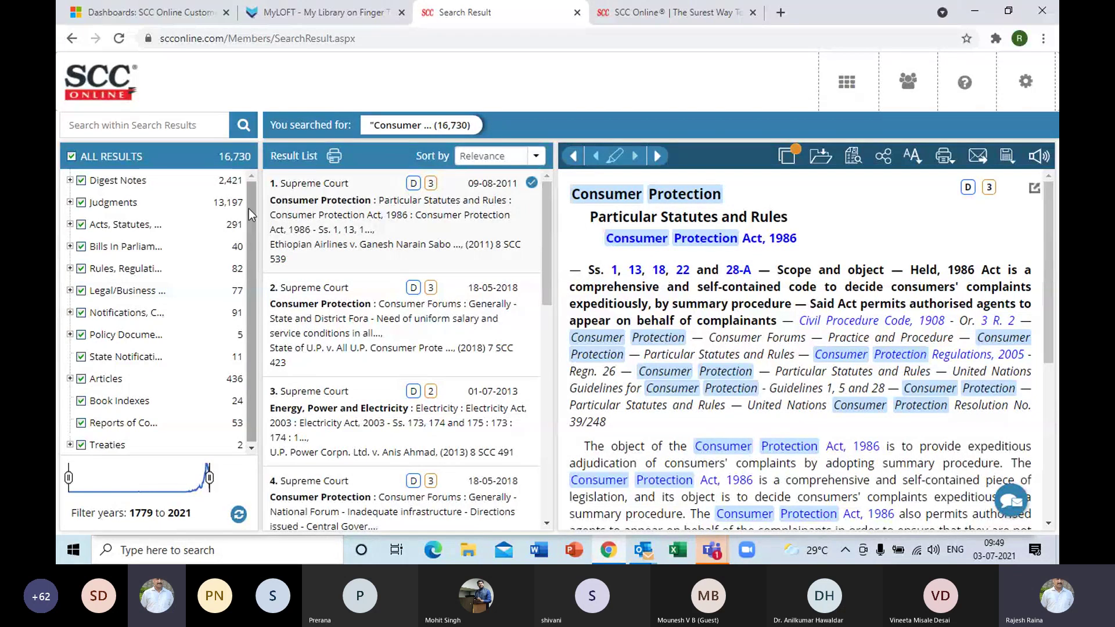
Step: Search within the consumer protection results for the exact phrase "deficiency of service"
mouse_move(242, 184)
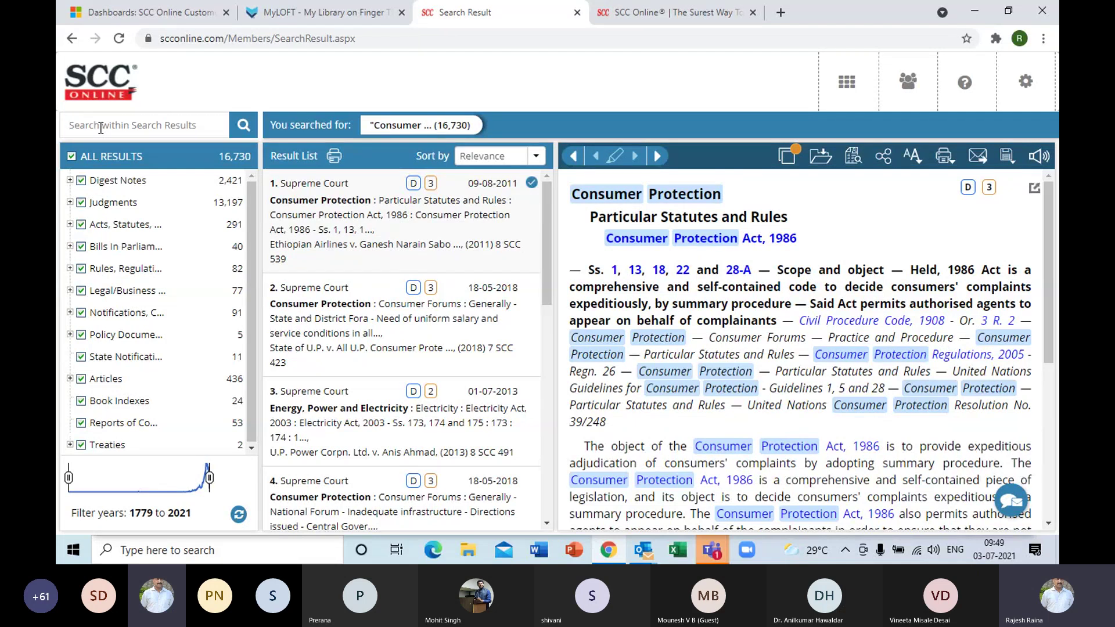
type("\"def")
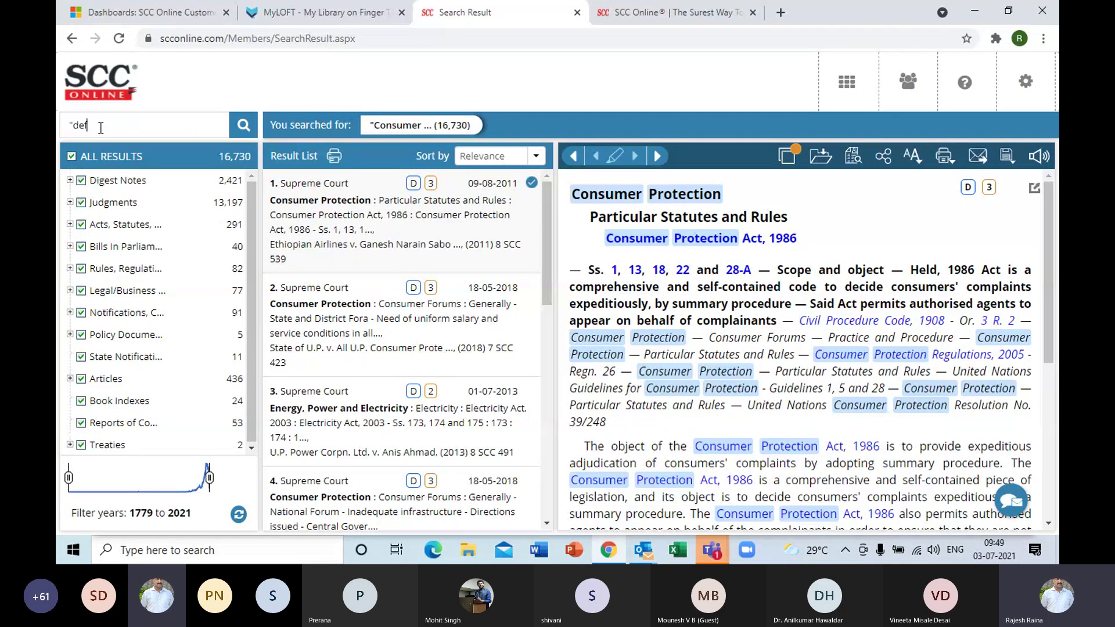
type("iciency")
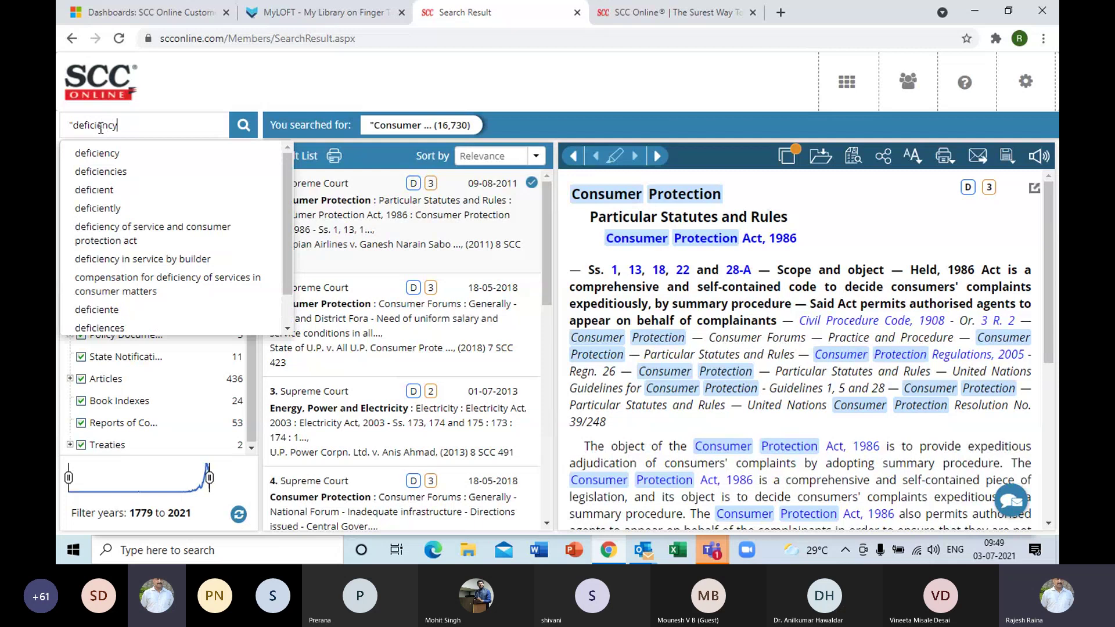
type(" of se")
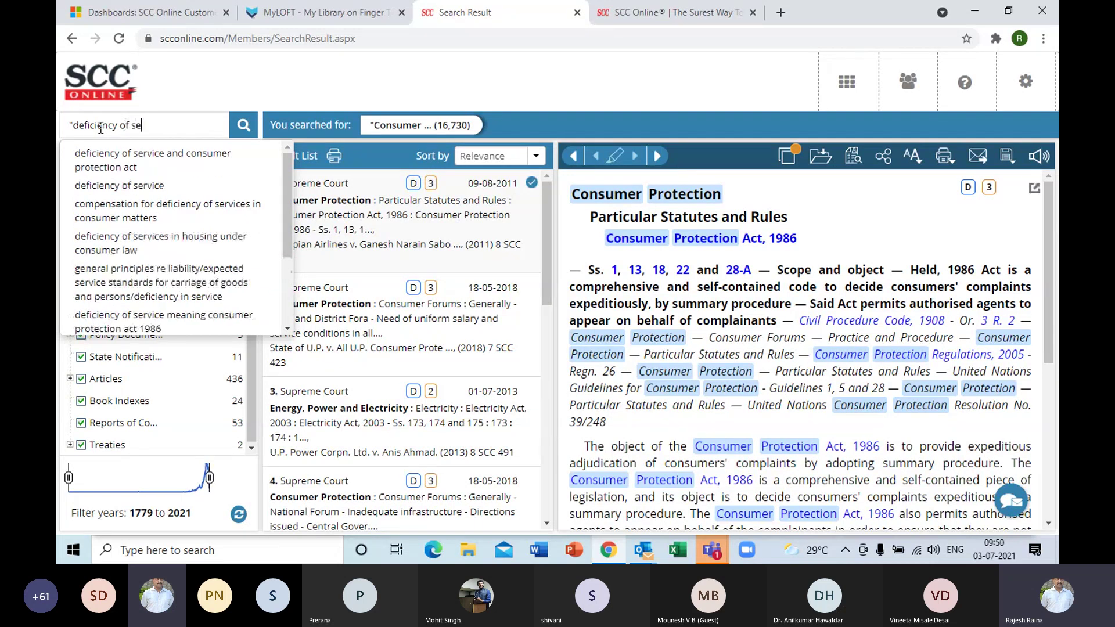
type("rvice\"")
left_click(243, 134)
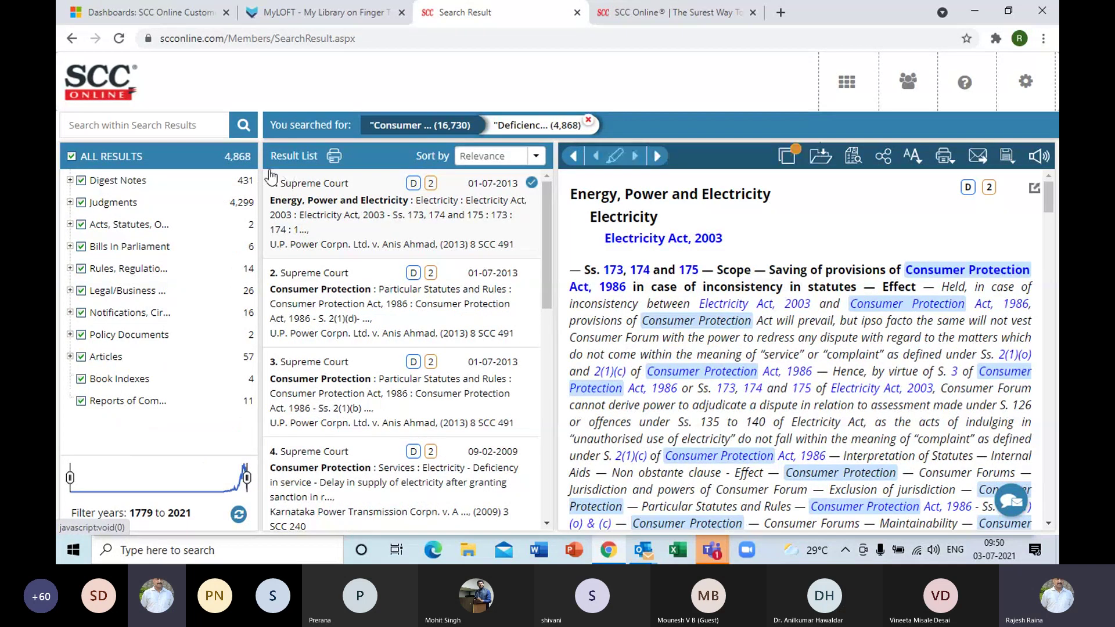
Step: Refine the results further with the term "compensation" and remove the deficiency of service refinement
left_click(167, 124)
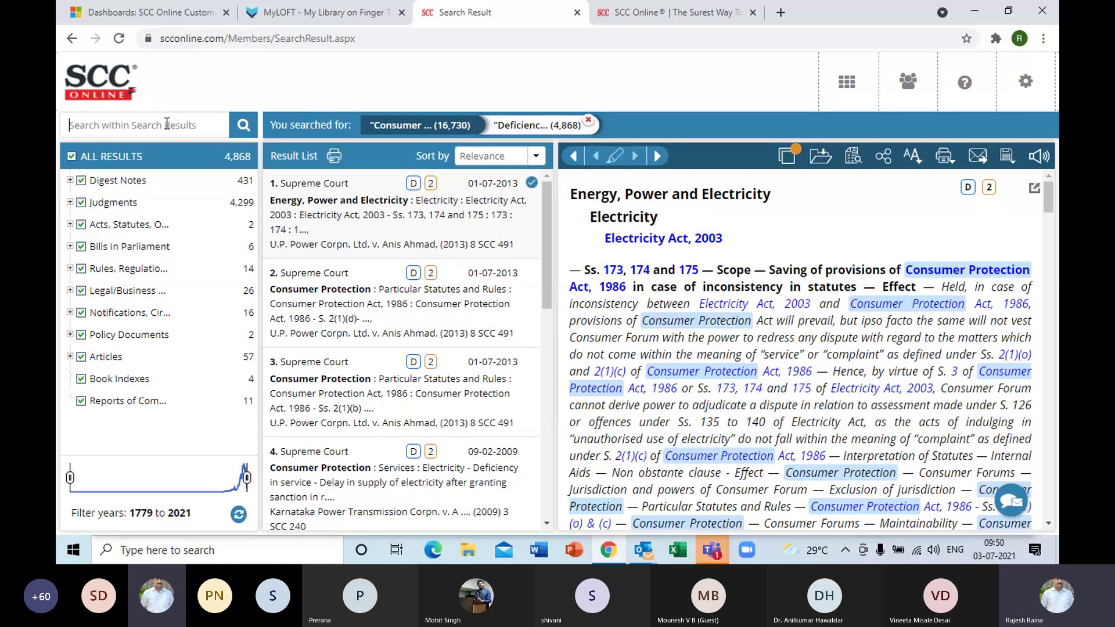
type("compensation")
left_click(243, 128)
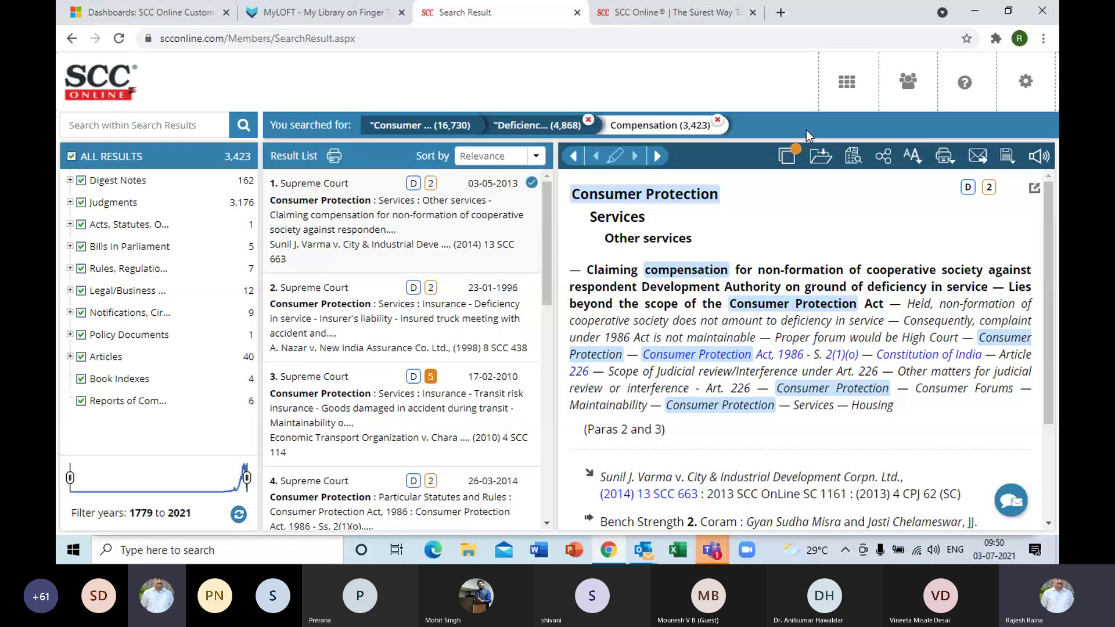
left_click(589, 120)
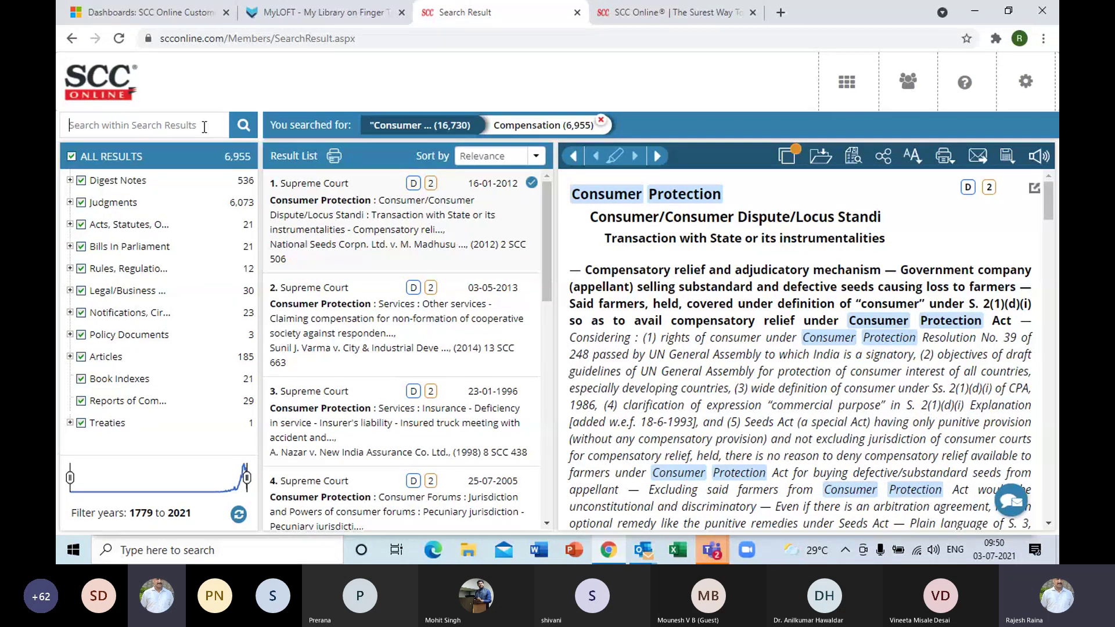
Step: Open Find by Topic from the dashboard and select Legitimate Expectation under Administrative Law
left_click(844, 86)
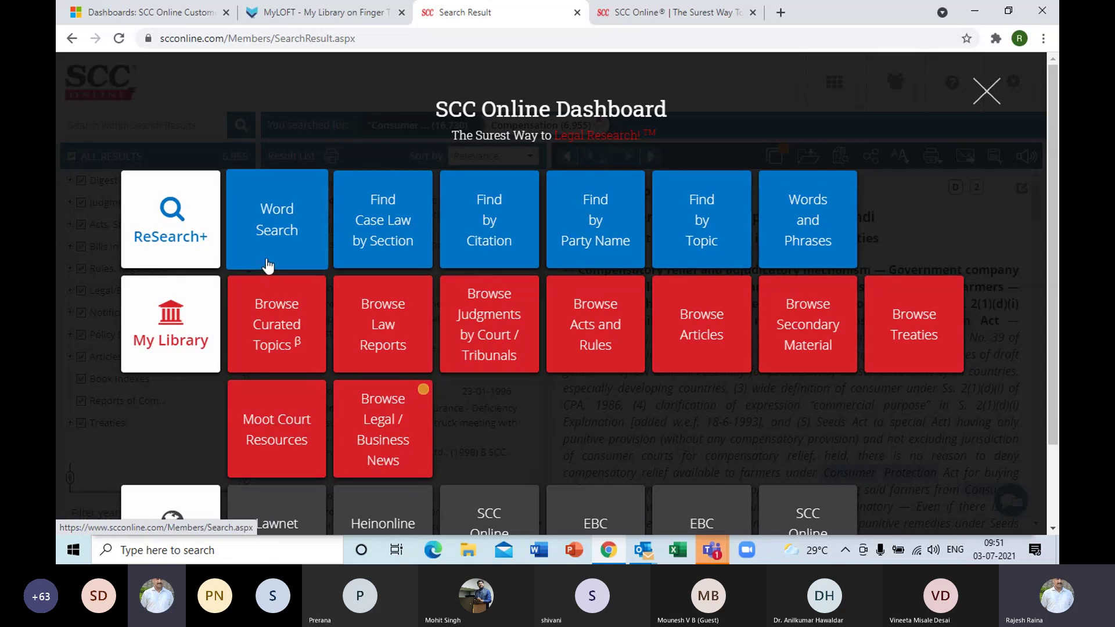
left_click(690, 261)
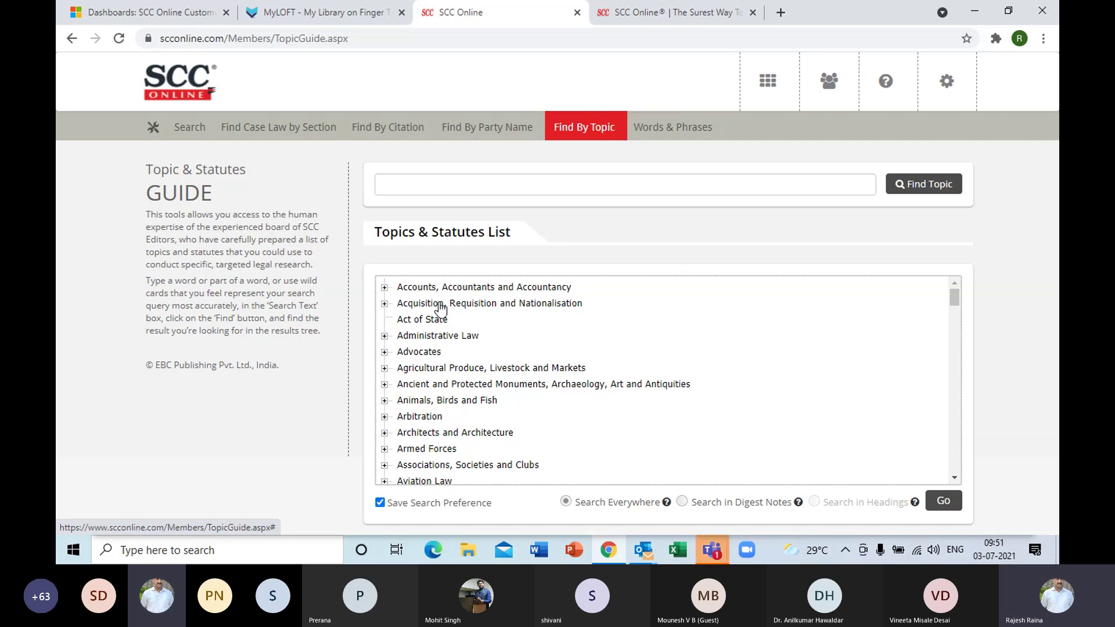
left_click(384, 338)
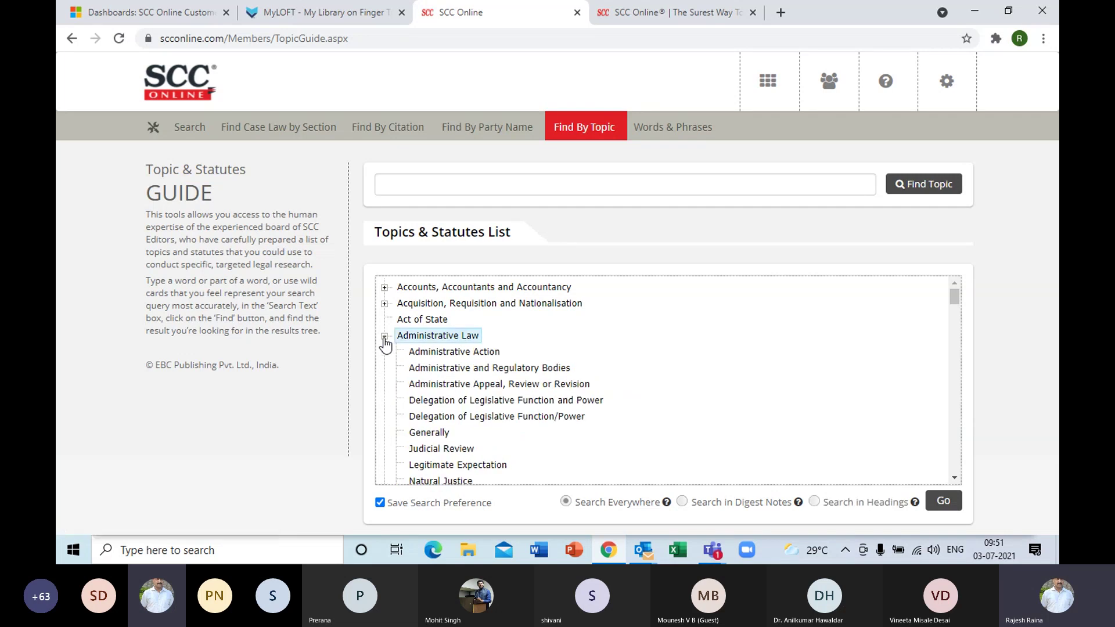
left_click(952, 479)
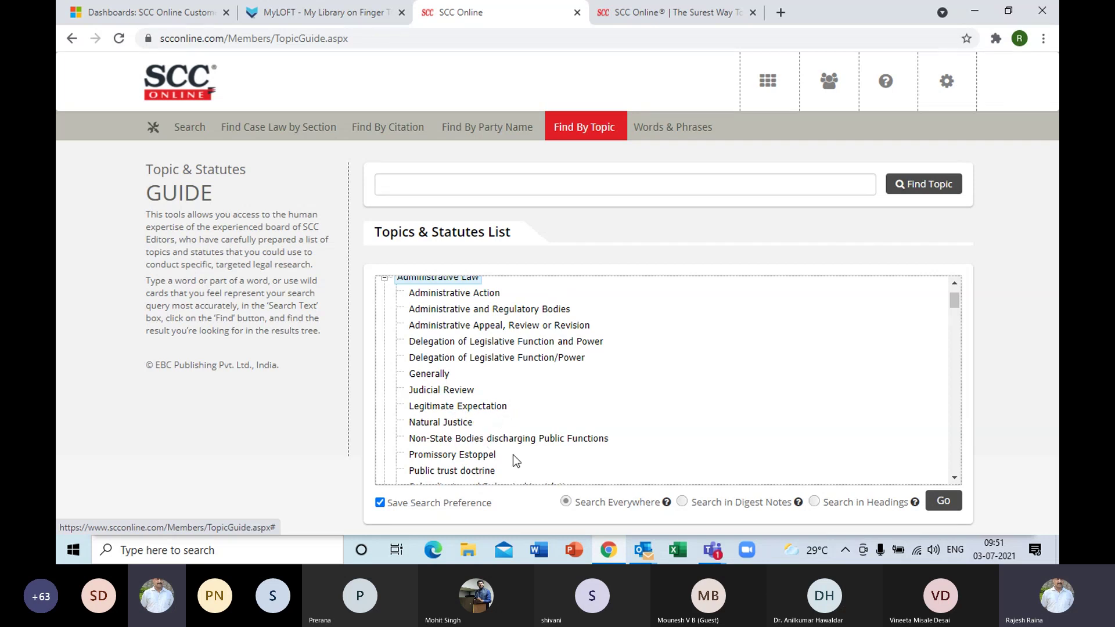
left_click(477, 409)
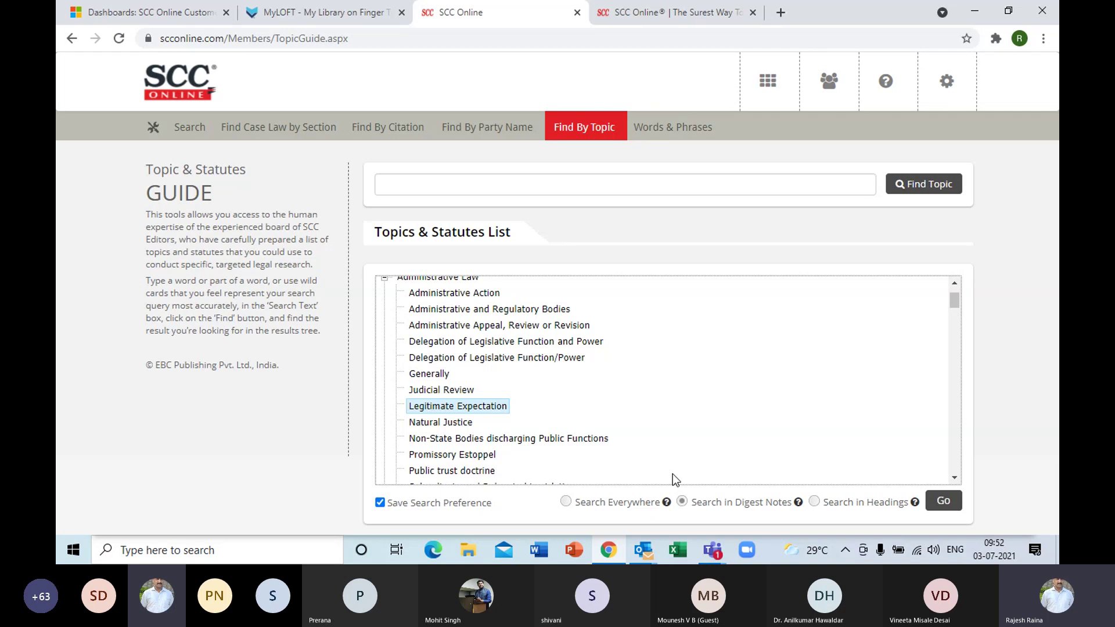
Step: Set the topic search scope to Search Everywhere and leave Save Search Preference enabled
left_click(566, 502)
left_click(381, 503)
left_click(381, 504)
Step: Find topics matching "child custody" and expand Conflict of Laws and Private International Law and Family and Personal Laws
left_click(410, 184)
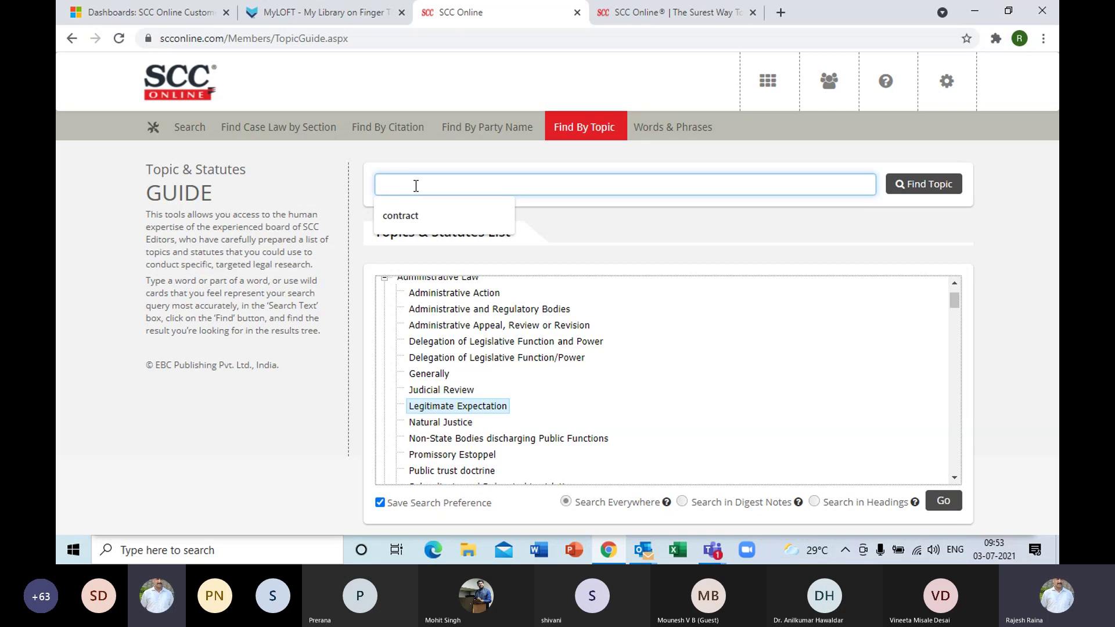
type("child c")
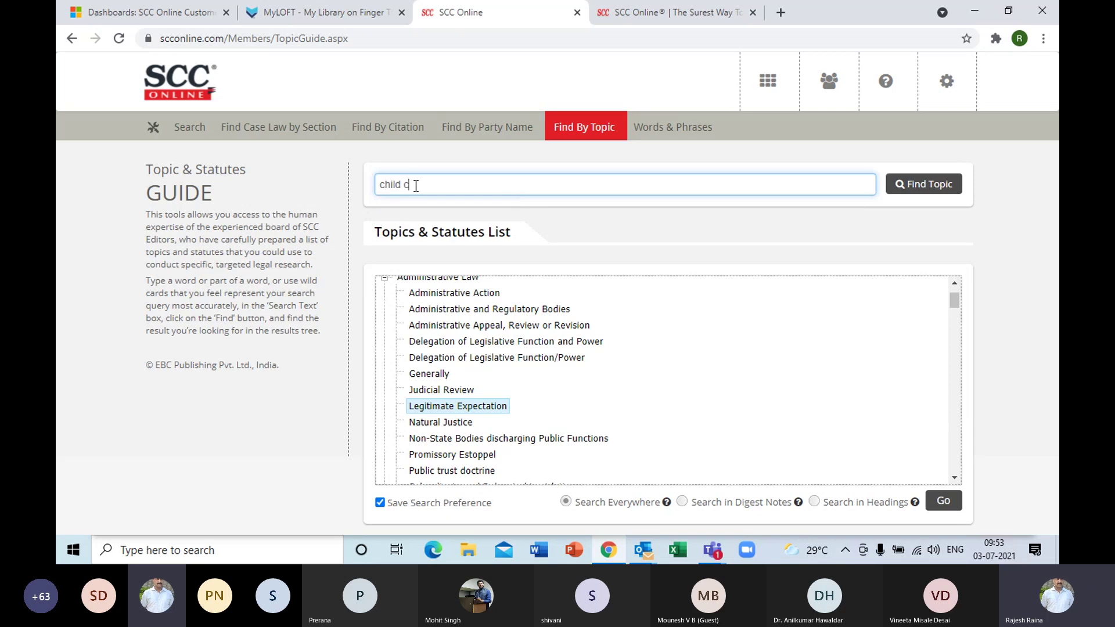
type("ustody")
key("Return")
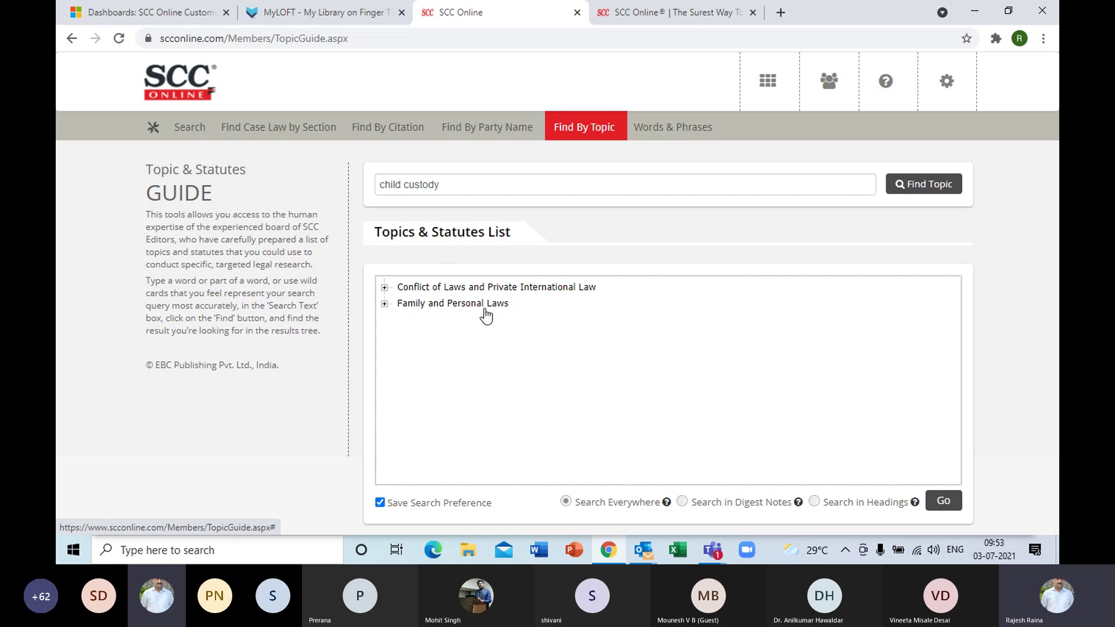
left_click(384, 288)
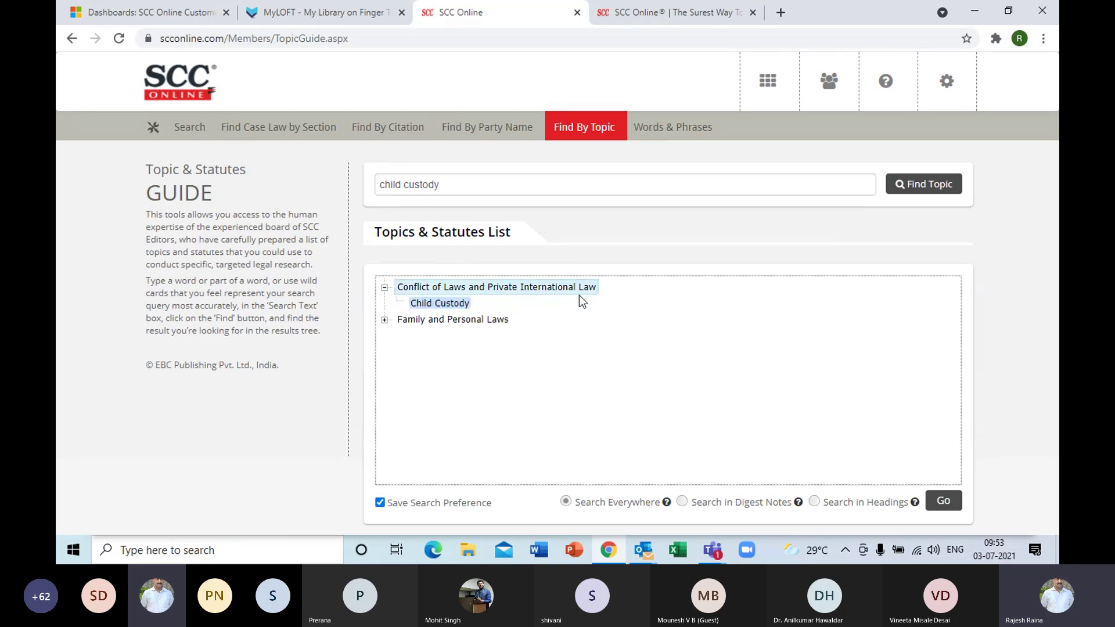
left_click(385, 320)
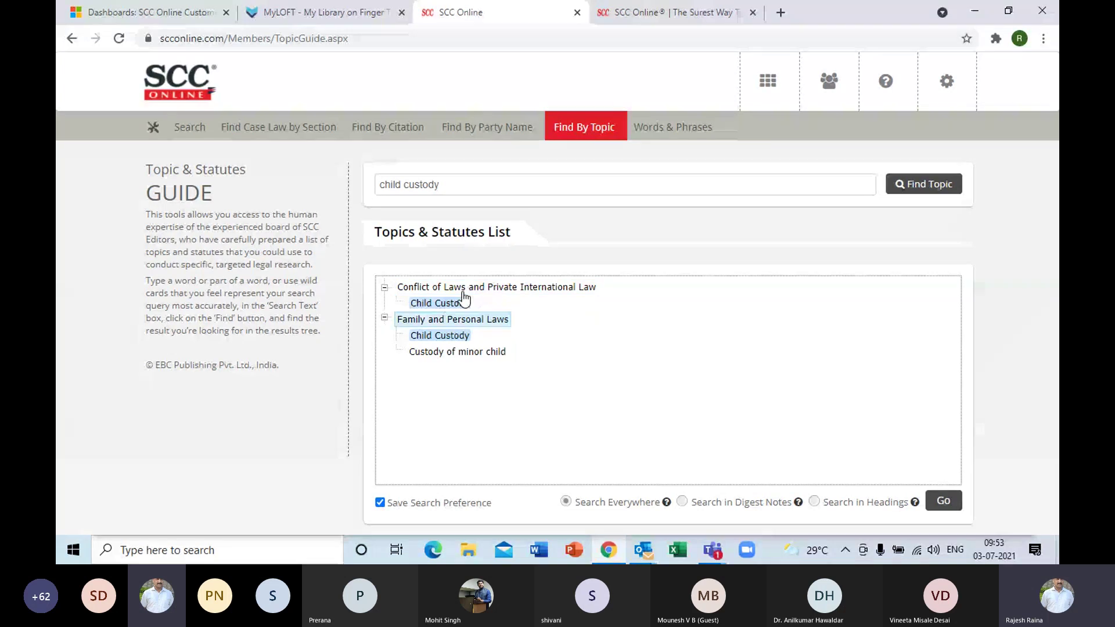
Step: Replace the topic search term with "police" and find the matching topics
left_click(452, 184)
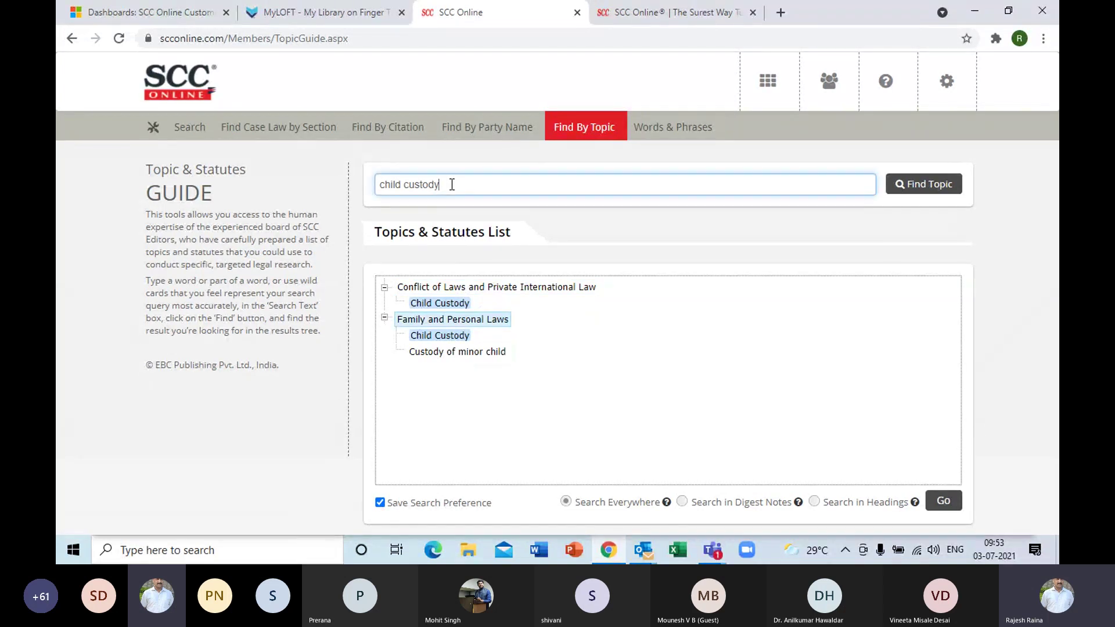
key("BackSpace")
key("BackSpace")
key("BackSpace")
key("BackSpace")
key("BackSpace")
key("BackSpace")
key("BackSpace")
key("BackSpace")
key("BackSpace")
key("BackSpace")
key("BackSpace")
key("BackSpace")
key("BackSpace")
type("poi")
key("BackSpace")
type("lice")
key("Return")
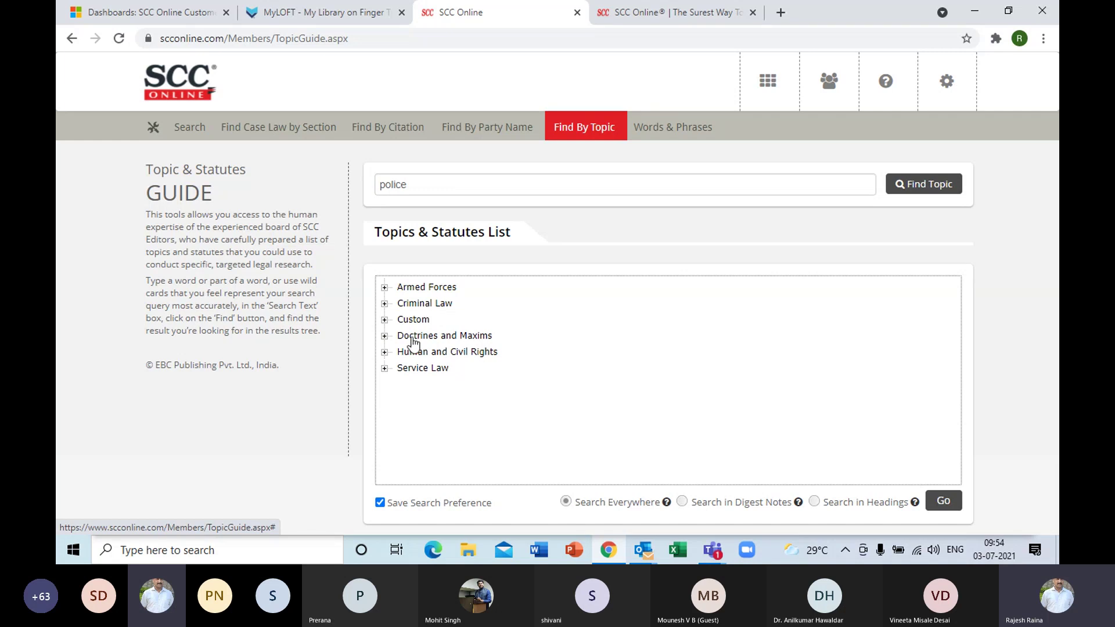
Step: Examine the police topics under Service Law, Human and Civil Rights, Doctrines and Maxims, Custom and Armed Forces, collapsing each category again
left_click(385, 368)
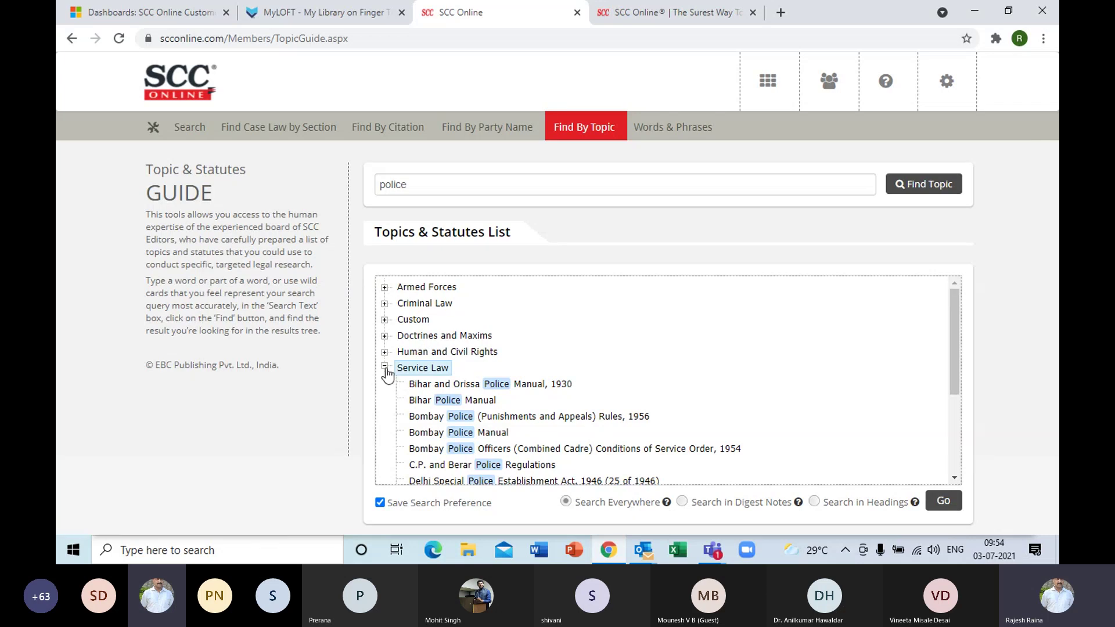
left_click(385, 368)
left_click(384, 351)
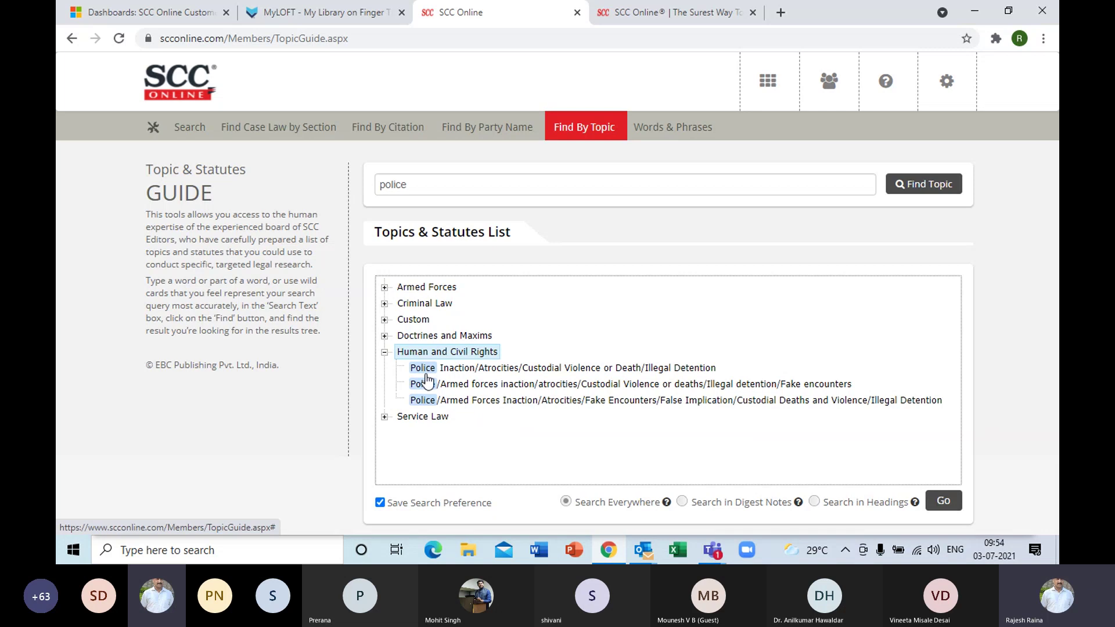
left_click(385, 352)
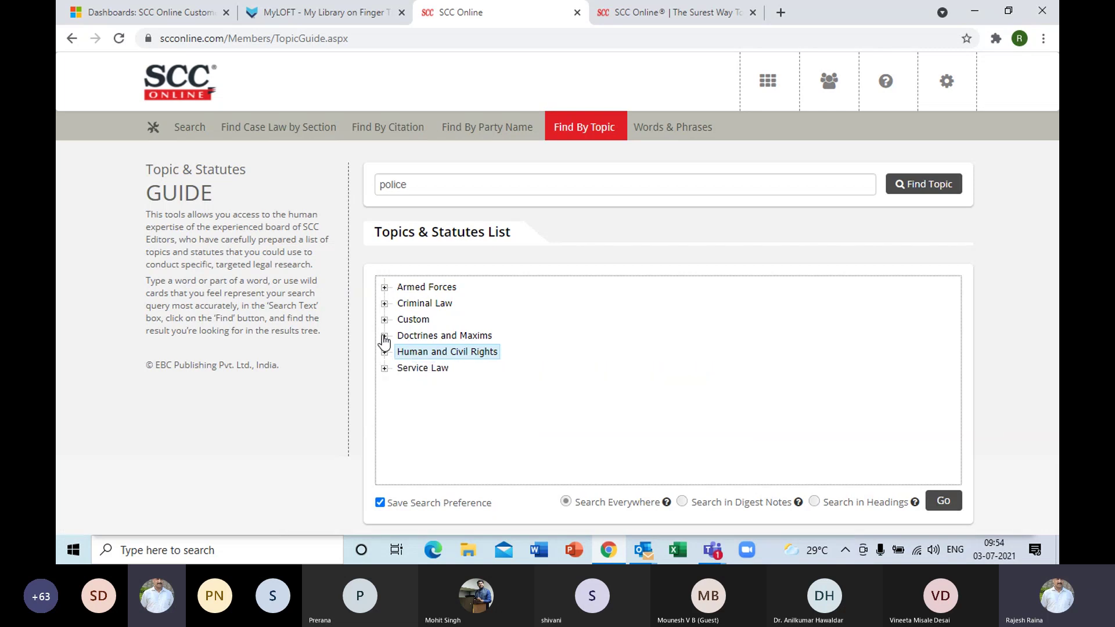
left_click(384, 336)
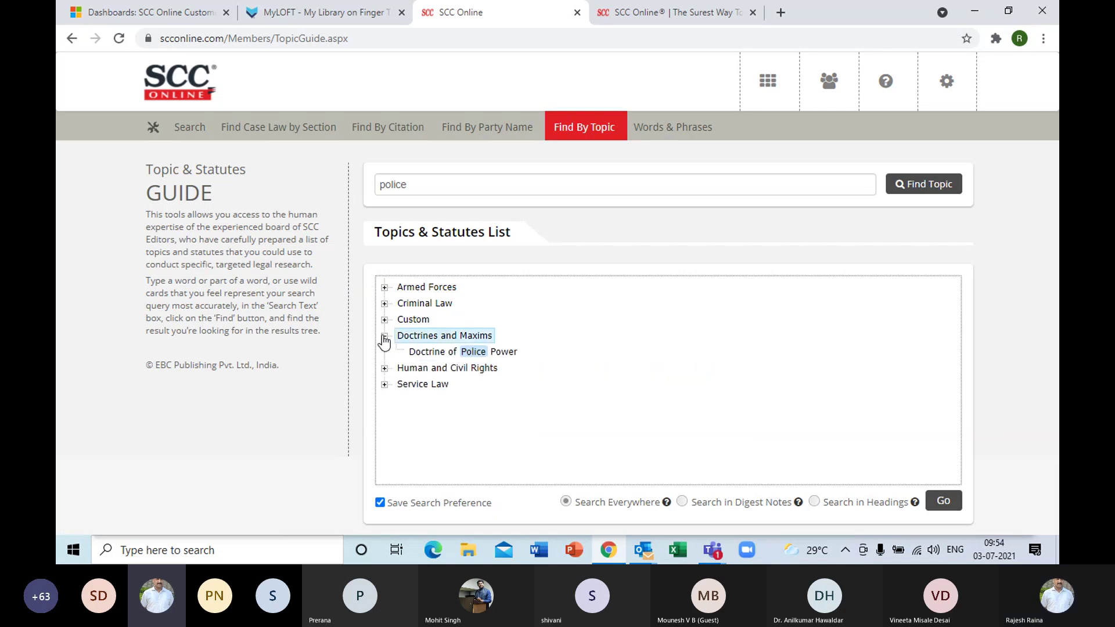
left_click(384, 337)
left_click(385, 321)
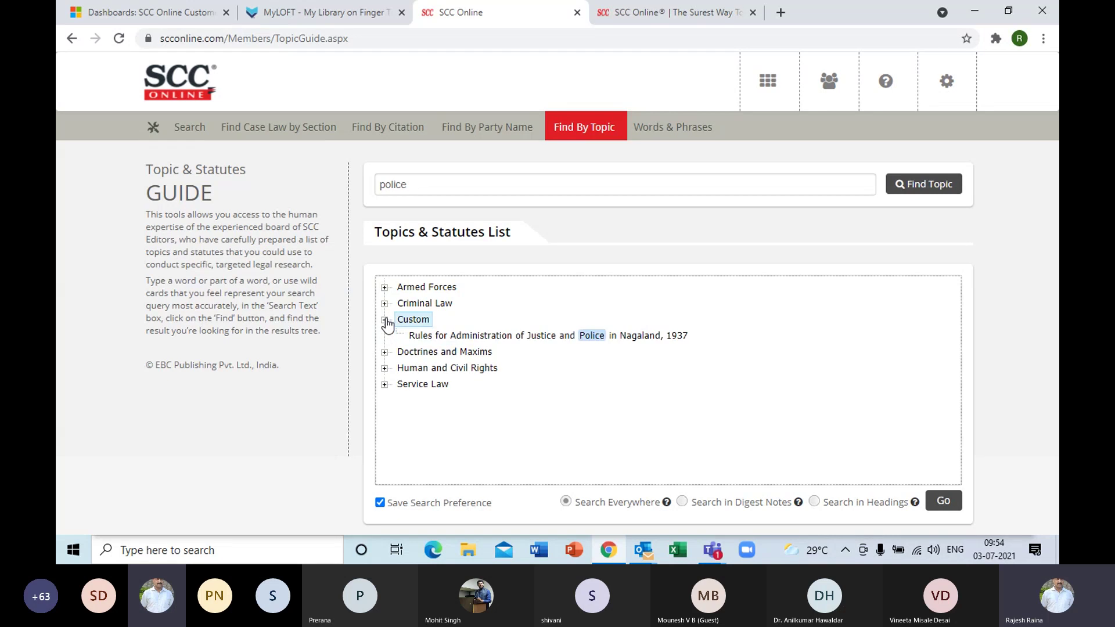
left_click(385, 321)
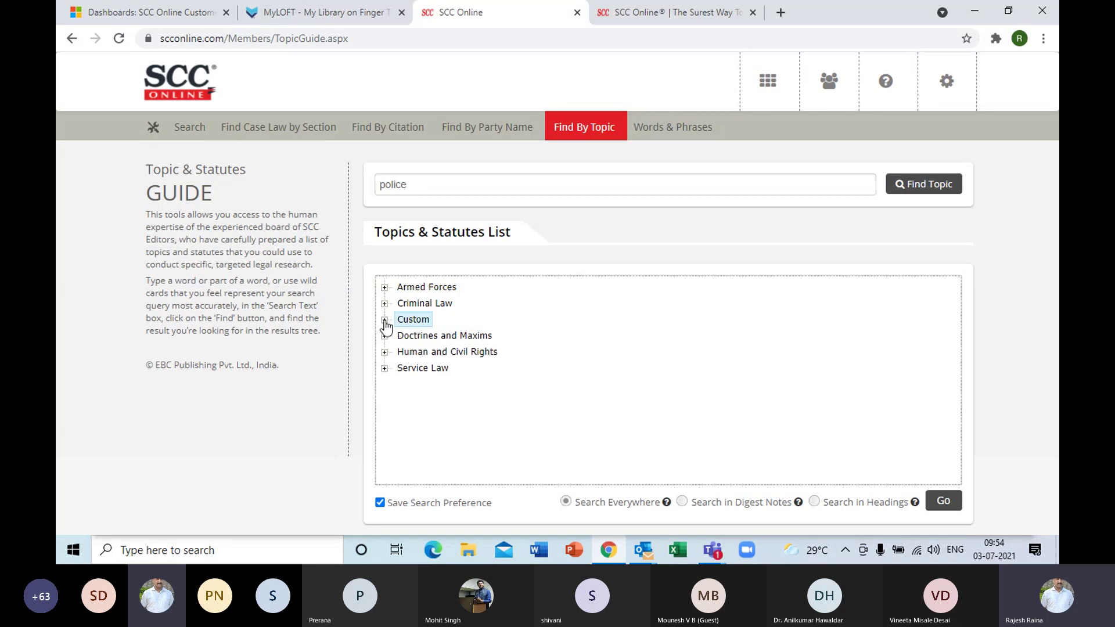
left_click(384, 288)
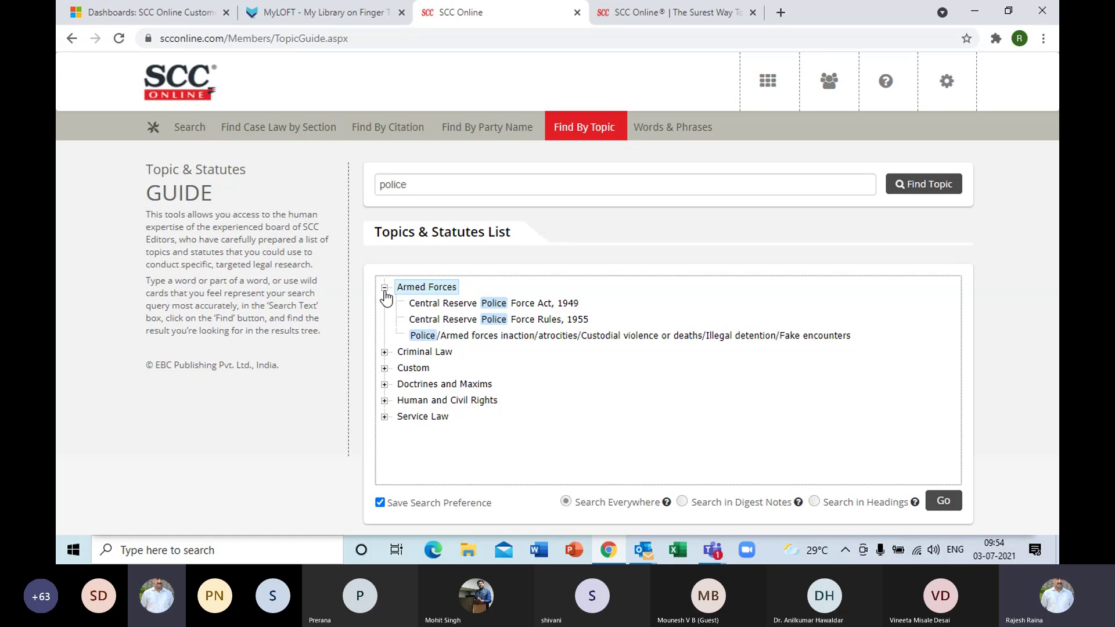
left_click(385, 289)
left_click(385, 289)
left_click(385, 289)
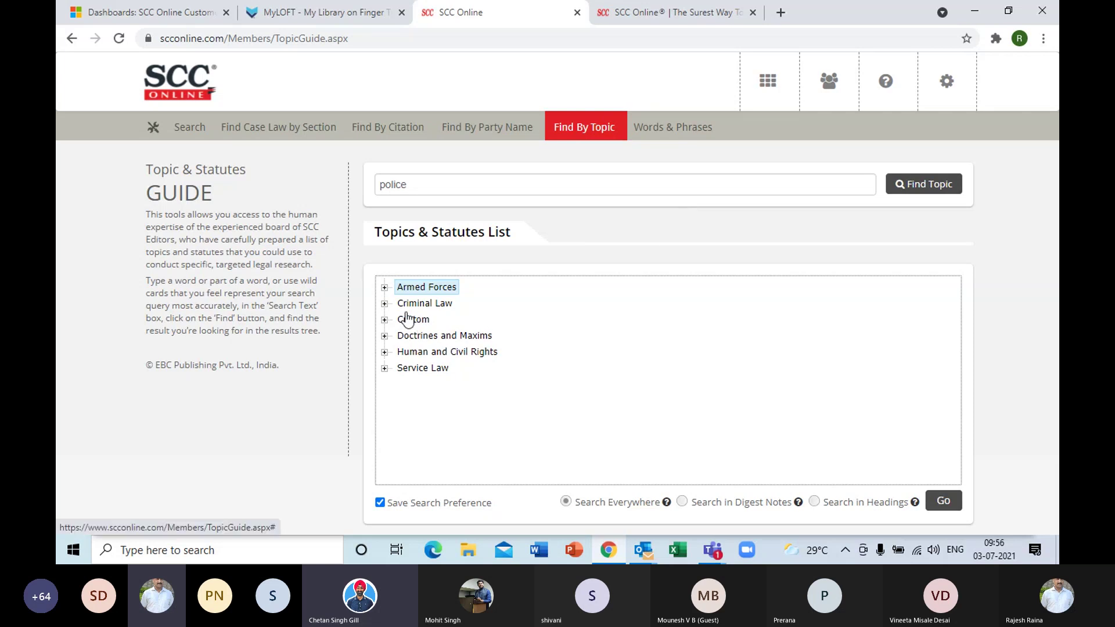
Step: Expand Criminal Law and examine the police topics under Armed Forces, Custom, Doctrines and Maxims, and Human and Civil Rights, collapsing those four again
left_click(384, 303)
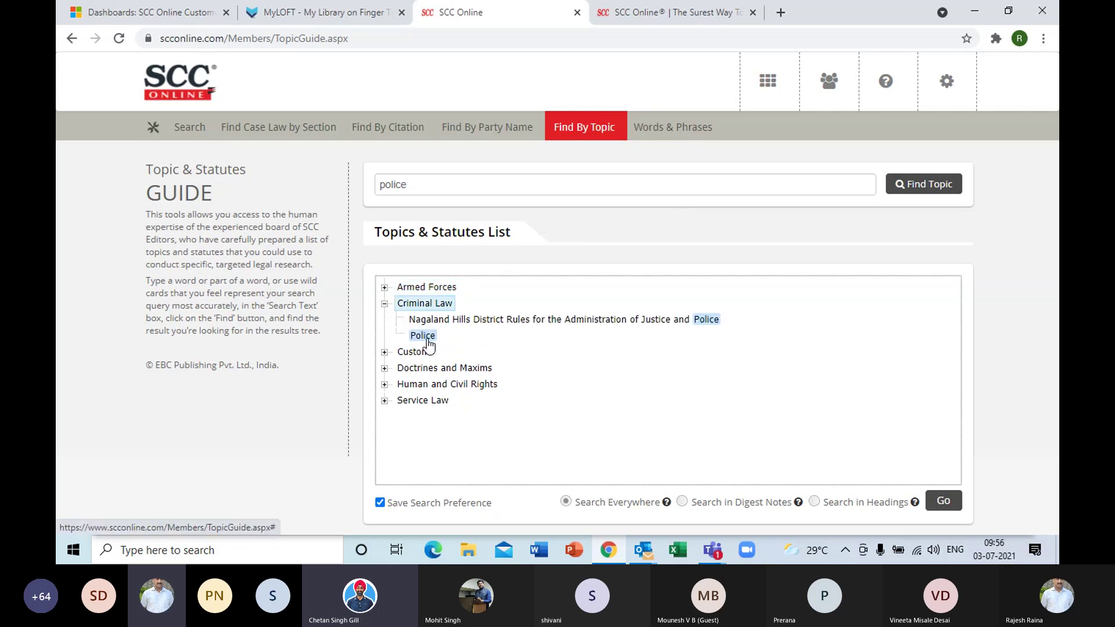
left_click(384, 287)
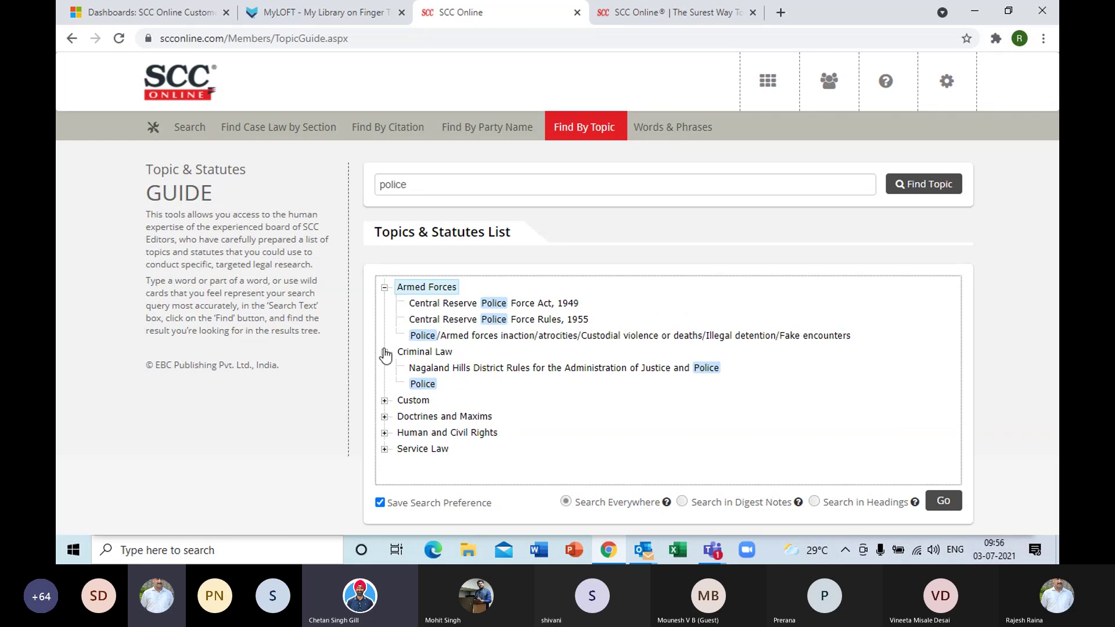
left_click(385, 288)
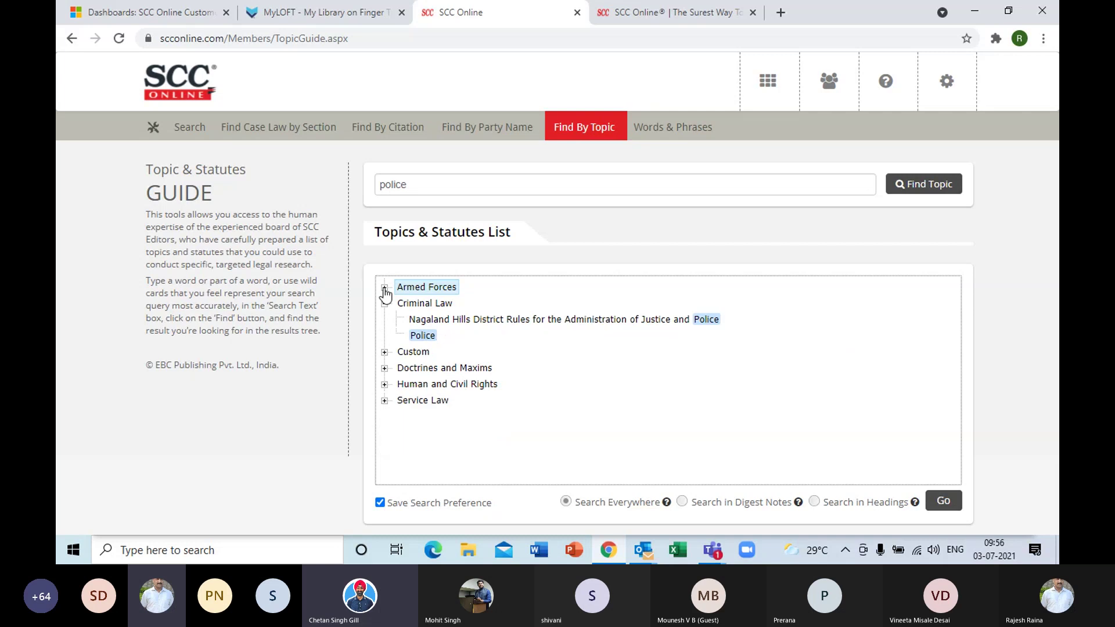
left_click(384, 353)
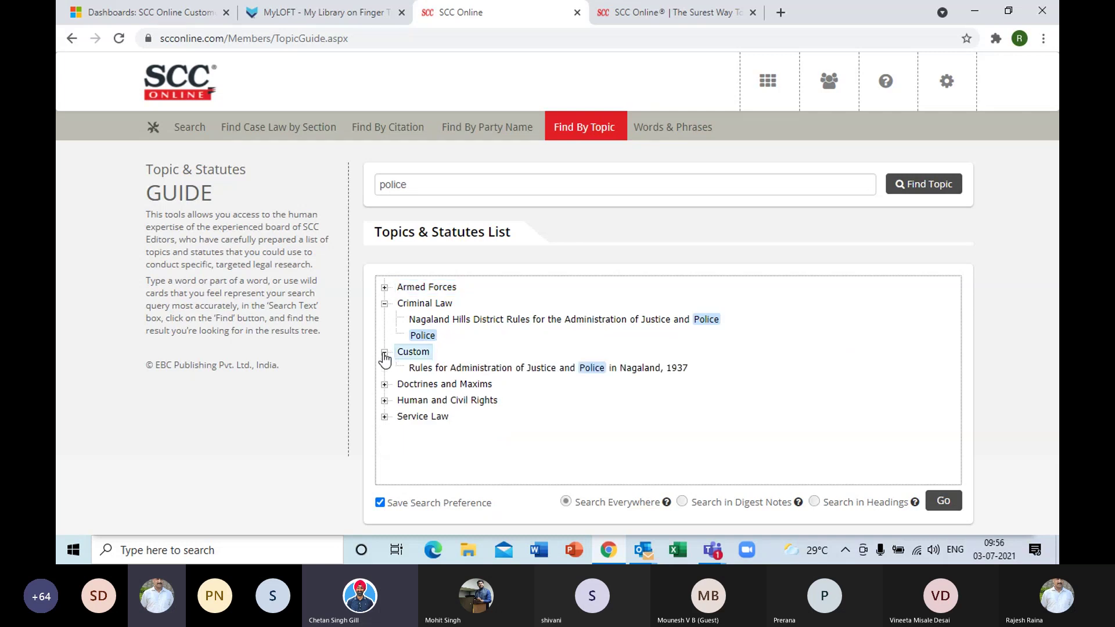
left_click(384, 352)
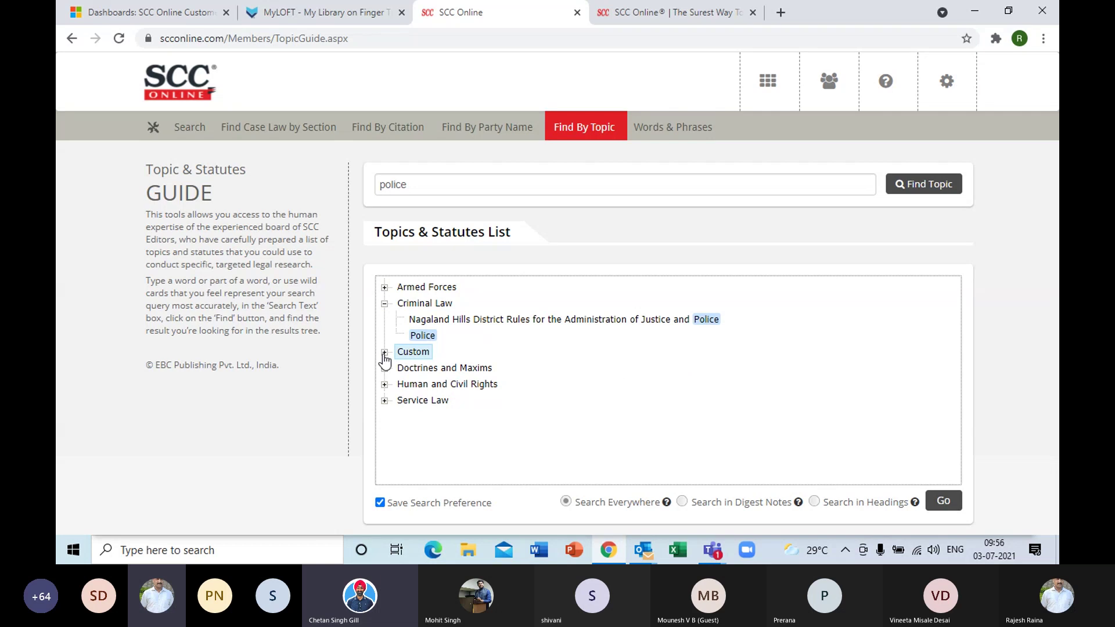
left_click(385, 368)
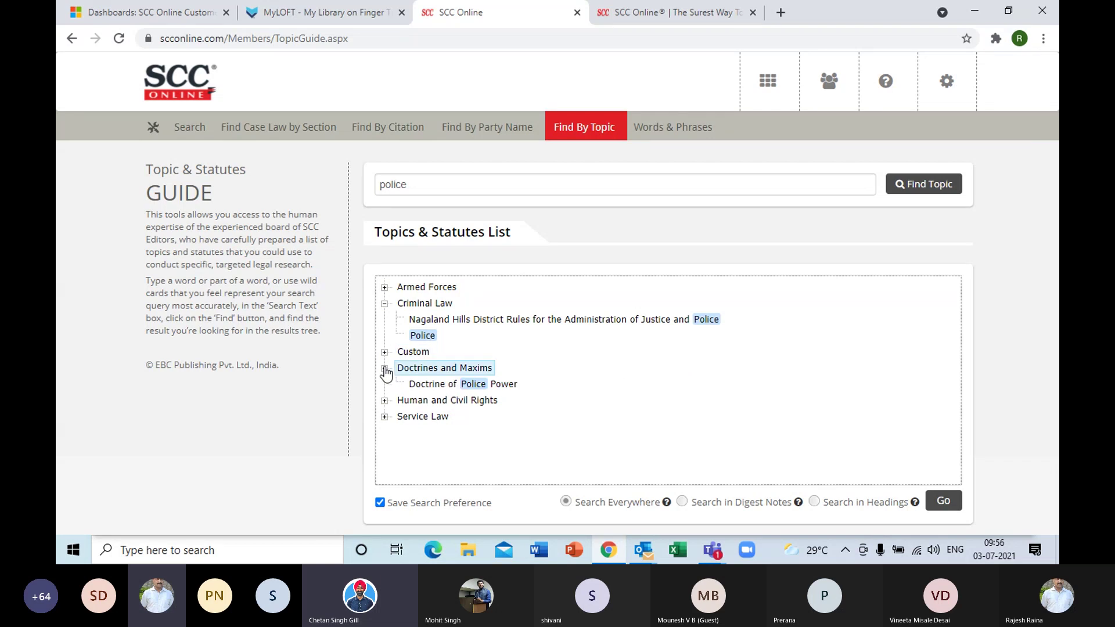
left_click(385, 368)
left_click(384, 385)
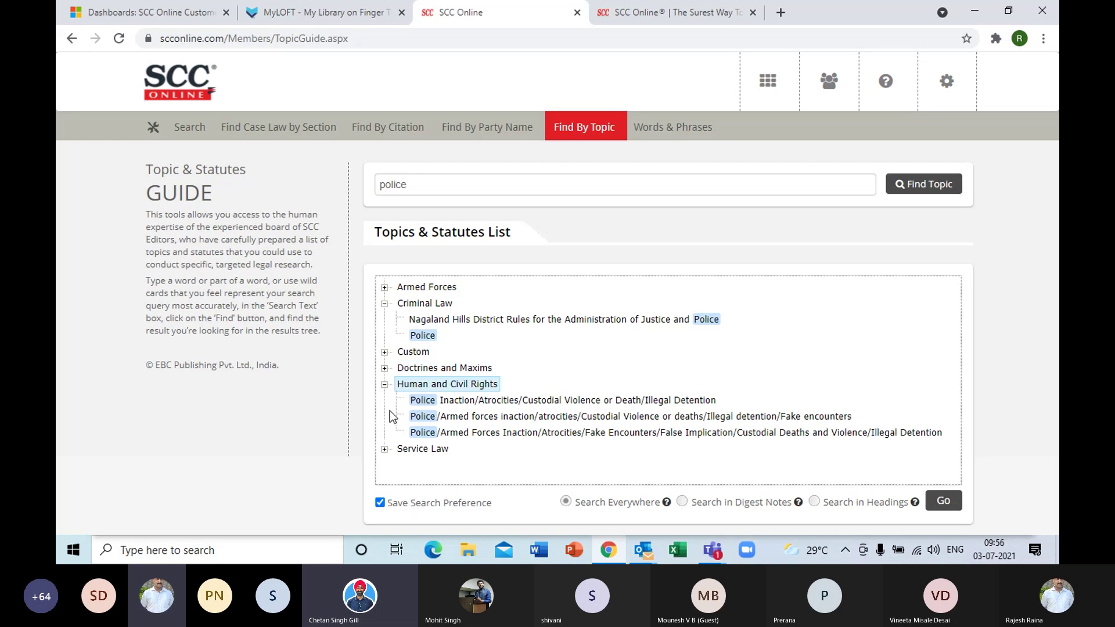
left_click(384, 386)
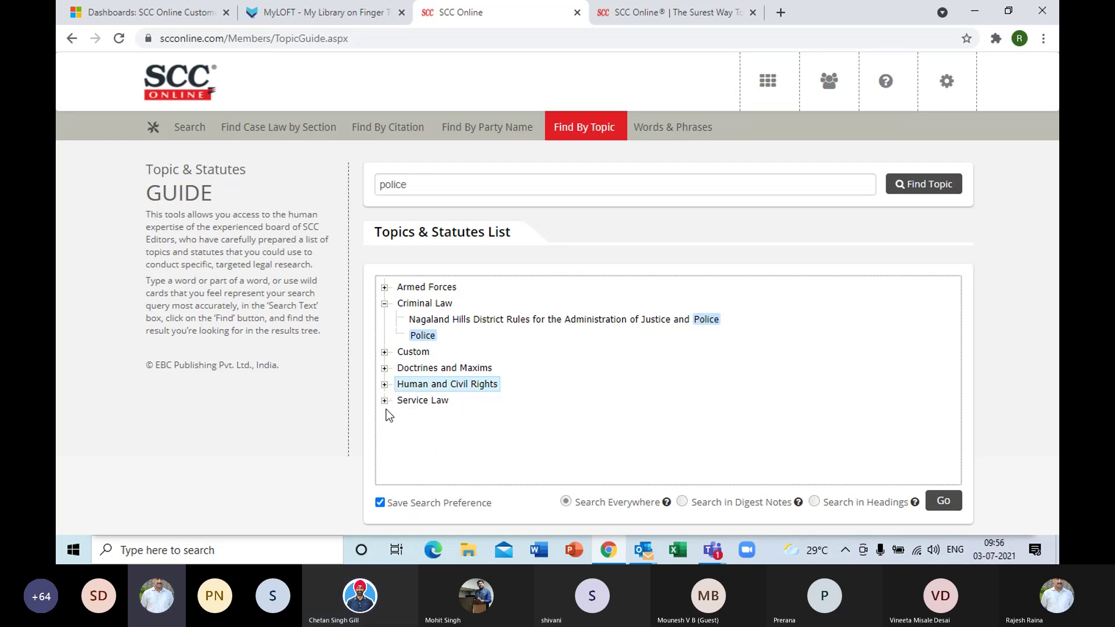
Step: Expand Service Law and look through its full list of police topics, returning to the start of the topic list
left_click(385, 401)
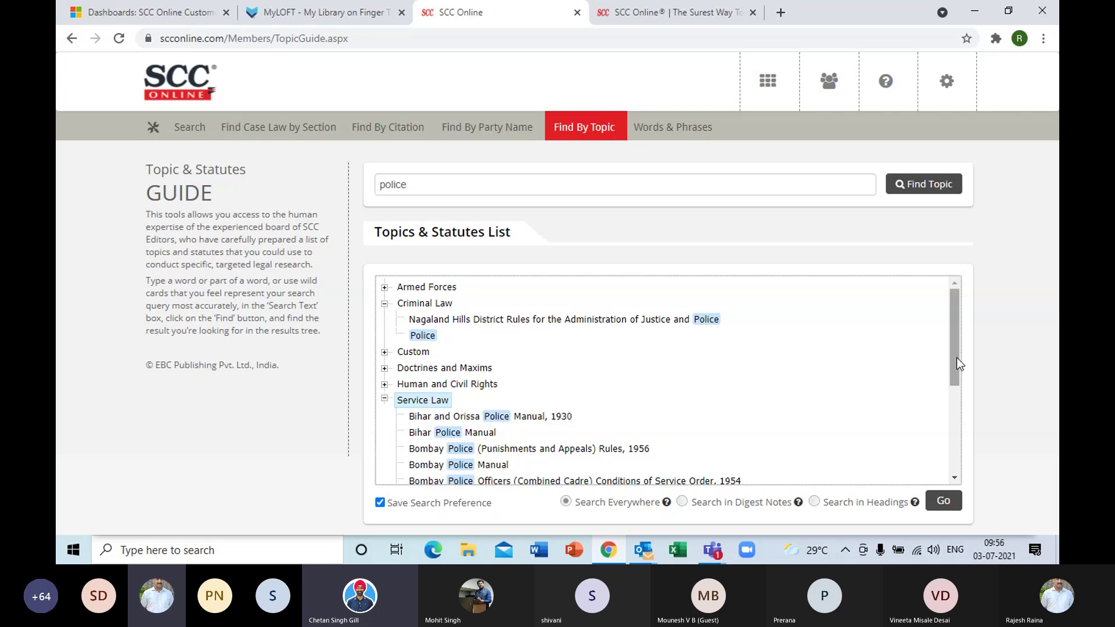
left_click_drag(955, 378, 953, 412)
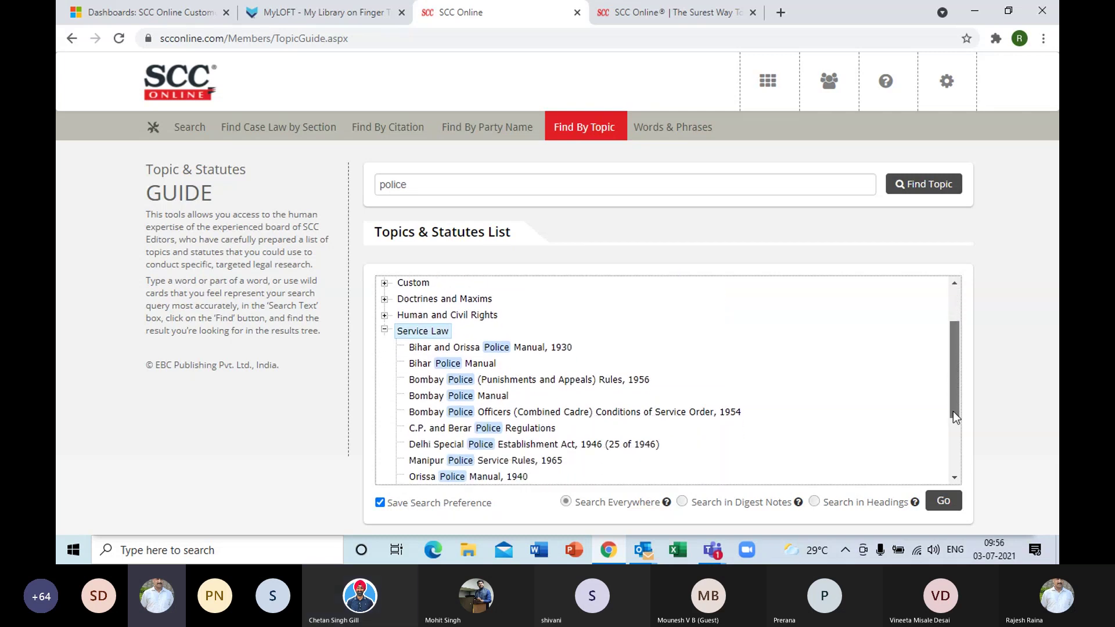
scroll(953, 483, "down", 2)
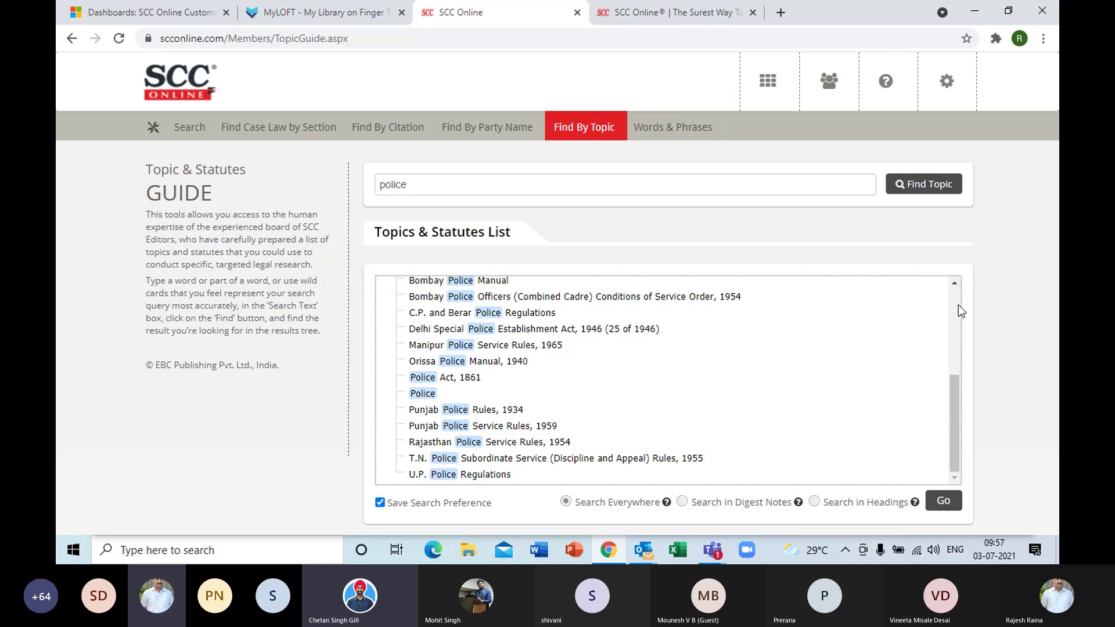
left_click(955, 287)
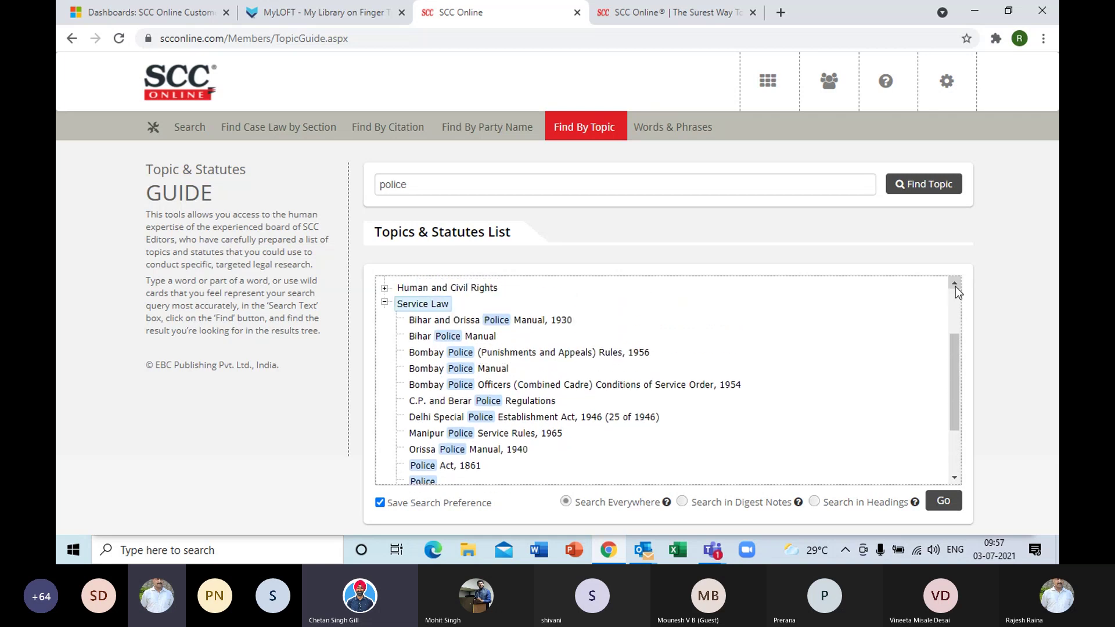
left_click(955, 287)
left_click(956, 287)
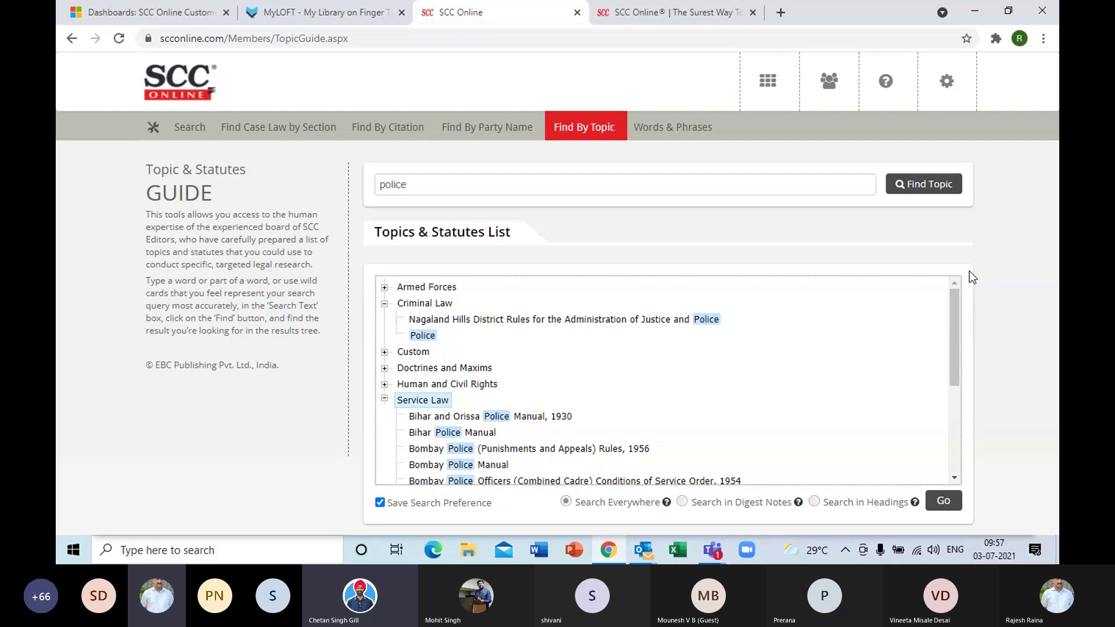
Step: Select the Police topic under Criminal Law and run the search with Search Everywhere
left_click(423, 337)
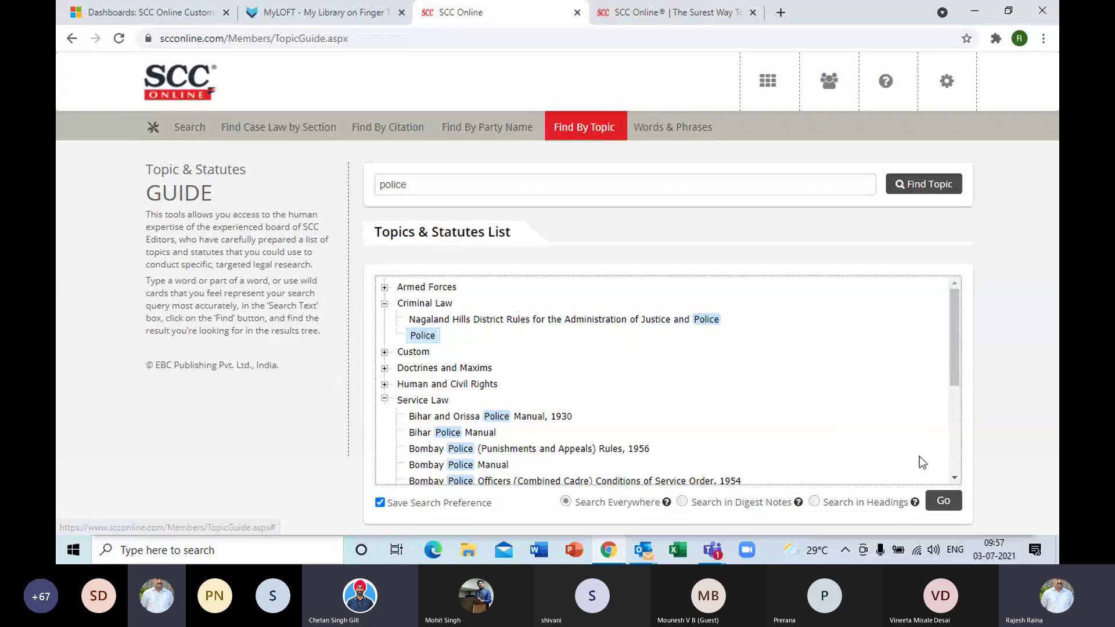
left_click(944, 503)
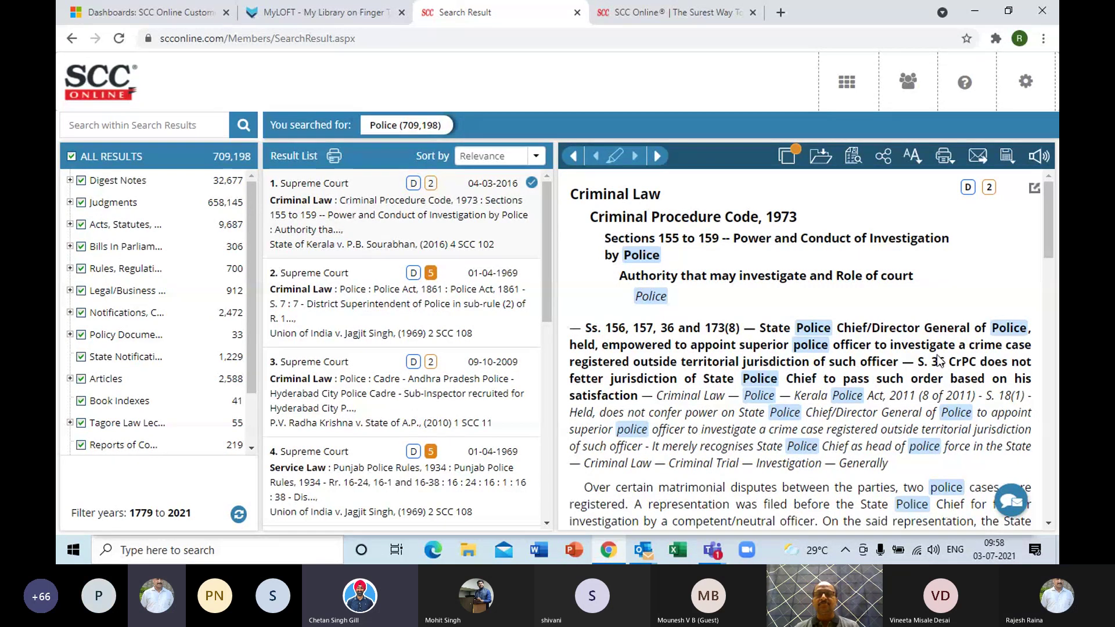
Step: Return to Find by Topic from the dashboard and find the topics matching "police"
left_click(838, 84)
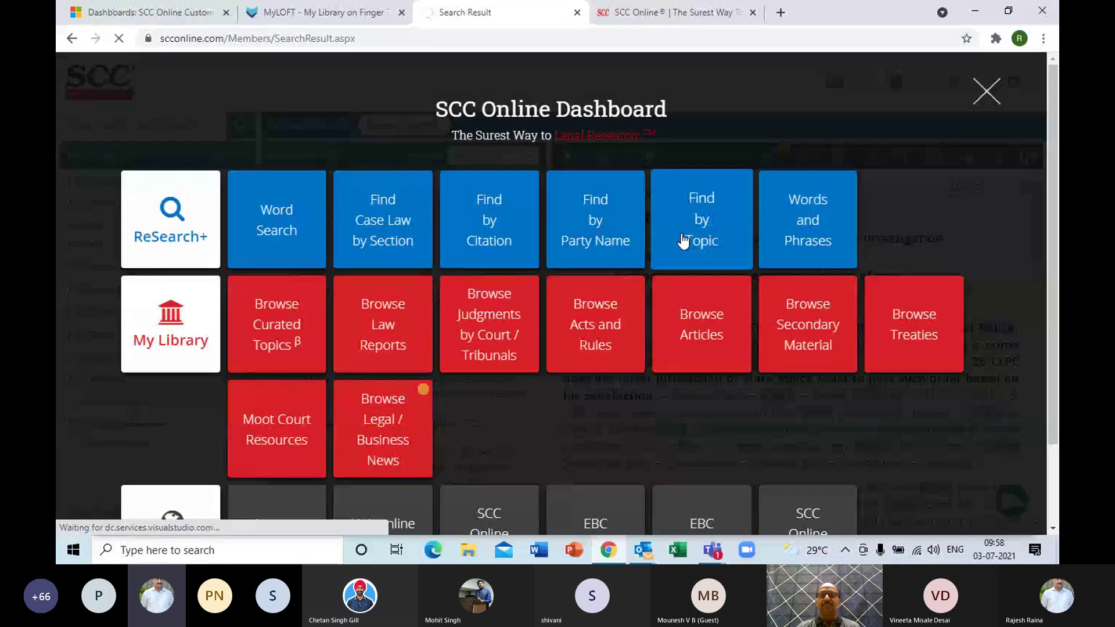
left_click(684, 240)
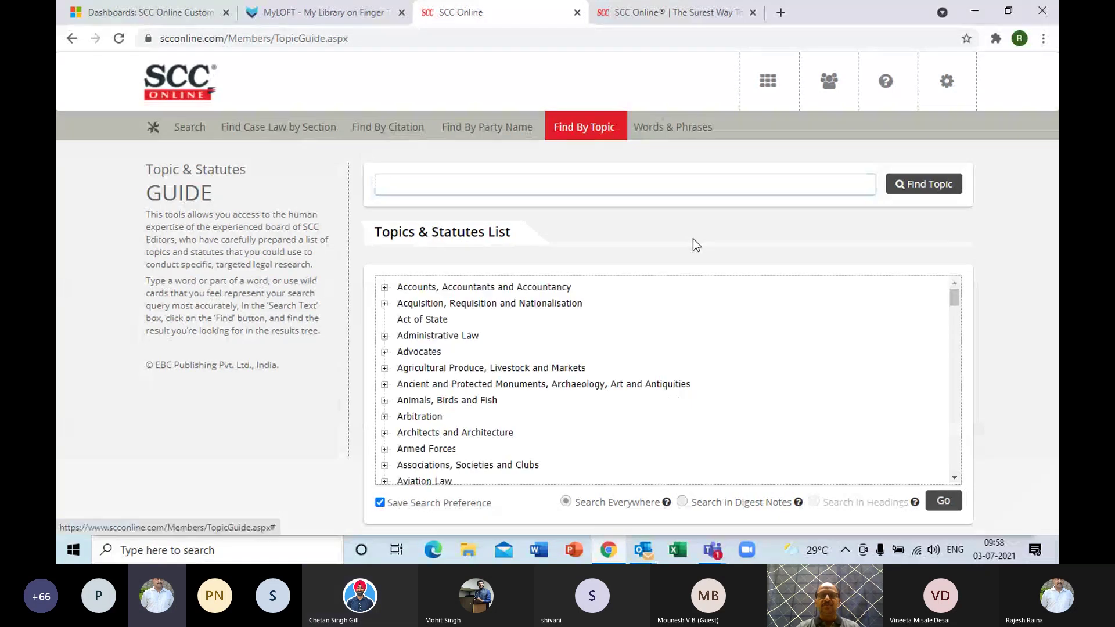
left_click(616, 185)
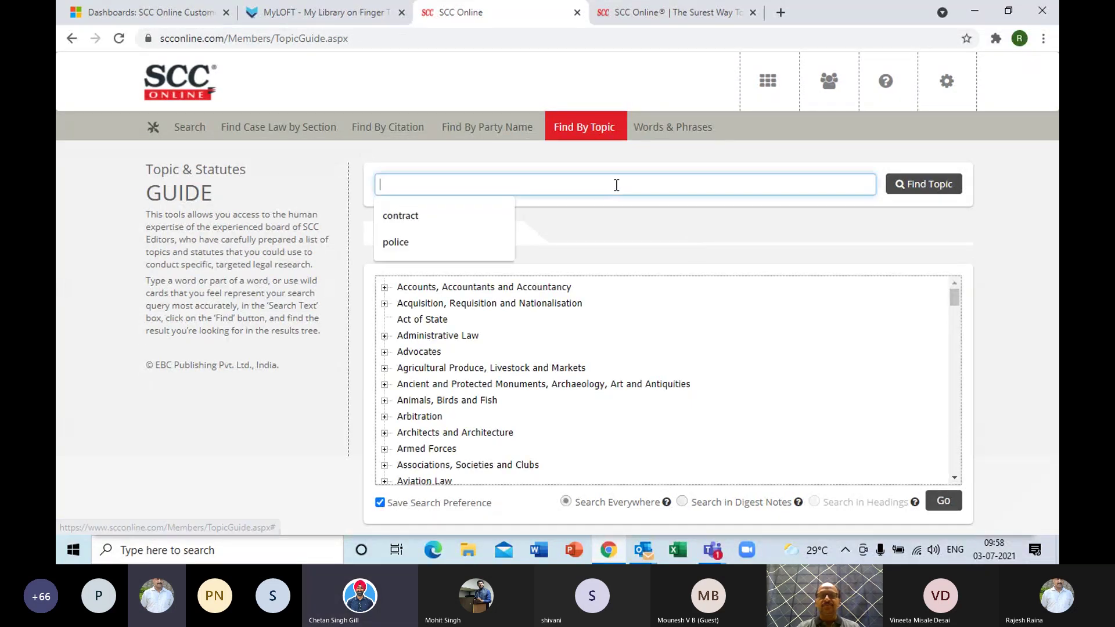
left_click(475, 243)
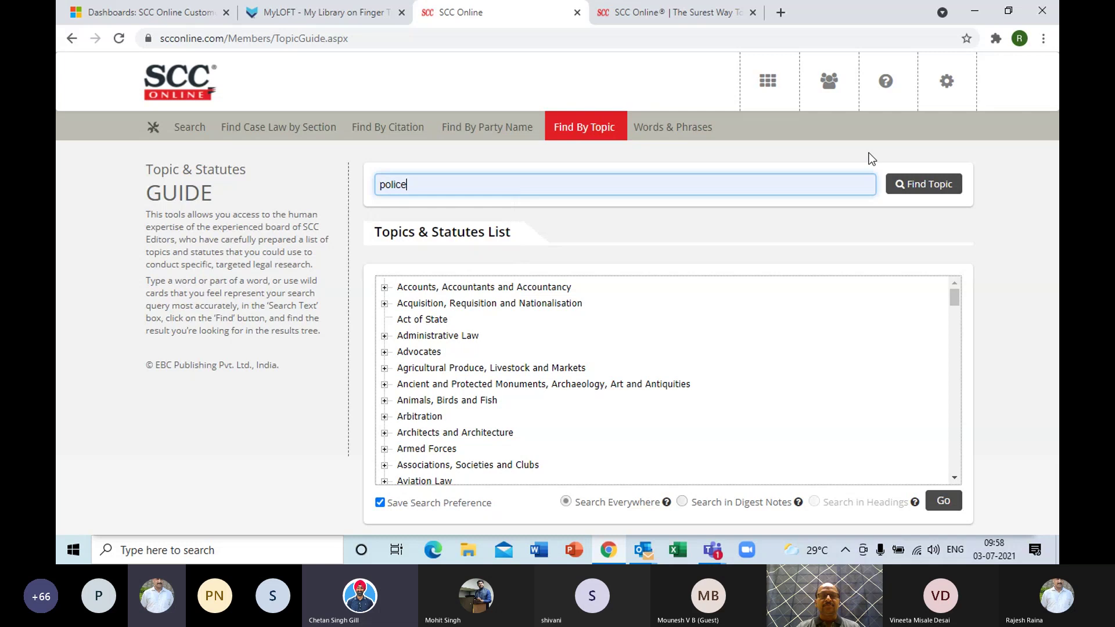
left_click(908, 186)
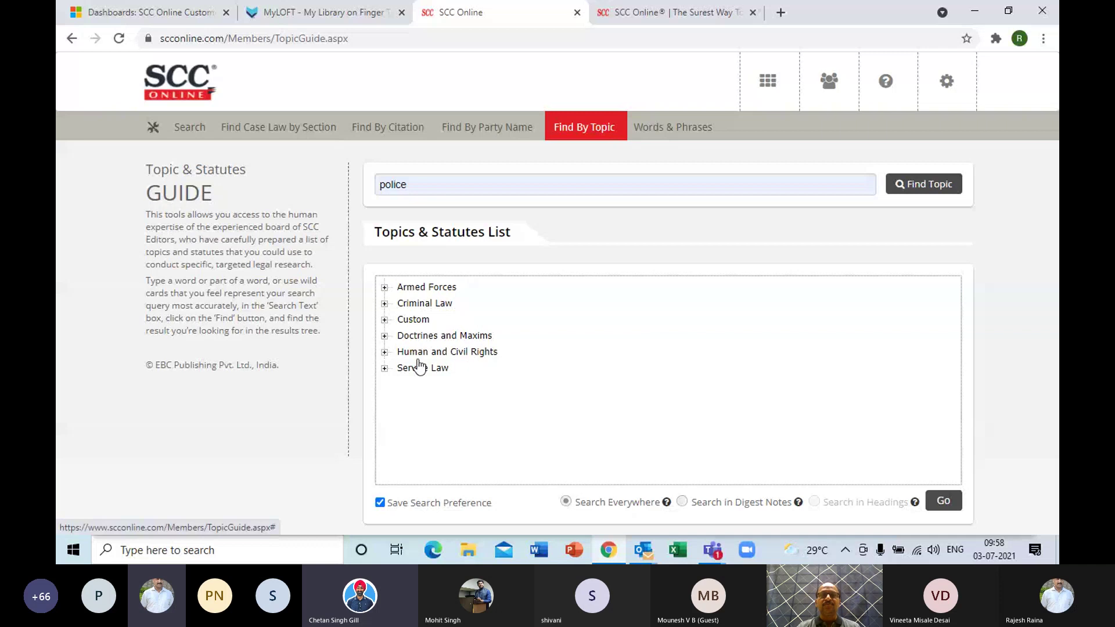
Step: Search the Police topic under Criminal Law in digest notes only, and expand Digest Notes in the results
left_click(384, 304)
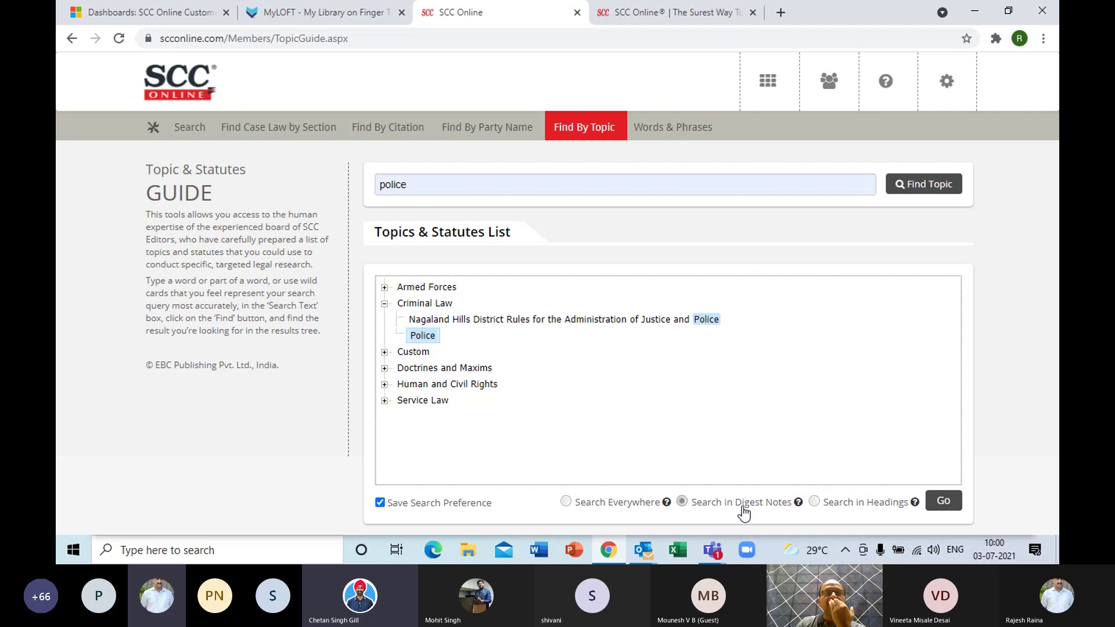
left_click(942, 501)
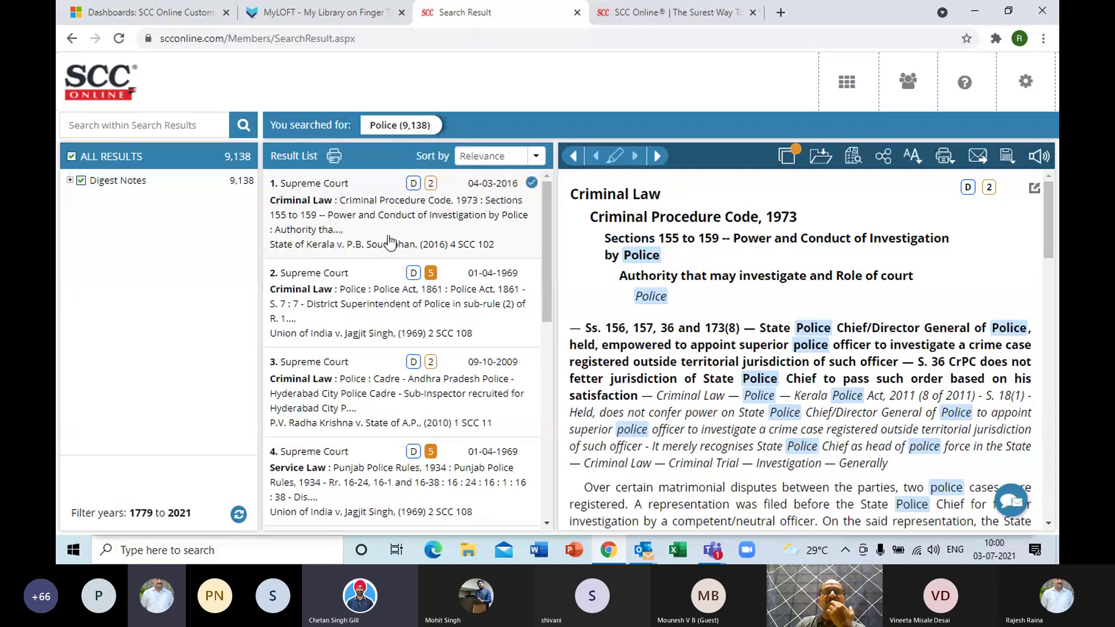
mouse_move(211, 181)
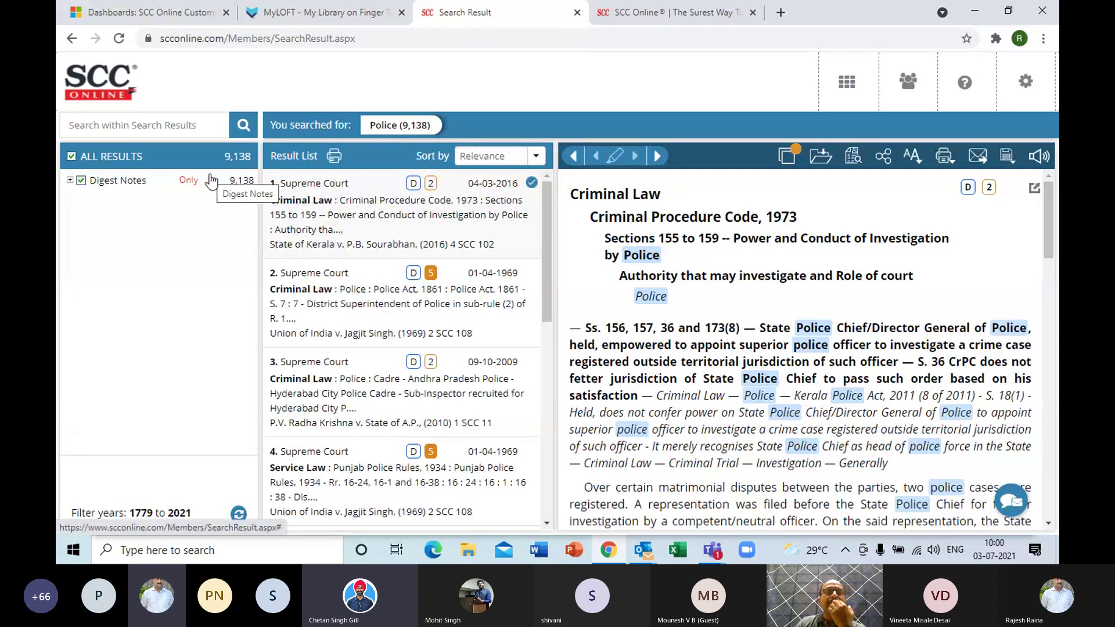
left_click(70, 181)
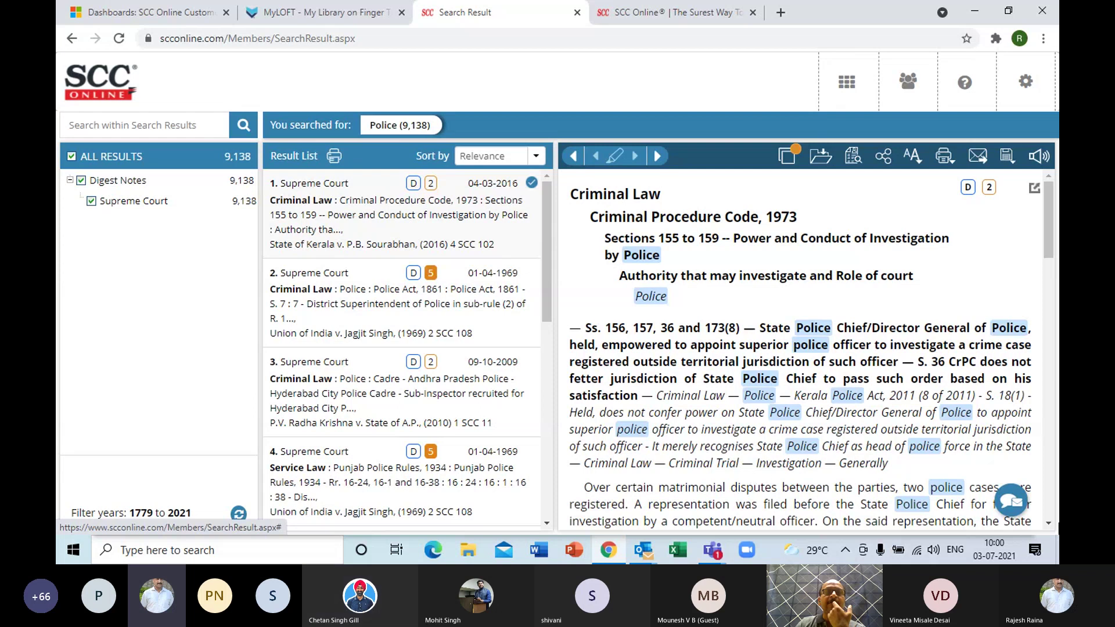
Step: Read the first digest note through to its case citations, and open the second and fourth results
scroll(801, 349, "down", 10)
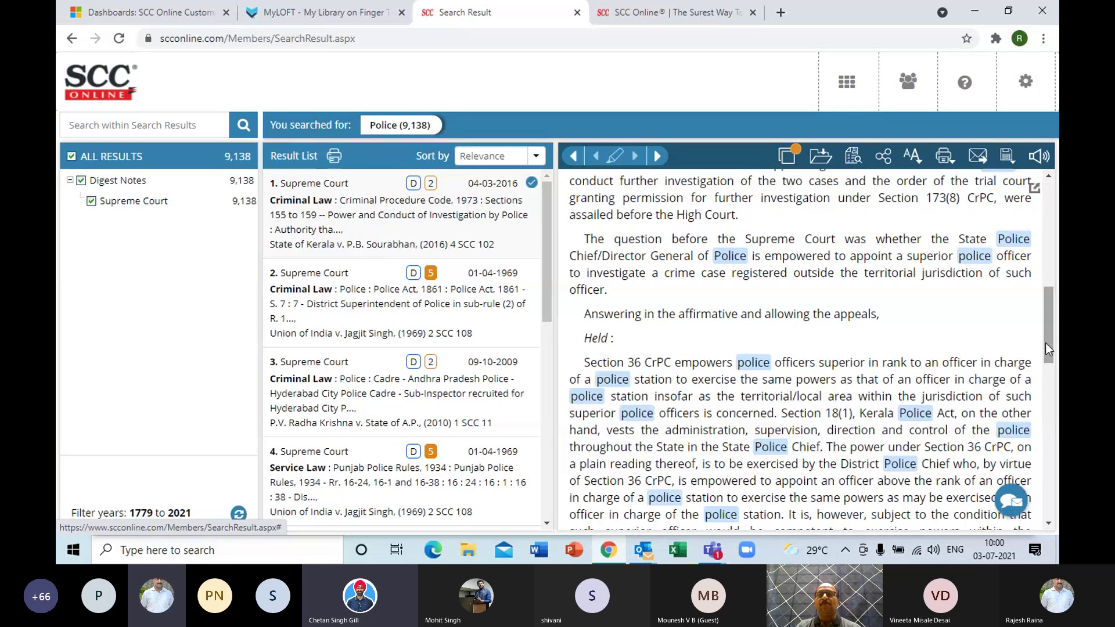
left_click_drag(1047, 344, 1054, 496)
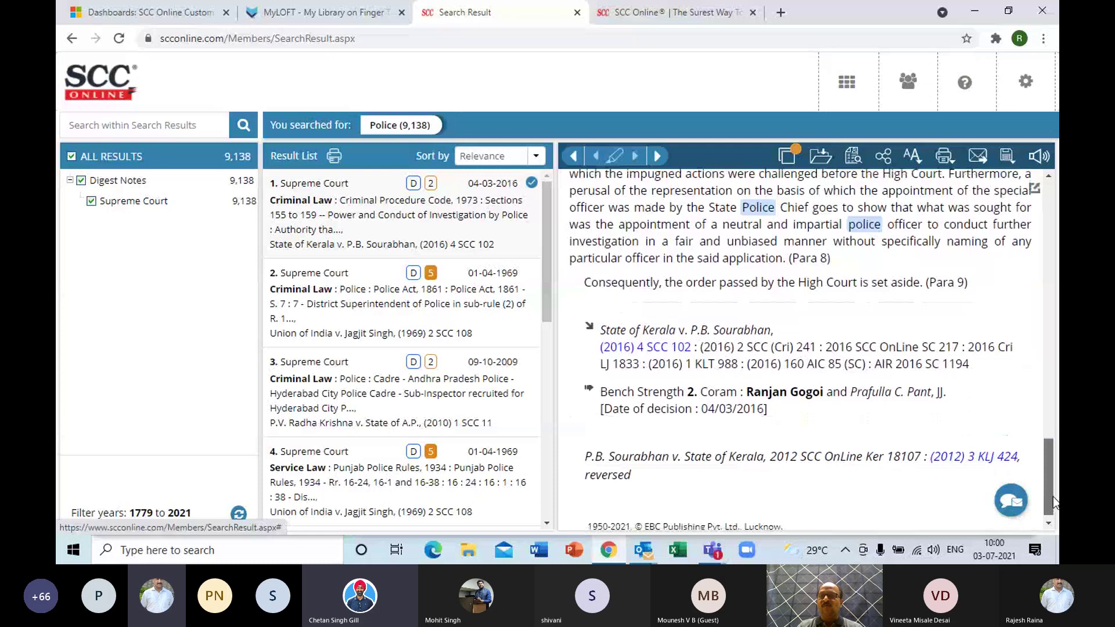
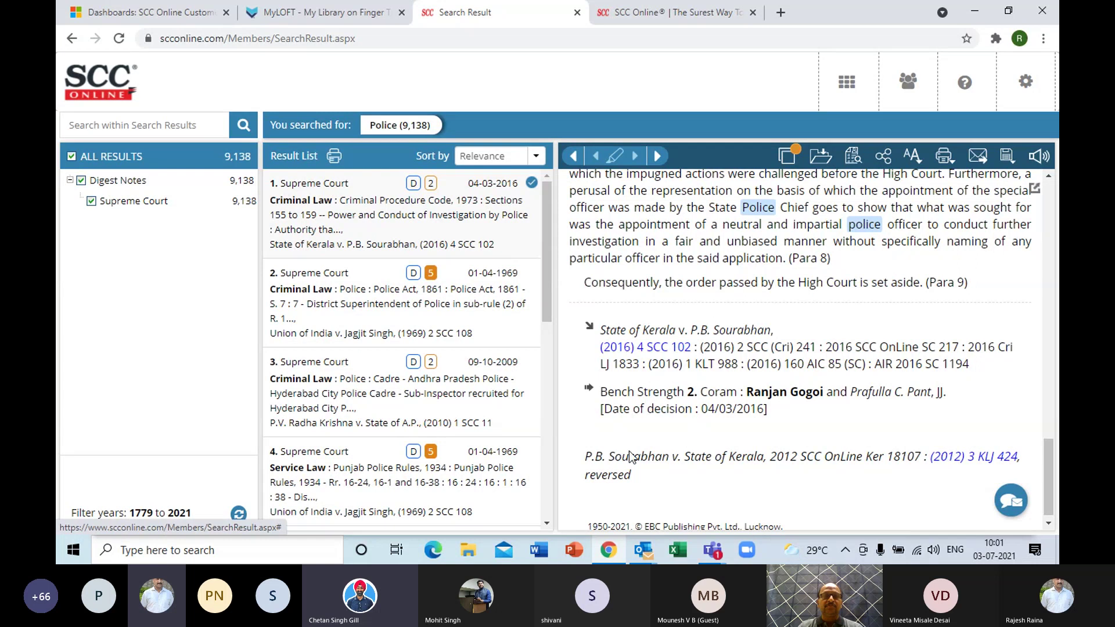
left_click(406, 325)
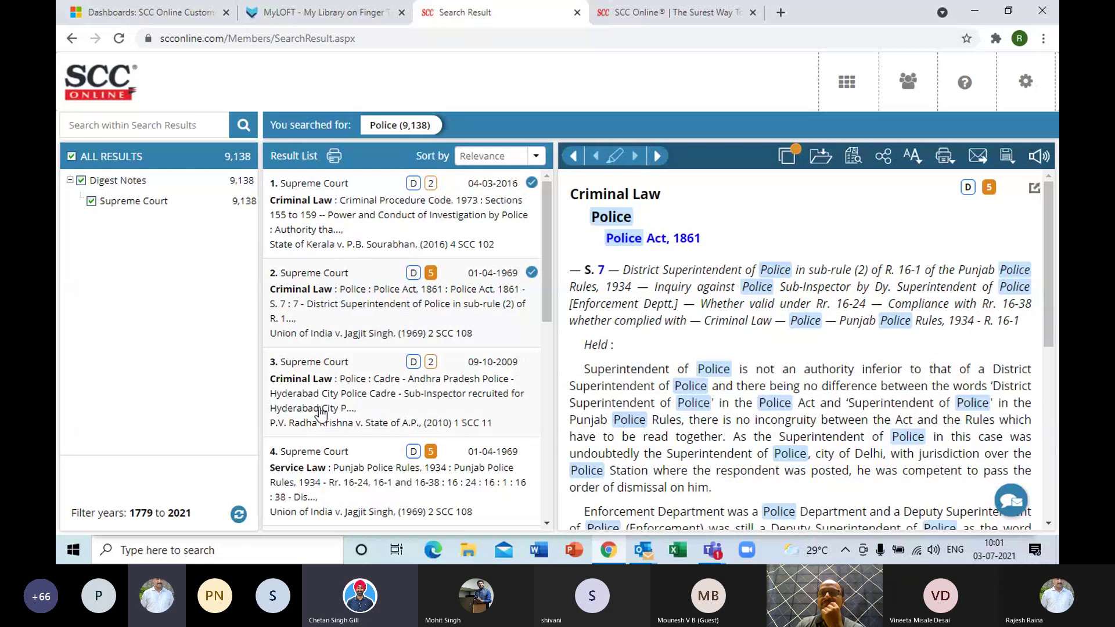
left_click(487, 479)
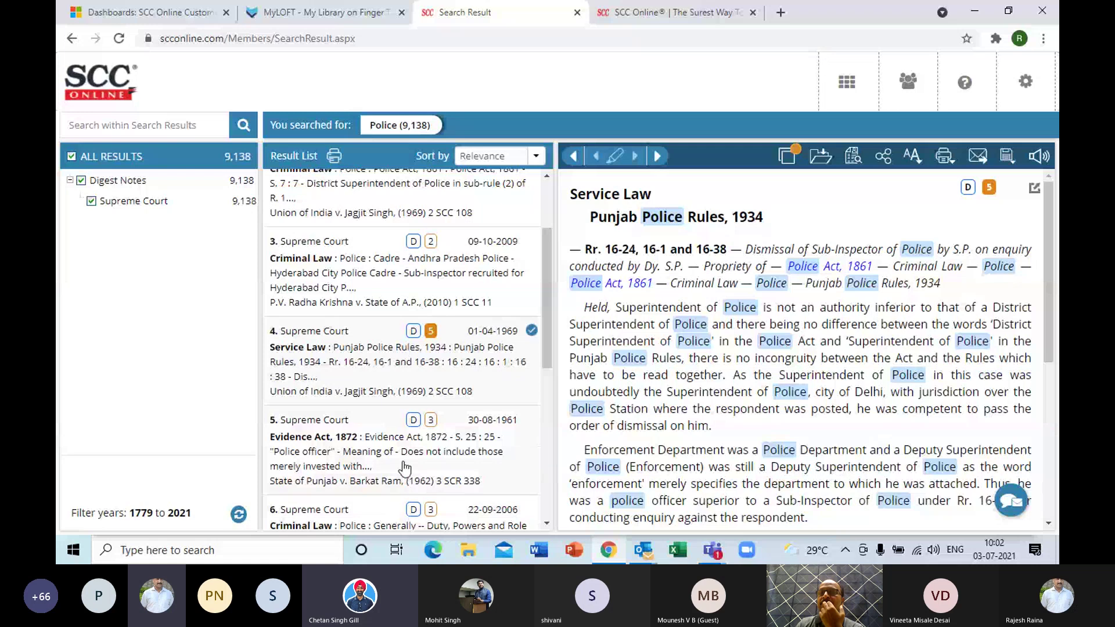
Step: Open the fifth result on Evidence Act, 1872, view the full judgment cited as (1962) 3 SCR 338, and close its window
left_click(494, 469)
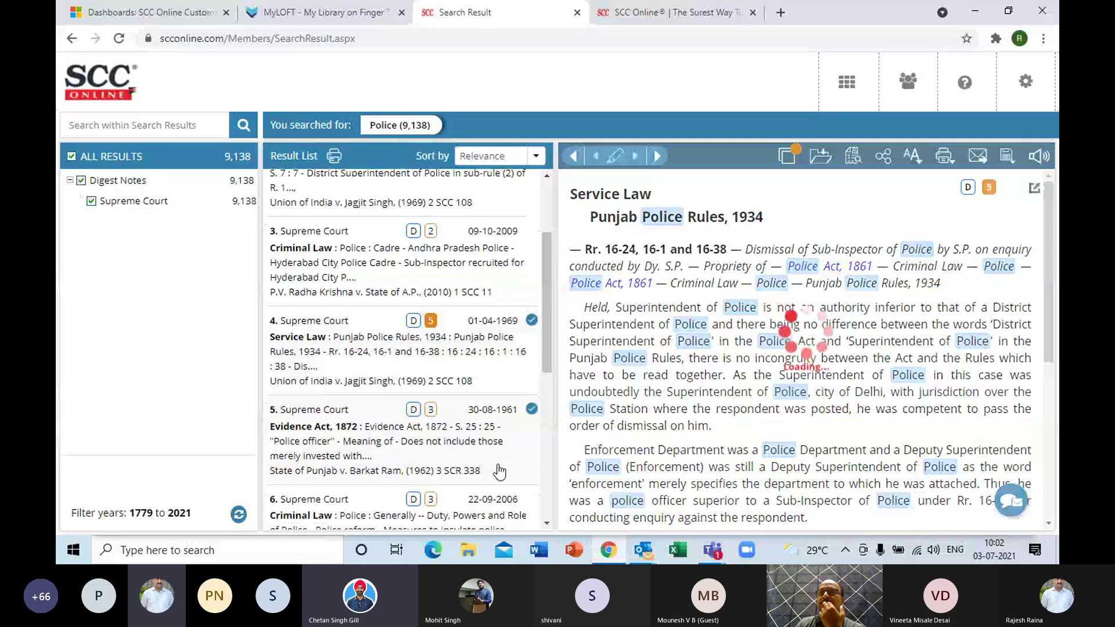
scroll(481, 469, "down", 2)
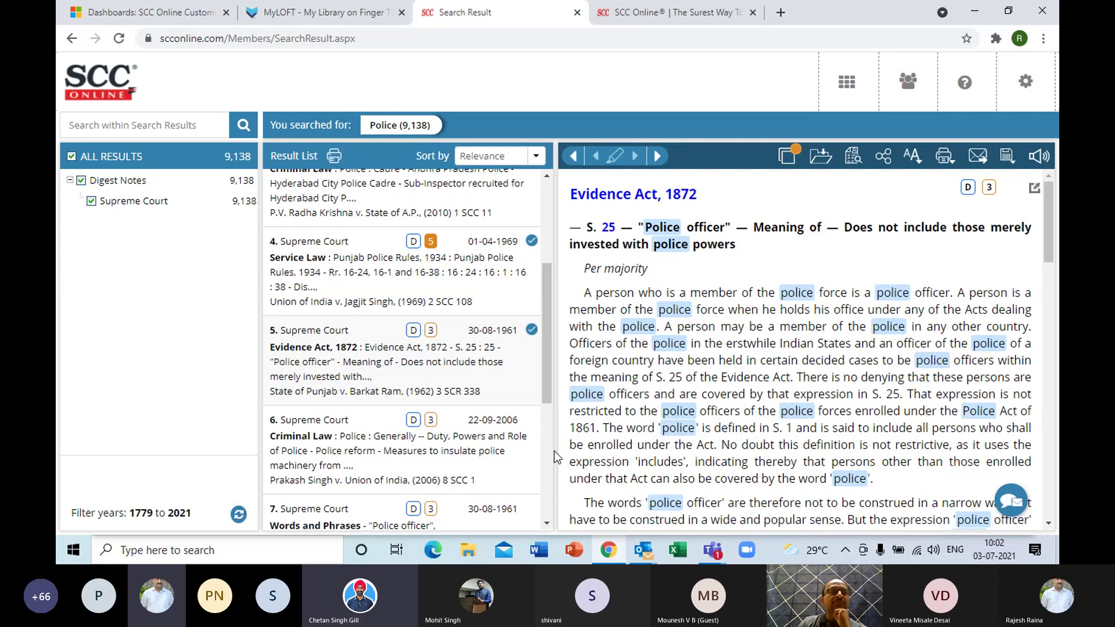
left_click(1052, 503)
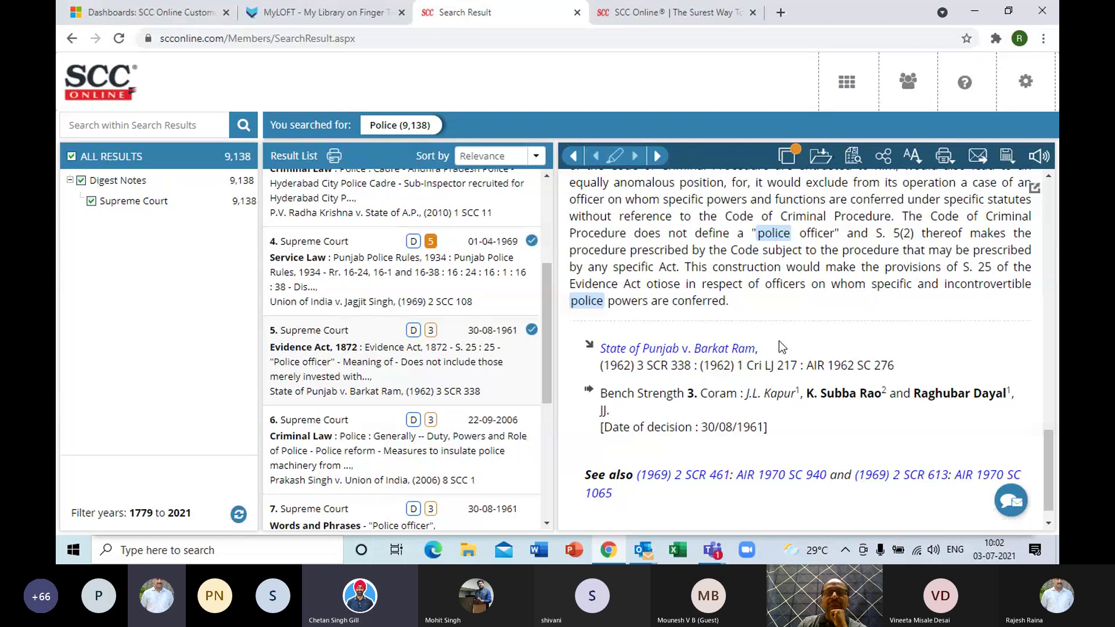
left_click(710, 350)
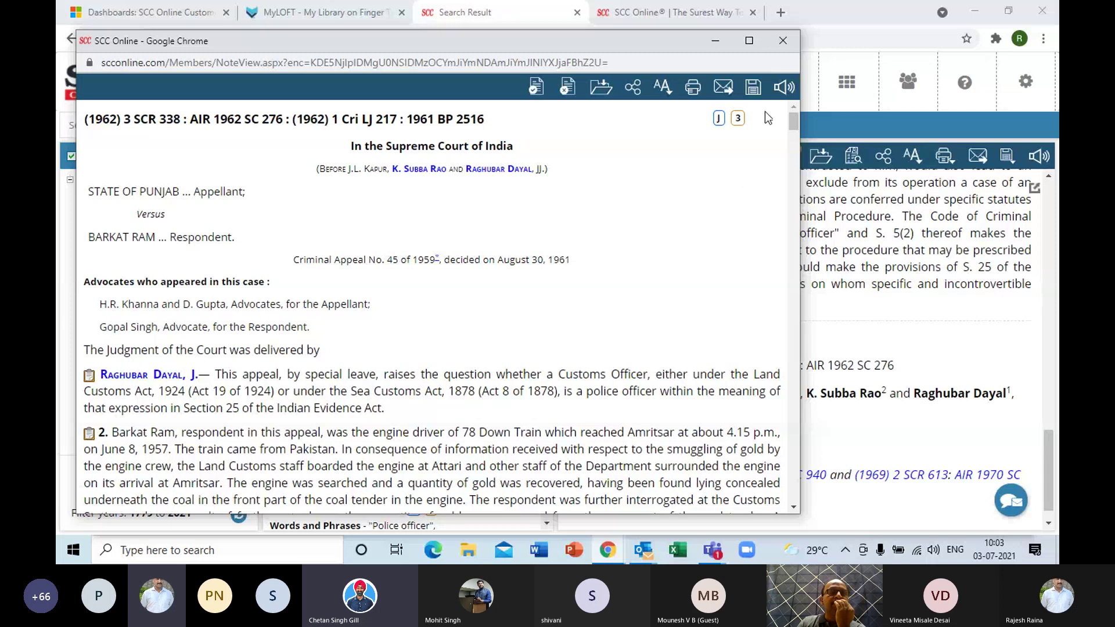
left_click(781, 42)
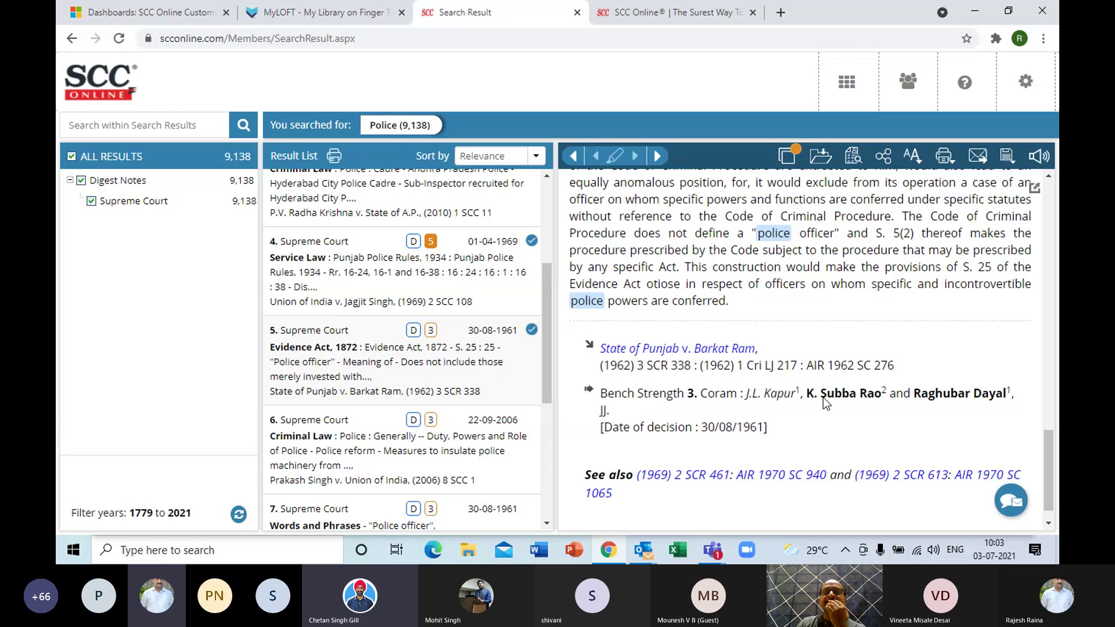
Step: Go back to Find by Topic from the dashboard and find the topics matching "police"
left_click(838, 86)
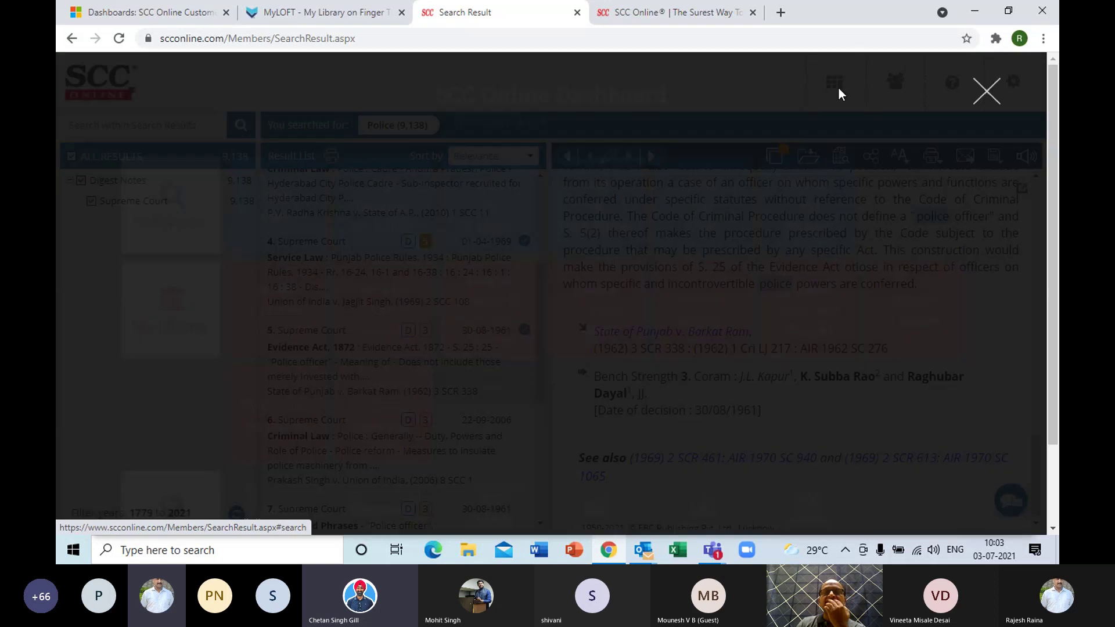
left_click(683, 247)
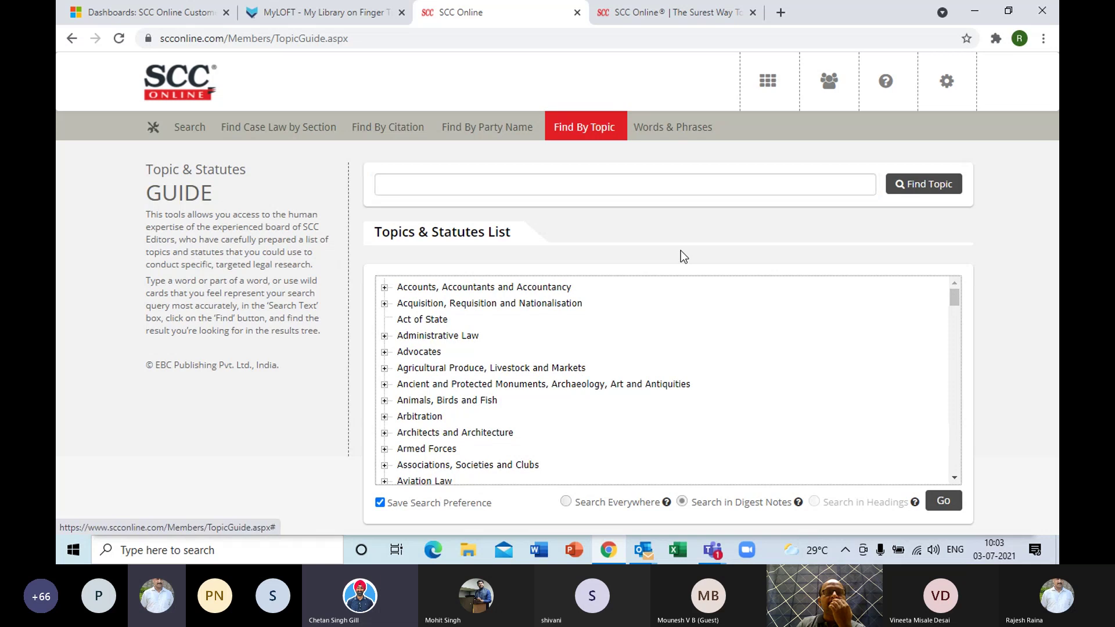
left_click(591, 178)
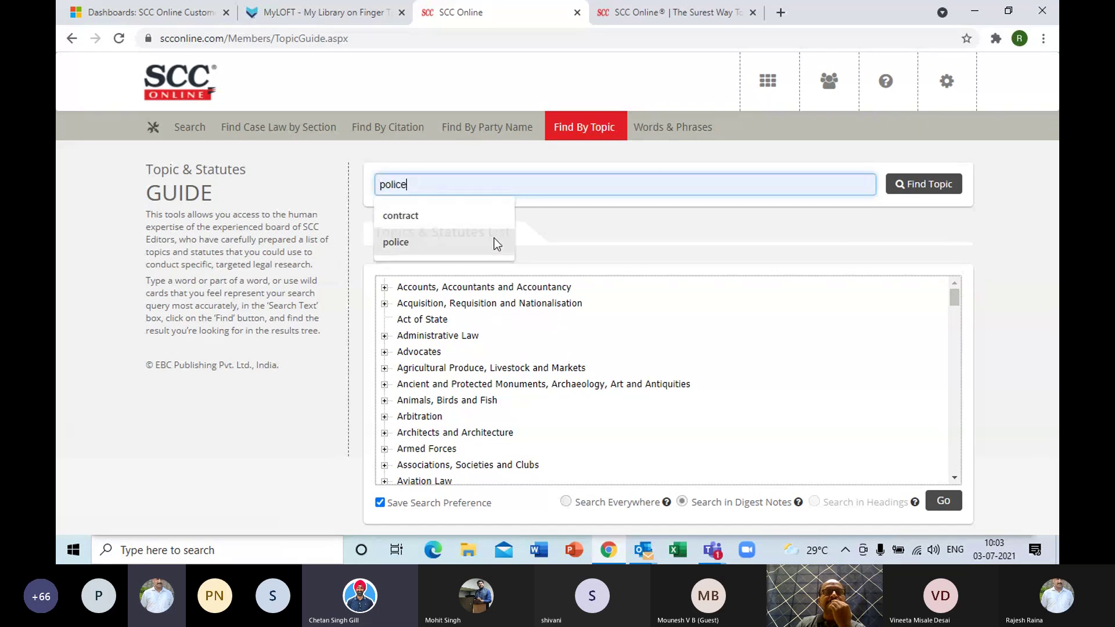
left_click(496, 242)
left_click(911, 186)
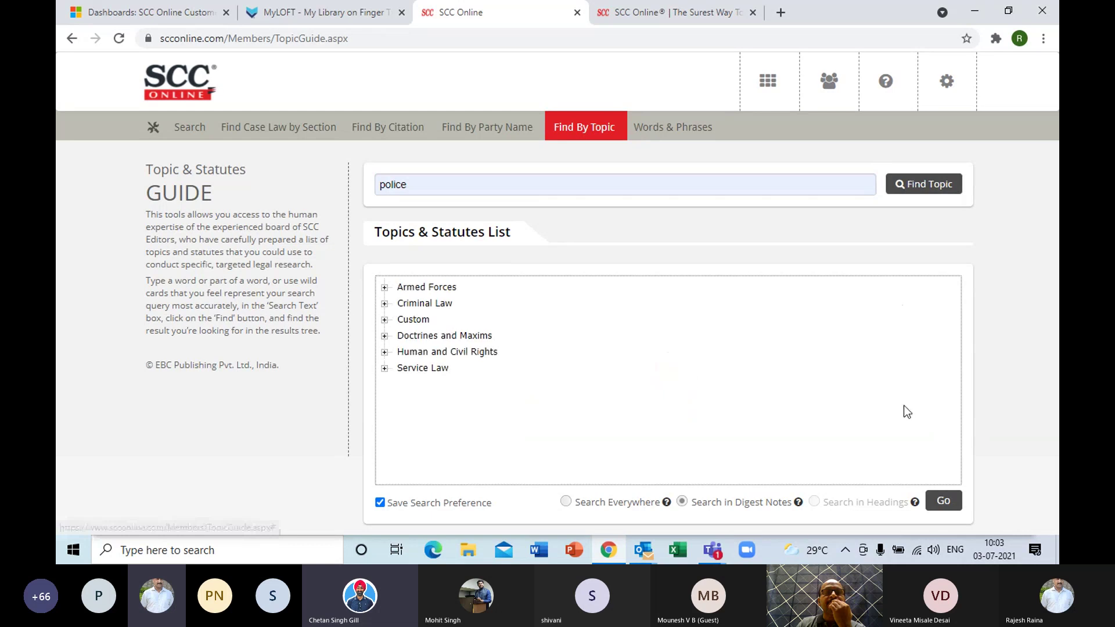
Step: Select the Police topic under Criminal Law and run its search with the Search Everywhere scope
left_click(385, 303)
left_click(418, 337)
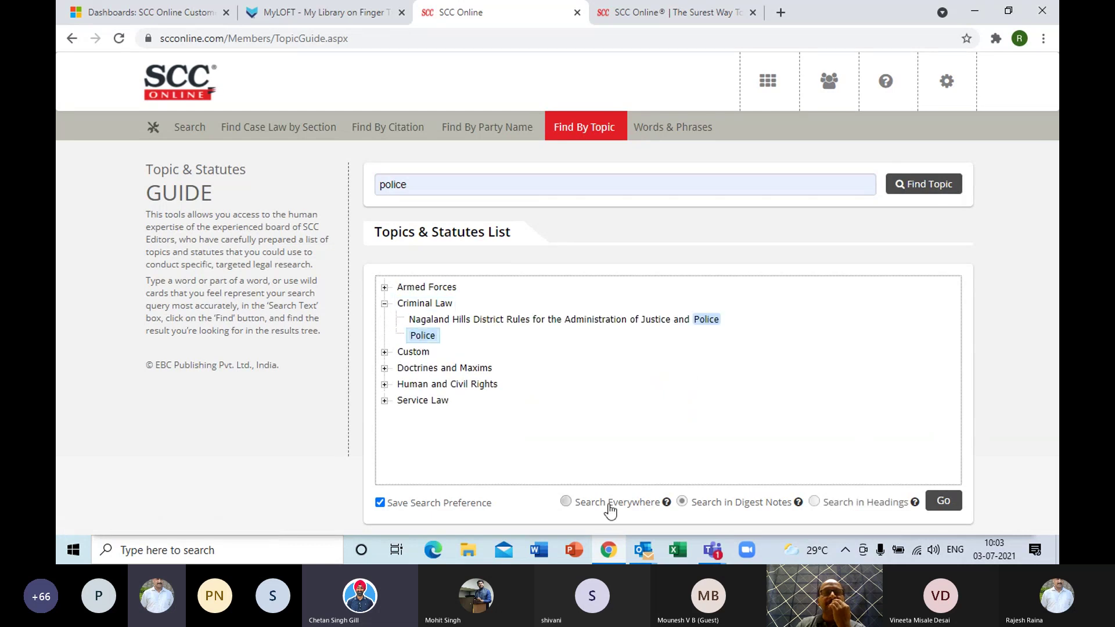
left_click(611, 507)
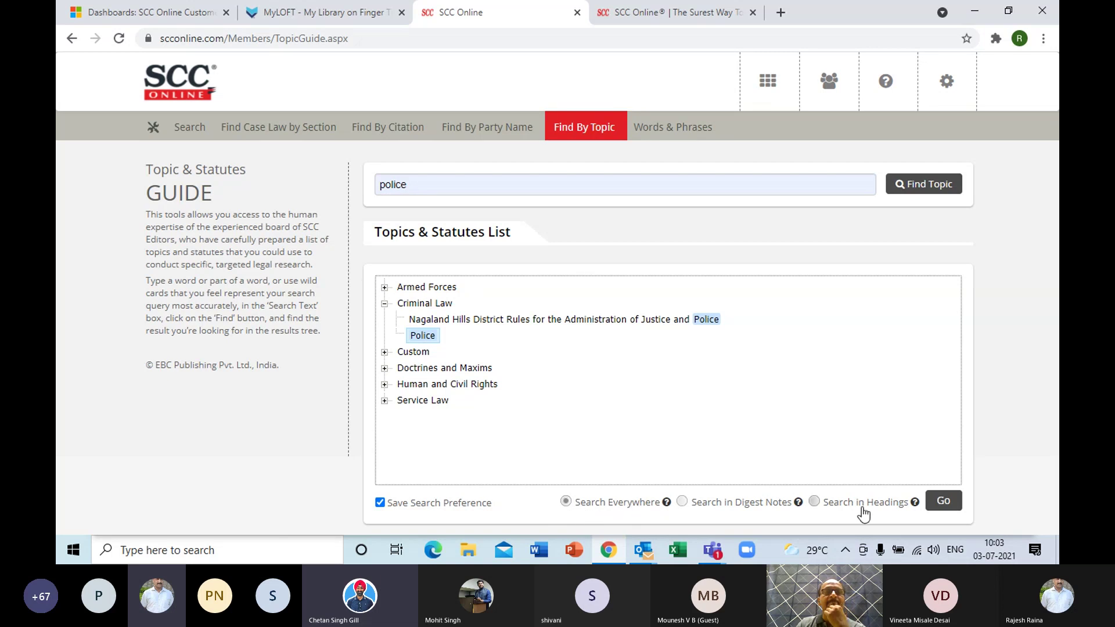
left_click(941, 501)
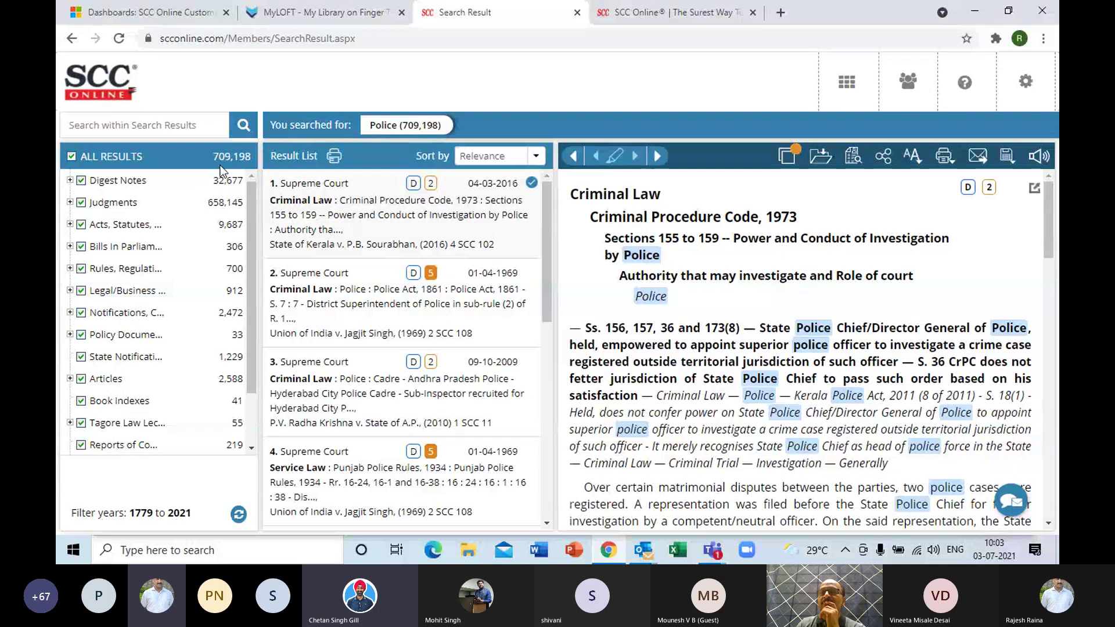
Step: Expand Digest Notes, look through its High Courts breakdown, and restrict the results to Supreme Court digest notes only
left_click(69, 180)
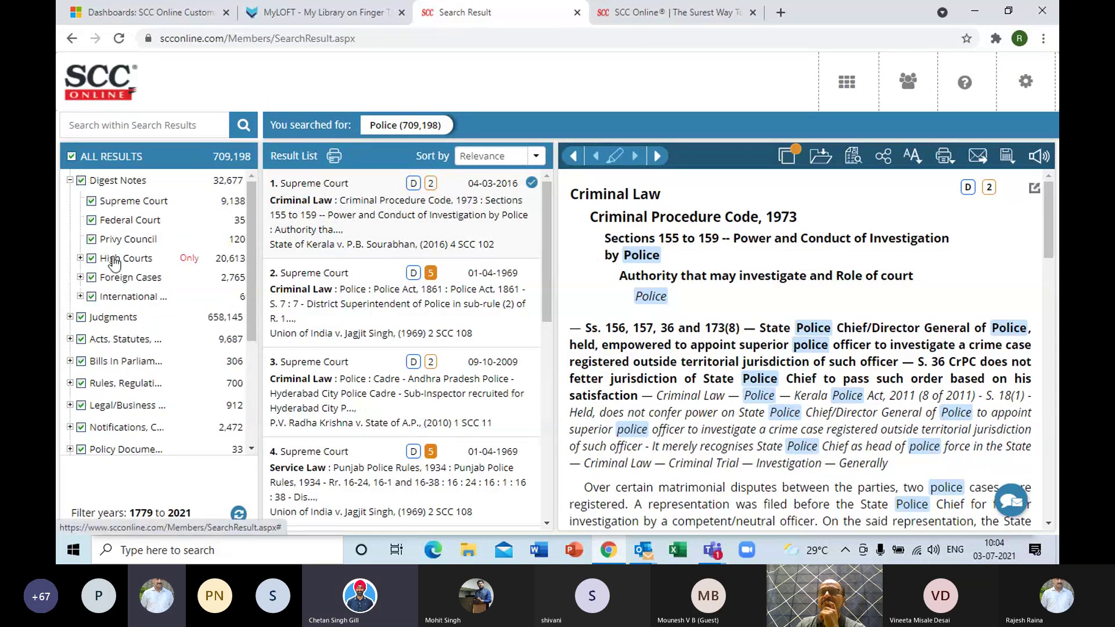
left_click(80, 258)
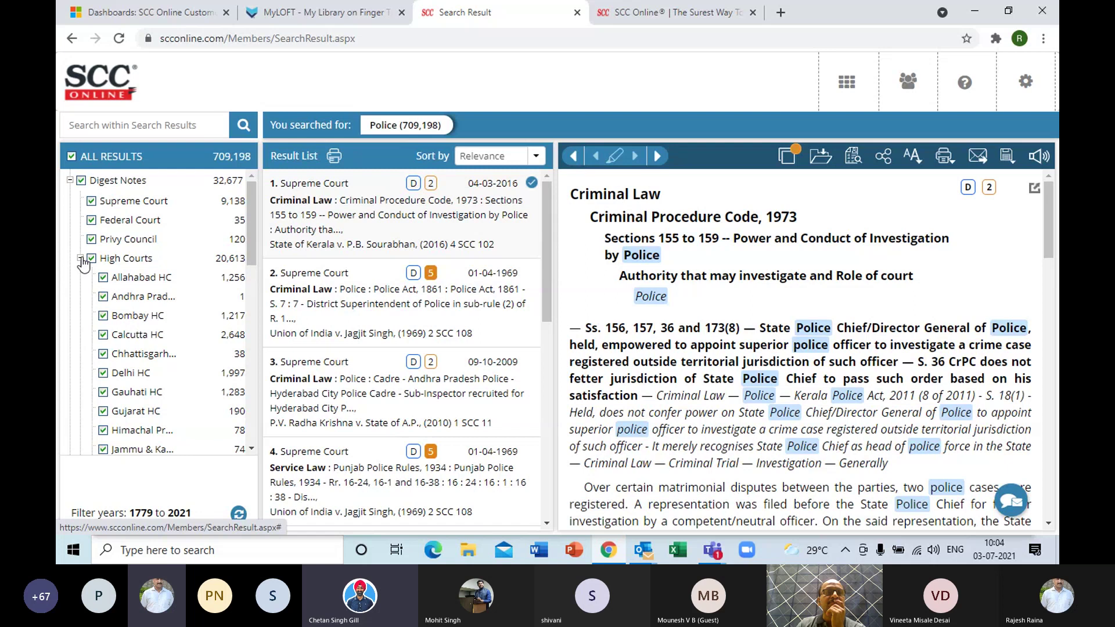
left_click(81, 259)
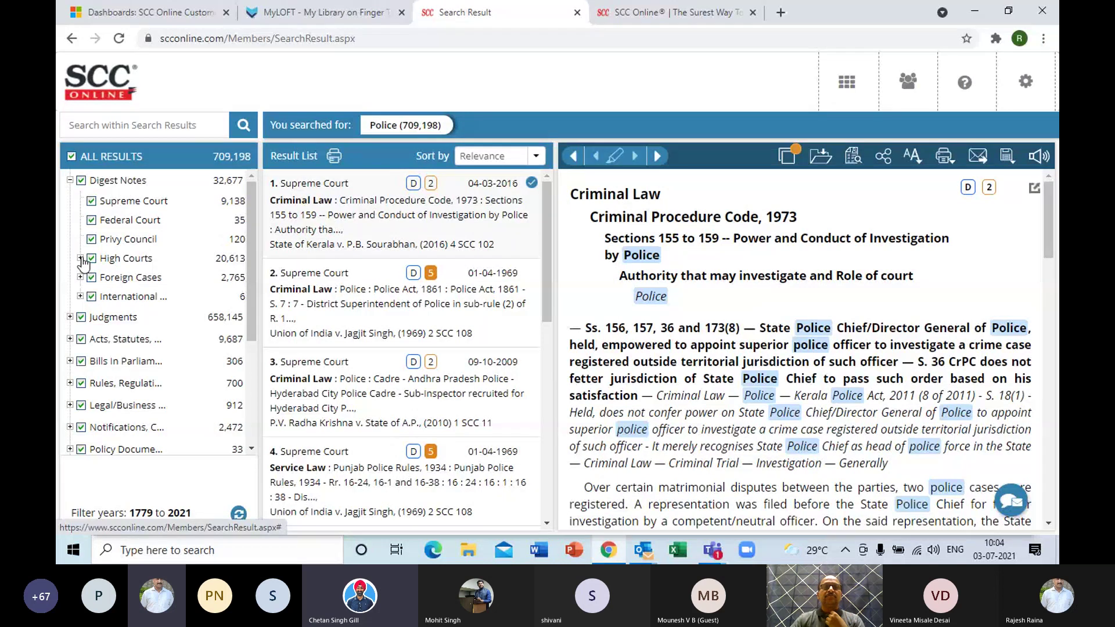
mouse_move(128, 203)
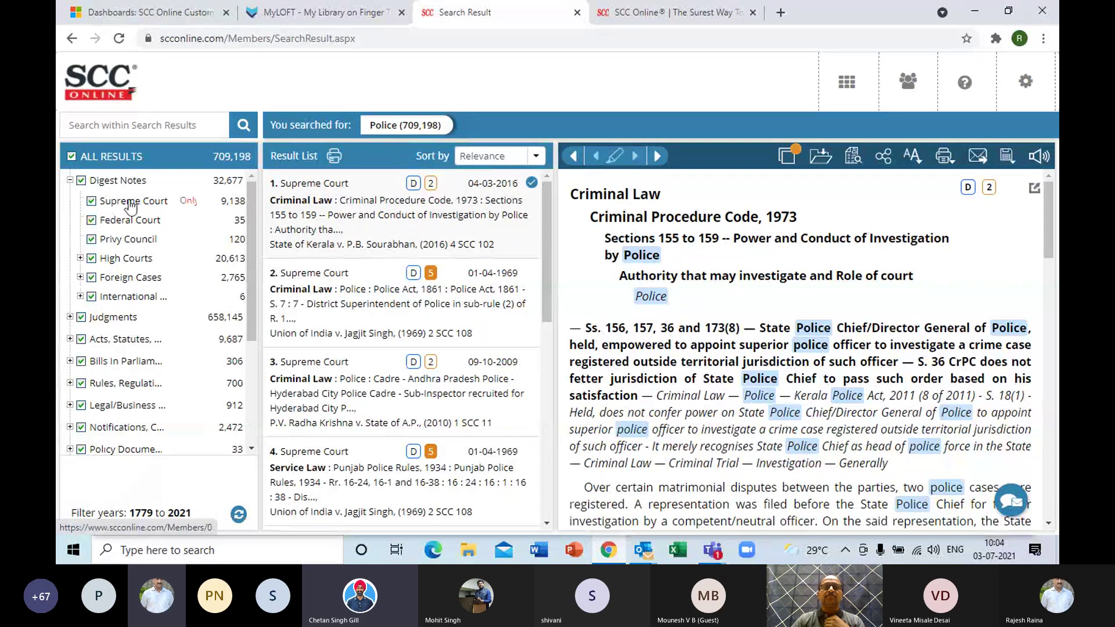
left_click(189, 201)
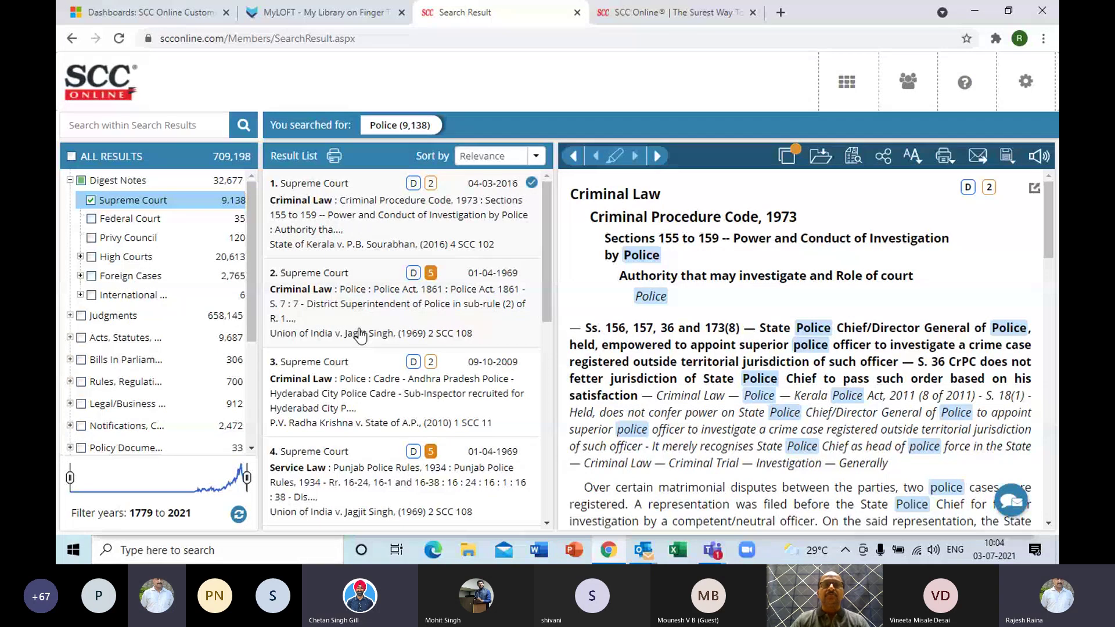
Step: Open Words and Phrases from the dashboard and show the meaning of "bail"
left_click(846, 87)
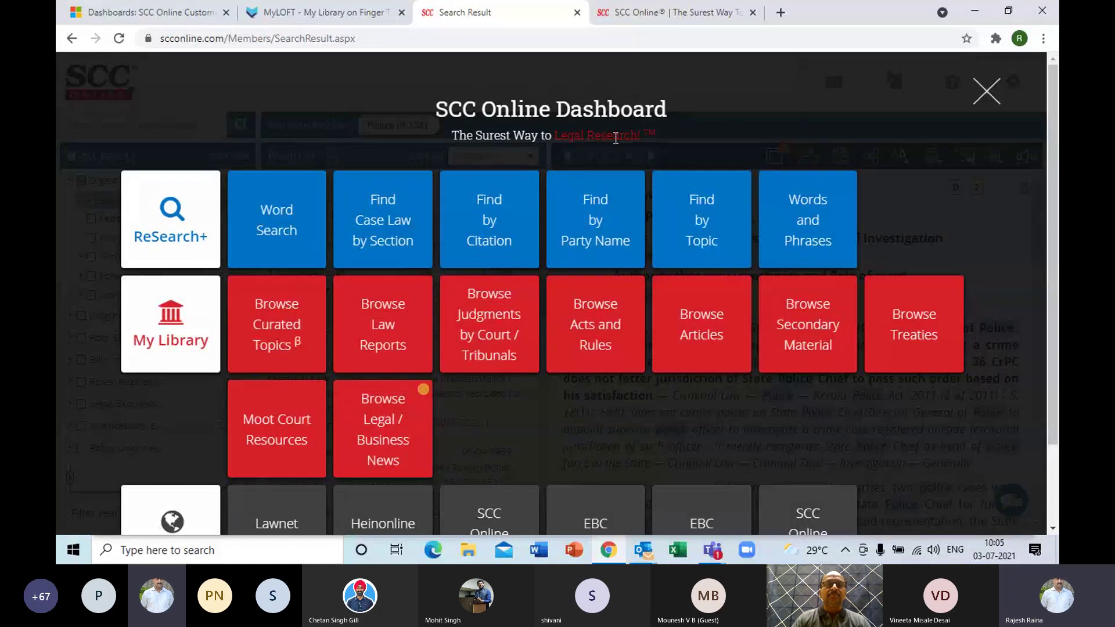
left_click(802, 231)
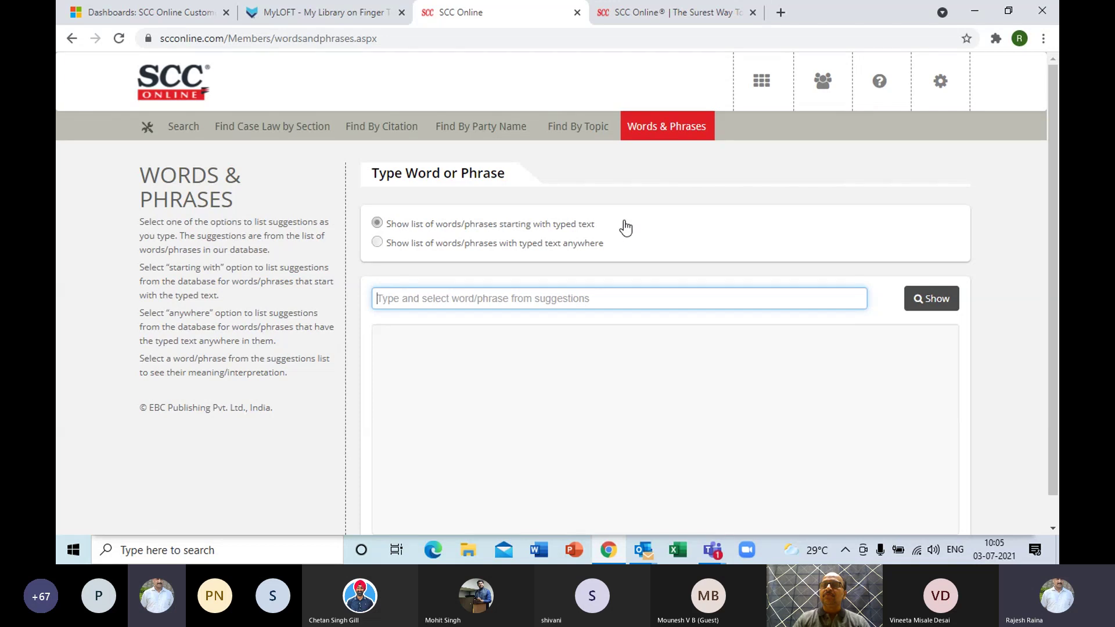
type("bail")
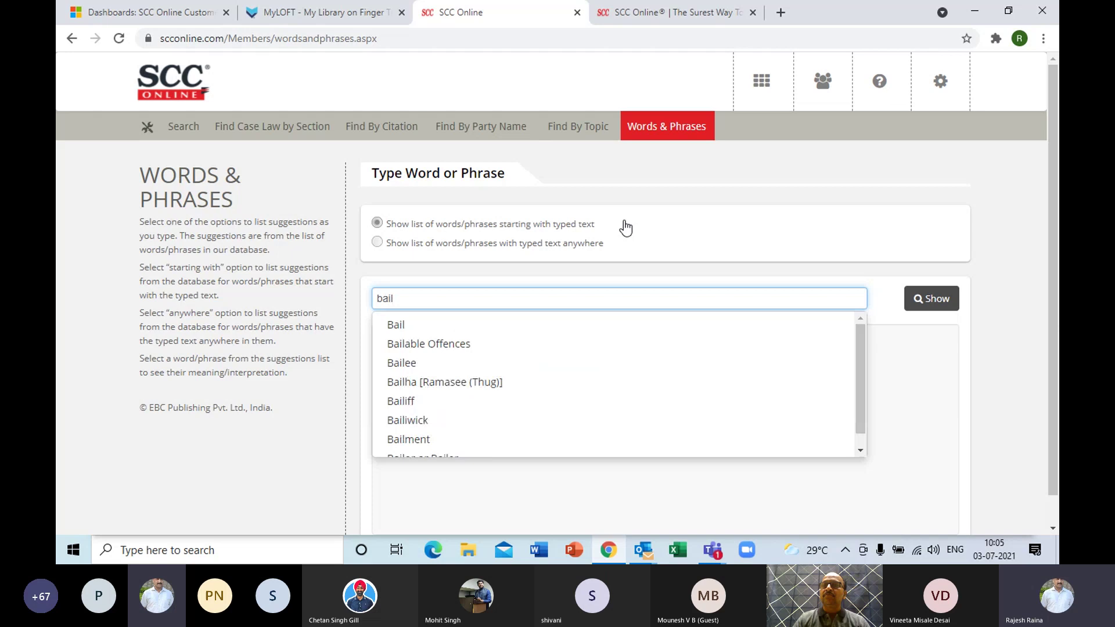
key("Return")
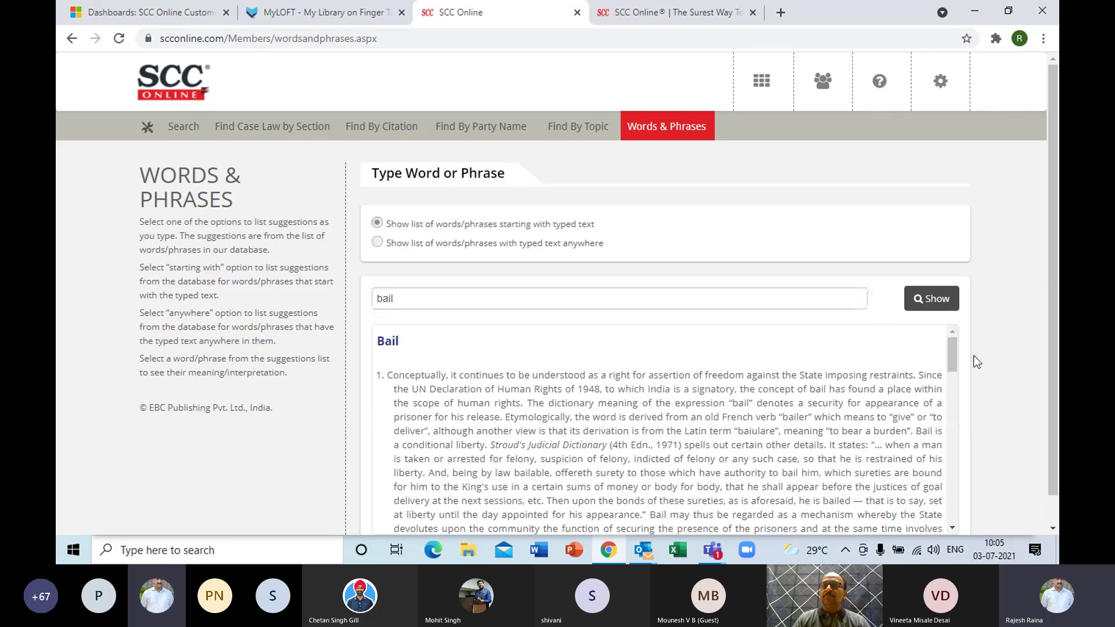
Step: Read through the judicial definitions of Bail, examining the cited cases, the "[Whart.]" source reference and the related terms
left_click(952, 528)
left_click(952, 528)
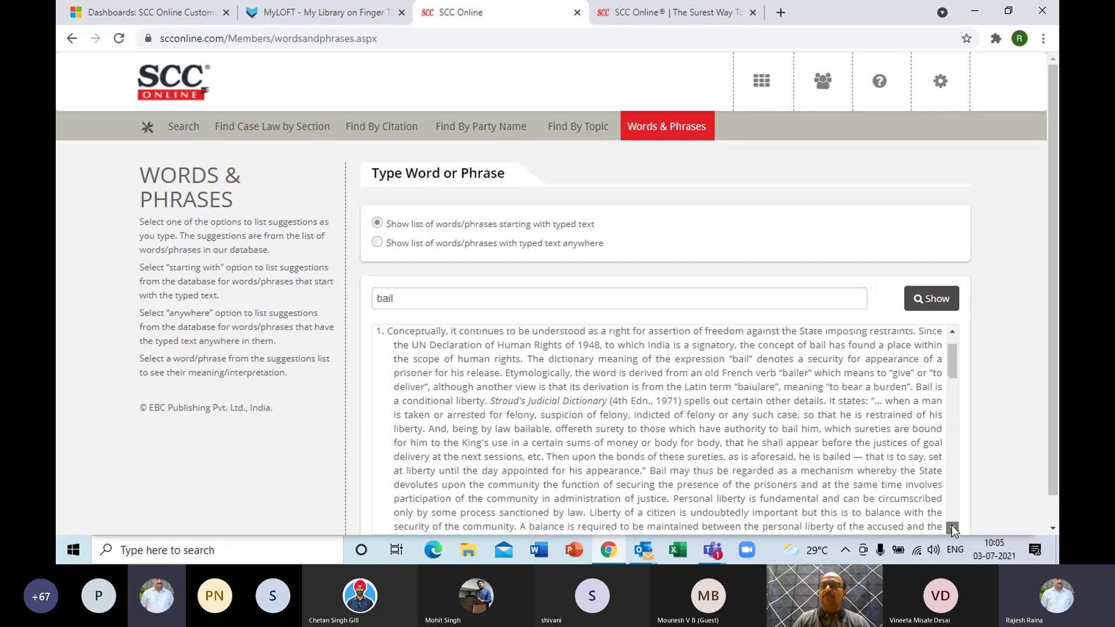
left_click(951, 529)
left_click(952, 332)
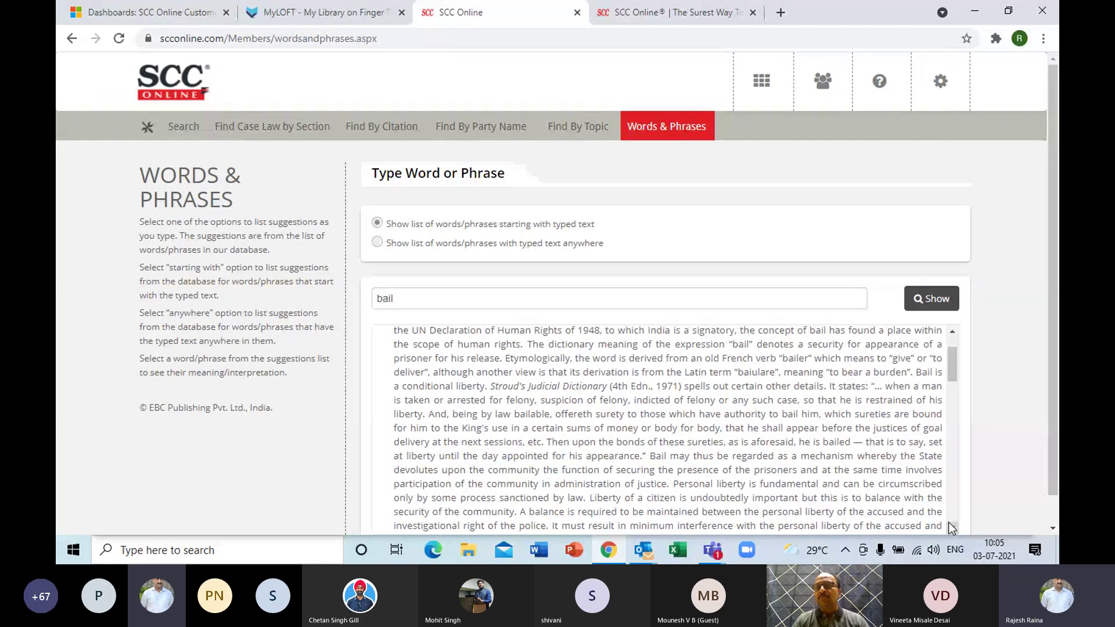
scroll(948, 521, "down", 3)
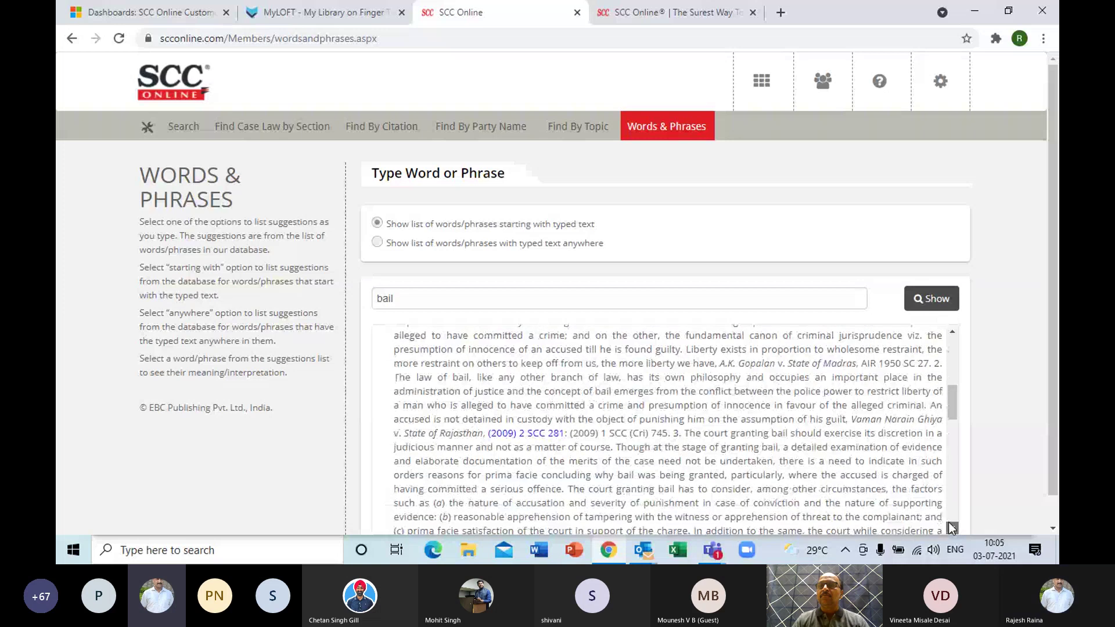
scroll(949, 521, "down", 1)
left_click_drag(851, 357, 909, 375)
left_click(904, 422)
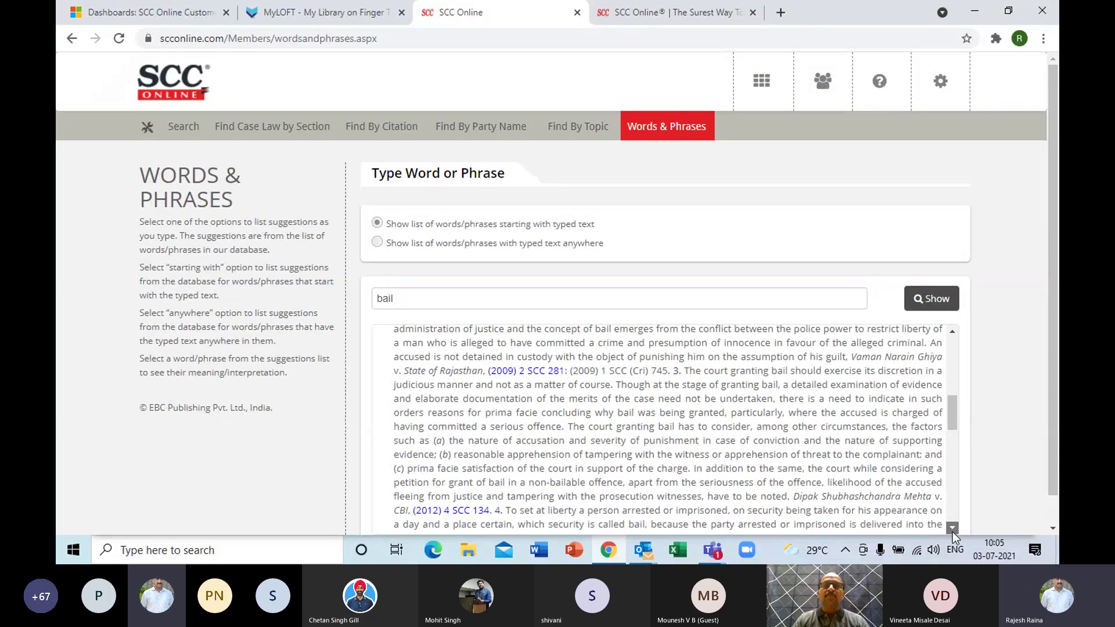
scroll(952, 529, "down", 3)
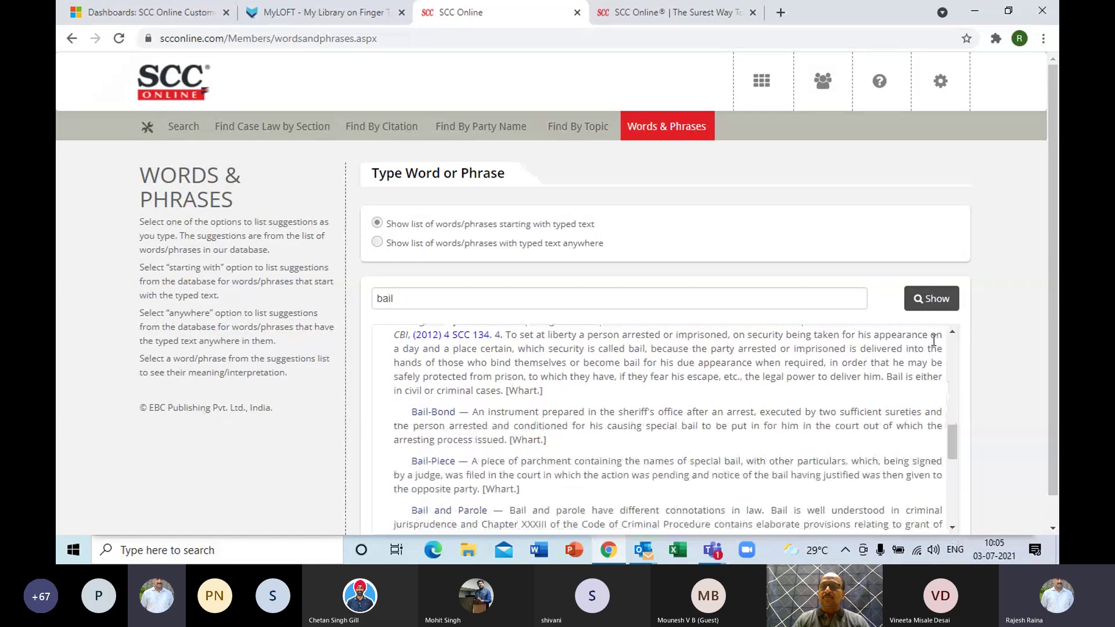
scroll(948, 336, "up", 1)
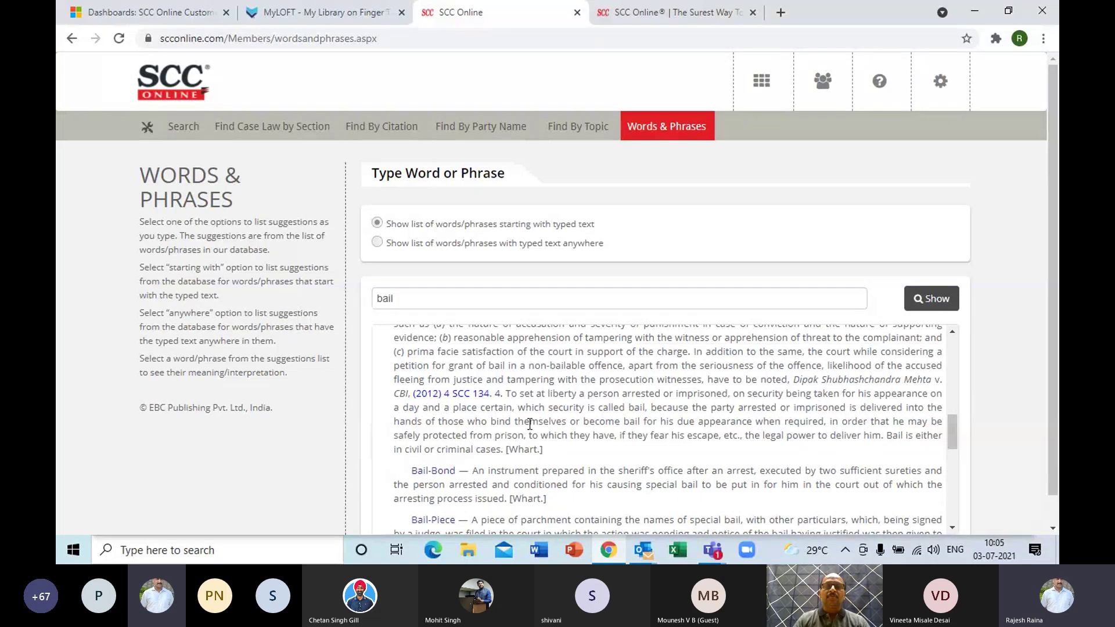
mouse_move(541, 450)
left_mouse_down()
mouse_move(503, 449)
mouse_move(553, 454)
left_mouse_up()
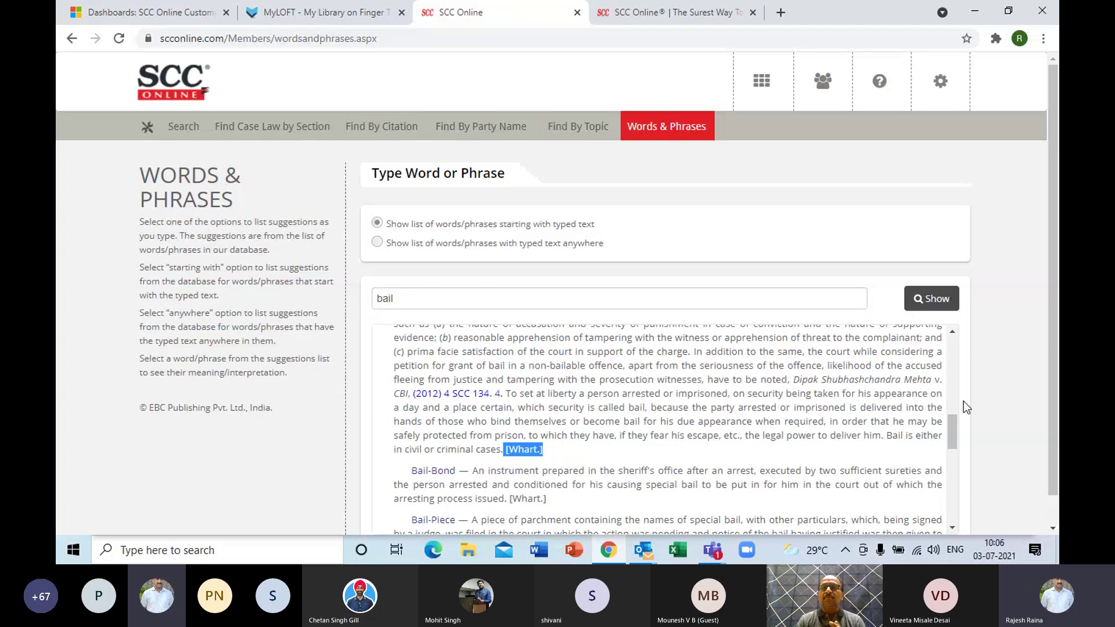
left_click(951, 339)
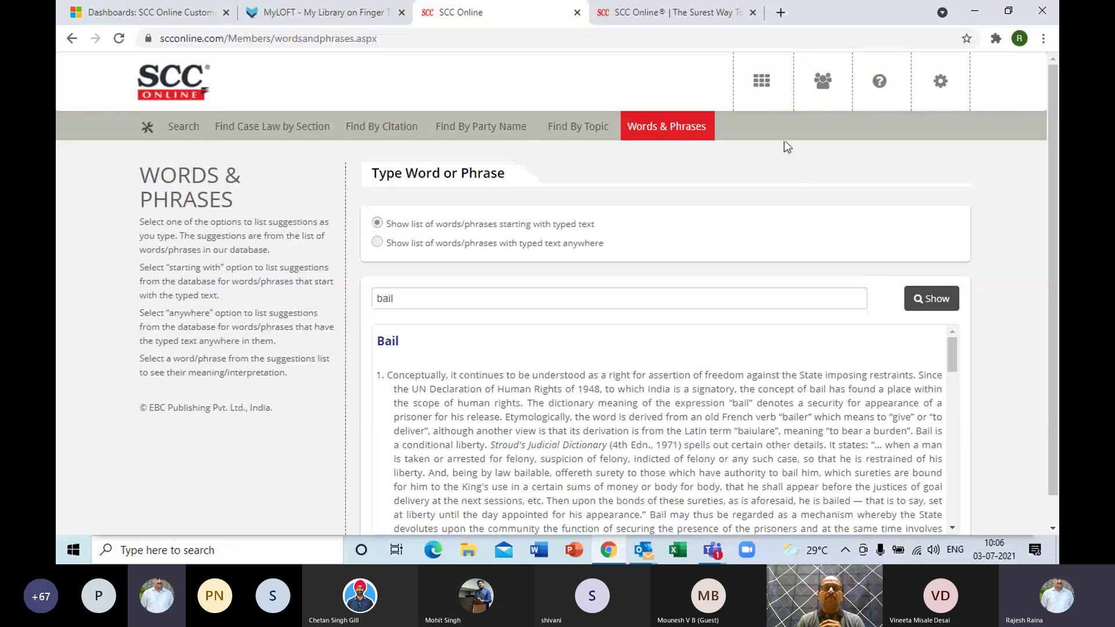
Step: Open Find by Party Name from the dashboard and set the court to All Jurisdiction
left_click(759, 87)
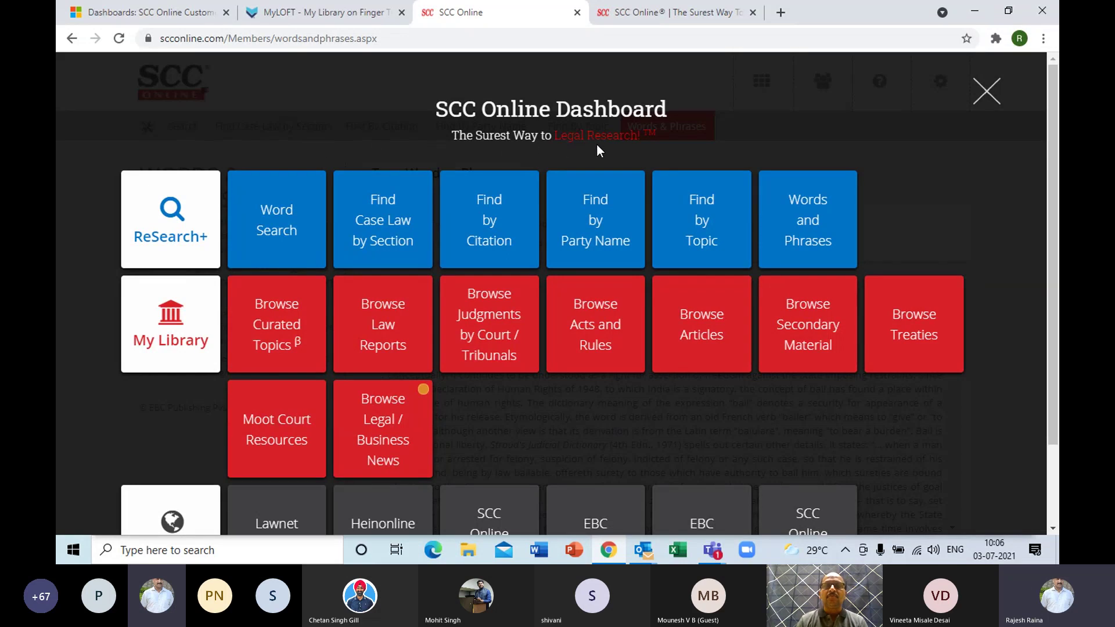
left_click(592, 226)
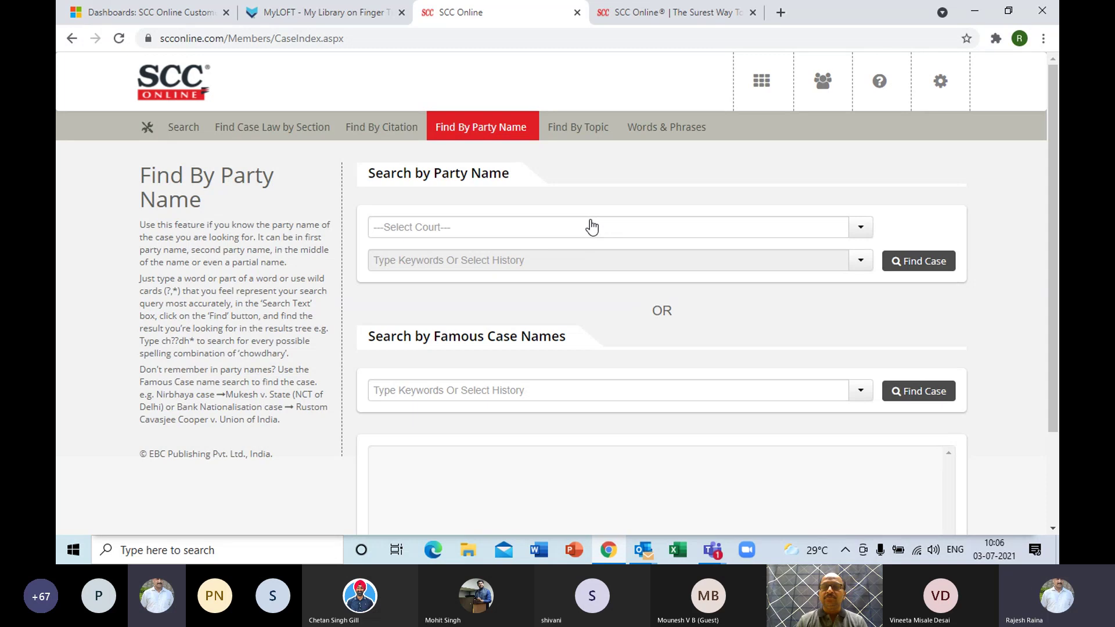
left_click(858, 229)
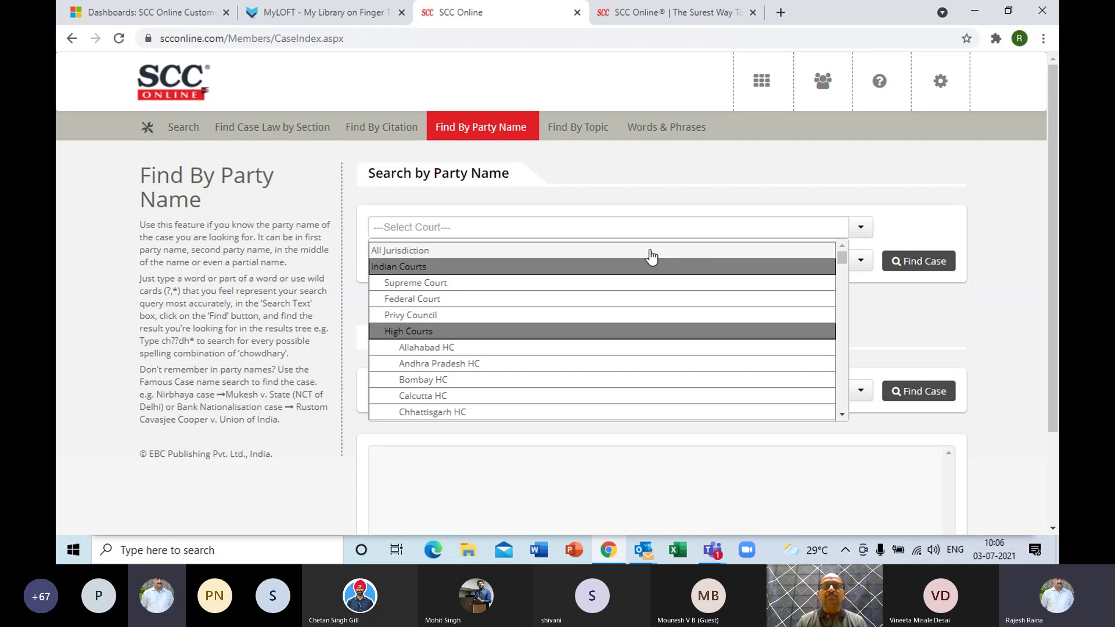
left_click(510, 252)
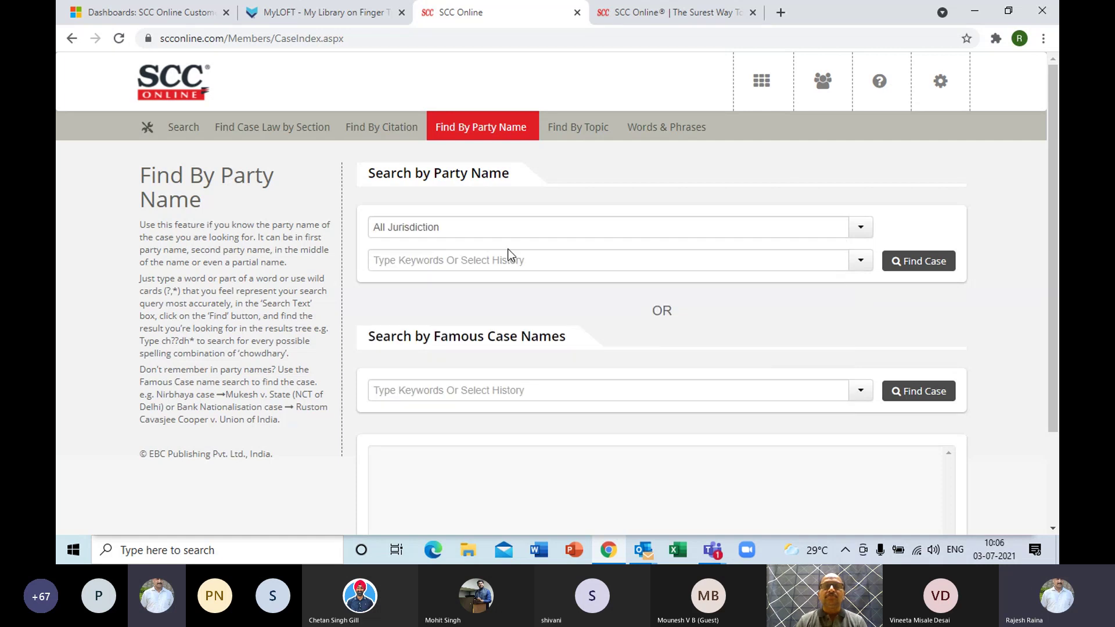
Step: Set the court to Supreme Court, find cases with the party name "gopal", and look over the case list
left_click(860, 228)
left_click(432, 283)
left_click(417, 267)
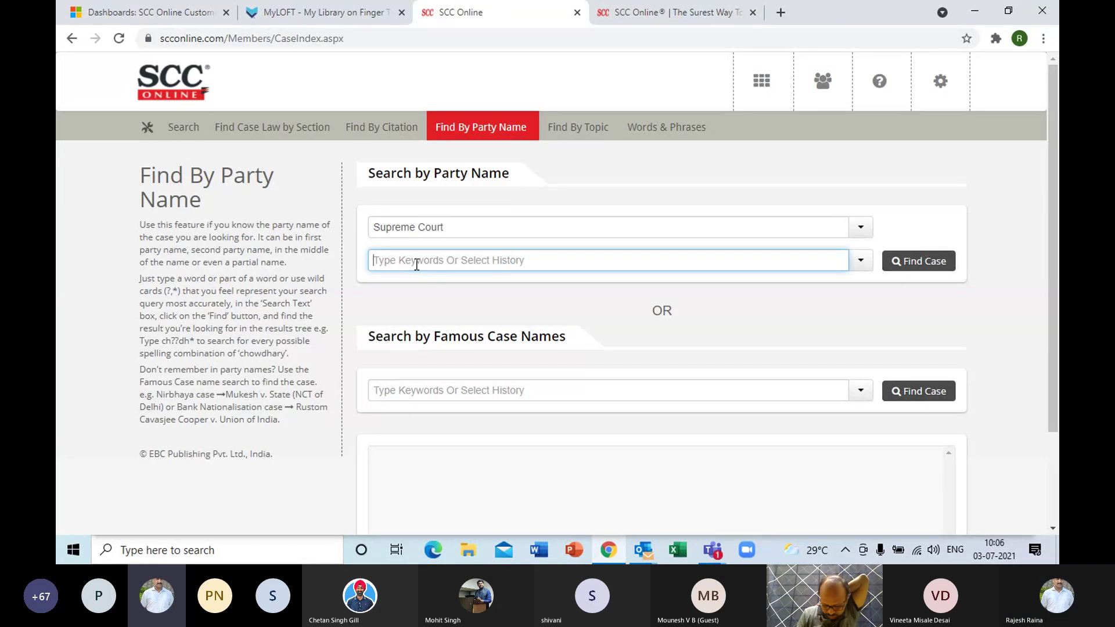
type("gopal")
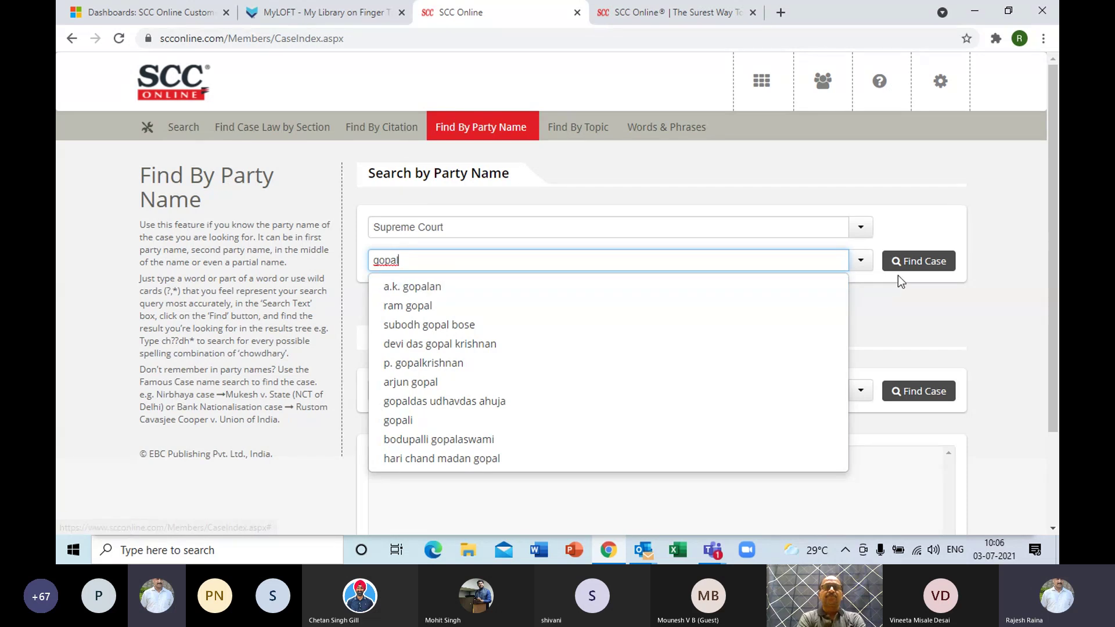
left_click(915, 267)
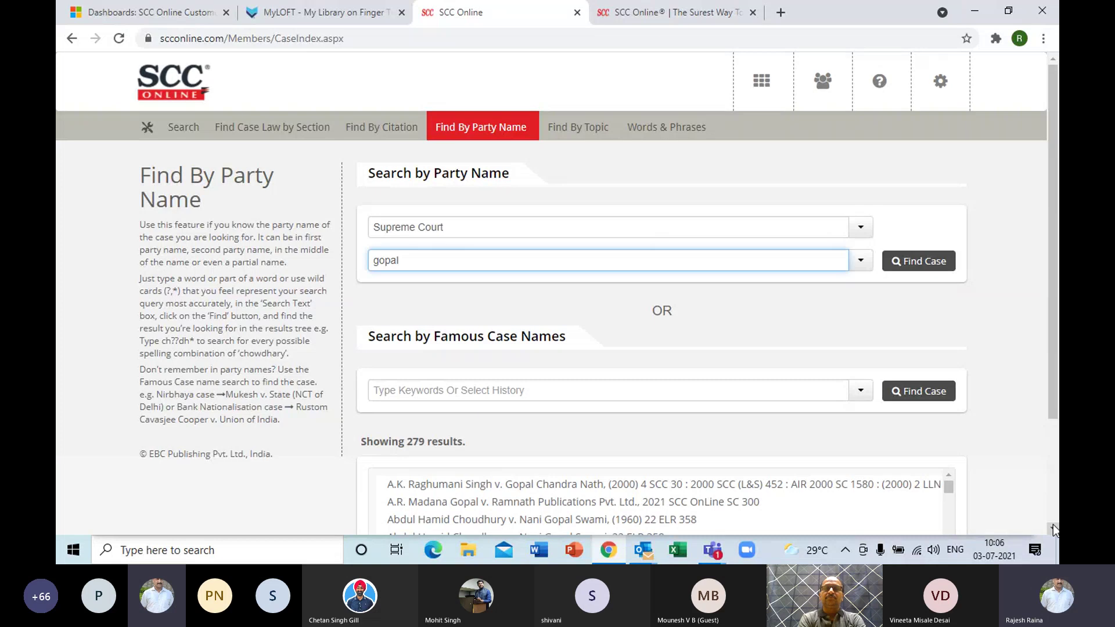
scroll(1053, 524, "down", 2)
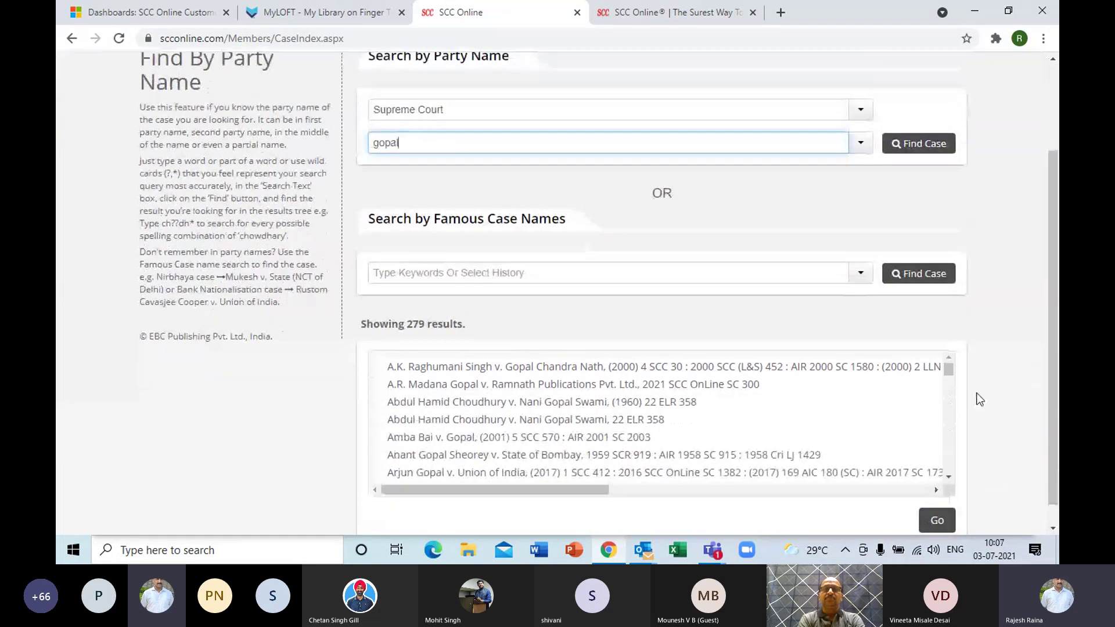
left_click_drag(1055, 241, 1055, 156)
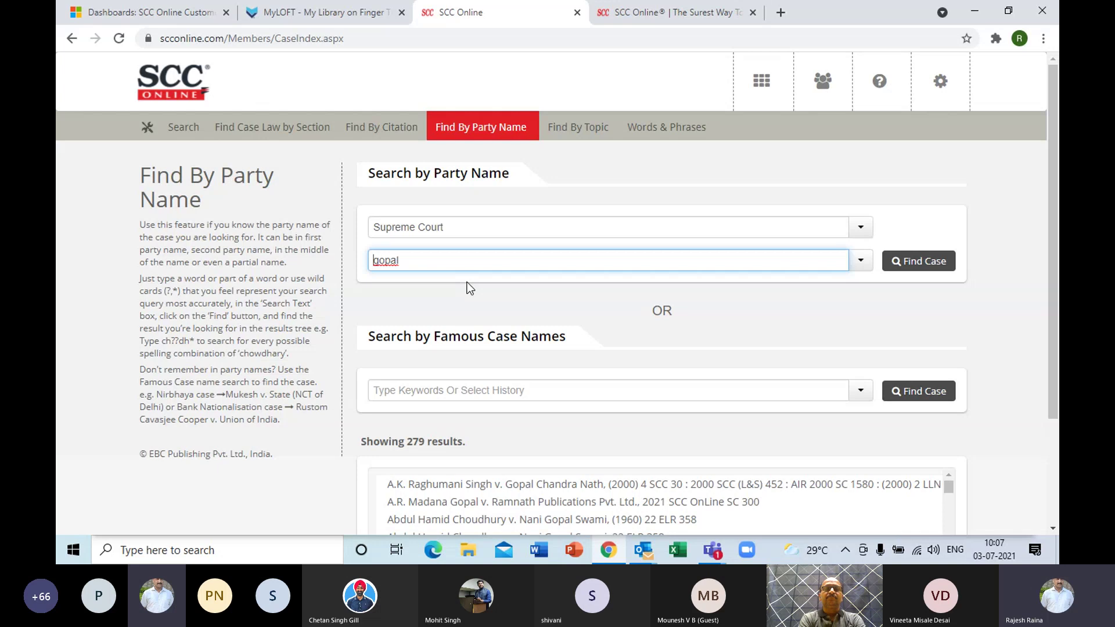
Step: Find Supreme Court cases with the party name "a.k gopalan madras" and open A.K. Gopalan v. State of Madras
type("a.k")
left_click(443, 267)
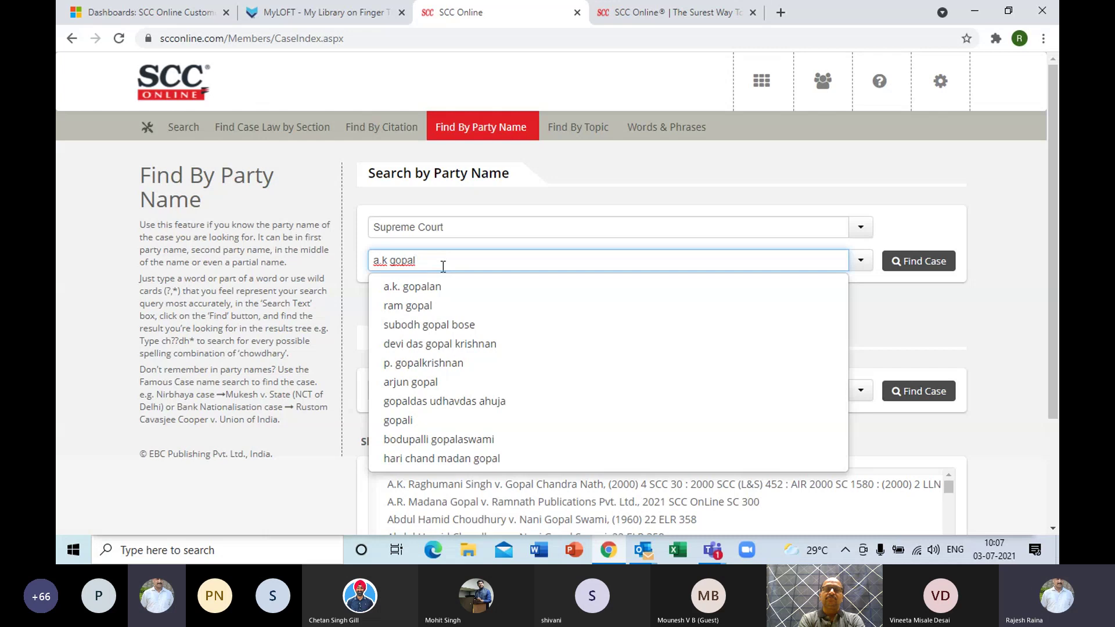
type("an madras")
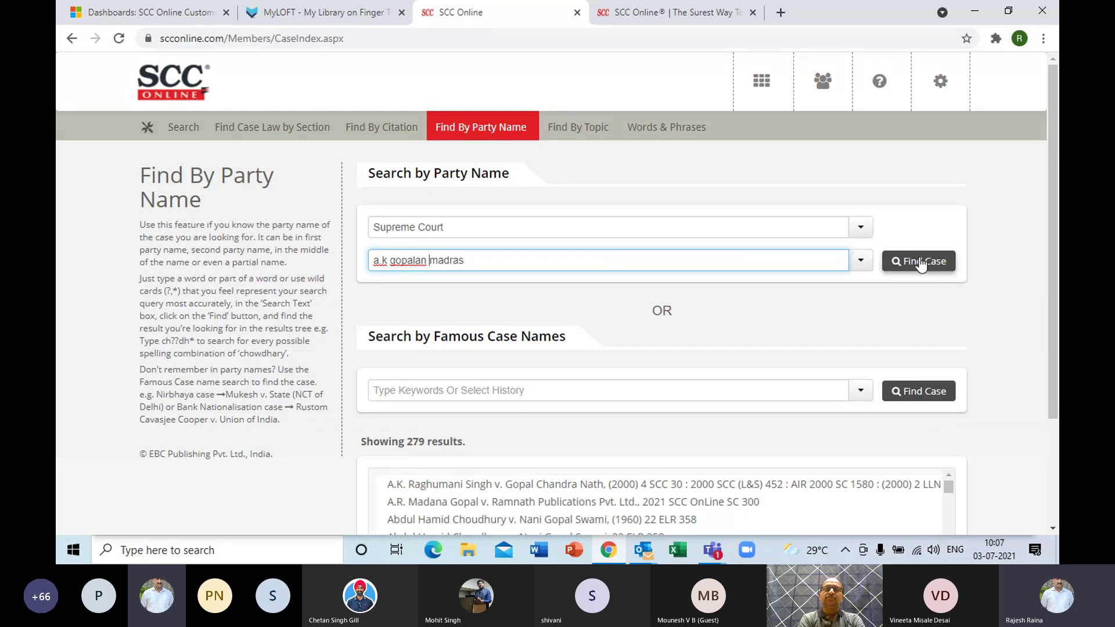
left_click(938, 269)
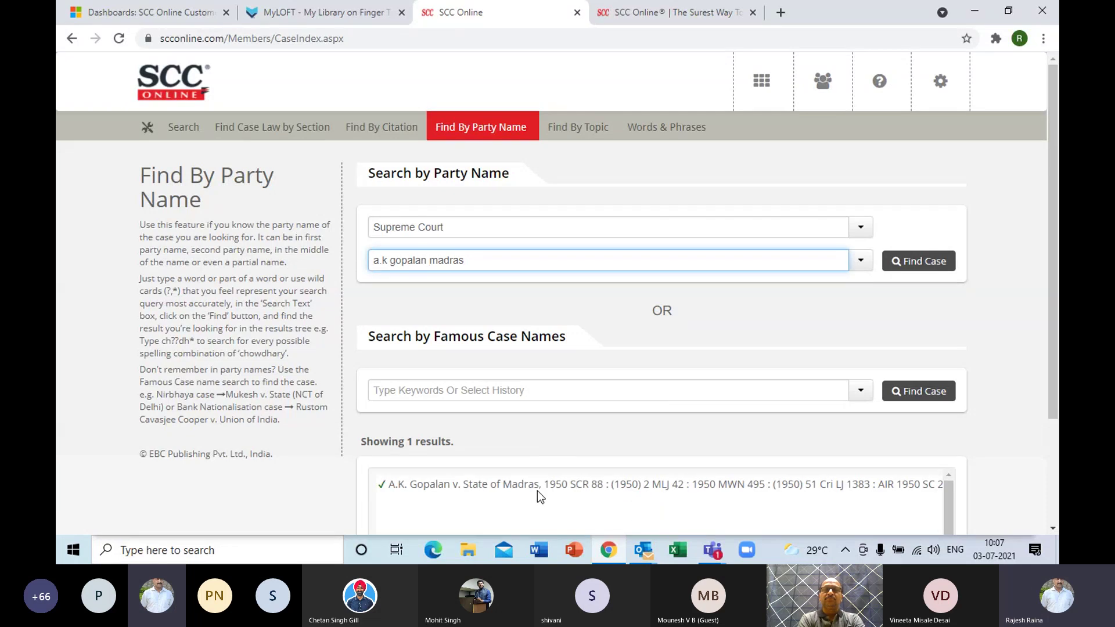
left_click(578, 485)
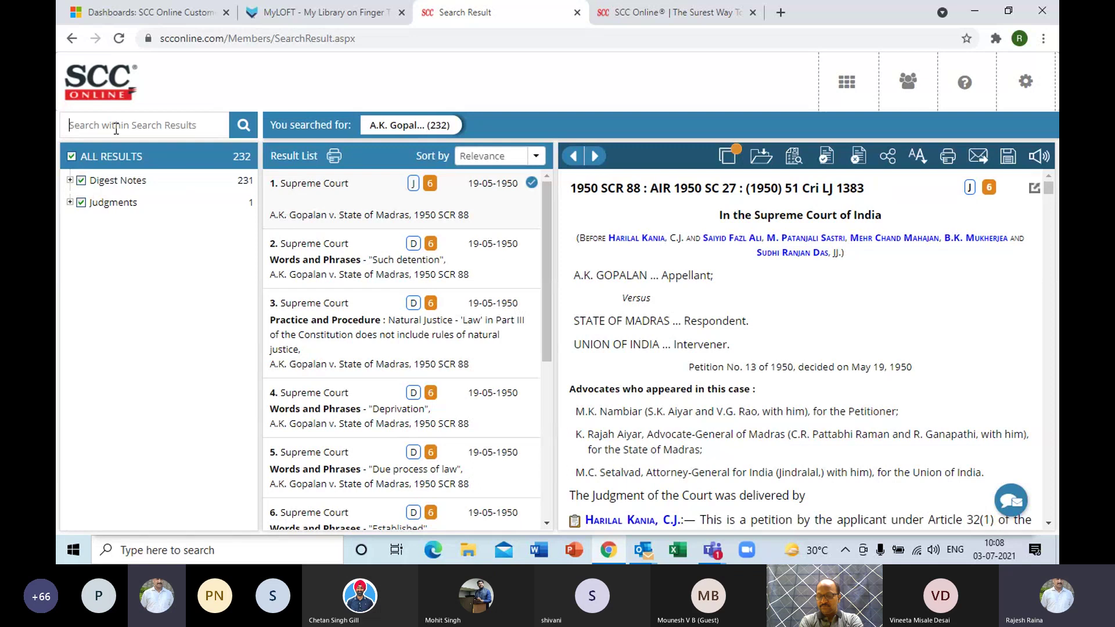
Step: Search within the results for "overruled" and read the first digest note down to its overruling references
type("overruled")
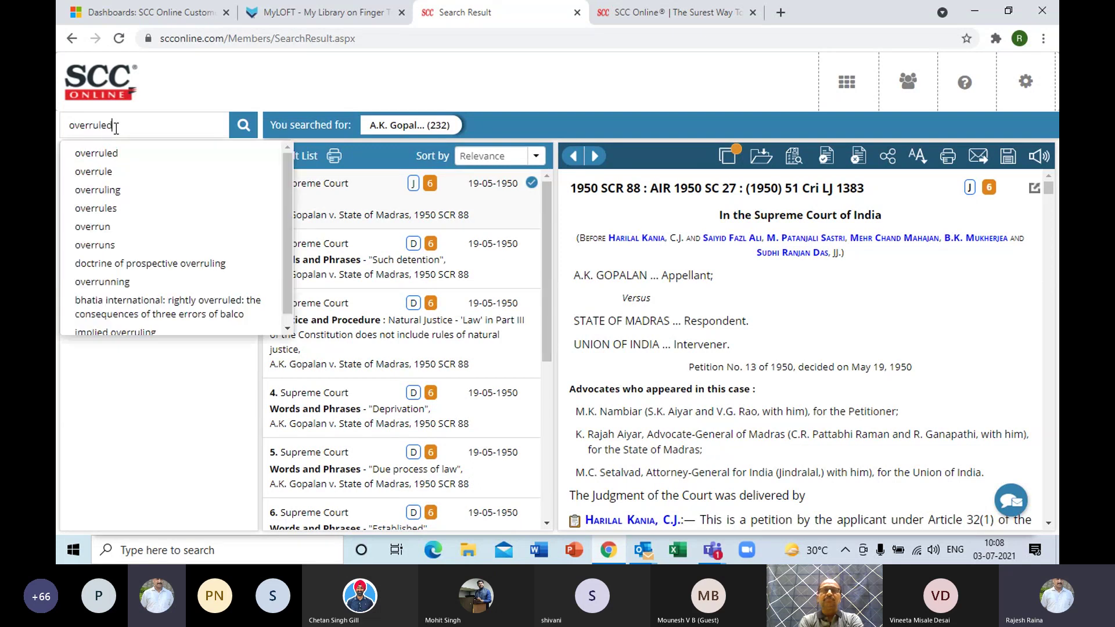
left_click(243, 127)
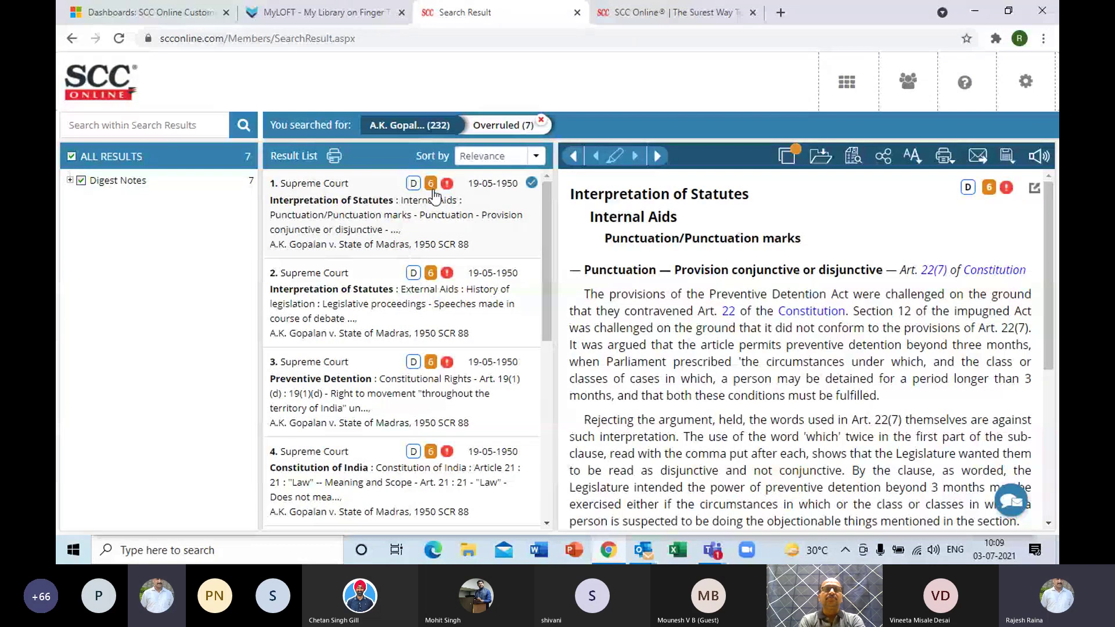
mouse_move(447, 191)
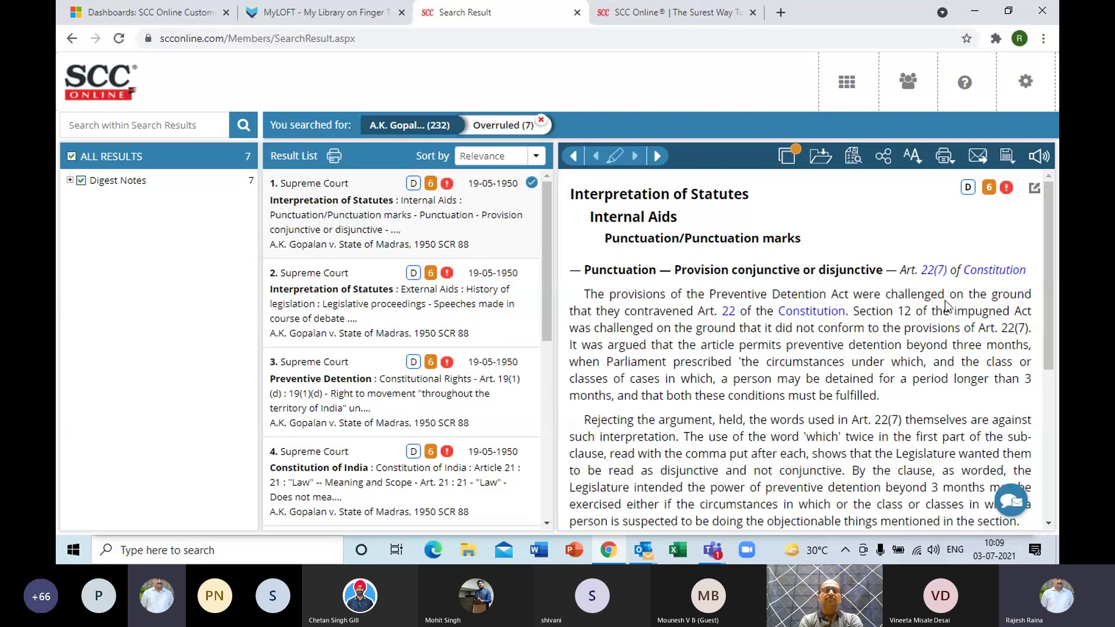
left_click(1047, 294)
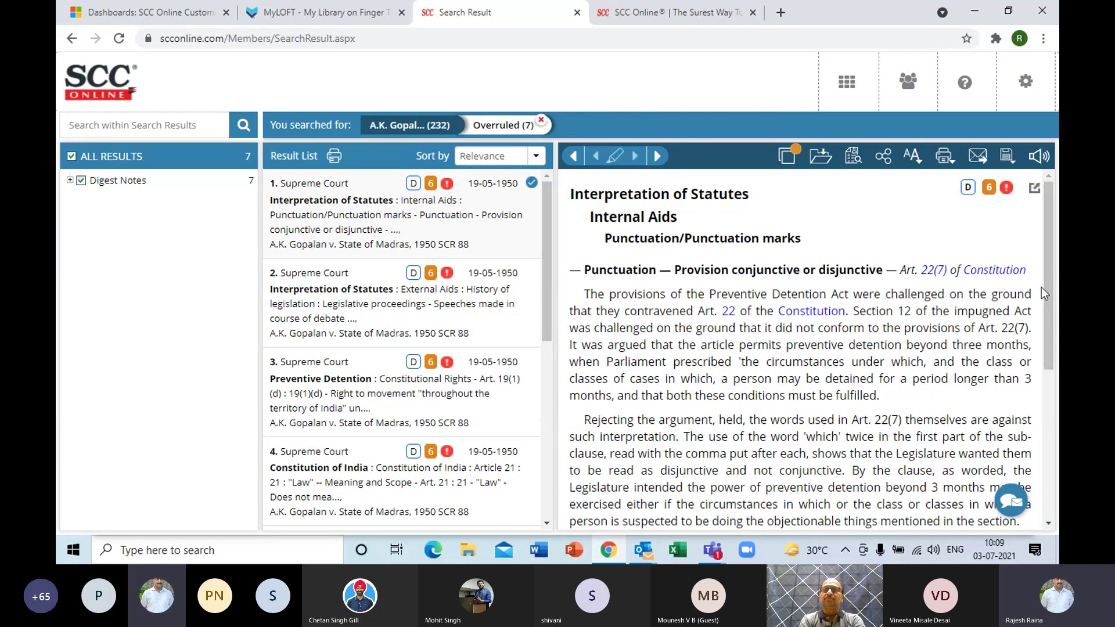
left_click_drag(1049, 336, 1052, 511)
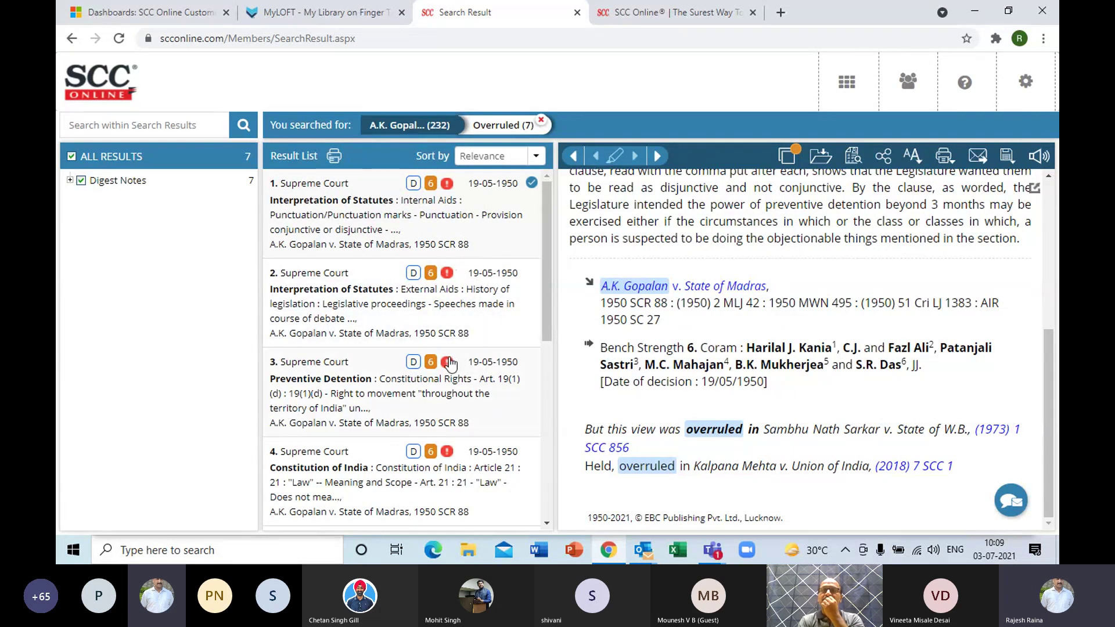
Step: Open the third result, on Preventive Detention and Constitutional Rights, and examine which later cases overruled it
left_click(430, 399)
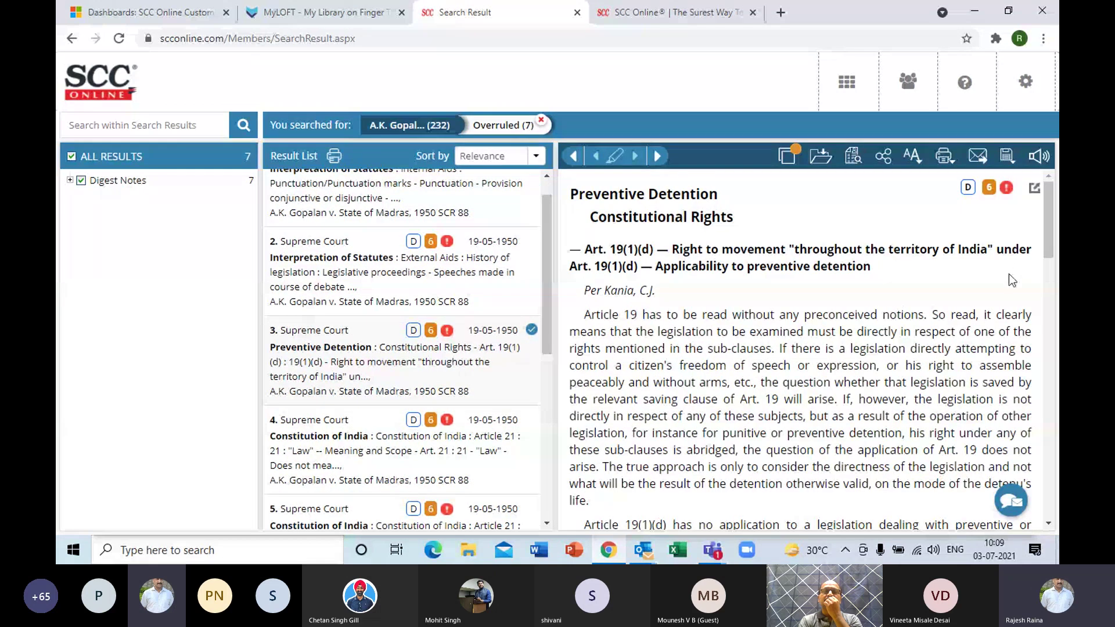
left_click_drag(1047, 236, 1049, 496)
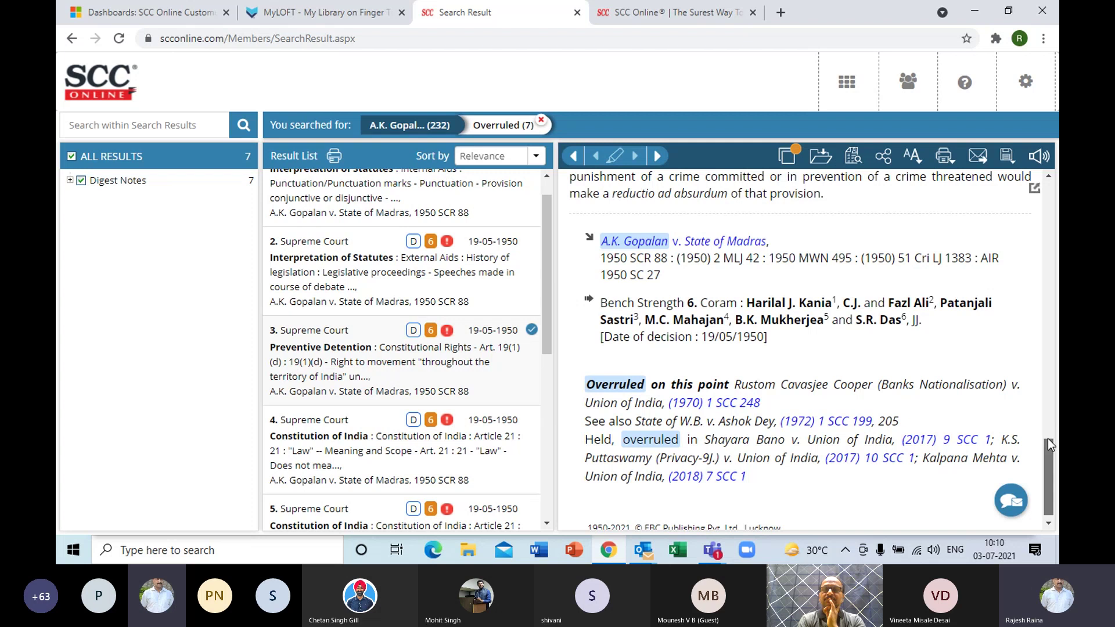
left_click_drag(1047, 438, 1045, 209)
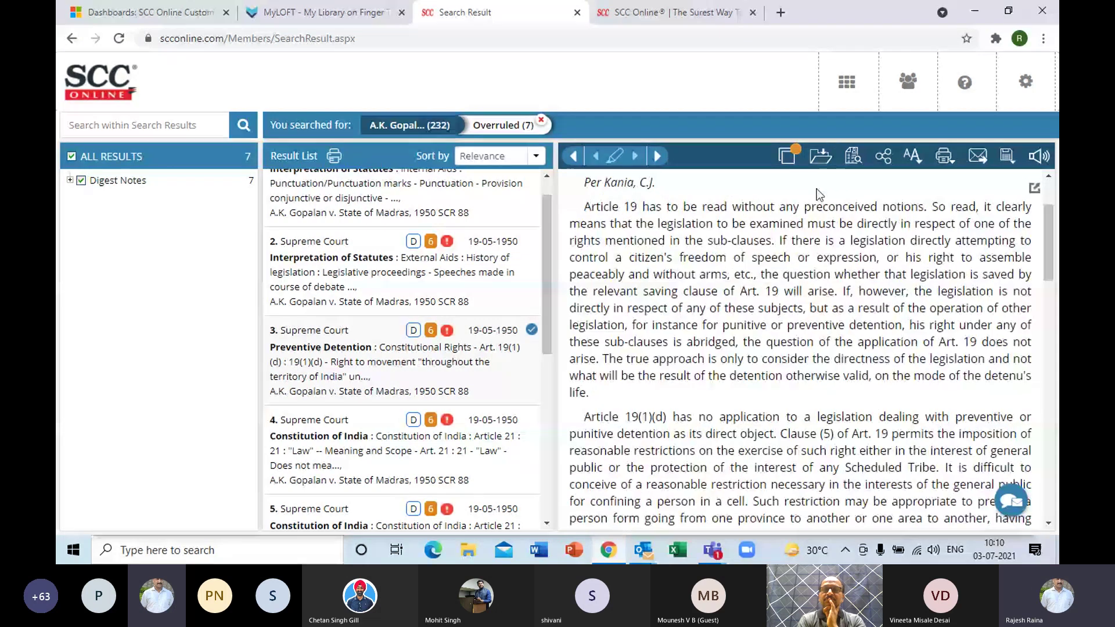
Step: Find the documents citing 1950 SCR 88, go to the highlighted citation in the first, and view the fourth result's citation treatment
left_click(853, 159)
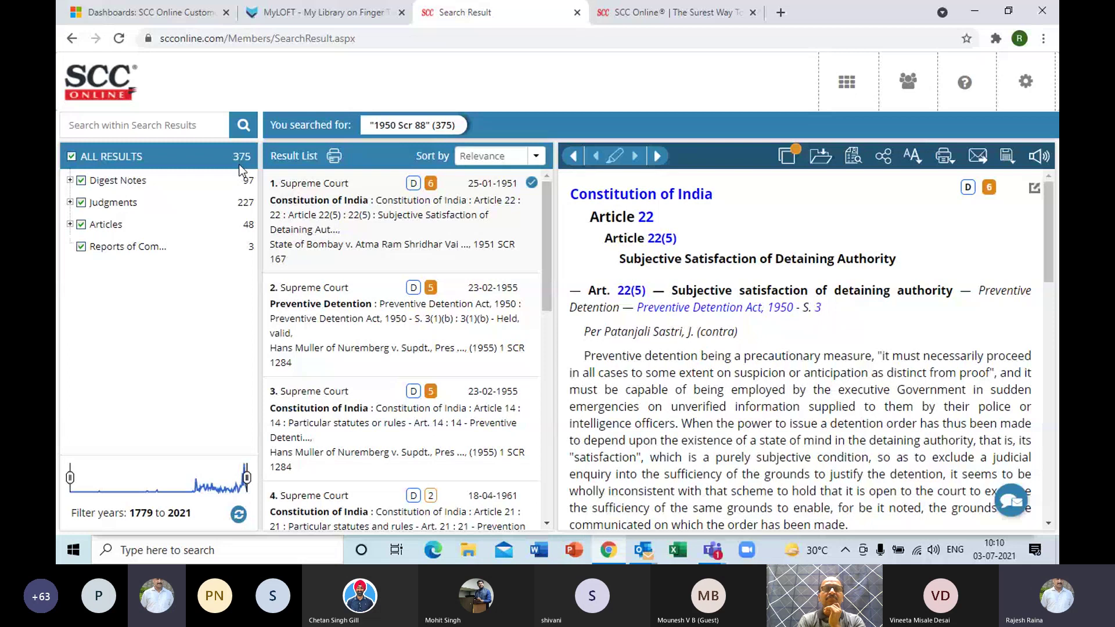
left_click(635, 156)
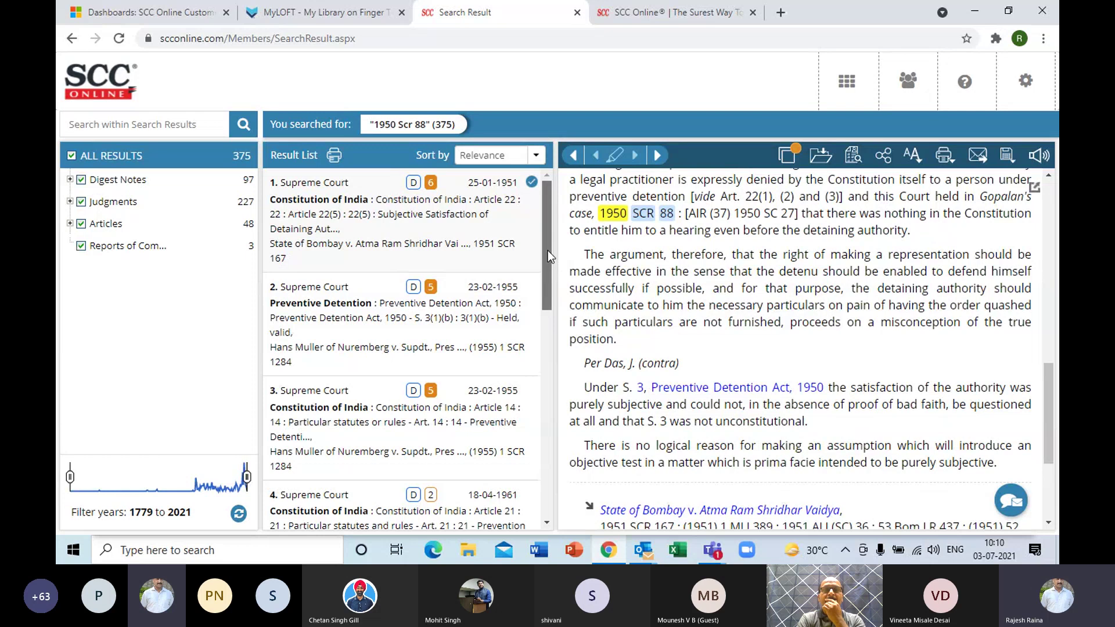
left_click_drag(548, 250, 544, 316)
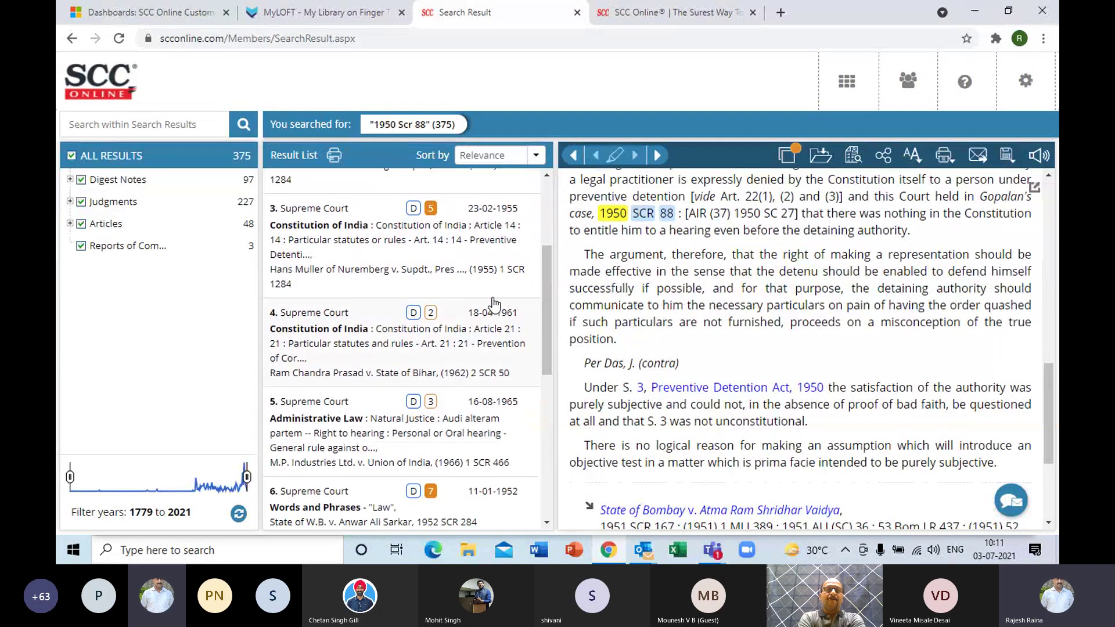
left_click(441, 338)
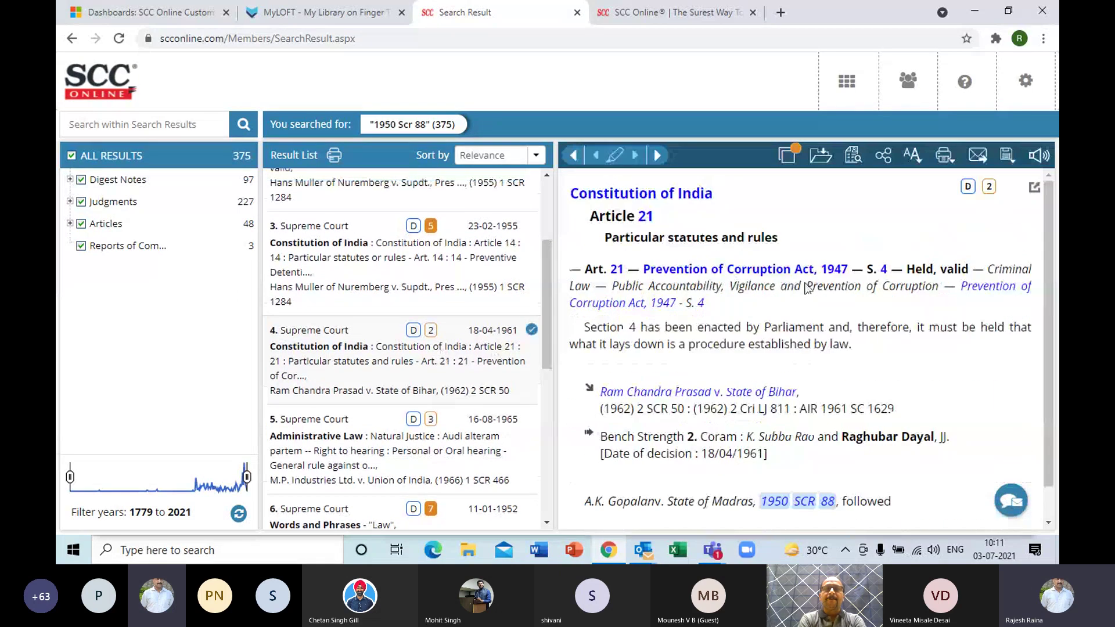
left_click_drag(1050, 290, 1051, 307)
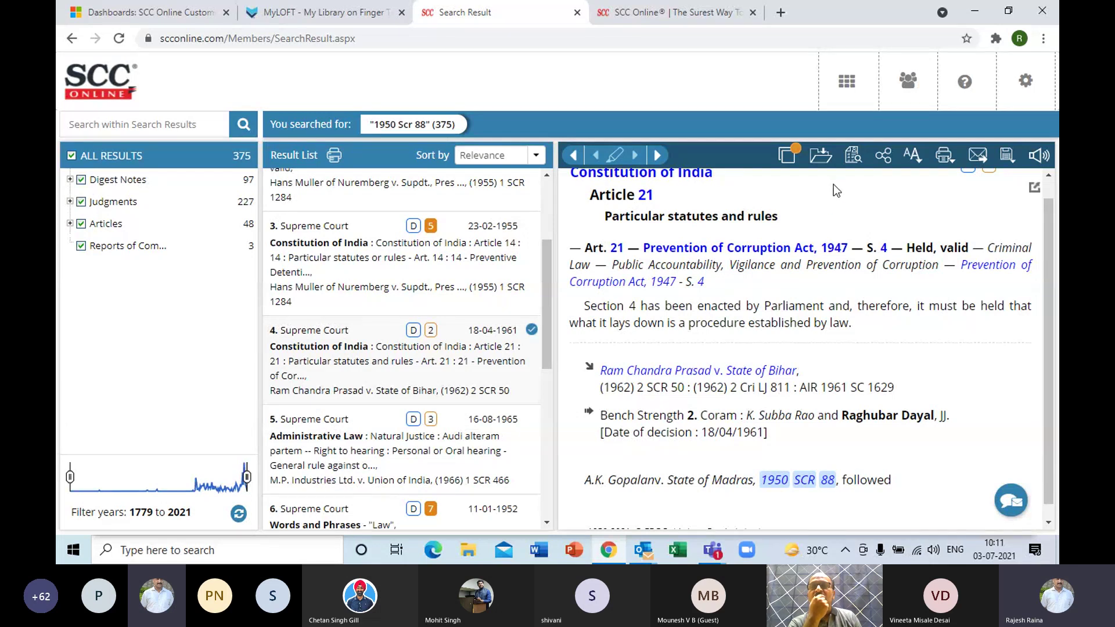
Step: Reopen Find by Party Name from the dashboard, find the famous case "Women Entry in Sabarimala Temple Case", and select its listed judgment
left_click(846, 90)
left_click(593, 250)
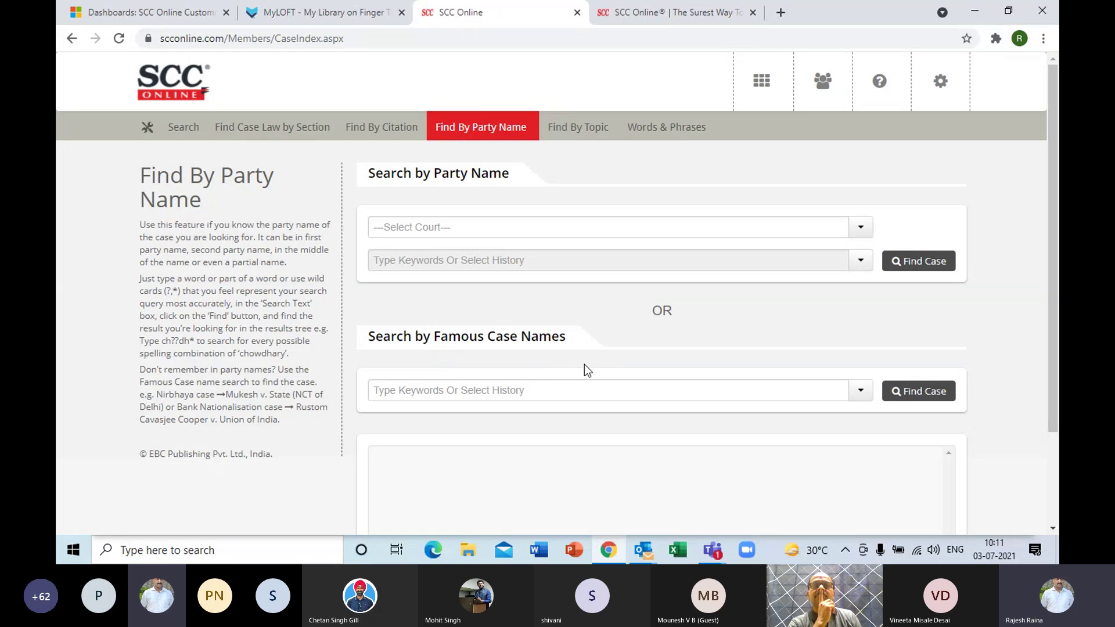
left_click(486, 395)
type("sabari")
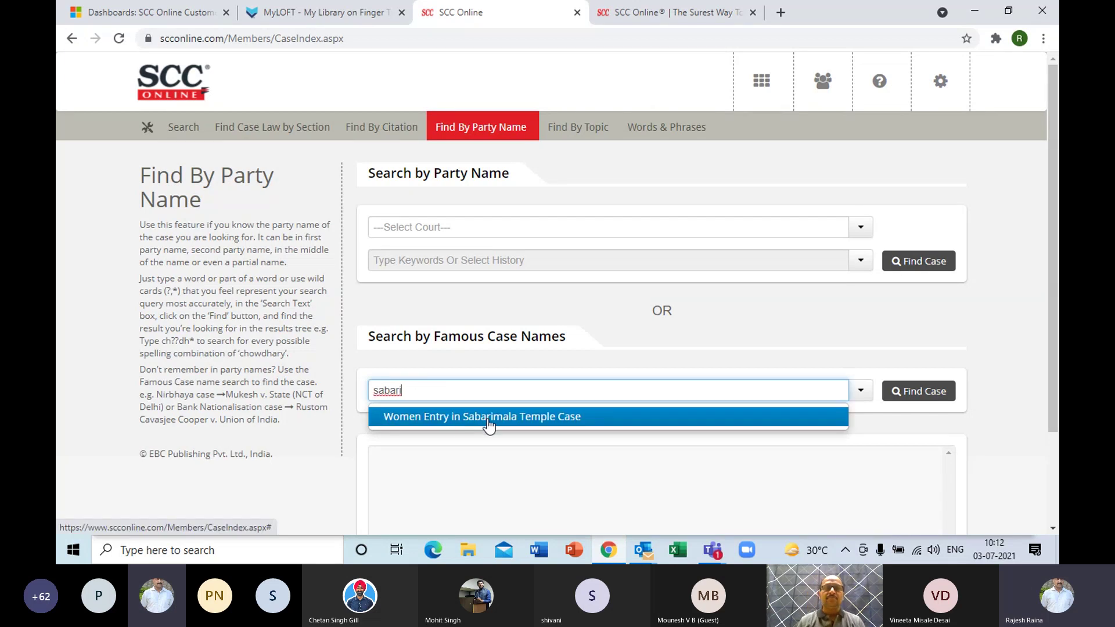
left_click(488, 424)
left_click(930, 397)
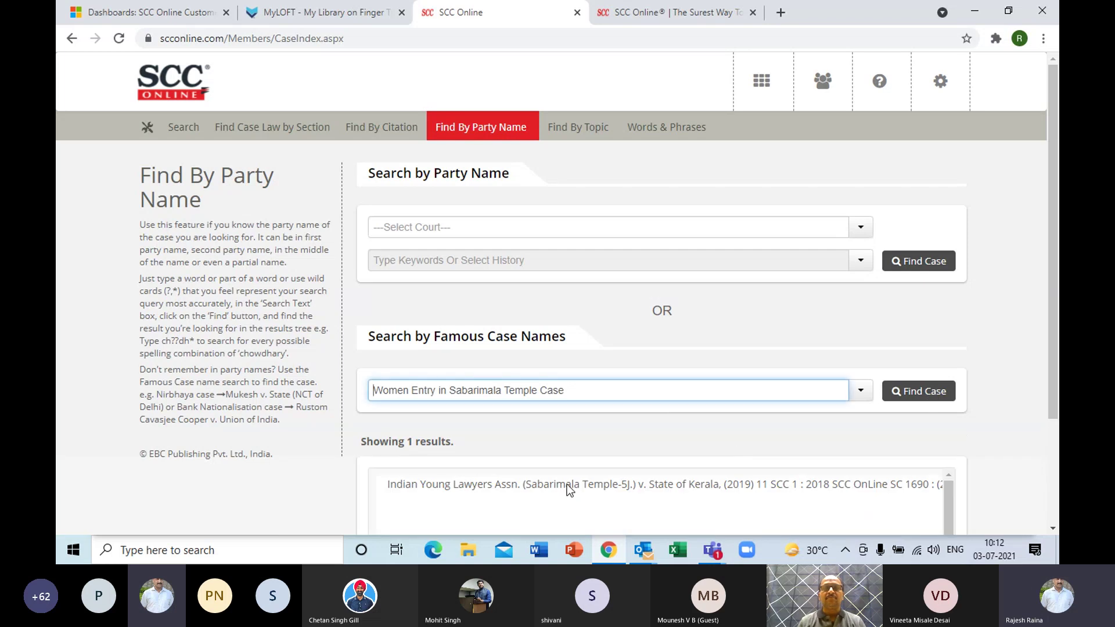
left_click(569, 491)
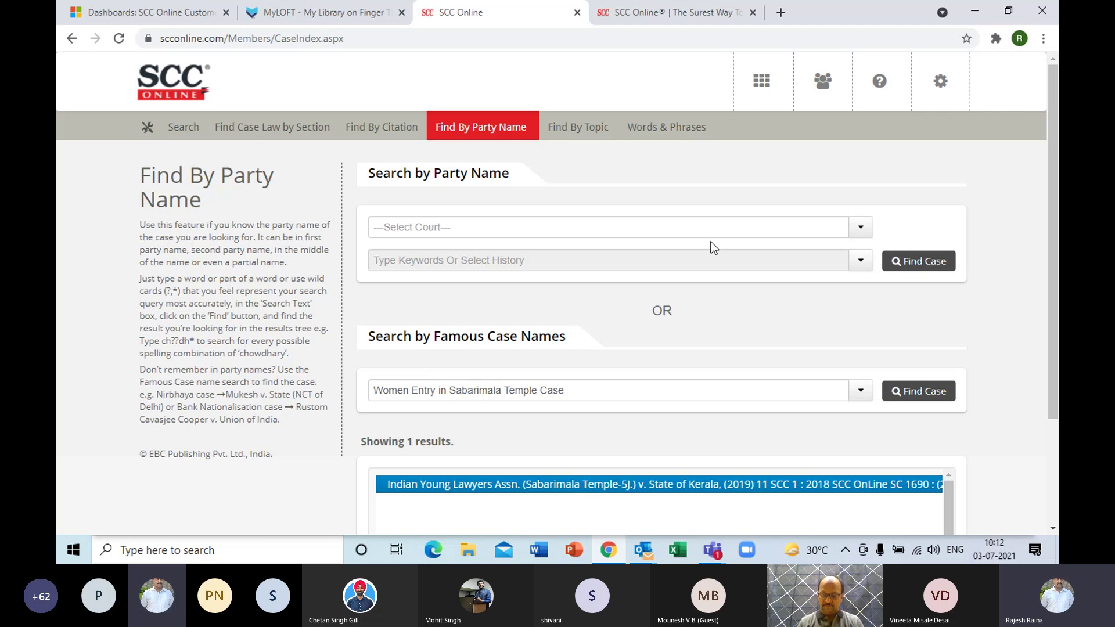
Step: Open Find by Citation from the dashboard and set the journal to All India Reporter (SC)
left_click(765, 88)
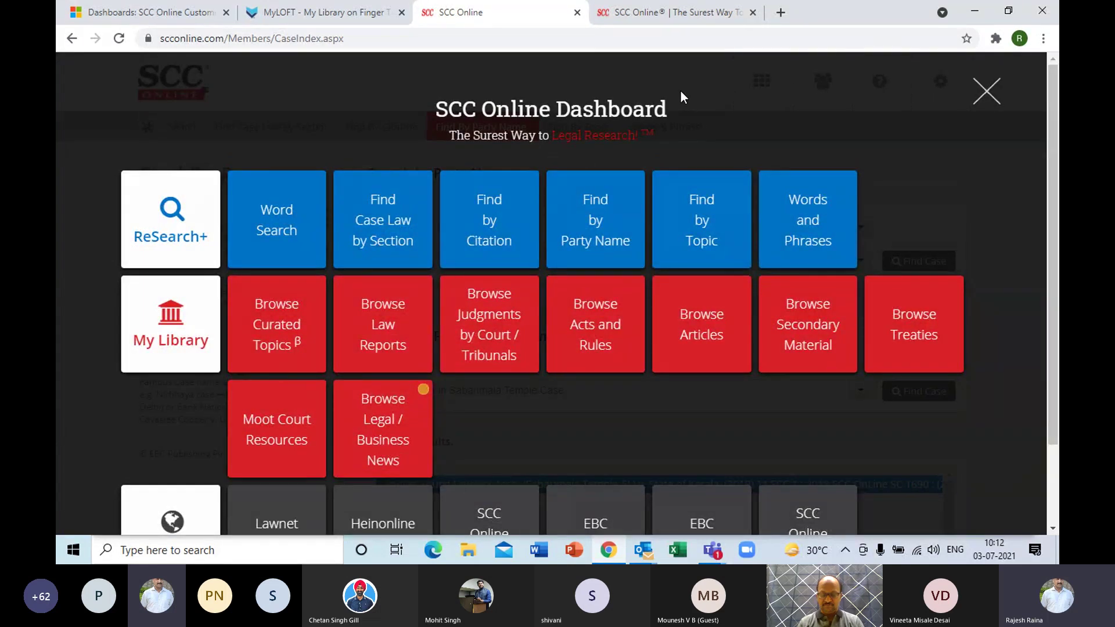
left_click(498, 234)
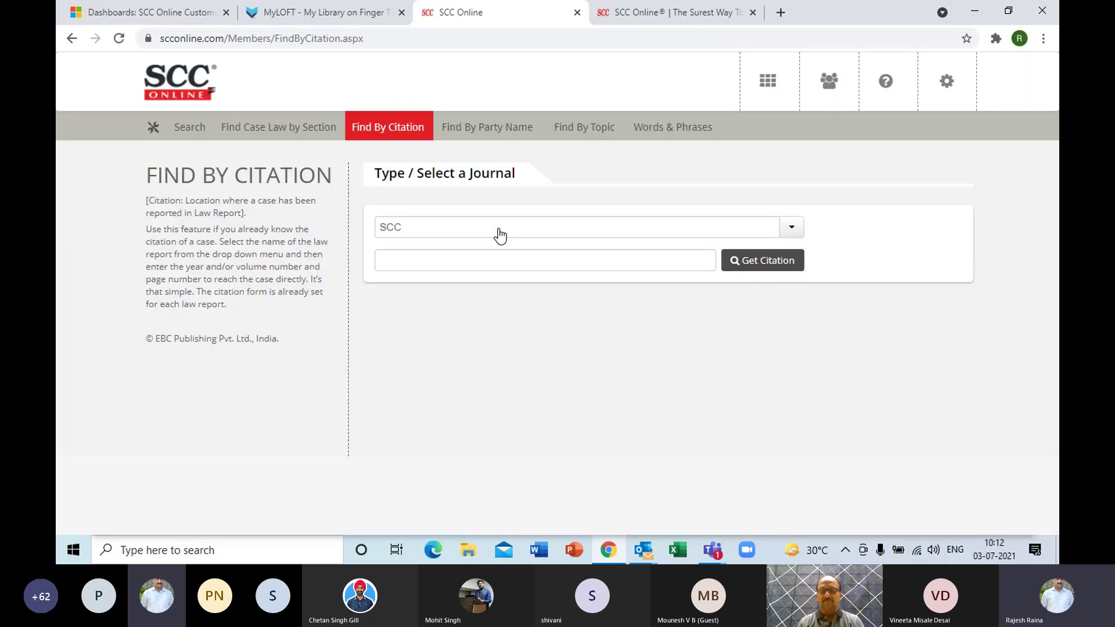
left_click(393, 261)
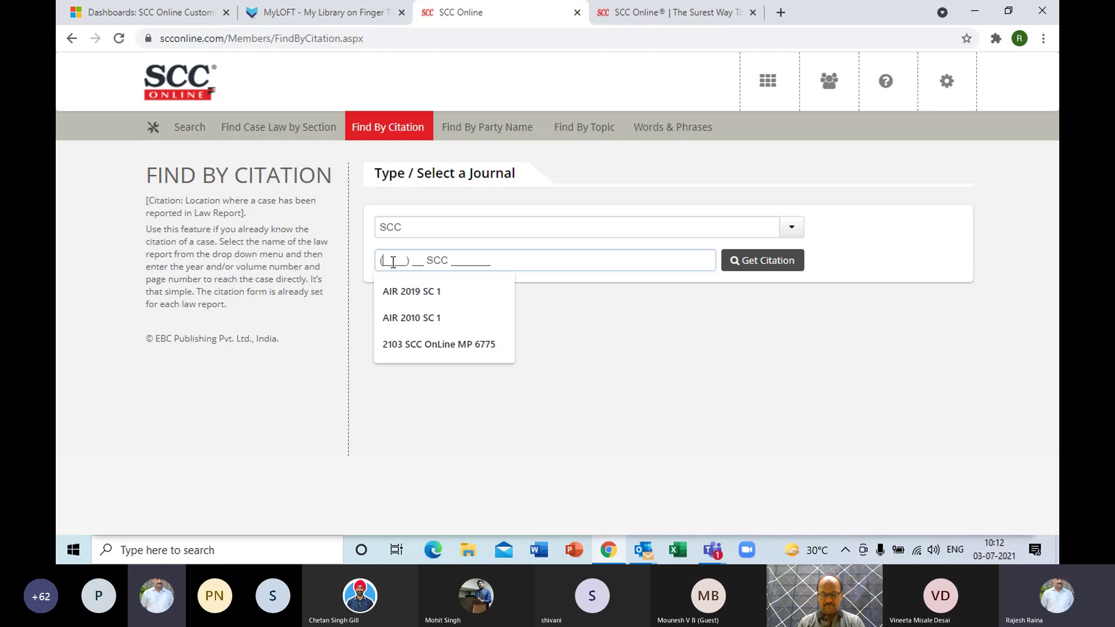
left_click(411, 228)
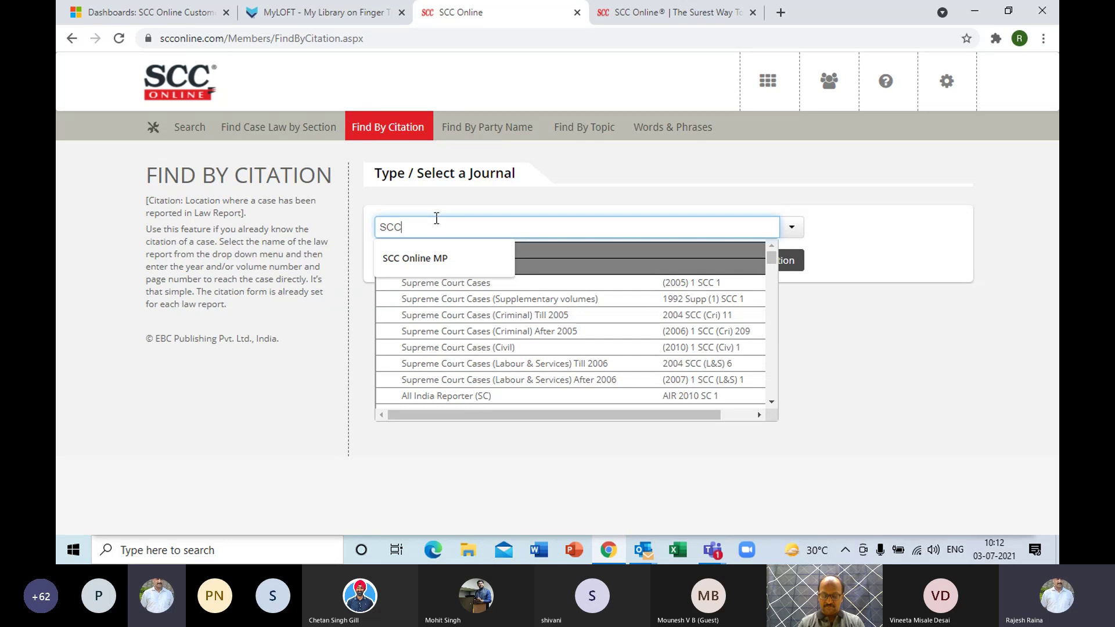
key("BackSpace")
key("BackSpace")
key("BackSpace")
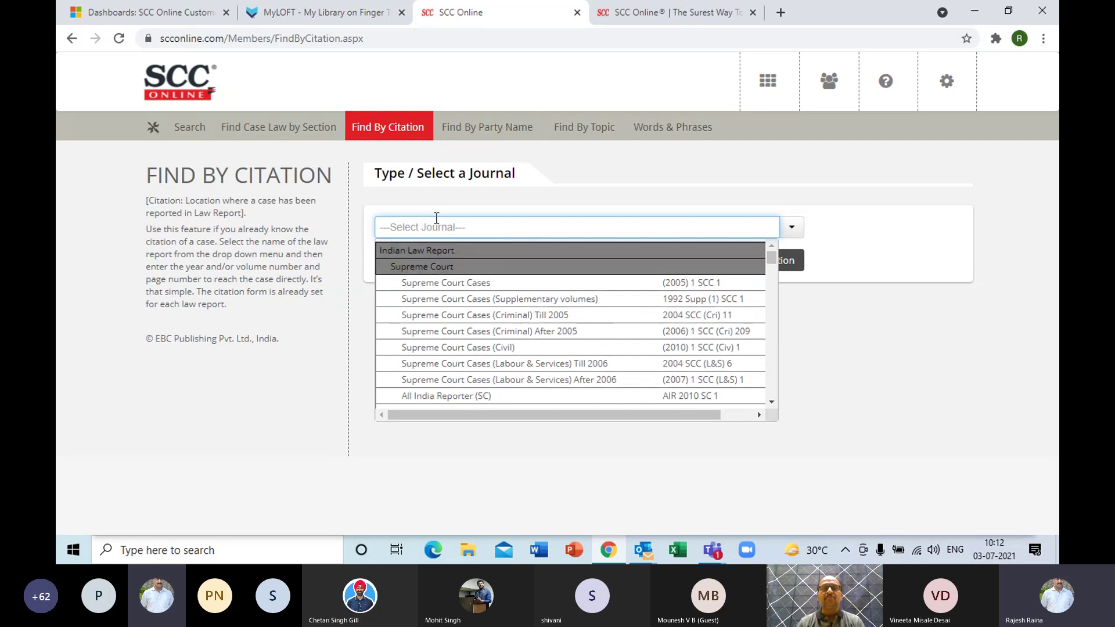
type("air")
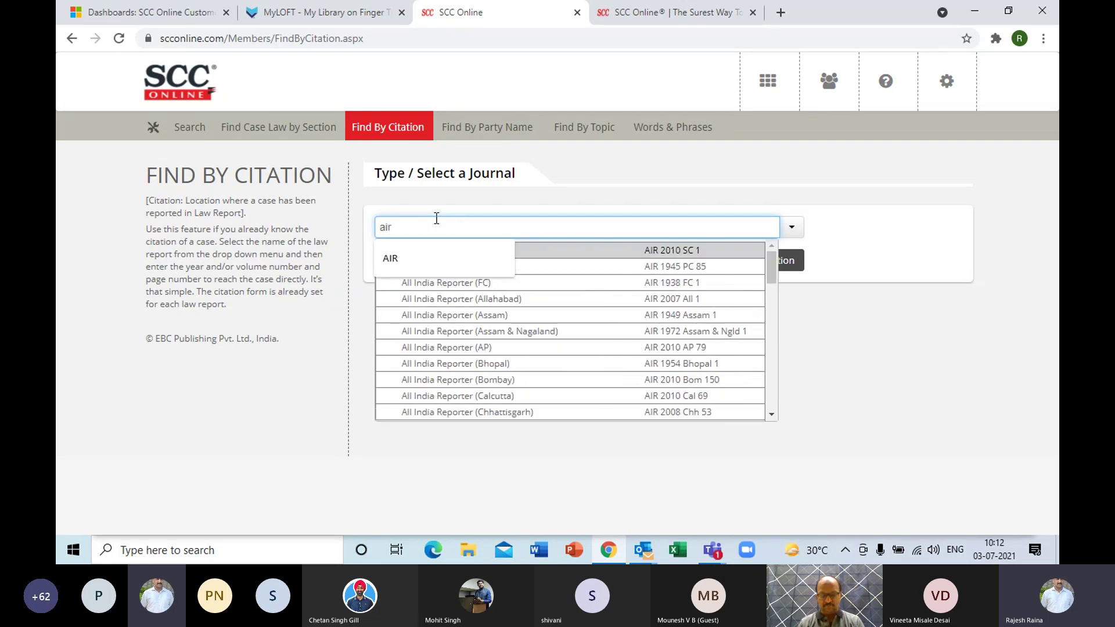
left_click(405, 260)
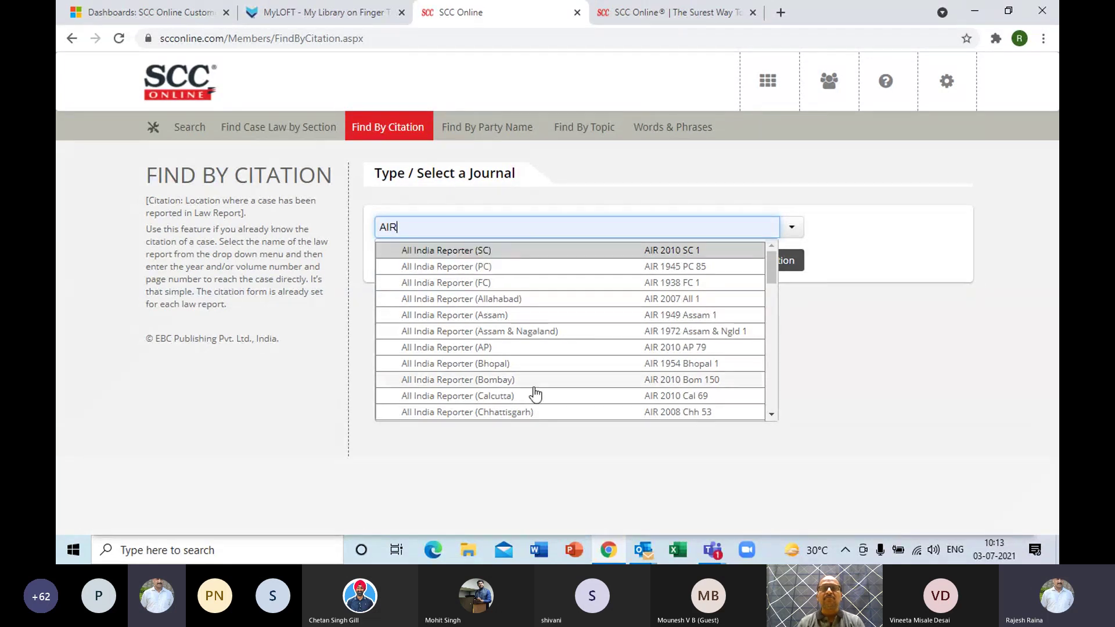
left_click(500, 250)
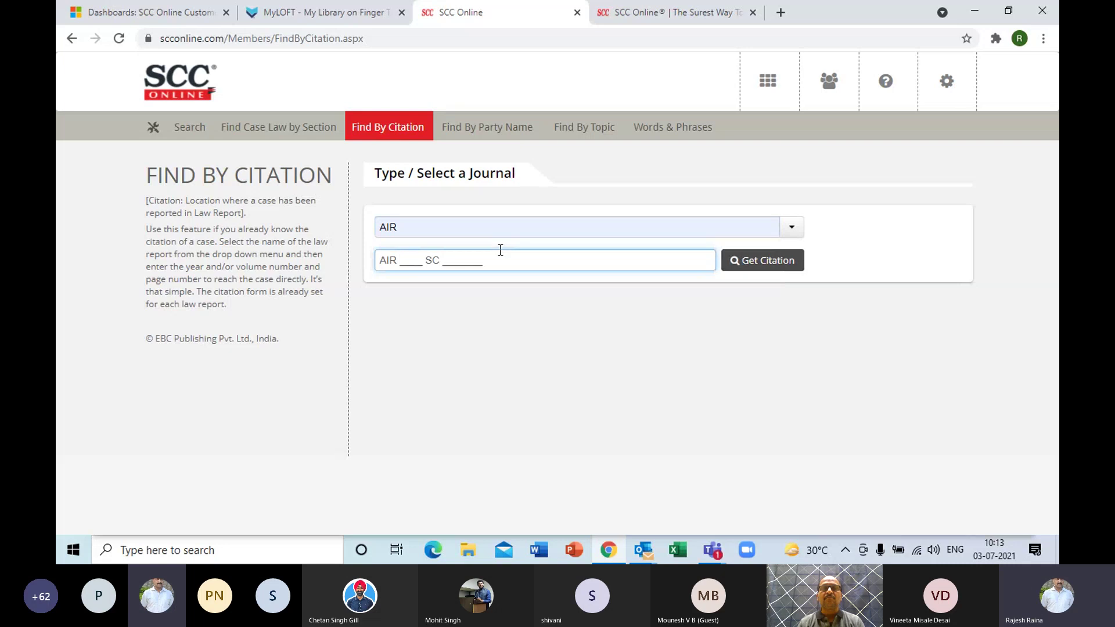
Step: Enter the citation AIR 2019 SC 1 and retrieve the case
type("2019")
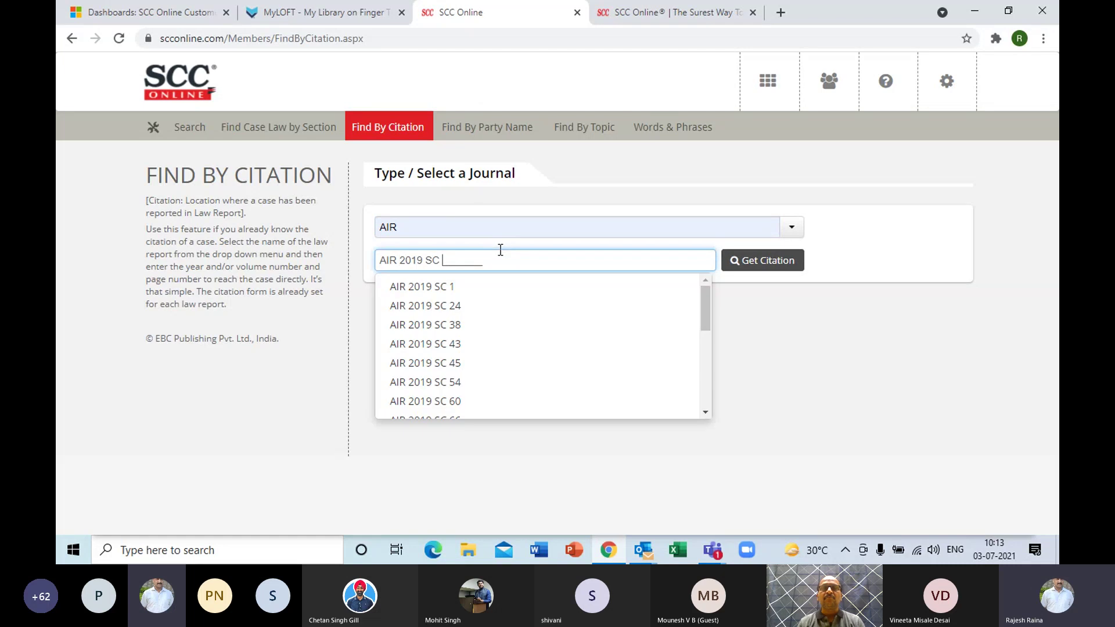
left_click(449, 292)
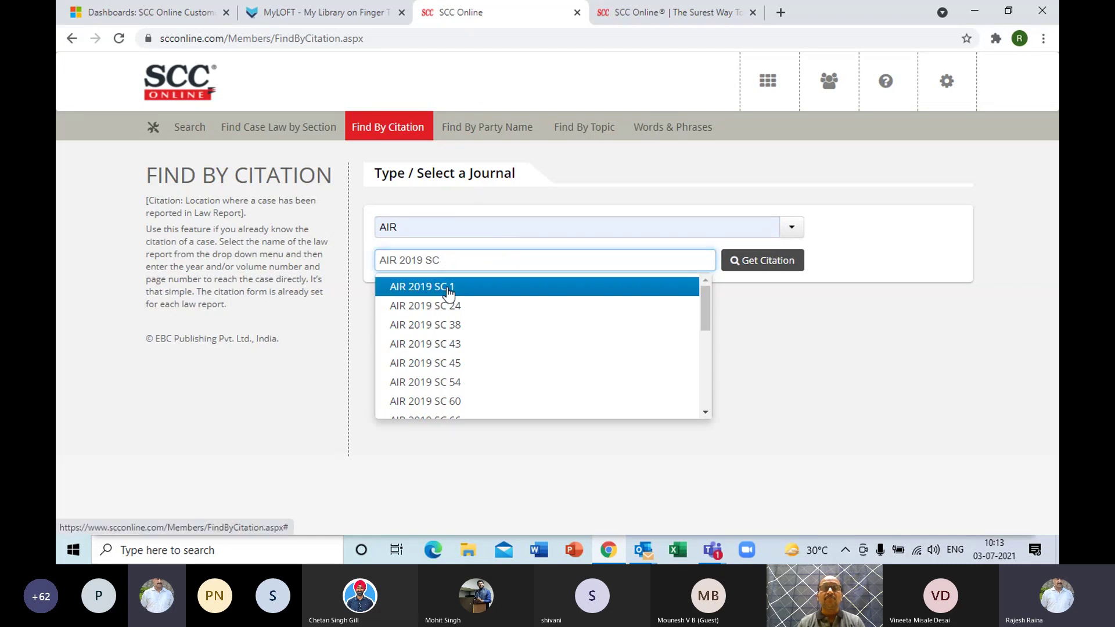
left_click(449, 292)
left_click(750, 263)
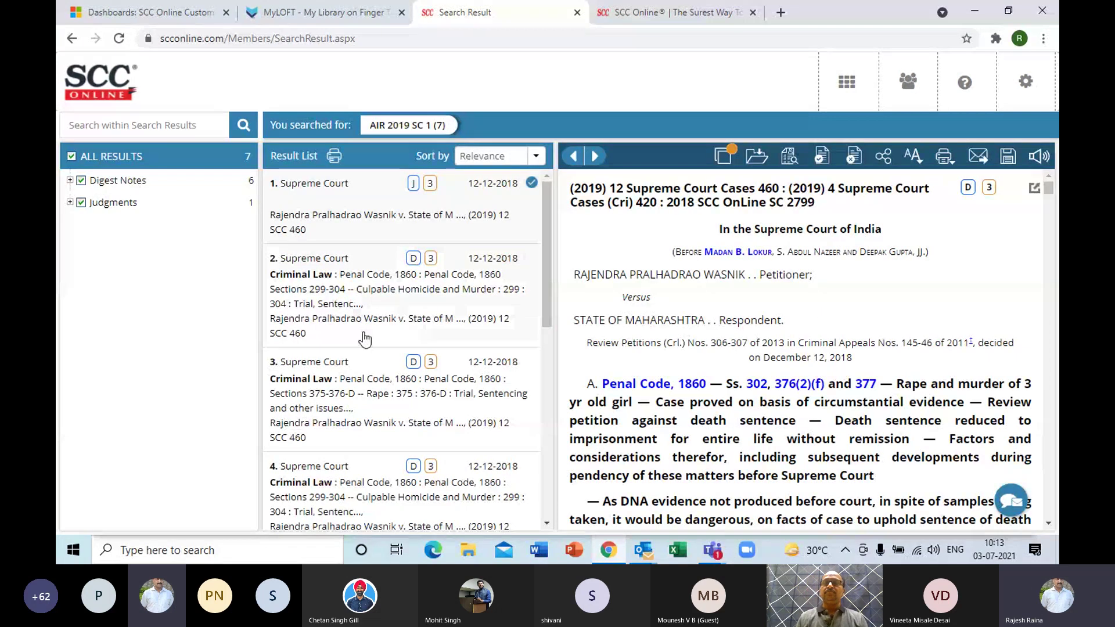
Step: Open the second result, the Culpable Homicide and Murder digest note, and examine its citations, bench and later treatment
left_click(418, 311)
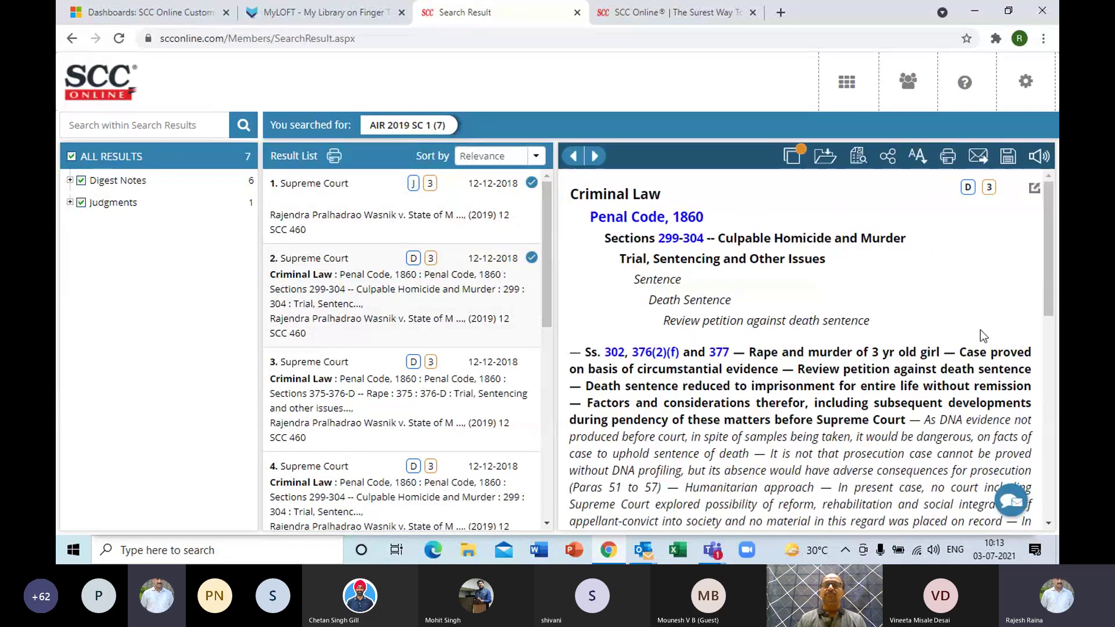
left_click_drag(1049, 288, 1044, 413)
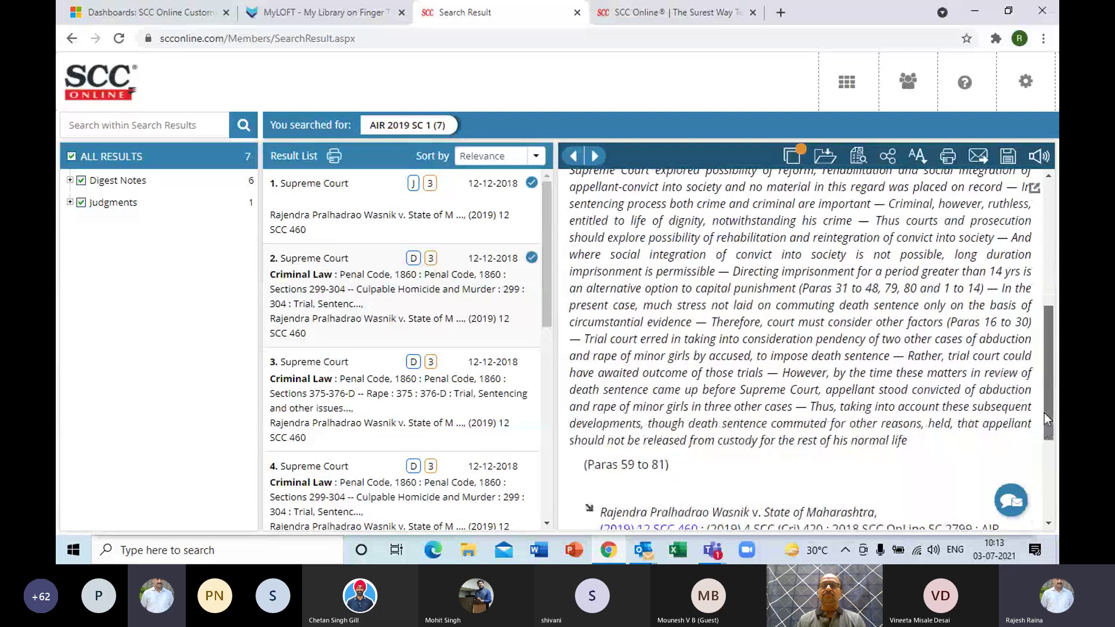
scroll(1044, 413, "down", 3)
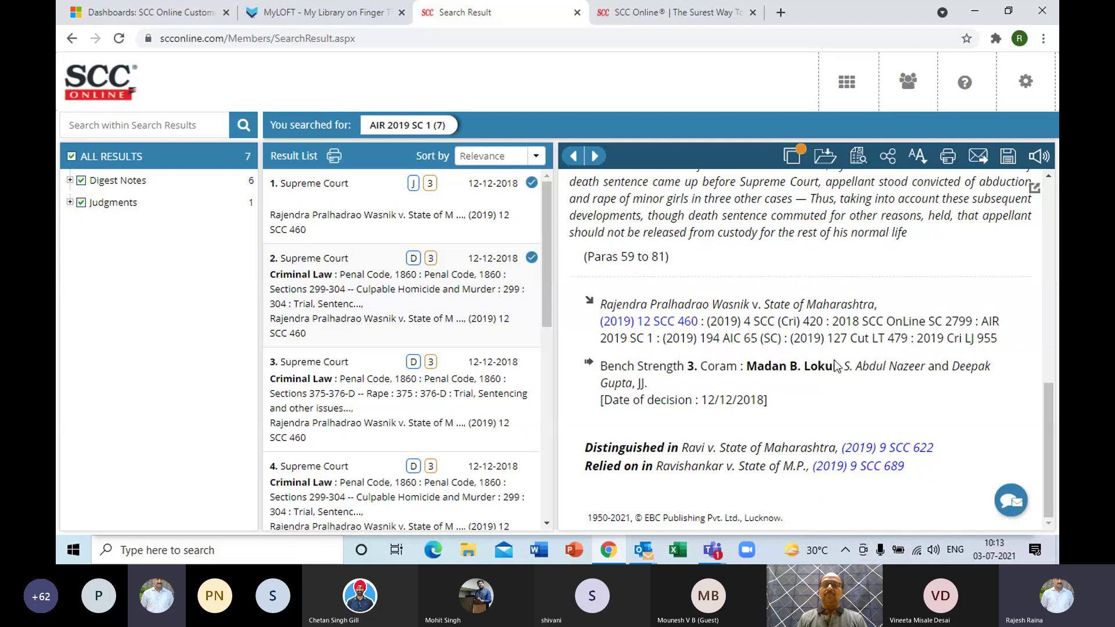
Step: Open Find by Citation from the dashboard, enter the SCC citation (1993) 4 SCC 441, and retrieve the case
left_click(847, 82)
left_click(489, 202)
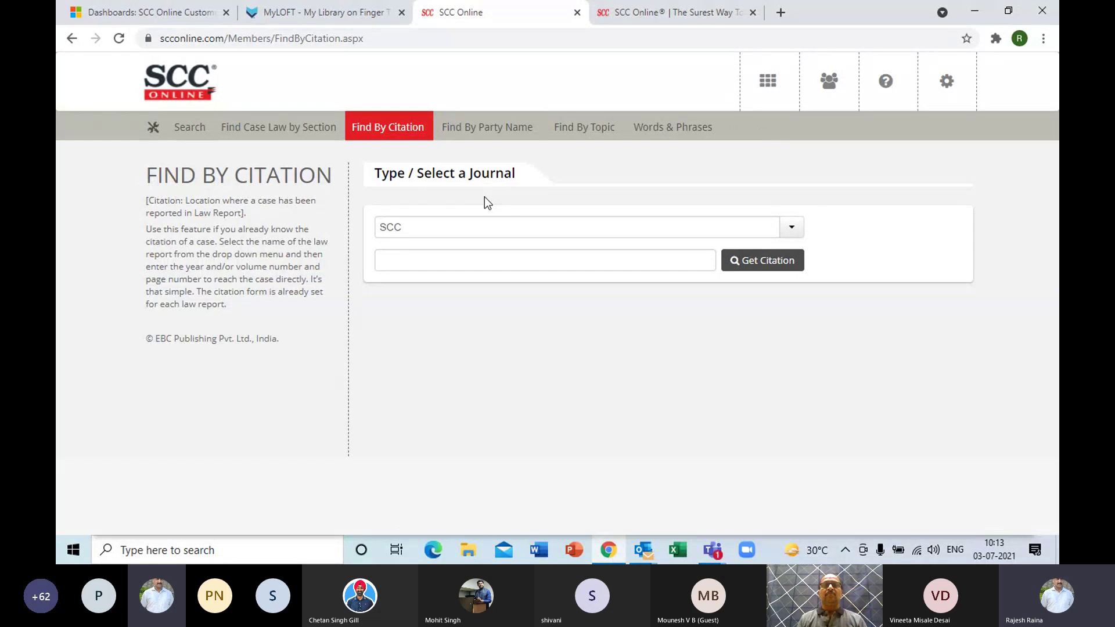
left_click(380, 260)
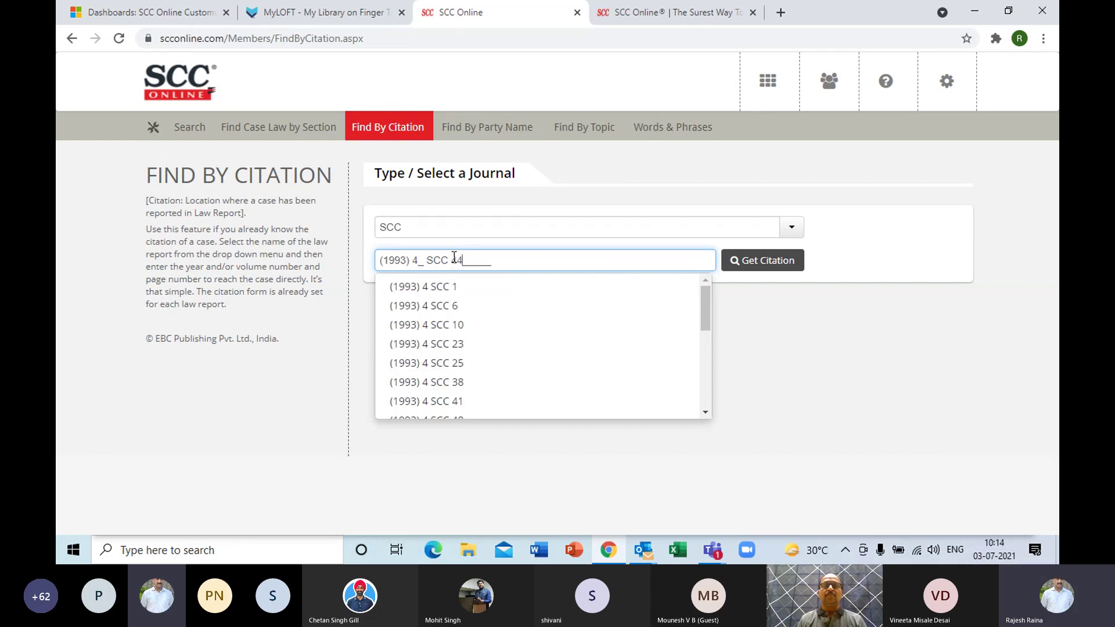
type("1")
left_click(525, 286)
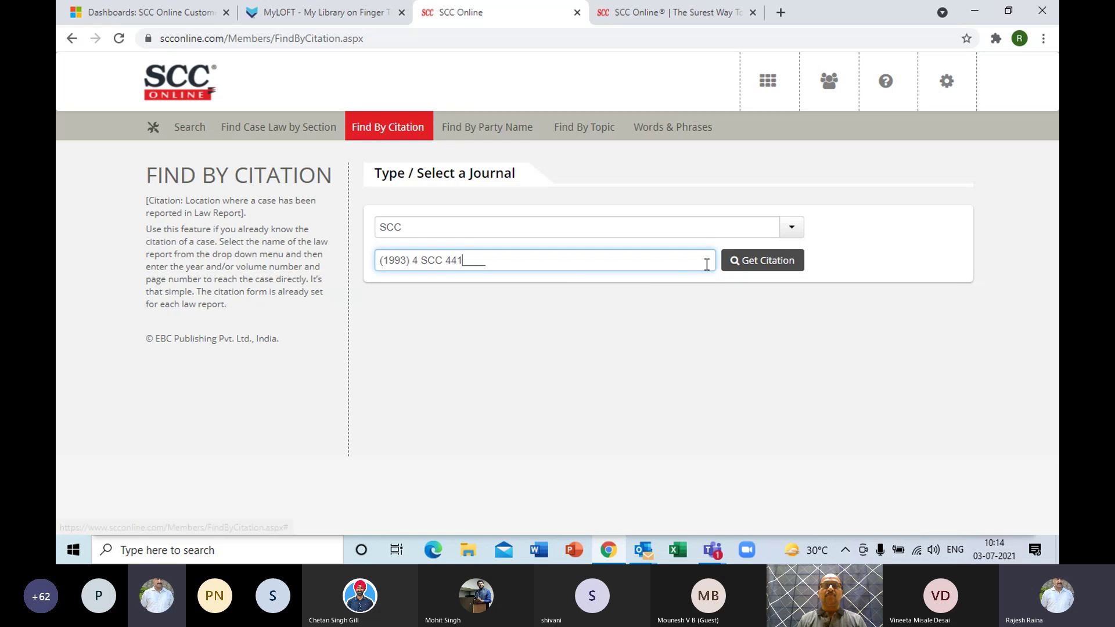
left_click(760, 262)
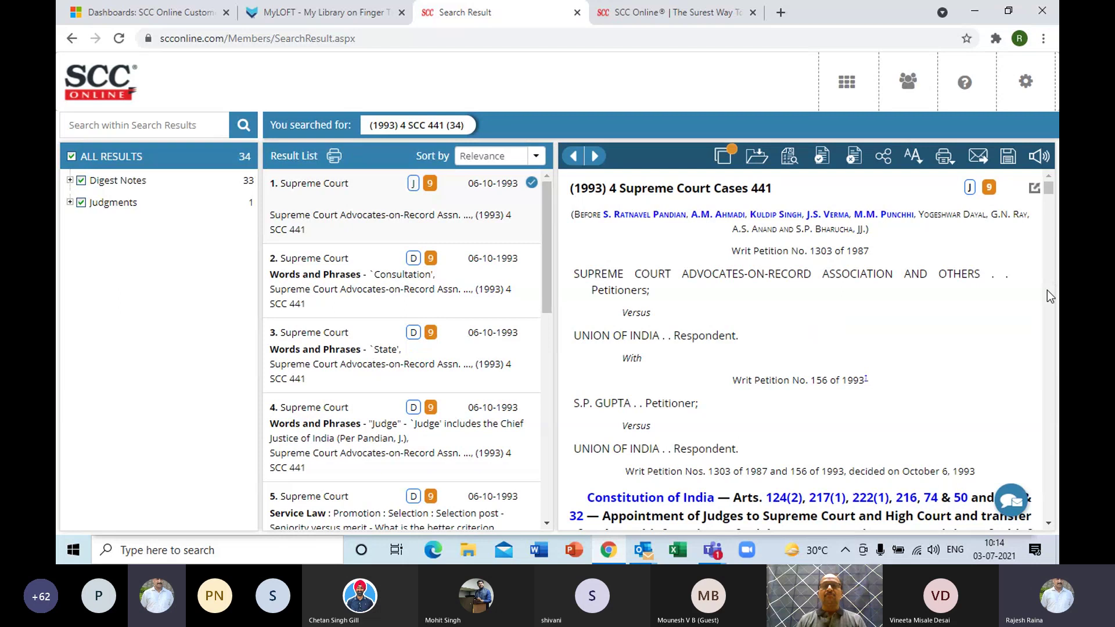
Step: Go from the fourth linked judge in the bench list to that judge's opinion and return to the list
left_click(1048, 525)
left_click(1048, 525)
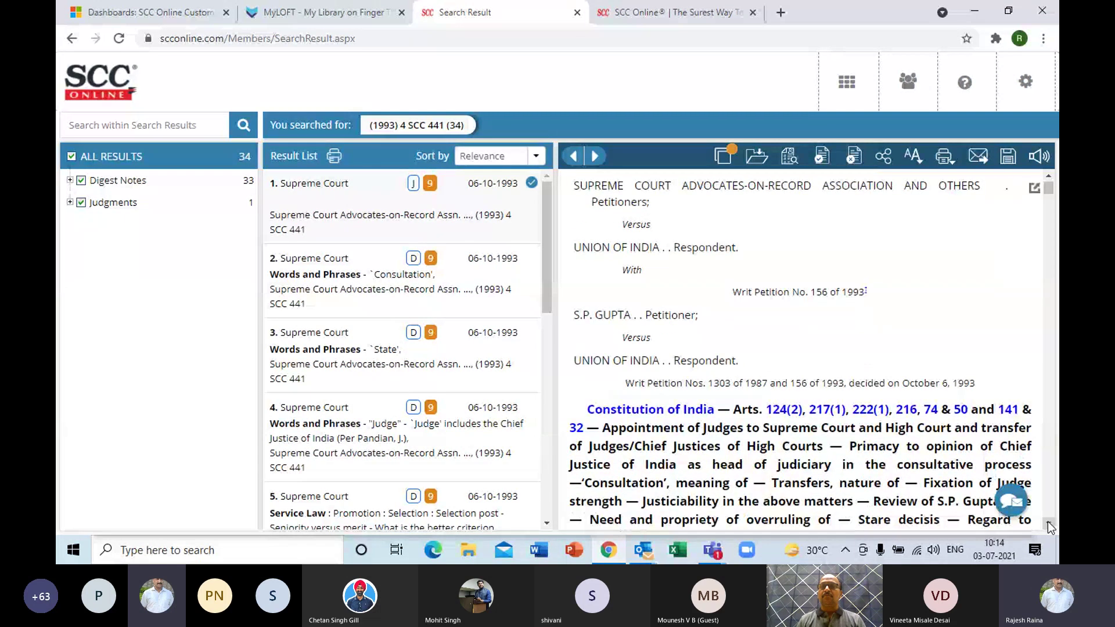
scroll(1045, 191, "up", 2)
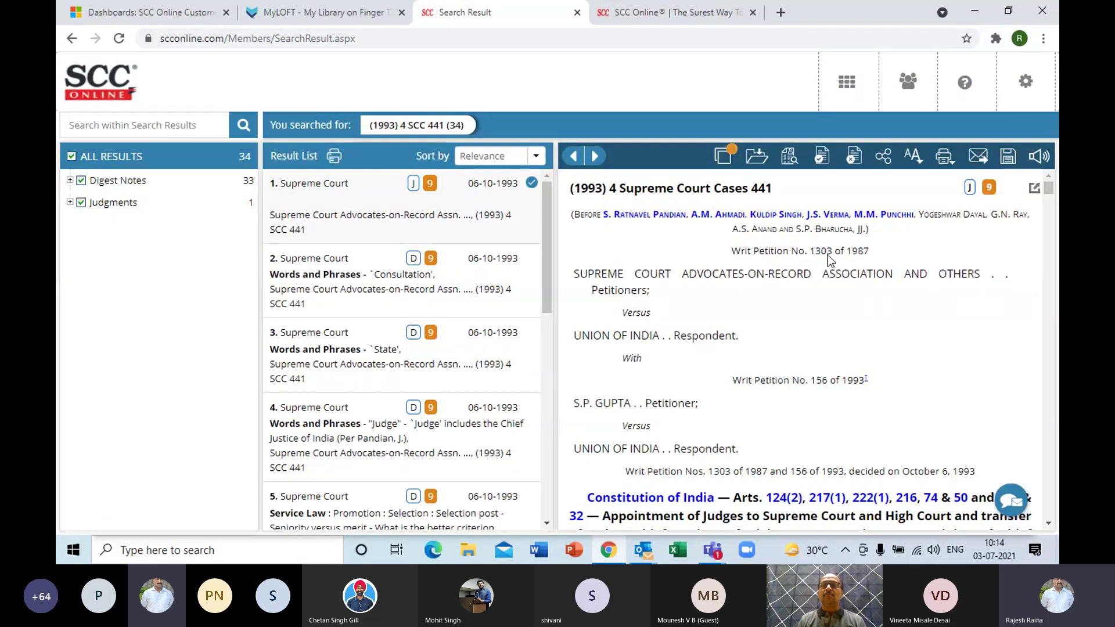
left_click(829, 218)
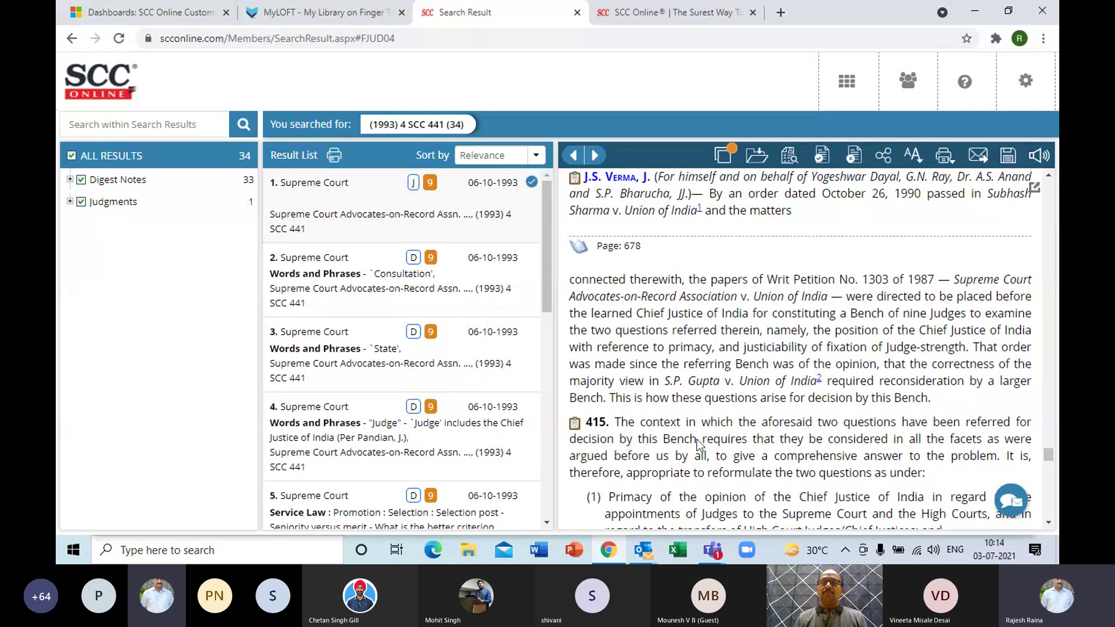
left_click(616, 184)
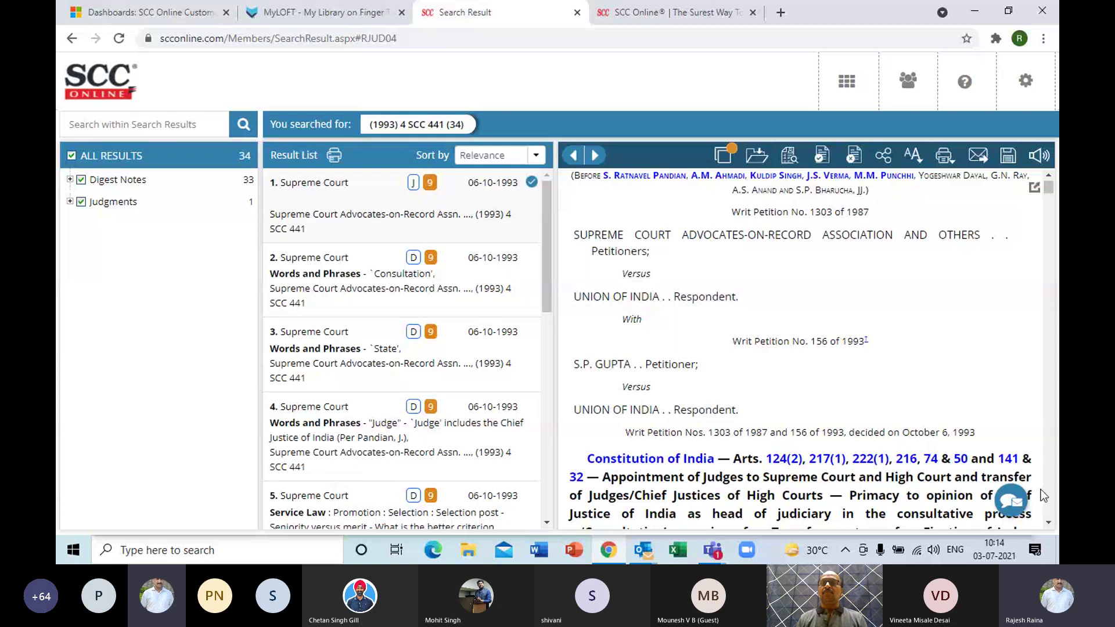
Step: View the text of Article 32 of the Constitution of India from the judgment's headnote and close it
scroll(1045, 517, "down", 3)
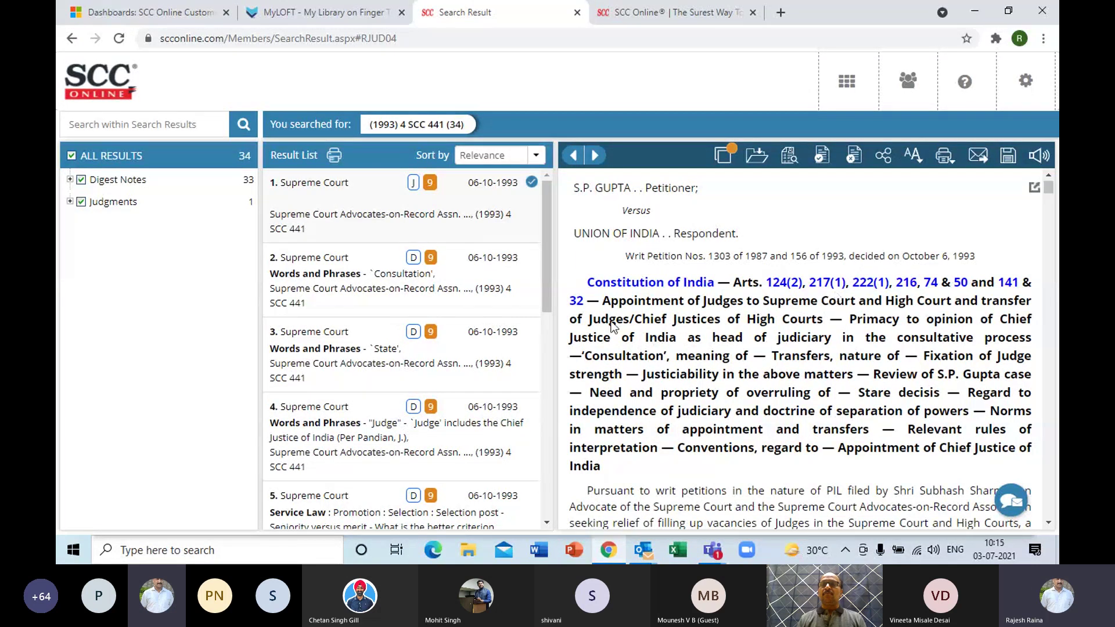
left_click(574, 302)
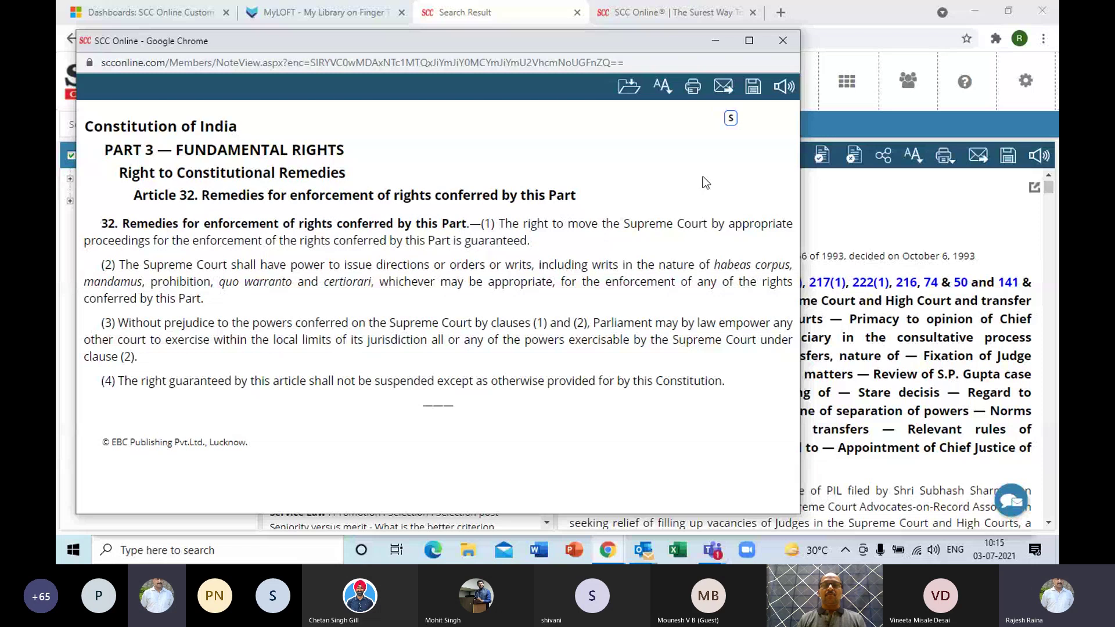
left_click(782, 50)
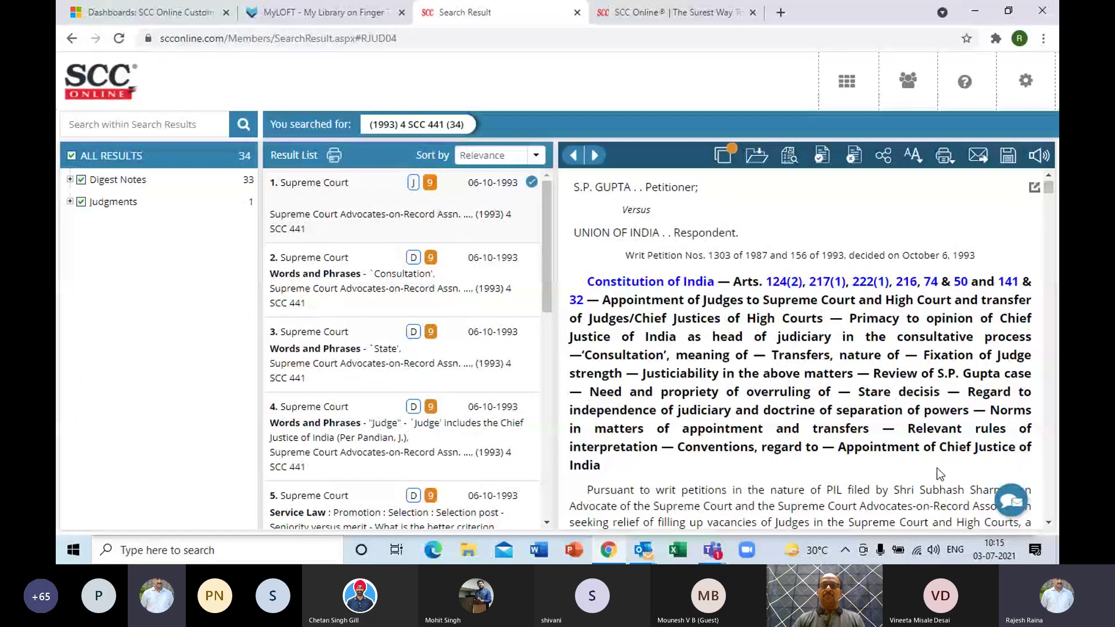
Step: Examine the judgment's headnotes, with their page markers, cited cases and linked paragraph references
scroll(940, 474, "down", 4)
scroll(940, 474, "down", 2)
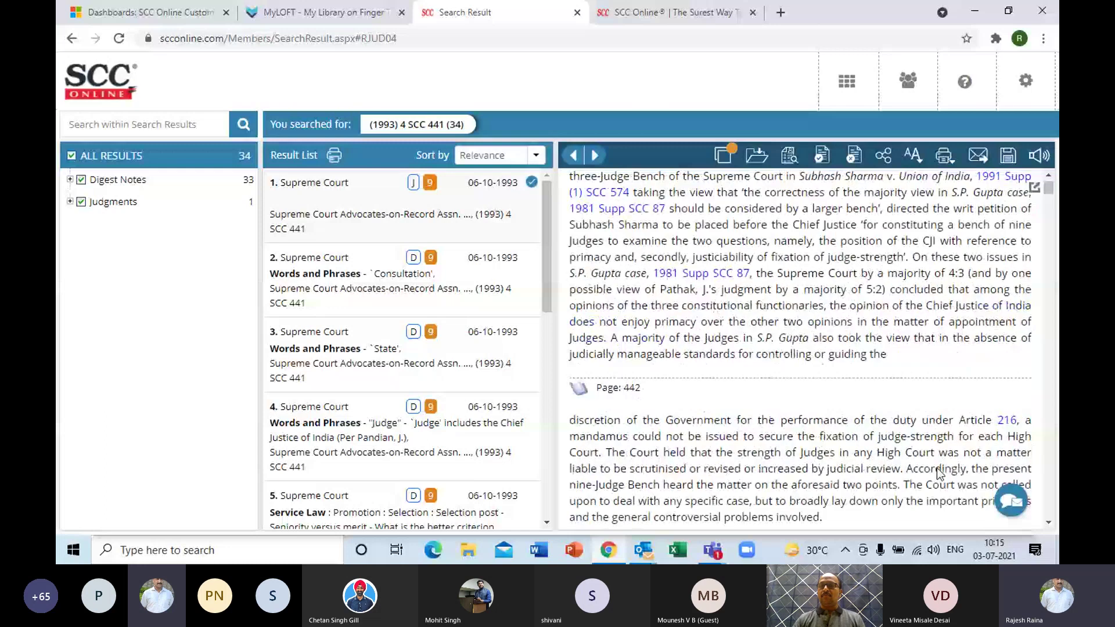
scroll(940, 473, "down", 9)
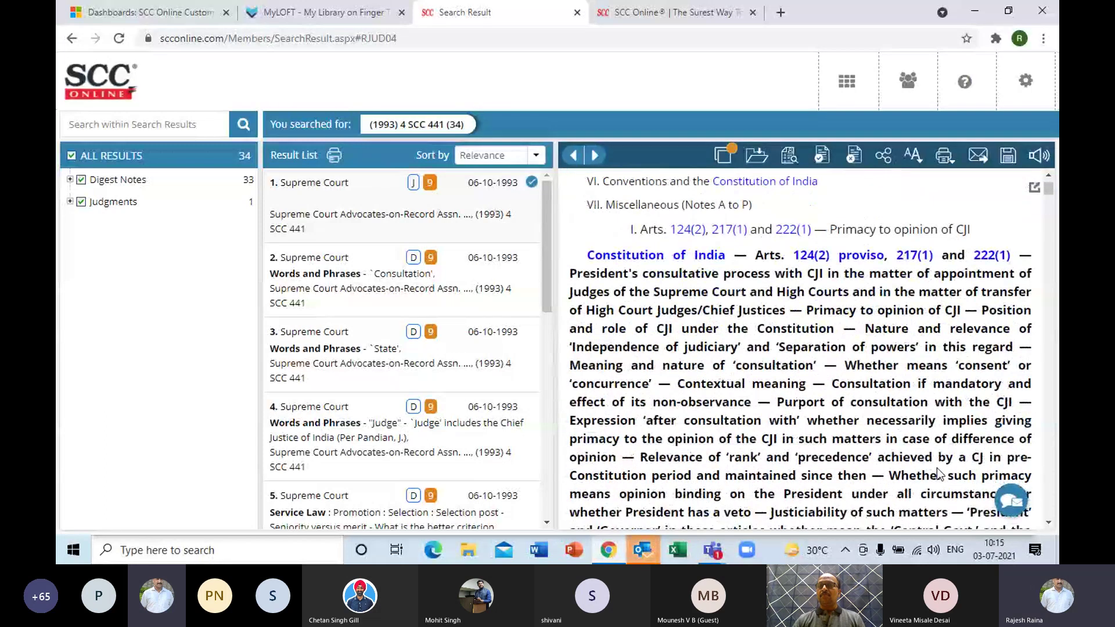
scroll(938, 473, "down", 5)
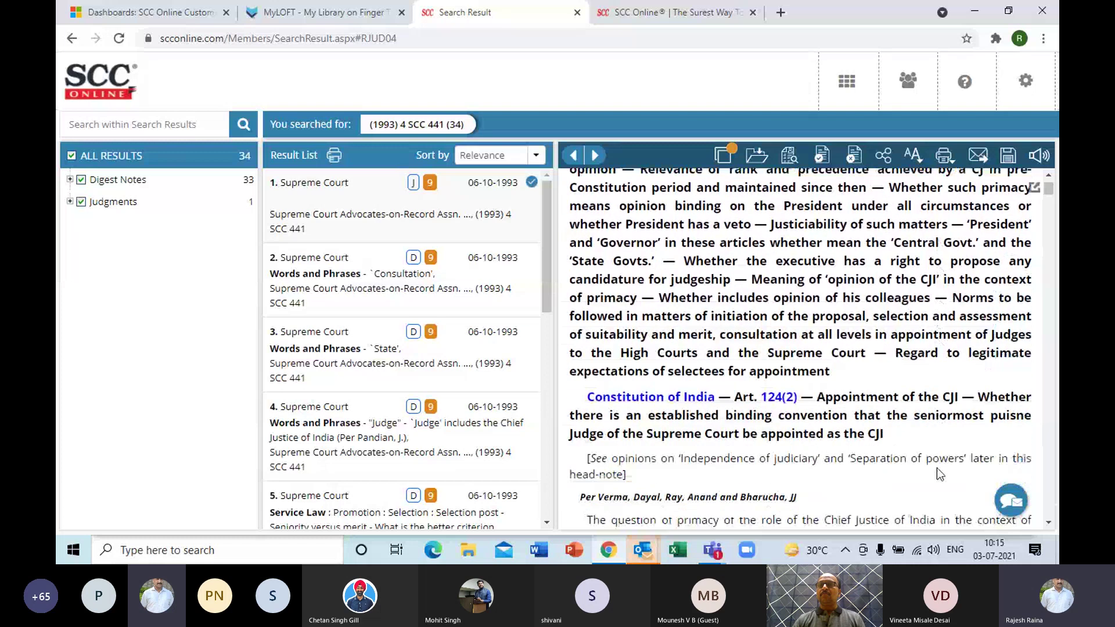
scroll(936, 468, "down", 5)
scroll(936, 468, "up", 1)
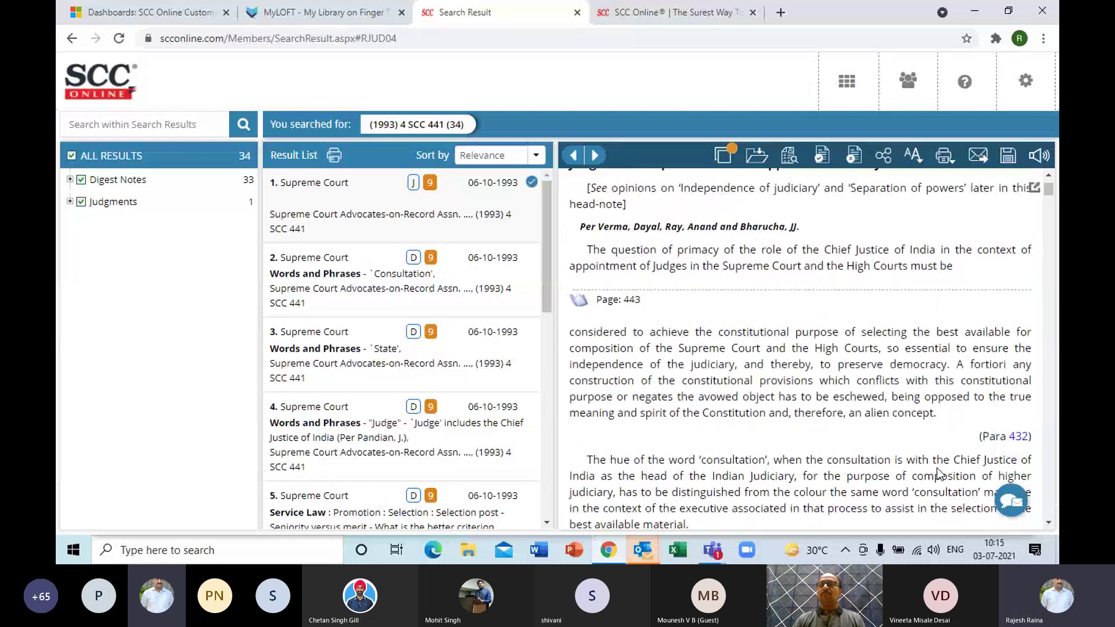
scroll(935, 468, "down", 1)
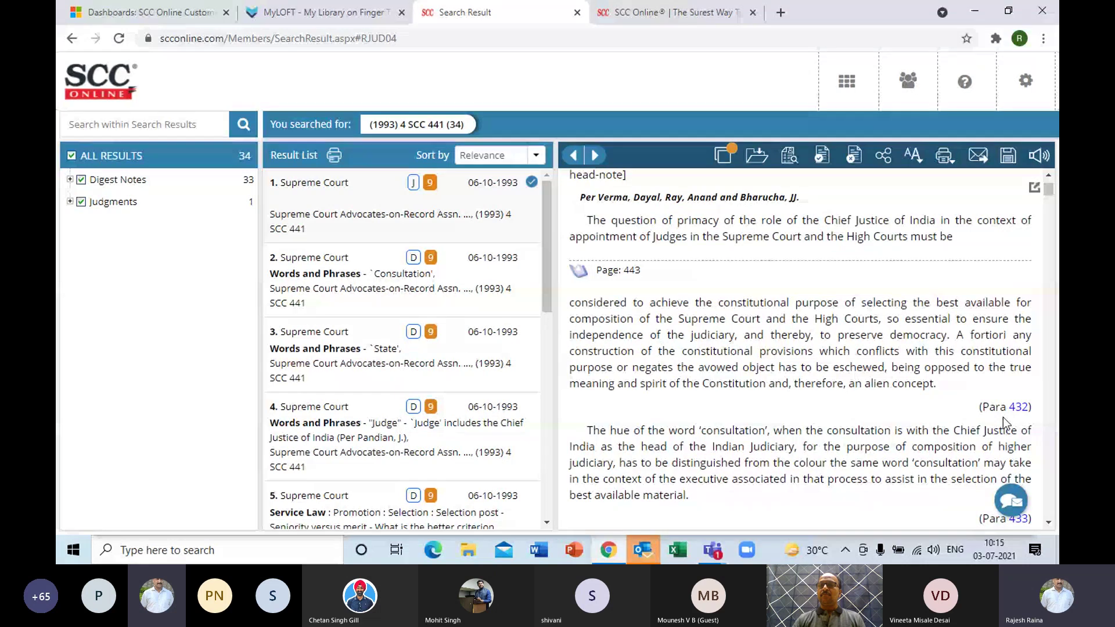
scroll(1002, 417, "down", 5)
scroll(1006, 422, "down", 1)
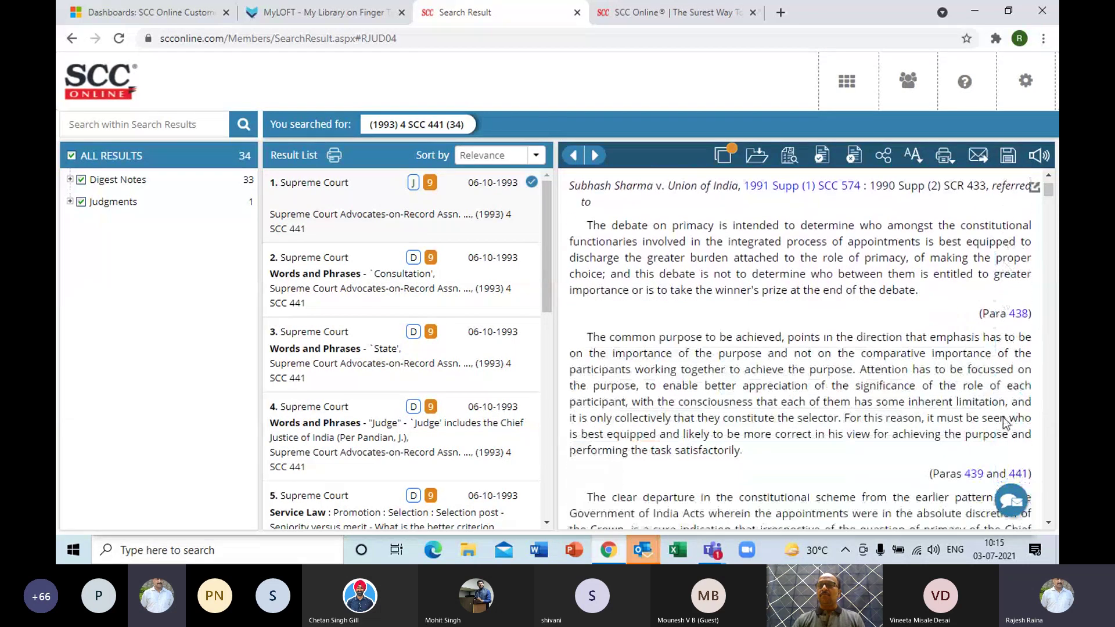
scroll(1006, 422, "down", 2)
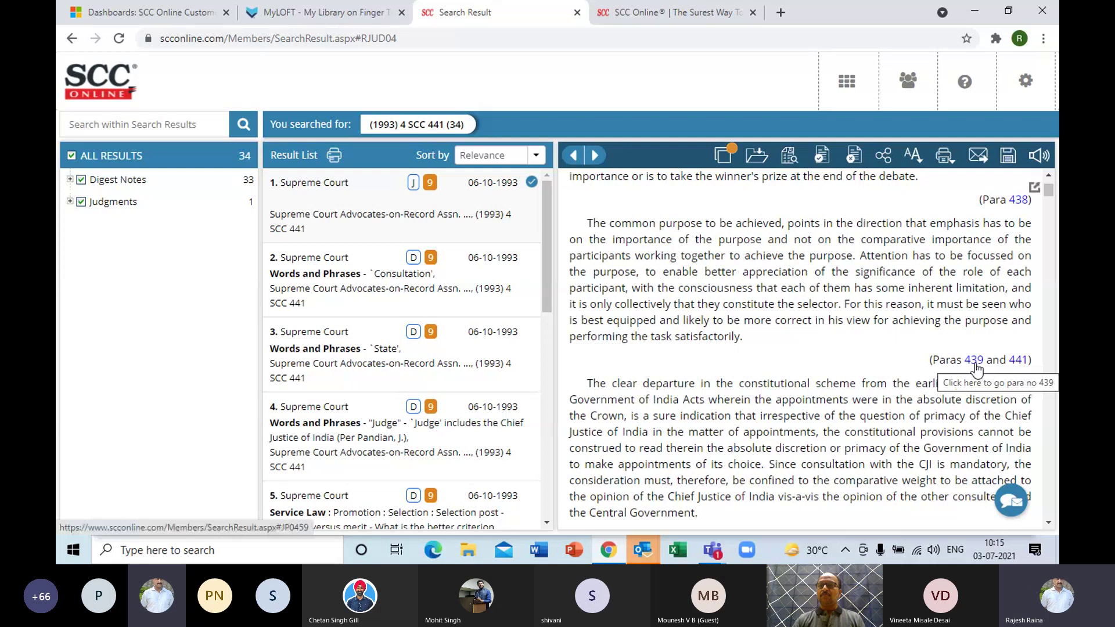
scroll(1046, 505, "down", 10)
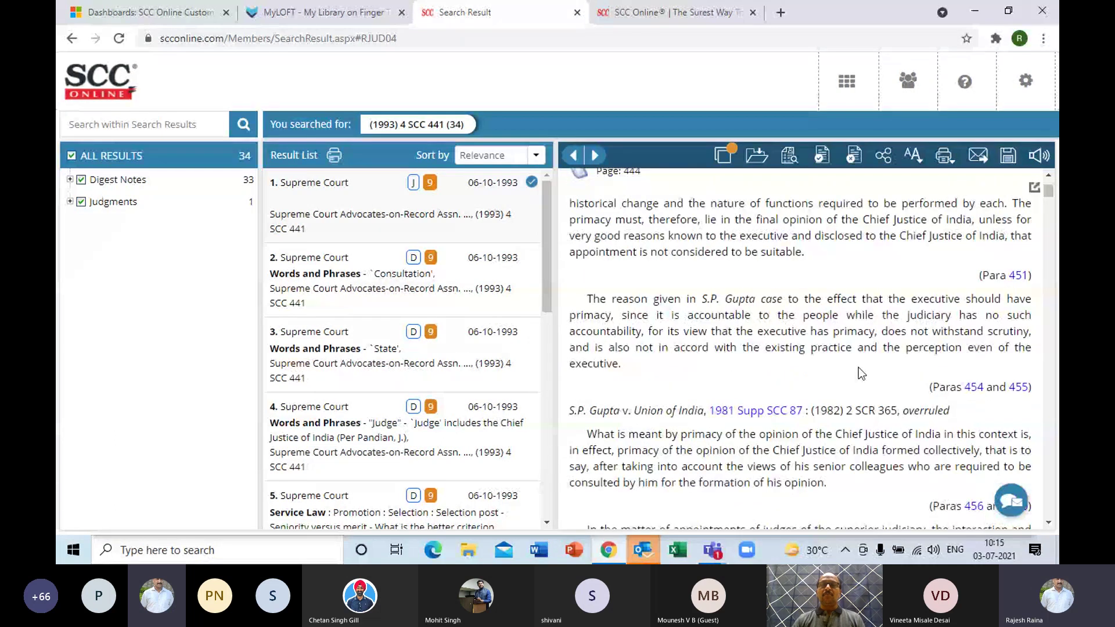
scroll(859, 367, "down", 8)
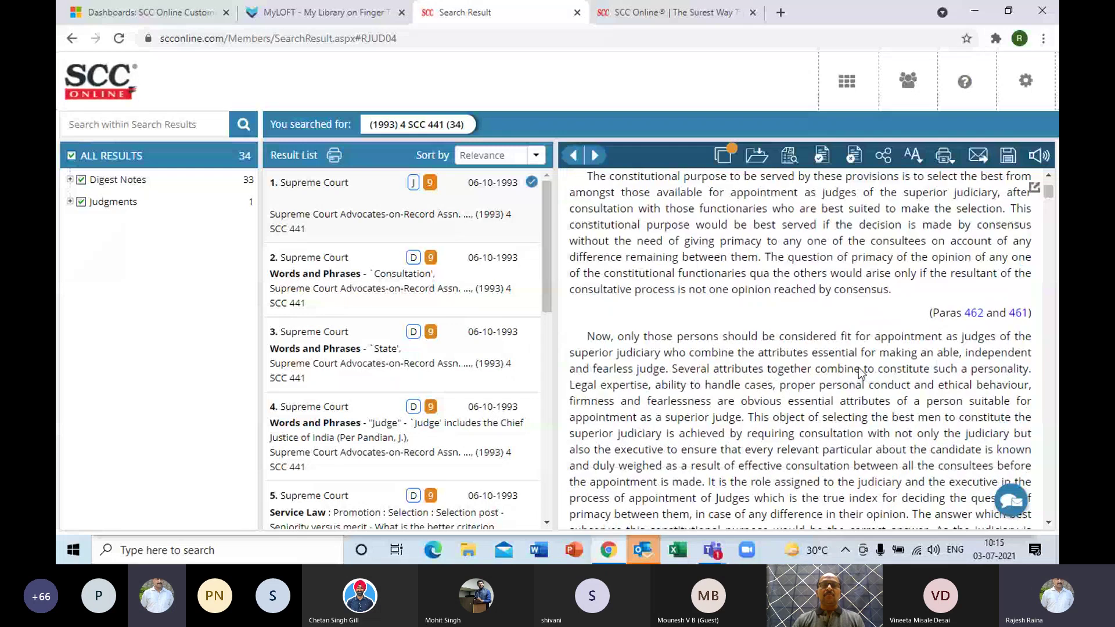
scroll(860, 373, "down", 10)
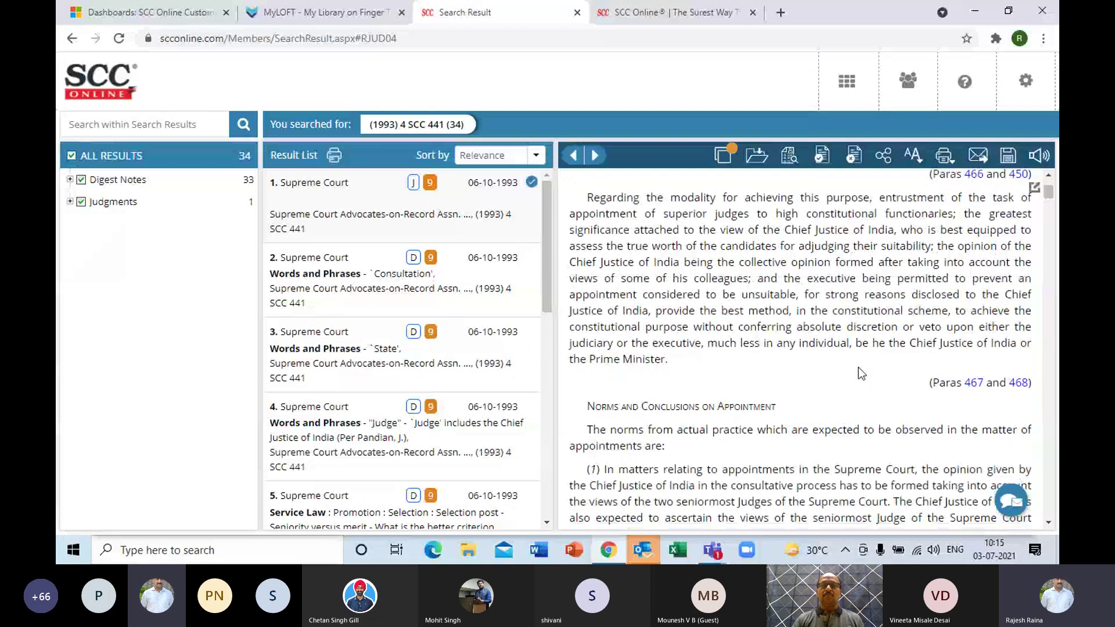
scroll(858, 367, "down", 8)
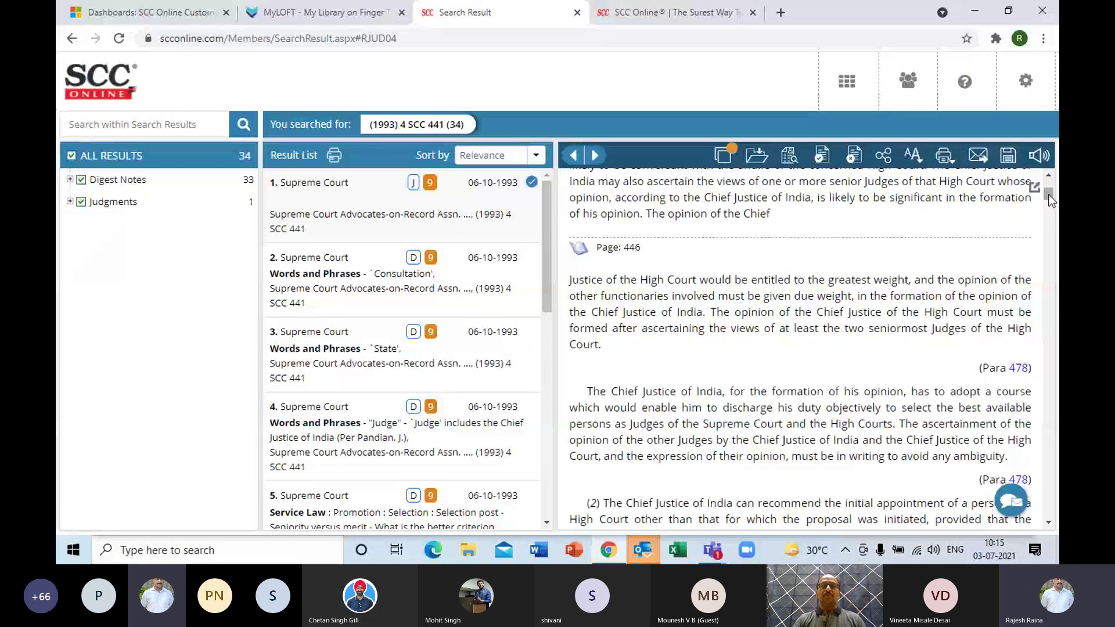
Step: Examine the end of the headnotes, the list of advocates and the highlighted Summary of Arguments
left_click_drag(1050, 195, 1048, 260)
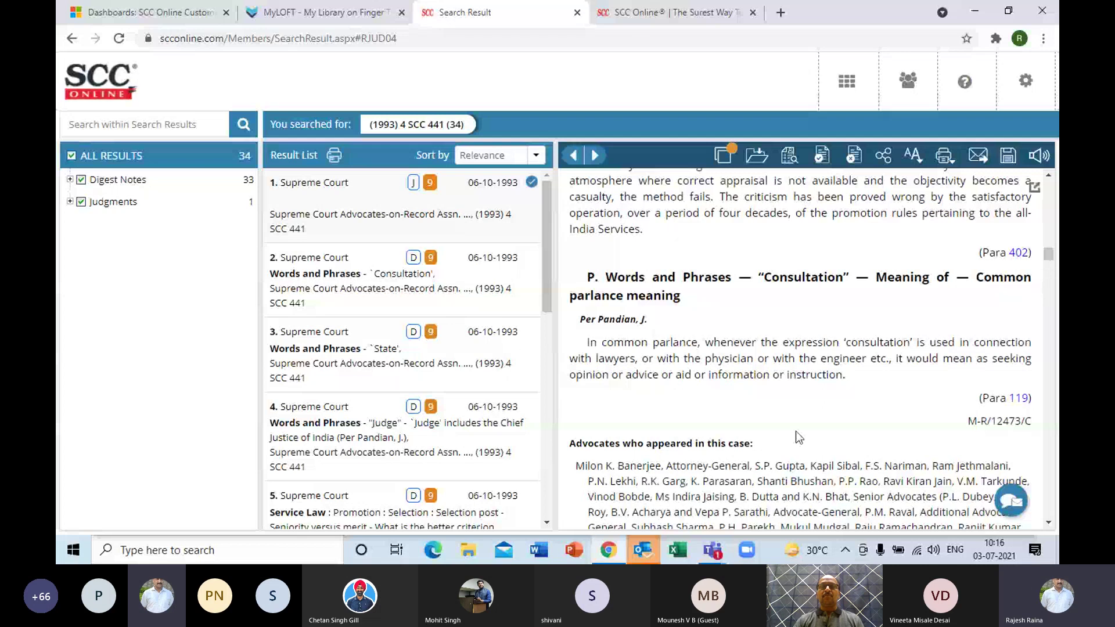
scroll(795, 436, "down", 6)
scroll(795, 437, "down", 4)
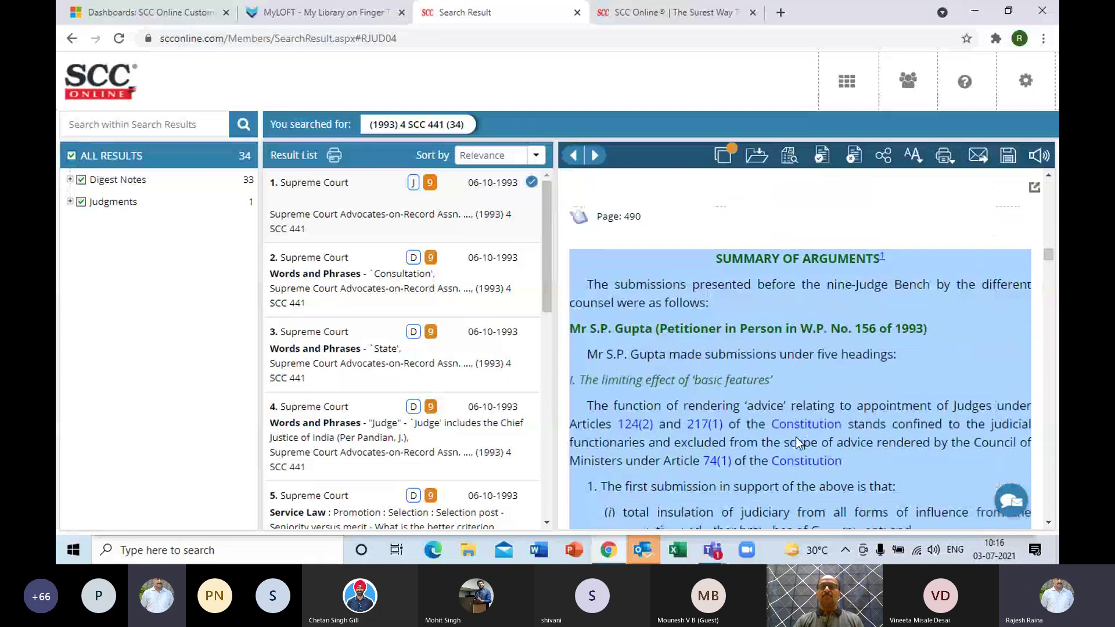
scroll(795, 437, "down", 1)
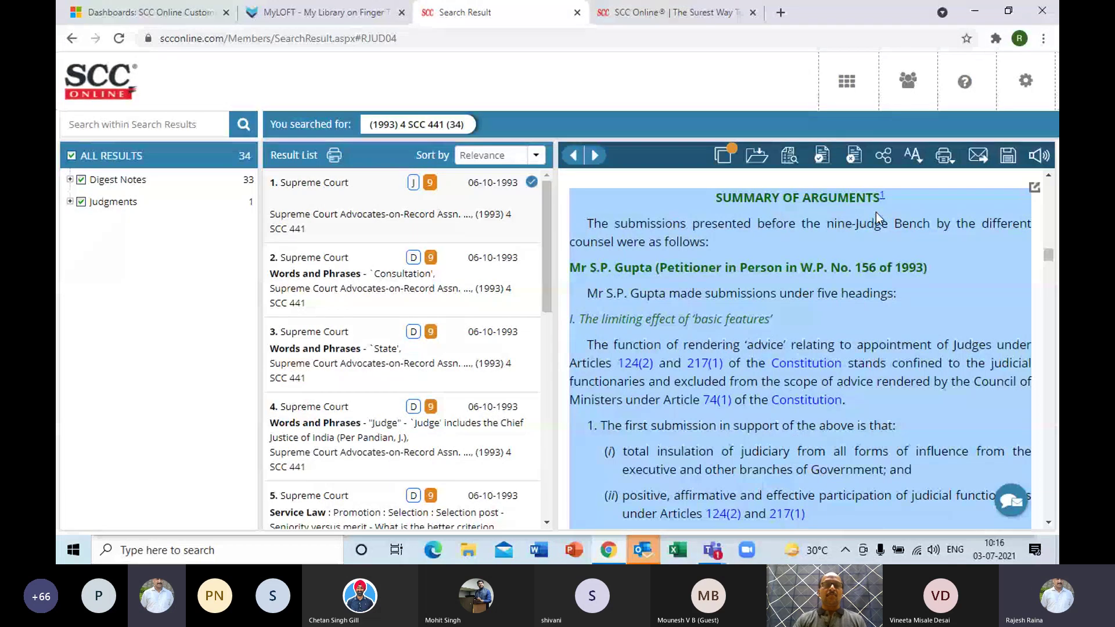
scroll(965, 294, "down", 3)
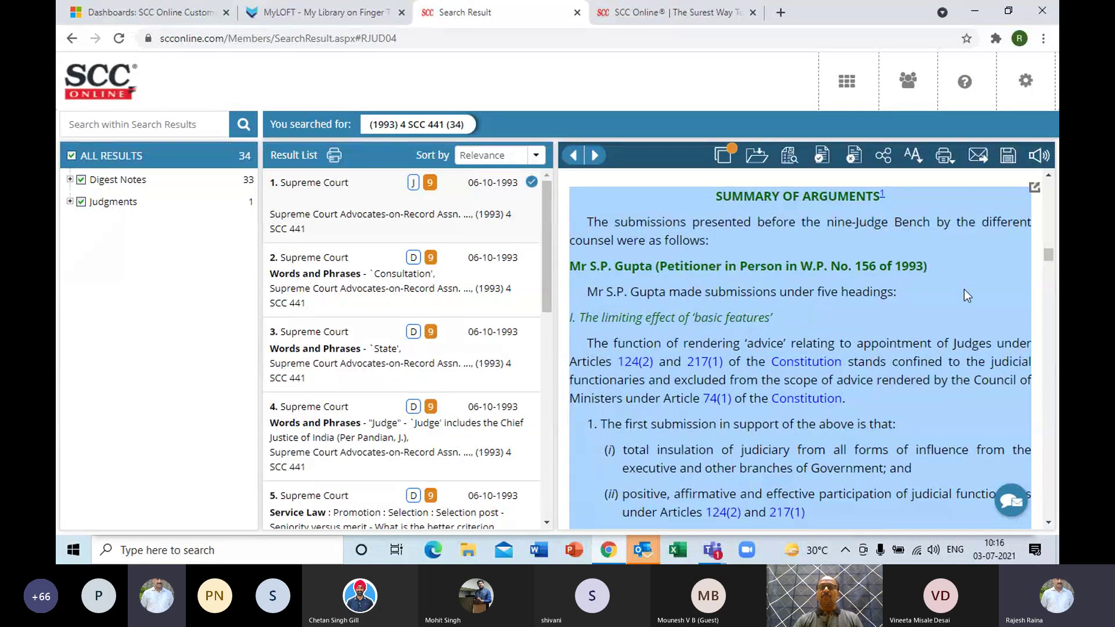
scroll(963, 290, "down", 10)
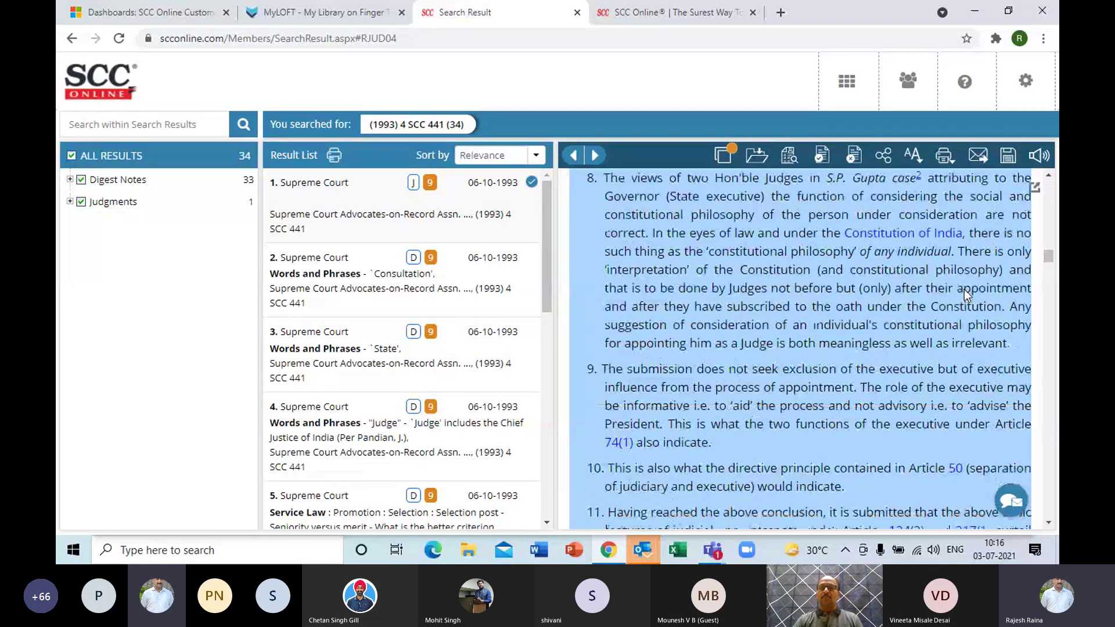
Step: Find where the Summary of Arguments ends and the first concurring judgment begins at page 504
left_click(1050, 266)
scroll(1050, 270, "down", 10)
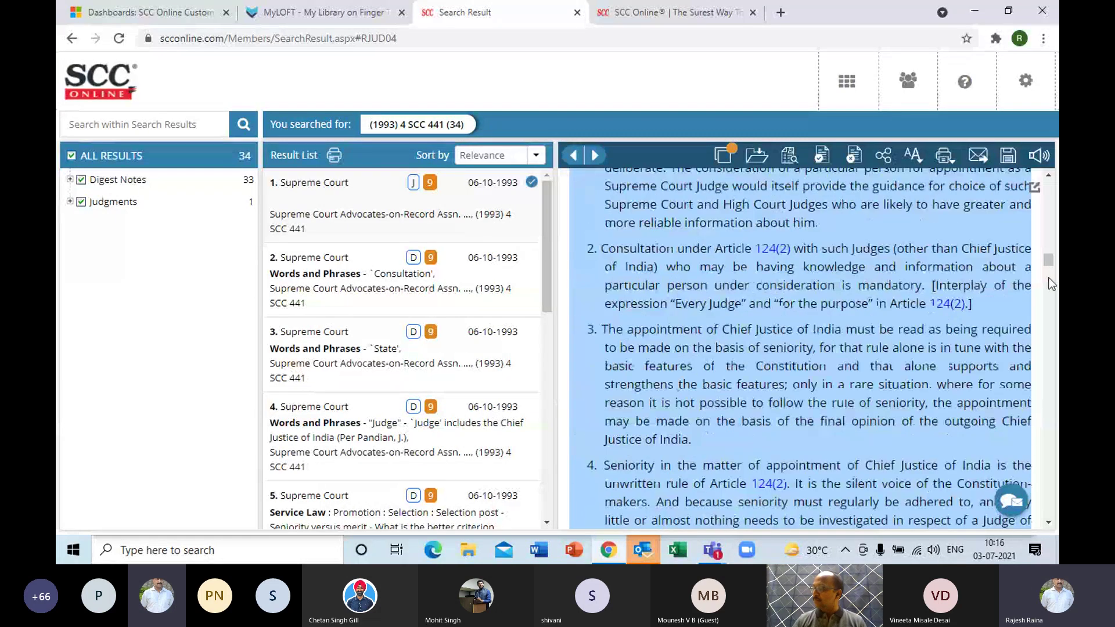
scroll(1049, 283, "down", 10)
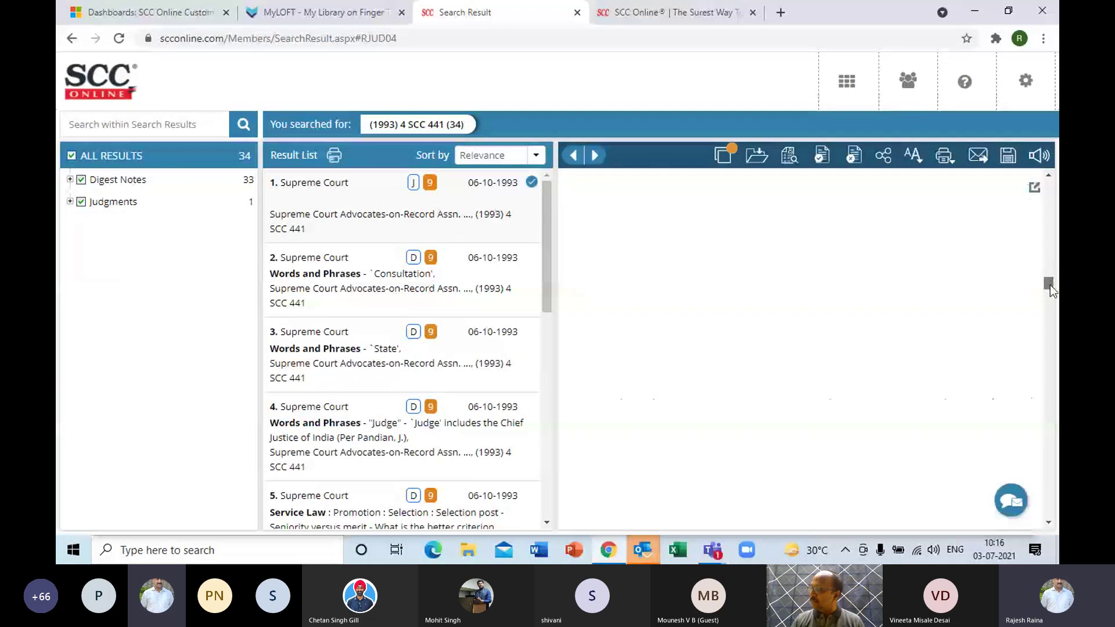
left_click_drag(1050, 284, 1050, 280)
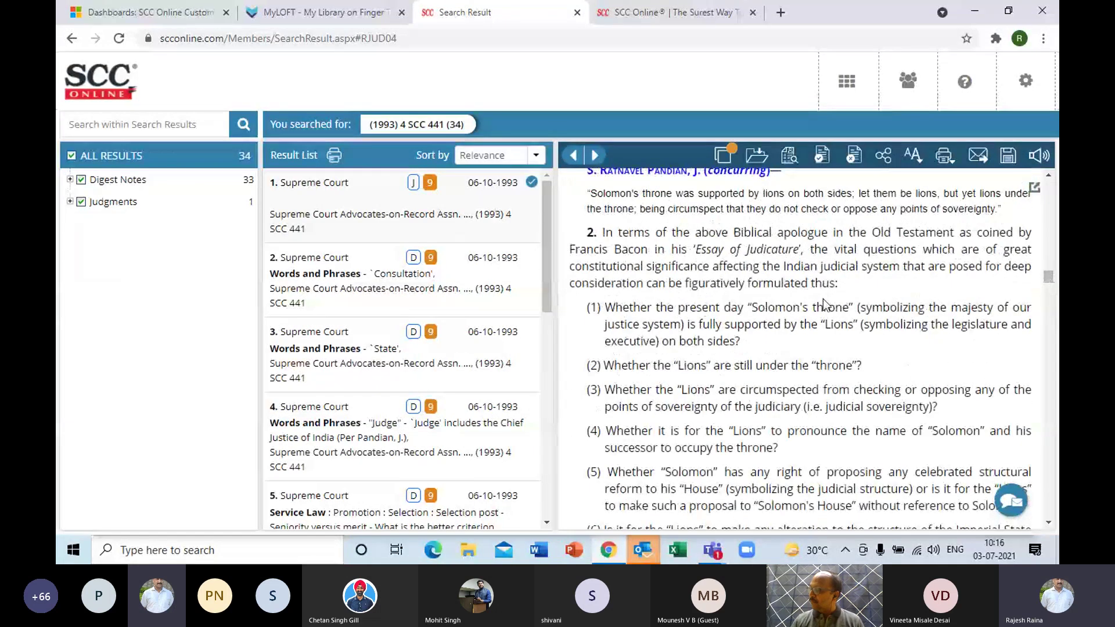
scroll(823, 300, "up", 3)
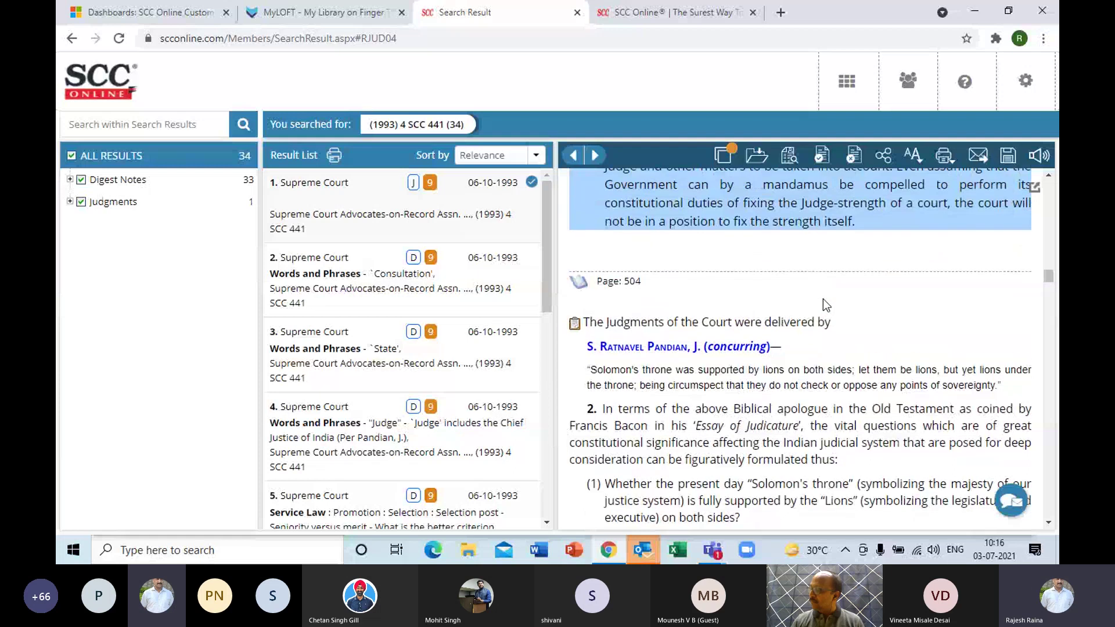
scroll(823, 304, "down", 1)
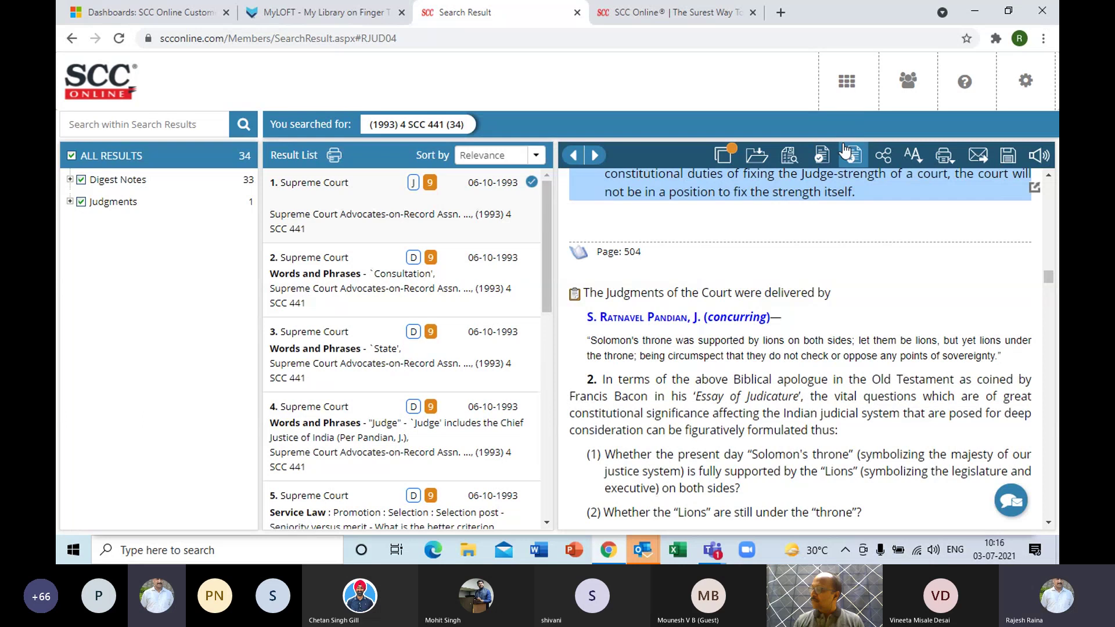
Step: Open Find Case Law by Section and find Central Acts with "contract act" in the title
left_click(845, 90)
left_click(399, 236)
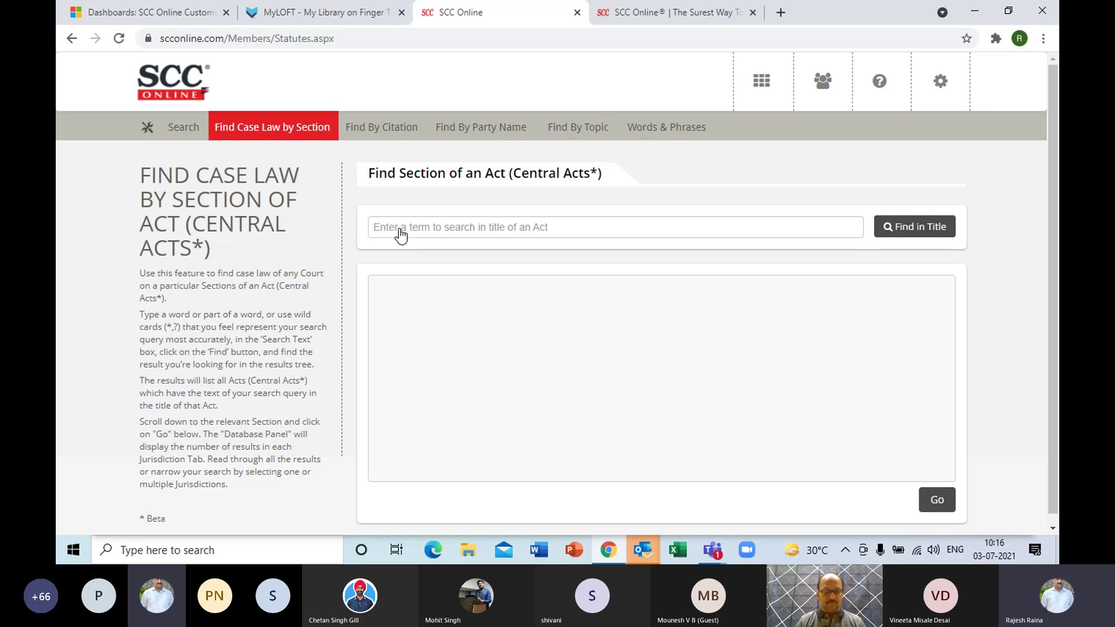
left_click(400, 228)
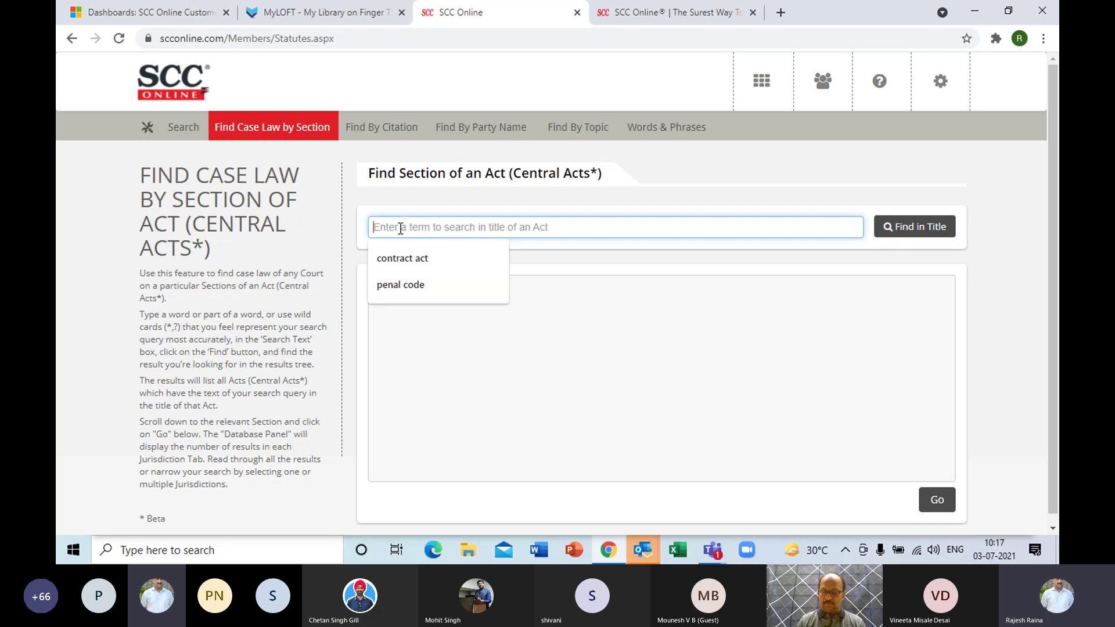
left_click(426, 256)
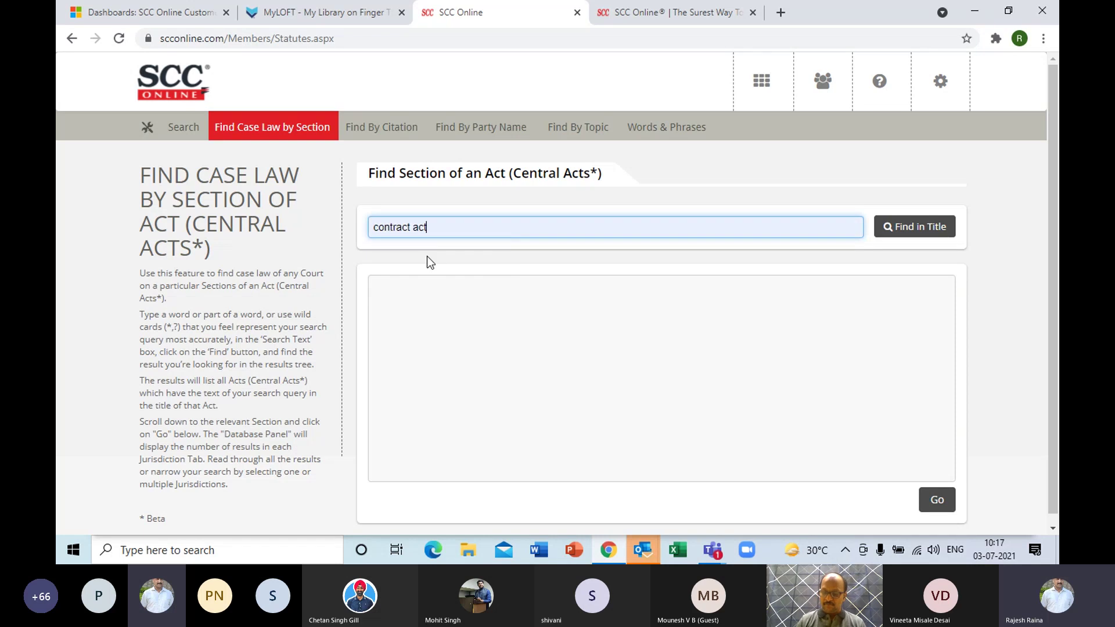
left_click(915, 228)
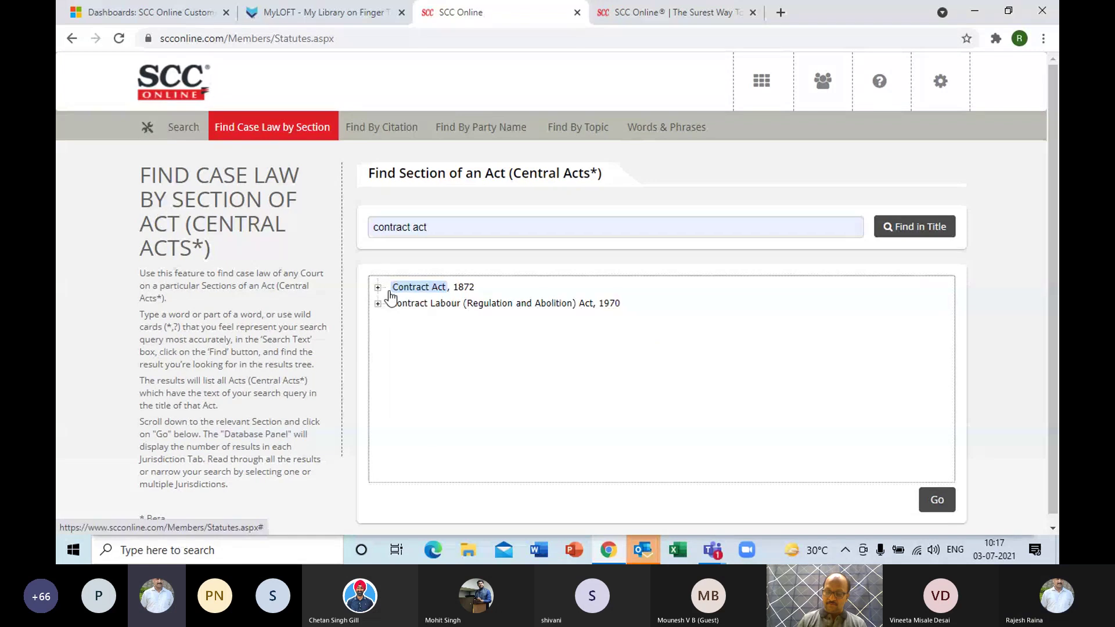
Step: Expand the Contract Act, 1872, select Section 17 "Fraud" defined and retrieve its case law
left_click(378, 288)
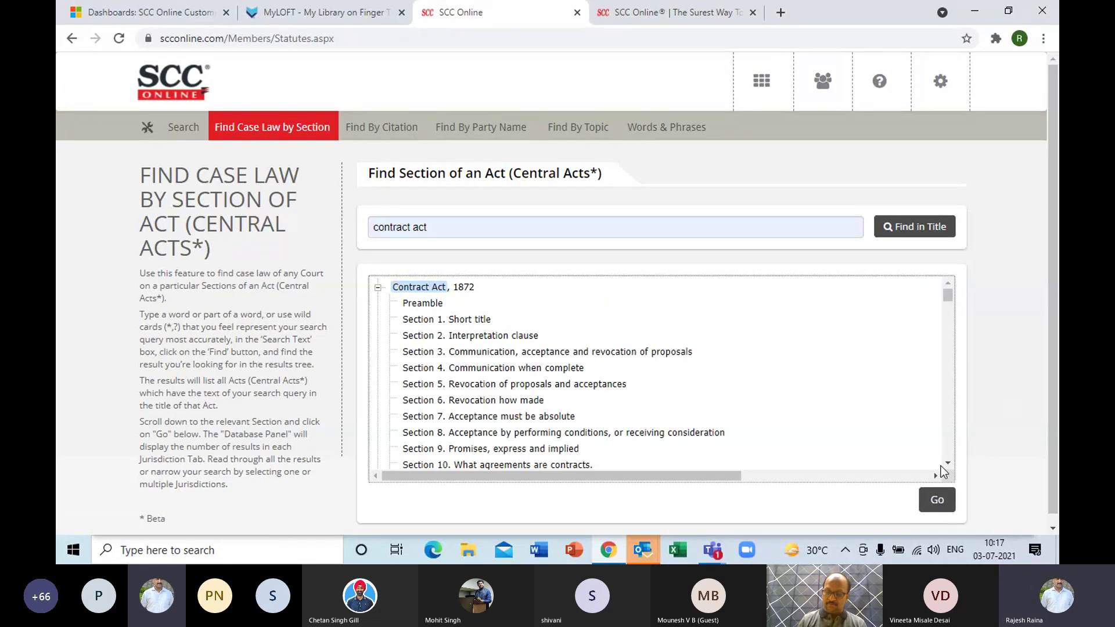
scroll(948, 469, "down", 3)
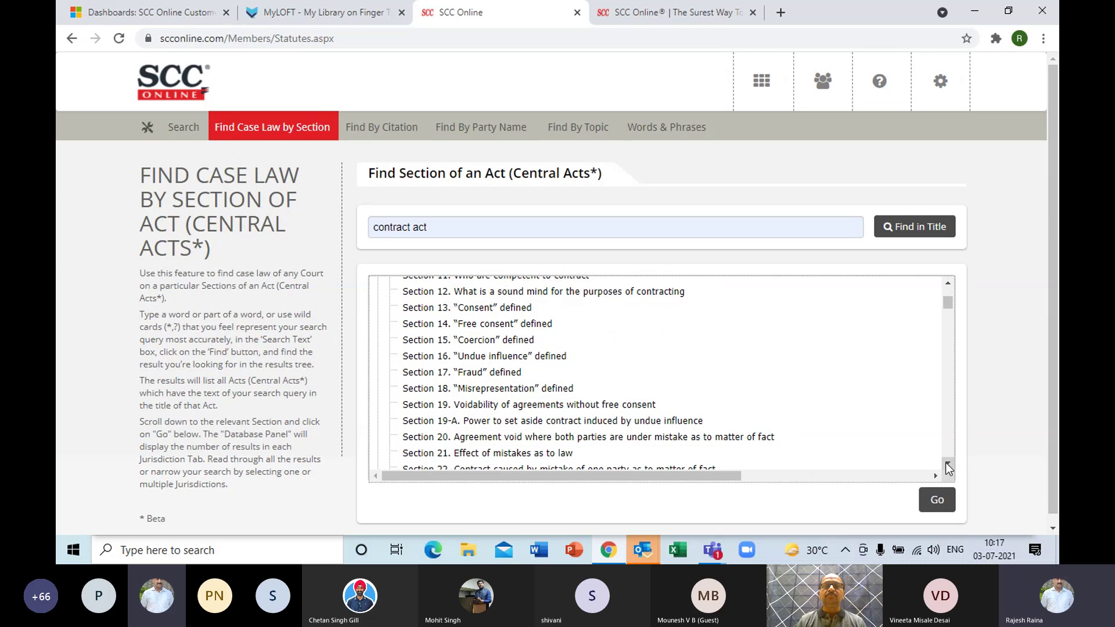
left_click(488, 372)
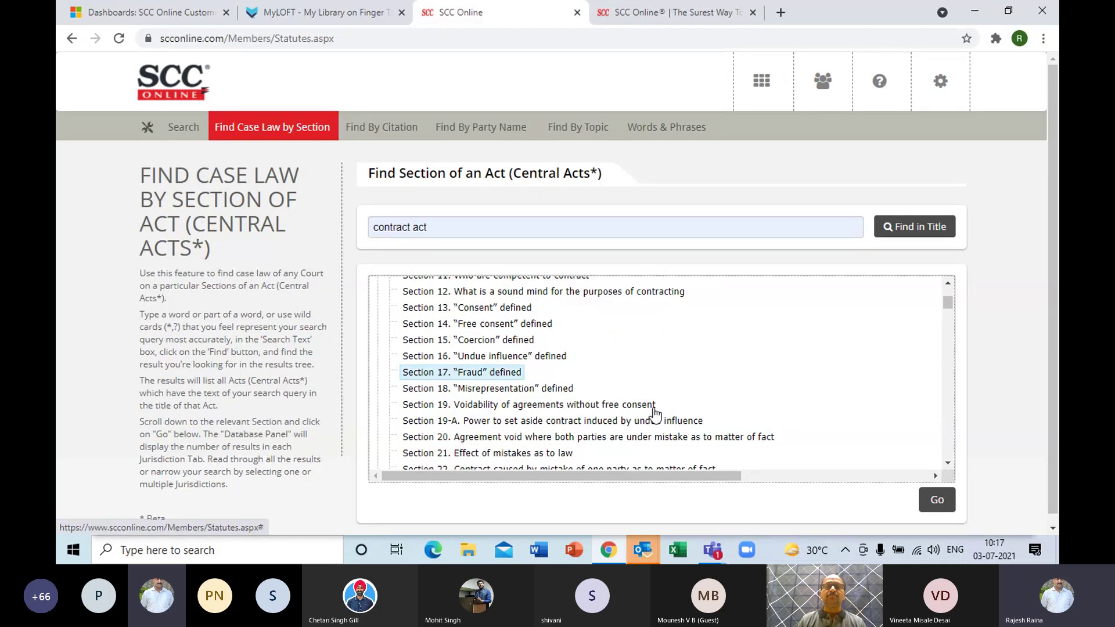
left_click(948, 510)
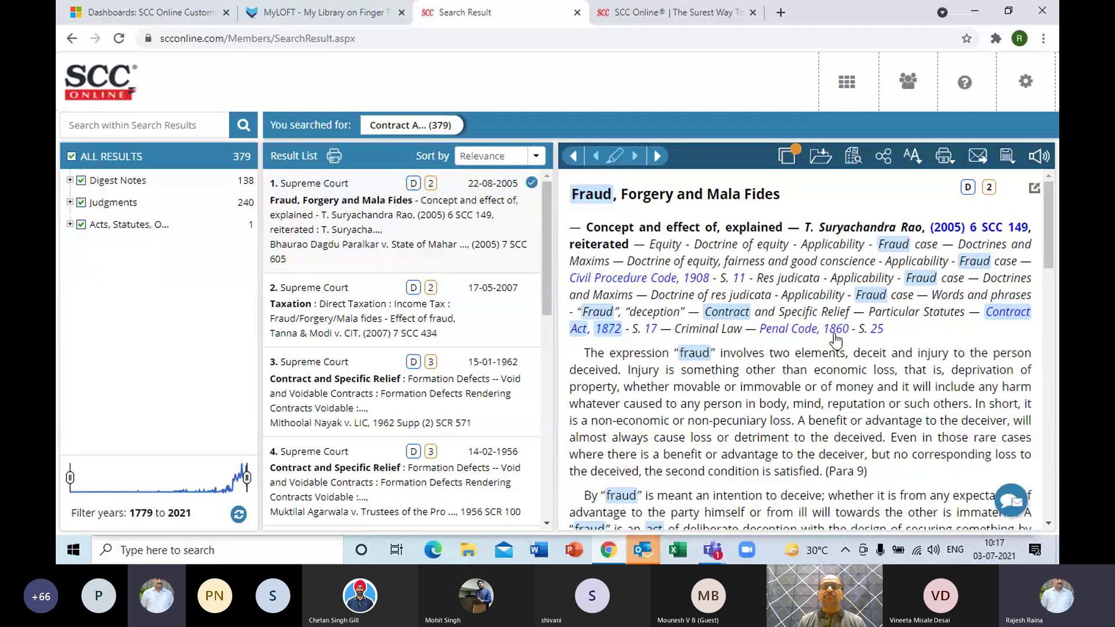
Step: Open Word Search and enter the search terms "penal 420 negotiable 138"
left_click(850, 88)
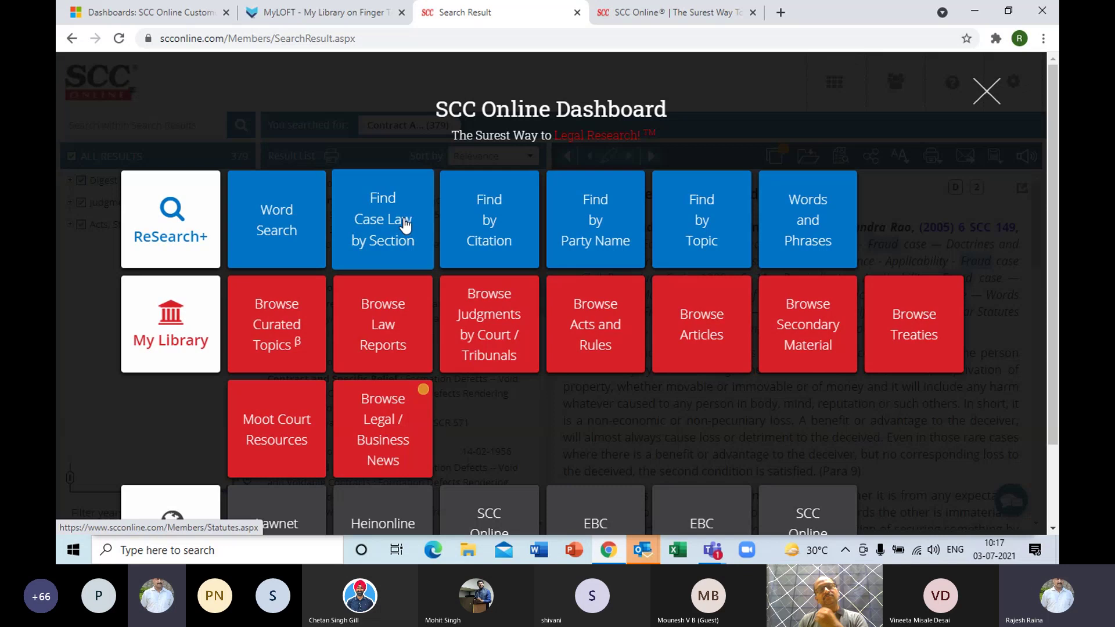
left_click(284, 239)
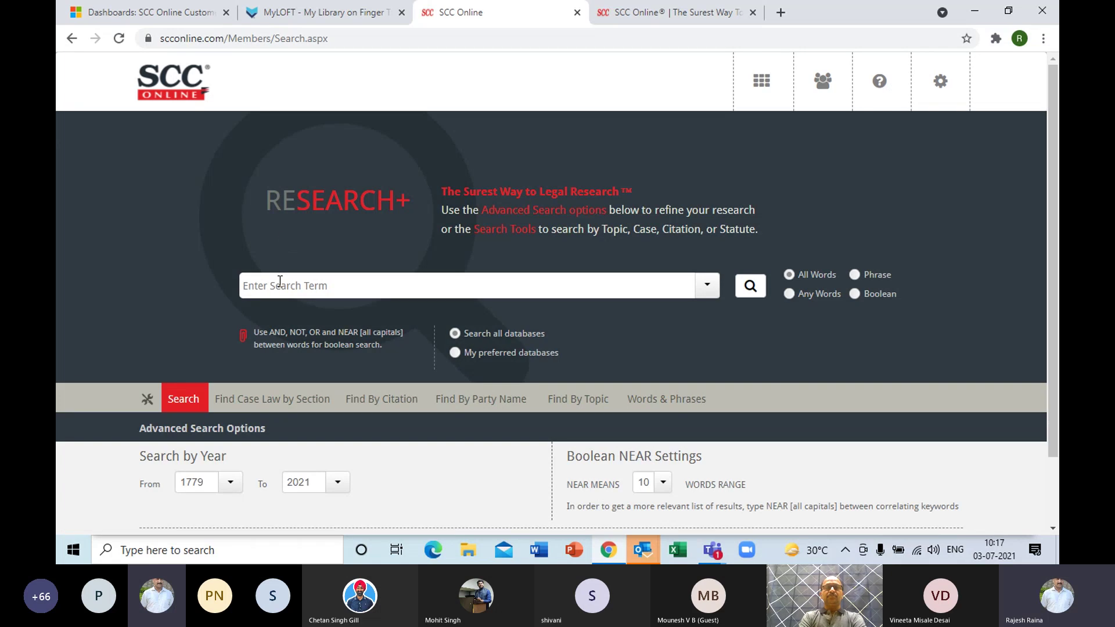
left_click(280, 281)
type("penal 42")
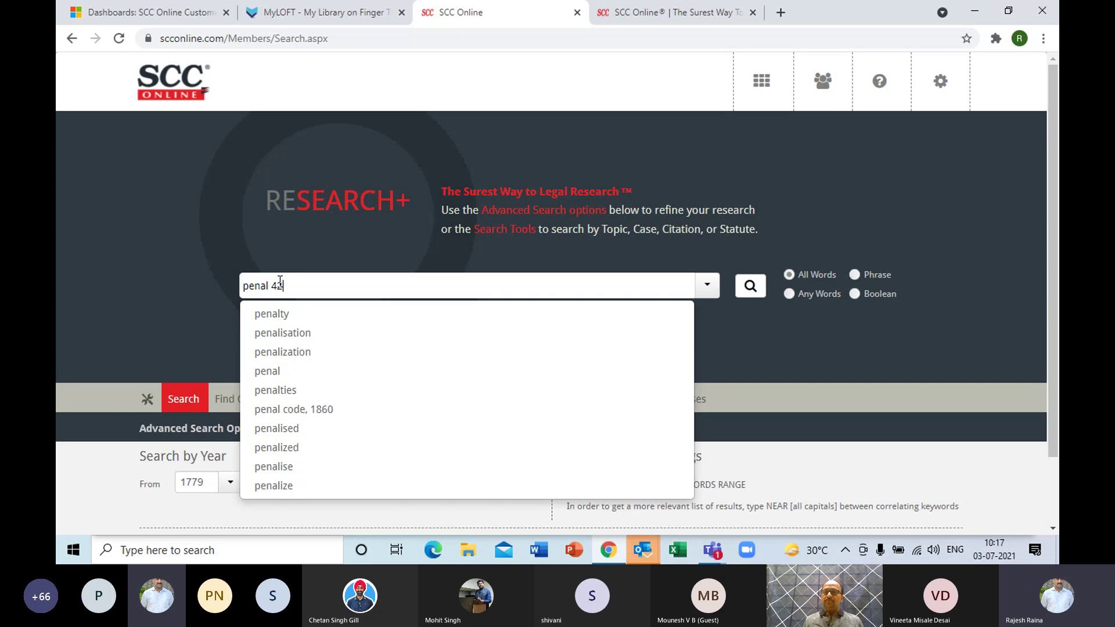
type("0")
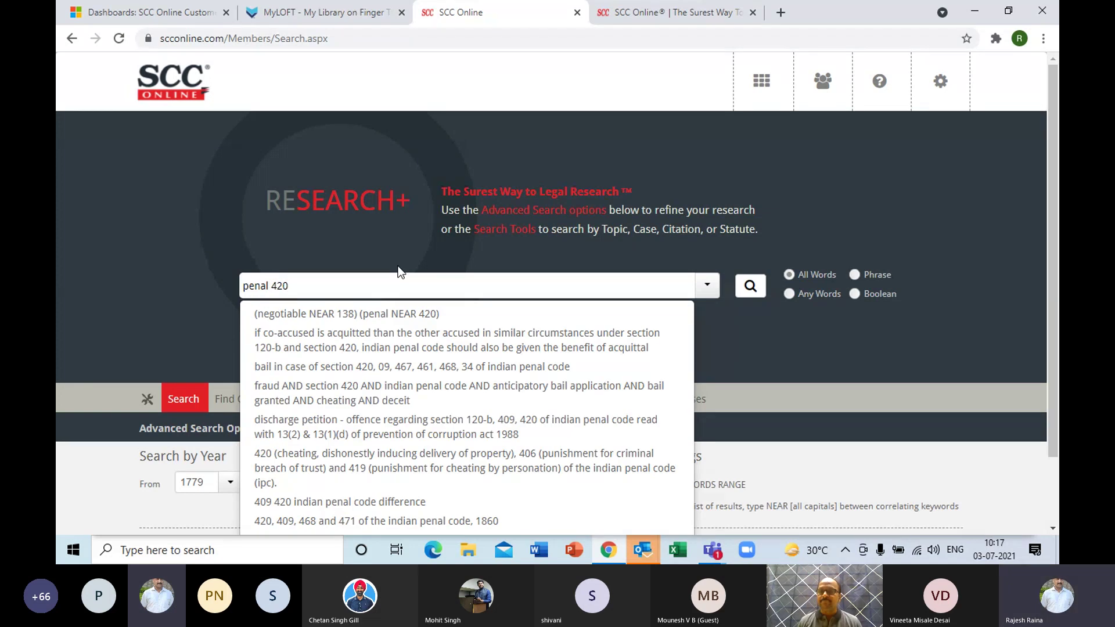
type(" negotia")
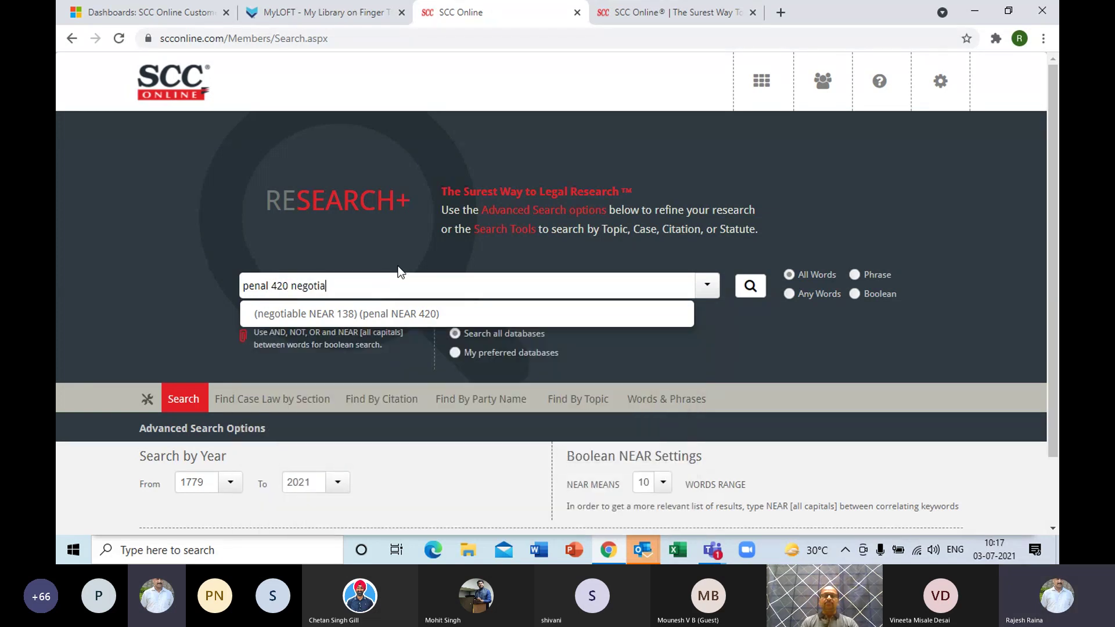
type("ble 138")
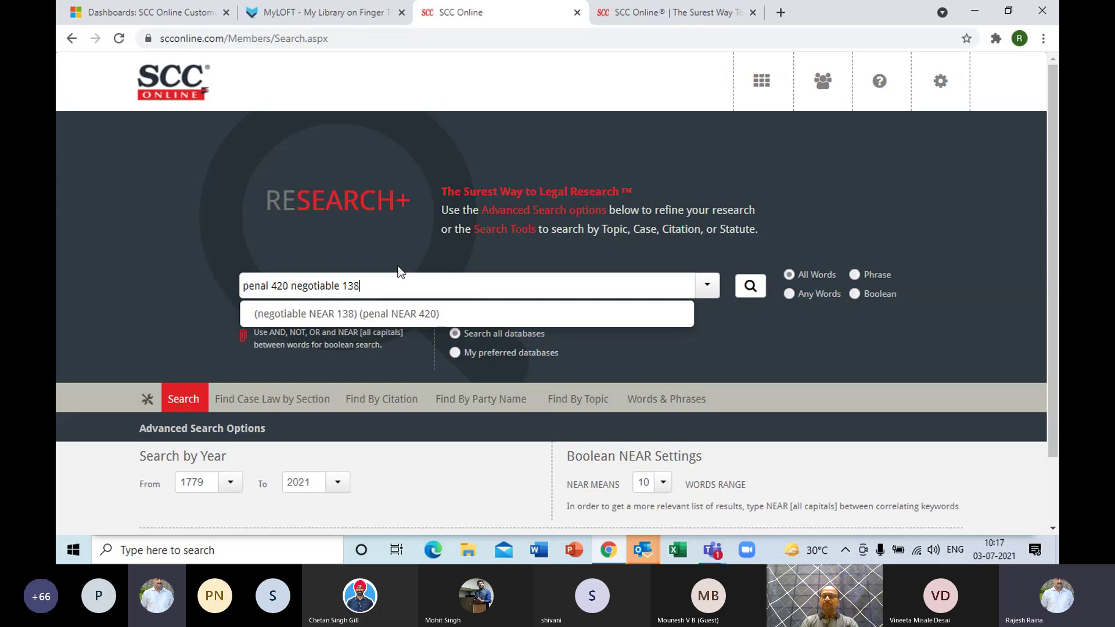
left_click(395, 242)
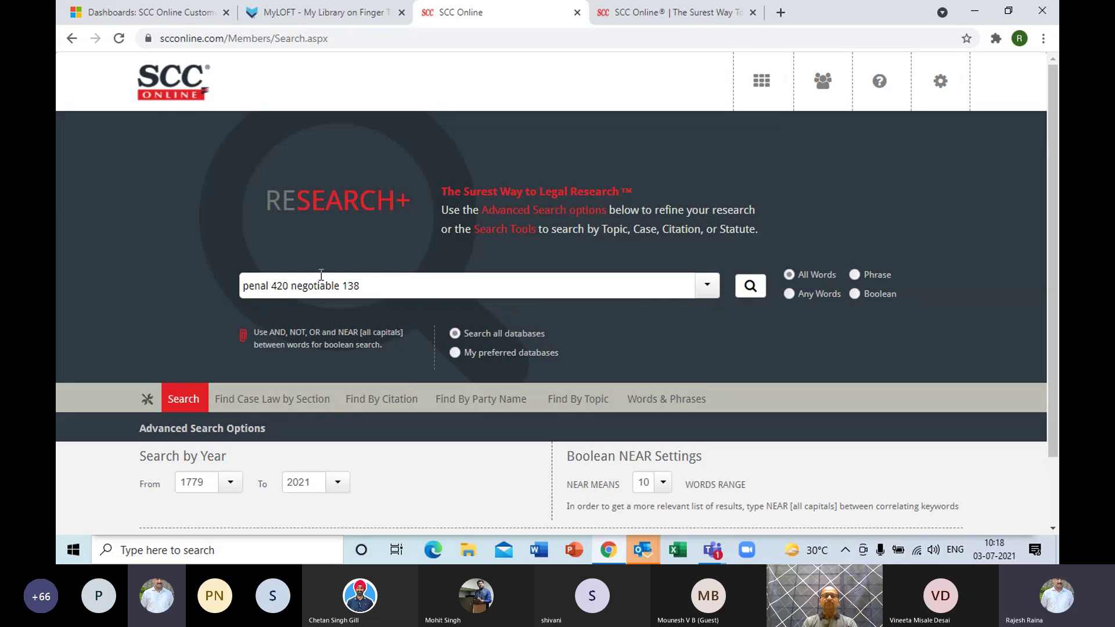
Step: Insert the NEAR operator between all the terms so the query reads "penal NEAR 420 NEAR negotiable NEAR 138"
key("ctrl+plus")
key("ctrl+plus")
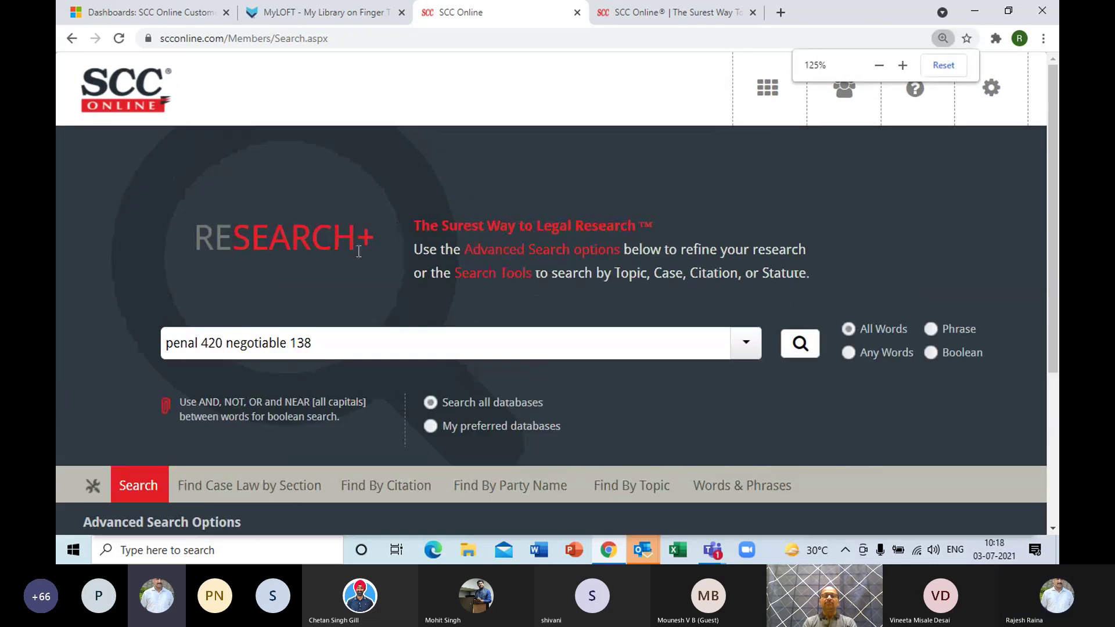
left_click(199, 343)
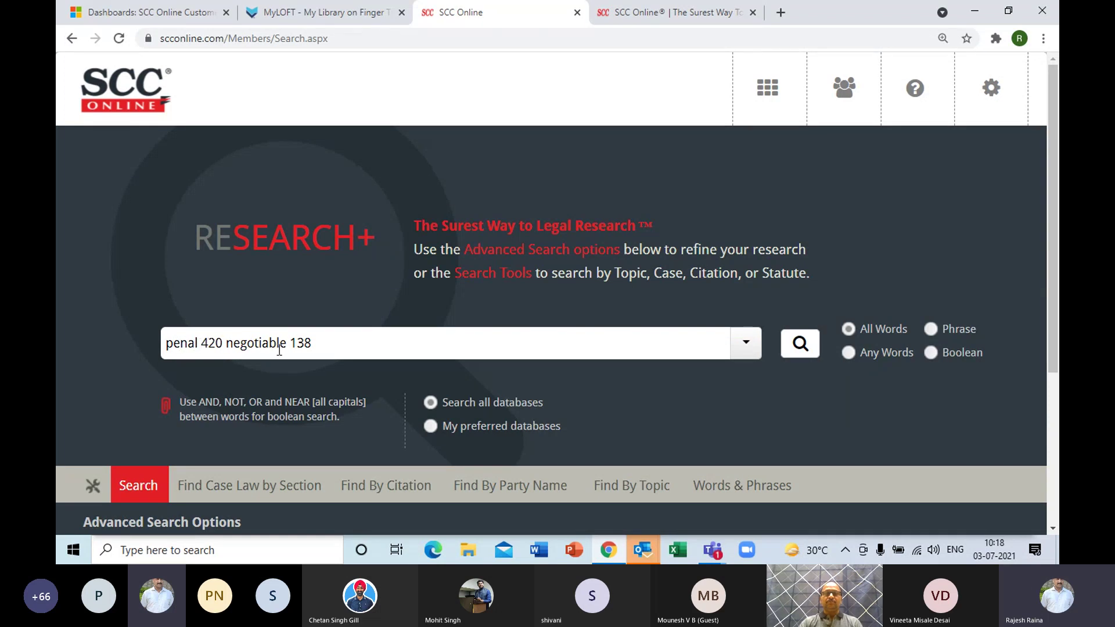
type("NEAR 420")
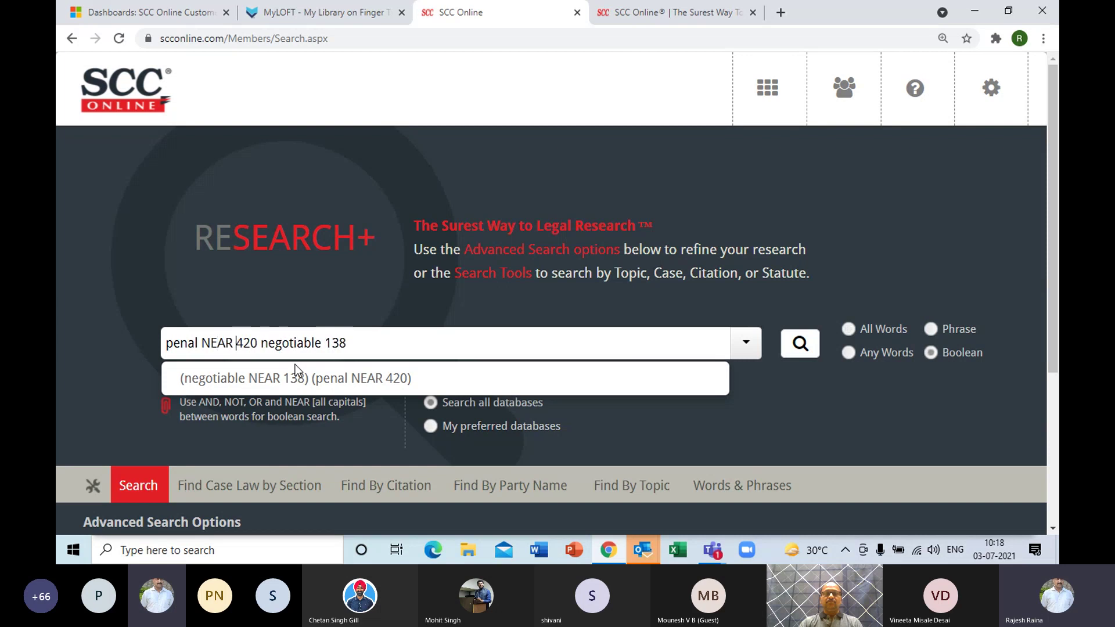
type(" NEAR")
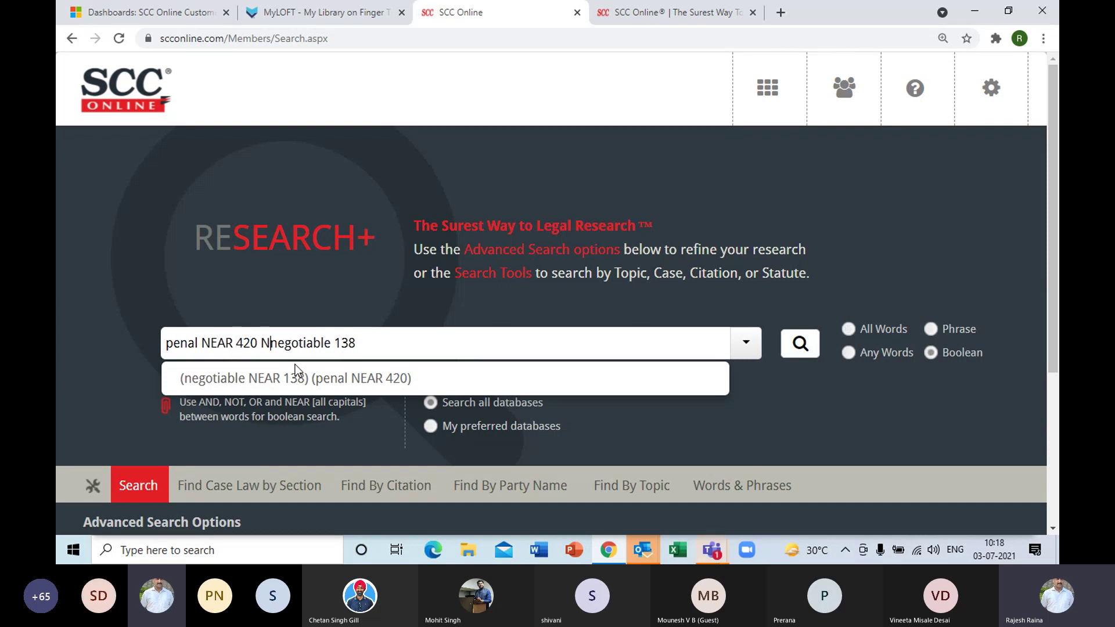
key("Right")
key("Right")
key("Right")
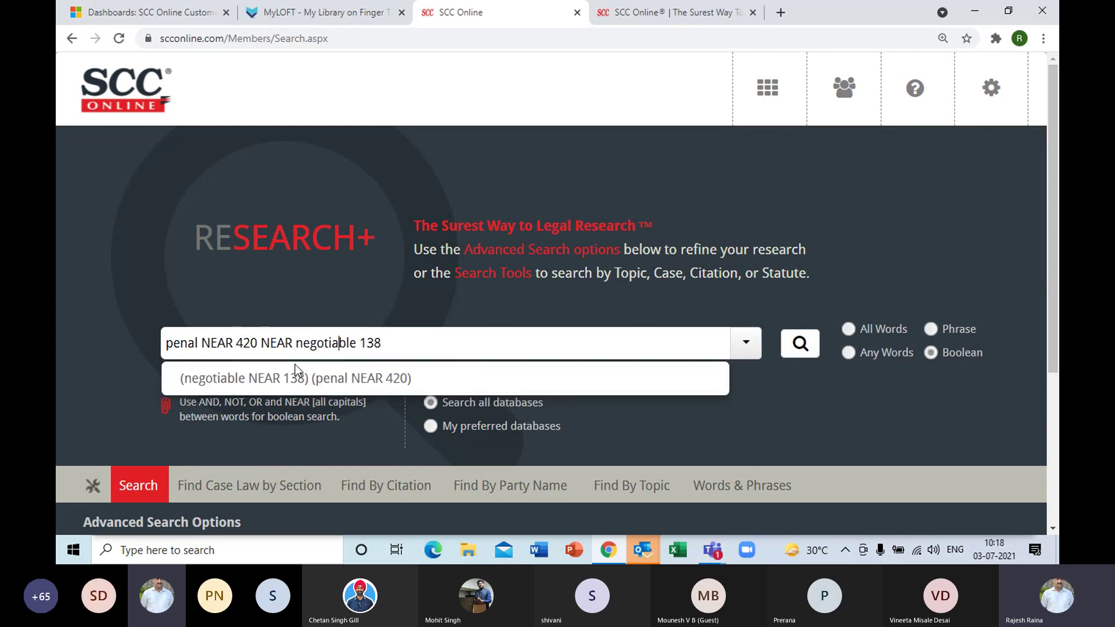
type("NEAR")
left_click(343, 305)
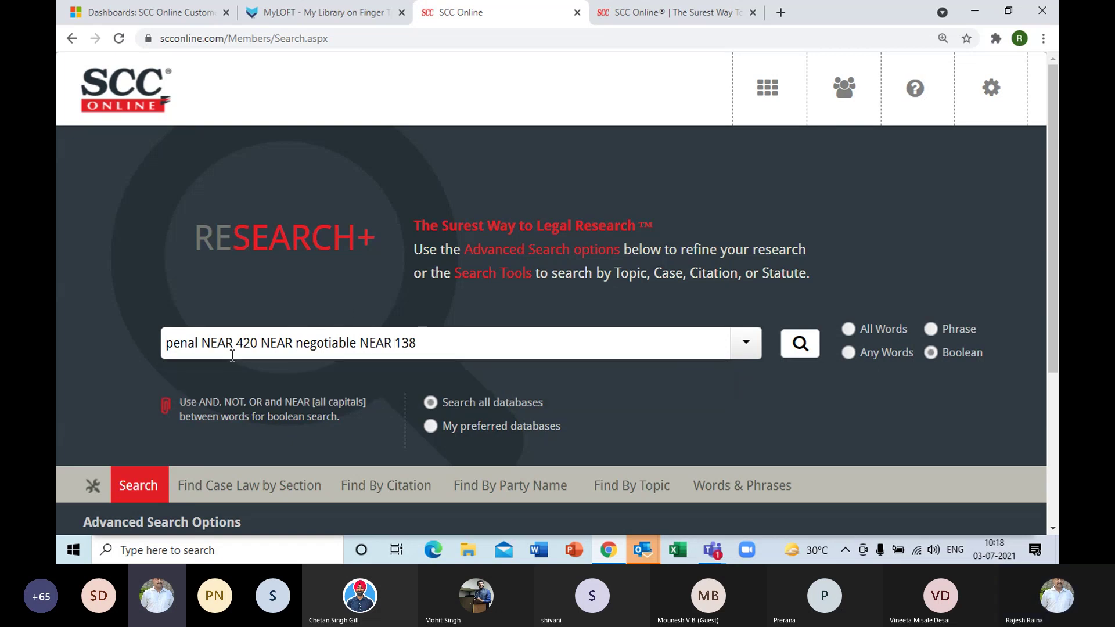
Step: Review the word-range choices in the Boolean NEAR settings and run the penal and negotiable query across all databases
left_click(199, 349)
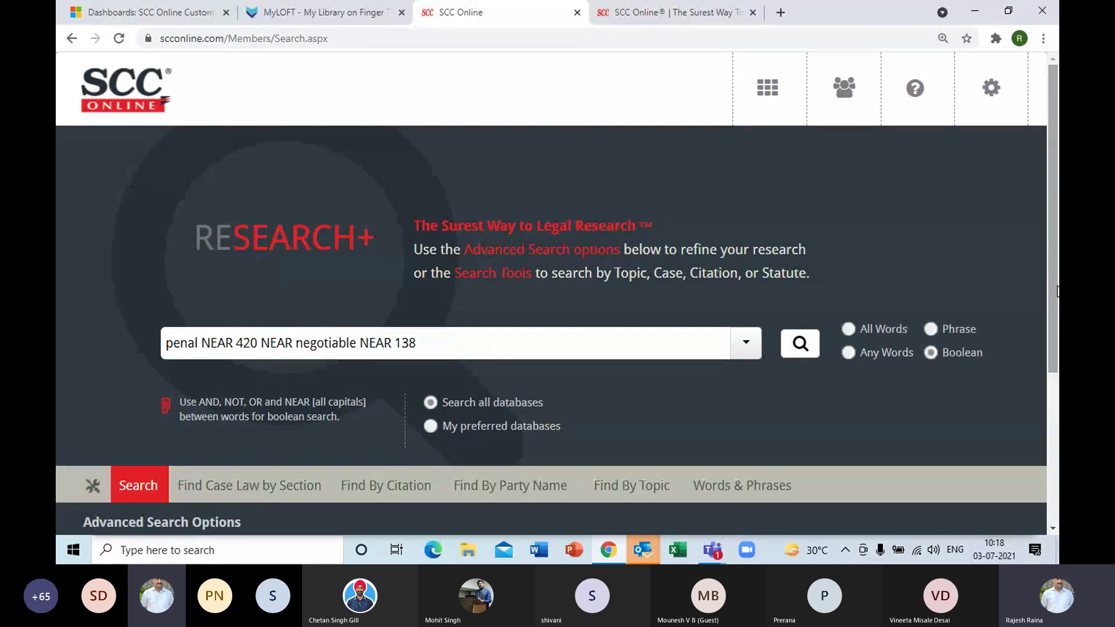
left_click_drag(1052, 283, 1052, 289)
left_click_drag(1056, 337, 1056, 507)
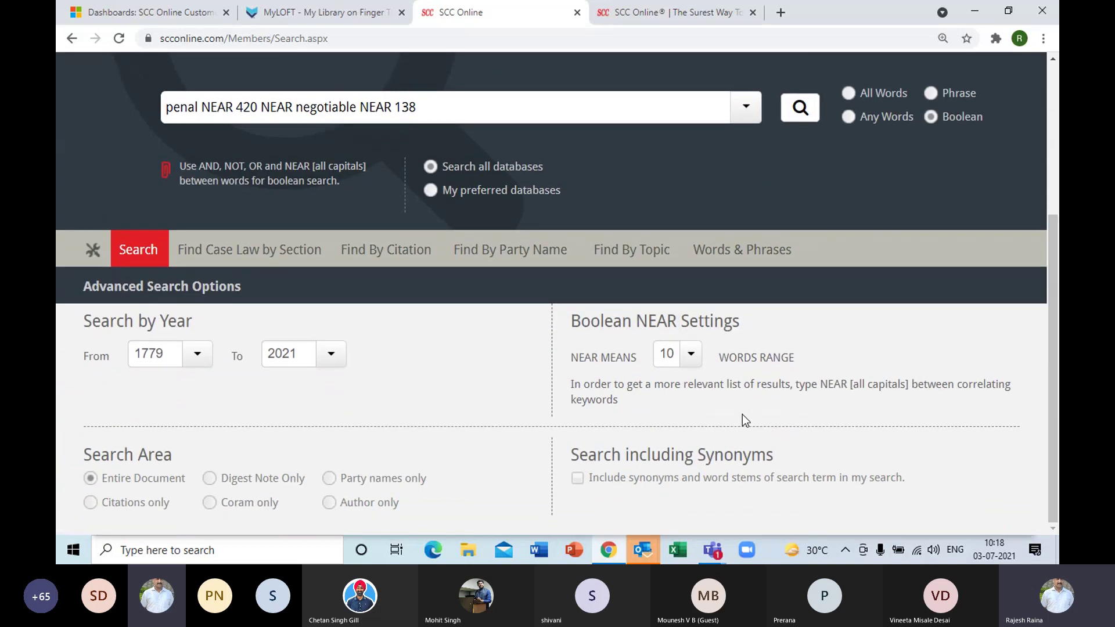
left_click(691, 359)
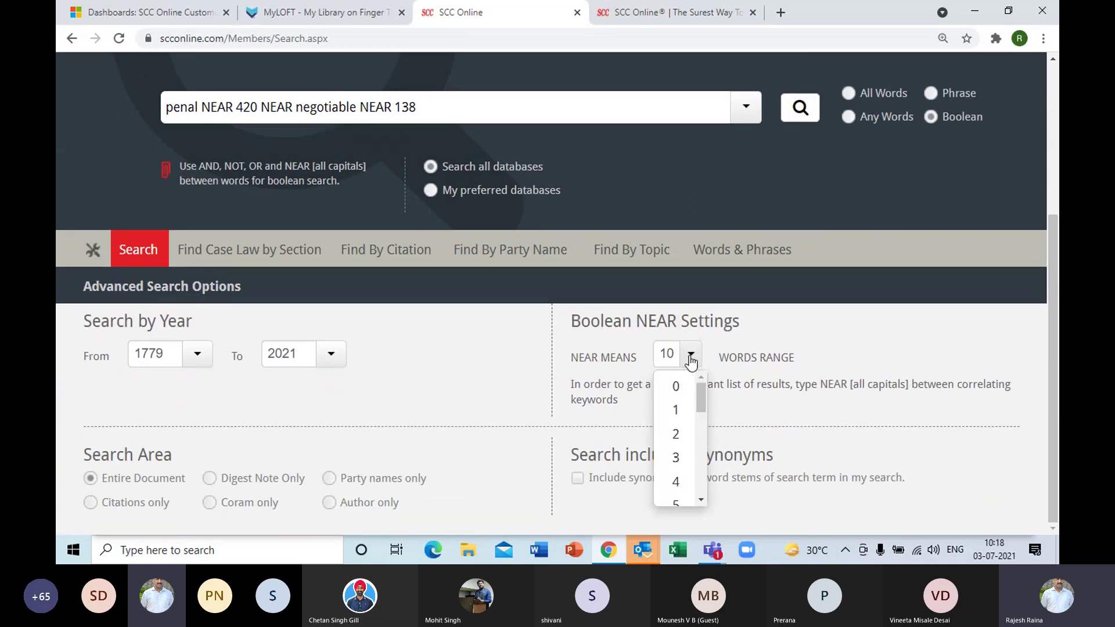
mouse_move(701, 395)
left_mouse_down()
mouse_move(706, 498)
mouse_move(705, 389)
left_mouse_up()
left_click(805, 342)
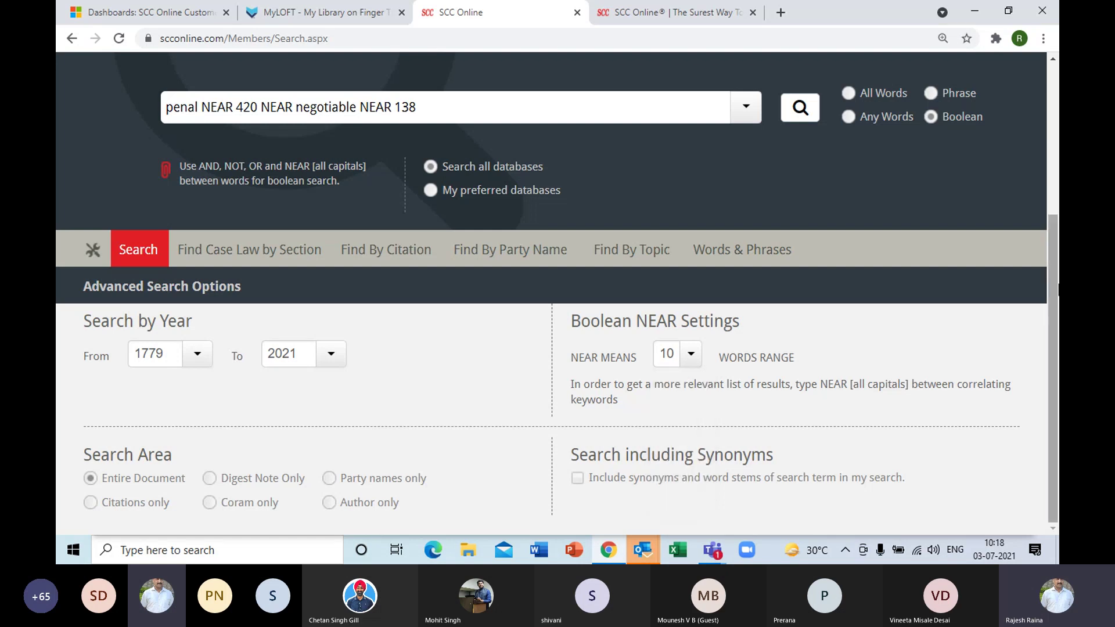
left_click_drag(1051, 280, 1052, 225)
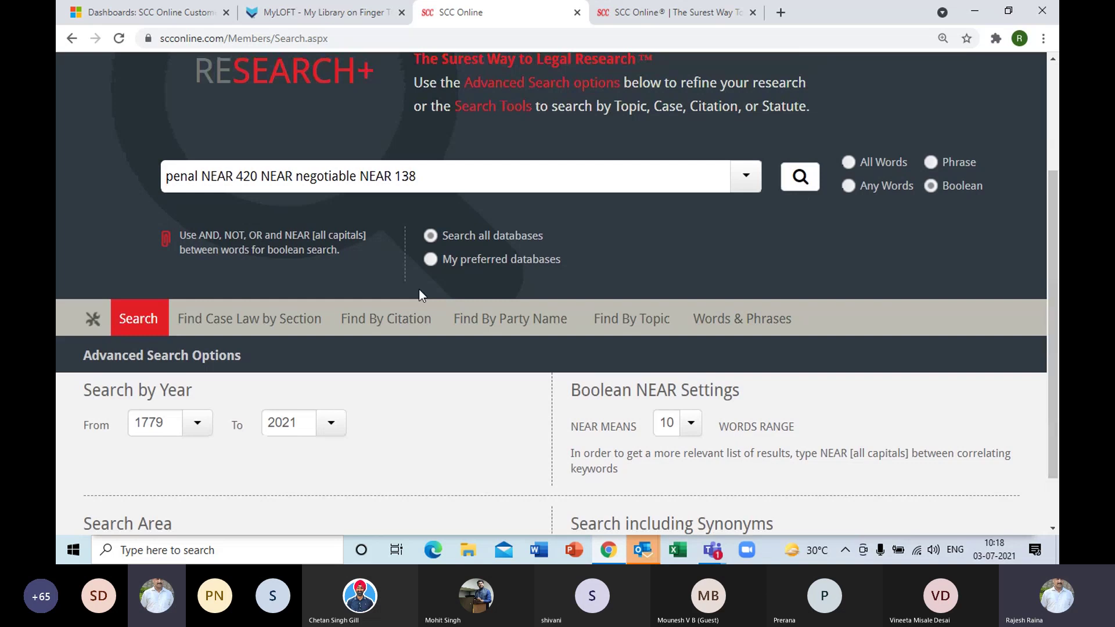
left_click(236, 182)
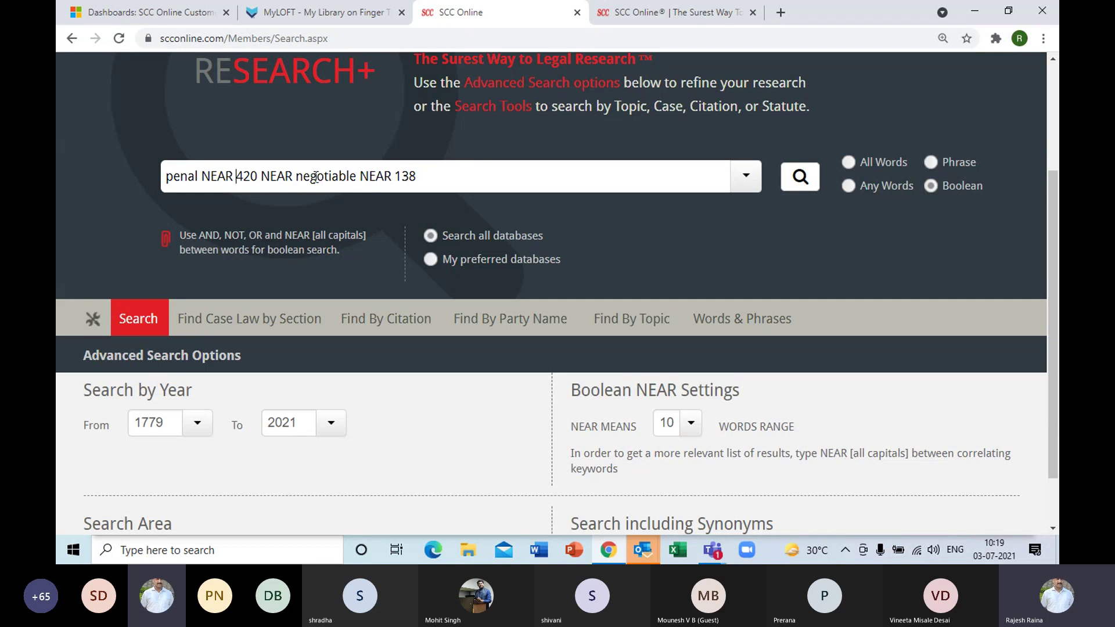
left_click(799, 187)
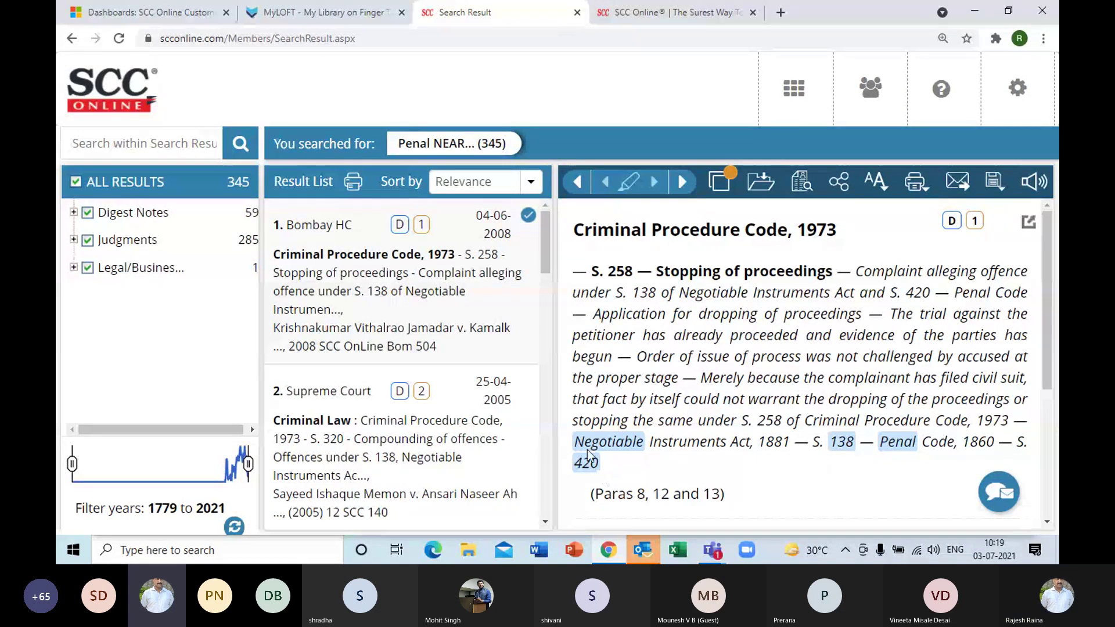
Step: Start a new word search and run the Boolean query "cancellation NEAR appointment" across all databases
left_click(794, 93)
left_click(276, 280)
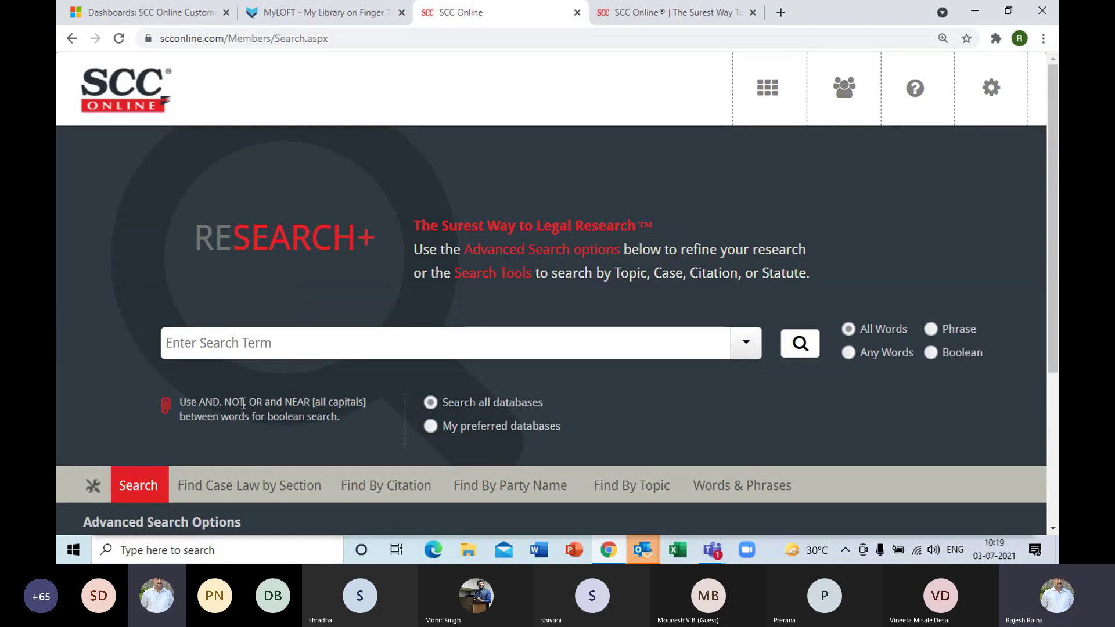
left_click(270, 346)
type("cancellatio")
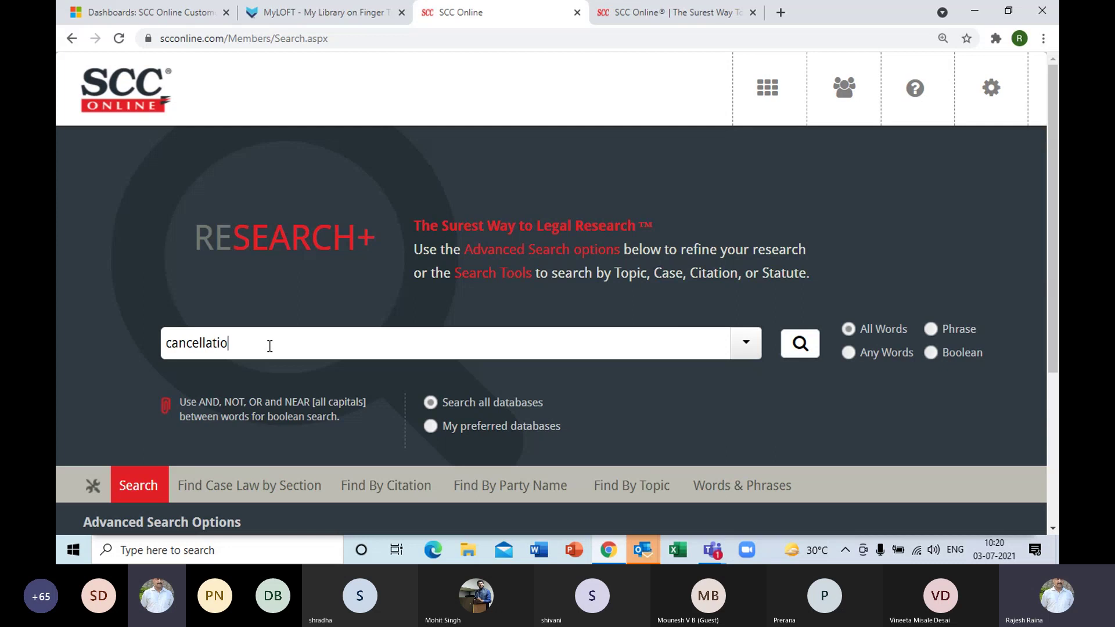
type("n NEAR")
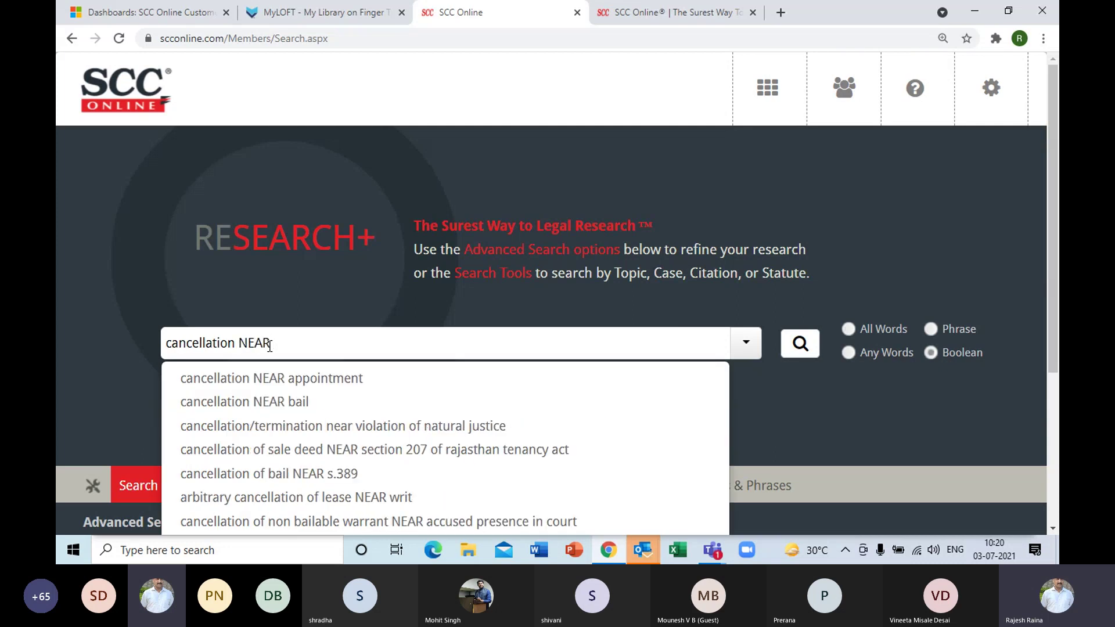
type(" appointmen")
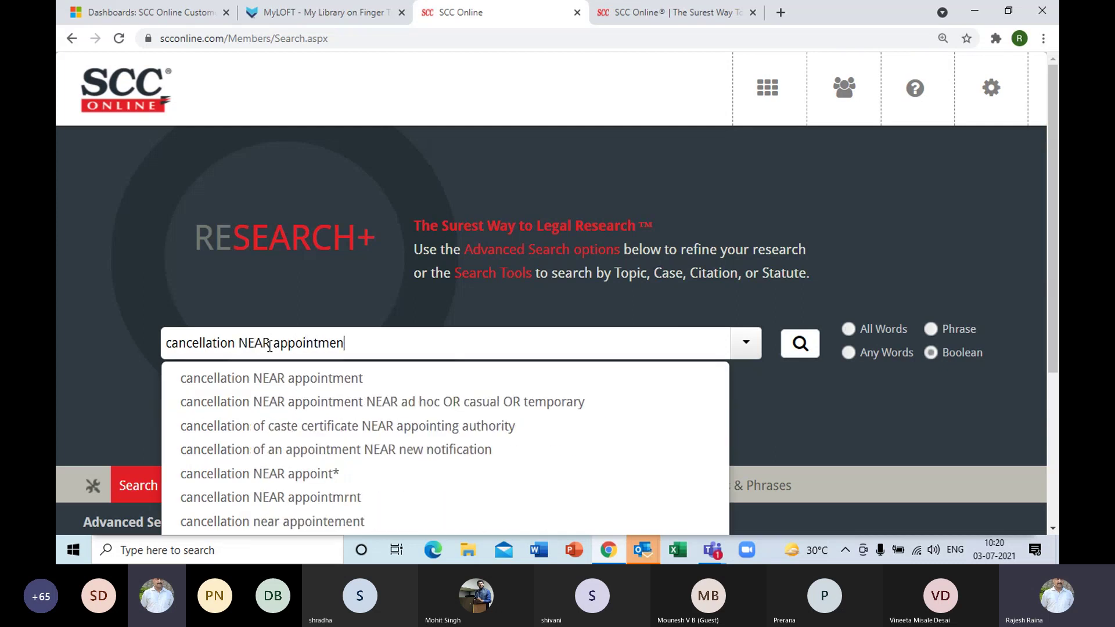
type("t")
left_click(298, 303)
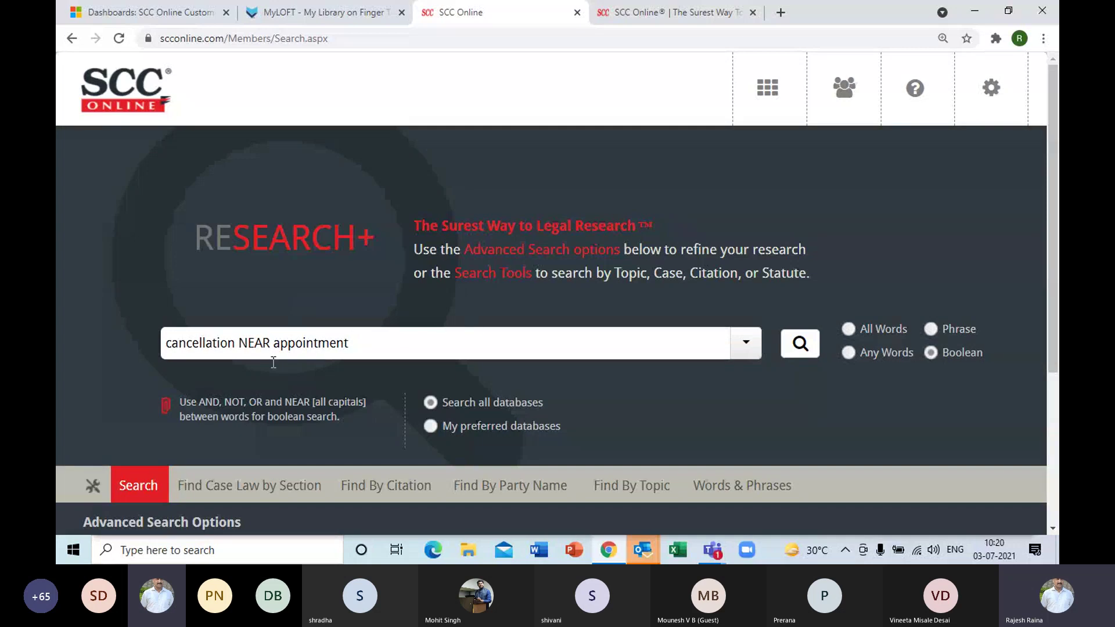
left_click(800, 345)
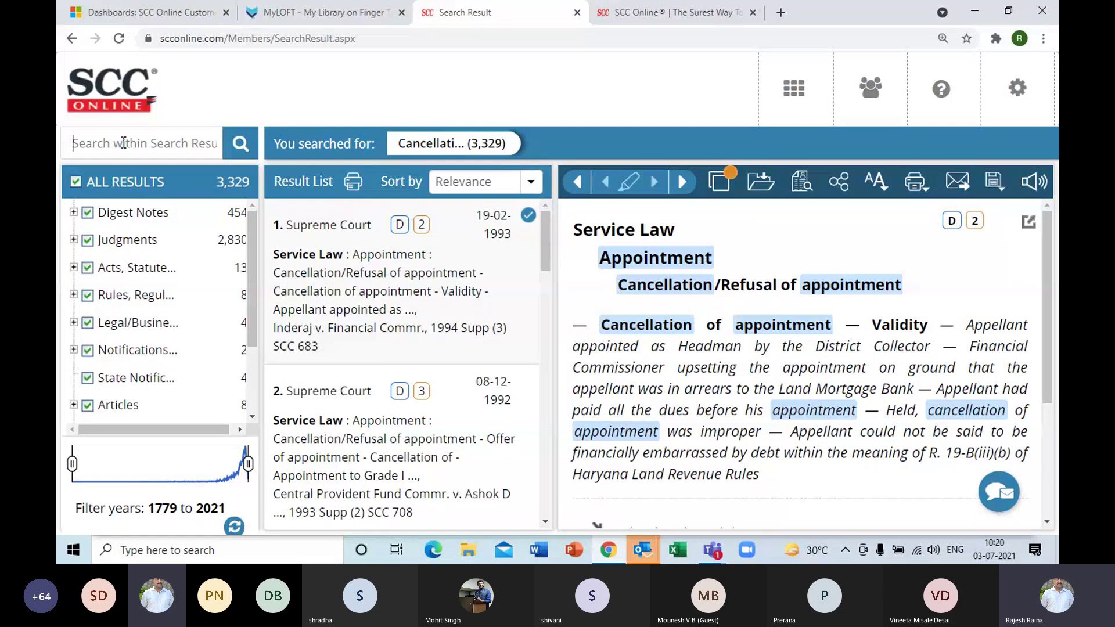
Step: Enter the terms "temporary casual ad hoc" for a search within the cancellation and appointment results
type("te")
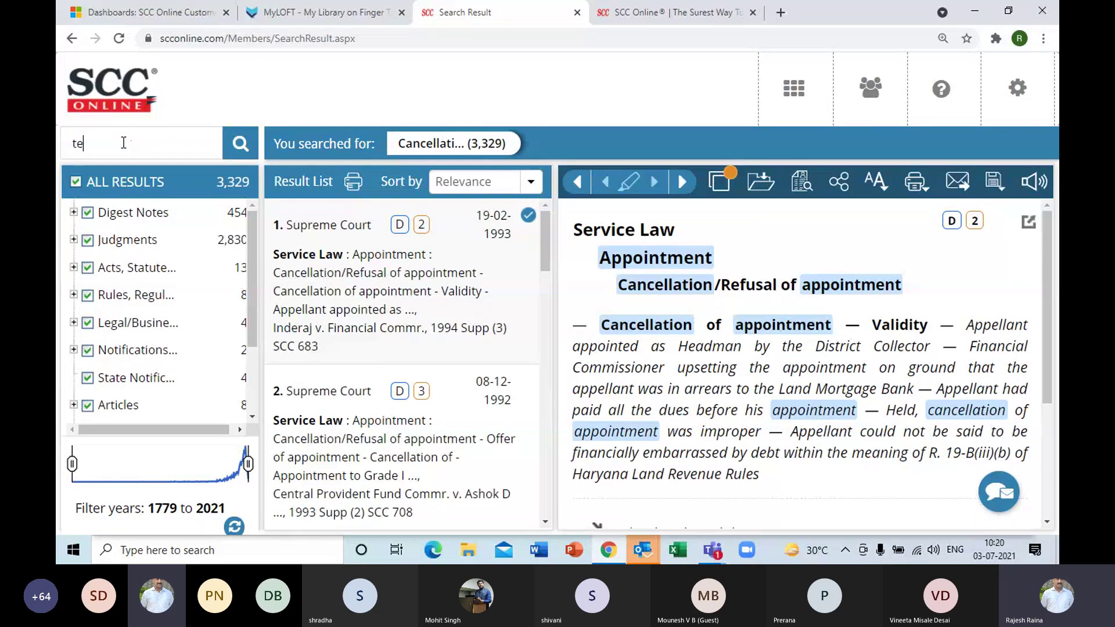
type("mporary")
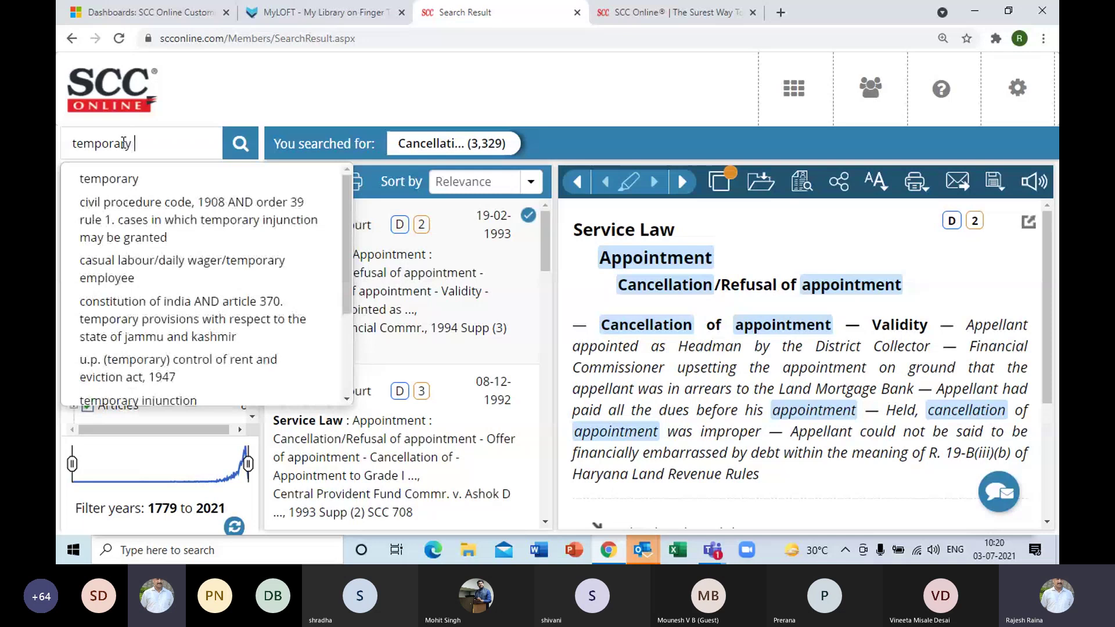
type(" casual ")
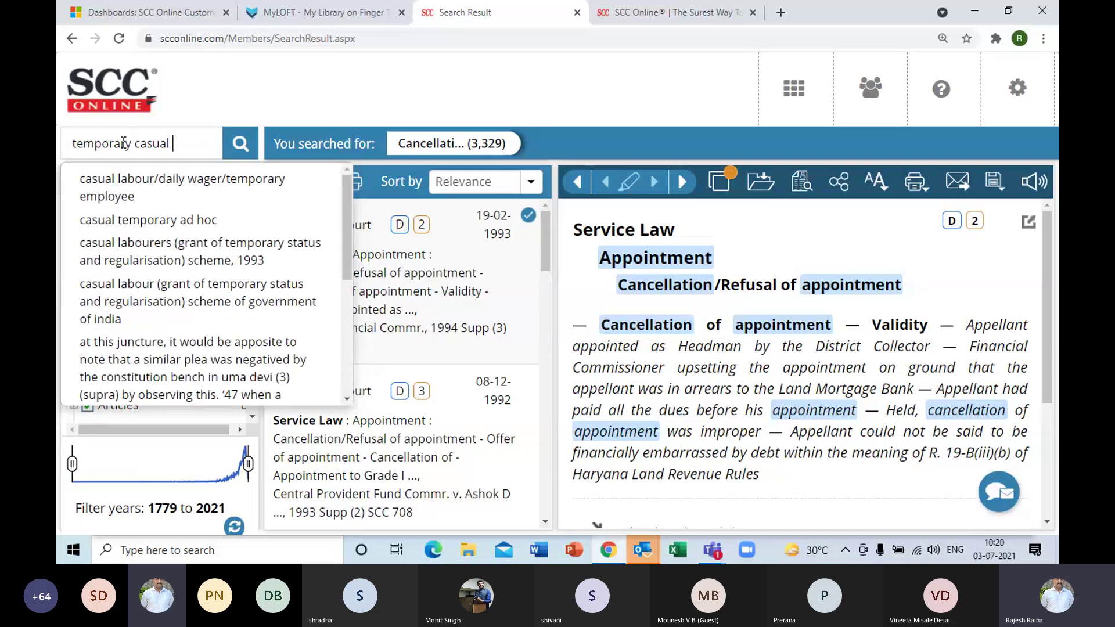
type("ad hoc")
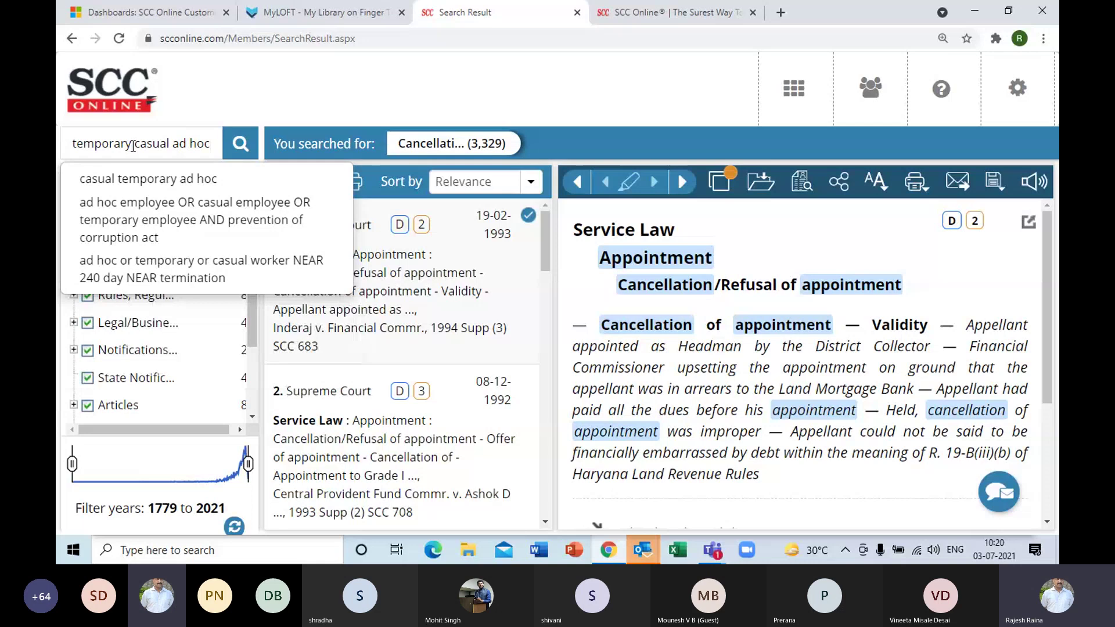
Step: Insert OR between the terms and put ad hoc in quotation marks so the query reads temporary OR casual OR "ad hoc"
left_click(133, 145)
type("OR")
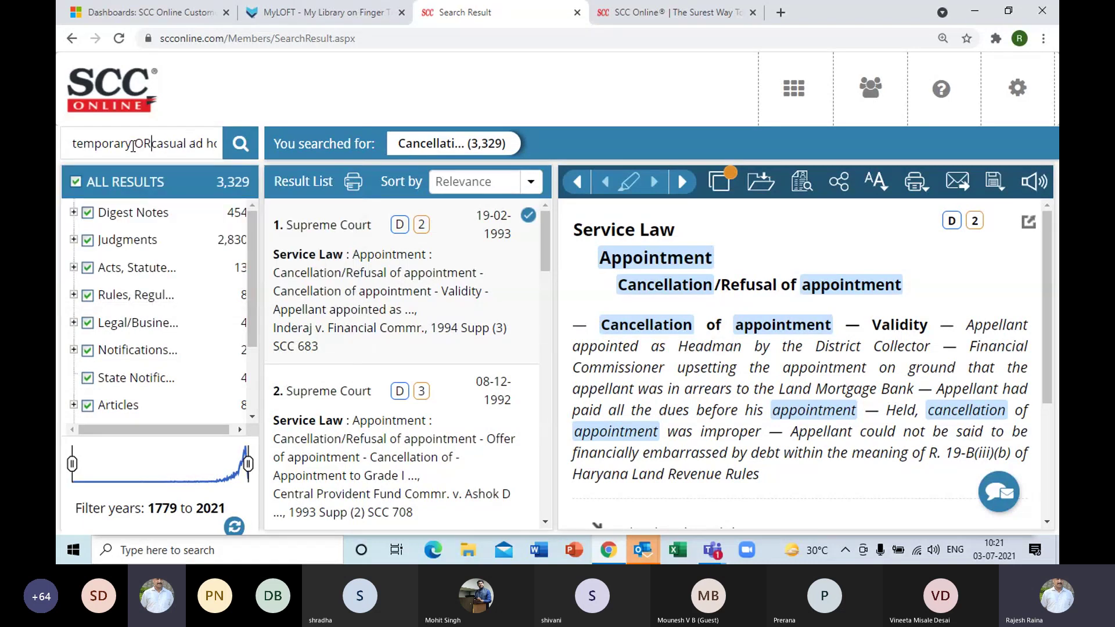
left_click(133, 146)
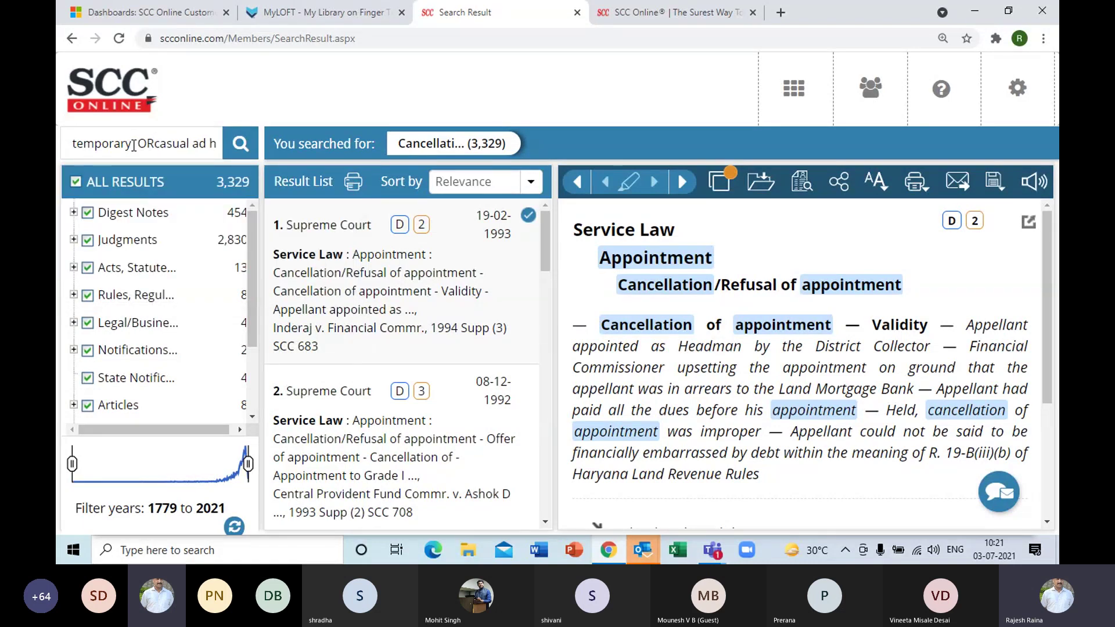
key("Right")
key("Right")
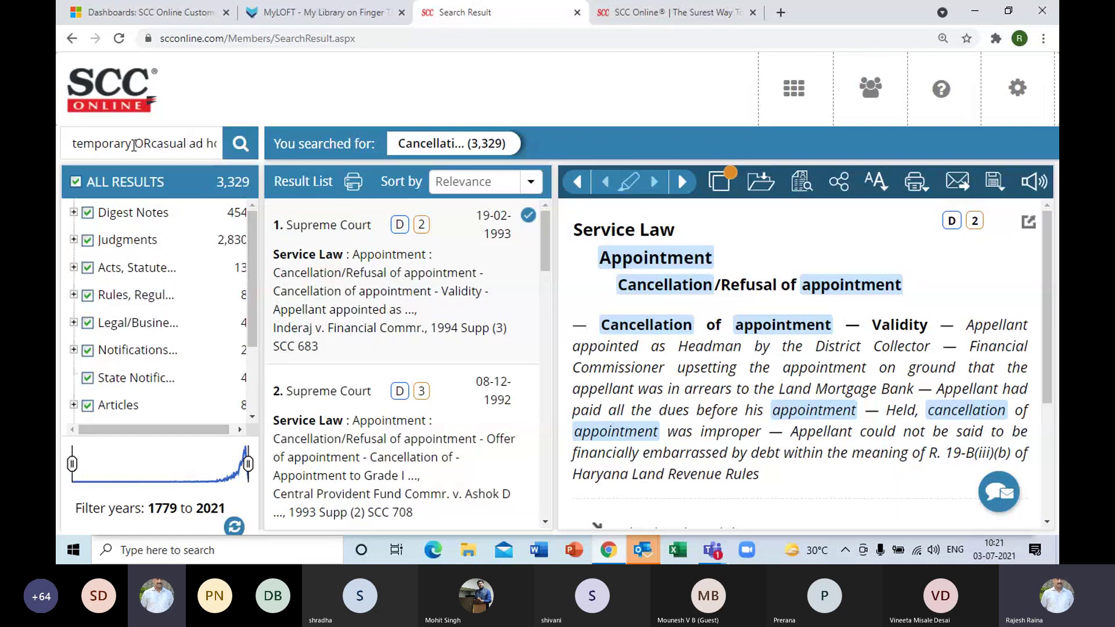
key("Right")
key("Right")
key("Right")
key("Right")
key("Right")
key("Right")
key("Right")
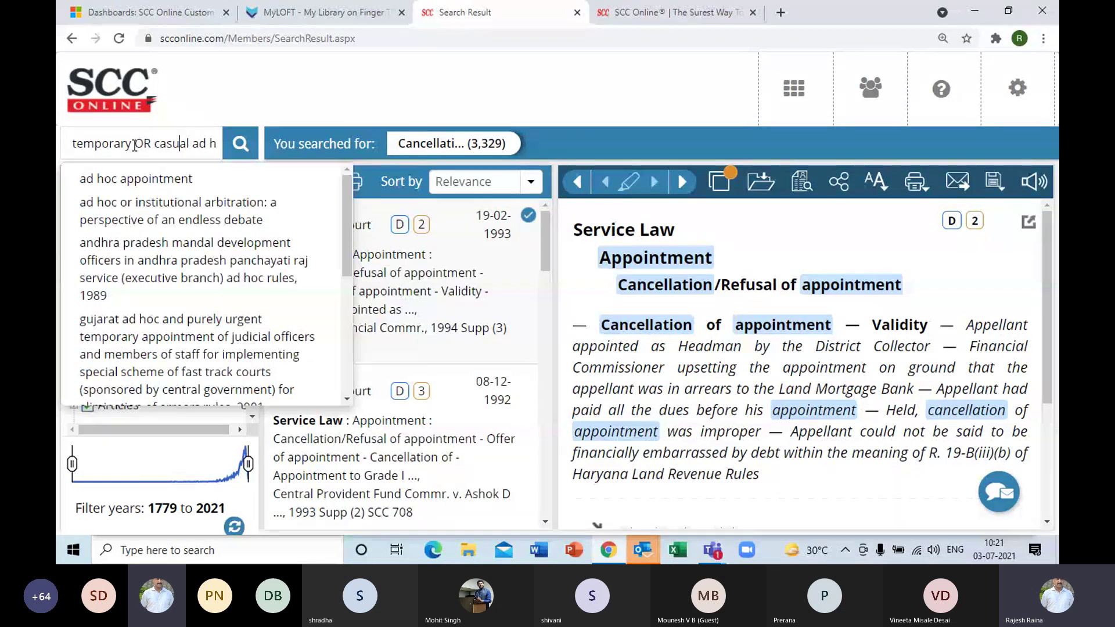
type("OR \"")
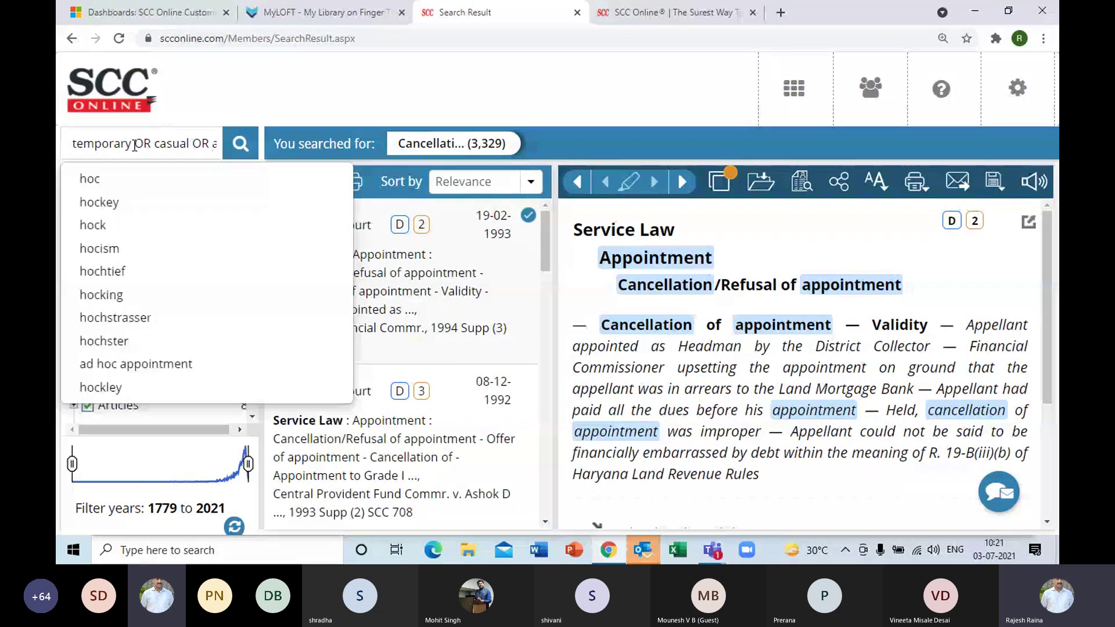
key("Right")
key("Right")
key("Right")
key("Right")
type("oc\"")
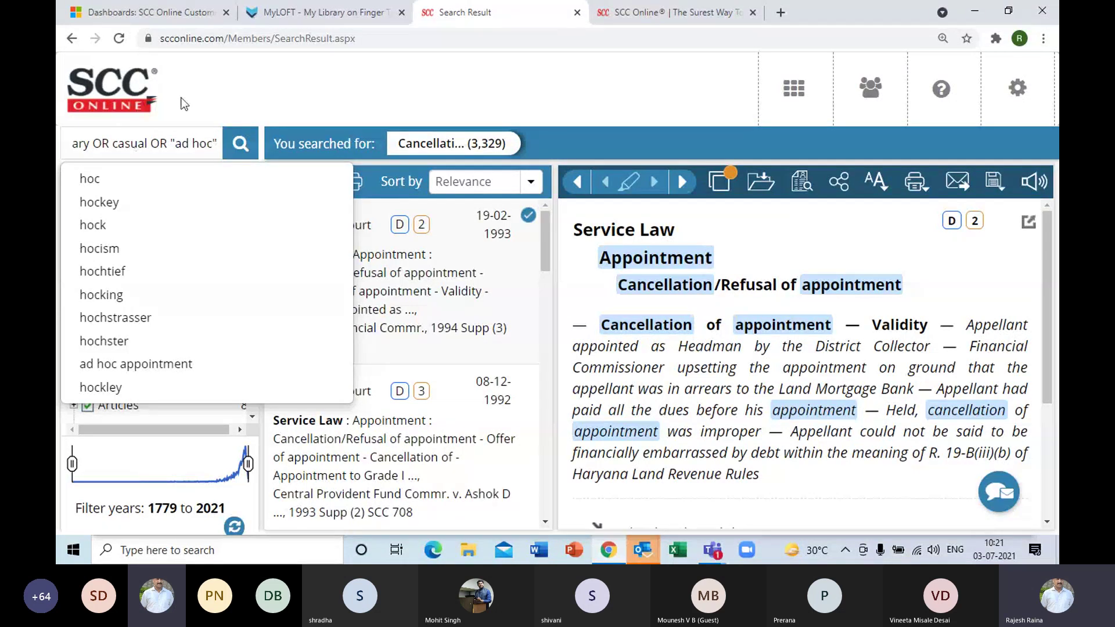
Step: Run the temporary, casual or ad hoc query within the current search results
left_click_drag(185, 100, 164, 134)
left_click(153, 145)
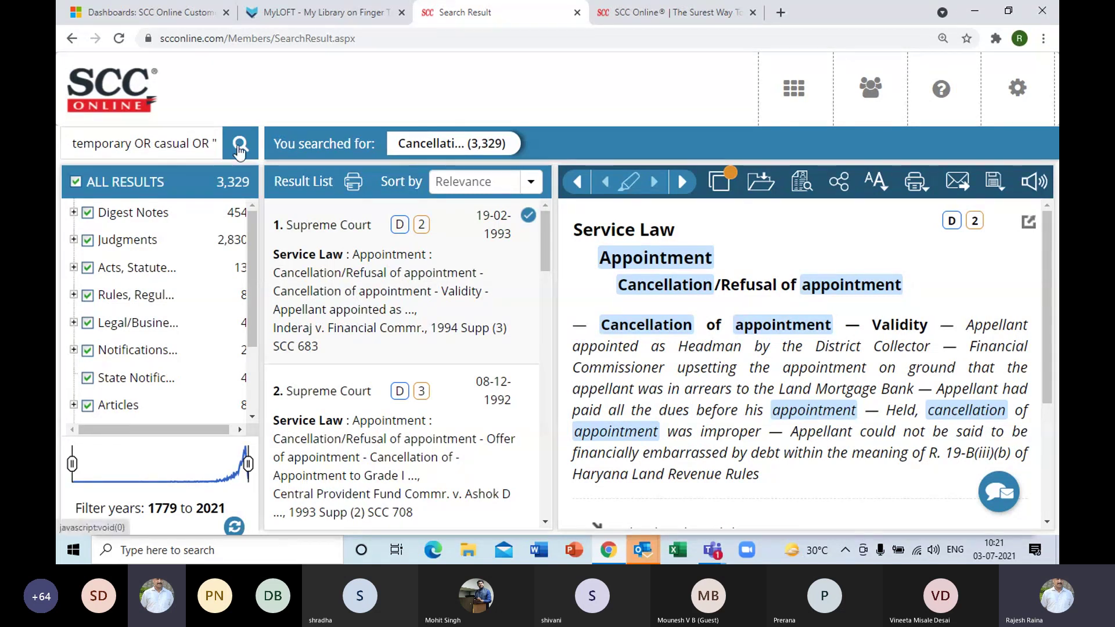
left_click(239, 146)
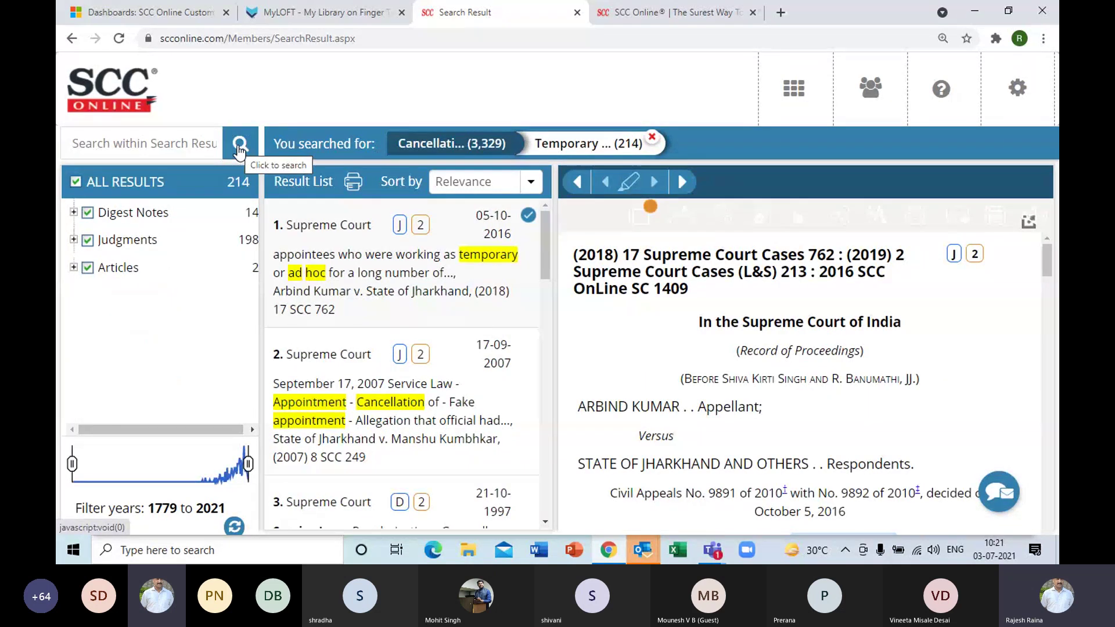
key("ctrl+minus")
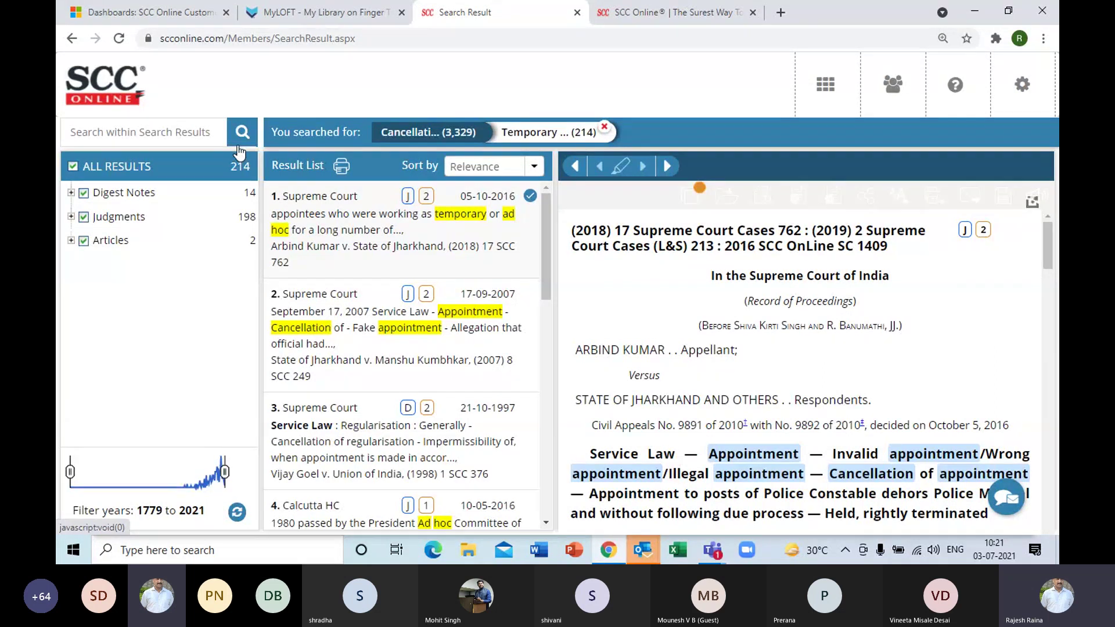
key("ctrl+minus")
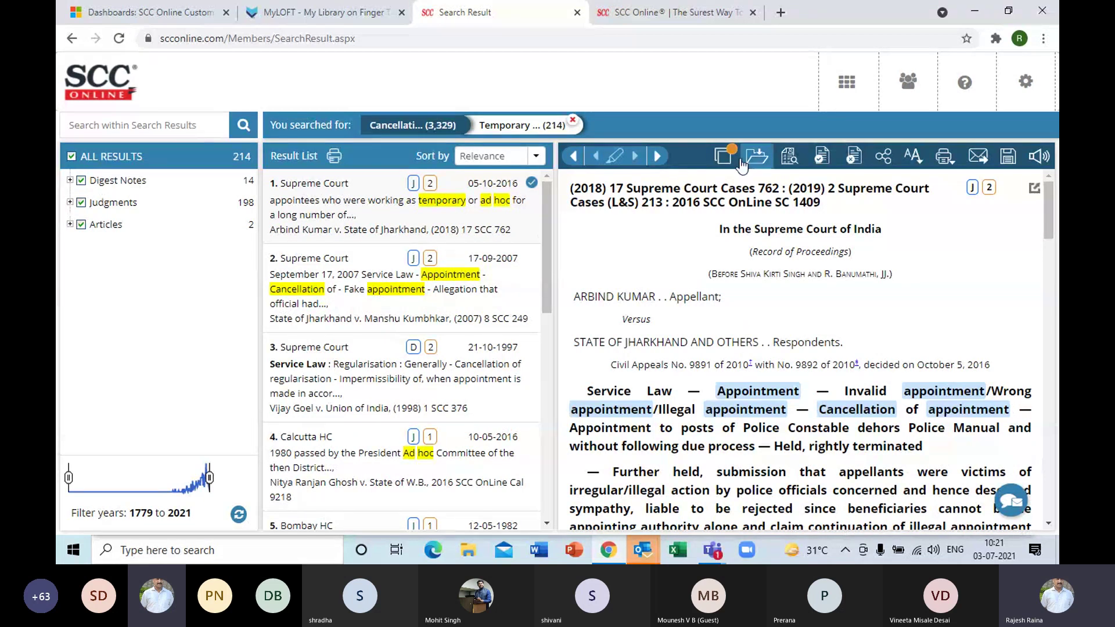
Step: Open a new Word Search and enter the Boolean query "murder NOT knife NOT gun"
left_click(847, 88)
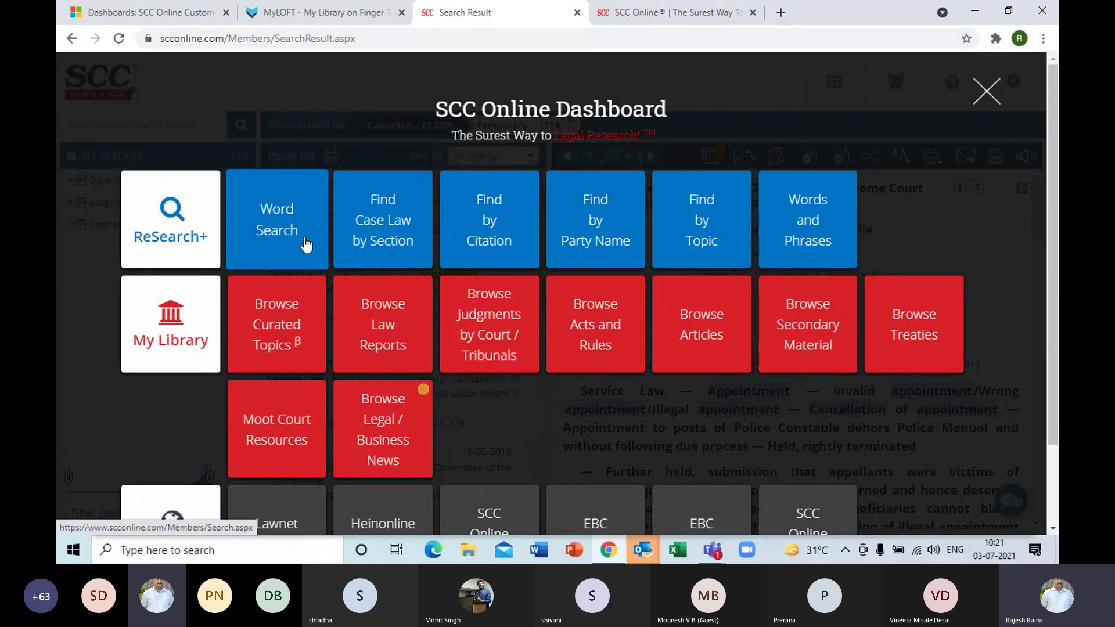
left_click(305, 238)
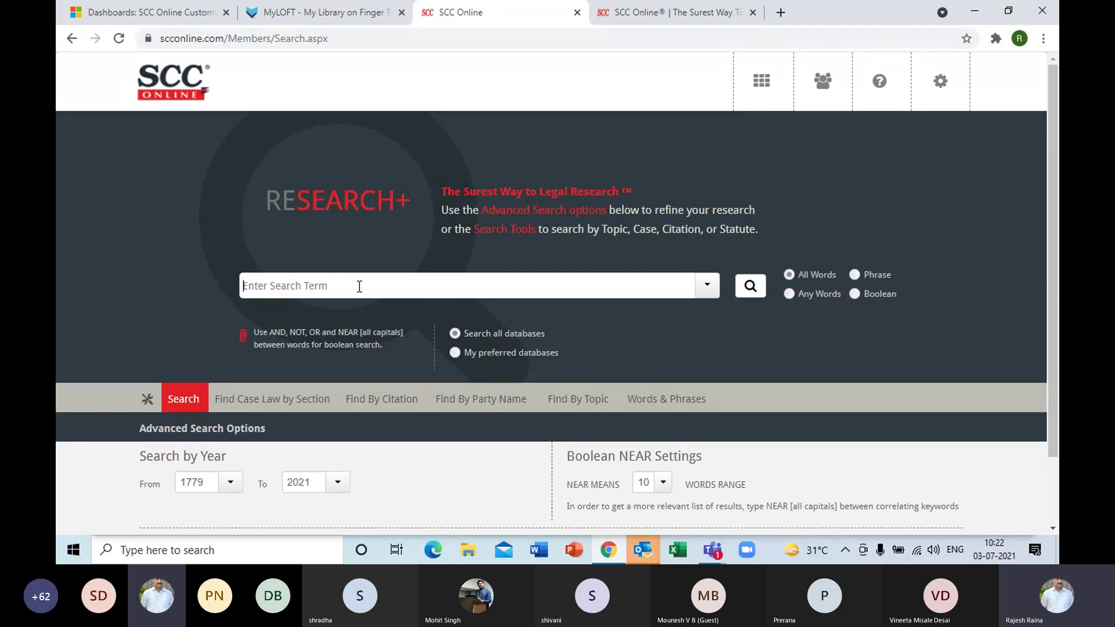
type("d")
key("BackSpace")
type("murder")
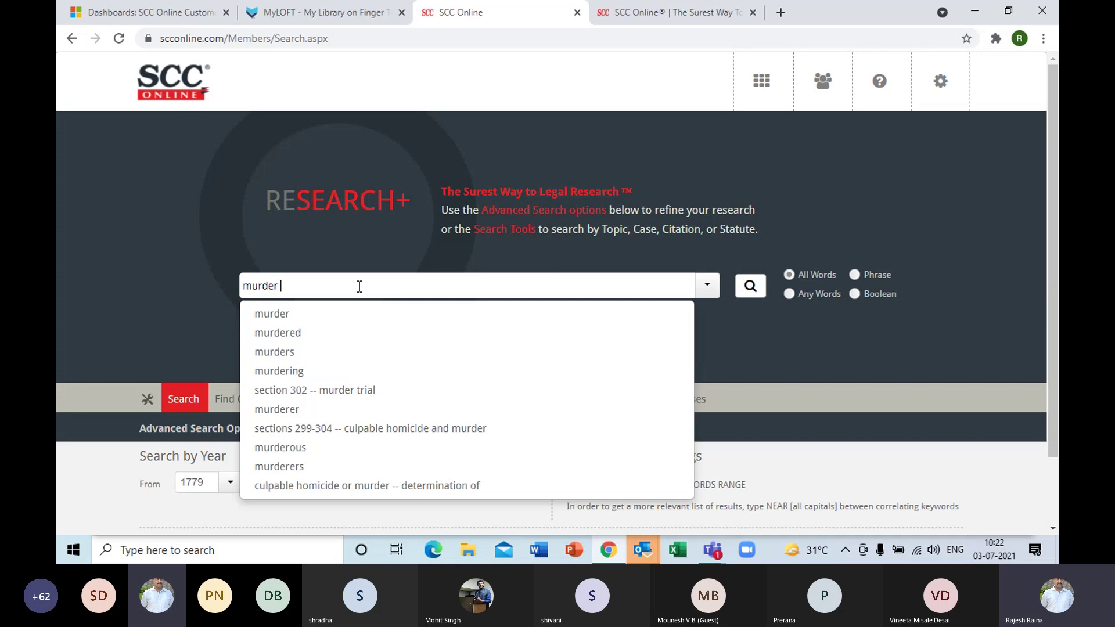
type(" NOT")
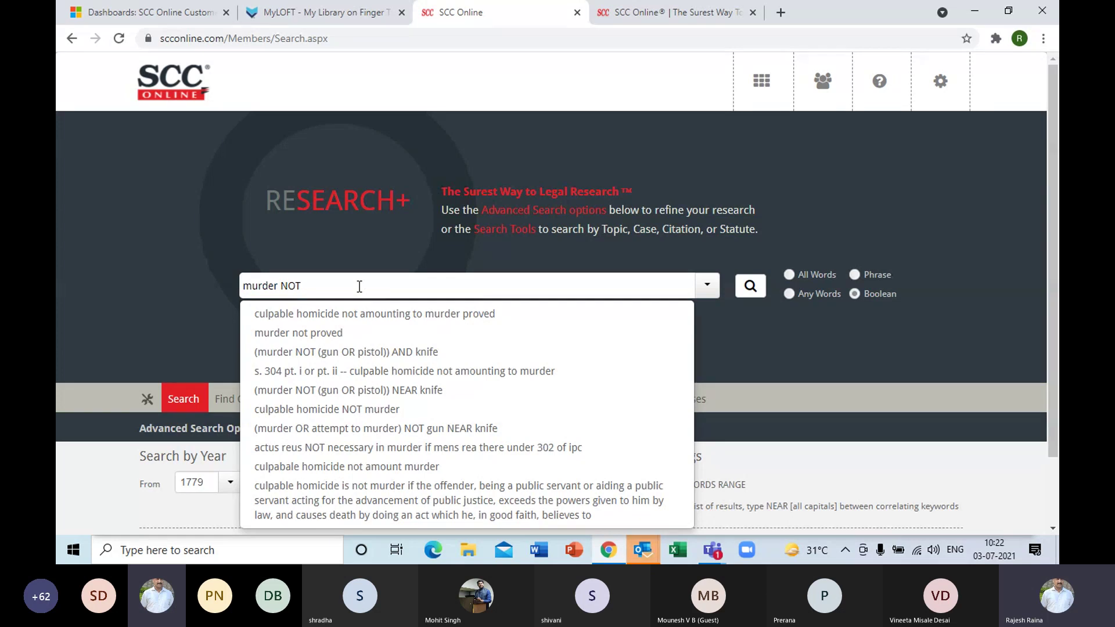
type("knife")
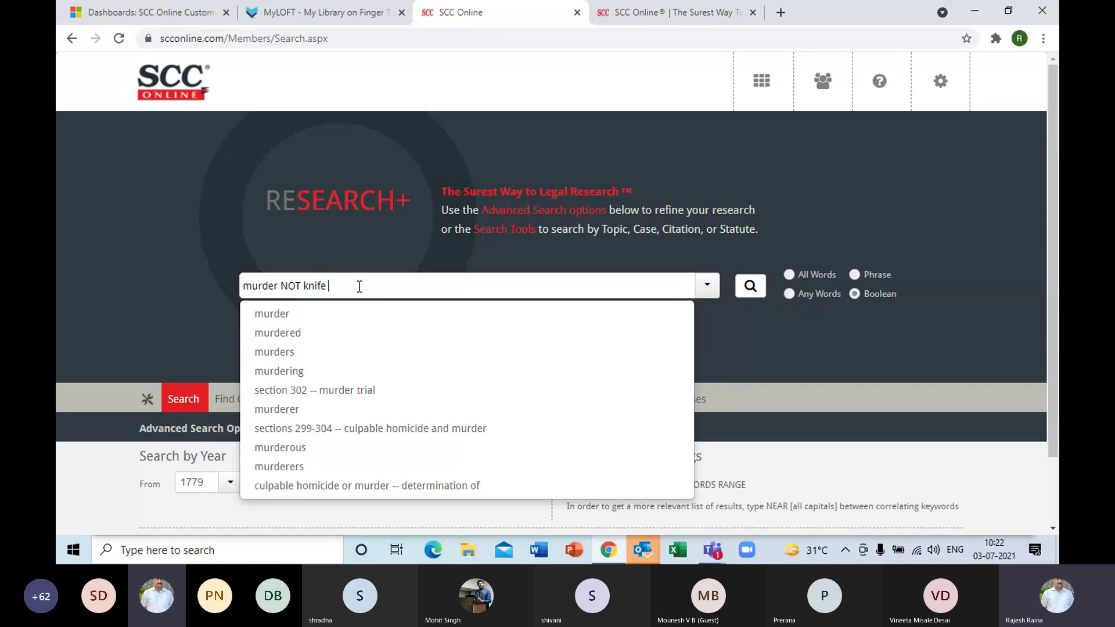
type(" NOT gun")
left_click(396, 243)
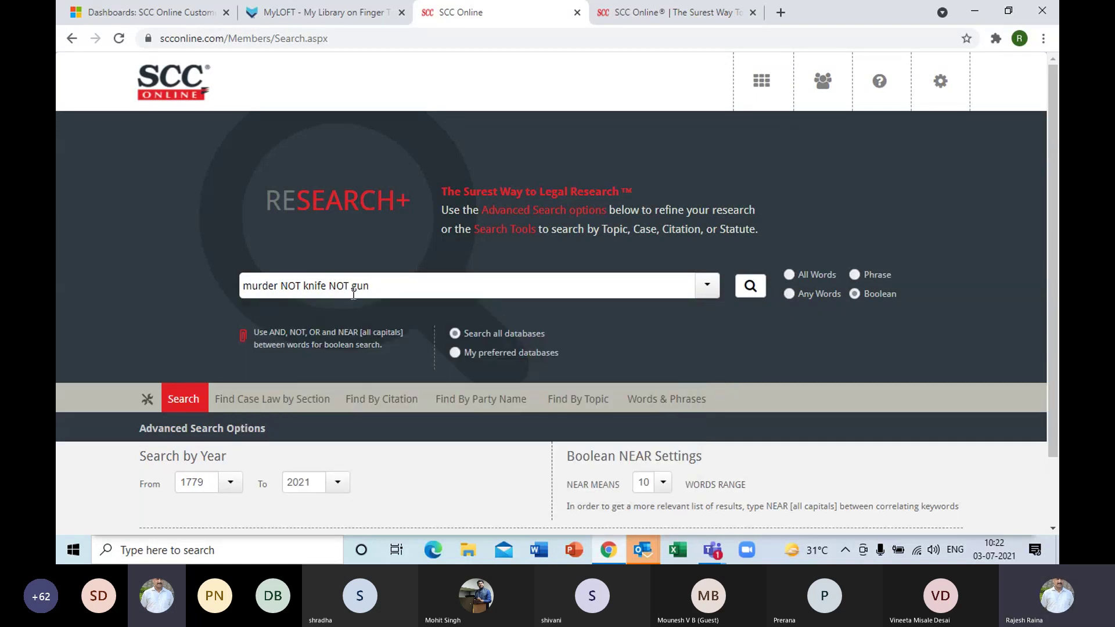
Step: Run the murder query that excludes knife and gun across all databases
key("ctrl+minus")
key("ctrl+minus")
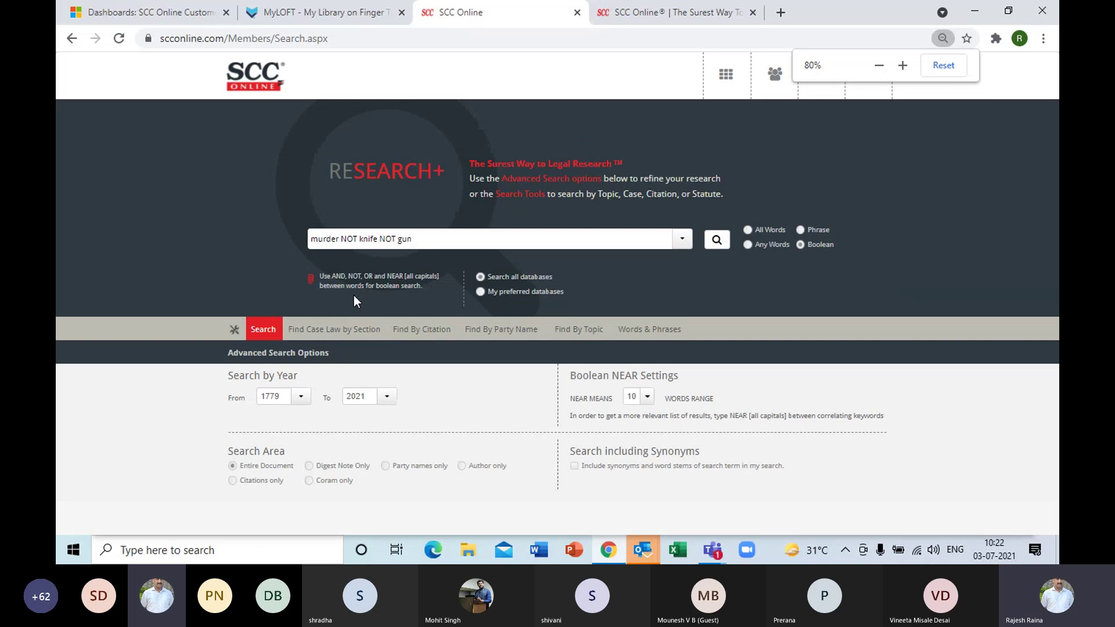
key("ctrl+plus")
key("ctrl+plus")
key("ctrl+plus")
key("ctrl+plus")
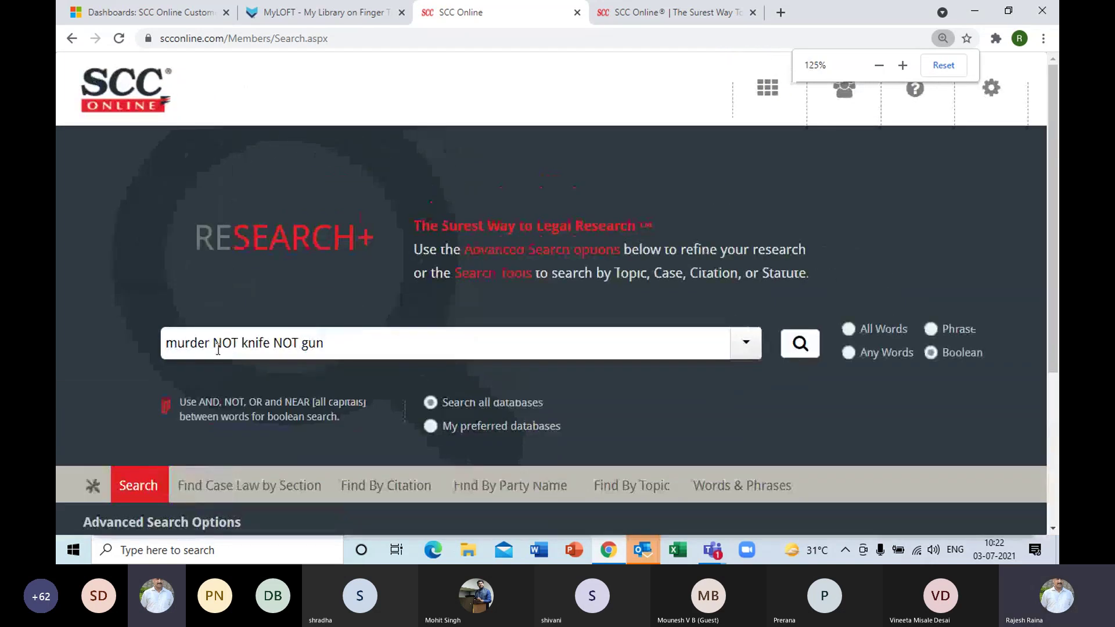
left_click(810, 350)
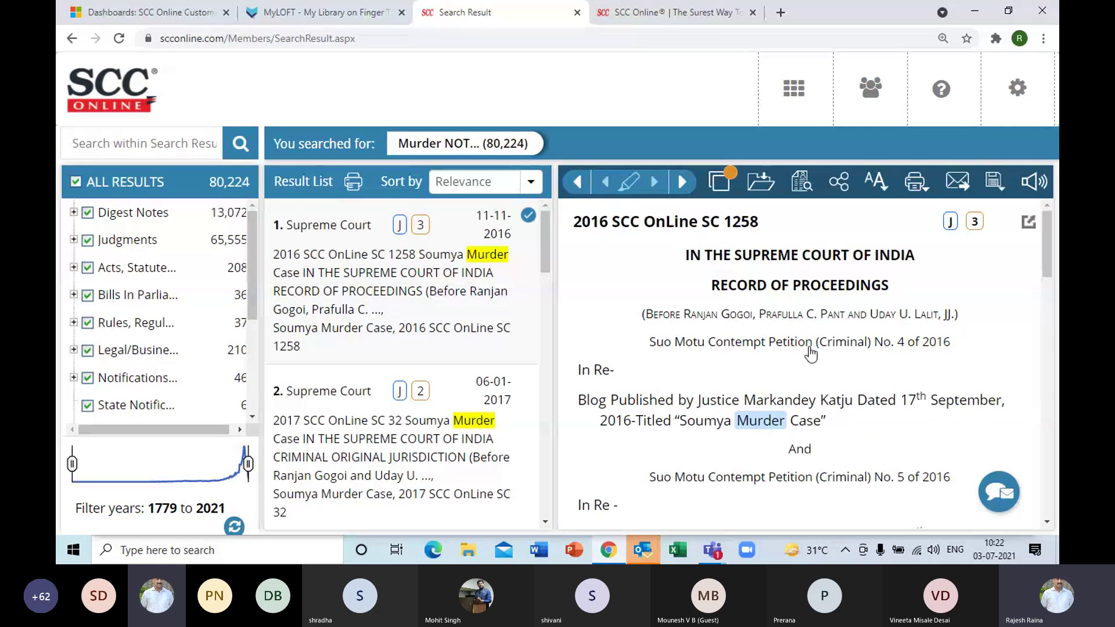
key("ctrl+minus")
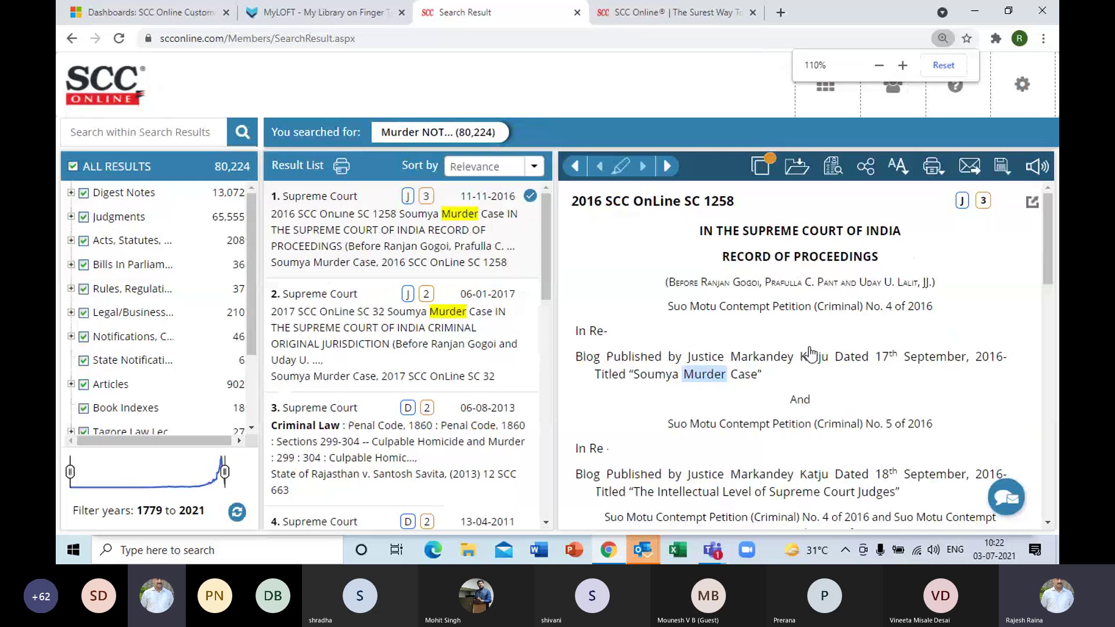
key("ctrl+minus")
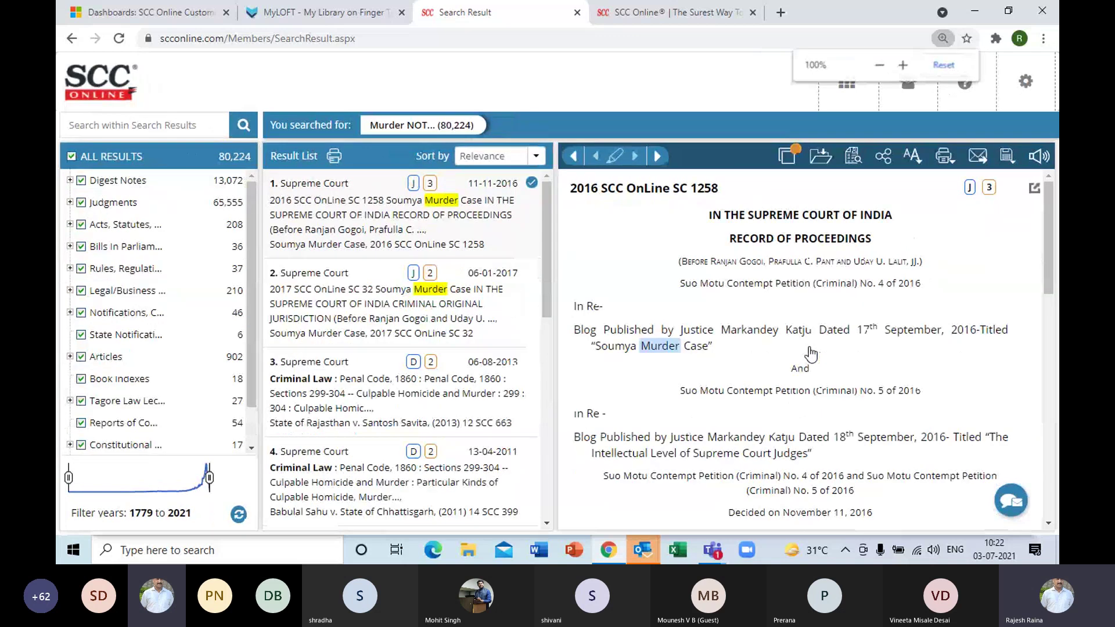
left_click(840, 100)
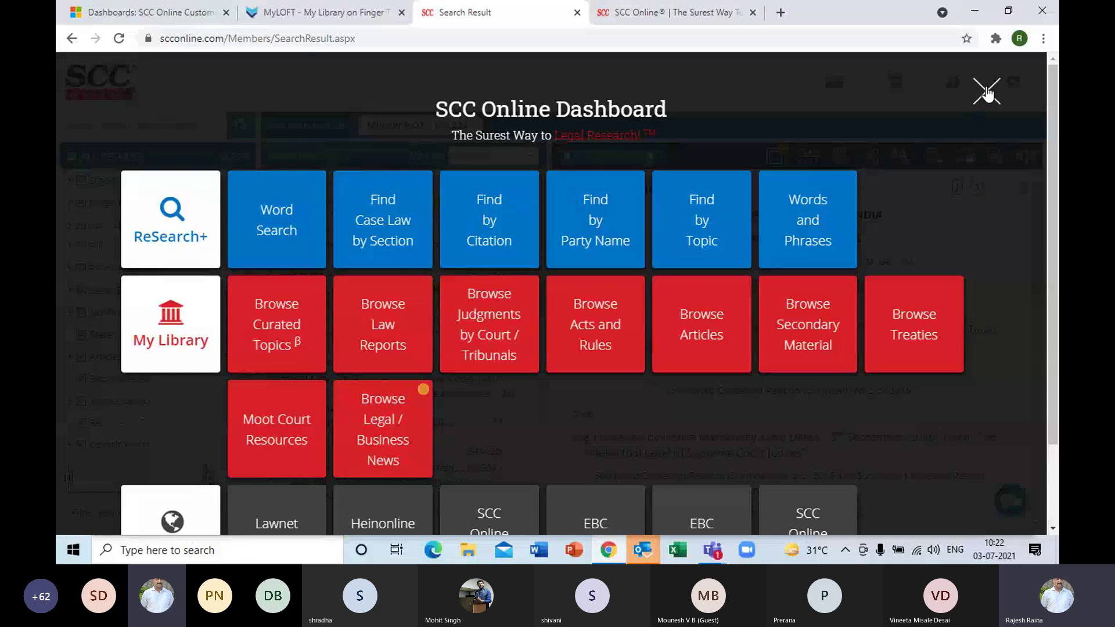
left_click(986, 91)
mouse_move(987, 92)
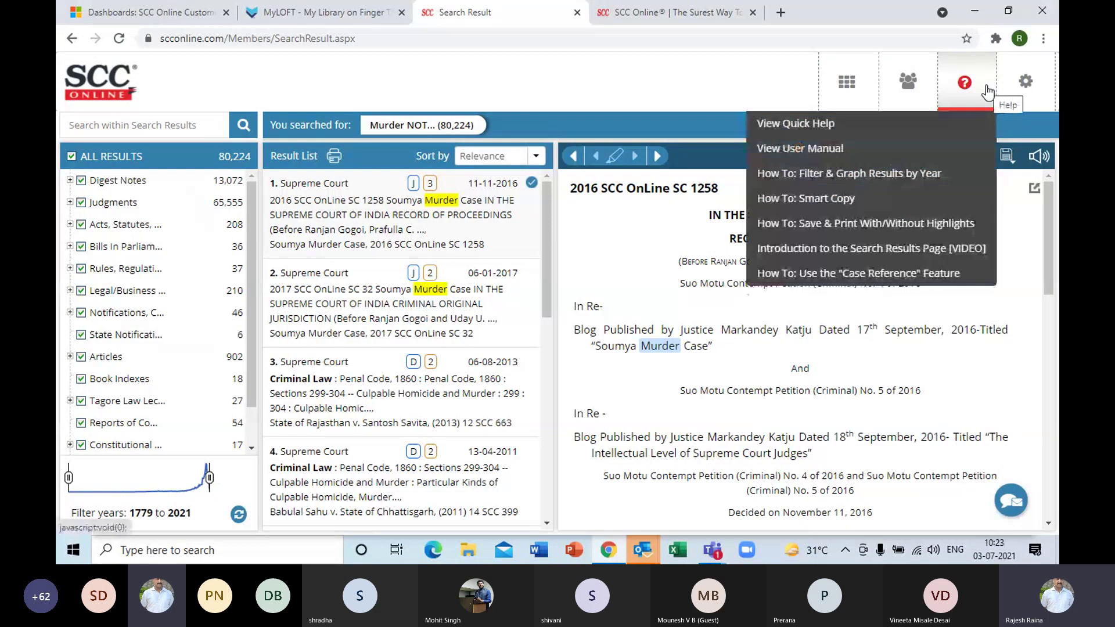
Step: Expand the Judgments category and restrict the murder search results to Supreme Court judgments only
left_click(69, 203)
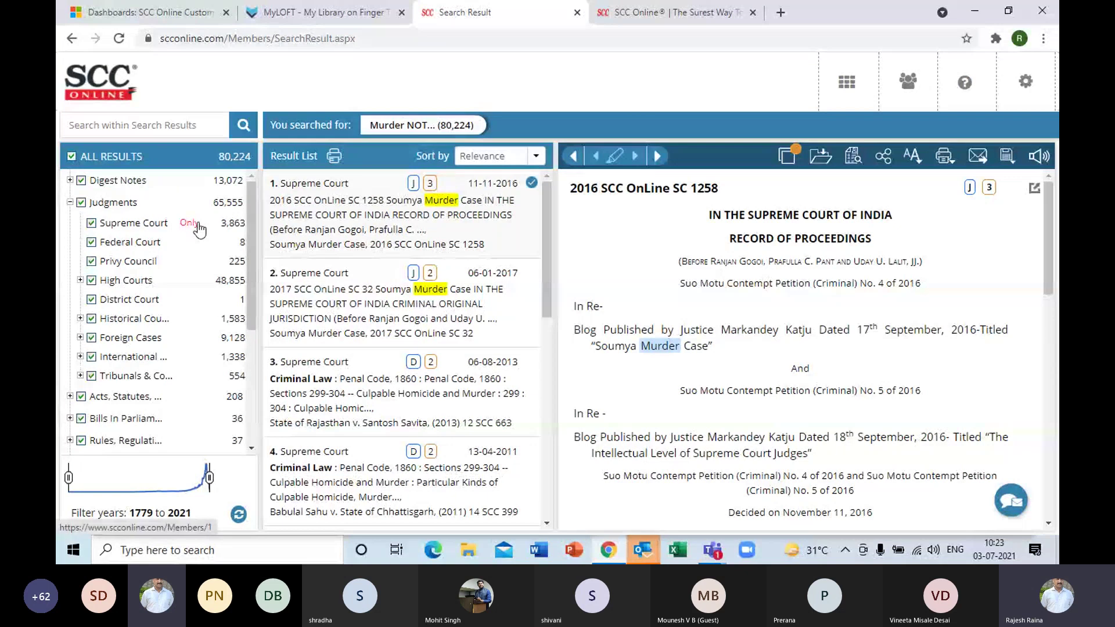
left_click(189, 224)
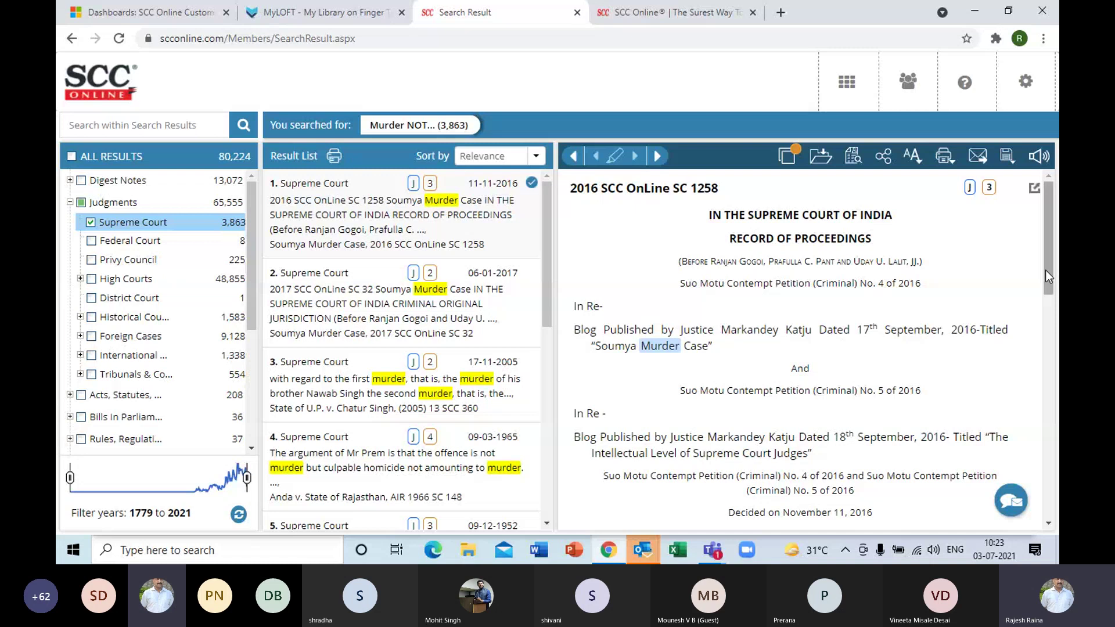
mouse_move(1050, 289)
left_mouse_down()
mouse_move(1048, 505)
mouse_move(1057, 276)
left_mouse_up()
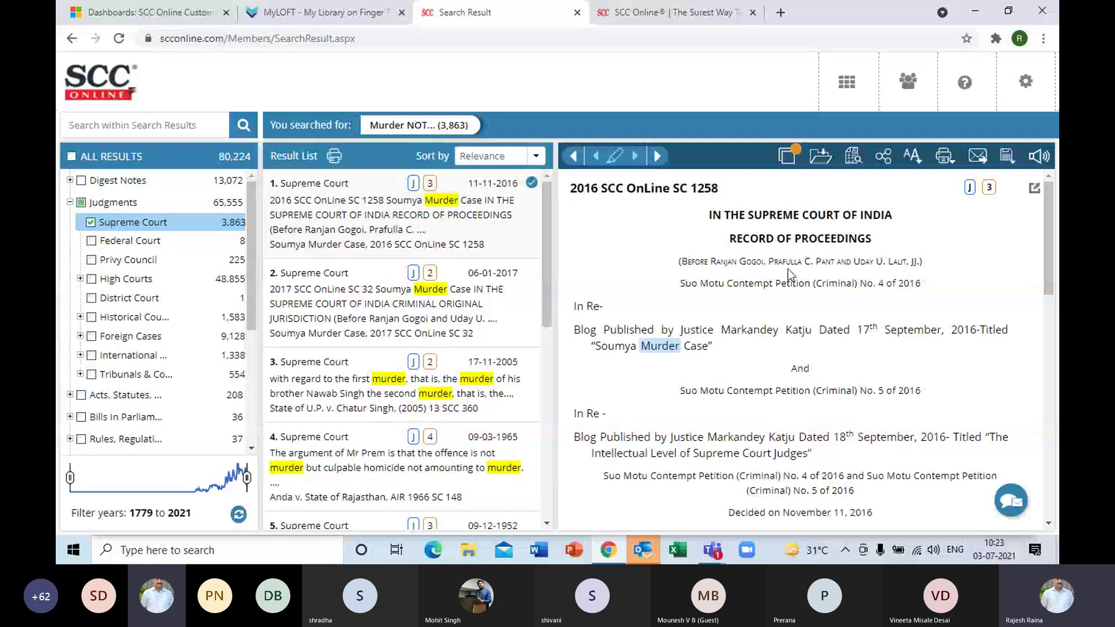
left_click_drag(788, 273, 992, 492)
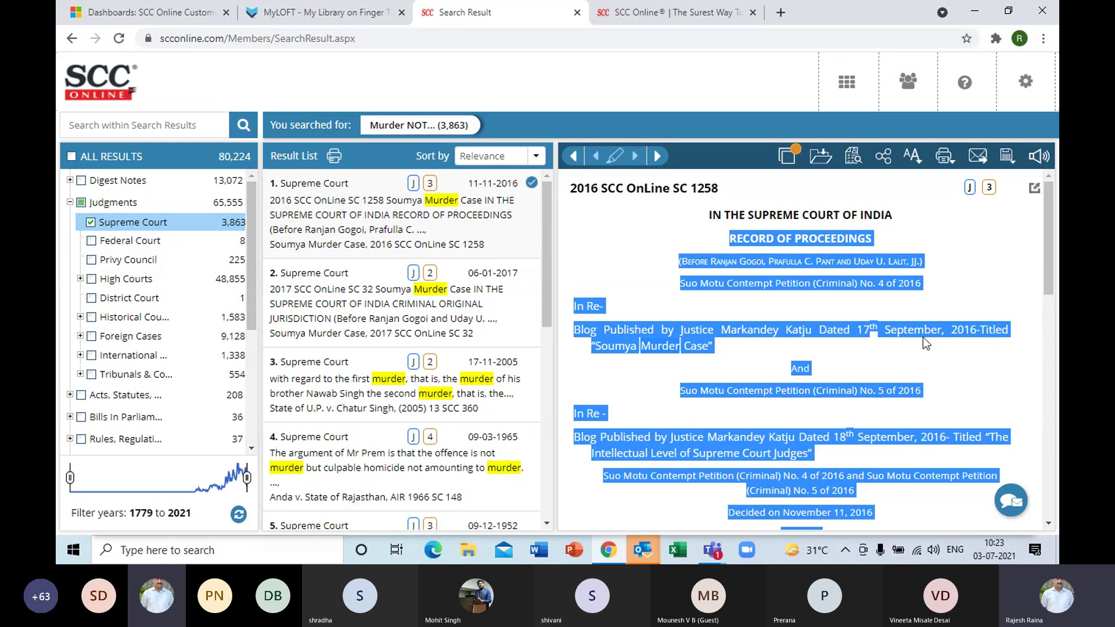
left_click(945, 283)
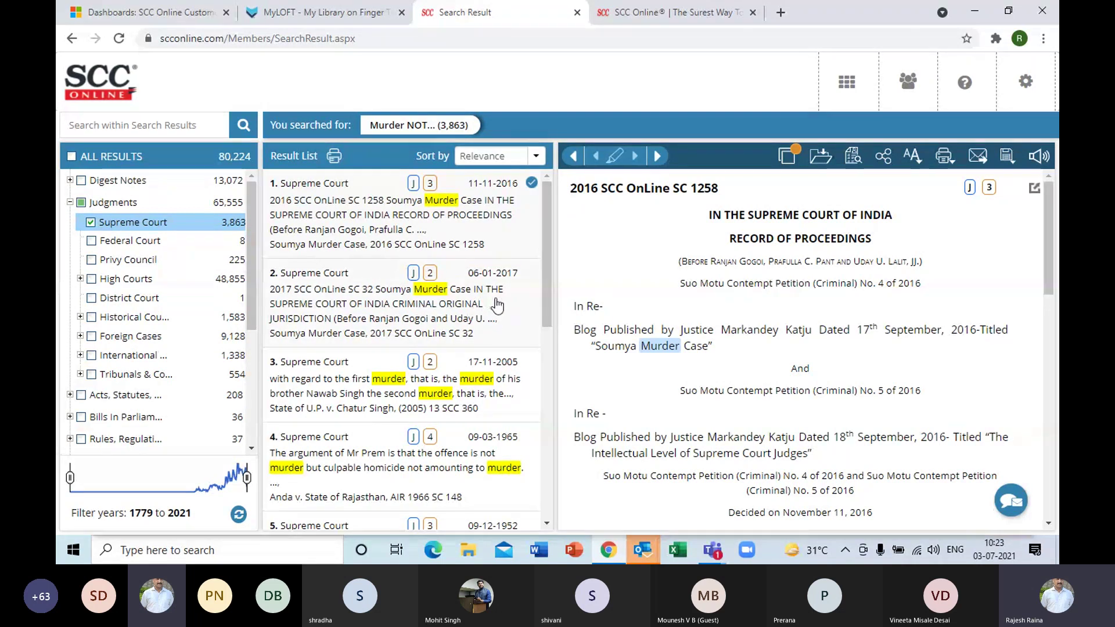
Step: Open the 17-11-2005 Supreme Court judgment (2005) 13 SCC 360 and jump to the opinion of its authoring judge
left_click(414, 389)
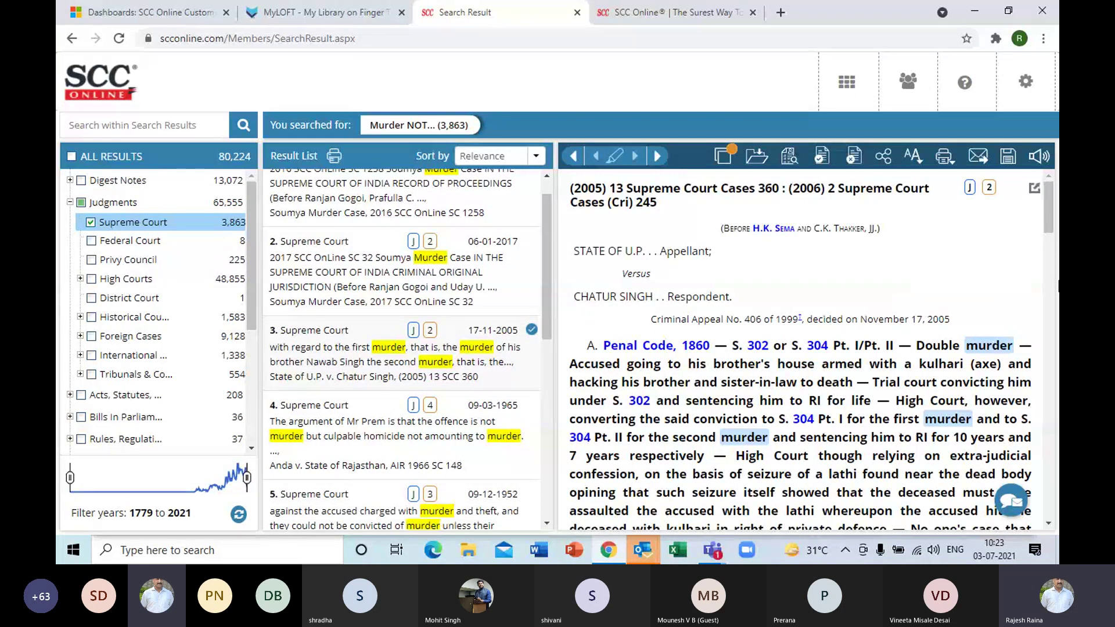
mouse_move(1045, 221)
left_mouse_down()
mouse_move(1047, 231)
mouse_move(1051, 208)
left_mouse_up()
scroll(1047, 524, "down", 3)
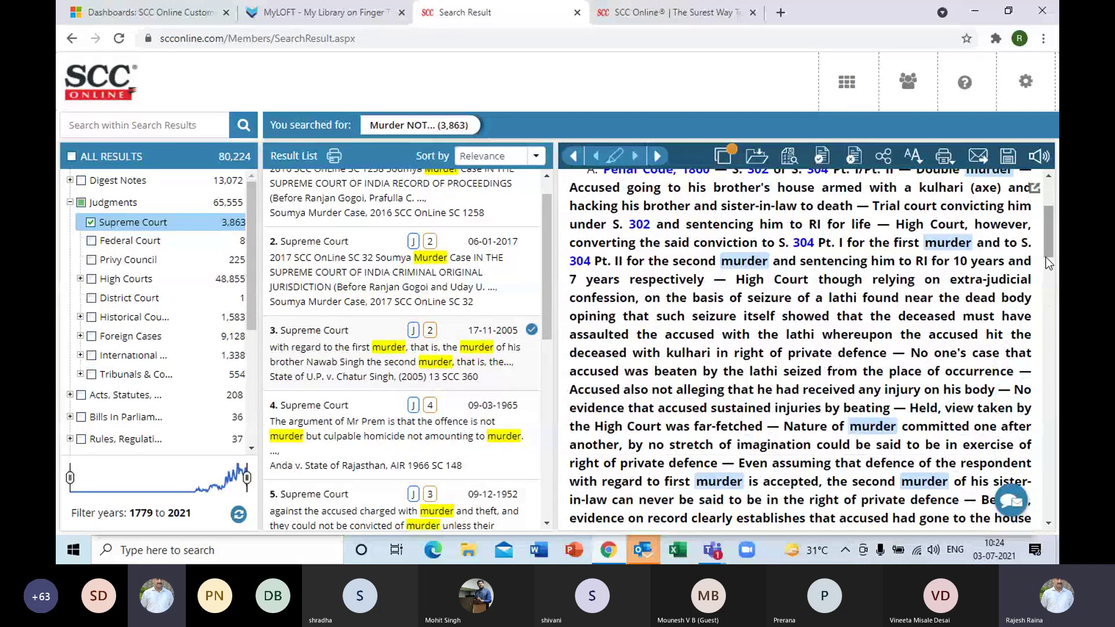
left_click_drag(1047, 253, 1051, 221)
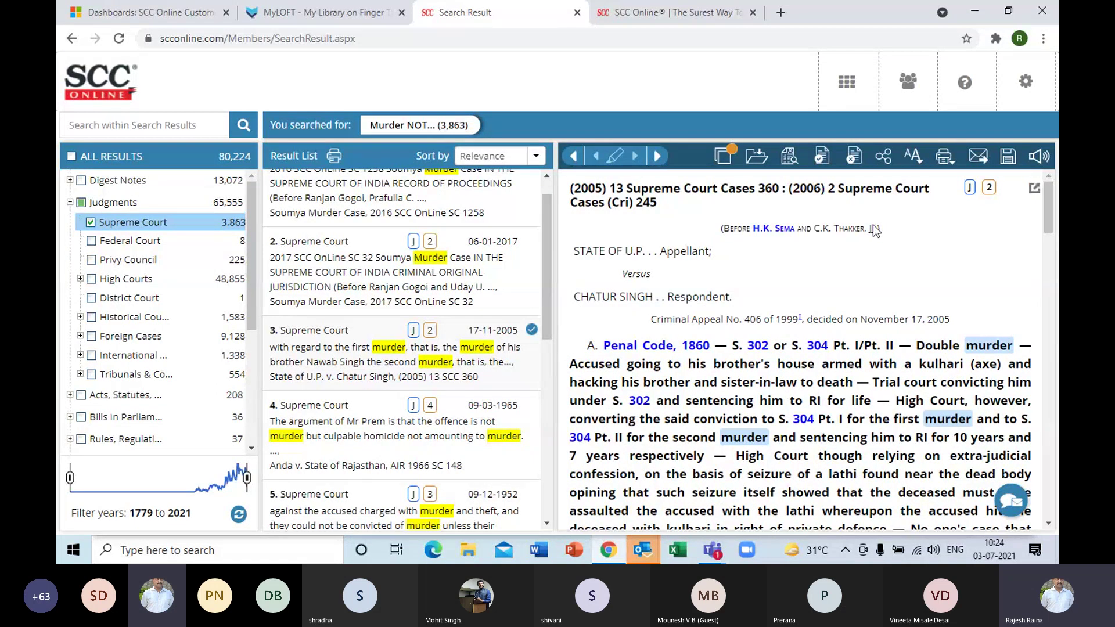
left_click(776, 231)
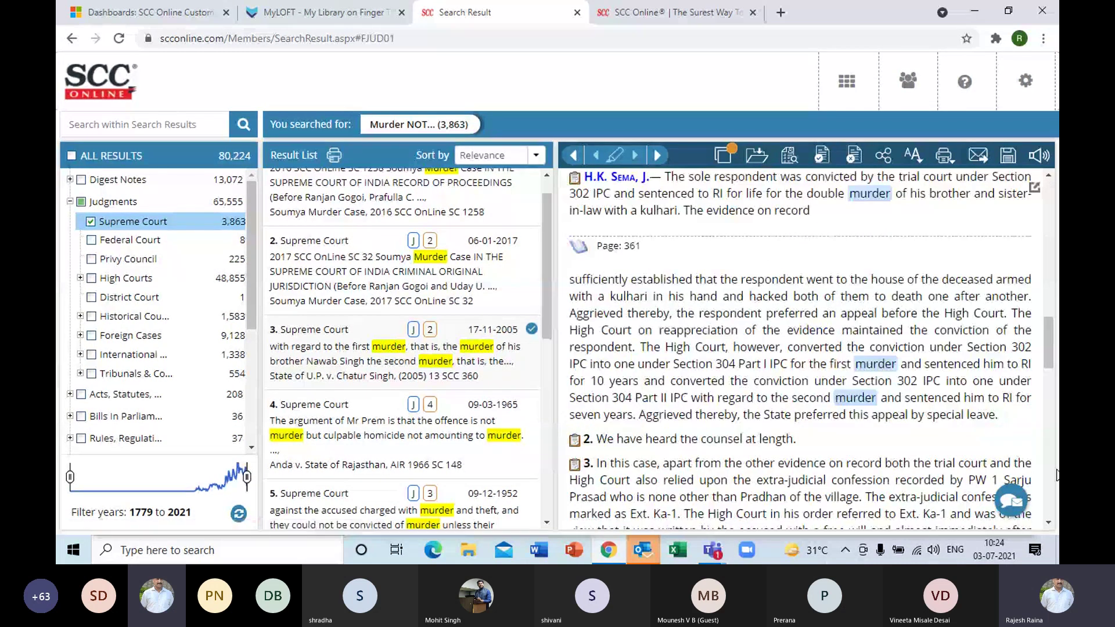
Step: Preview the copy extract of paragraph 2 and also mark paragraphs 3 and 4 of the judgment for copying
scroll(1050, 517, "down", 4)
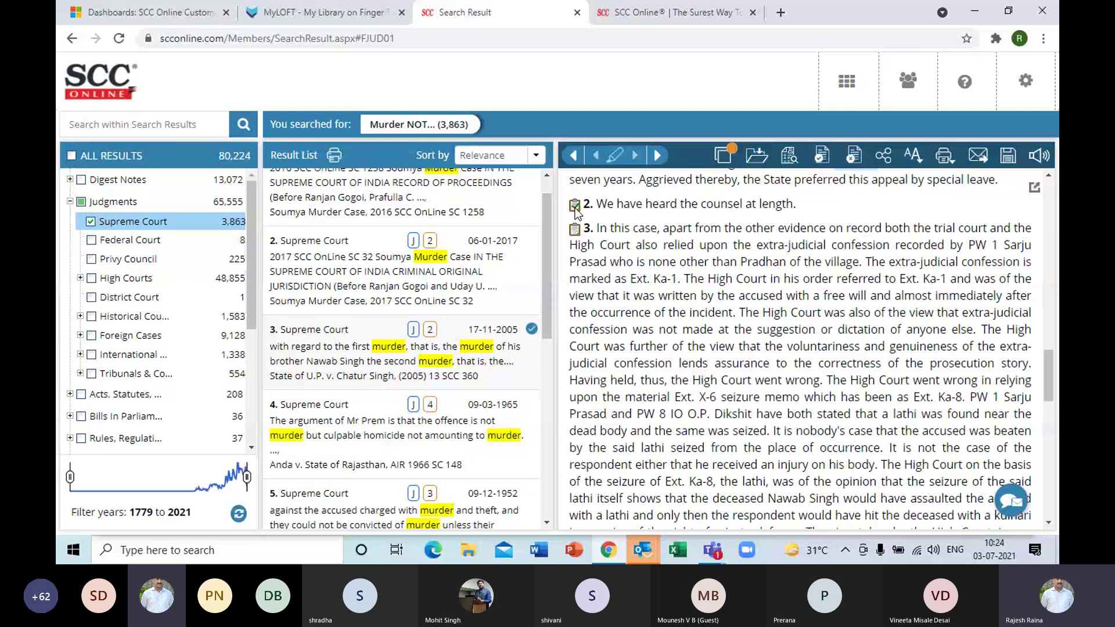
left_click(574, 206)
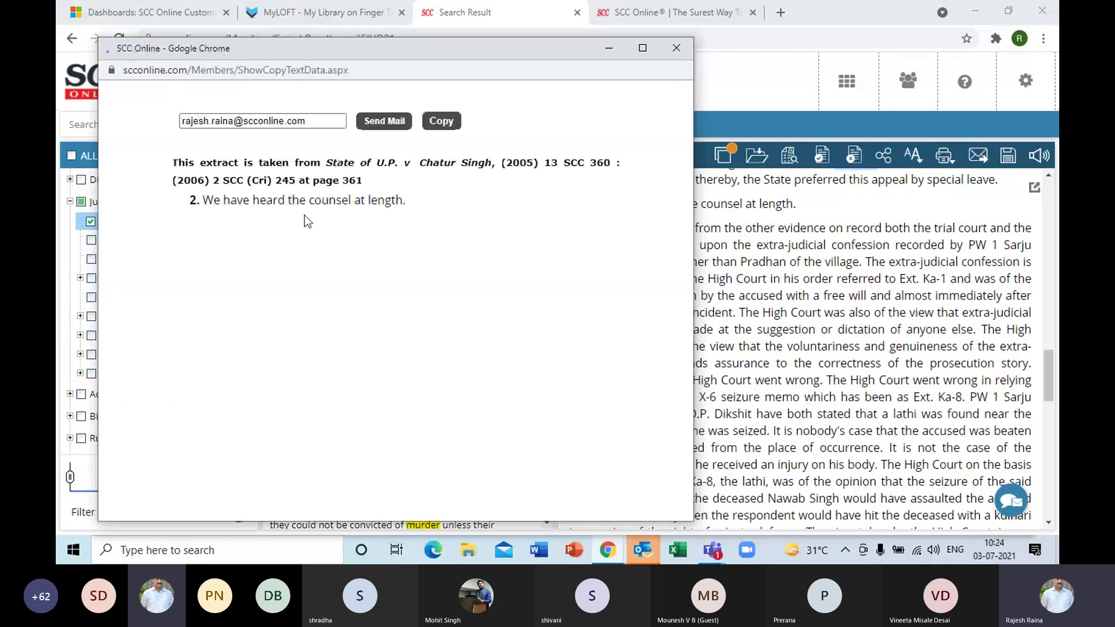
left_click(676, 49)
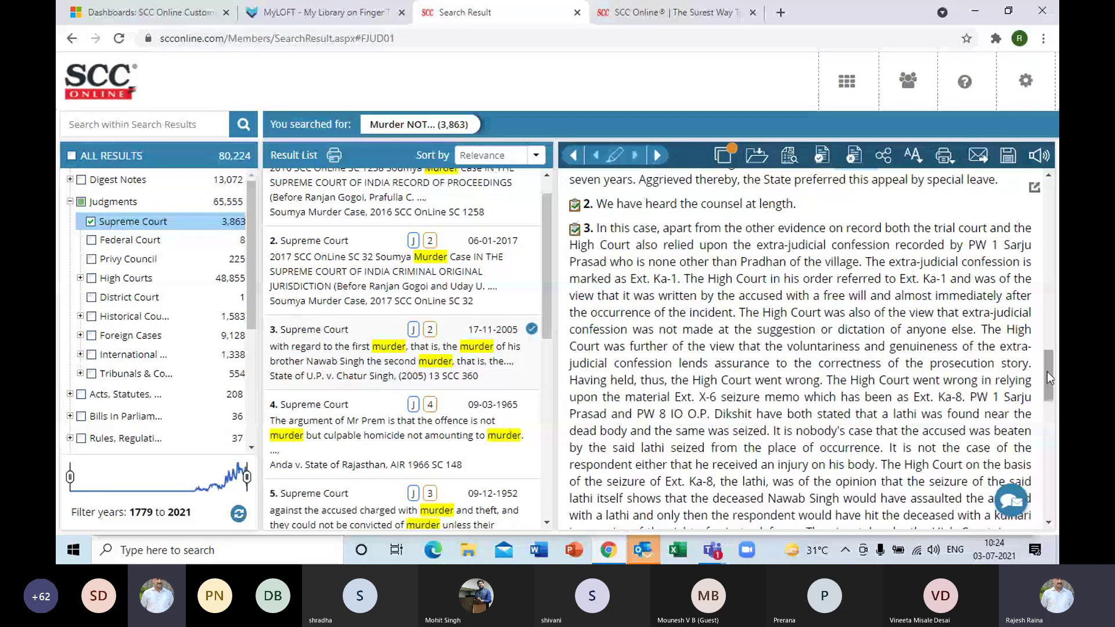
left_click_drag(1047, 371, 1050, 407)
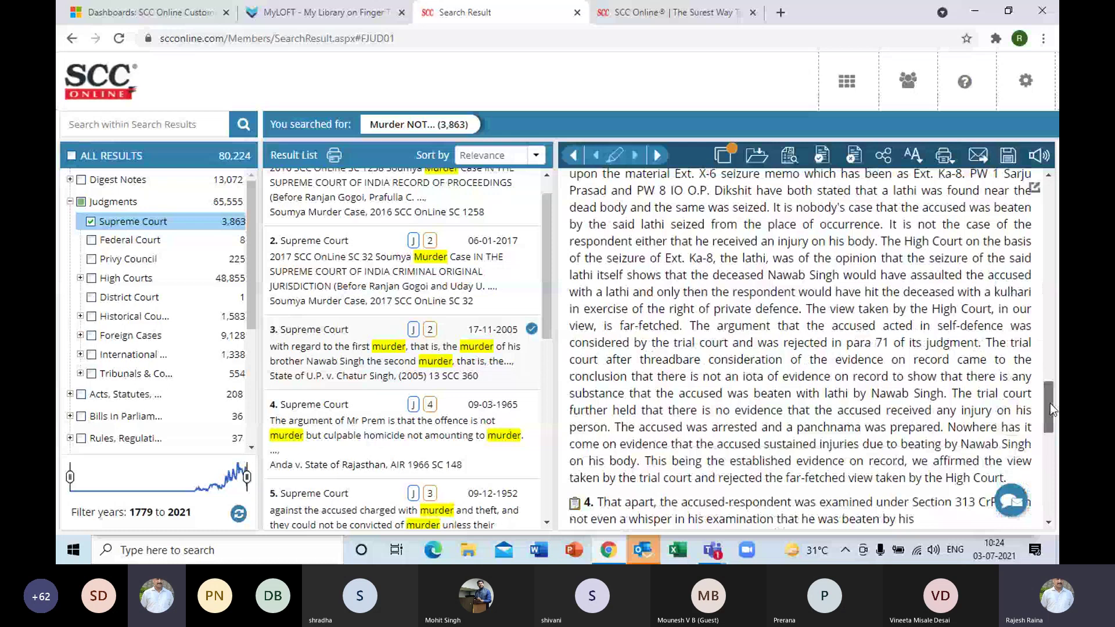
scroll(811, 319, "down", 3)
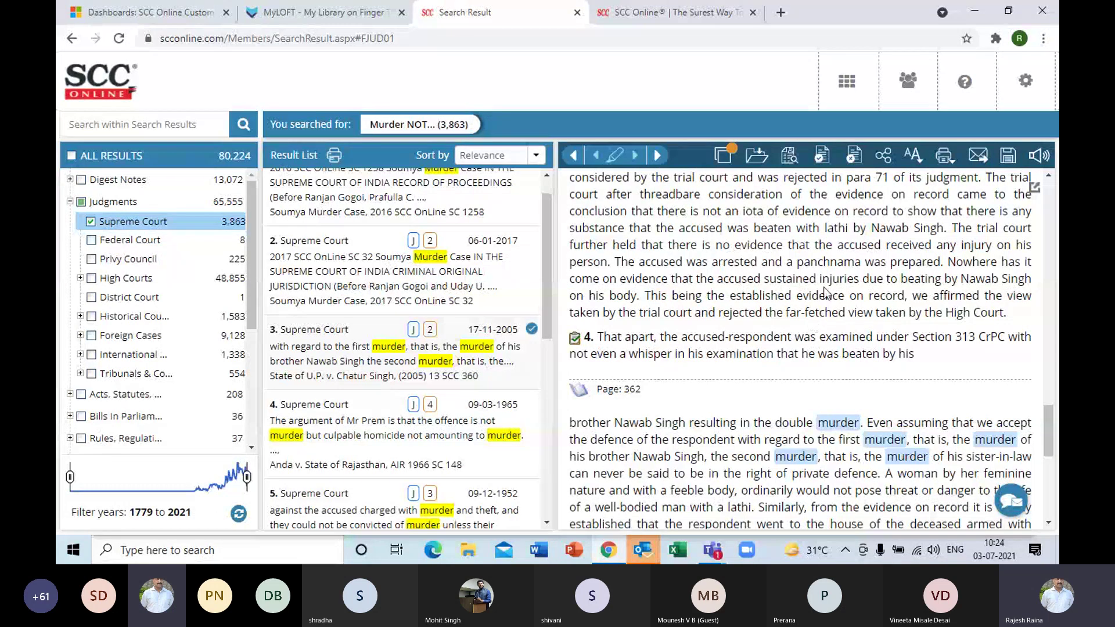
Step: Generate the combined extract of the marked paragraphs, copy it with its citations, and close the extract window
left_click(820, 155)
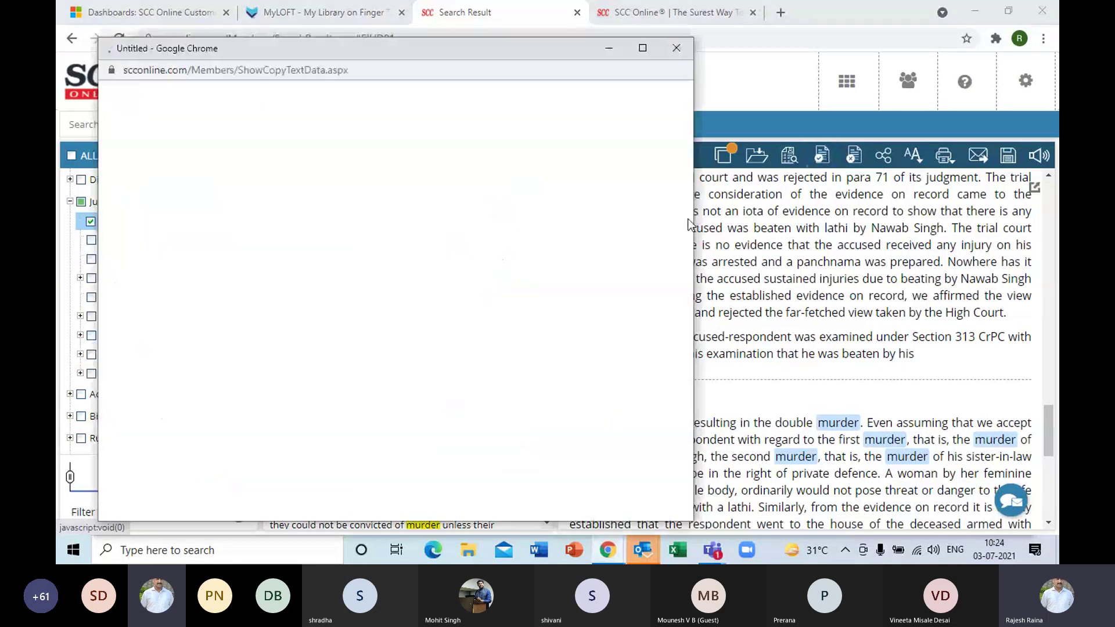
left_click_drag(312, 123, 169, 120)
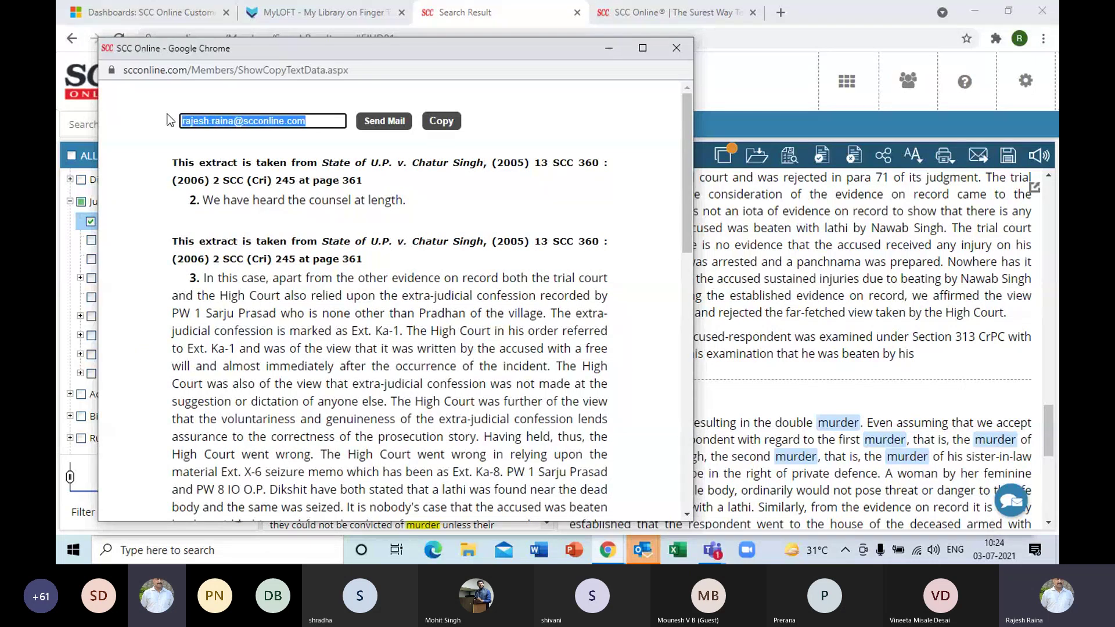
left_click(436, 121)
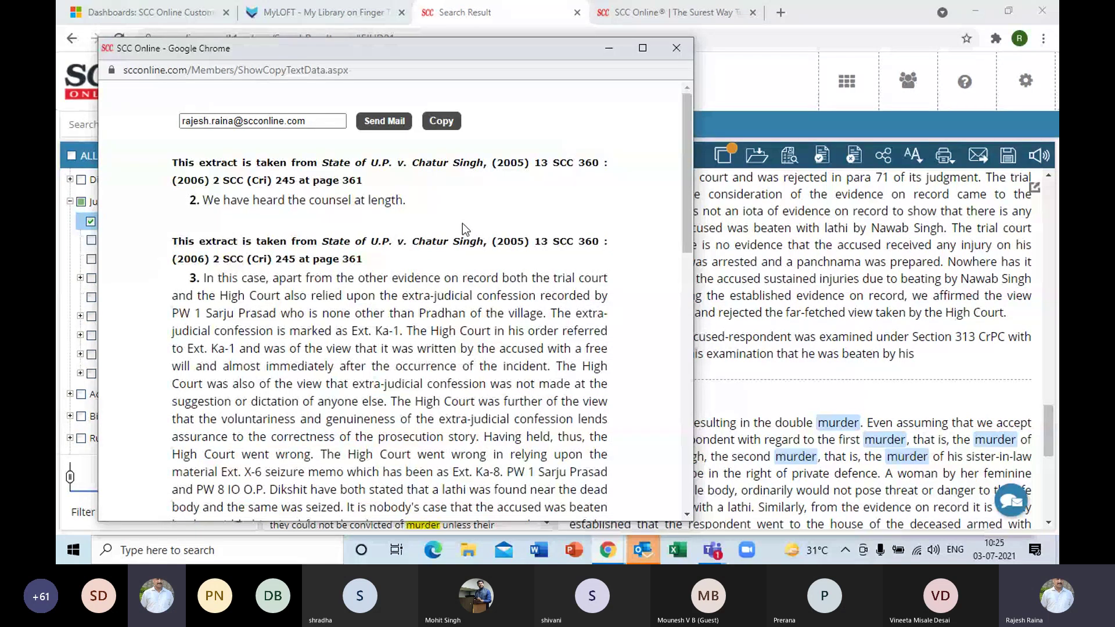
left_click_drag(463, 240, 329, 297)
left_click(331, 344)
left_click_drag(204, 283, 615, 417)
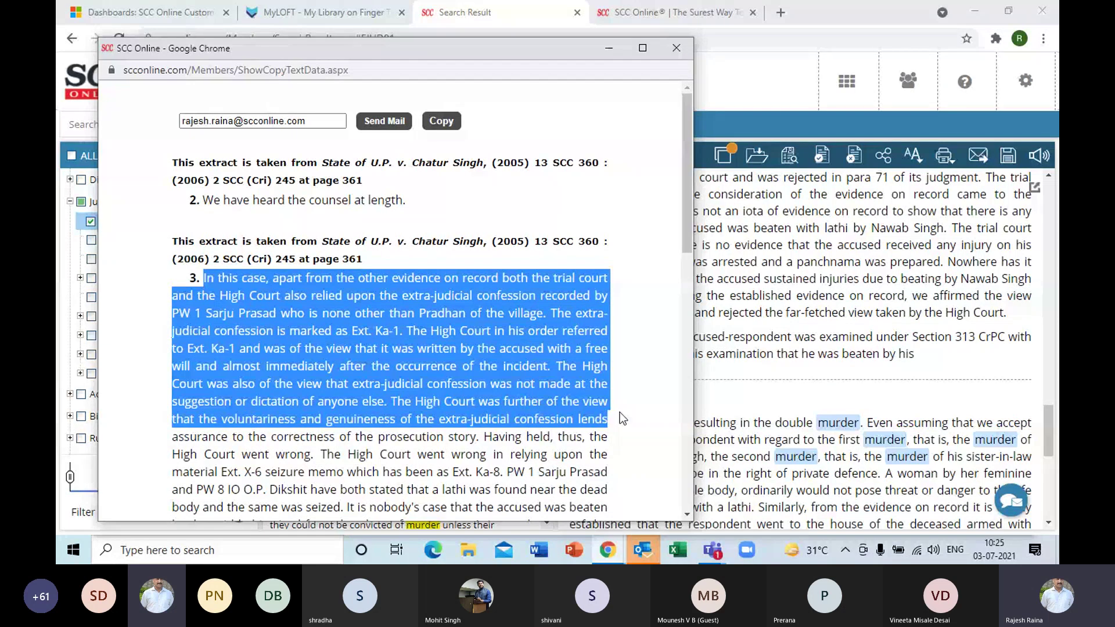
left_click(562, 365)
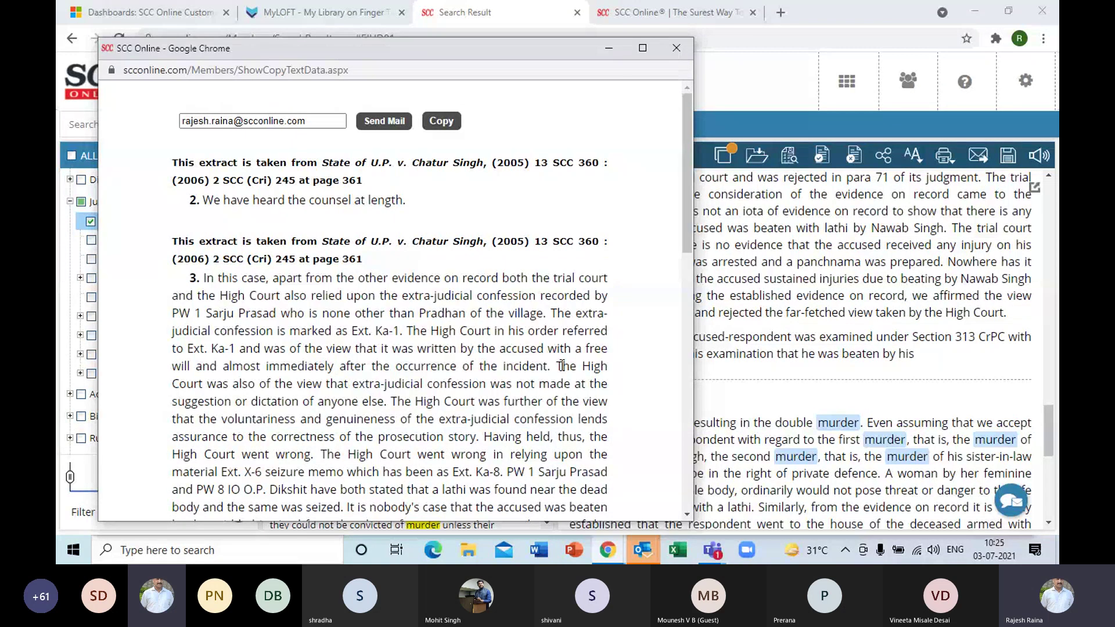
left_click(677, 48)
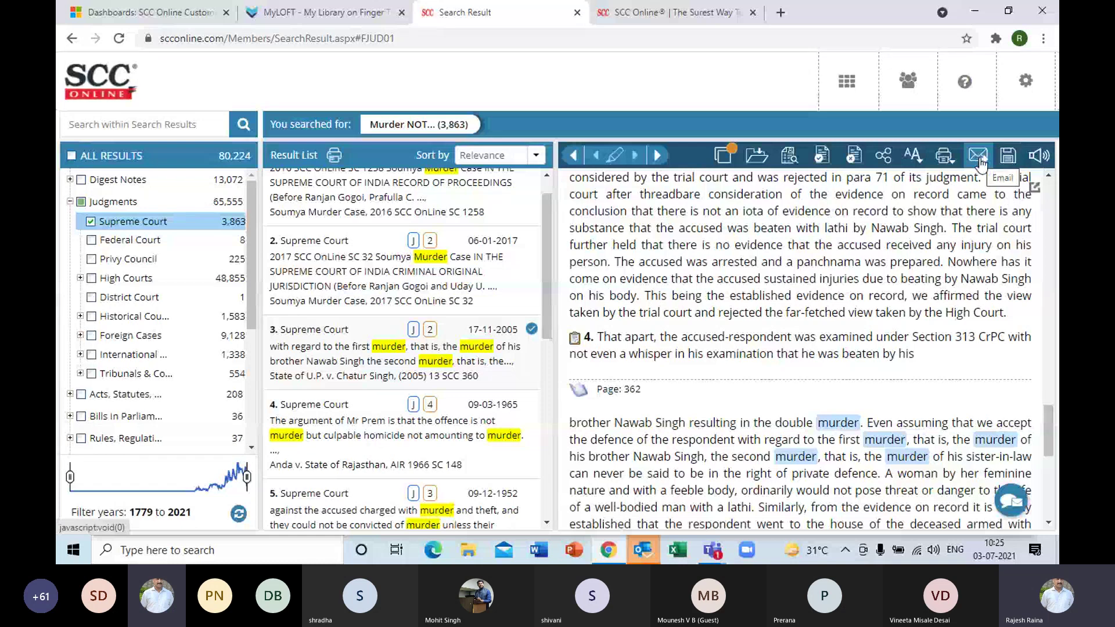
Step: Generate the TruePrint PDF of (2005) 13 SCC 360 for pages 360 to 362 and view it in a maximized window
mouse_move(943, 162)
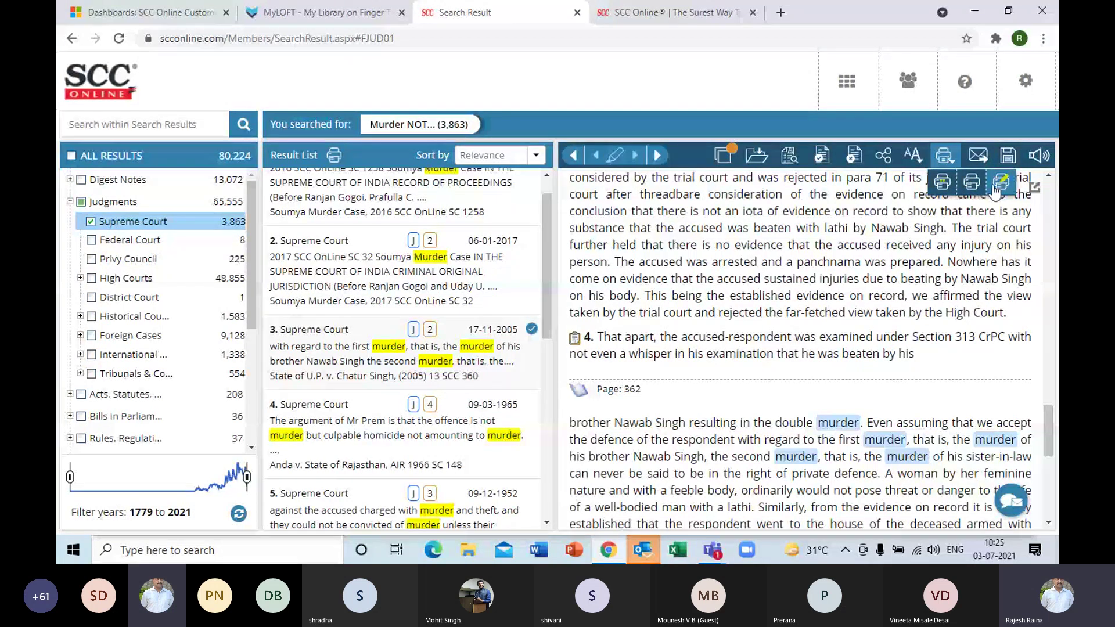
left_click(942, 182)
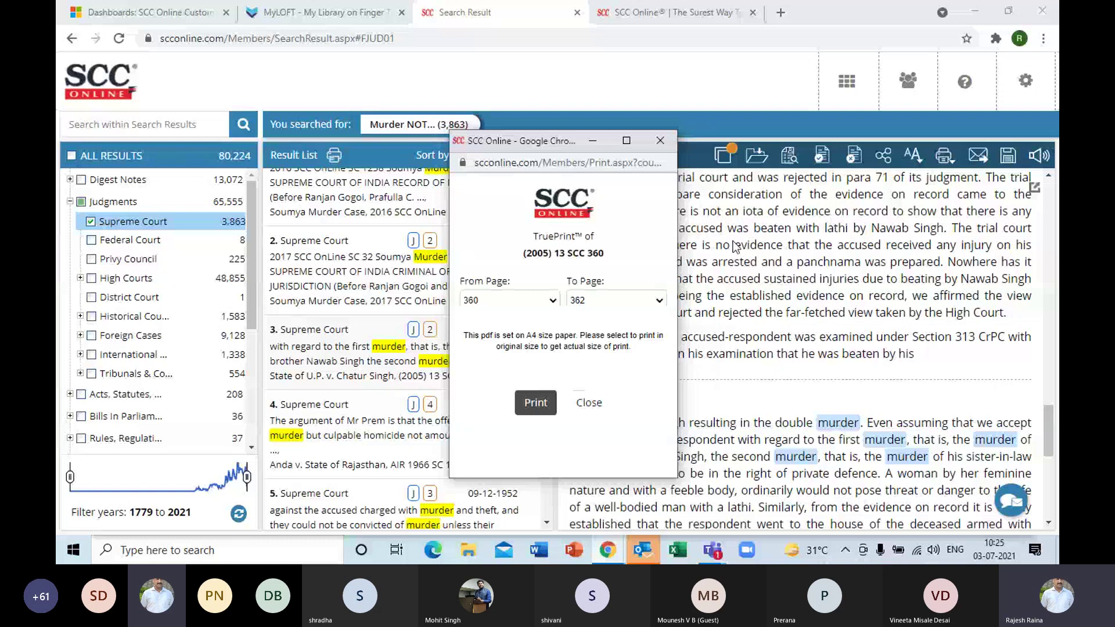
left_click(535, 407)
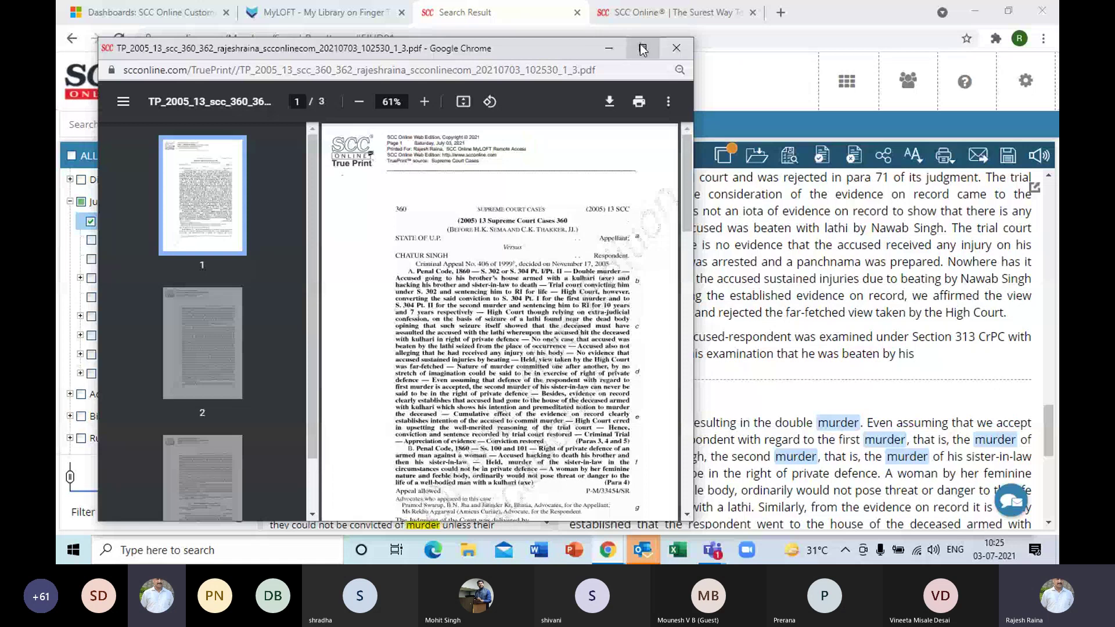
left_click(639, 44)
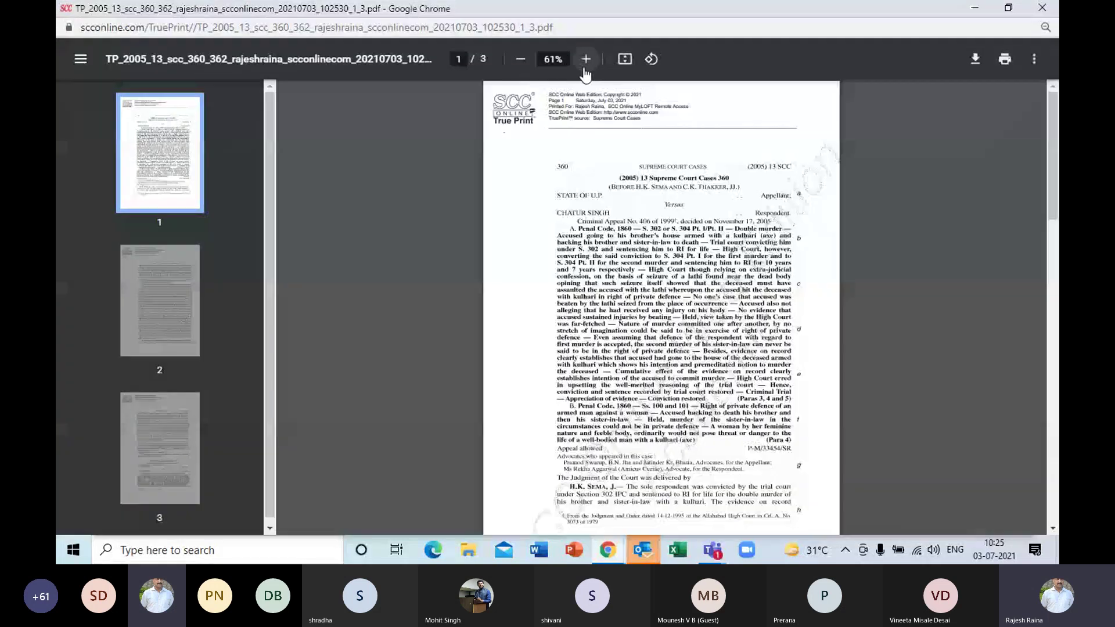
Step: Examine the first page of the TruePrint PDF at 100% zoom, and close the PDF and print windows
left_click(585, 59)
left_click(585, 59)
left_click(585, 59)
left_click(586, 58)
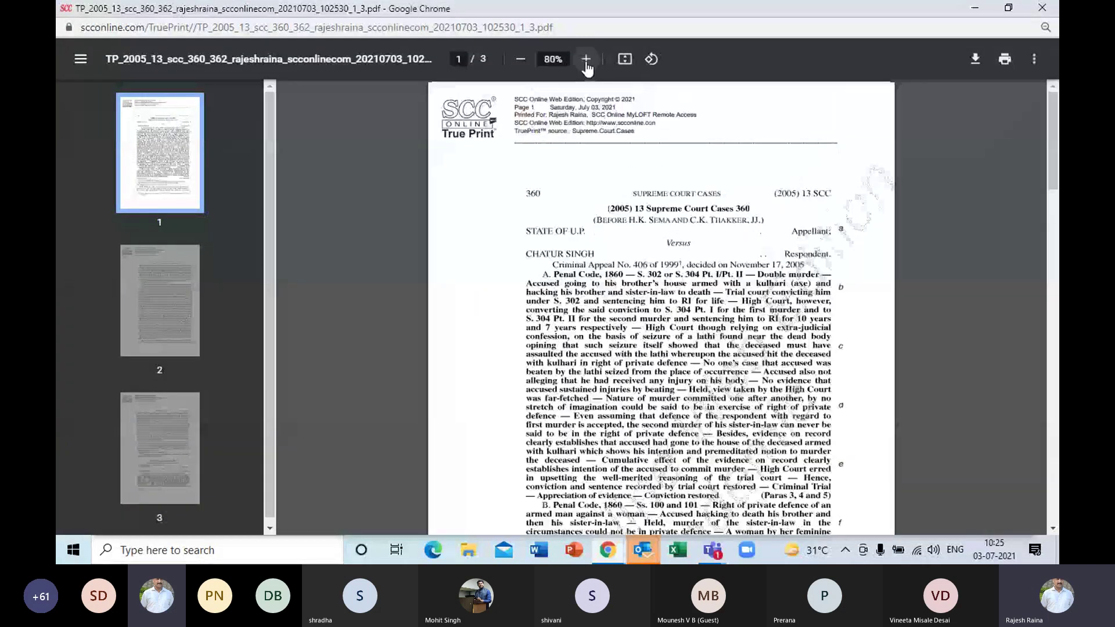
left_click(586, 59)
left_click(586, 59)
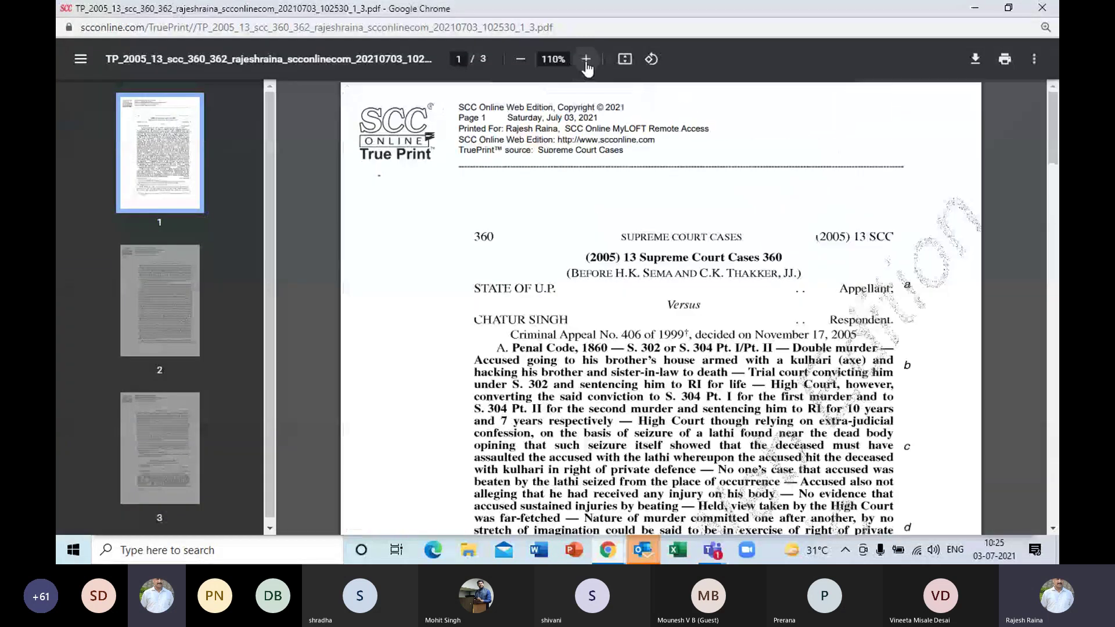
left_click(520, 60)
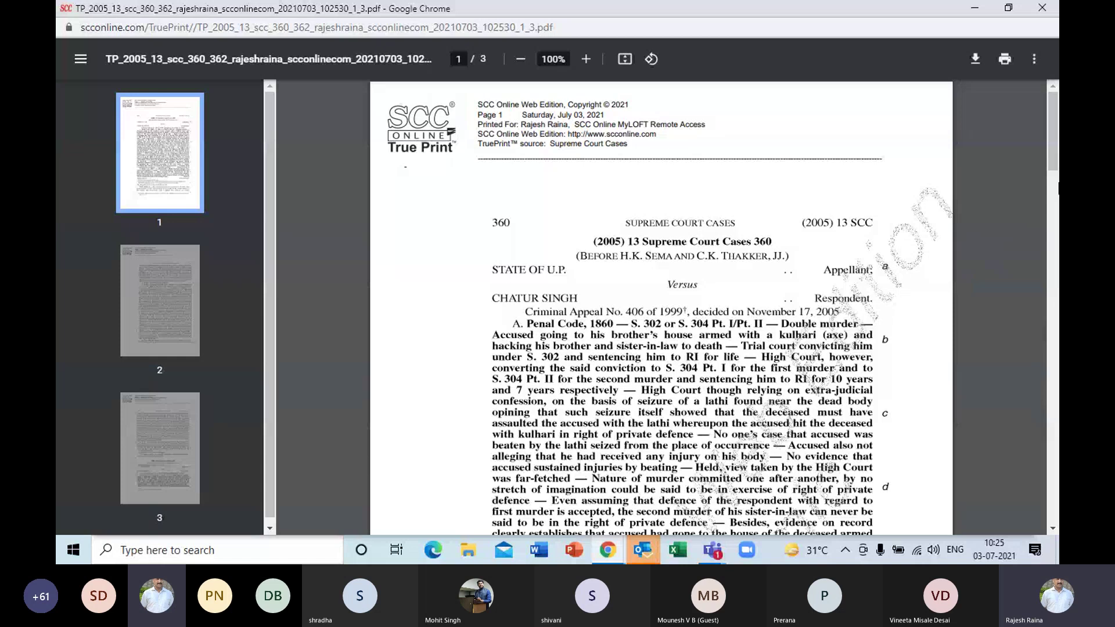
left_click_drag(1053, 144, 1053, 145)
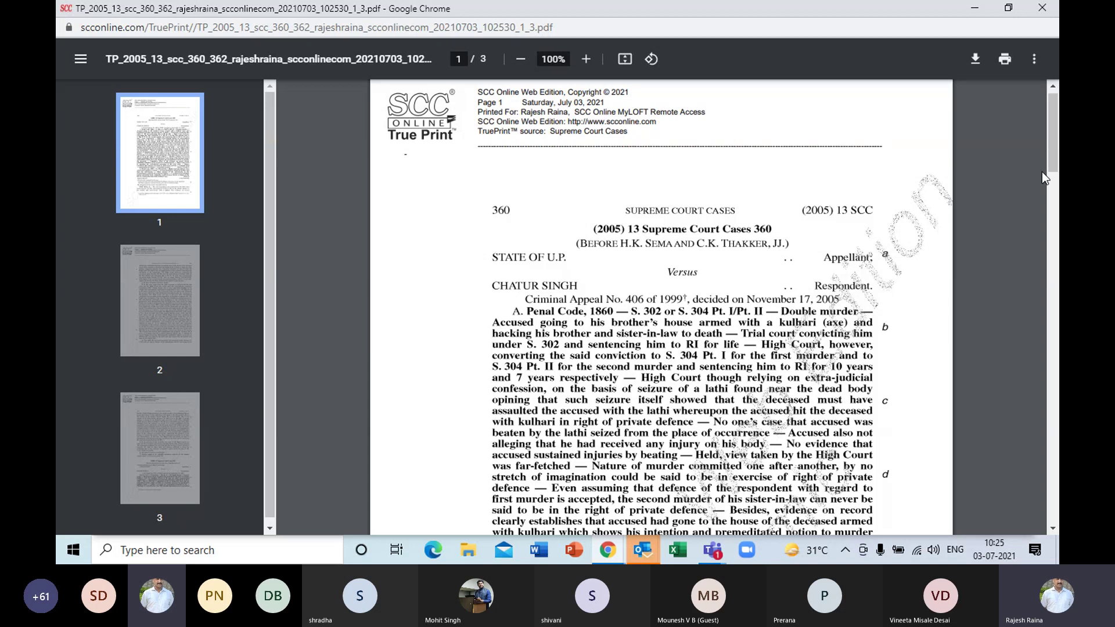
scroll(1050, 152, "down", 3)
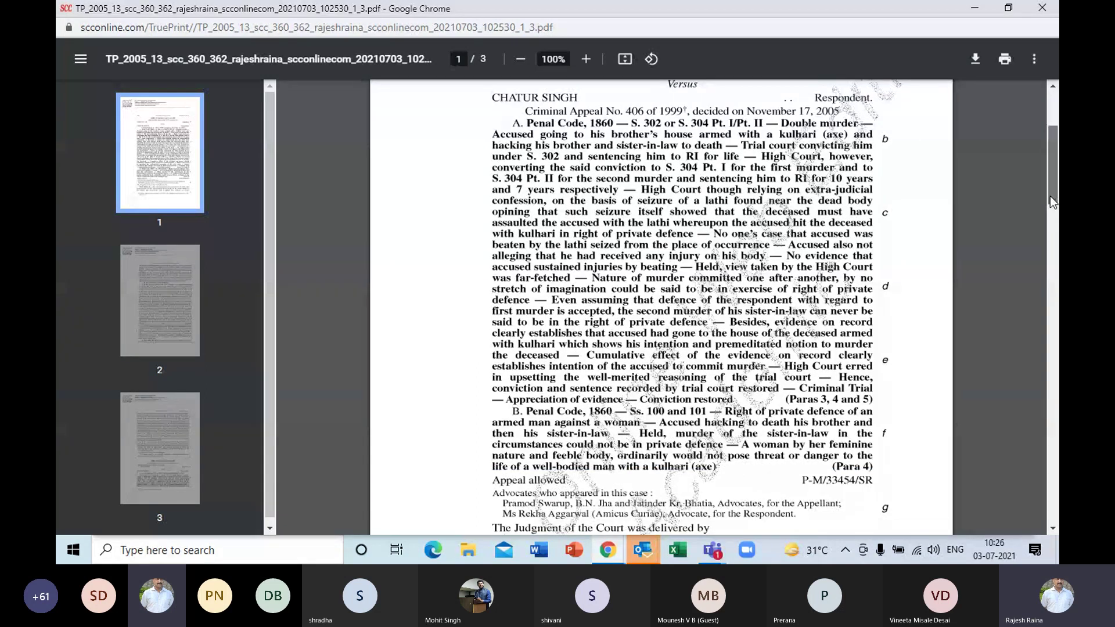
left_click_drag(1050, 197, 1050, 152)
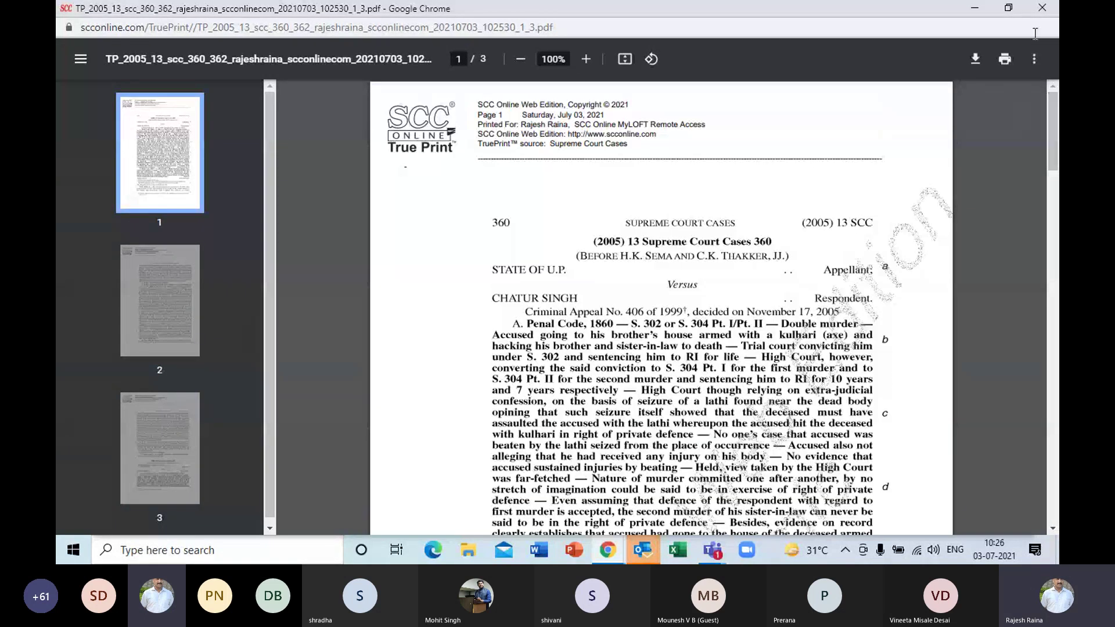
left_click(1044, 14)
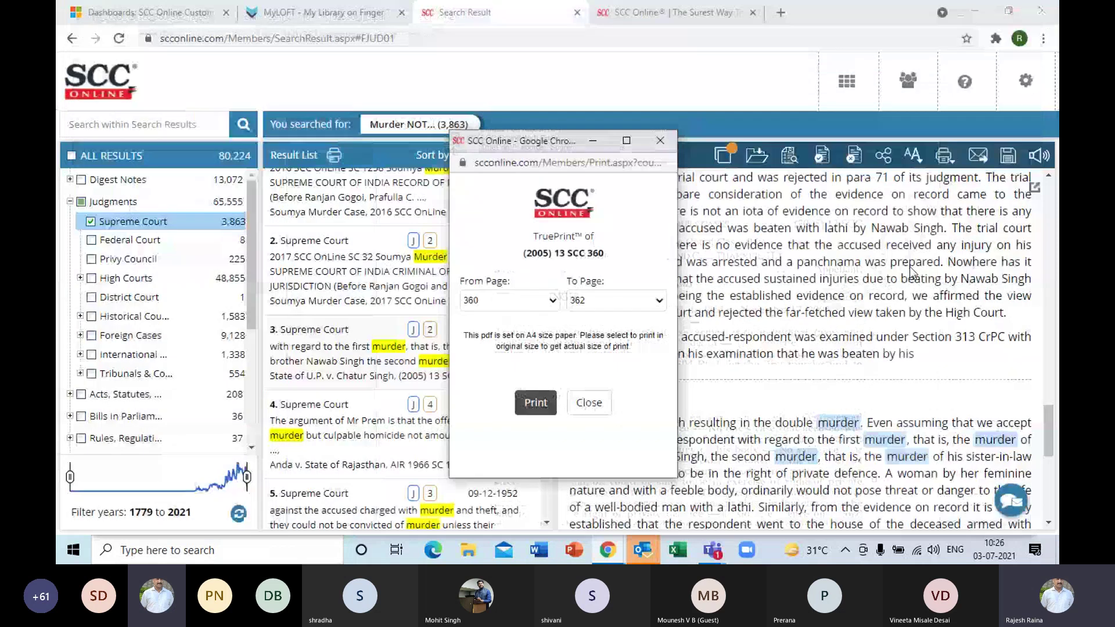
left_click(660, 141)
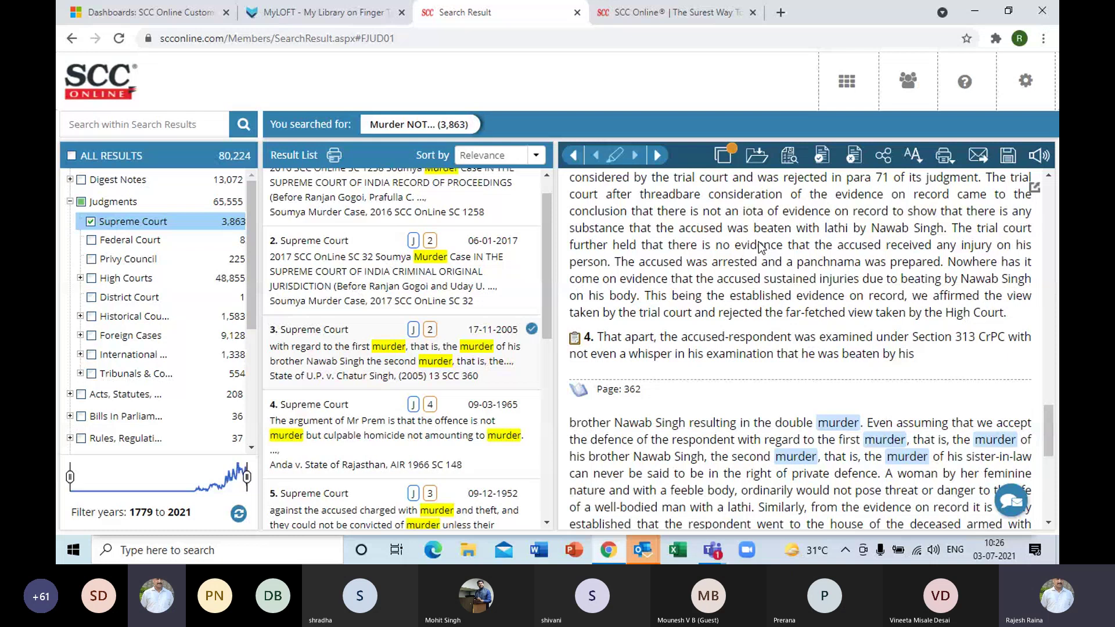
Step: Open the share link for the judgment (2005) 13 SCC 360, select its URL, and close the share window
left_click(913, 156)
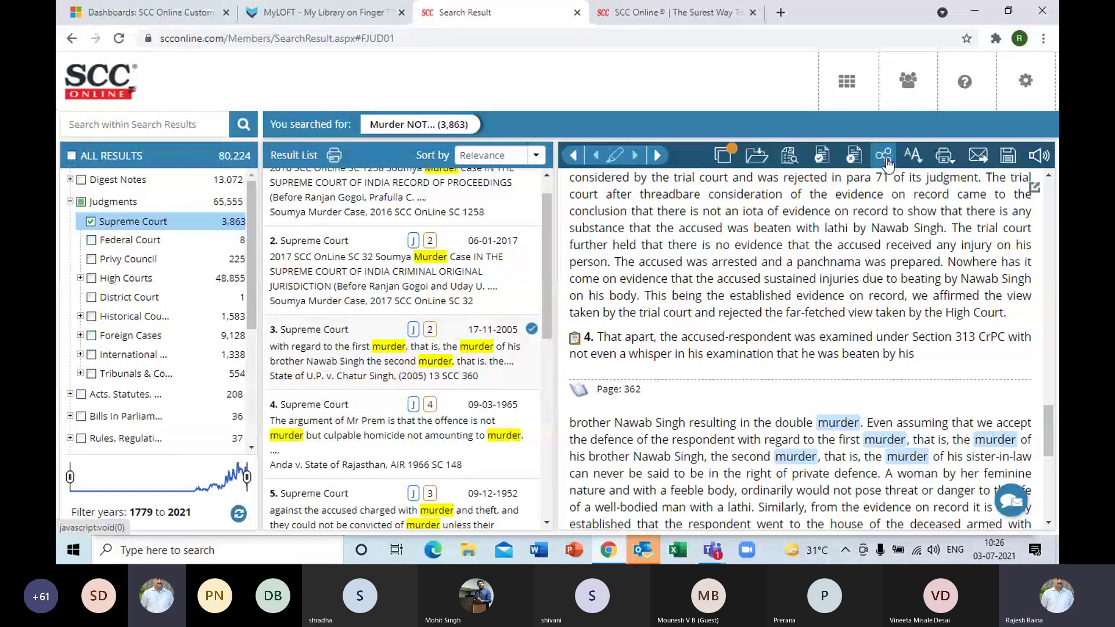
left_click(883, 156)
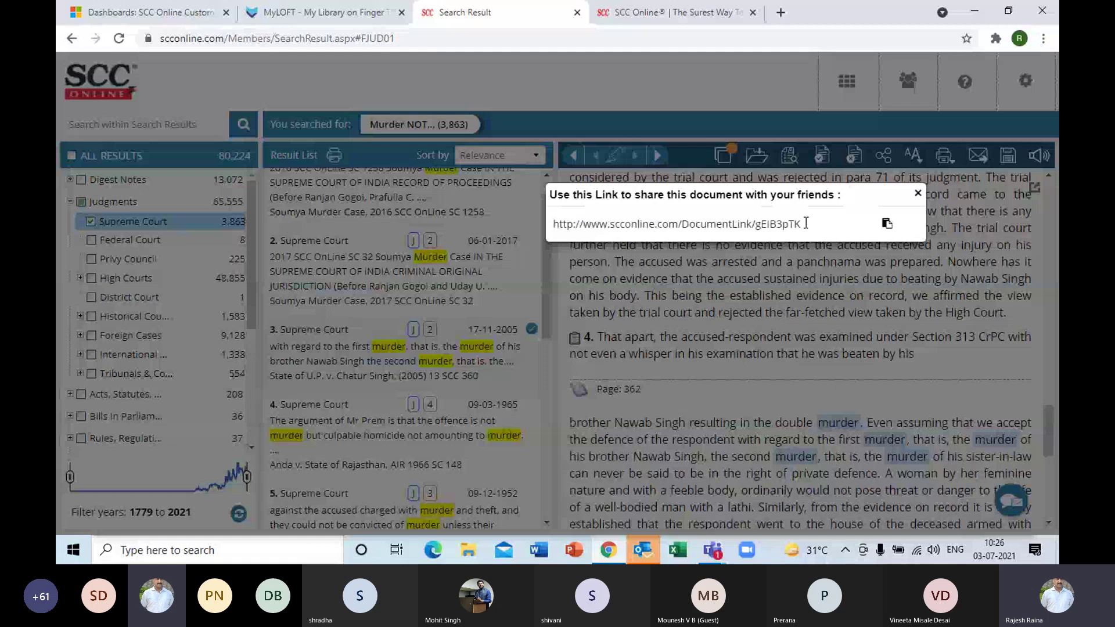
left_click_drag(804, 225, 552, 225)
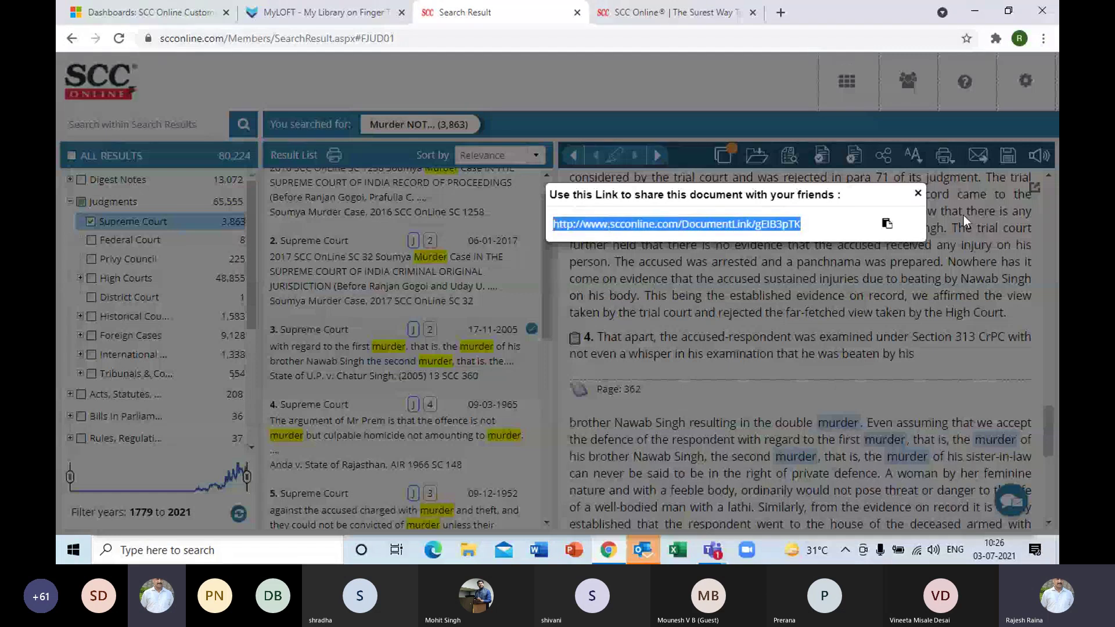
left_click(916, 196)
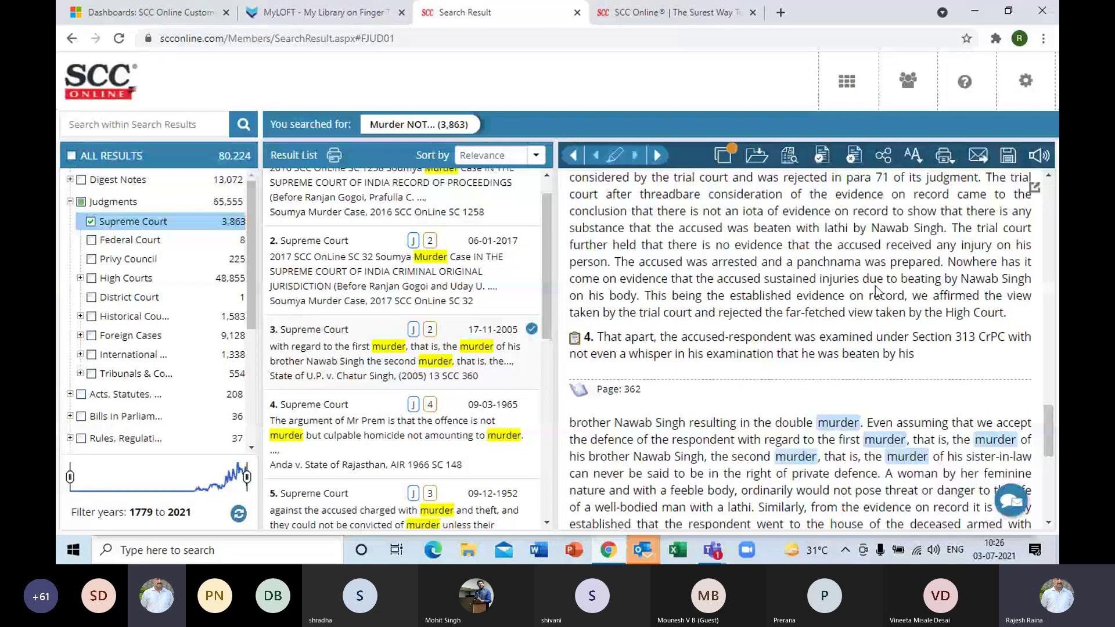
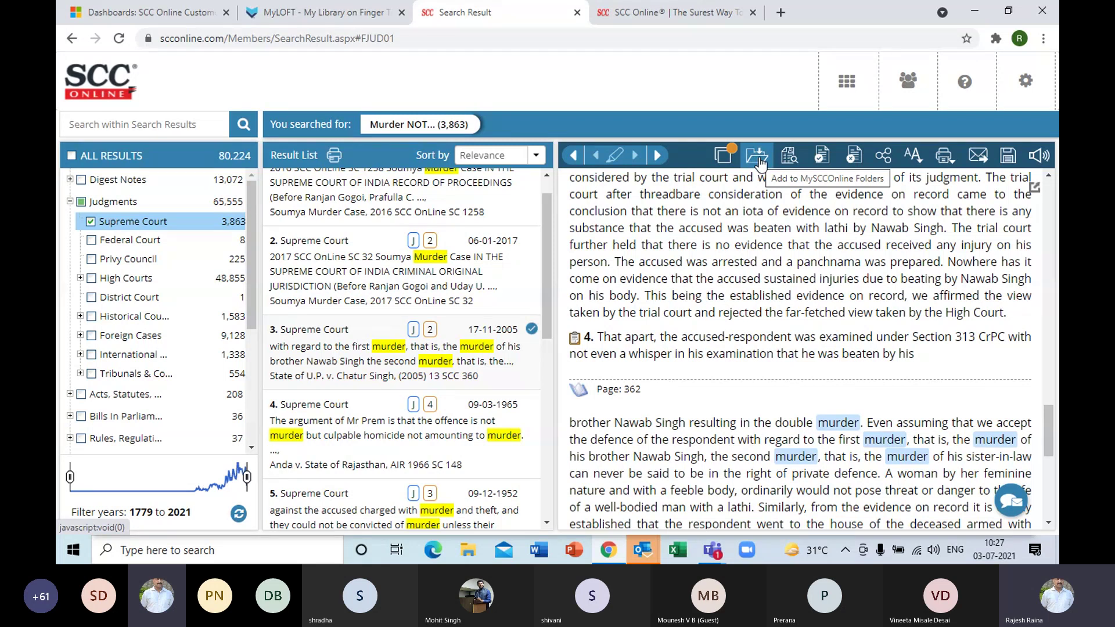
Step: Add the judgment (2005) 13 SCC 360 to a new MySCCOnline folder named Raja Lakhamgouda, created under My Folder
left_click(758, 158)
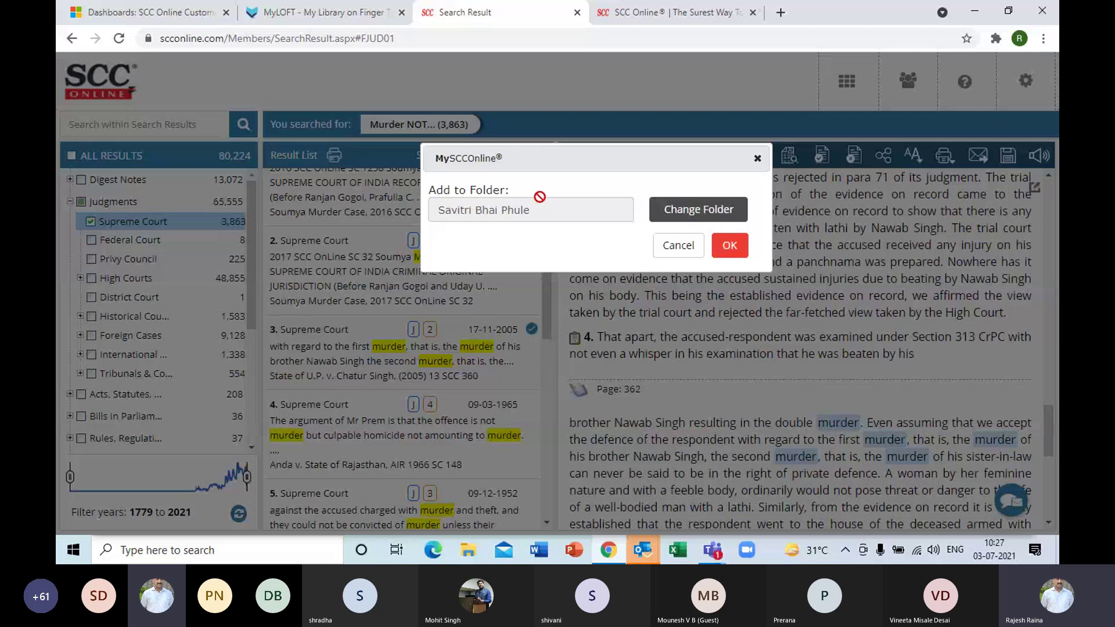
left_click(699, 211)
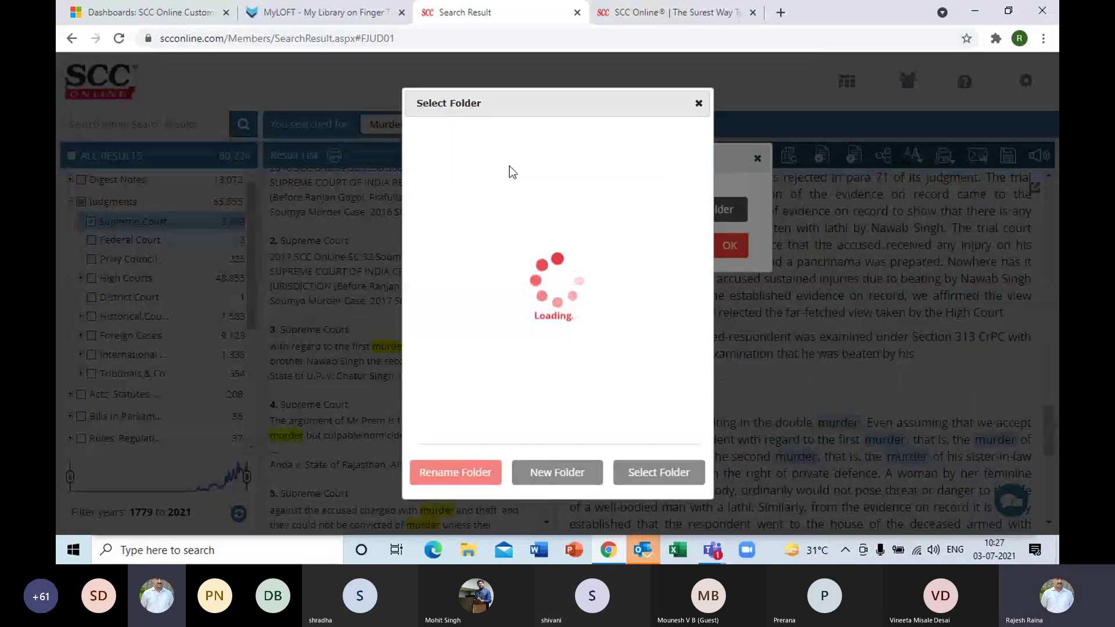
left_click(464, 163)
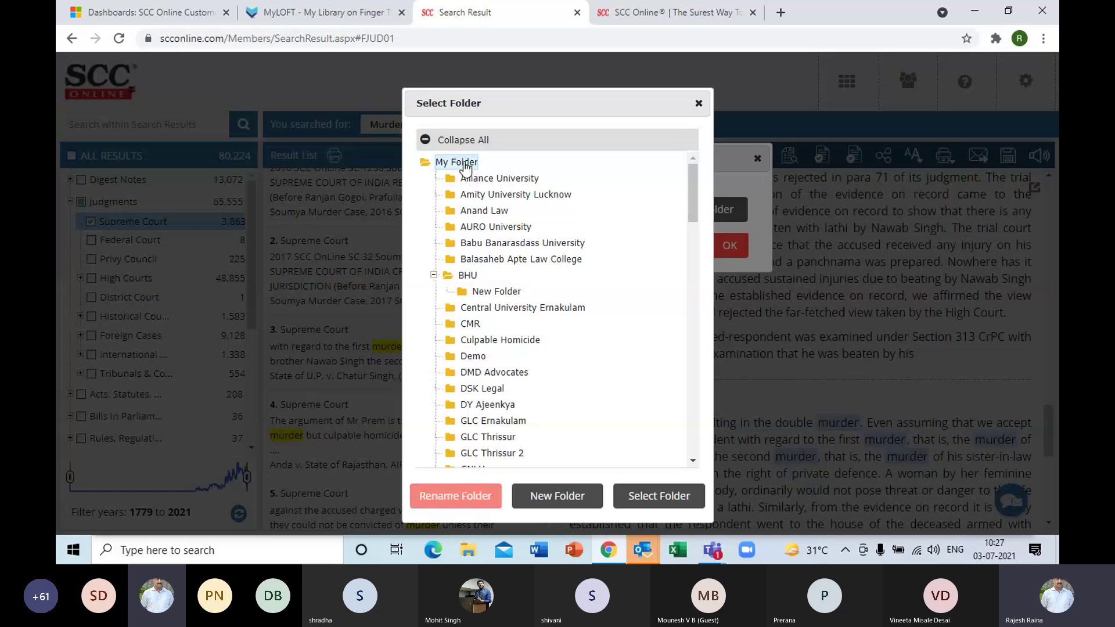
left_click(559, 495)
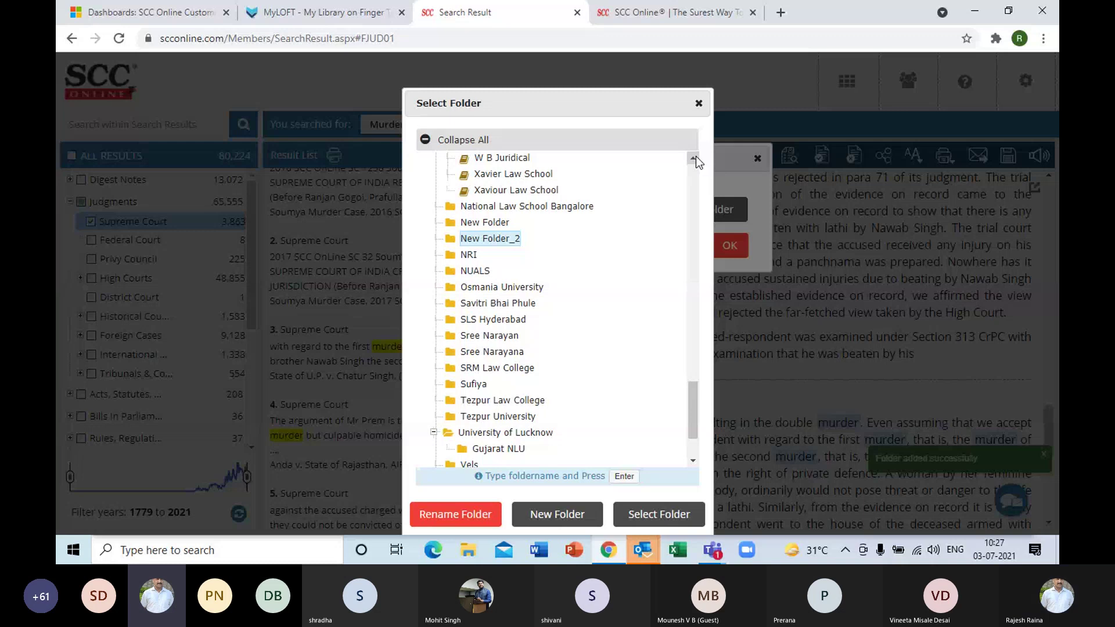
type("Ra")
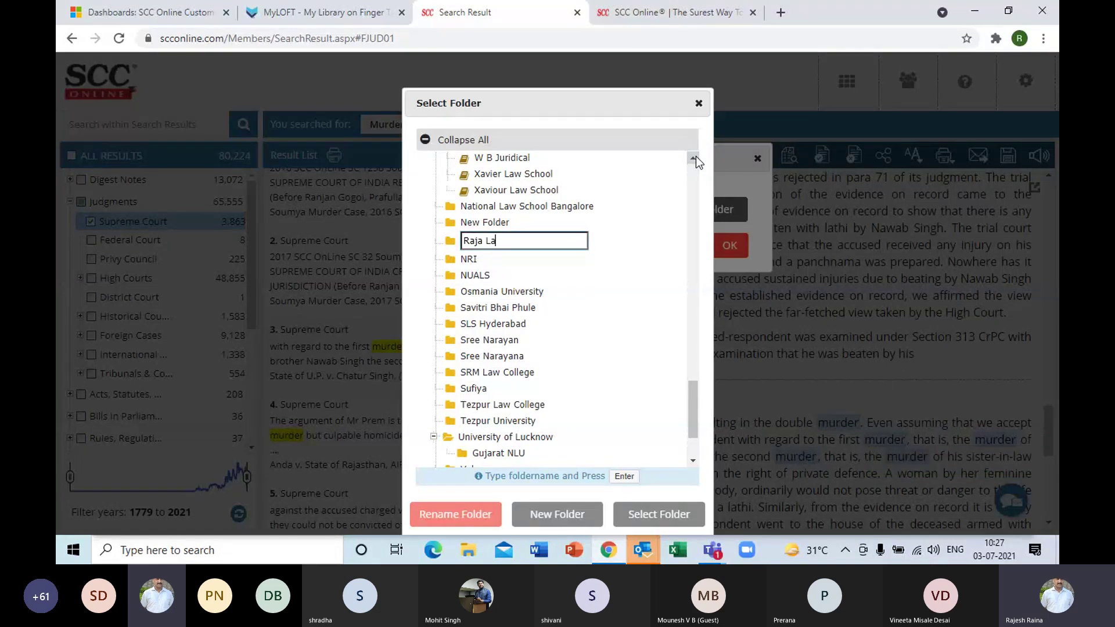
type("ja Lakhamgouda")
key("Return")
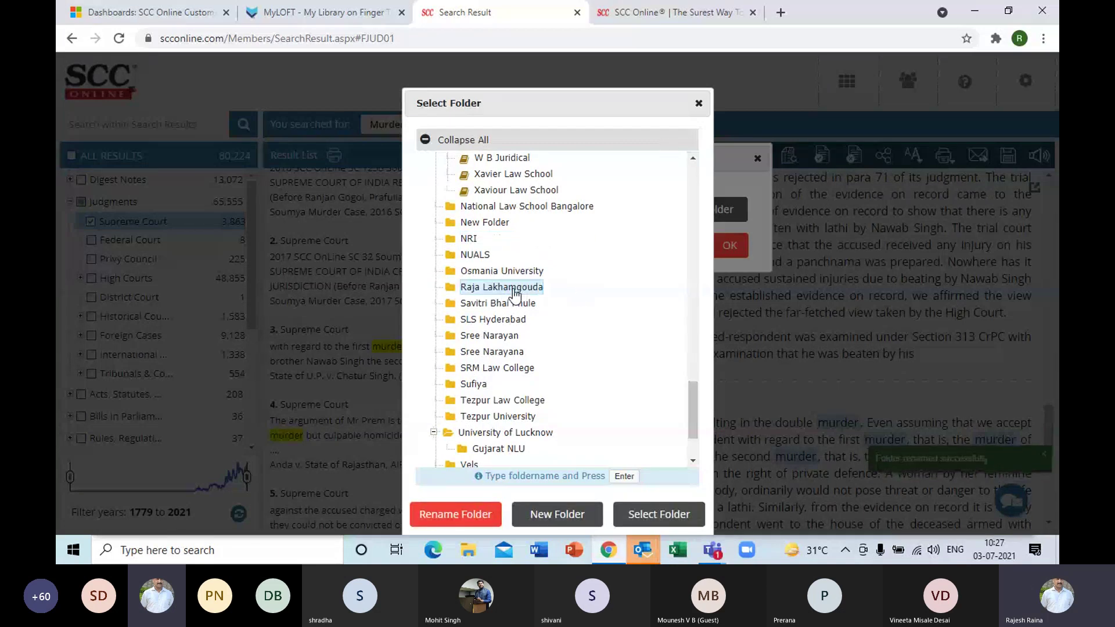
left_click(646, 515)
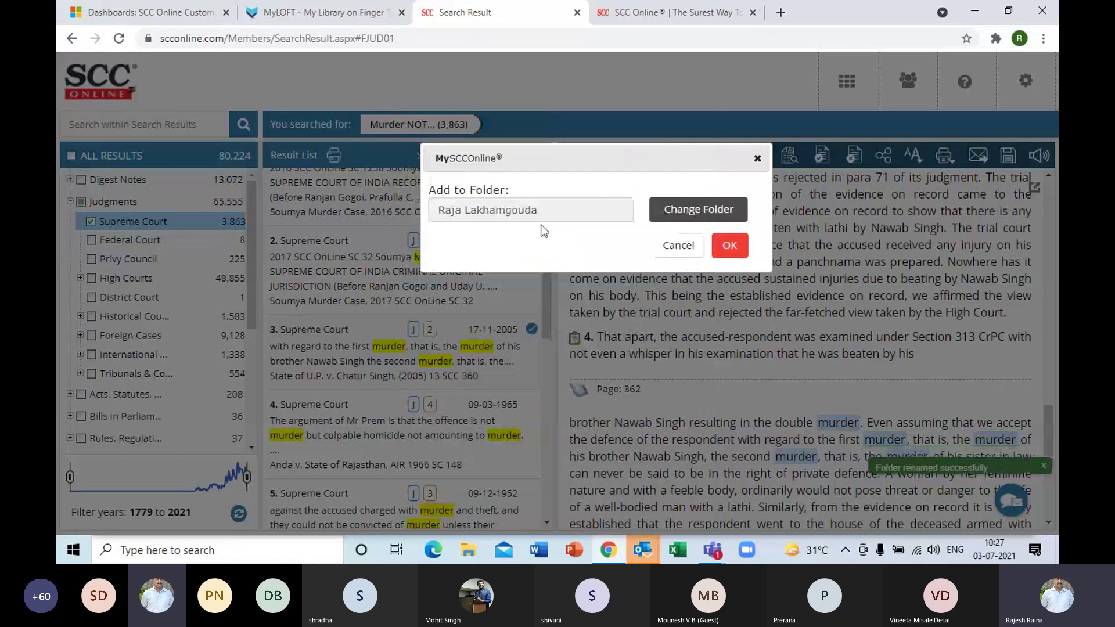
left_click(727, 246)
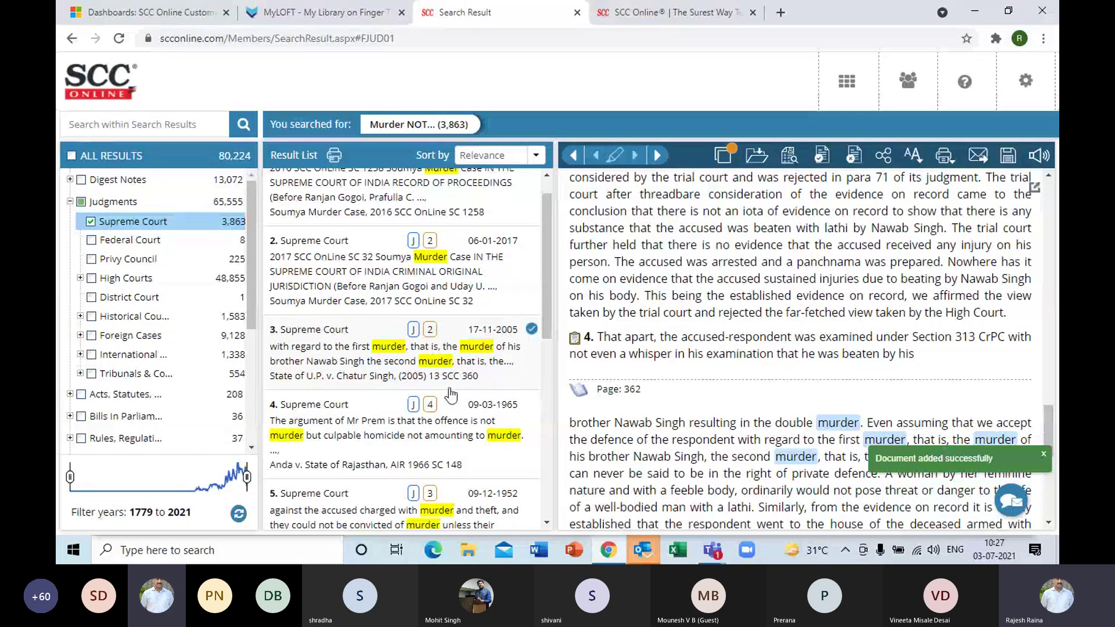
Step: Open the second Supreme Court result, 2017 SCC OnLine SC 32, and add it to the Raja Lakhamgouda folder
left_click(433, 241)
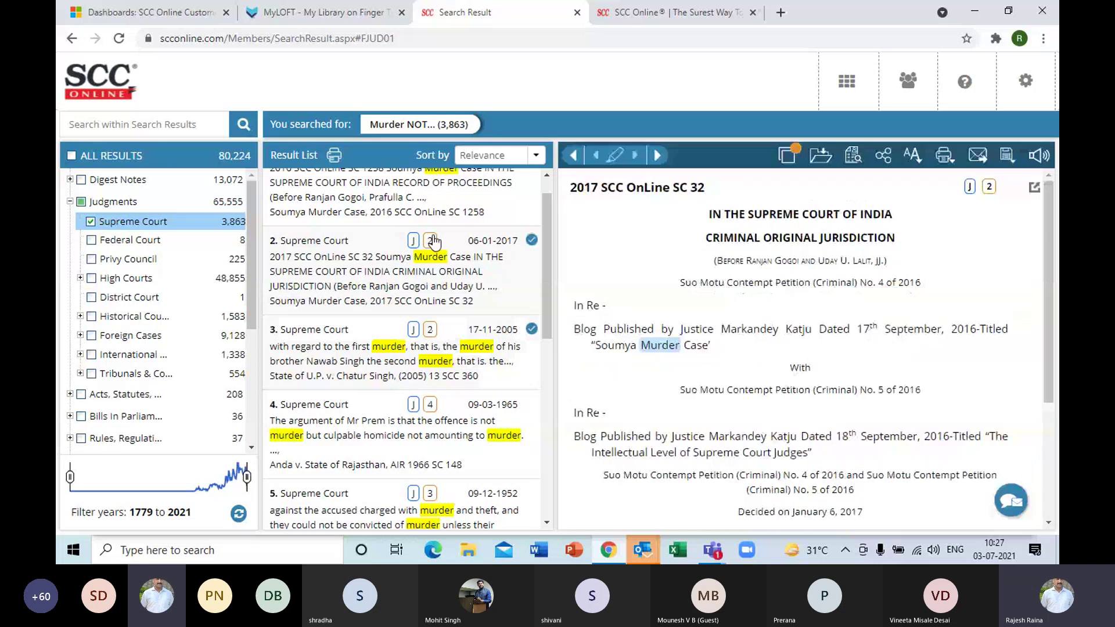
left_click(815, 160)
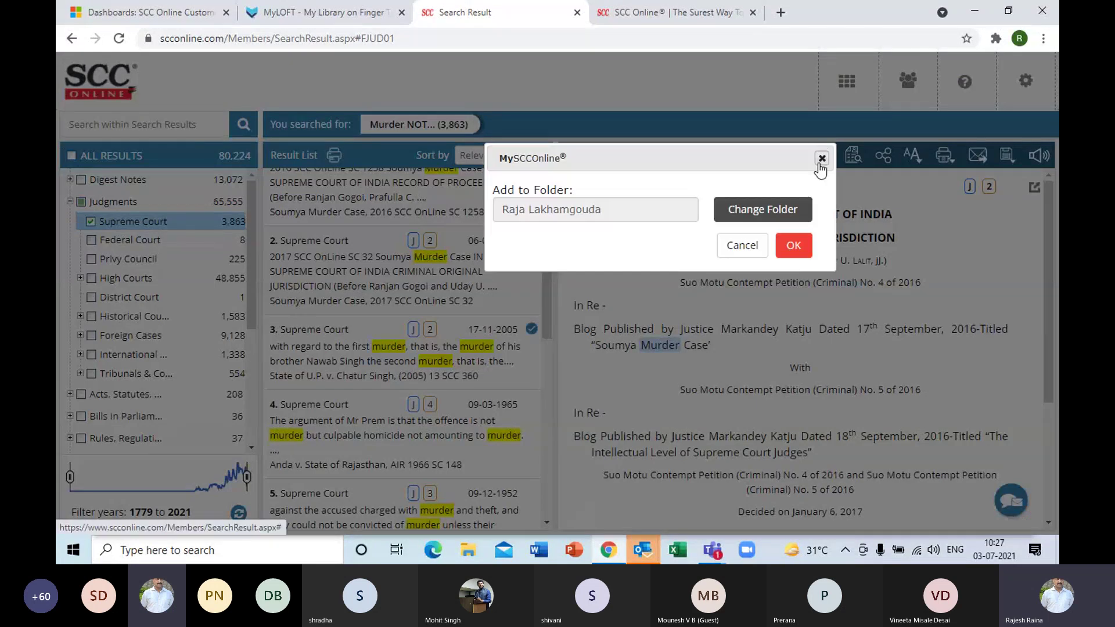
left_click(789, 246)
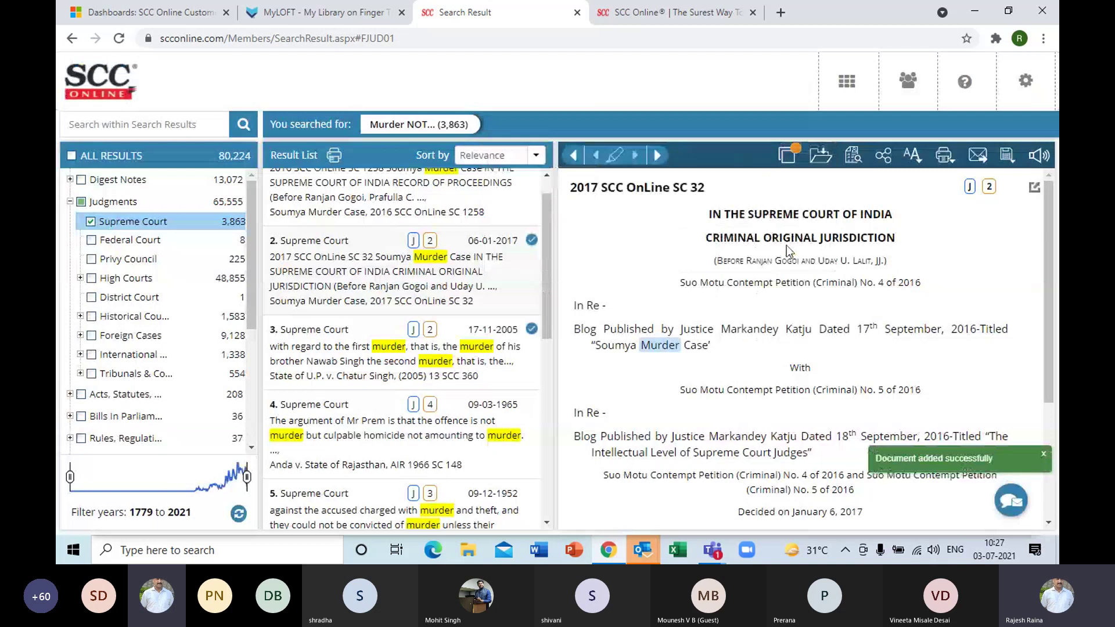
Step: Restrict the results to Aligarh Law Journal articles and add the article 21 ALJ (2013-14) 45 to the Raja Lakhamgouda folder
left_click(69, 202)
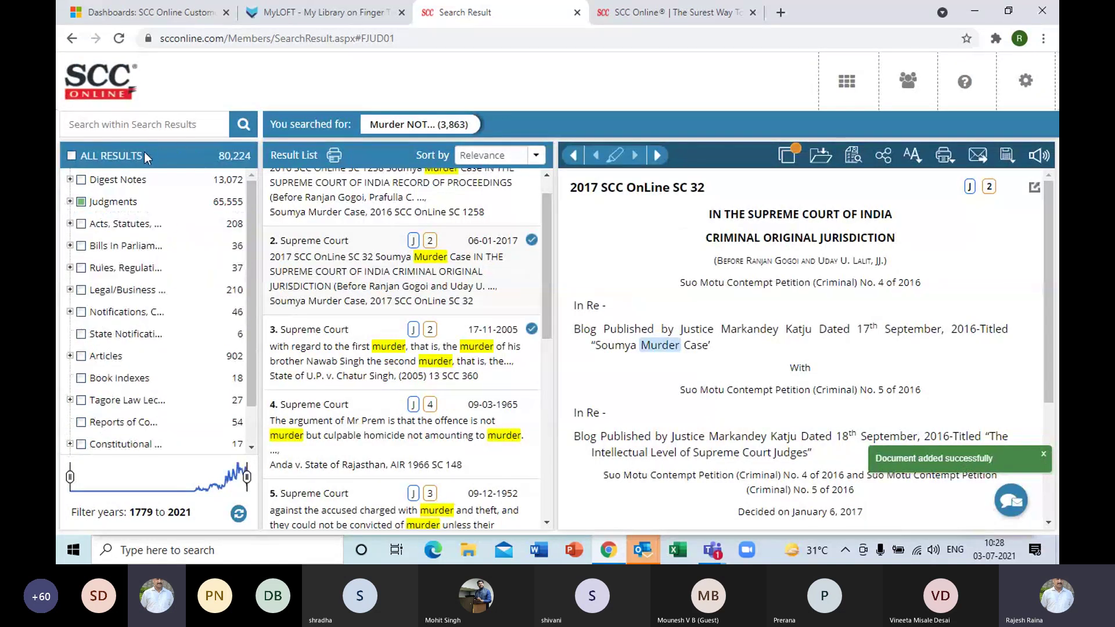
left_click(69, 356)
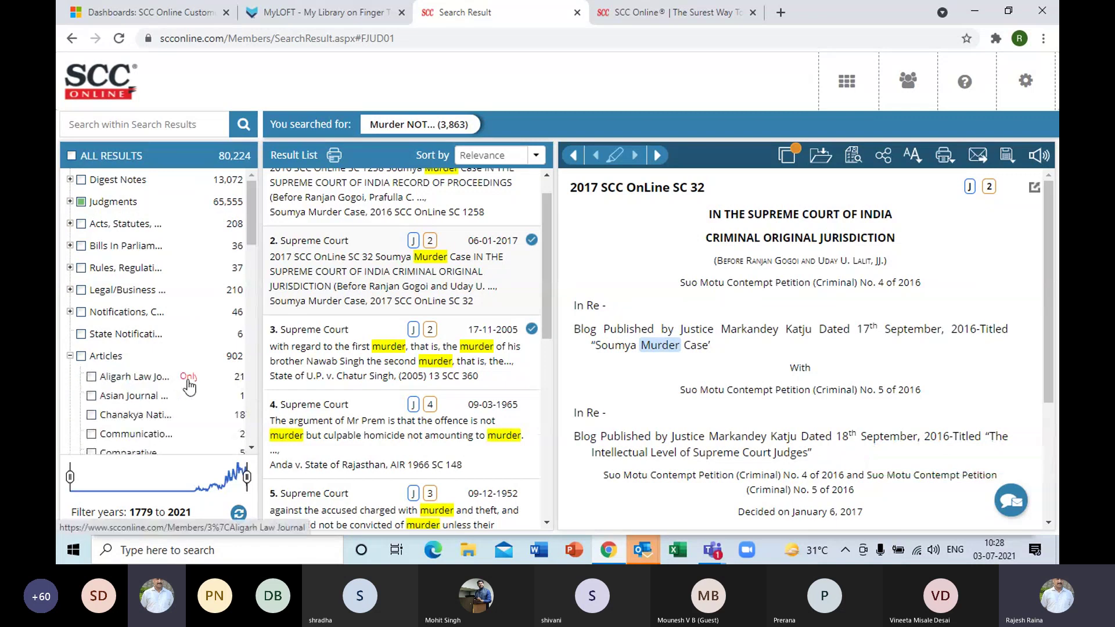
left_click(188, 379)
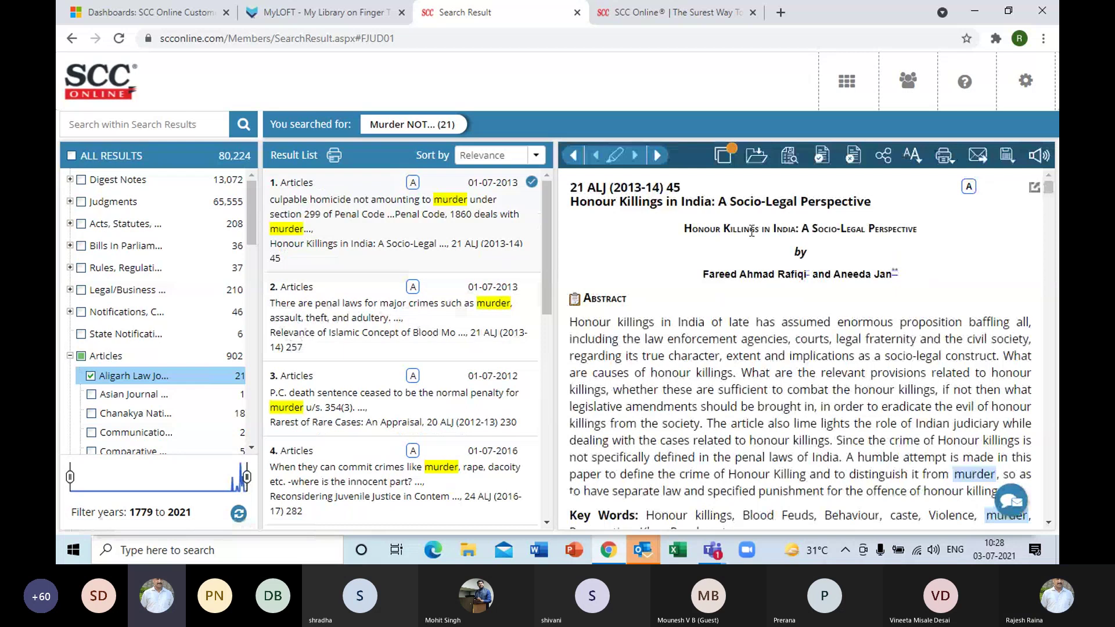
left_click(759, 162)
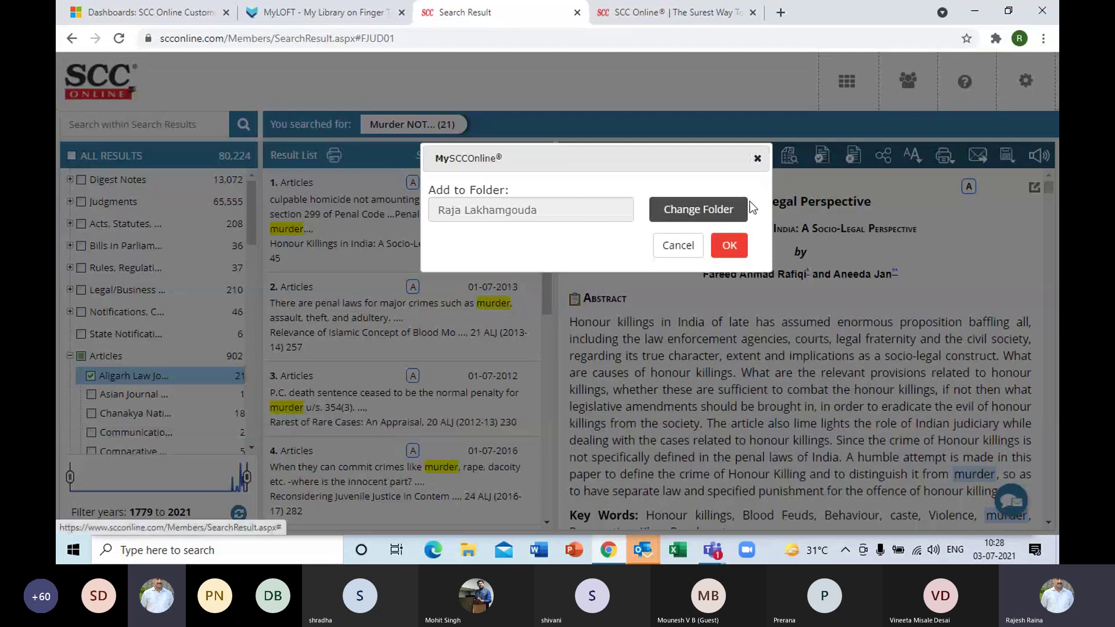
left_click(739, 251)
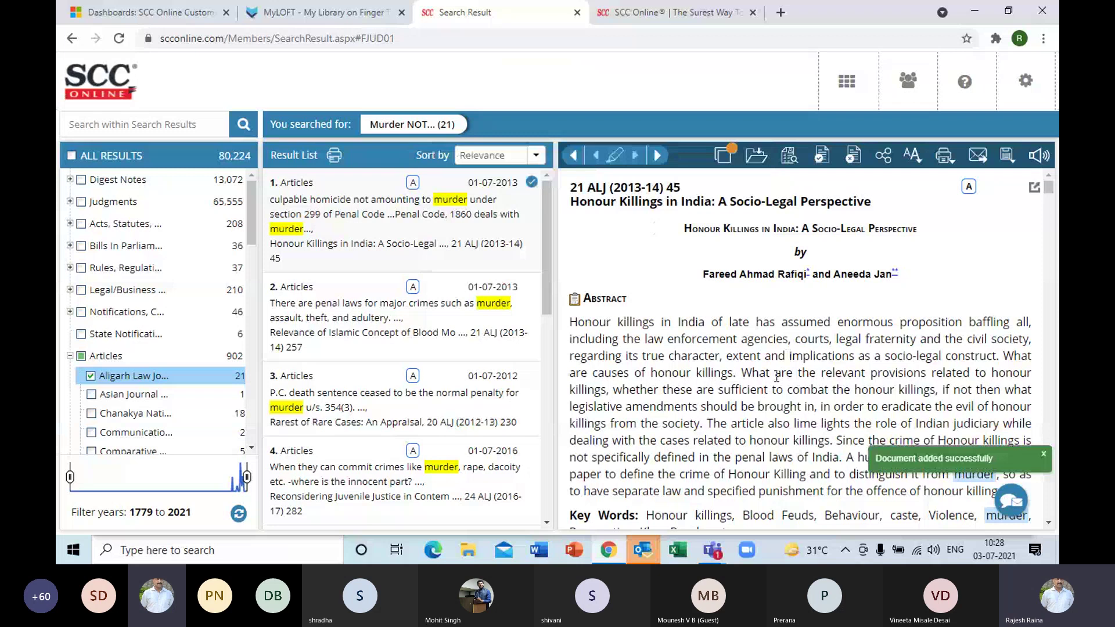
left_click(69, 357)
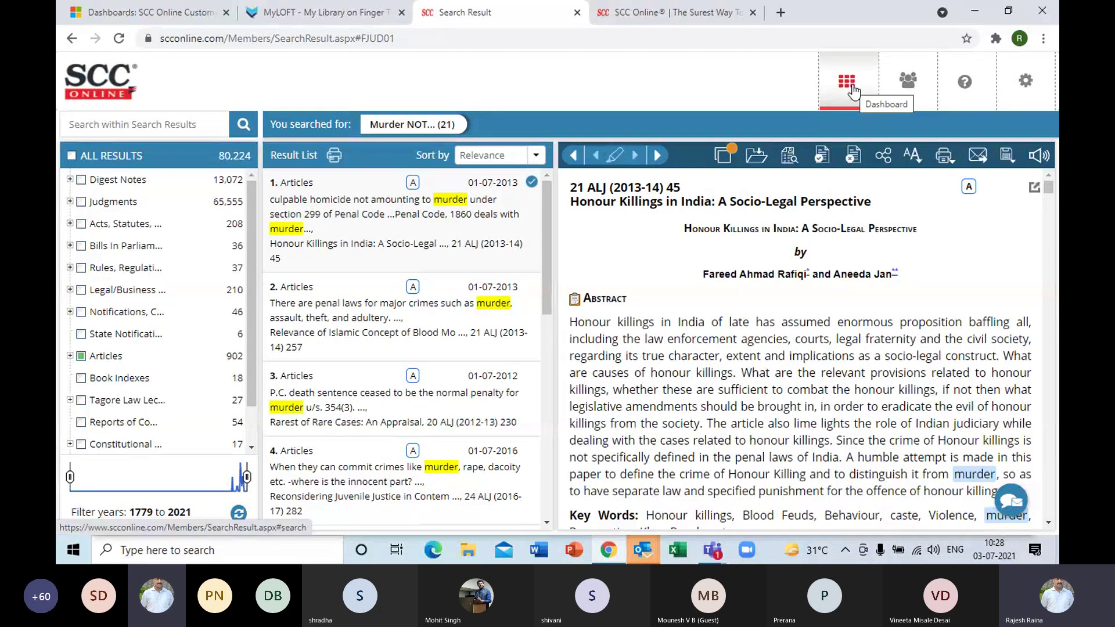
Step: Open the saved folders view and start a case compilation from all the documents saved in the Raja Lakhamgouda folder
mouse_move(908, 90)
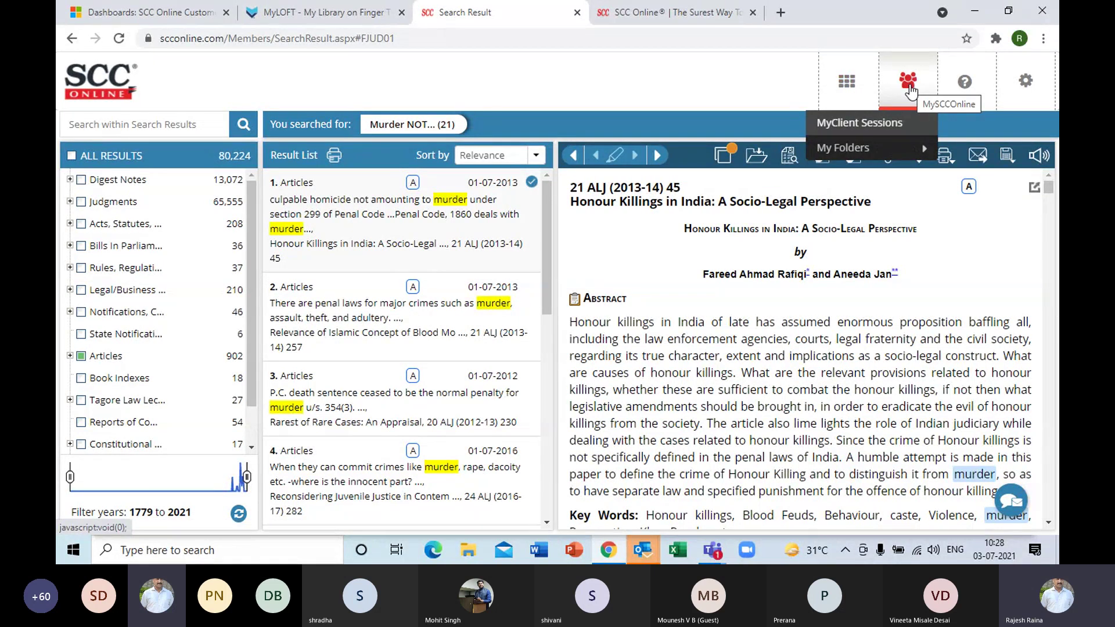
mouse_move(910, 151)
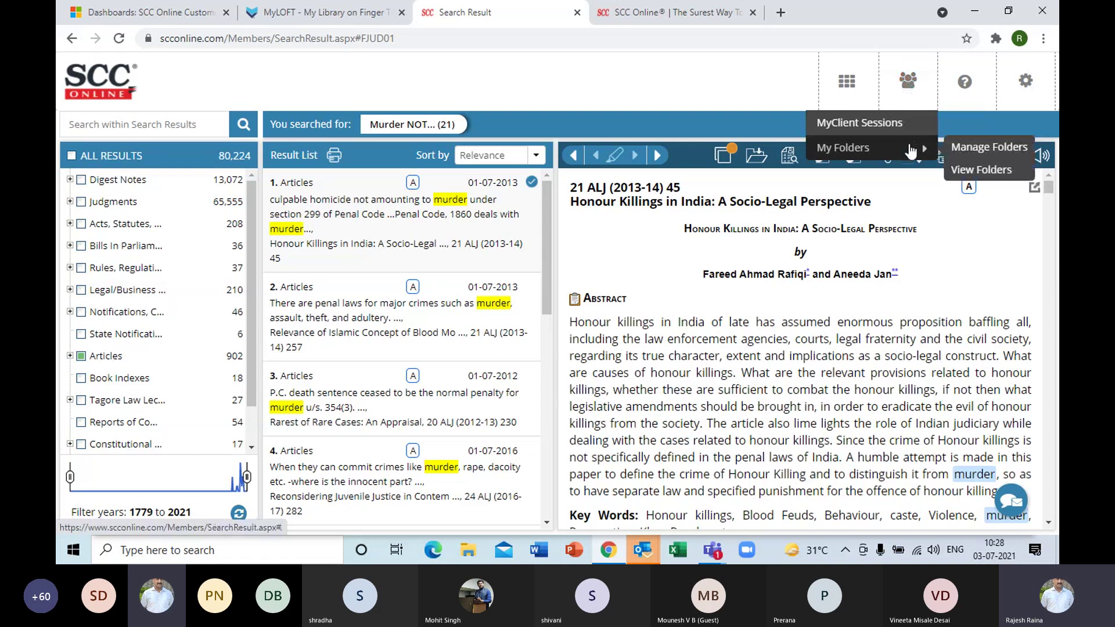
left_click(968, 173)
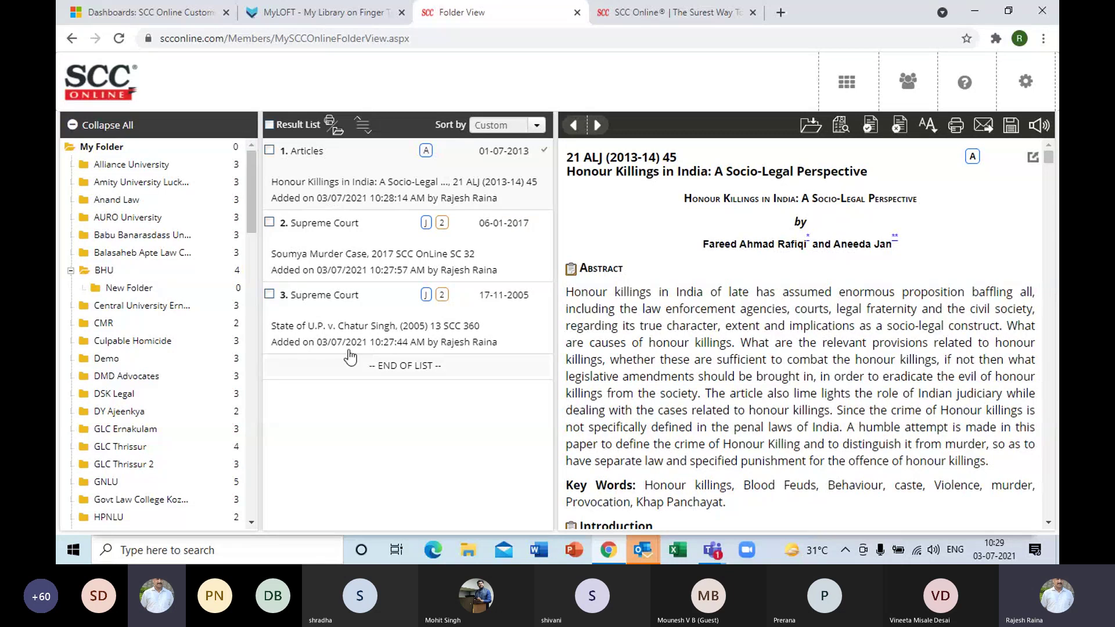
left_click(269, 126)
mouse_move(334, 125)
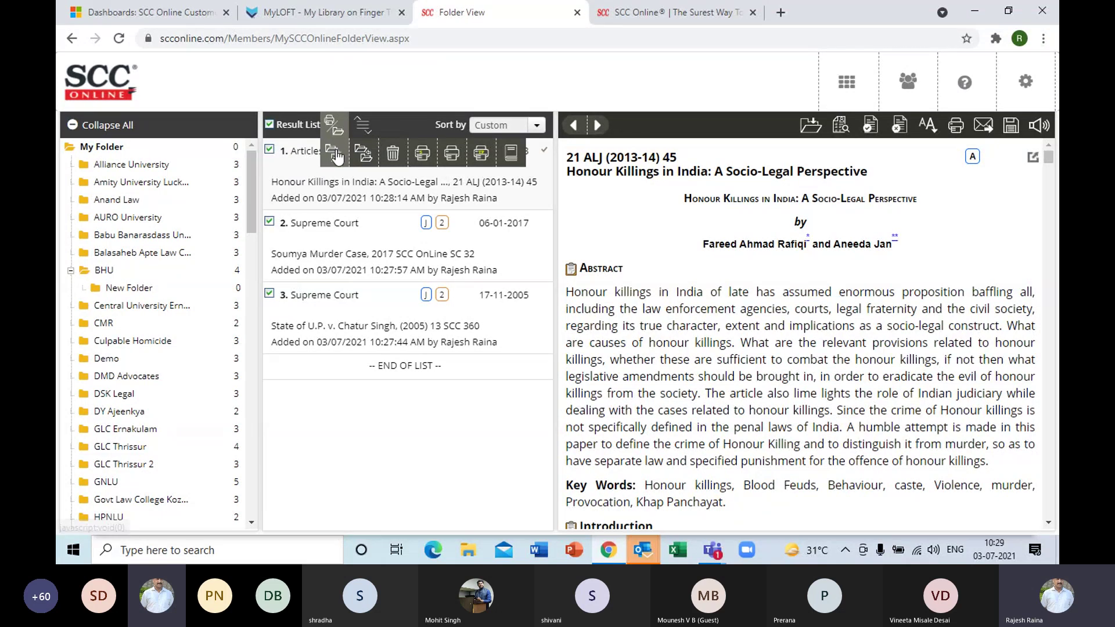
left_click(510, 154)
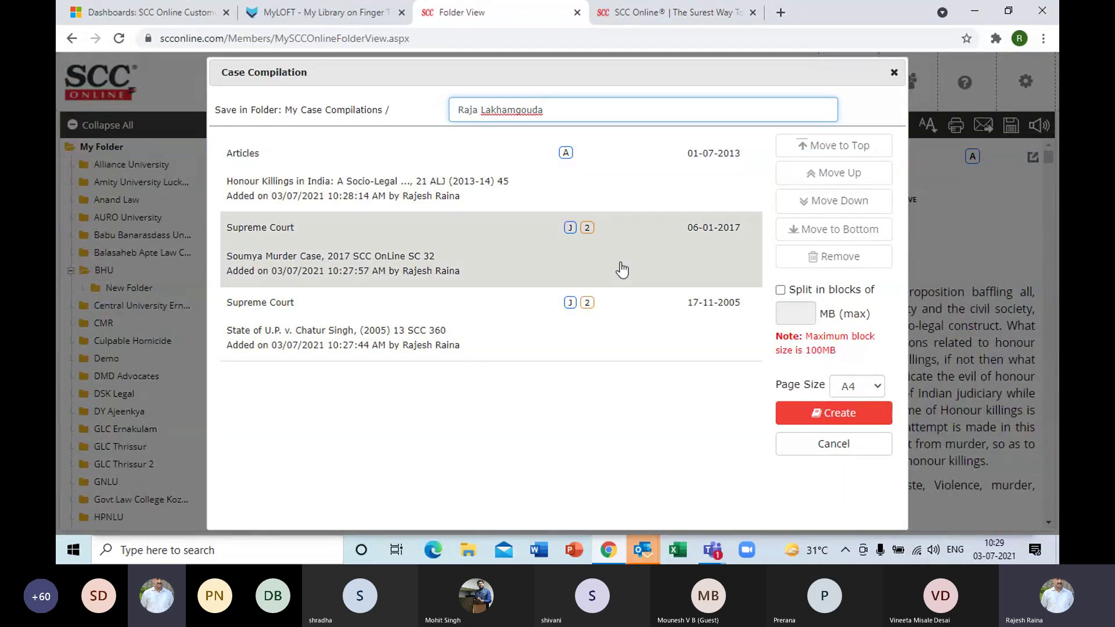
Step: Place the Honour Killings in India article last in the case compilation and create the compilation
left_click(630, 193)
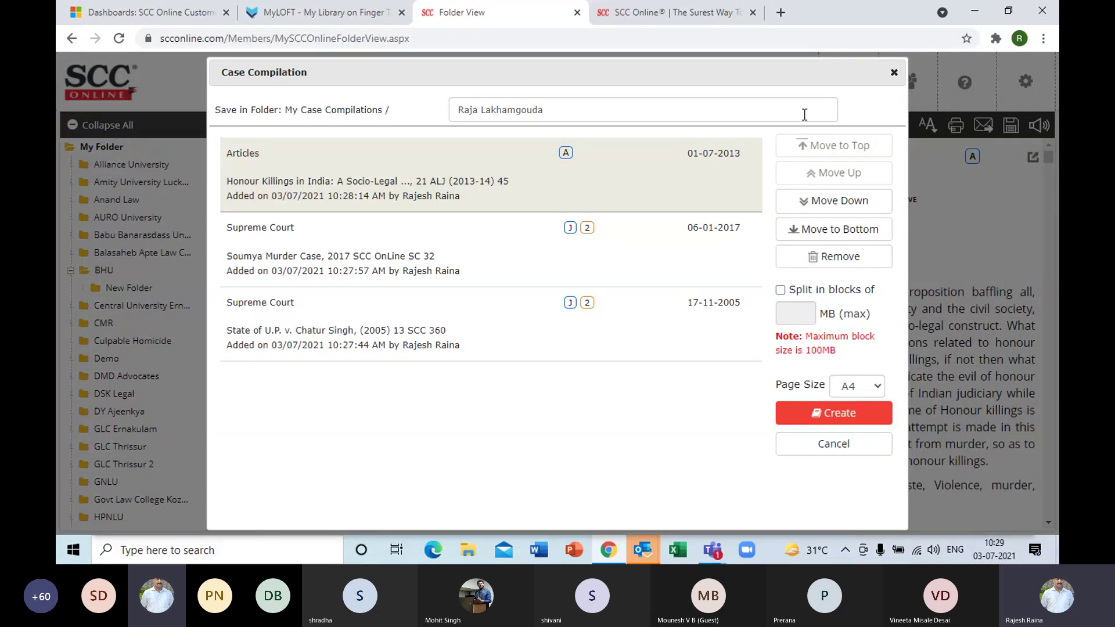
left_click(820, 232)
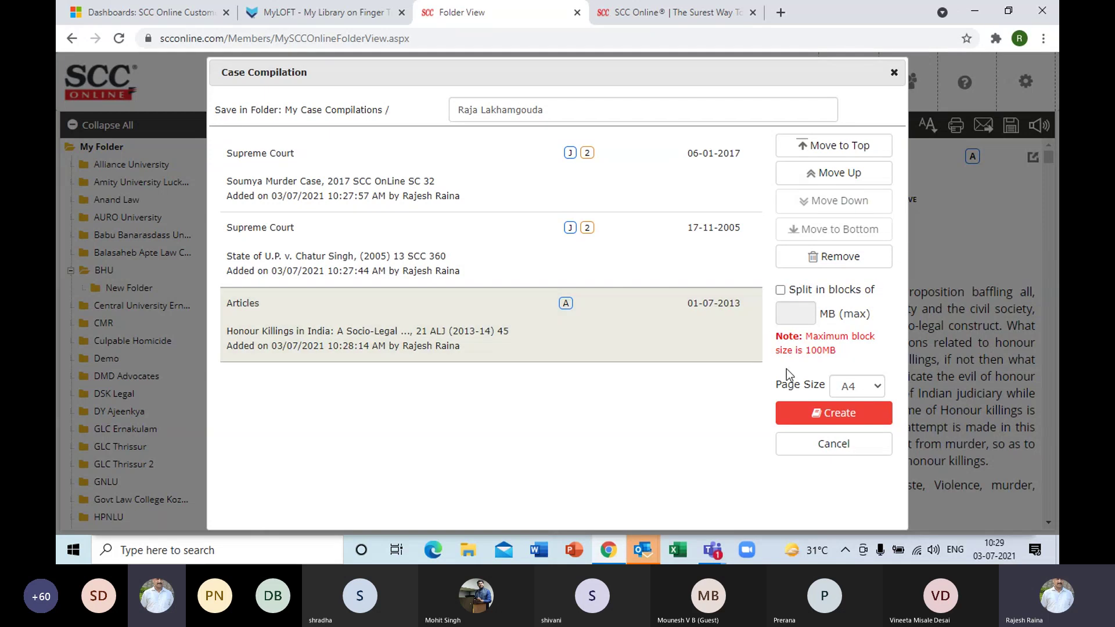
left_click(838, 416)
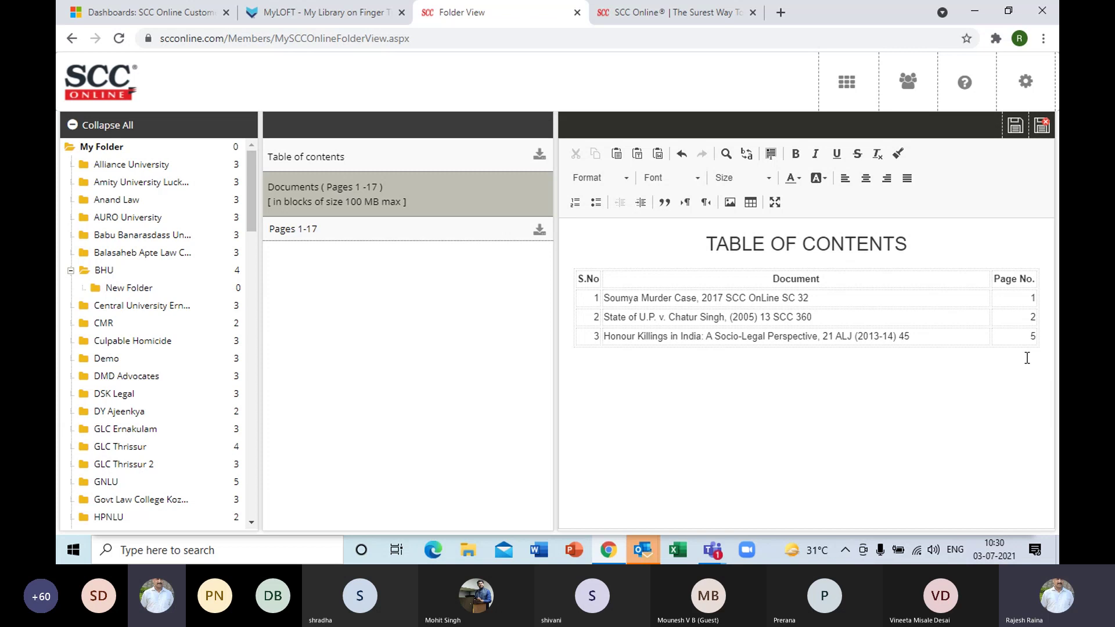
Step: Insert the heading NOTES on its own line above the TABLE OF CONTENTS title
left_click(708, 246)
key("Return")
type("N")
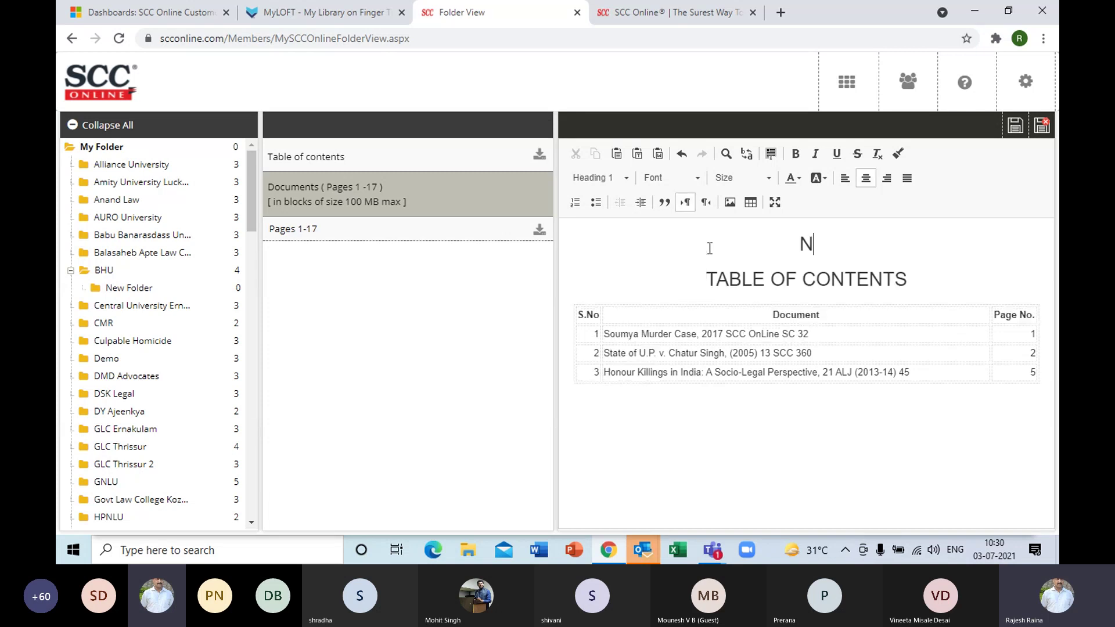
type("OTES")
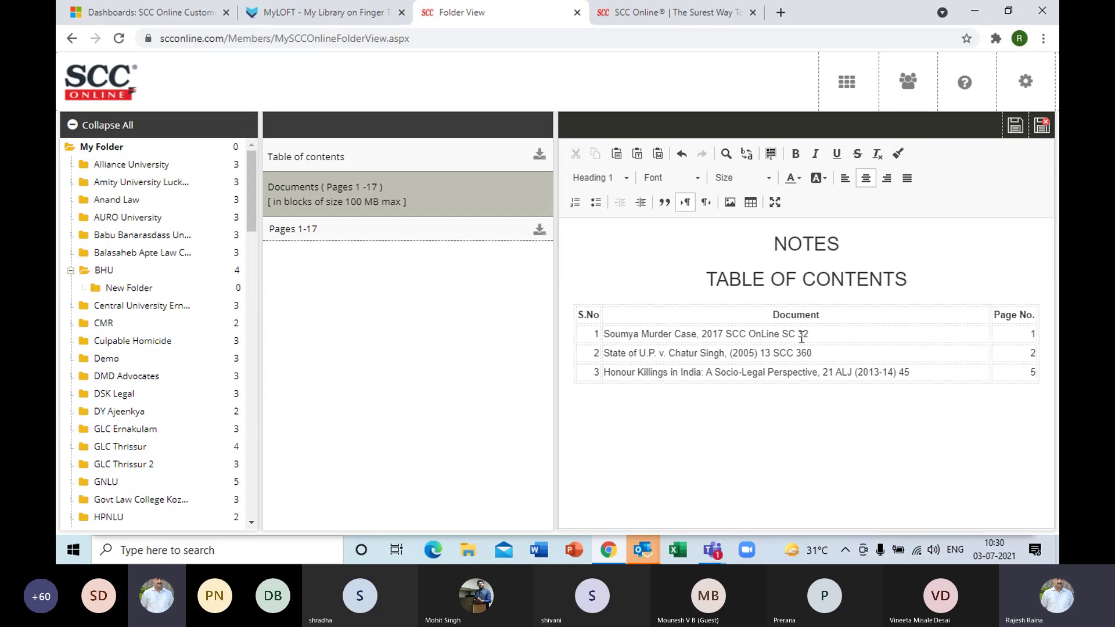
Step: Copy the SCC Online logo's image address and use it as the URL of a new image beside the NOTES heading
right_click(103, 90)
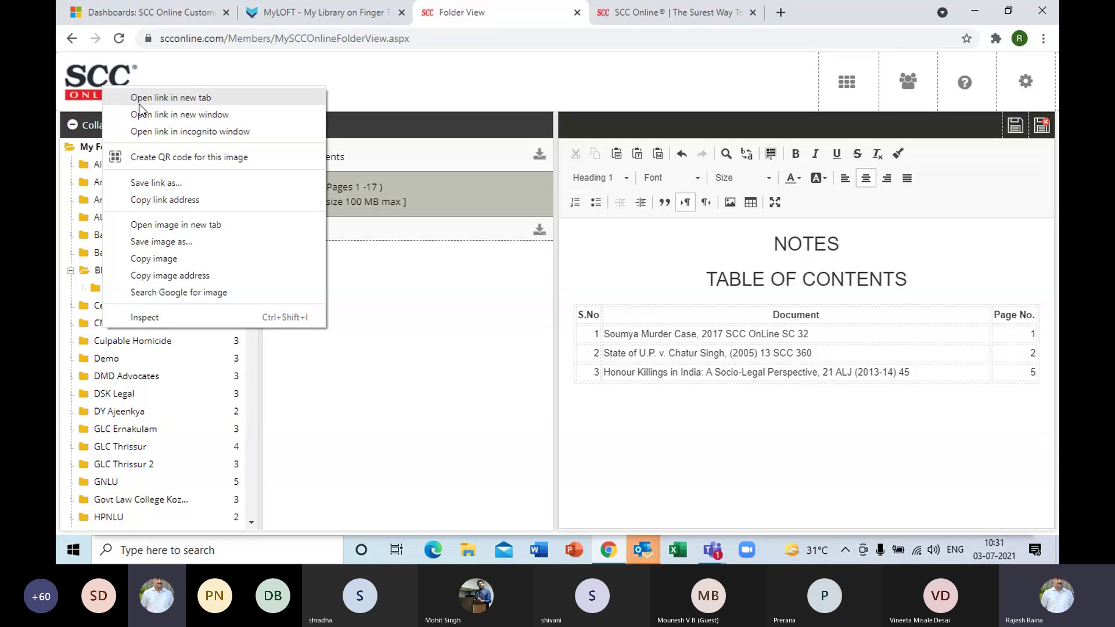
left_click(193, 276)
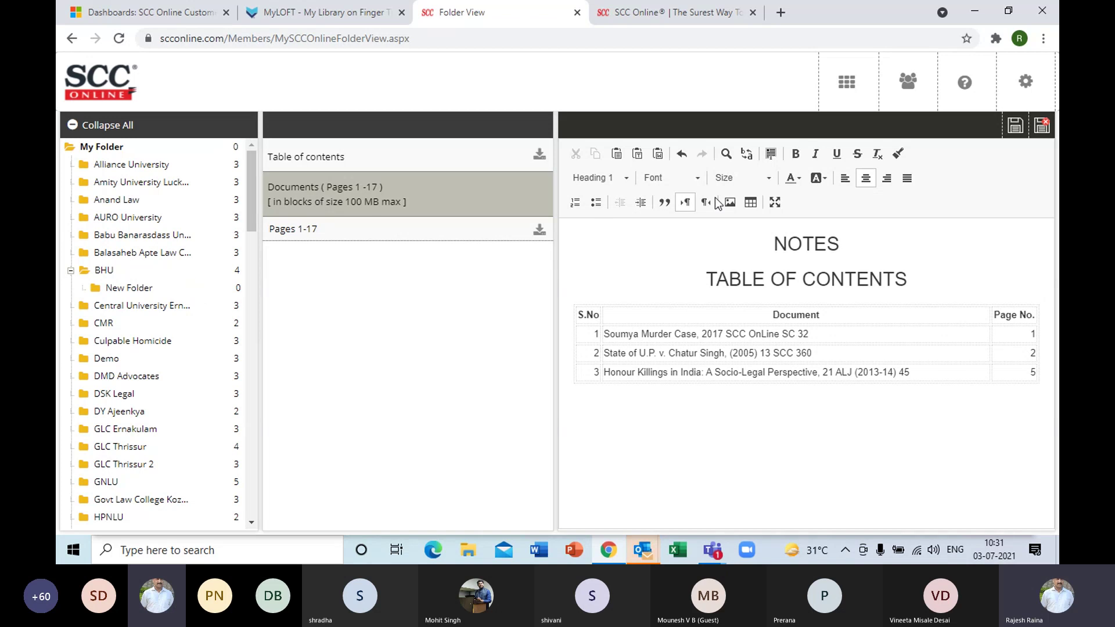
left_click(731, 209)
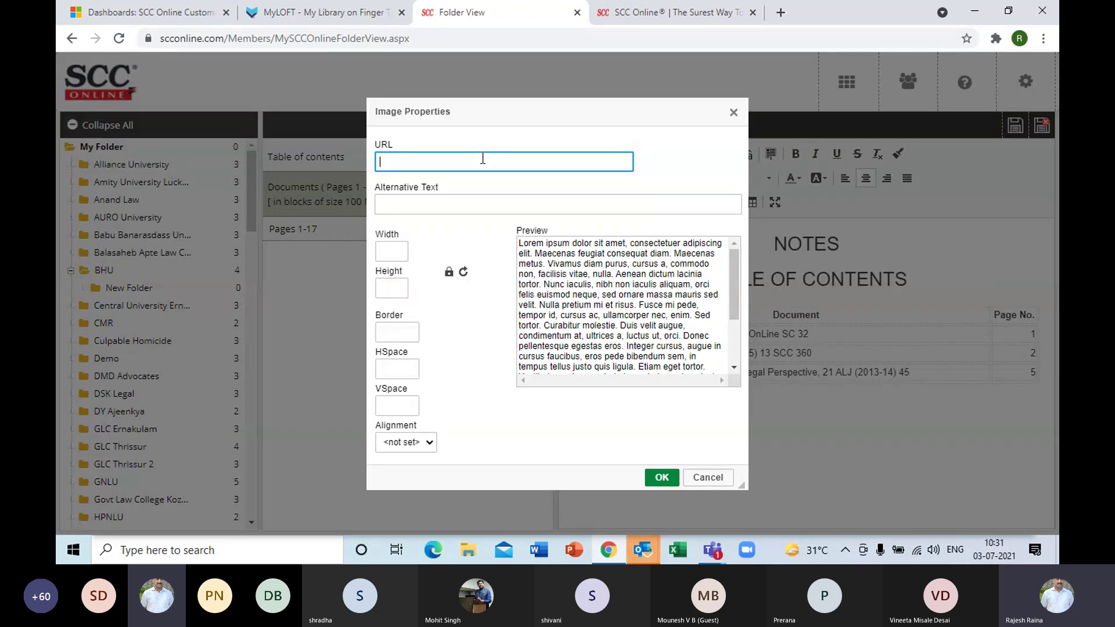
key("ctrl+v")
Step: Set the logo's width to 250 with proportional height, insert it beside NOTES, and save the table of contents
left_click(399, 252)
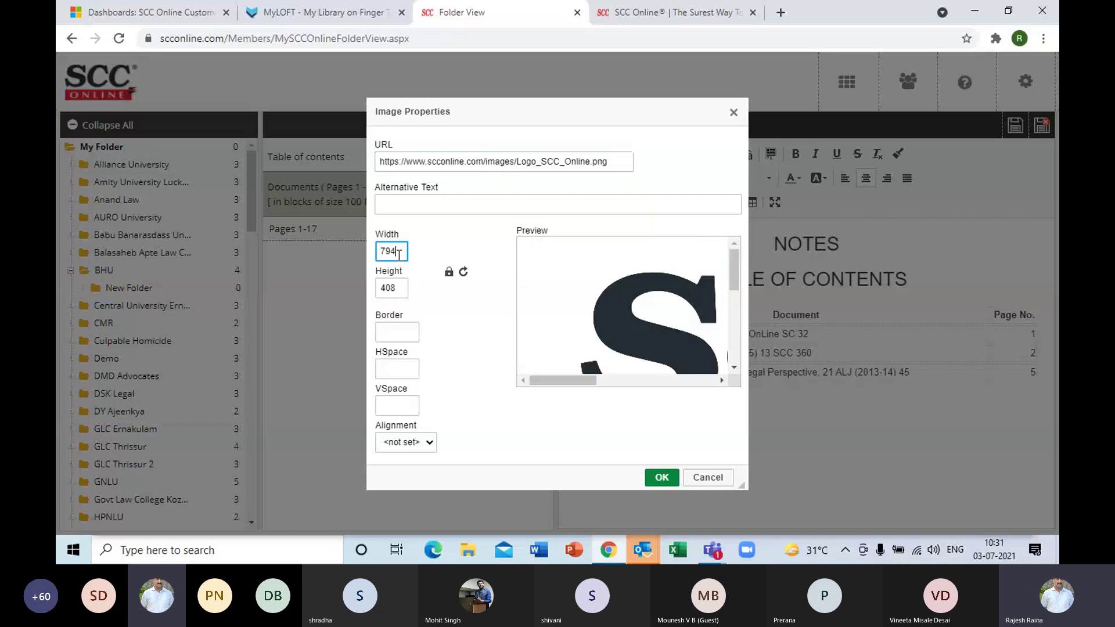
key("BackSpace")
key("BackSpace")
type("250")
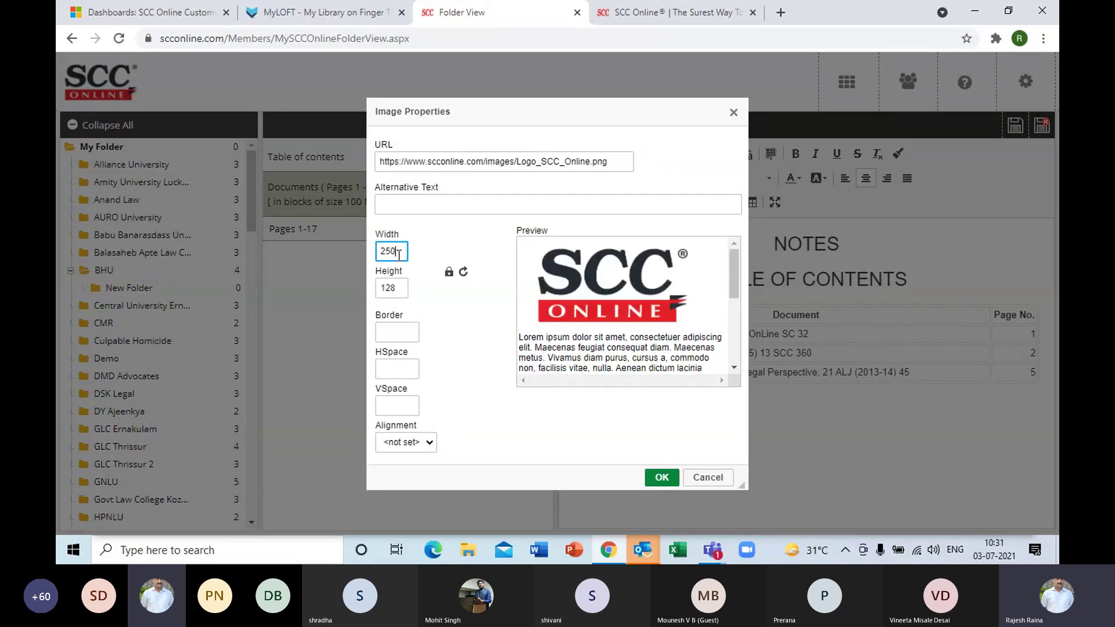
left_click(432, 306)
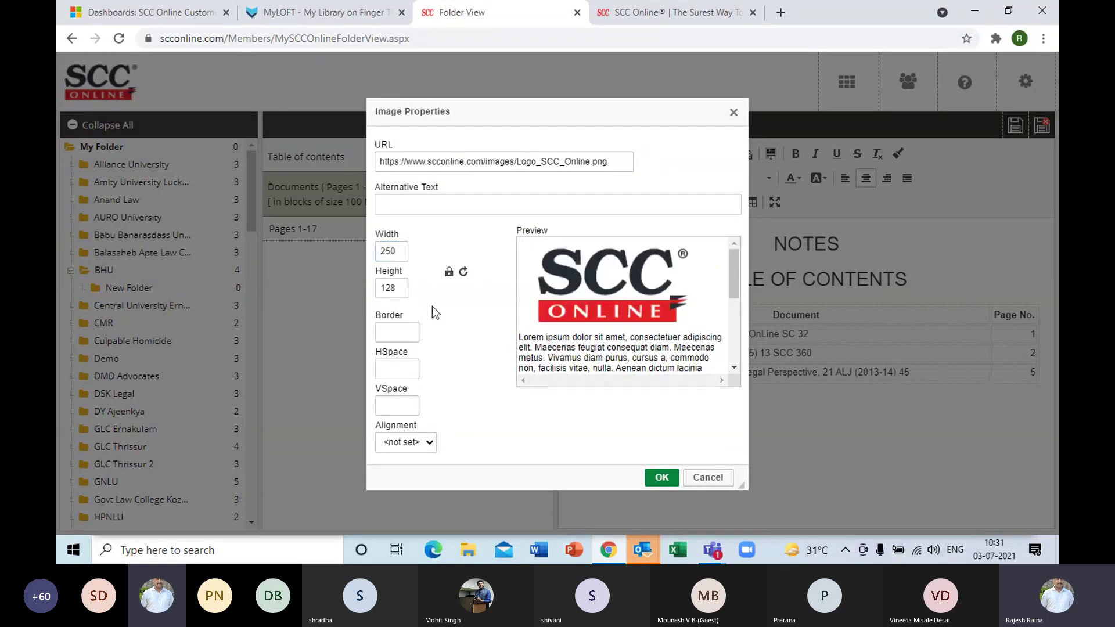
left_click(656, 478)
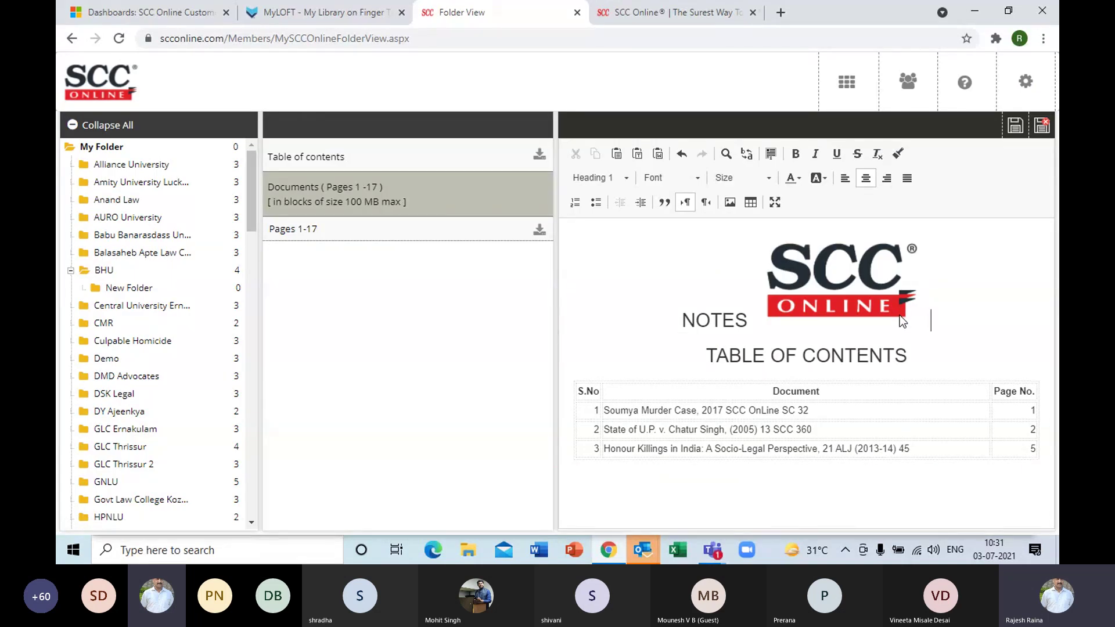
left_click(1015, 127)
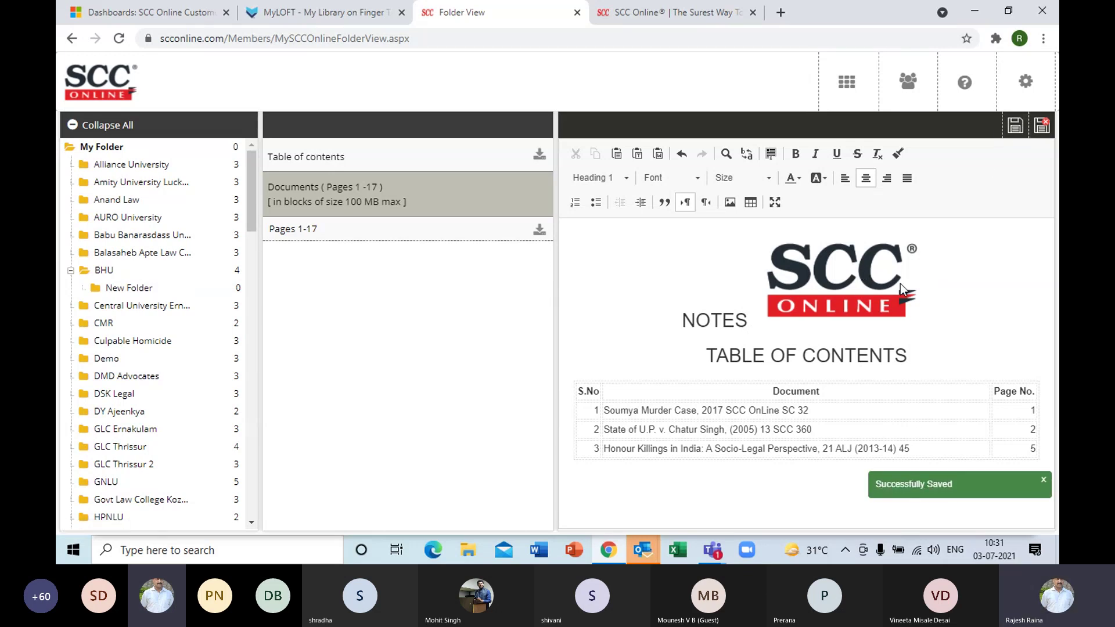
Step: Open the compiled documents for Pages 1-17 and check the page numbering through to the Honour Killings in India article
left_click(310, 236)
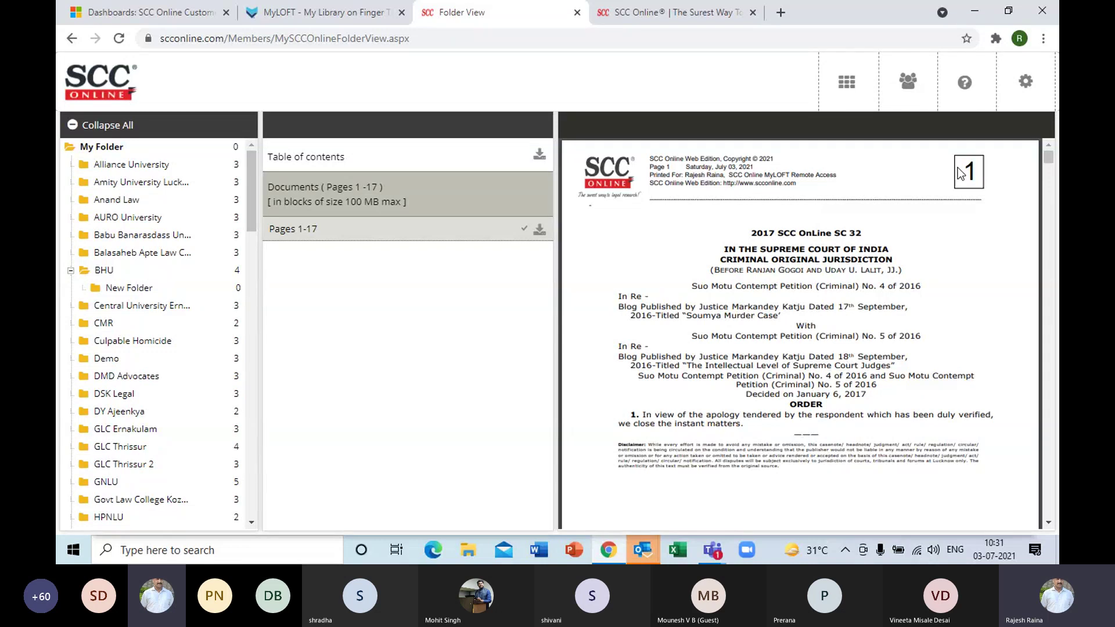
scroll(1047, 520, "down", 5)
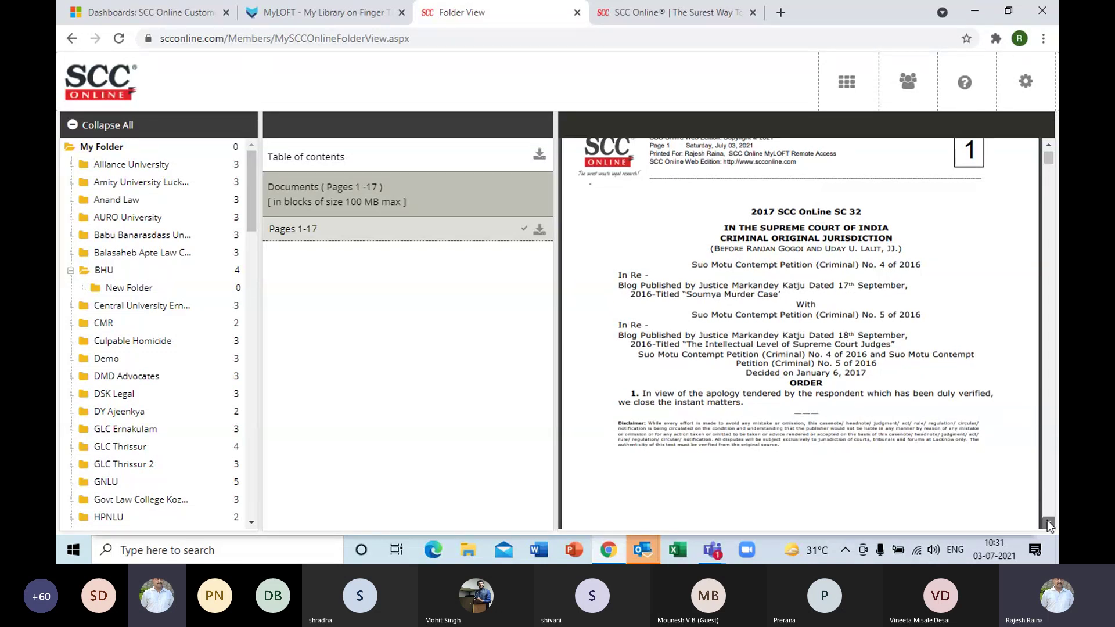
scroll(1049, 506, "down", 5)
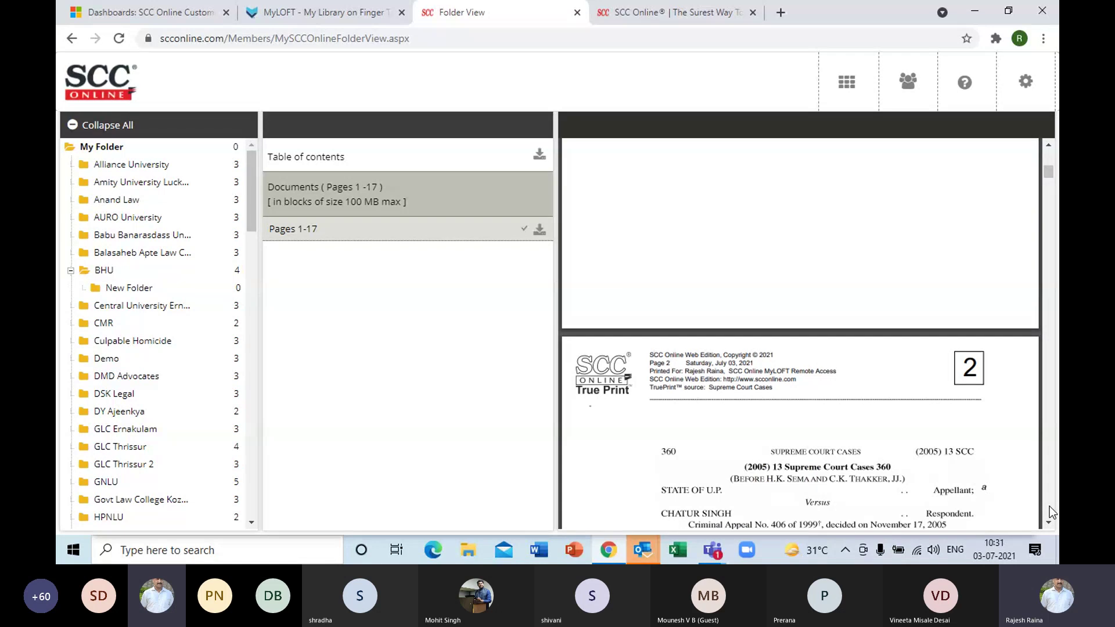
scroll(1049, 507, "down", 15)
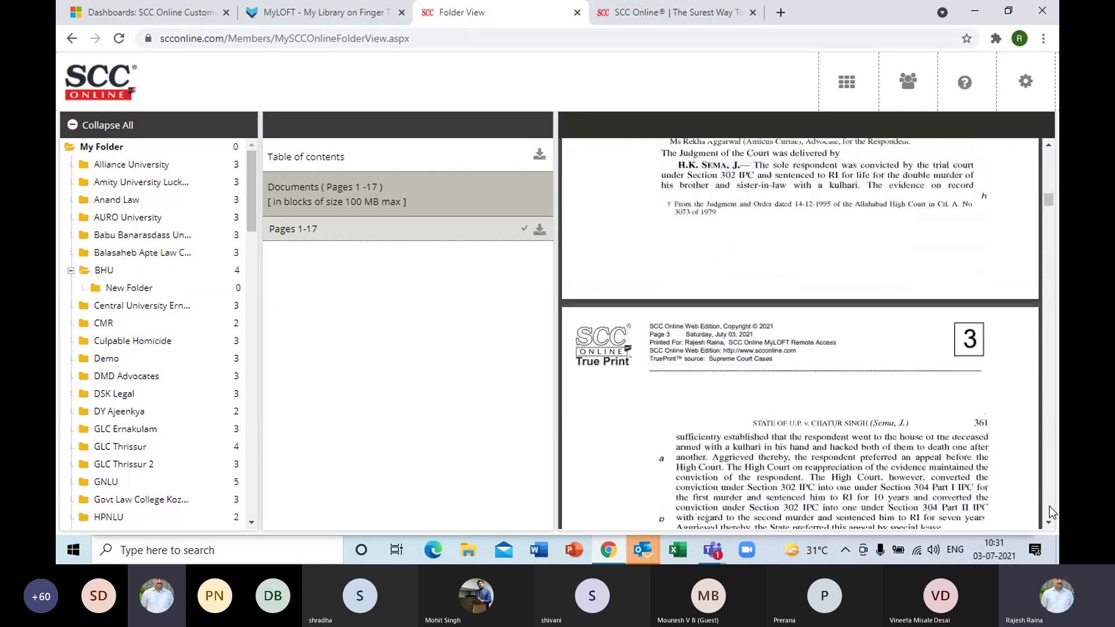
scroll(1049, 507, "down", 15)
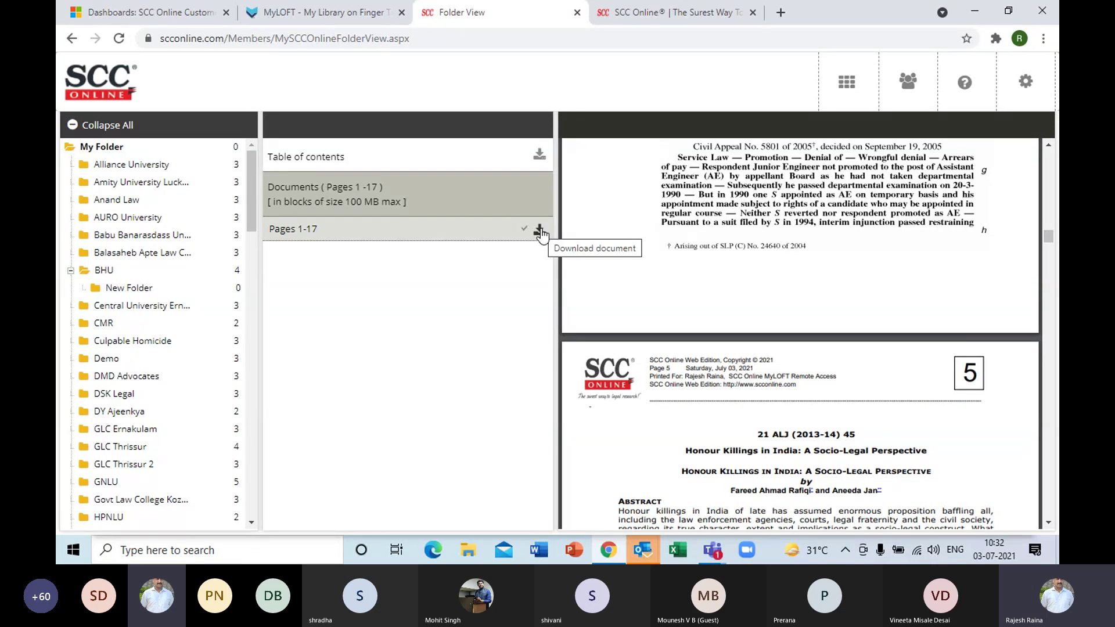
Step: Browse the curated topics for Environment Law and open its Biological Diversity topic
left_click(844, 85)
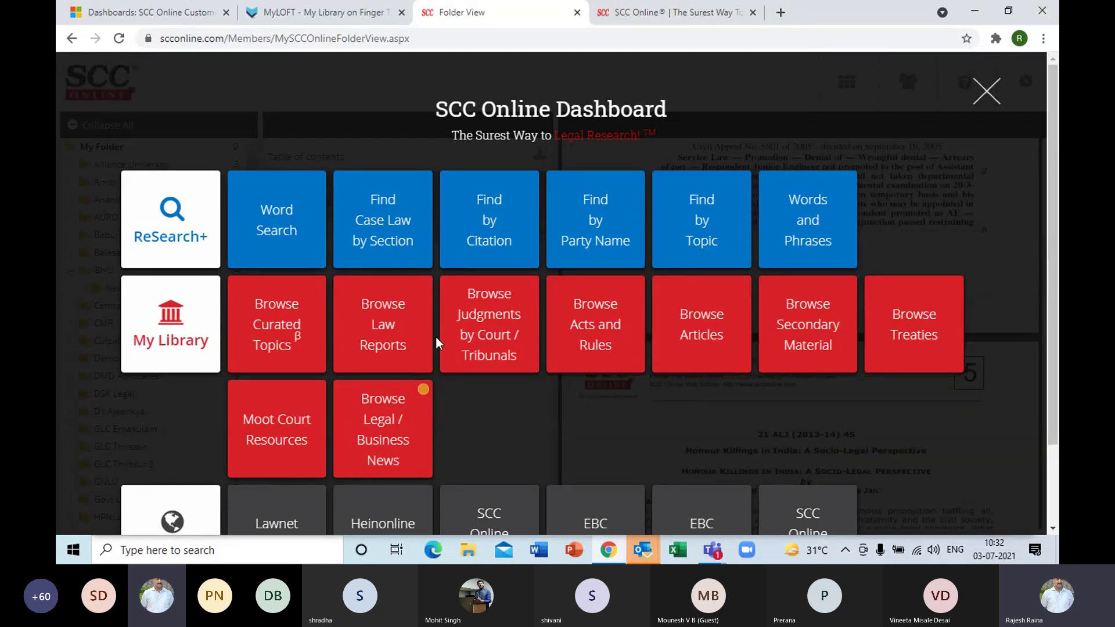
left_click(277, 342)
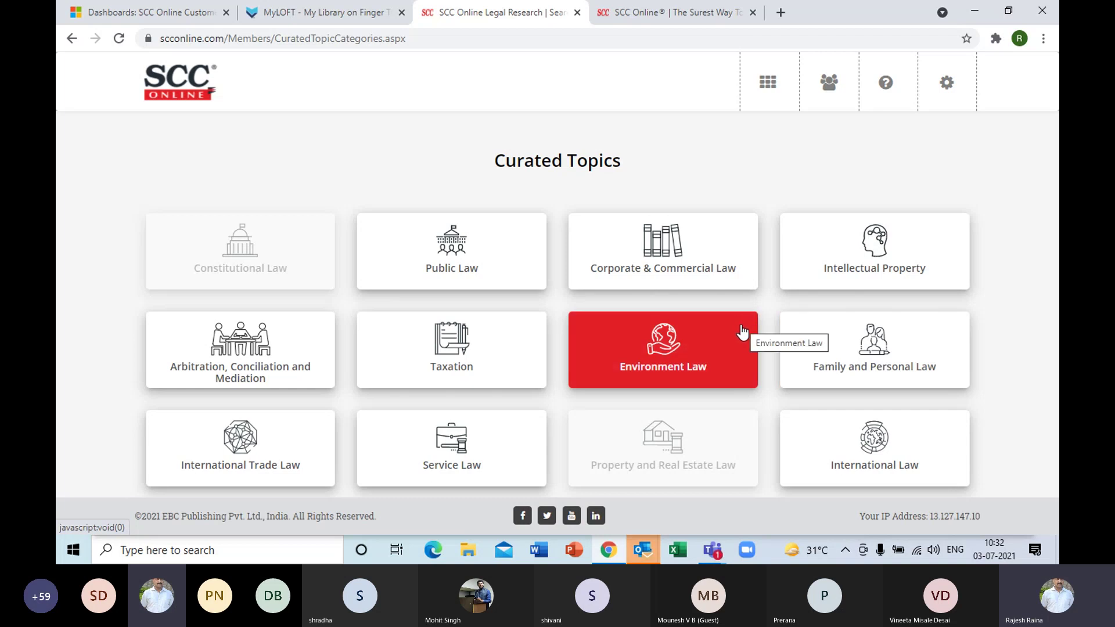
left_click(647, 357)
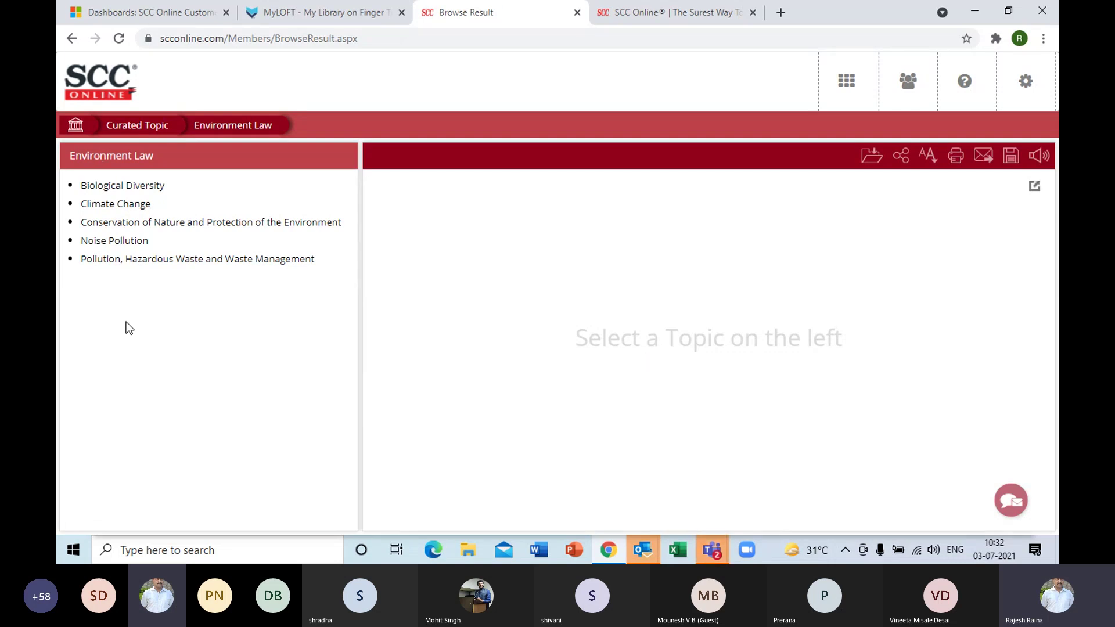
left_click(116, 191)
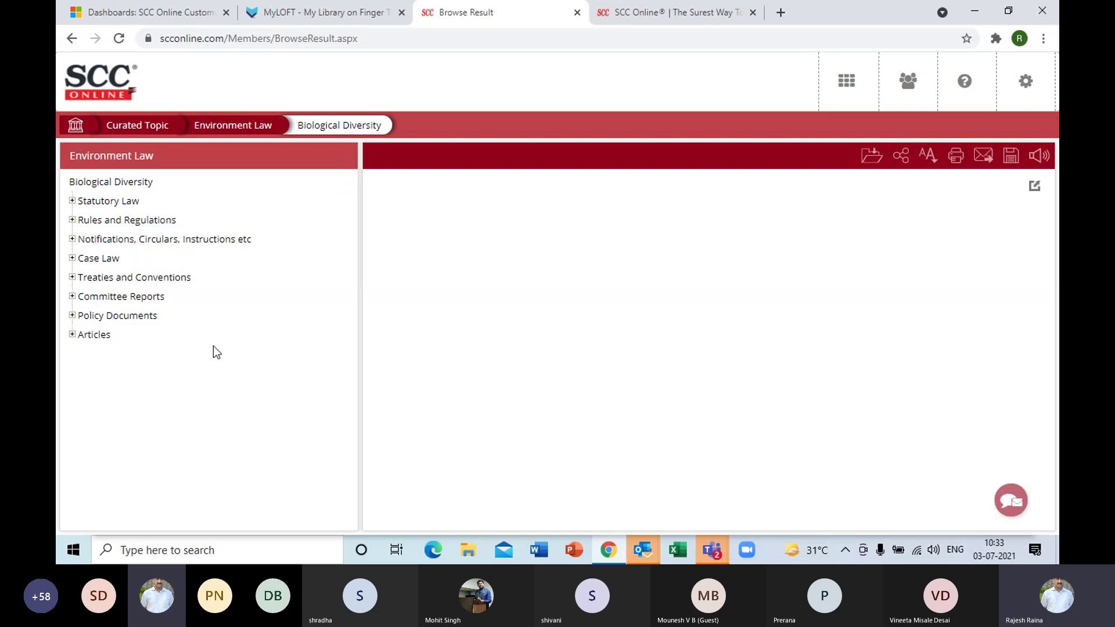
Step: Review the entries under Statutory Law and under Rules and Regulations for Biological Diversity, collapsing each list after viewing
left_click(72, 201)
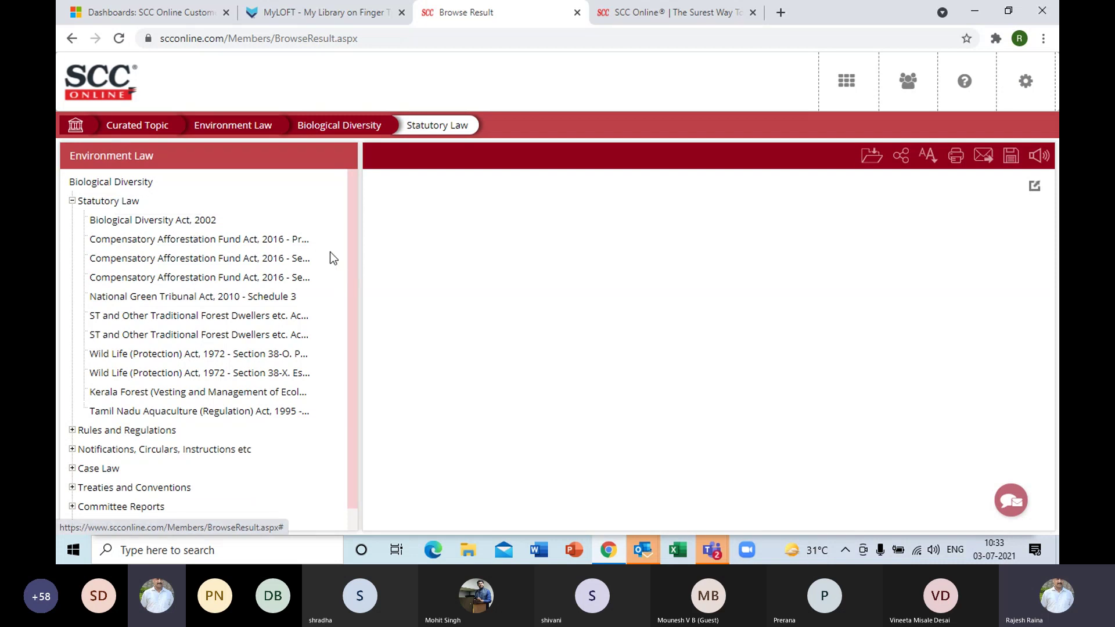
left_click_drag(351, 252, 332, 276)
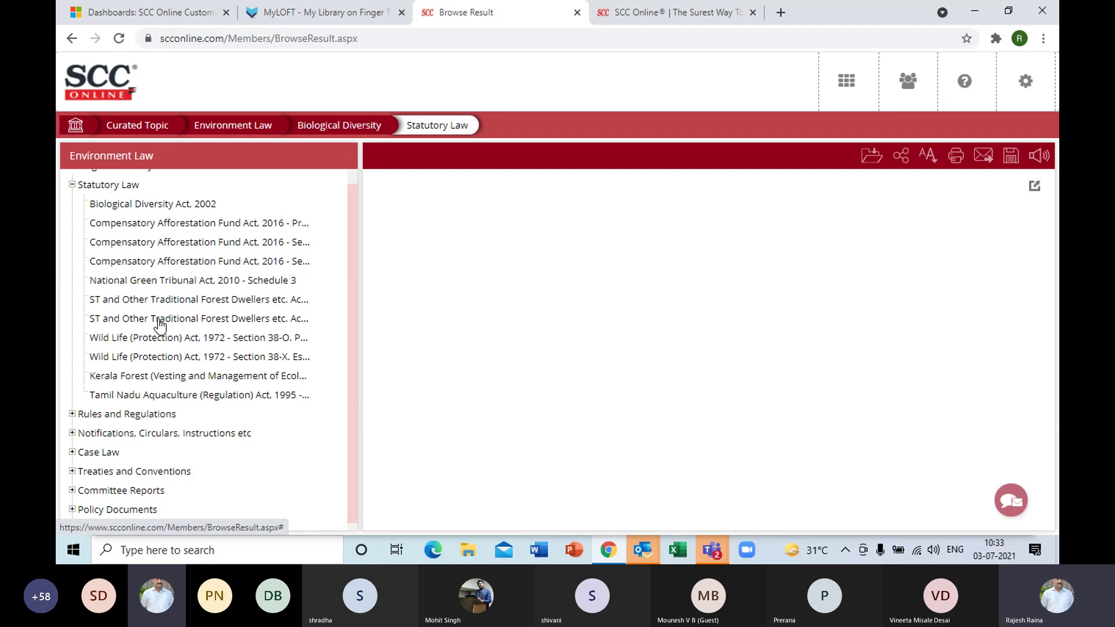
scroll(356, 270, "up", 1)
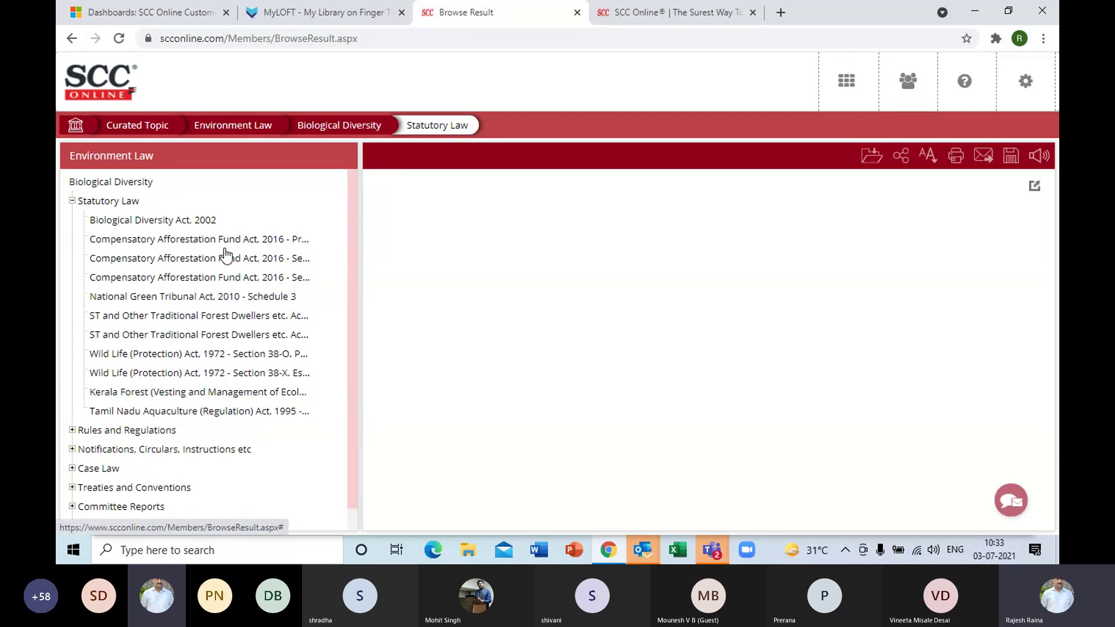
left_click(73, 201)
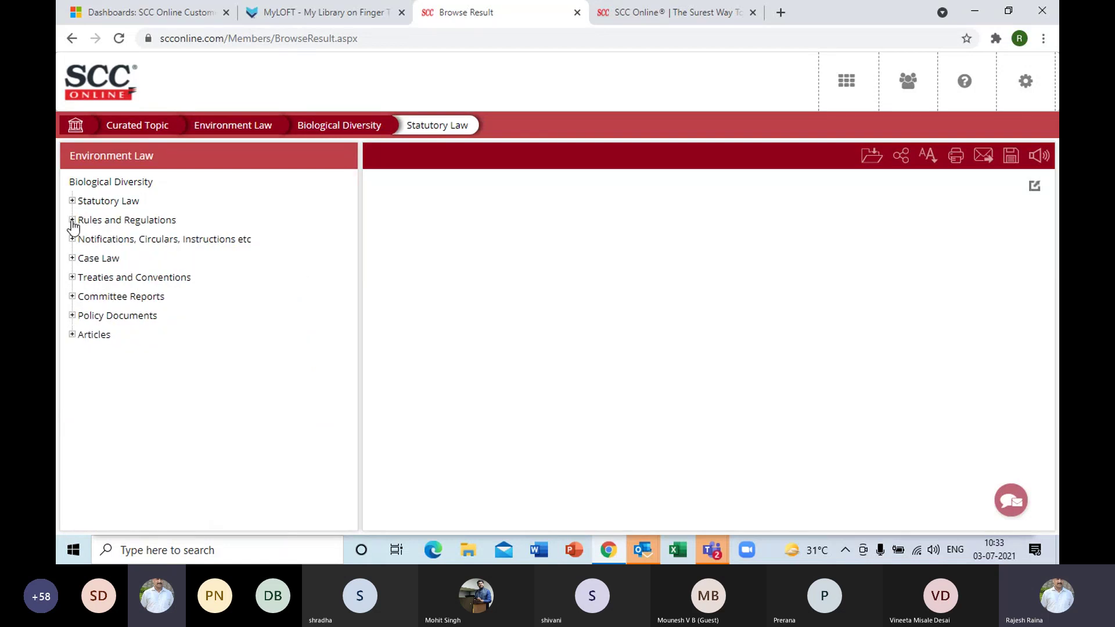
left_click(72, 221)
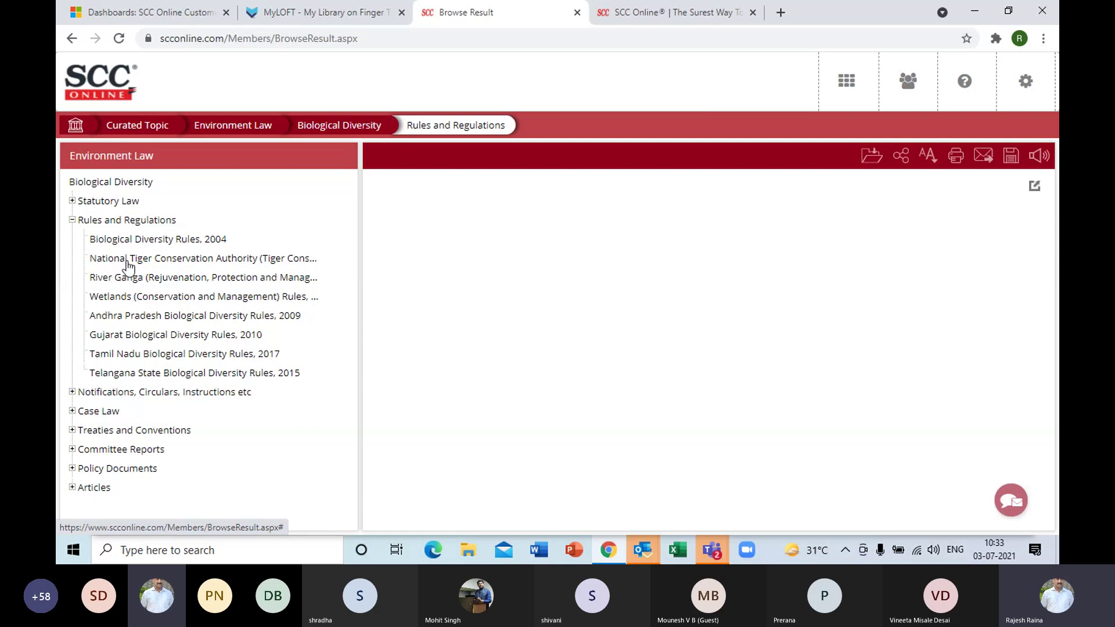
left_click(73, 220)
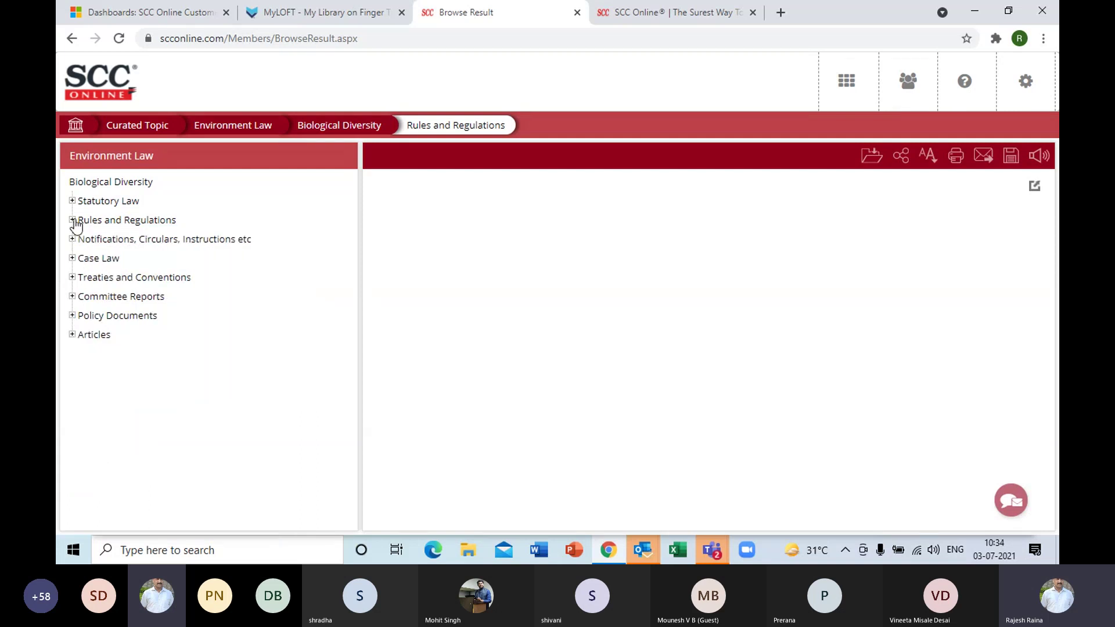
Step: Open the Coastal Areas/Coastal Regulation Zone entry under Case Law, read it to the end, collapse Case Law and return to its beginning
left_click(72, 259)
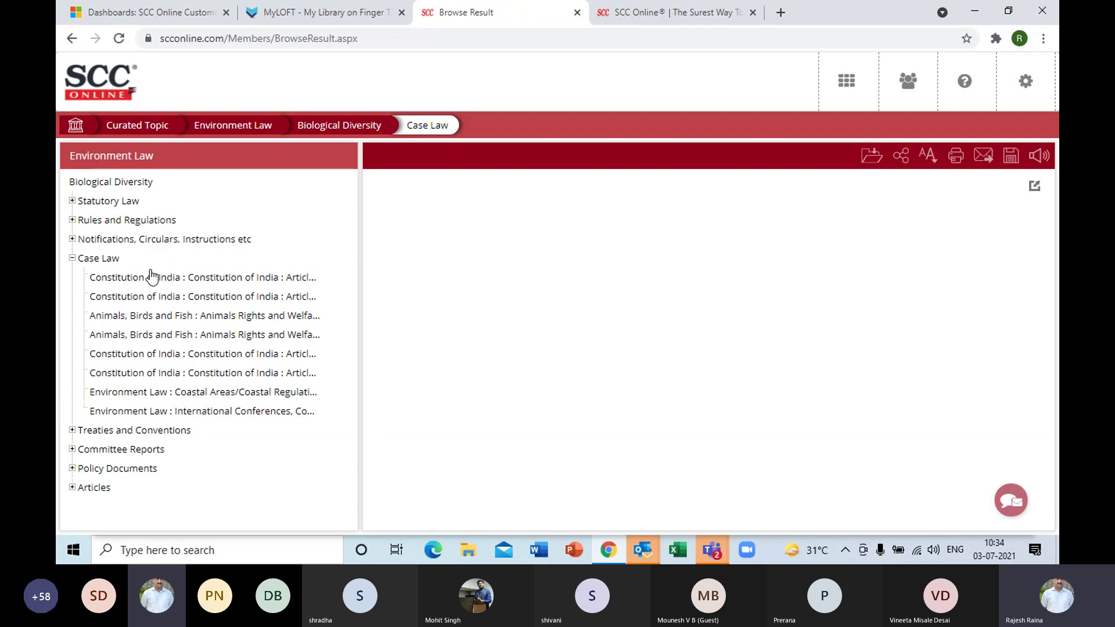
left_click(185, 393)
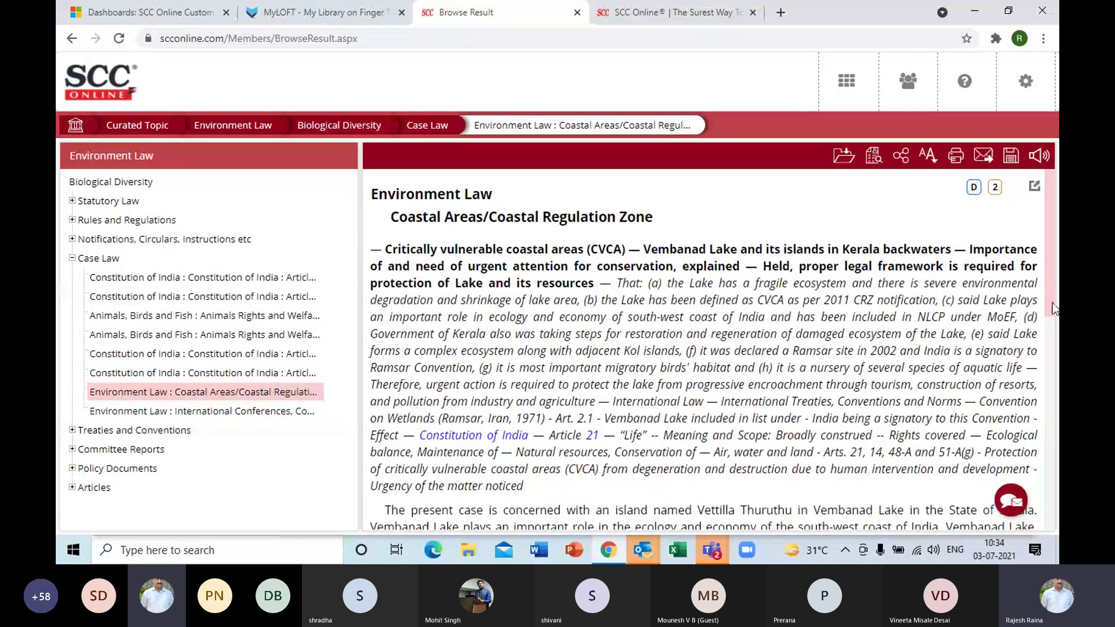
left_click_drag(1052, 302, 1056, 413)
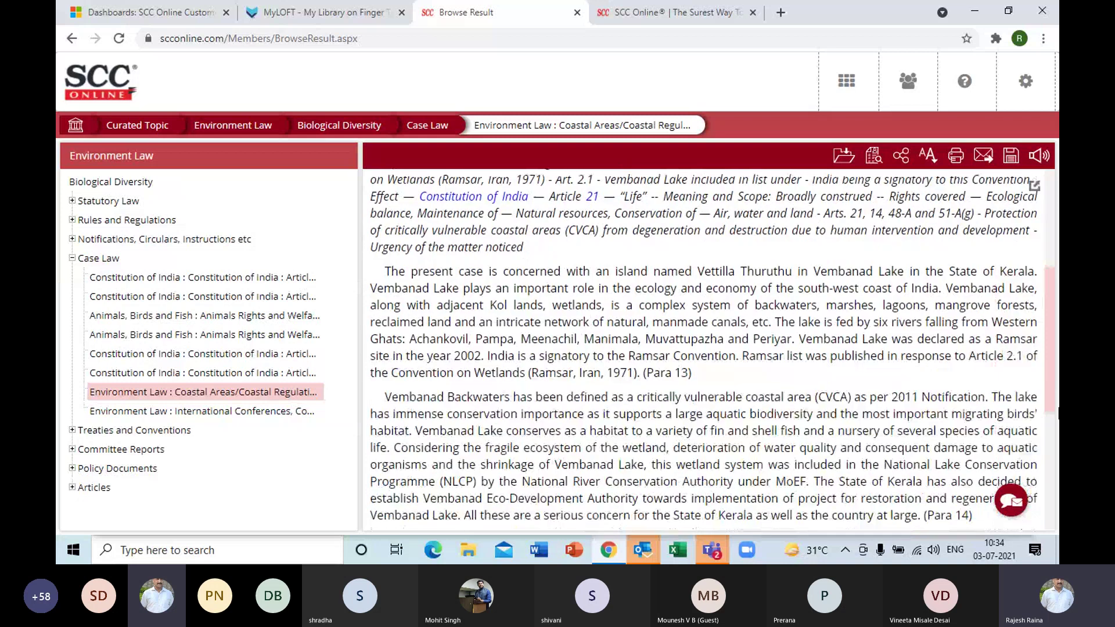
scroll(552, 395, "down", 5)
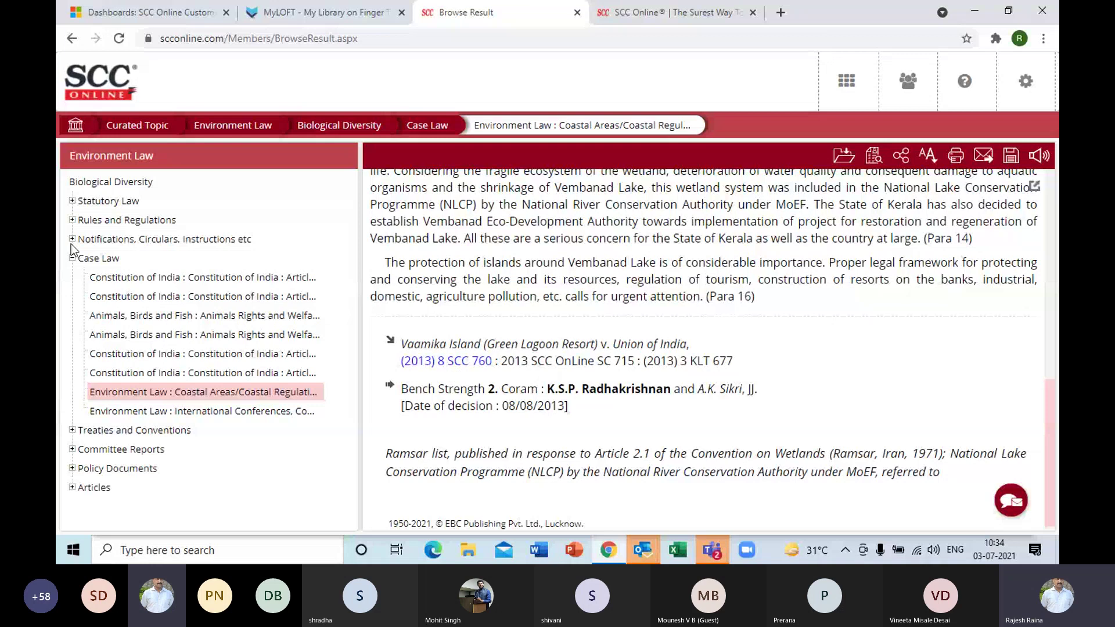
left_click(72, 259)
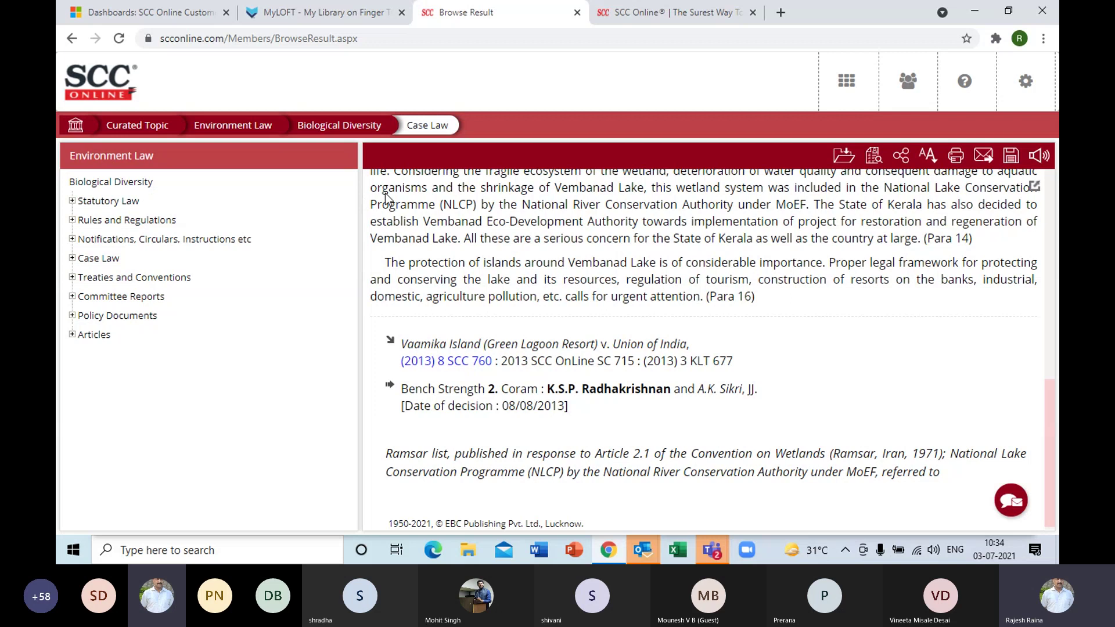
left_click(1056, 193)
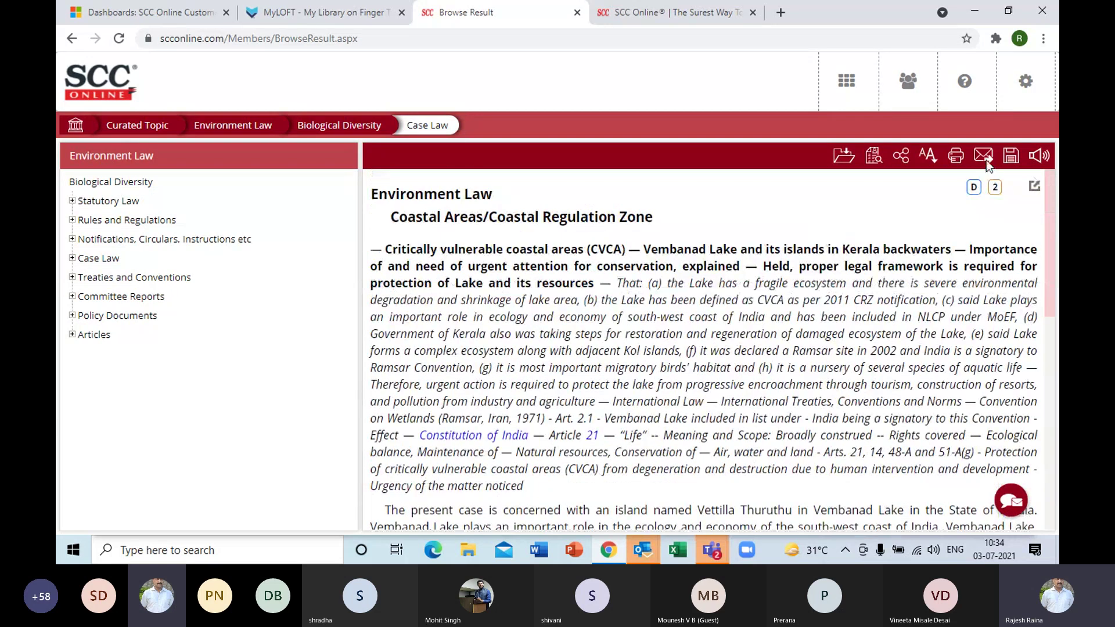
Step: Browse the Acts and Rules library and open the Contract Act, 1872 under Central Acts & Rules
left_click(851, 86)
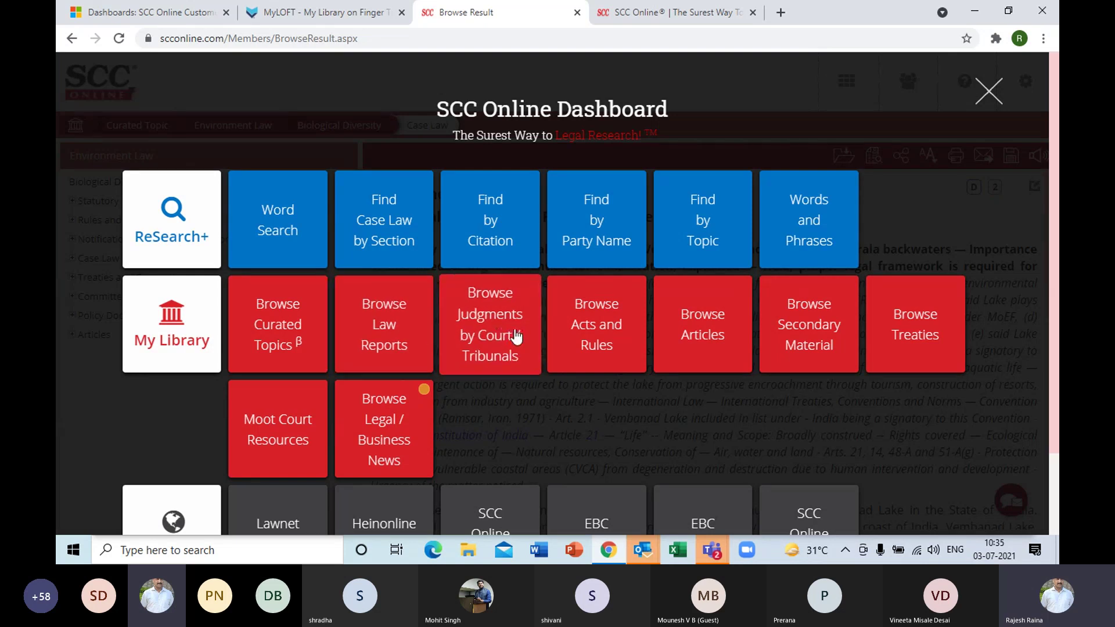
left_click(607, 335)
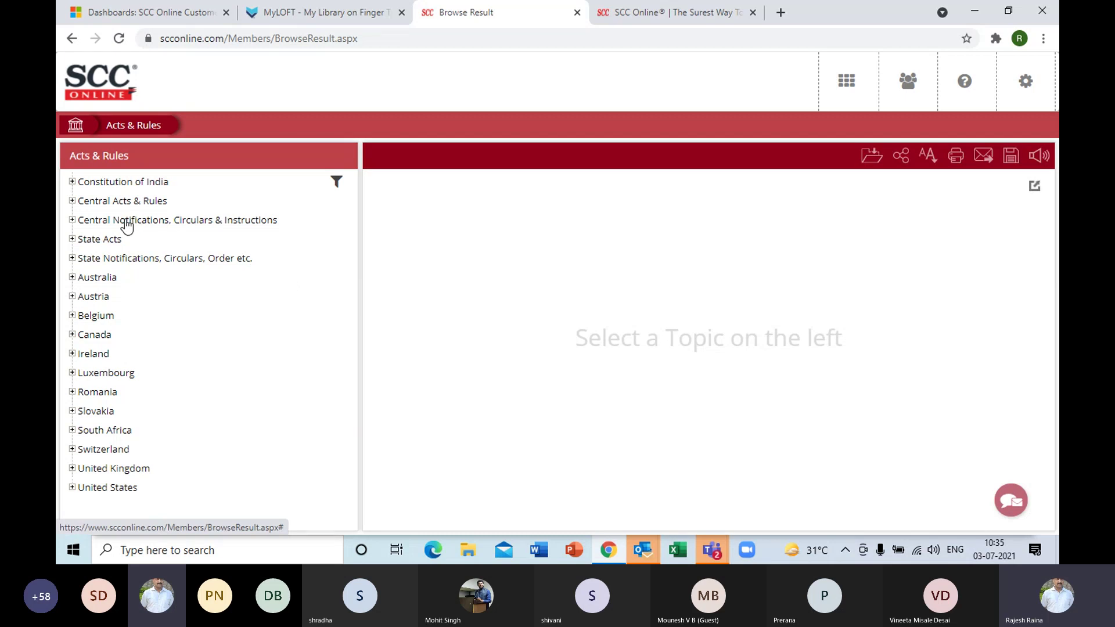
left_click(116, 204)
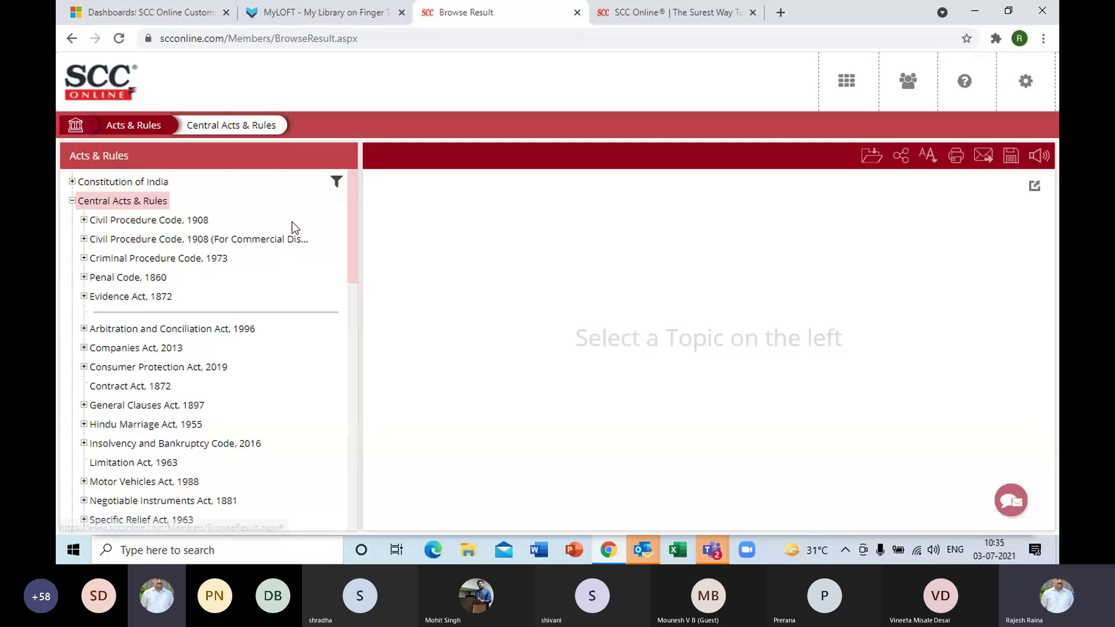
scroll(351, 255, "down", 1)
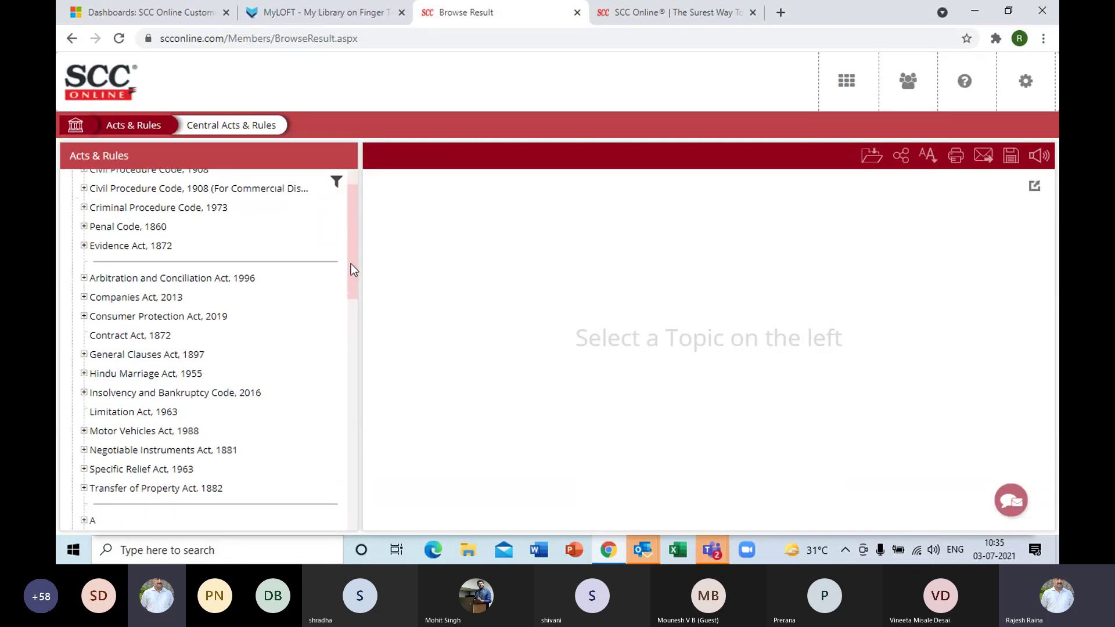
left_click(126, 338)
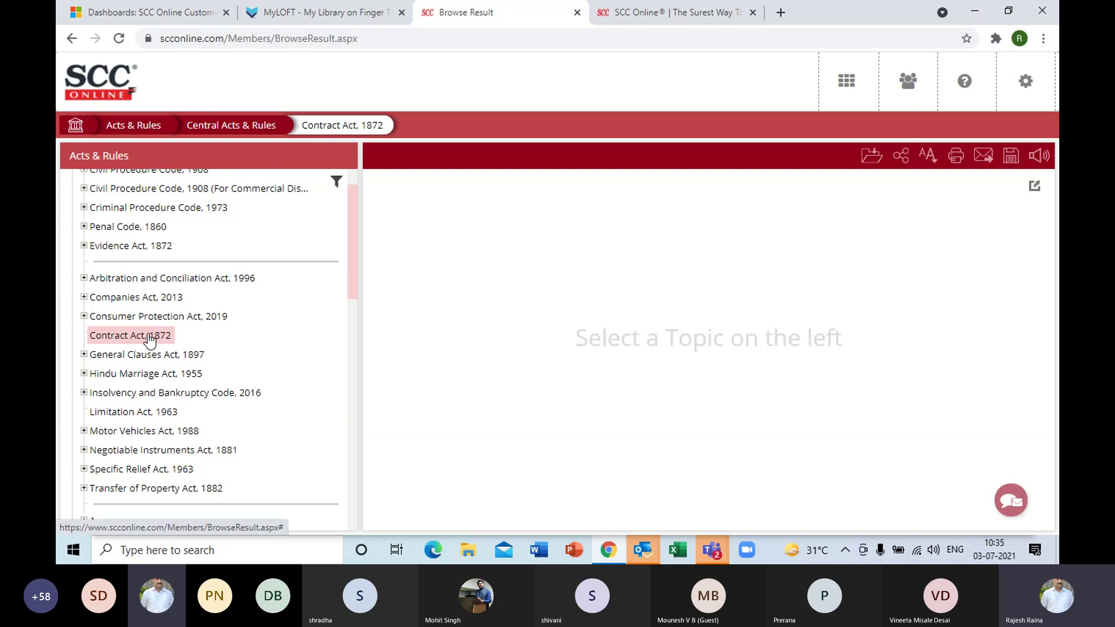
left_click(150, 341)
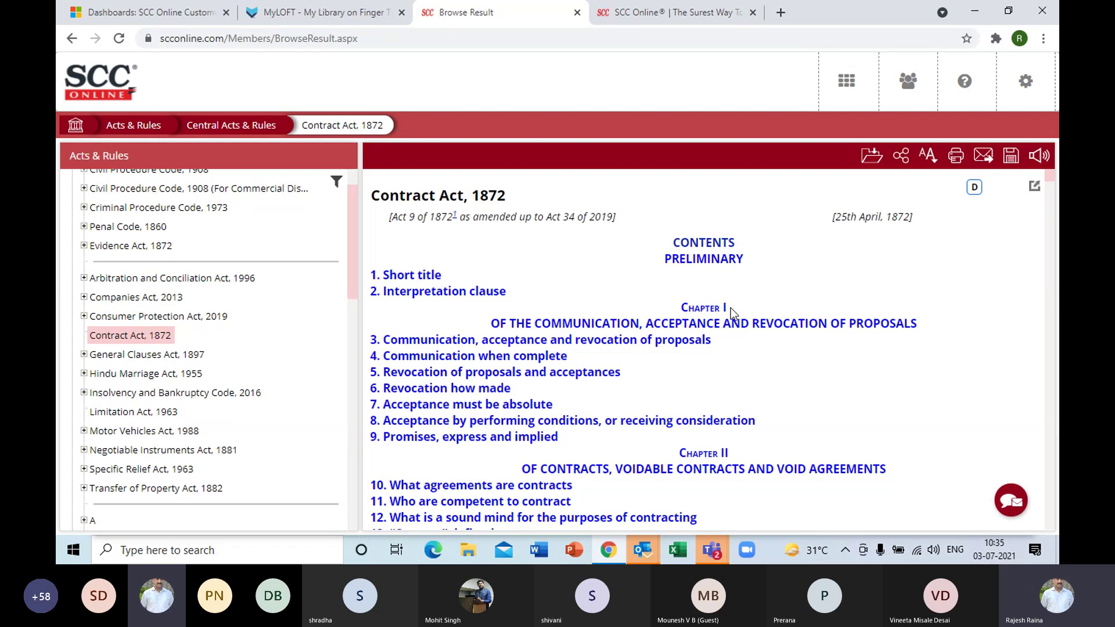
Step: Open Section 1, Short title, from the Act's contents and read through Section 2, highlighting text in the Gift annotation and its case citation
left_click(421, 276)
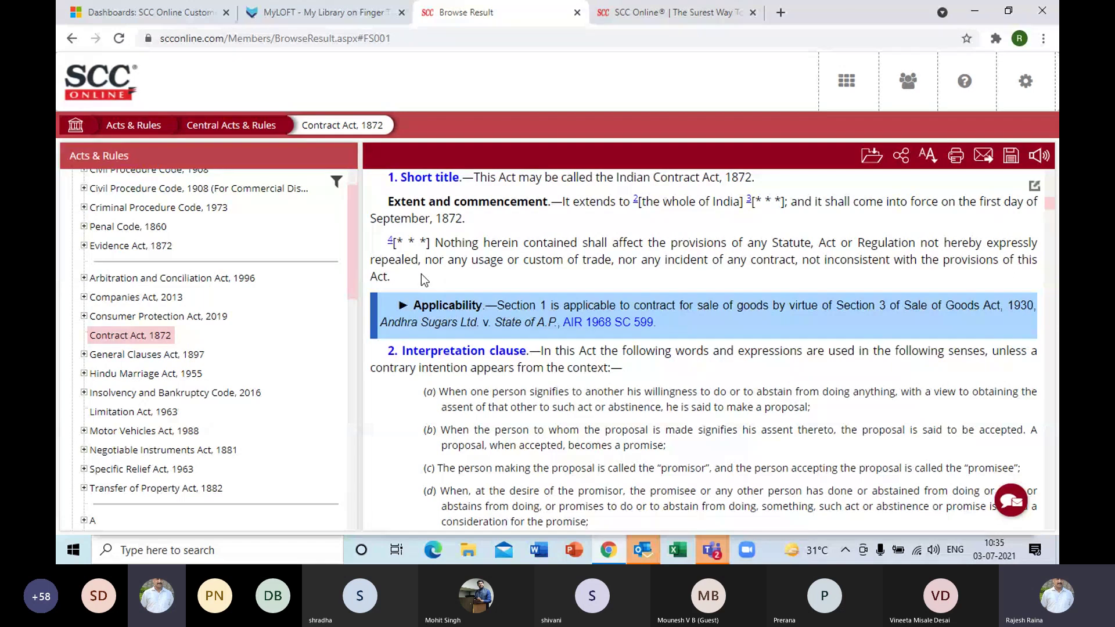
scroll(421, 276, "down", 1)
scroll(422, 278, "down", 1)
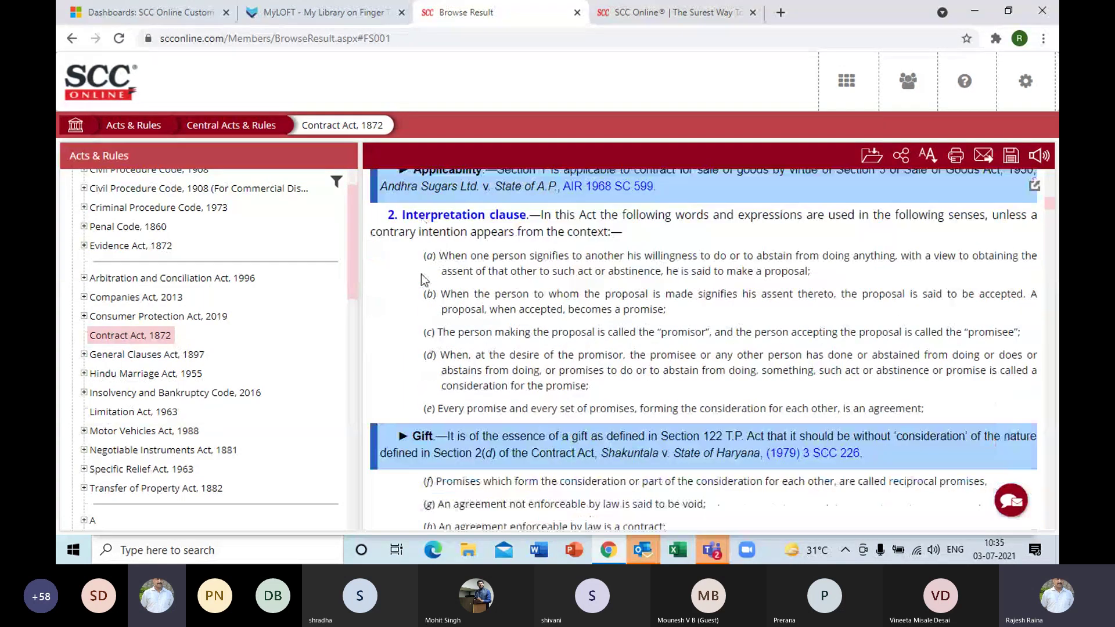
scroll(421, 281, "down", 3)
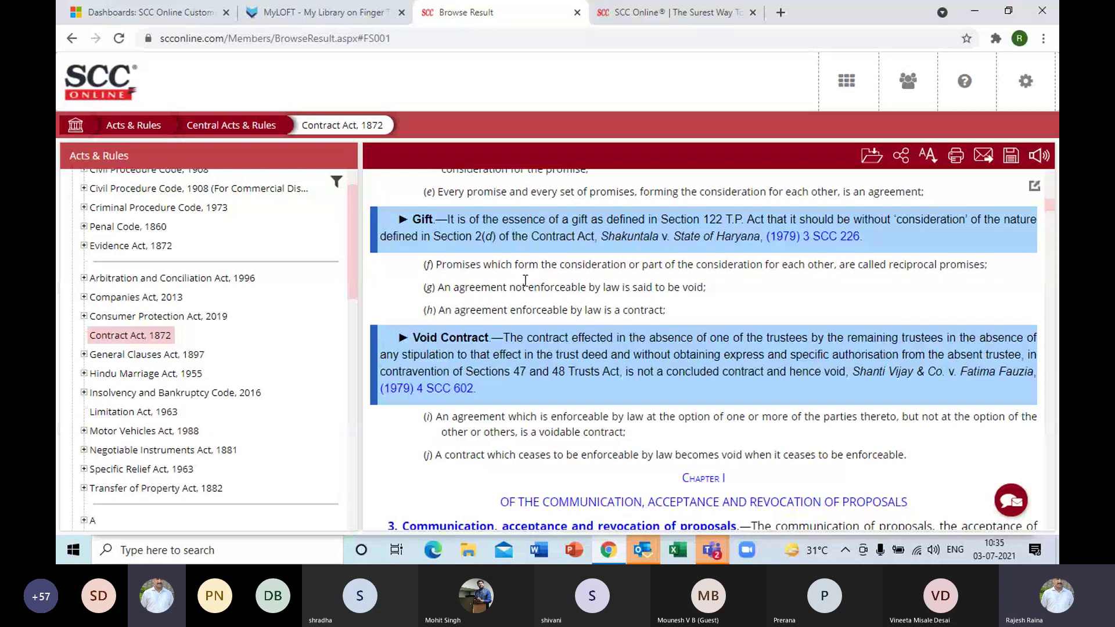
left_click_drag(600, 235, 878, 237)
left_click(878, 237)
left_click_drag(448, 220, 492, 235)
double_click(494, 235)
left_click(556, 243)
Step: Read on through the Contract Act to Section 7, reviewing the Section 5 illustrations, the Uttar Pradesh amendment and the case-law annotations
scroll(520, 369, "down", 15)
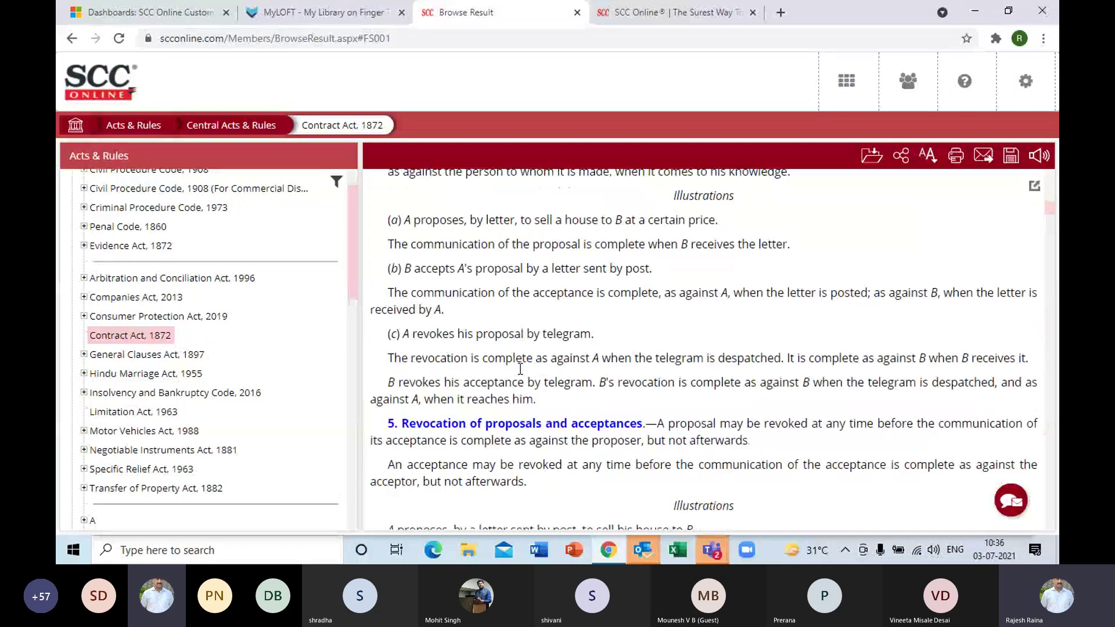
scroll(520, 369, "down", 5)
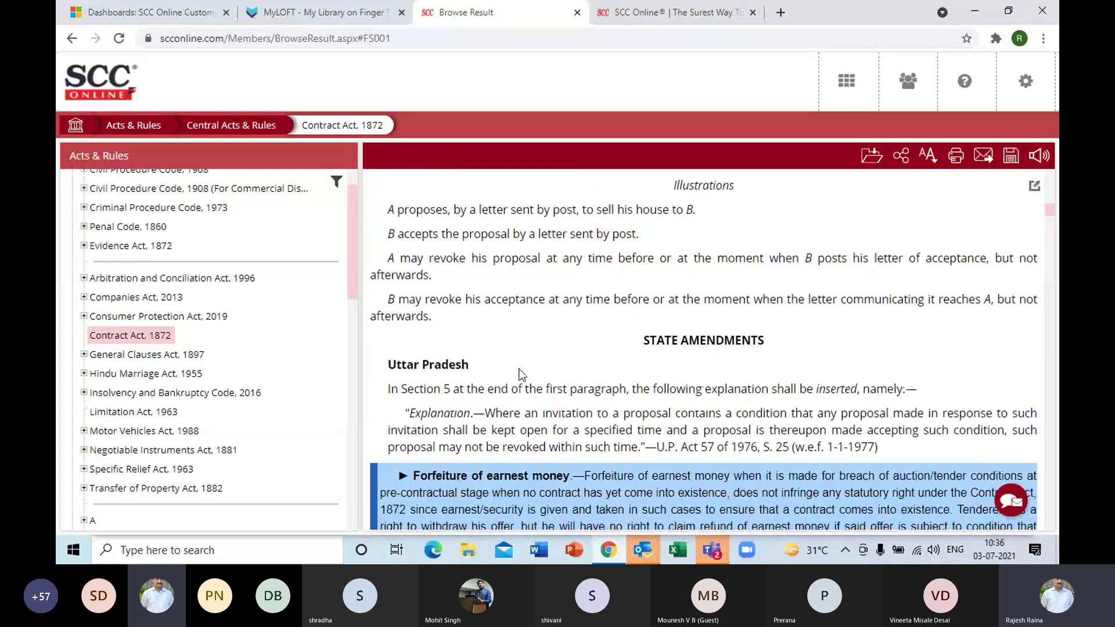
scroll(521, 373, "down", 3)
scroll(520, 369, "down", 1)
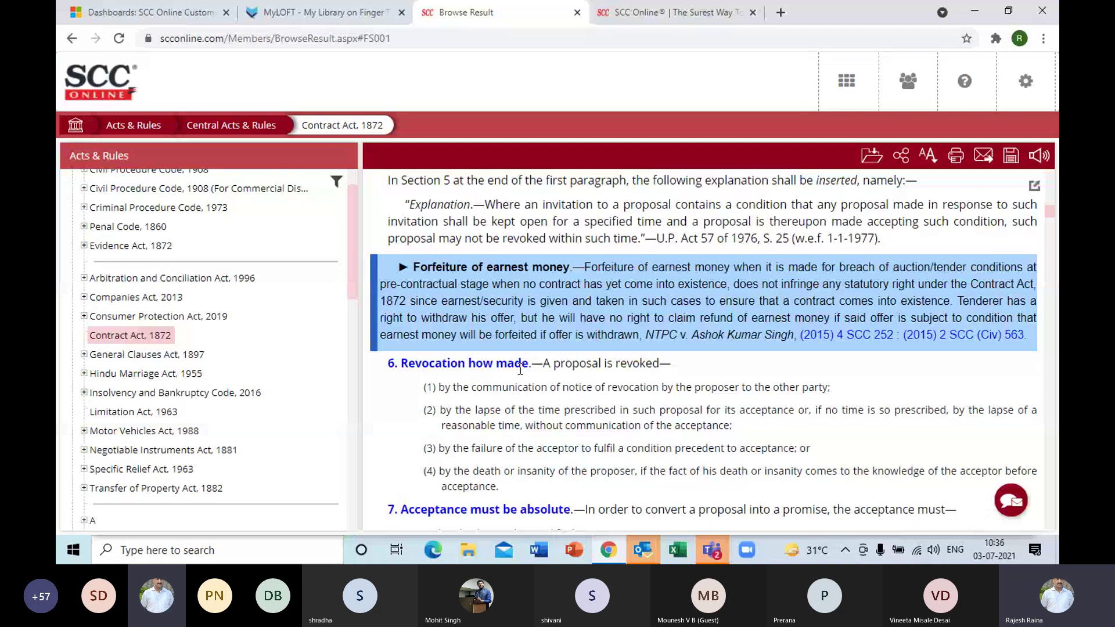
scroll(521, 369, "down", 5)
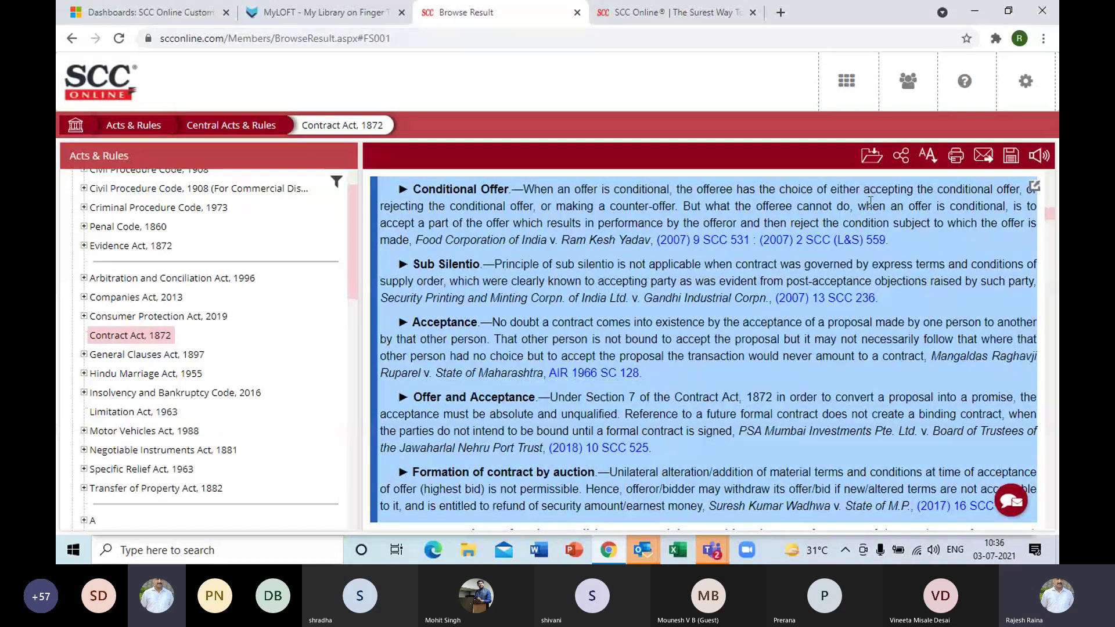
Step: Browse the Articles library and look through the journals listed under Law Review Journals, returning to the start of the list
left_click(838, 93)
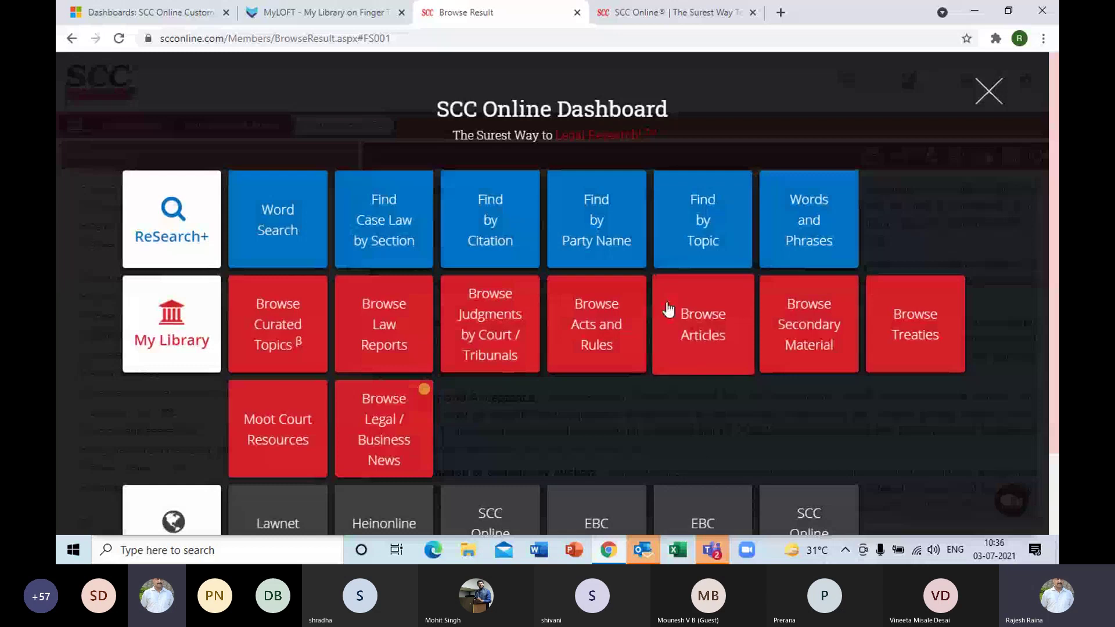
left_click(702, 342)
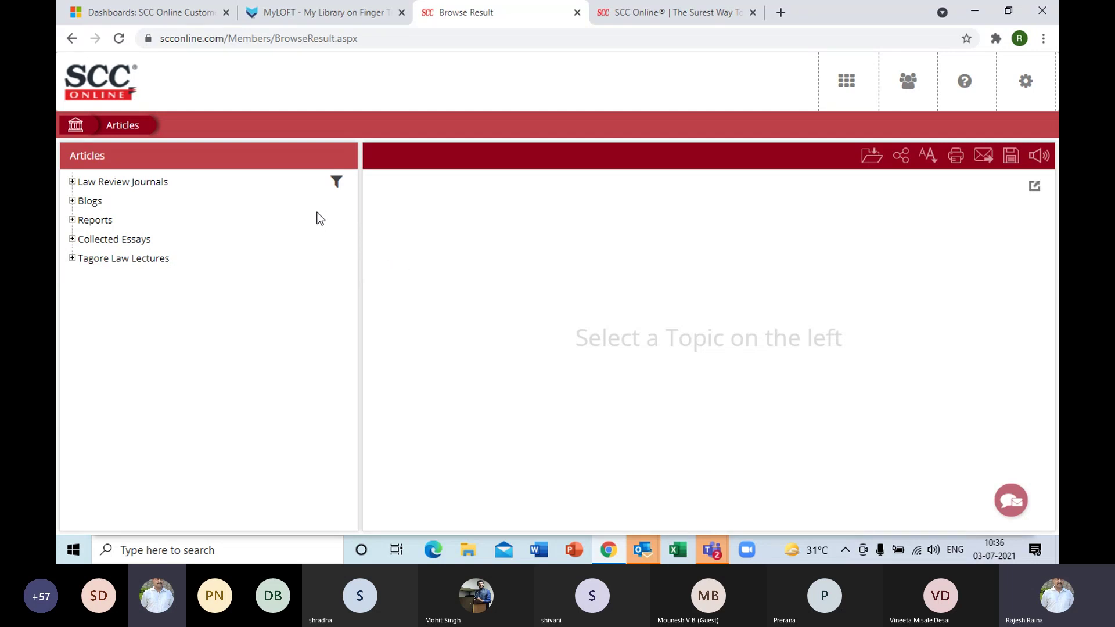
left_click(73, 182)
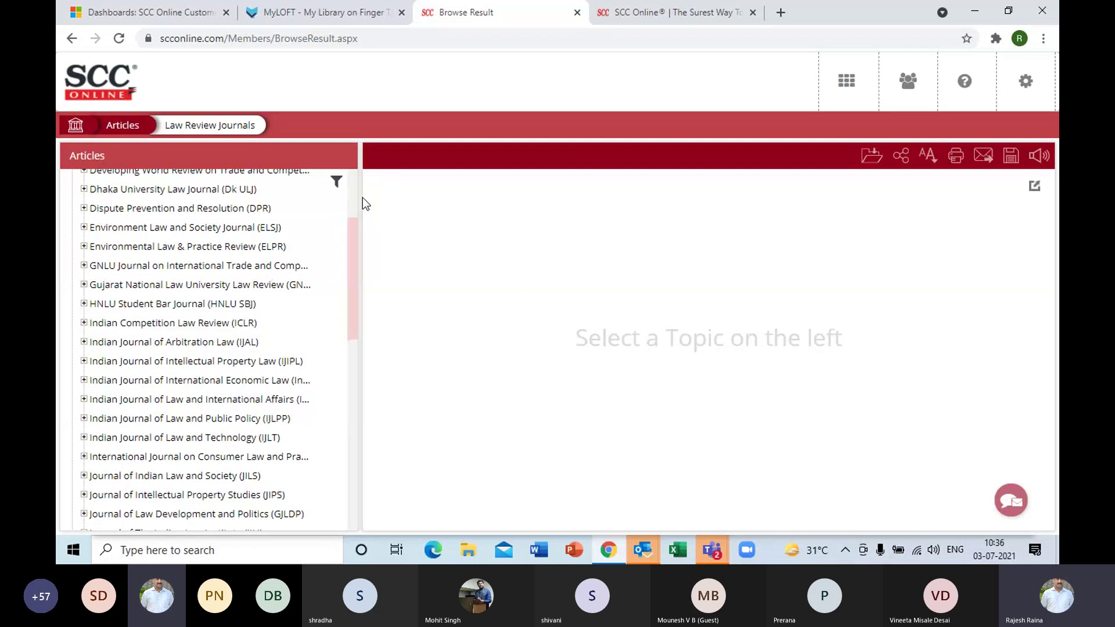
scroll(354, 183, "up", 3)
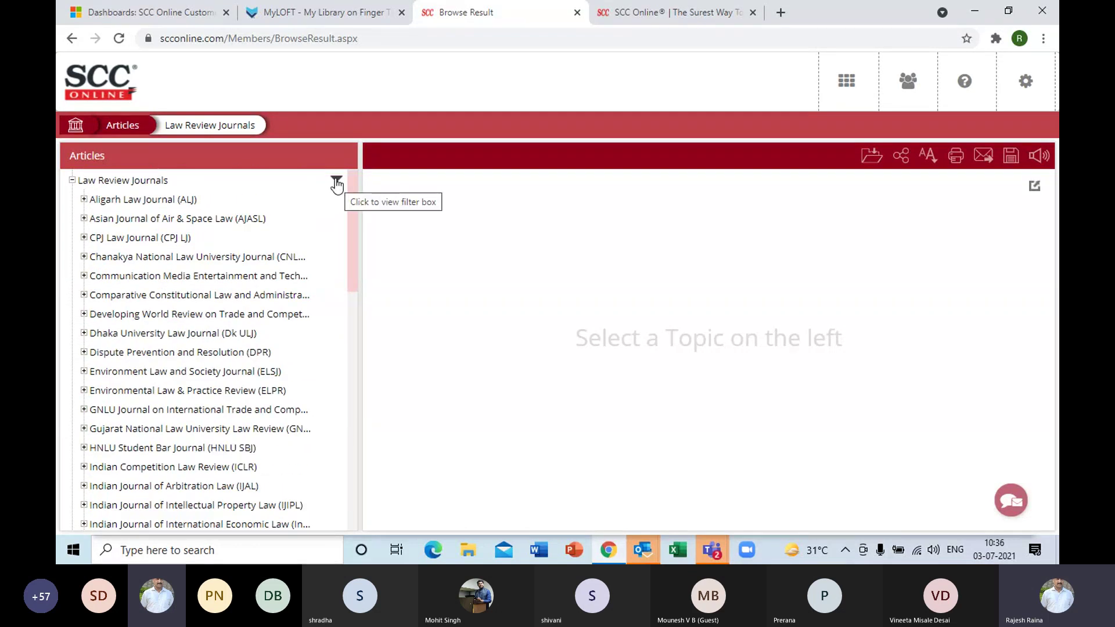
Step: Filter the Articles library by the phrase "hate speech"
left_click(337, 186)
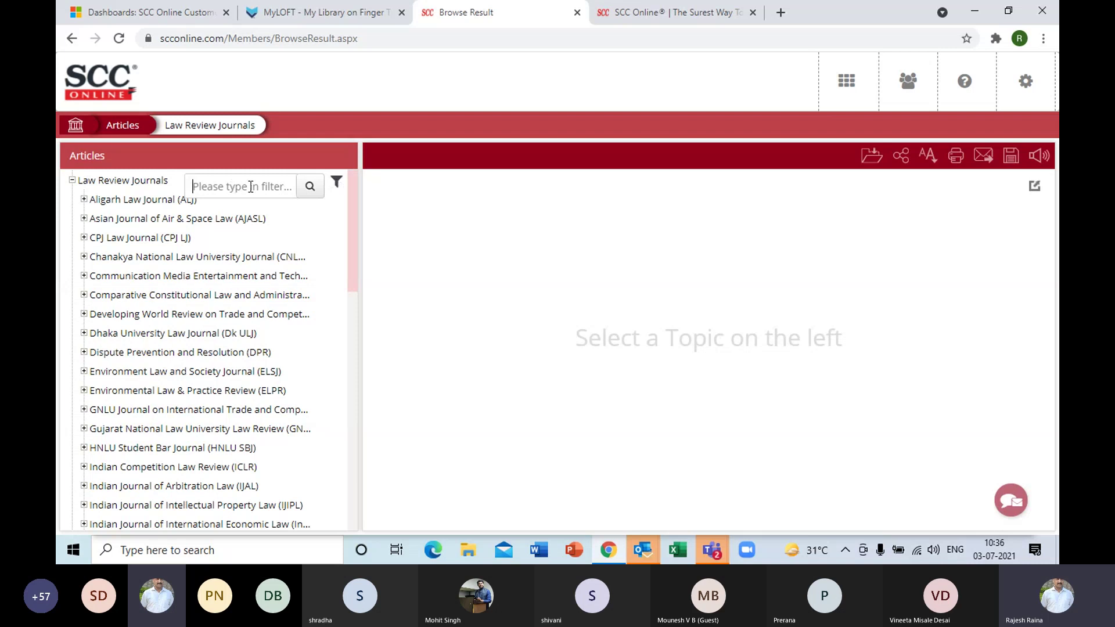
left_click(237, 185)
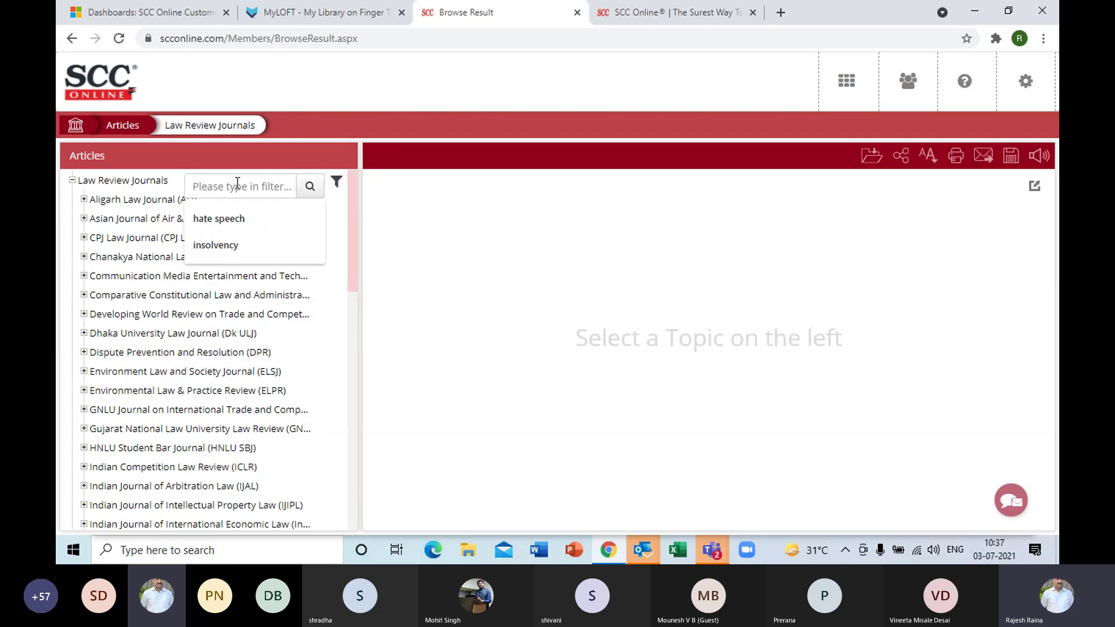
left_click(216, 245)
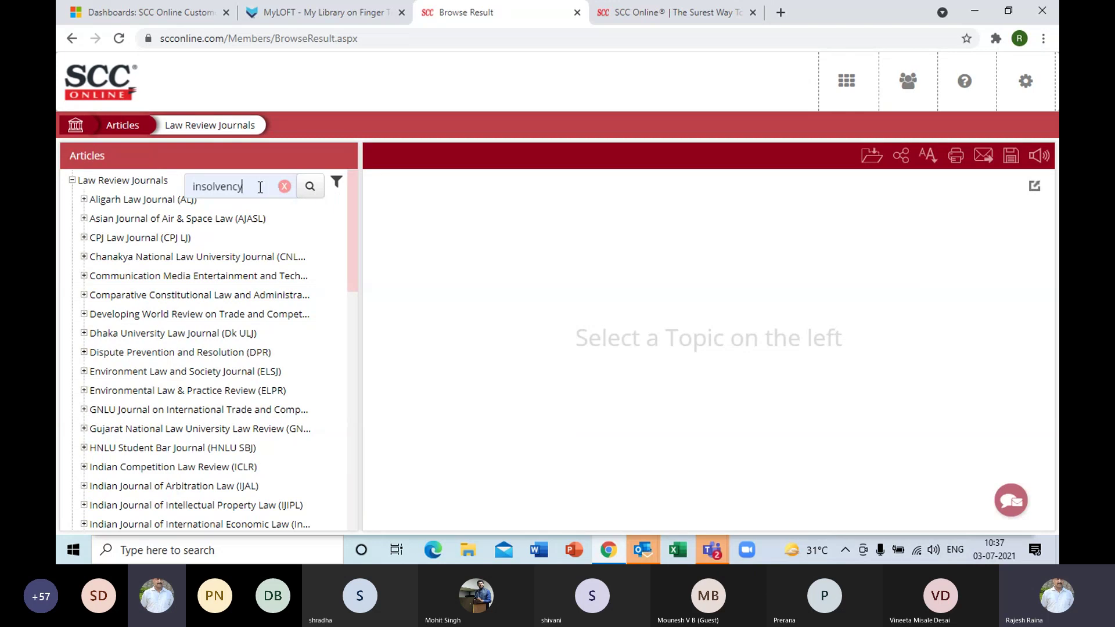
key("ctrl+a")
type("hate speech")
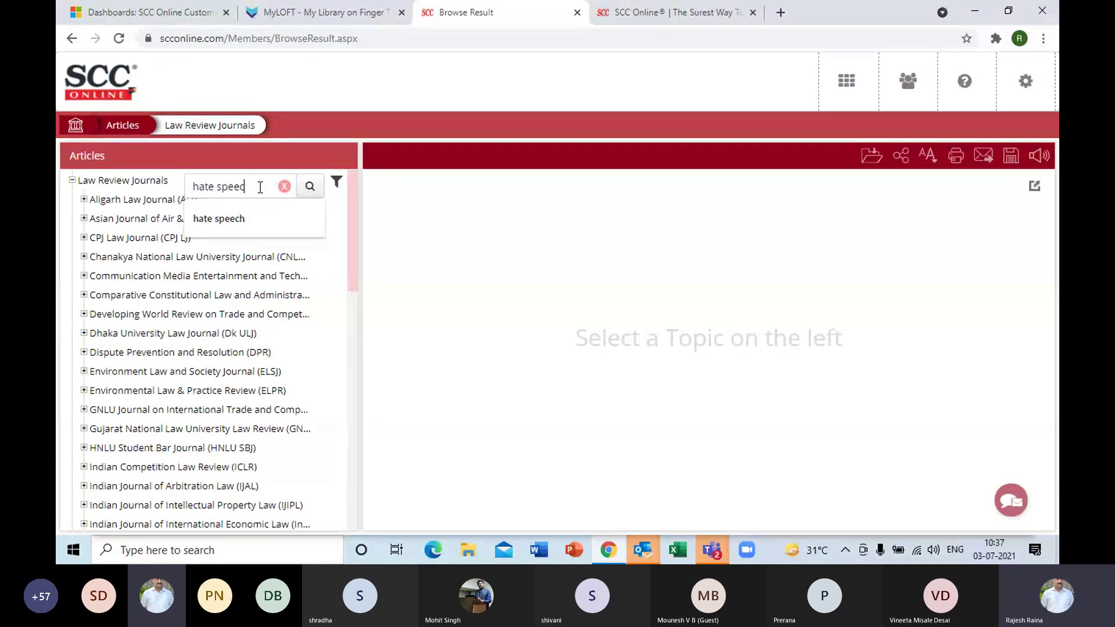
key("Return")
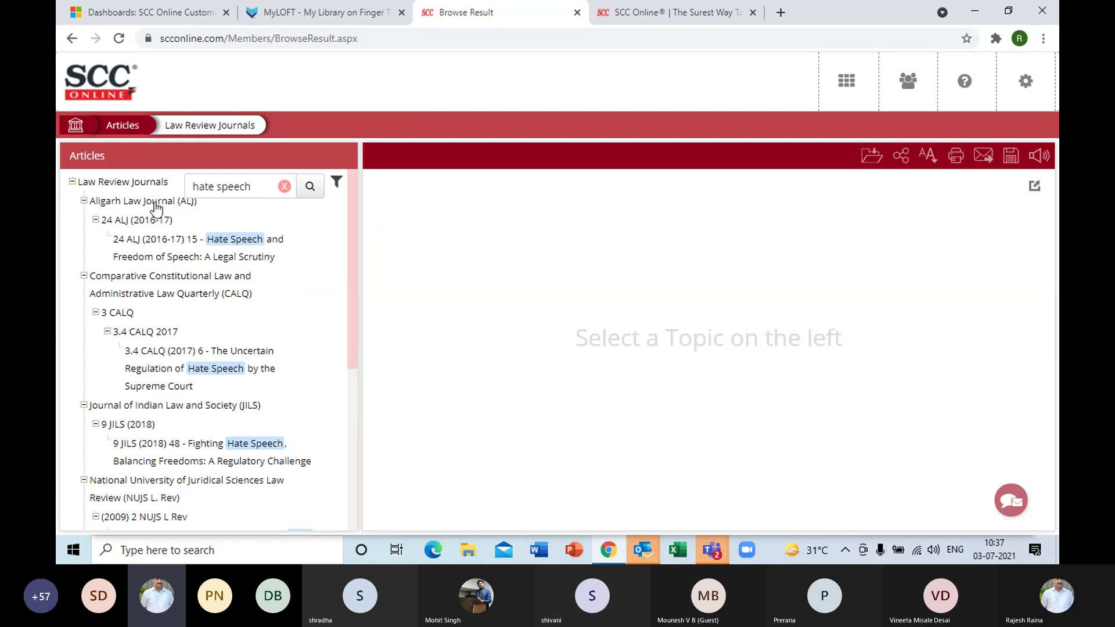
Step: Open the article 24 ALJ (2016-17) 15 on Hate Speech and Freedom of Speech and look through the other filtered articles
left_click(167, 243)
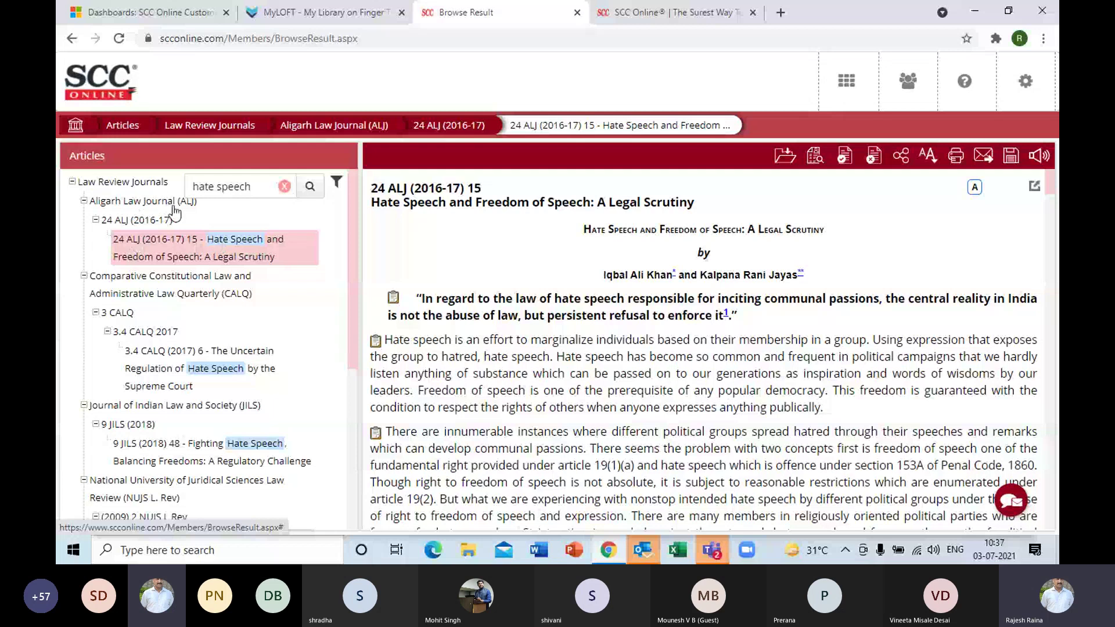
scroll(261, 290, "down", 2)
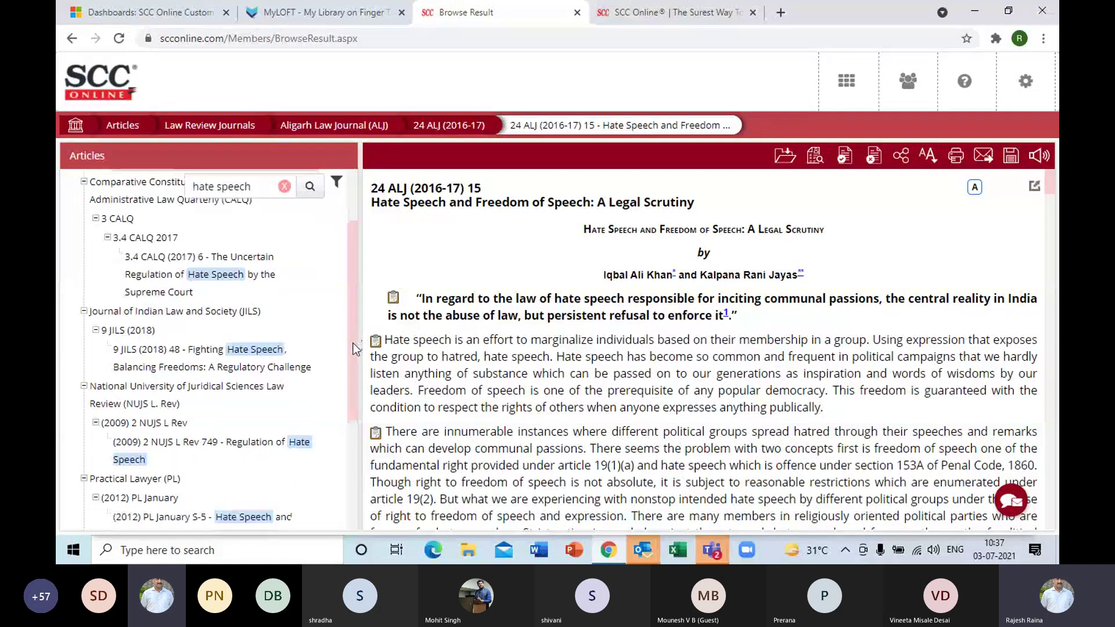
scroll(354, 372, "down", 1)
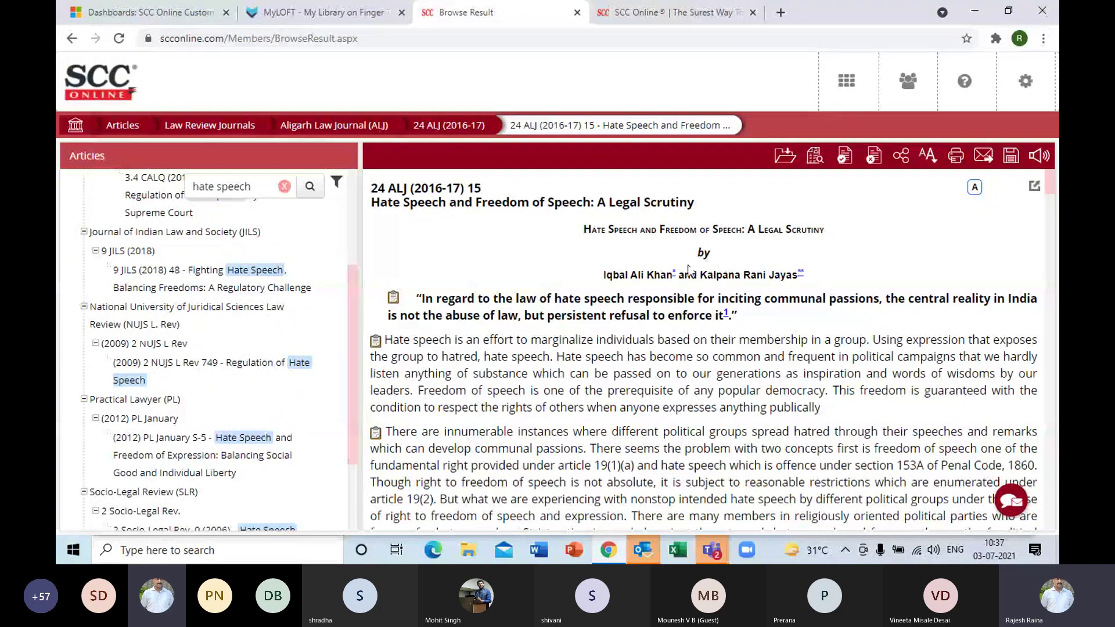
scroll(354, 185, "up", 3)
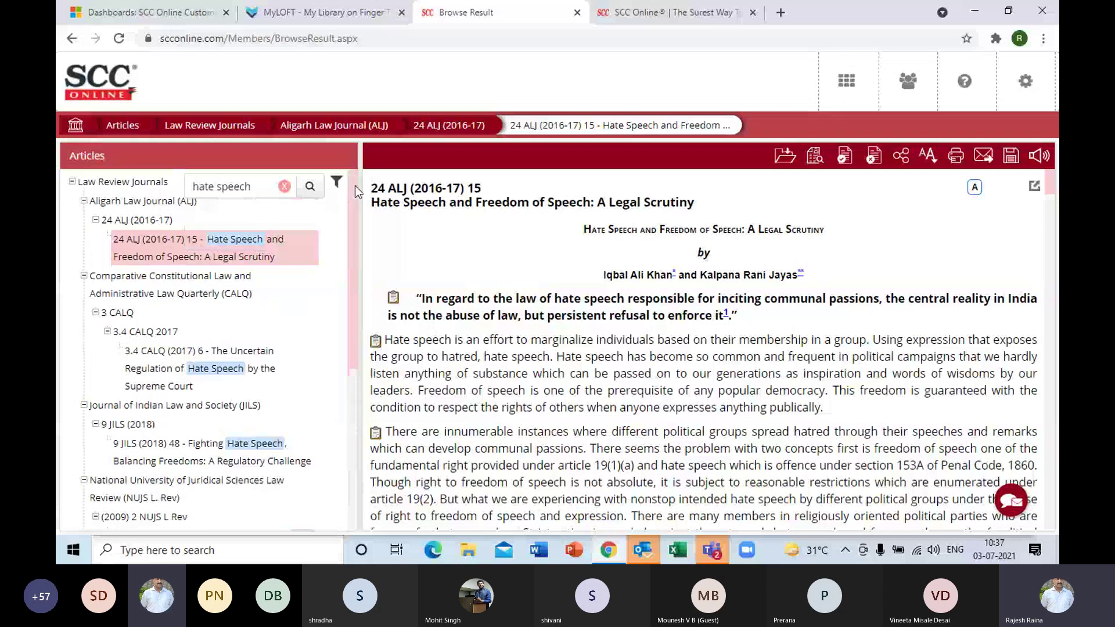
Step: Collapse Law Review Journals, reset to the full Articles listing and check the Blogs category
left_click(72, 182)
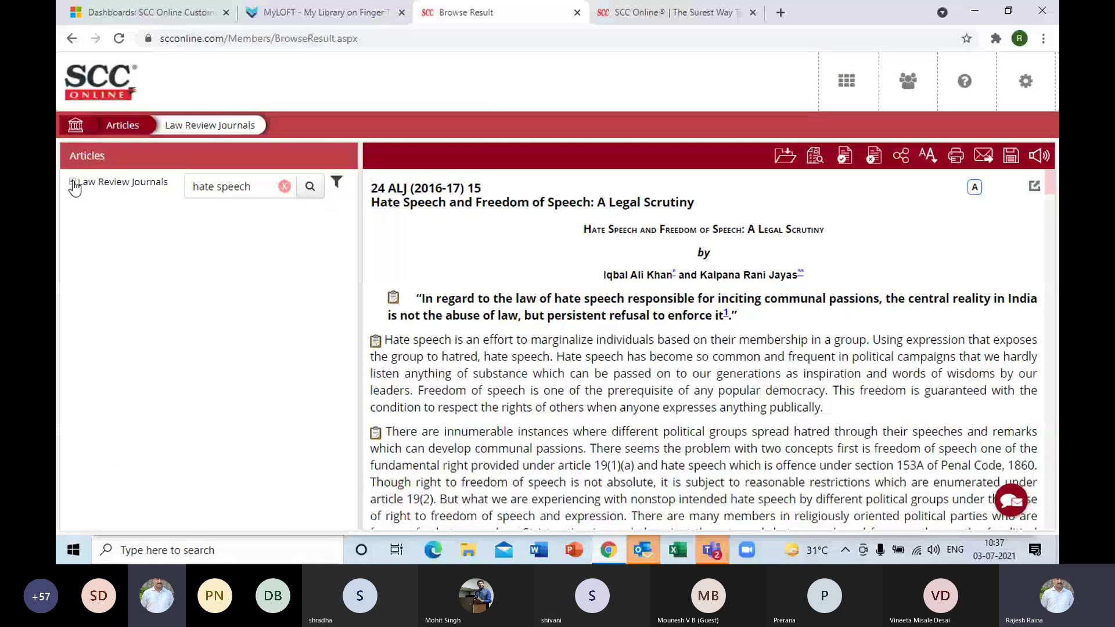
left_click(123, 133)
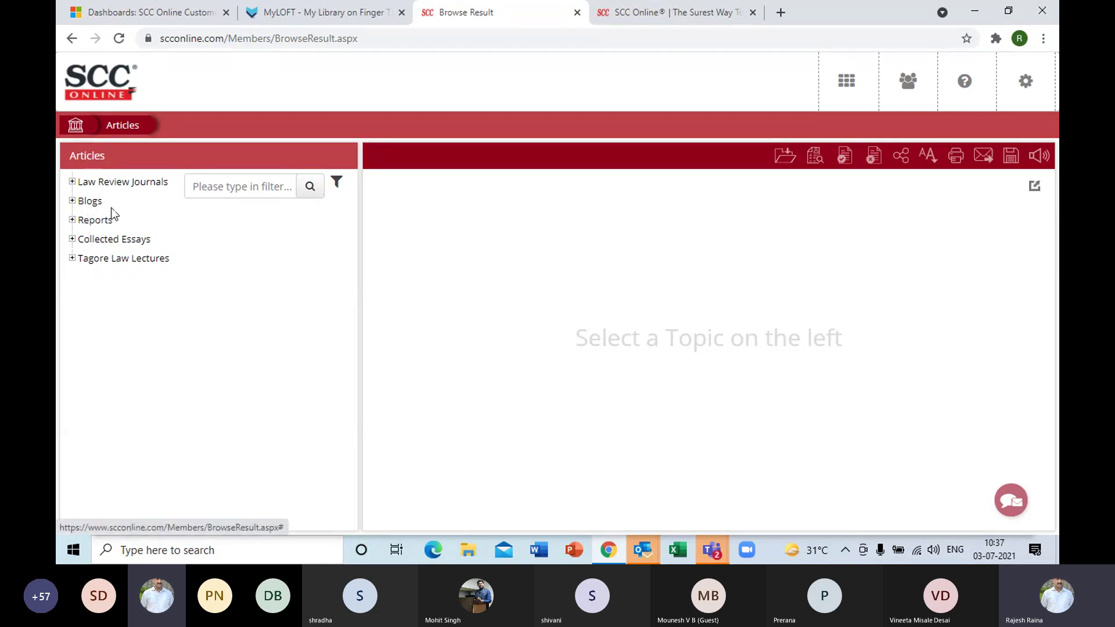
left_click(74, 201)
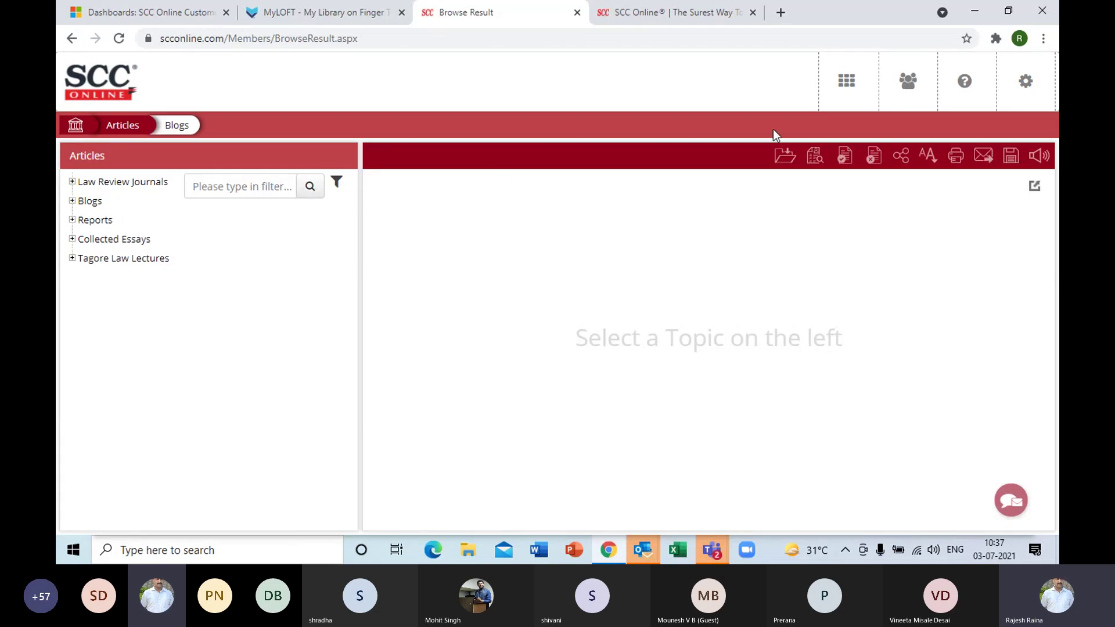
Step: Browse the Secondary Material library and view the categories under Bills in Parliament, collapsing them after viewing
left_click(851, 92)
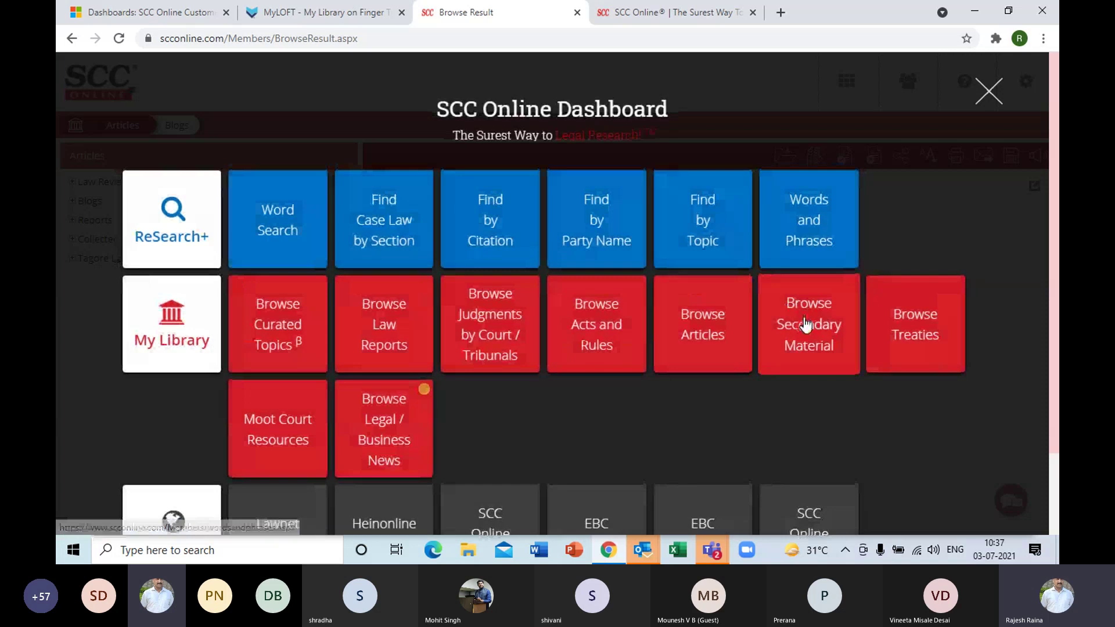
left_click(805, 325)
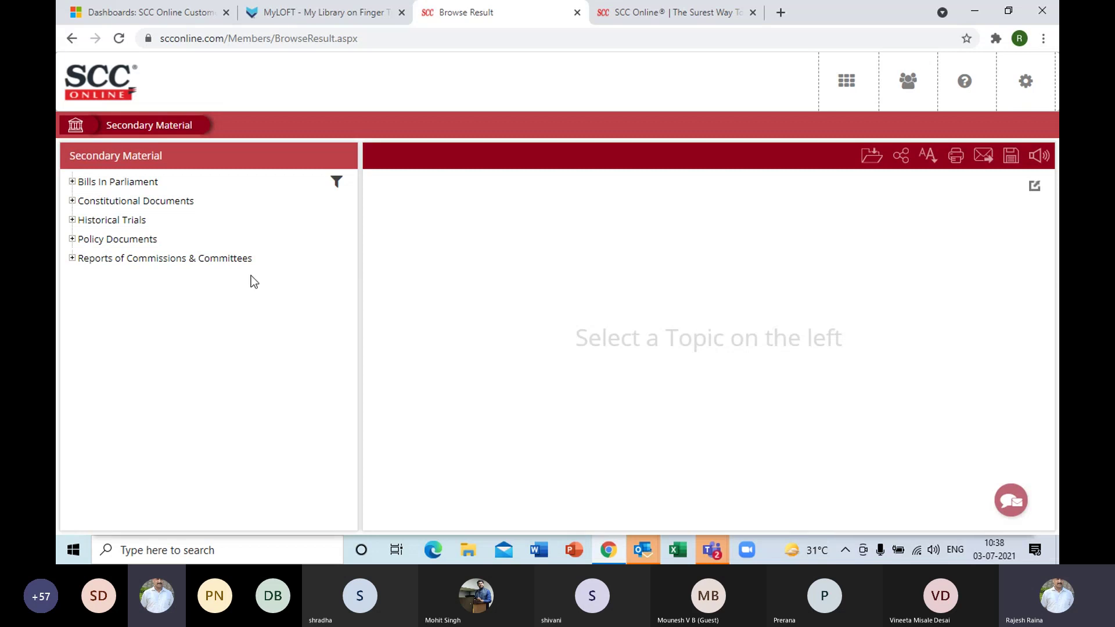
left_click(73, 184)
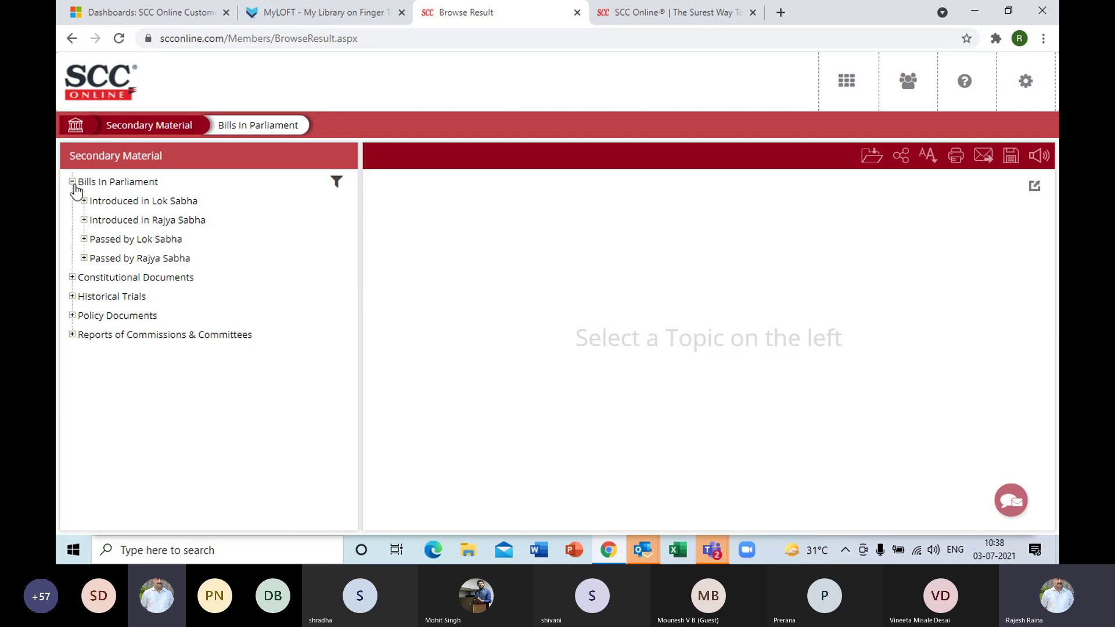
left_click(73, 183)
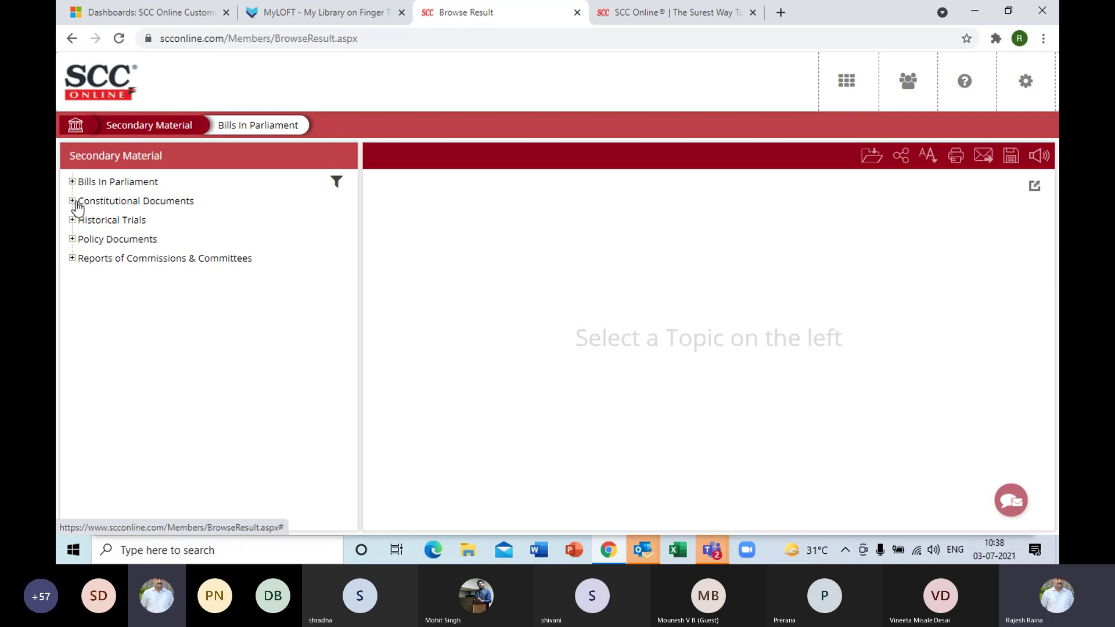
Step: Open the Draft Article to COI Article index of the Constituent Assembly Debates under Constitutional Documents and read through its table
left_click(76, 202)
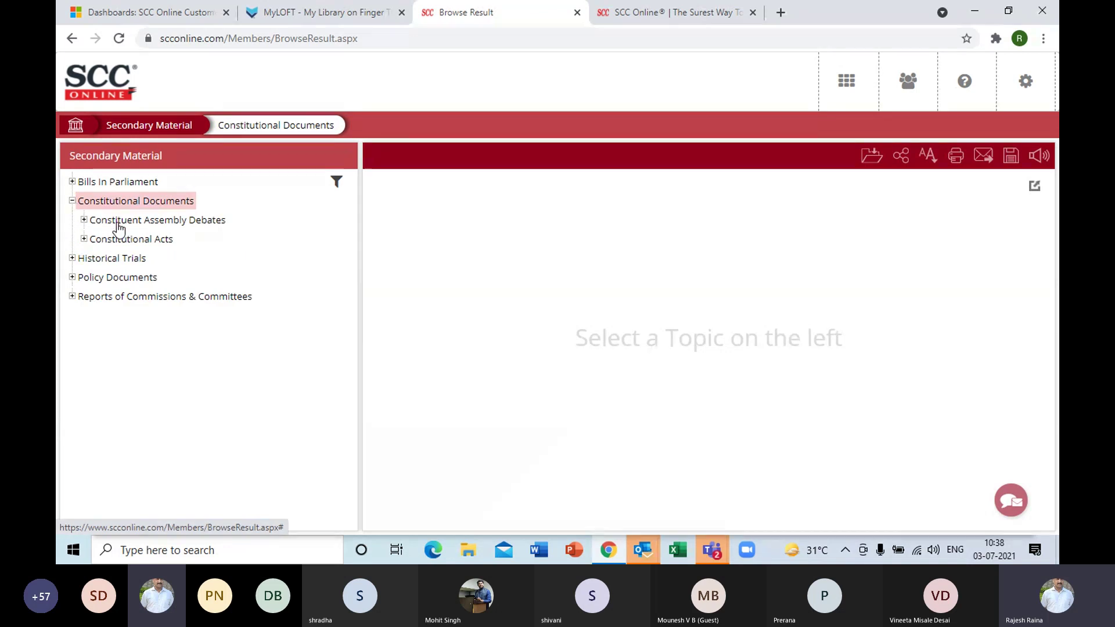
left_click(118, 224)
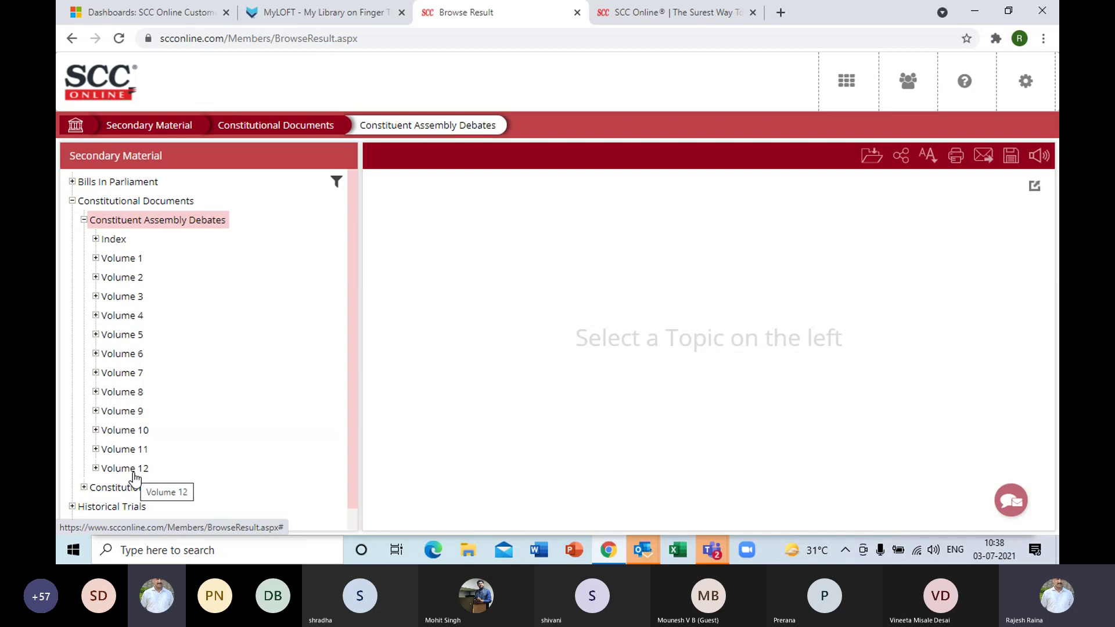
left_click(114, 239)
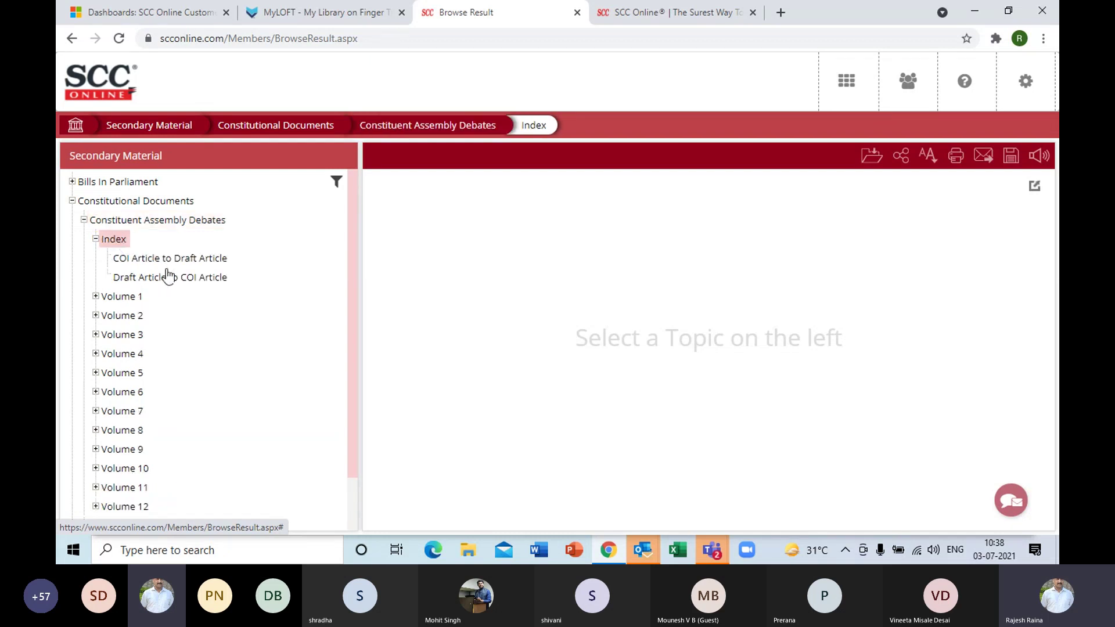
left_click(168, 276)
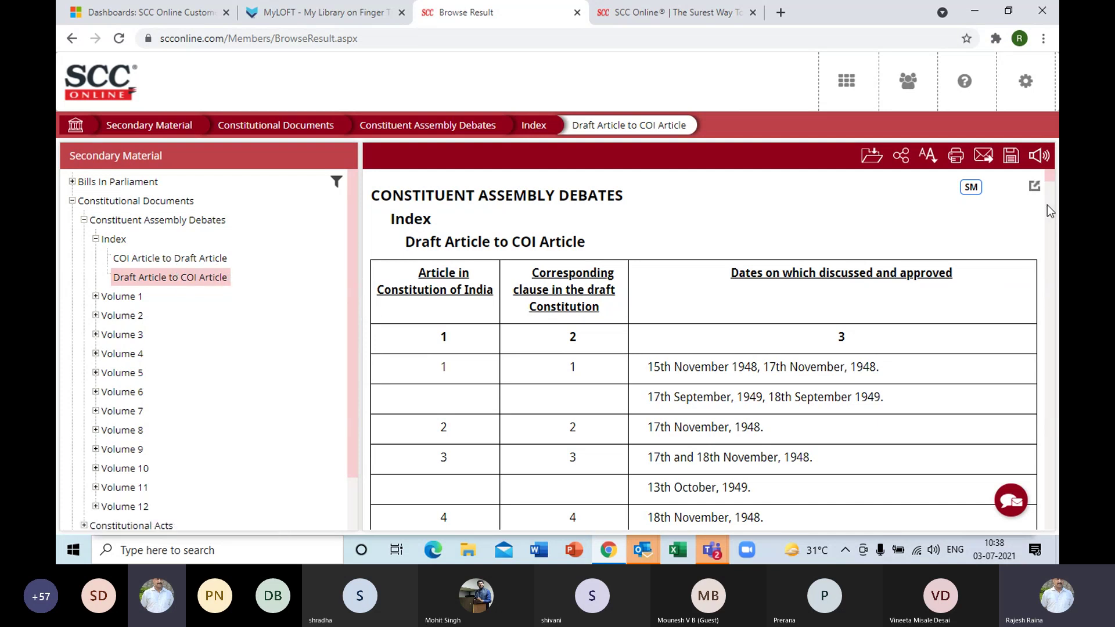
left_click_drag(1053, 177, 1052, 183)
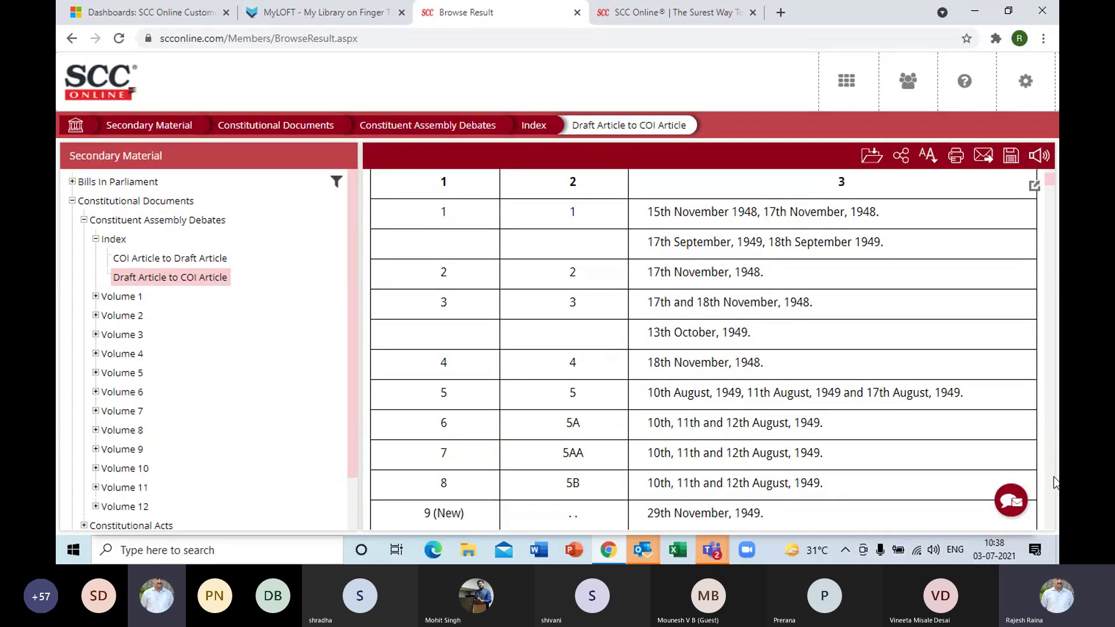
scroll(1055, 484, "down", 15)
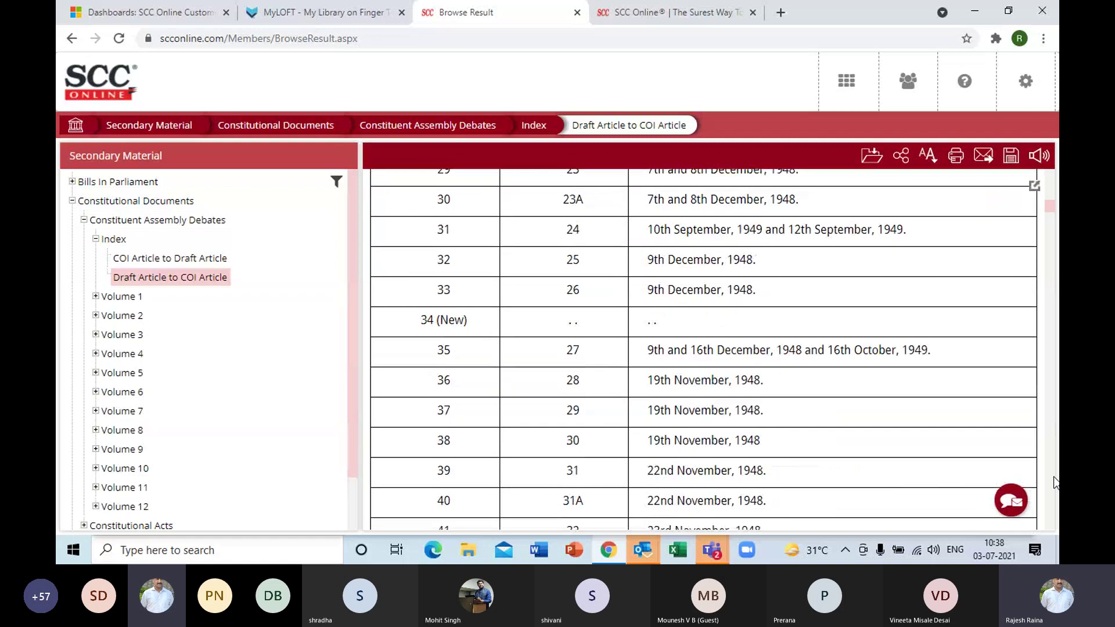
Step: Collapse Constitutional Documents and expand Policy Documents to view its subject categories
left_click(73, 201)
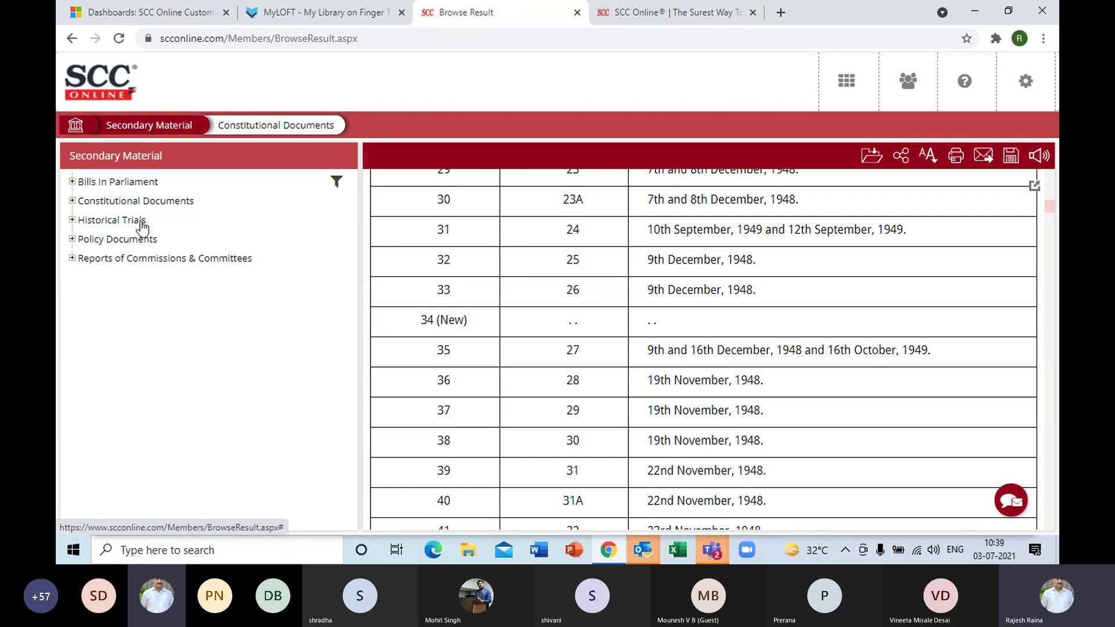
left_click(73, 241)
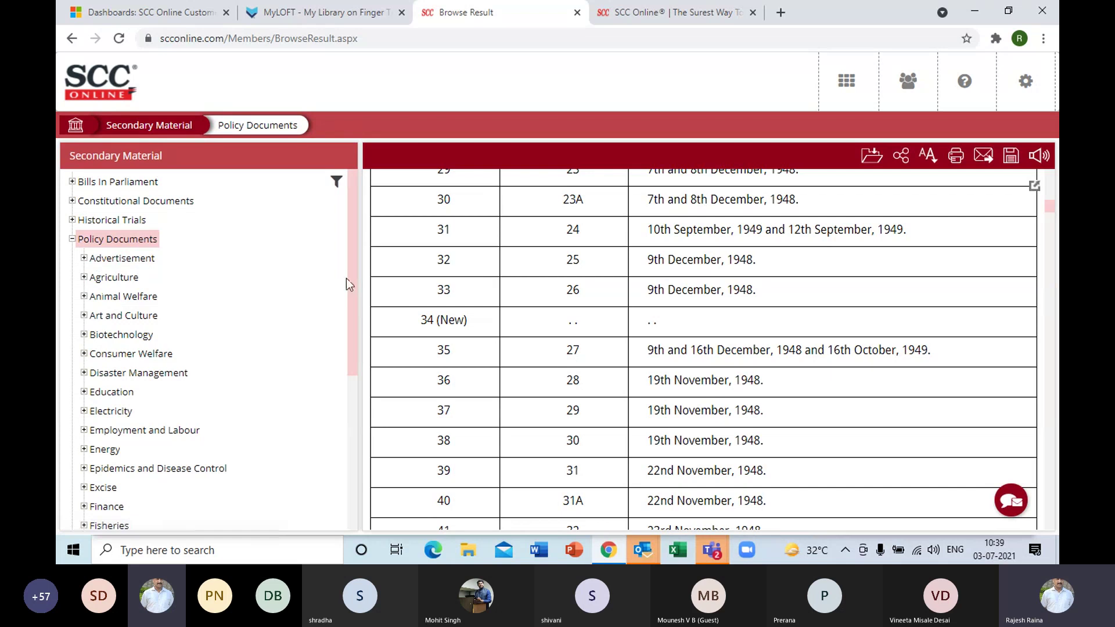
Step: View the entries under Historical Trials, collapse them again and collapse Policy Documents
left_click(72, 222)
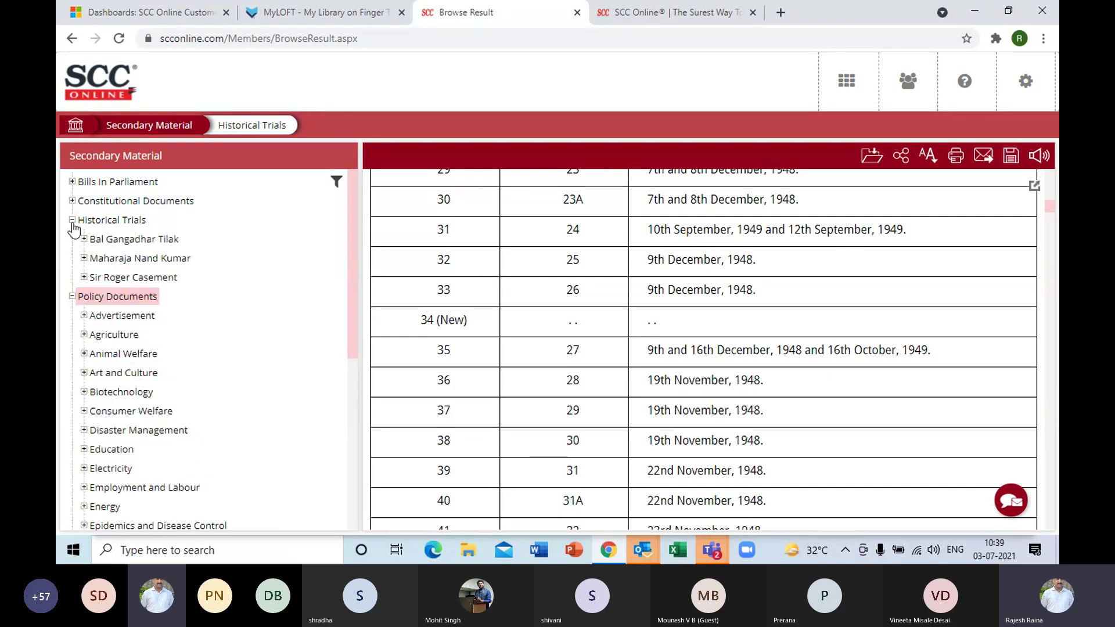
left_click(72, 220)
left_click(72, 239)
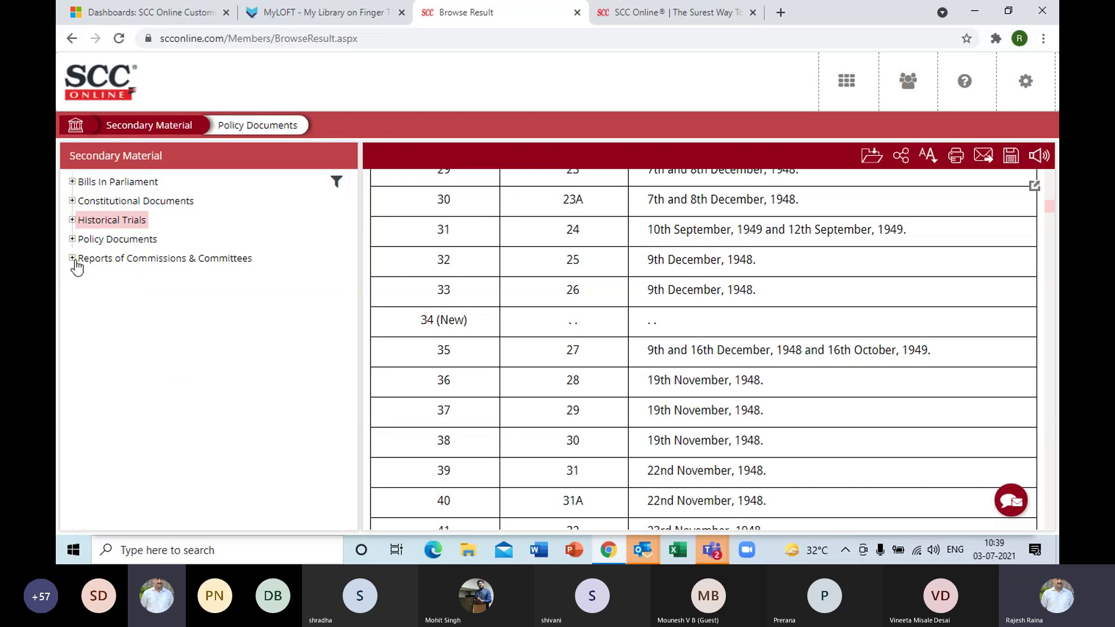
Step: Expand Reports of Commissions & Committees and look through its Law Commission Reports down to Report No. 277
left_click(73, 259)
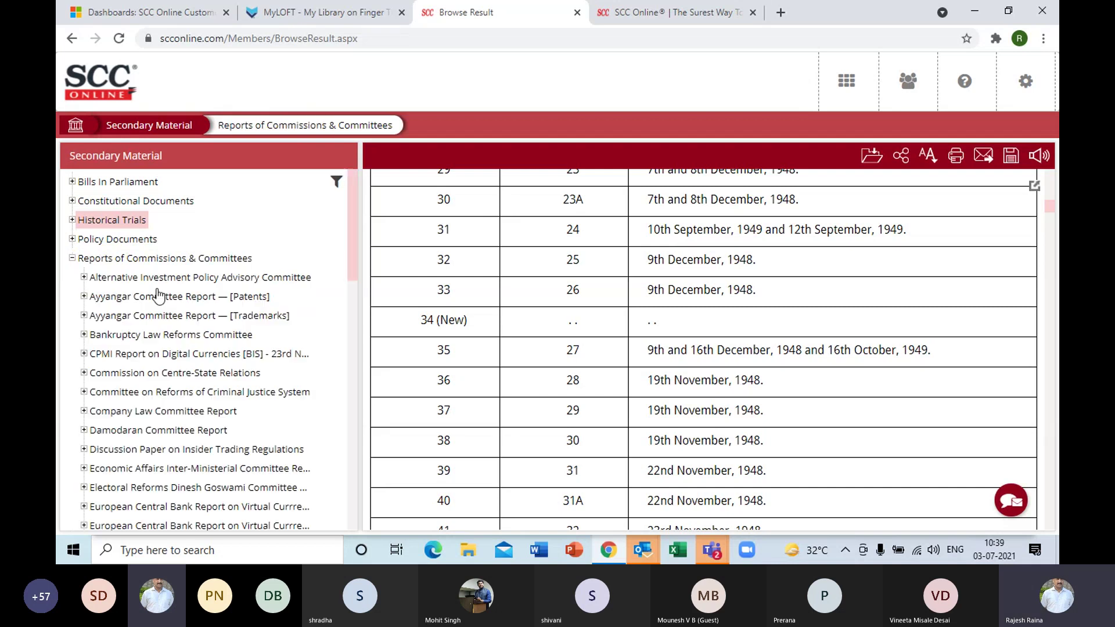
left_click_drag(352, 260, 369, 380)
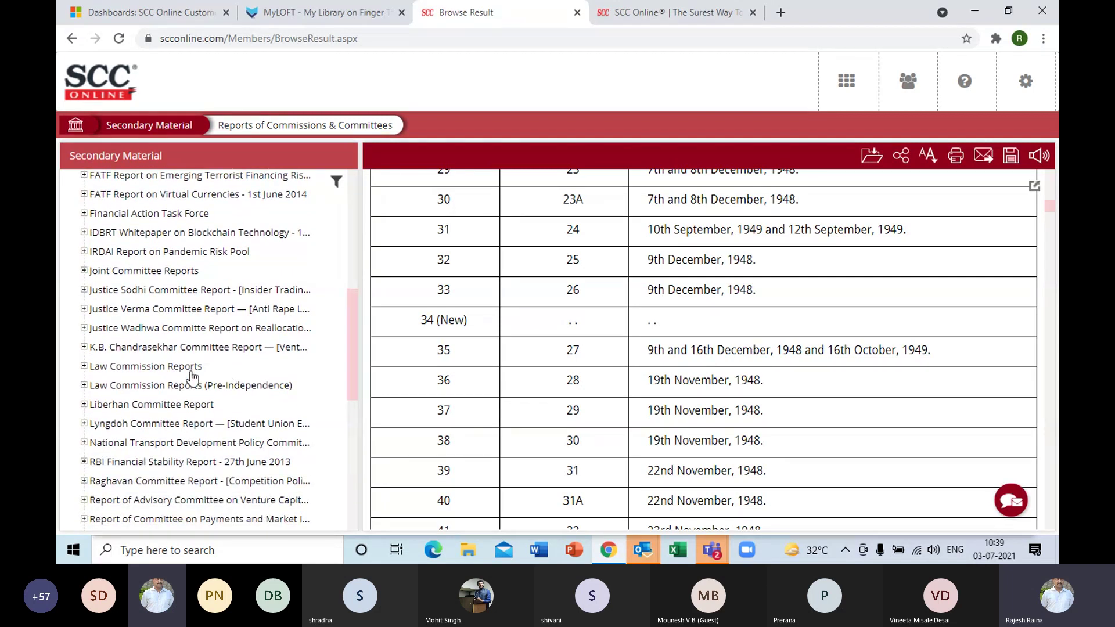
left_click(183, 372)
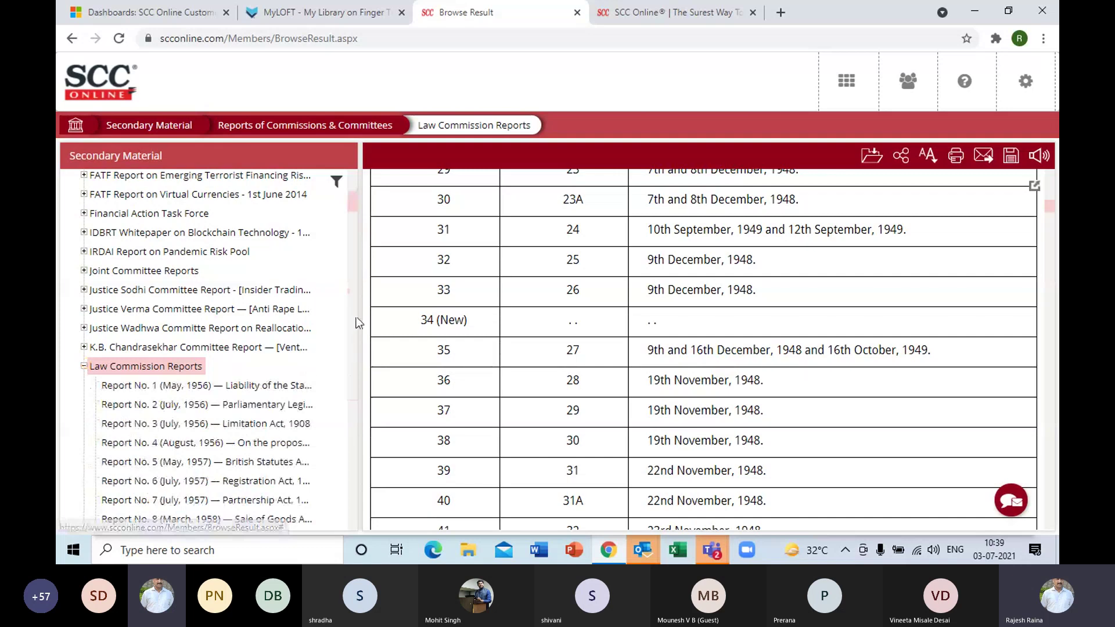
left_click_drag(351, 205, 357, 497)
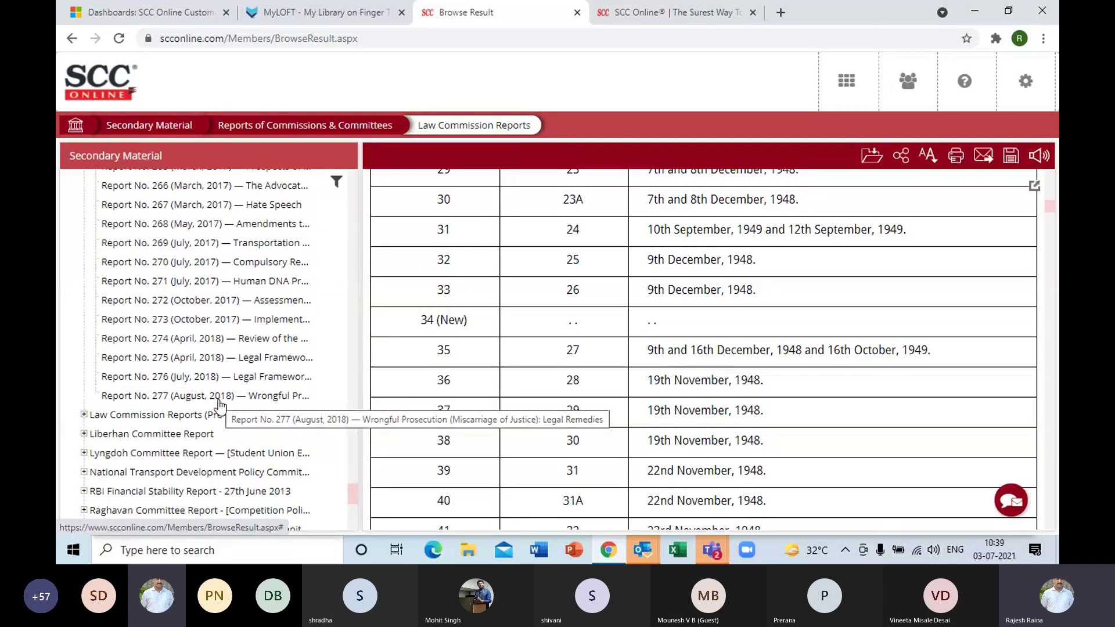
Step: Browse Moot Court Resources and open the Problem of the 11th Amity National Moot Lucknow, 2018
left_click(845, 81)
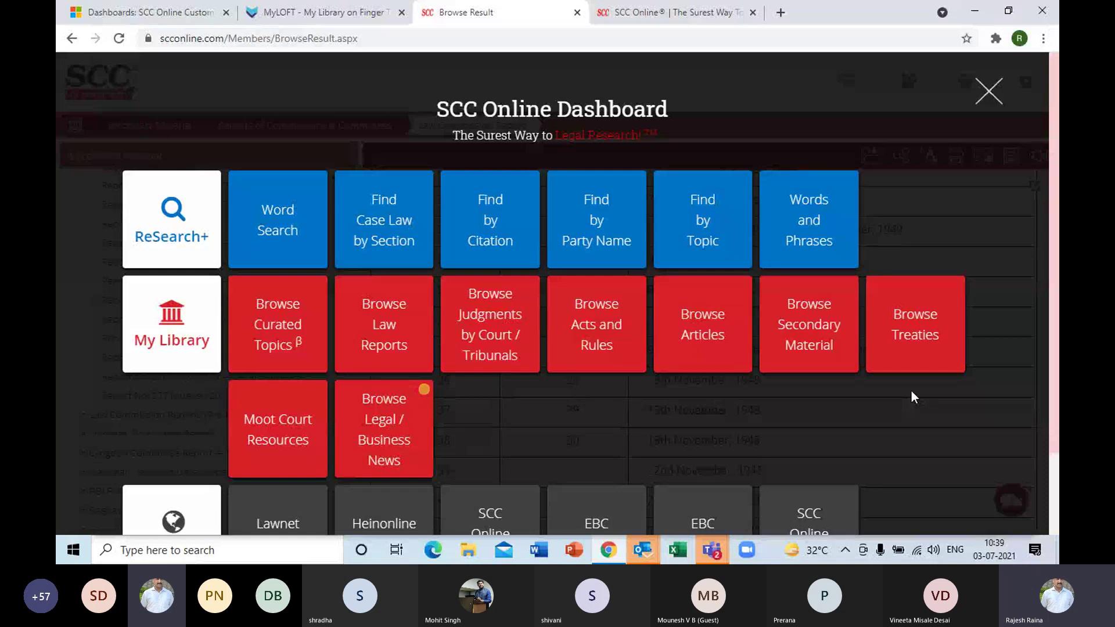
left_click(290, 426)
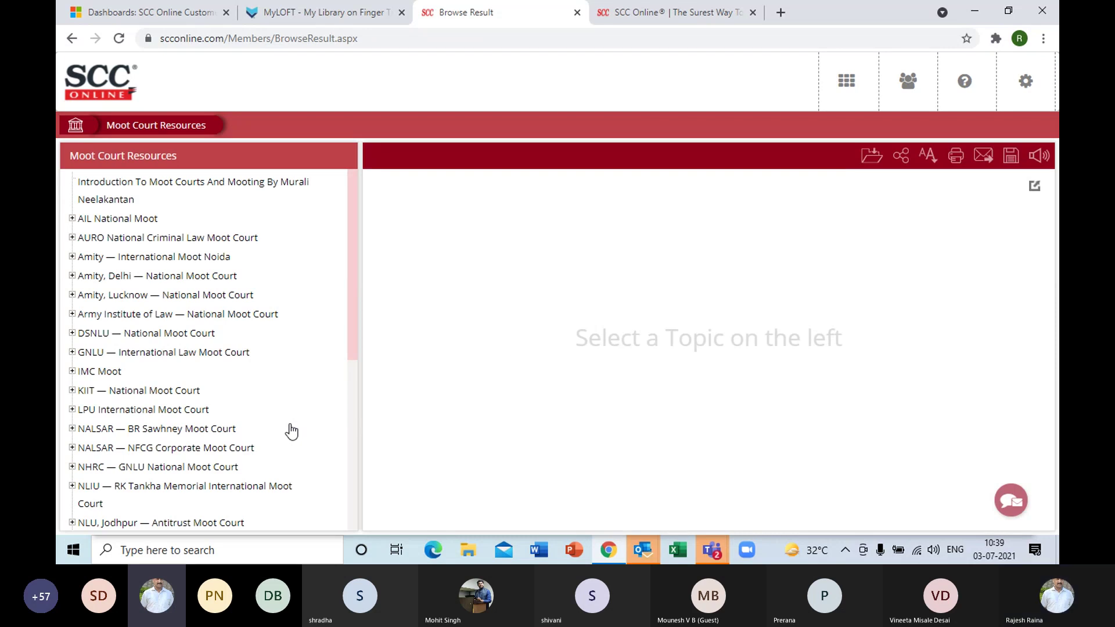
left_click(72, 295)
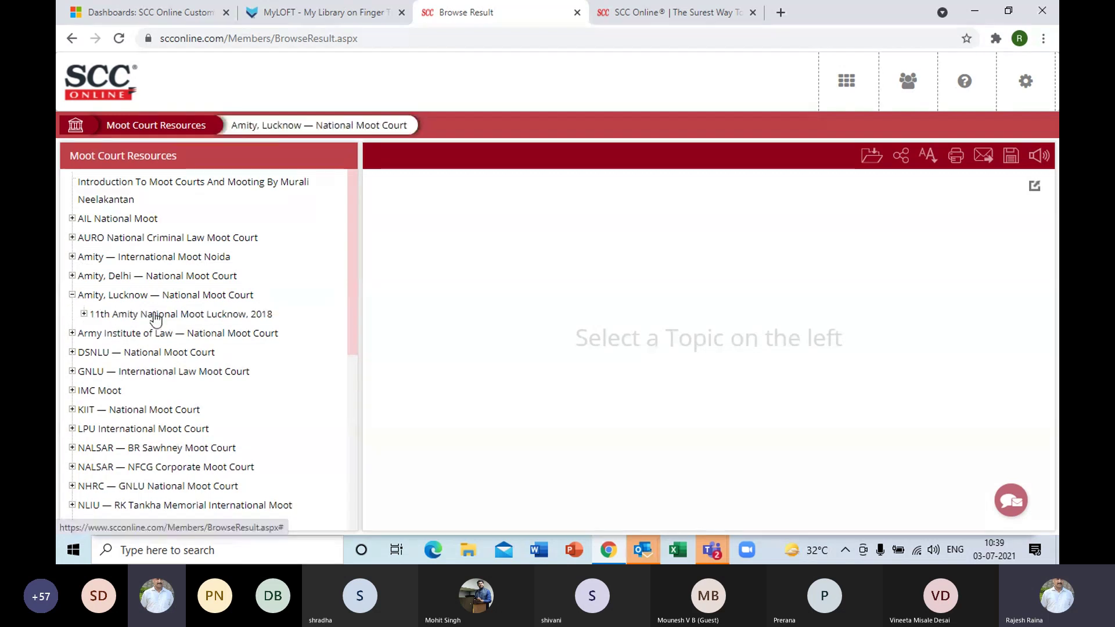
left_click(83, 315)
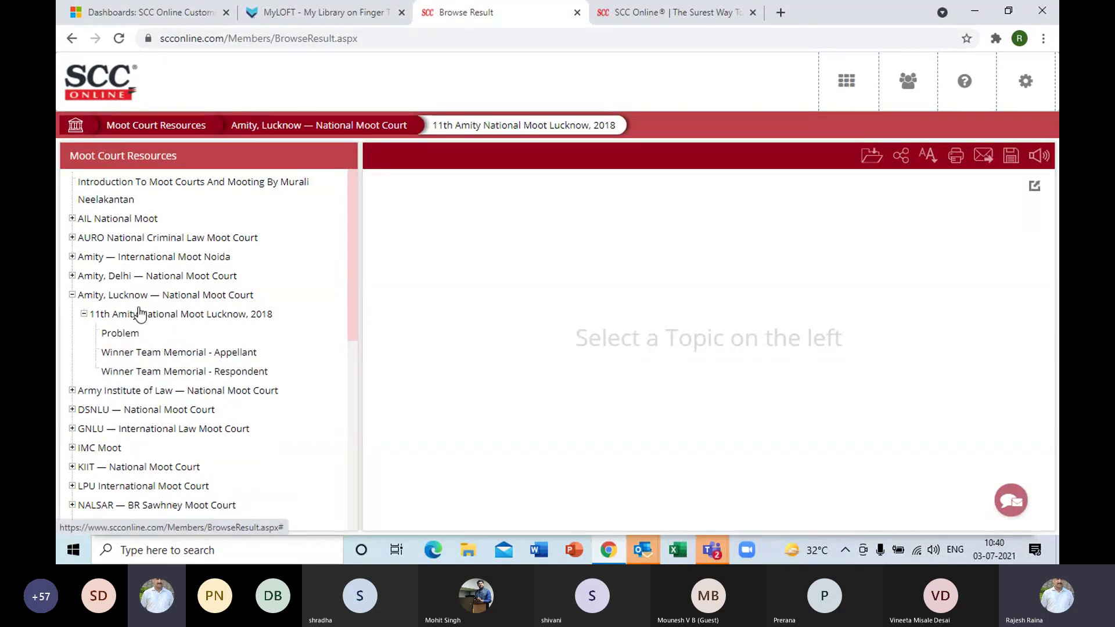
left_click(131, 336)
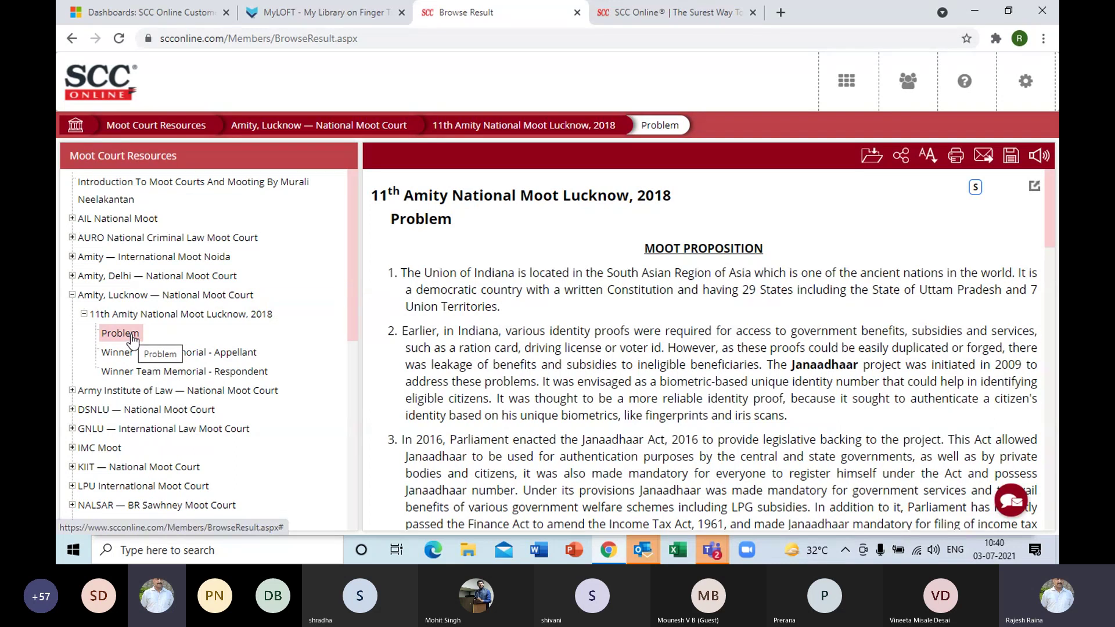
Step: Collapse Amity, Lucknow — National Moot Court and look through the list of other moot courts
left_click(73, 295)
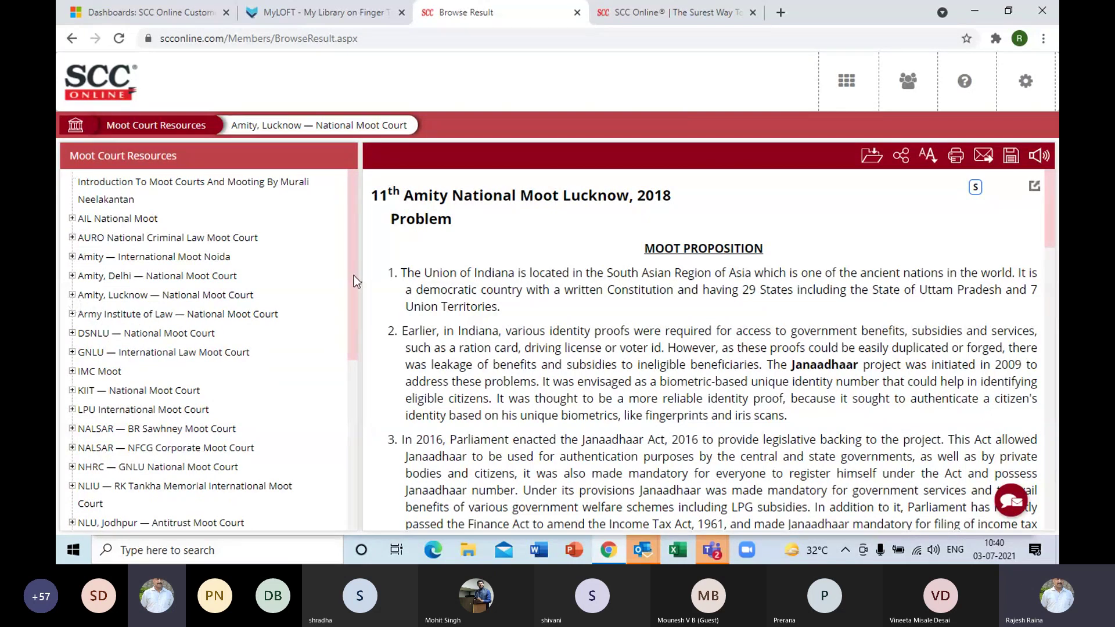
left_click_drag(353, 275, 357, 250)
left_click_drag(358, 231, 382, 175)
Step: Return to the SCC Online Dashboard and open the SCC Online Blog from its links
left_click(848, 85)
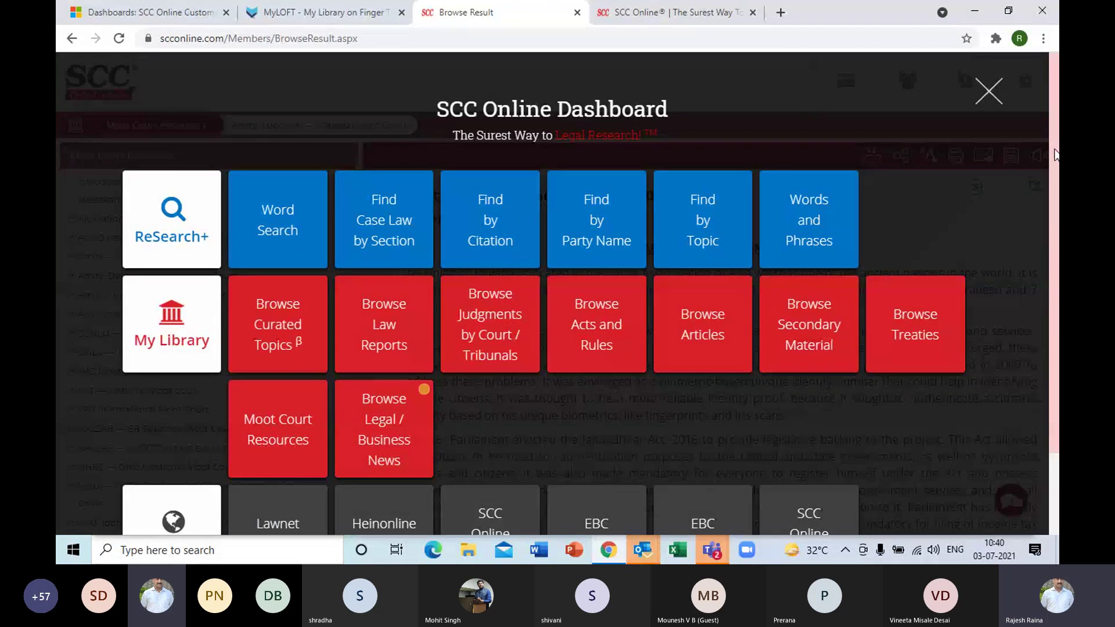
scroll(1054, 154, "down", 2)
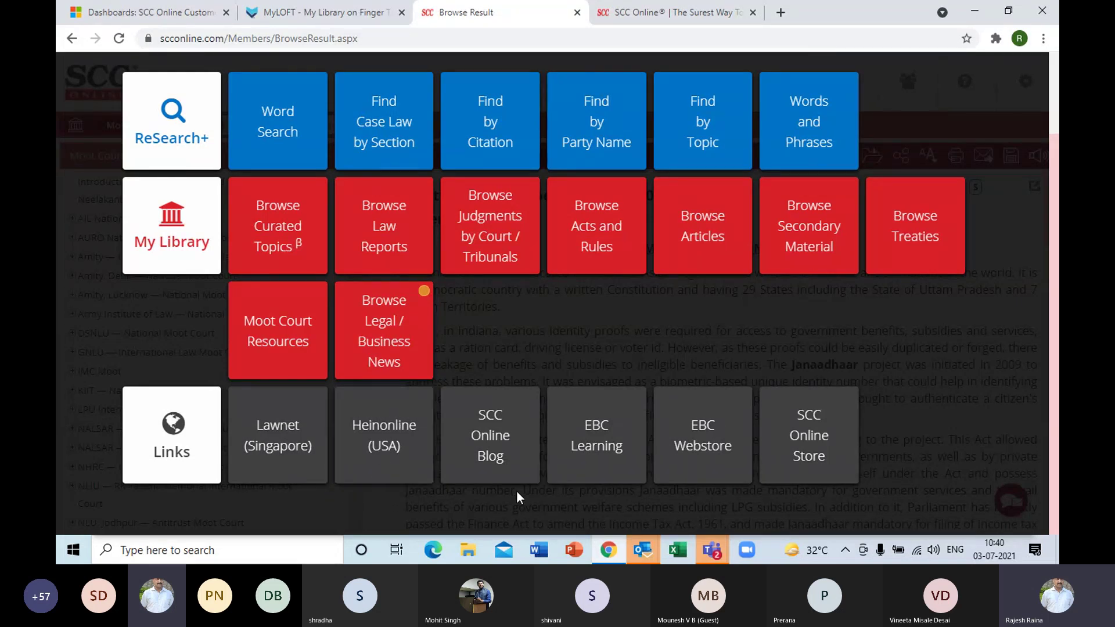
left_click(513, 450)
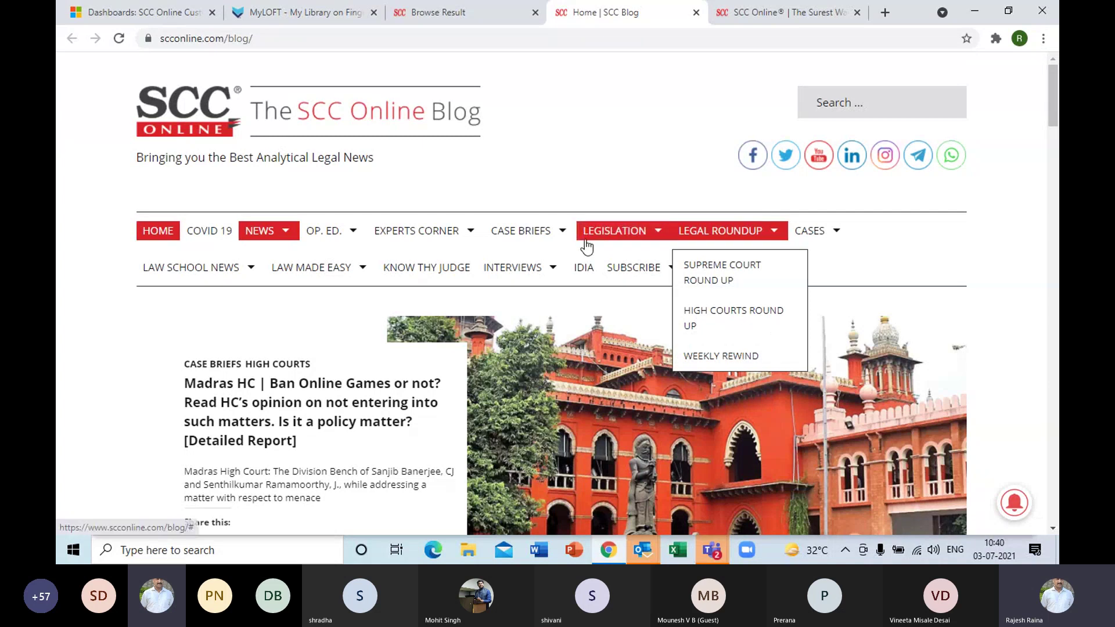
Step: Show the blog's Supreme Court case briefs and look through the listed posts
mouse_move(548, 243)
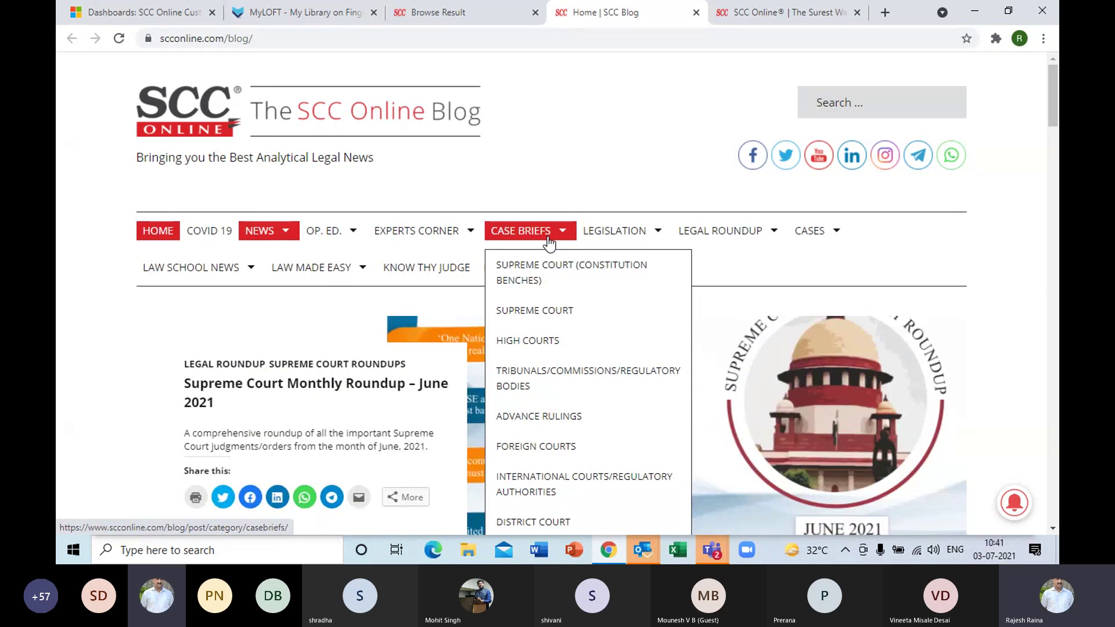
left_click(540, 316)
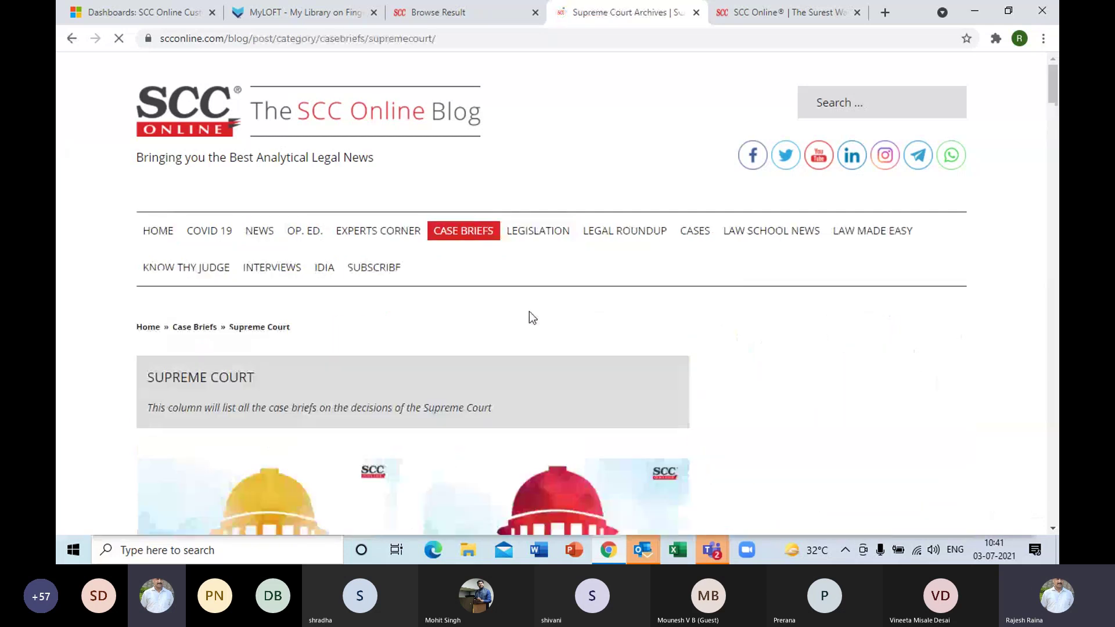
scroll(443, 170, "down", 6)
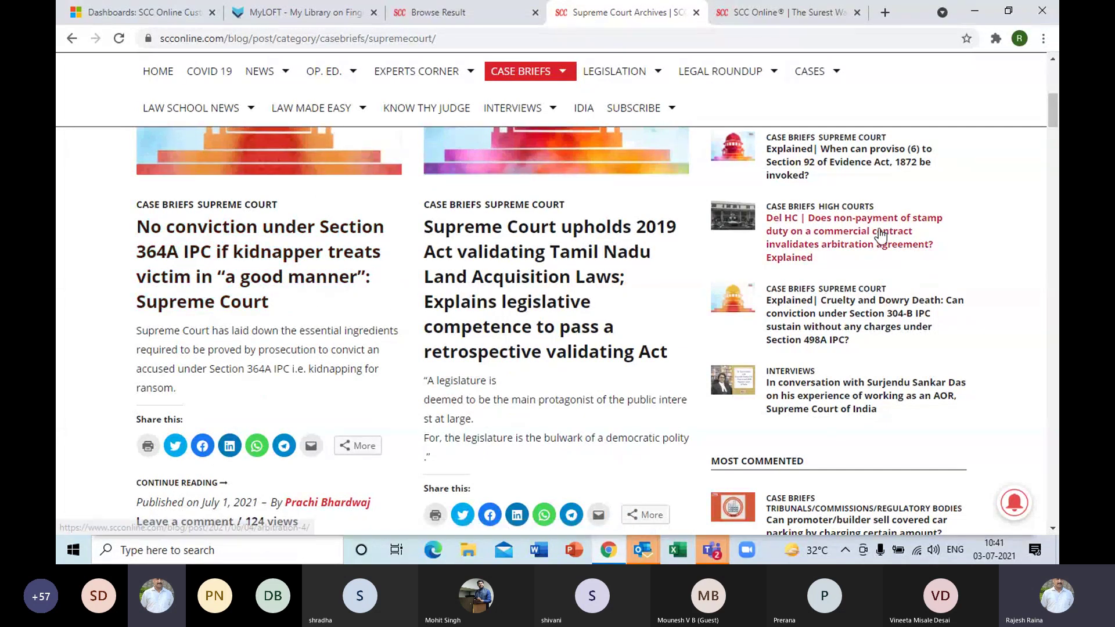
left_click_drag(1054, 123, 1054, 128)
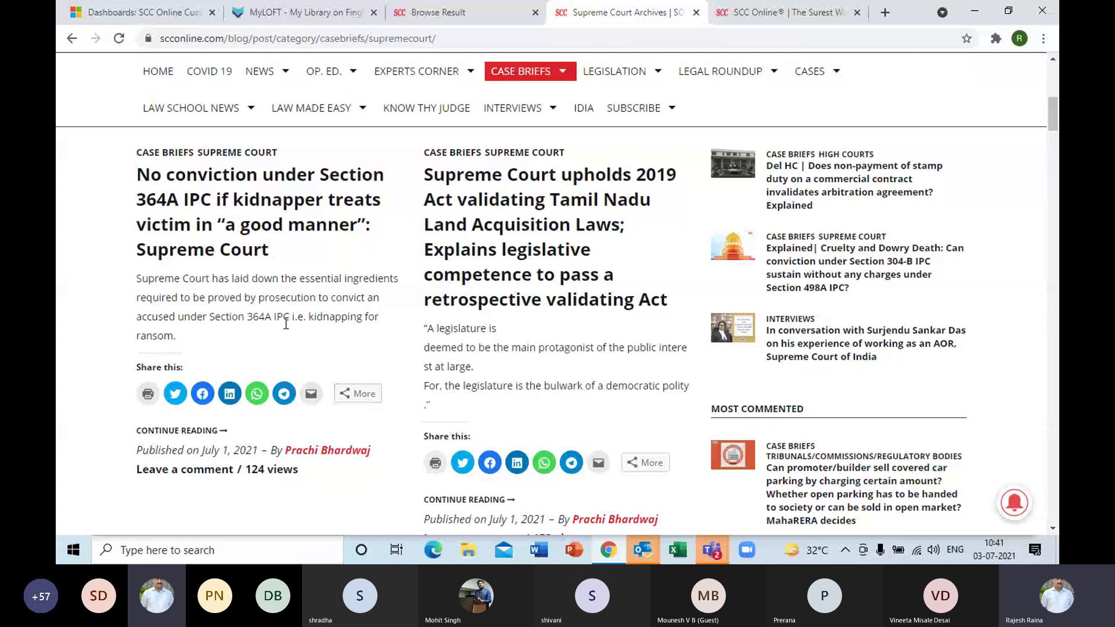
Step: Open the brief on no conviction under Section 364A IPC and read it through to the case citation
left_click(250, 219)
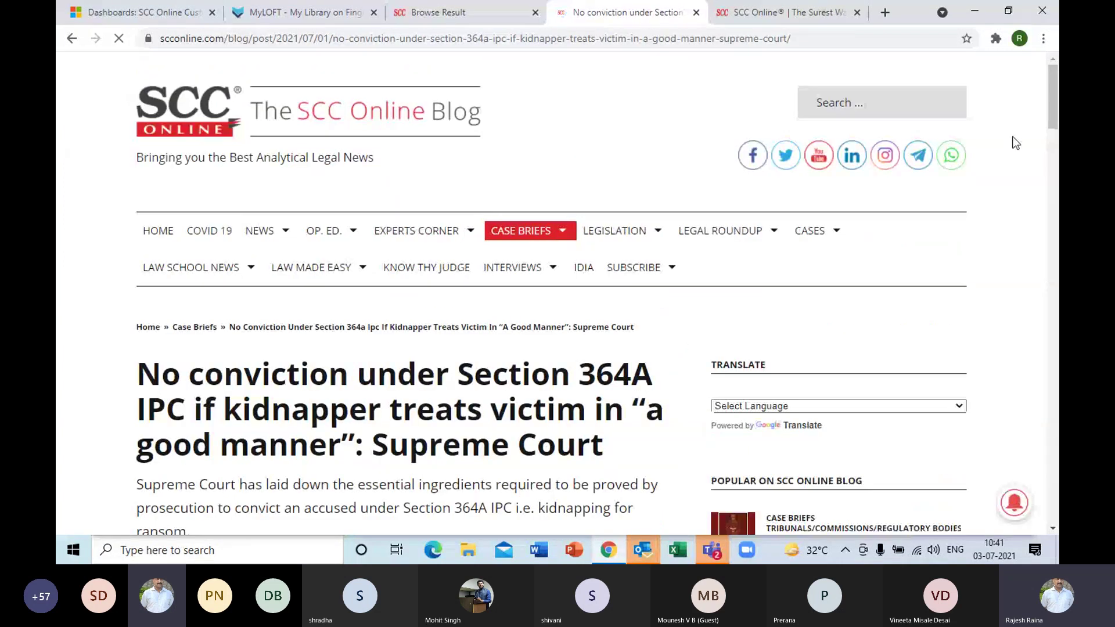
left_click_drag(1052, 106, 1055, 232)
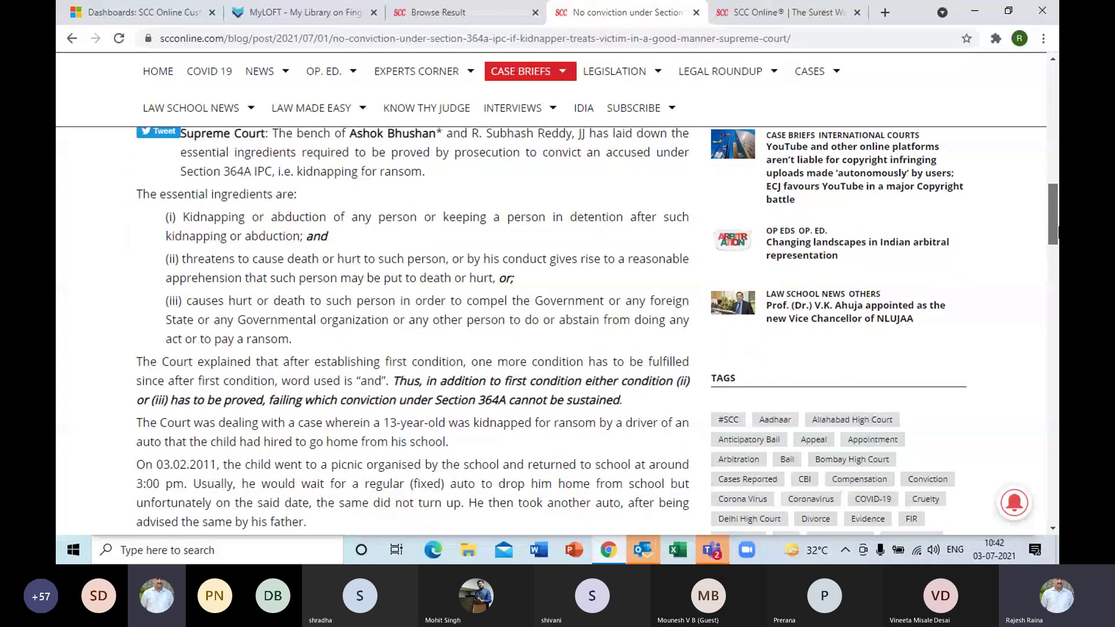
scroll(517, 195, "down", 2)
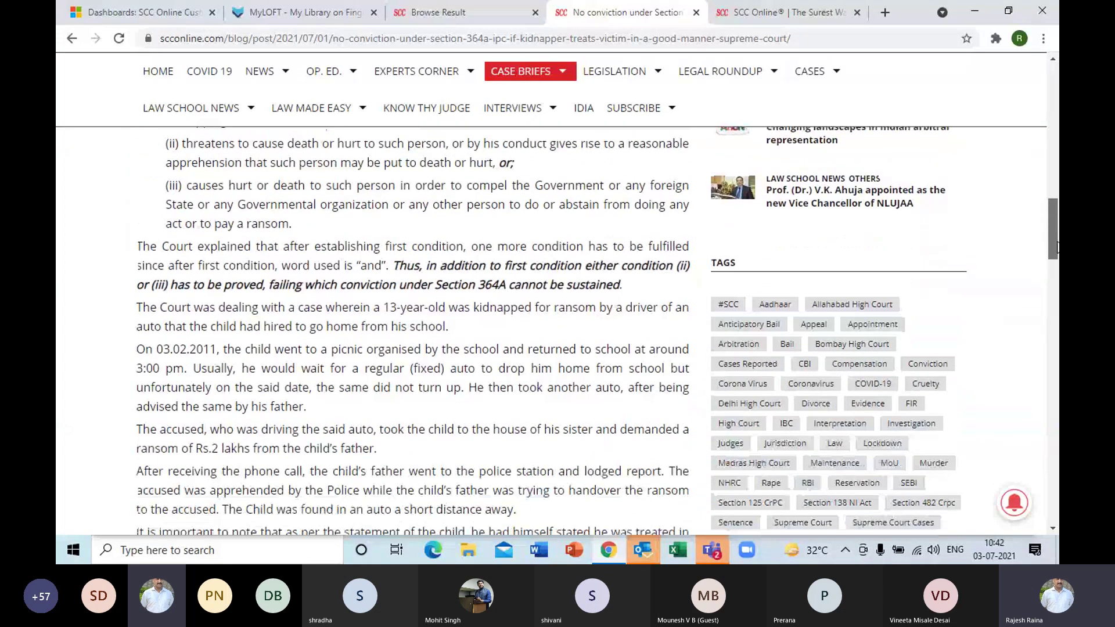
left_click_drag(394, 254, 634, 271)
left_click(640, 271)
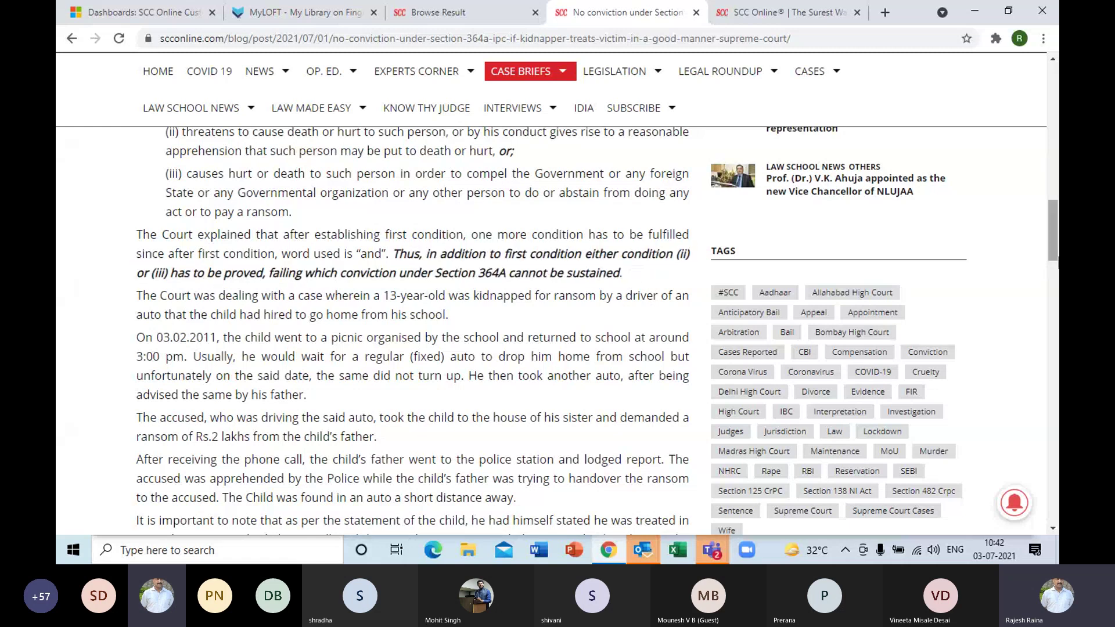
left_click_drag(1055, 252, 1056, 306)
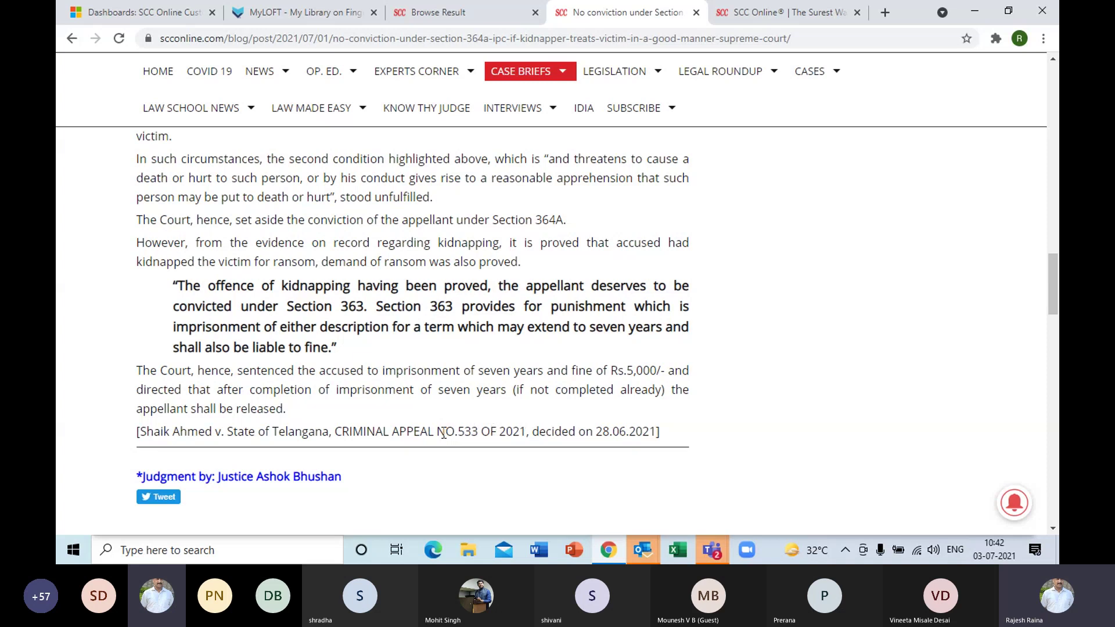
Step: Return to the start of the article and review the blog's Experts Corner, Op. Ed., News and Law School News subcategories
key("Home")
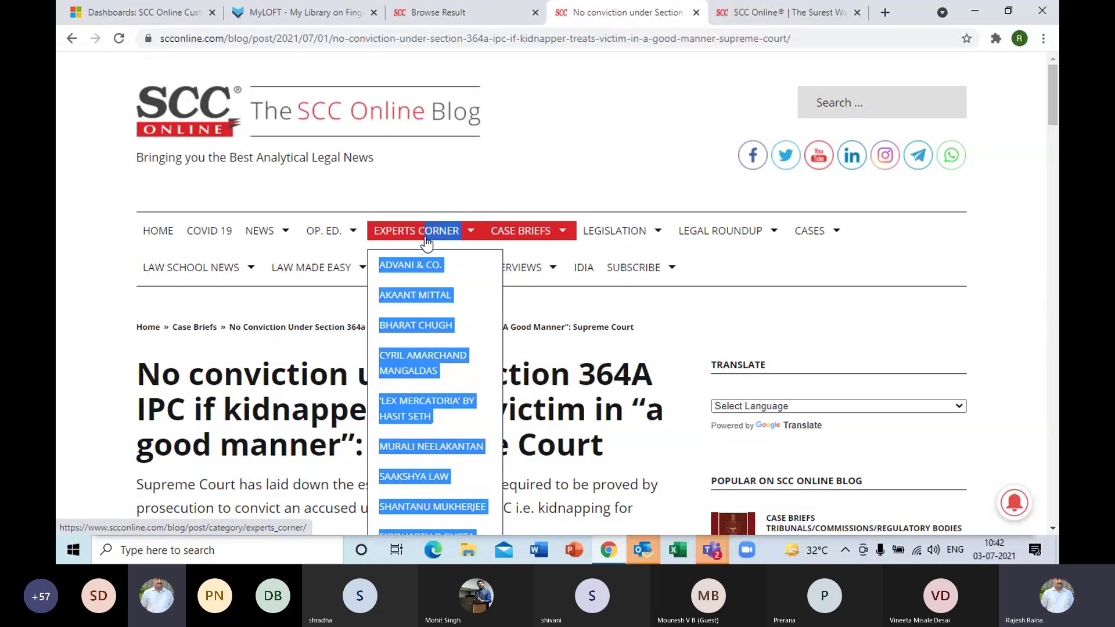
mouse_move(458, 238)
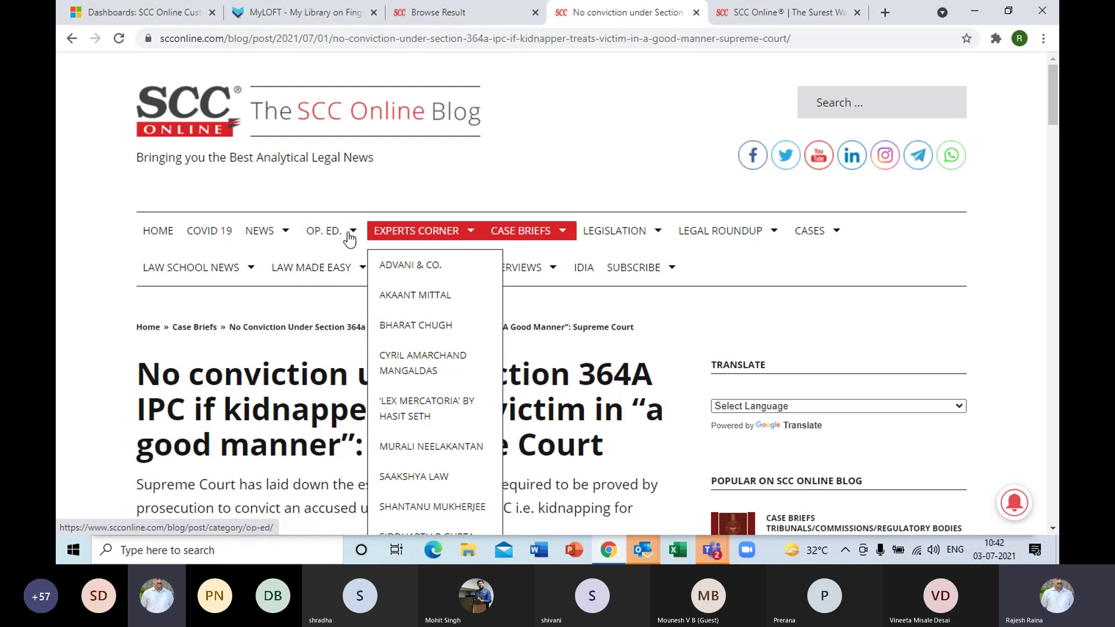
mouse_move(341, 238)
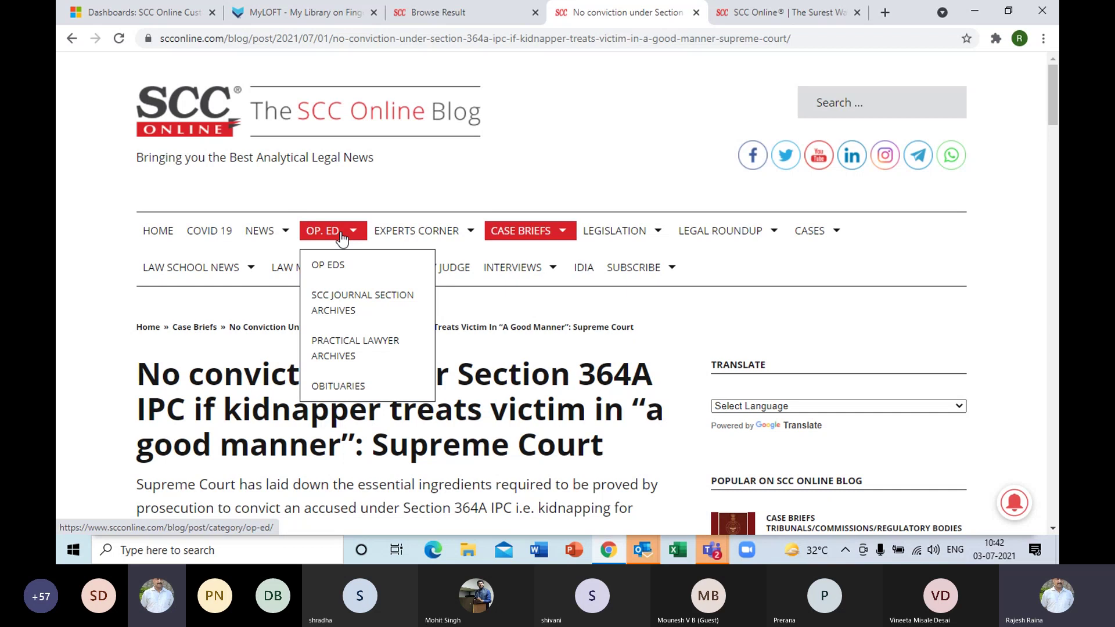
mouse_move(275, 243)
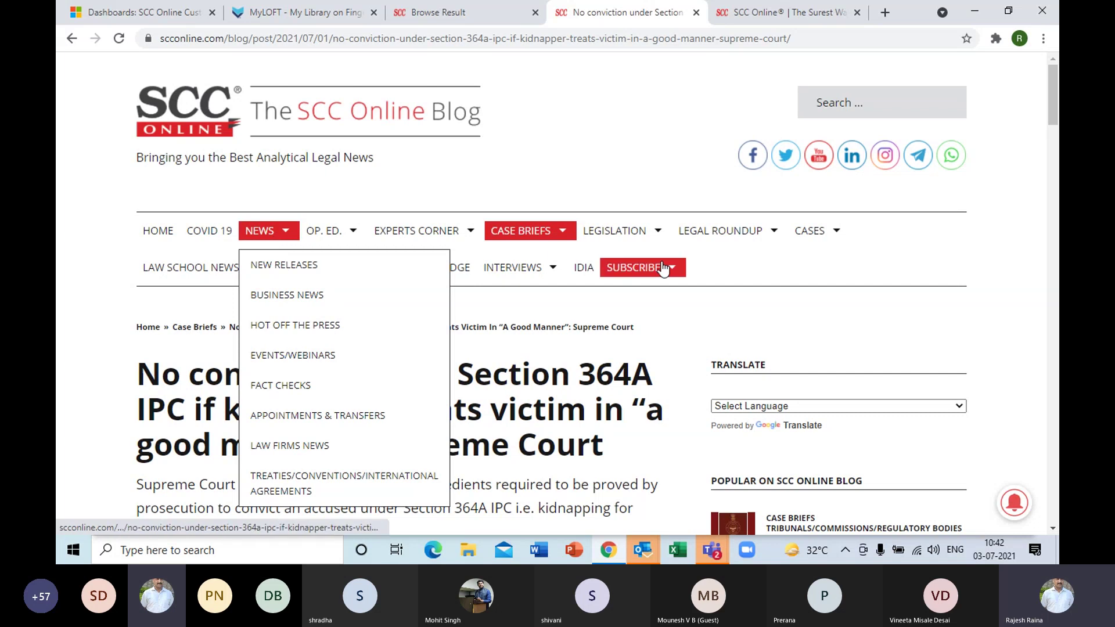
mouse_move(643, 237)
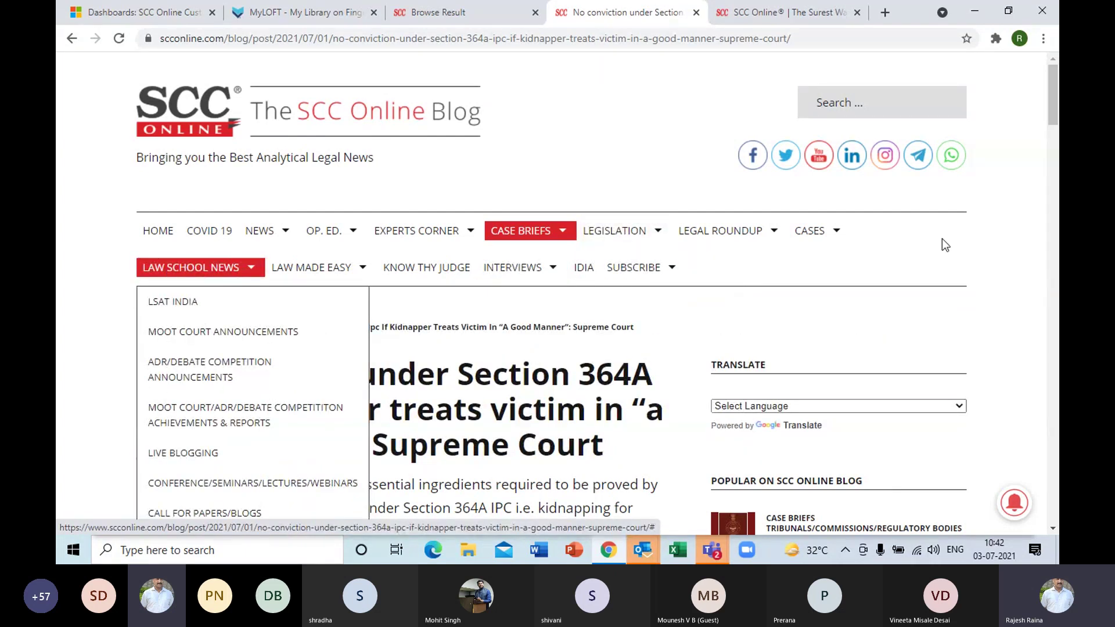
left_click_drag(1050, 112, 1053, 131)
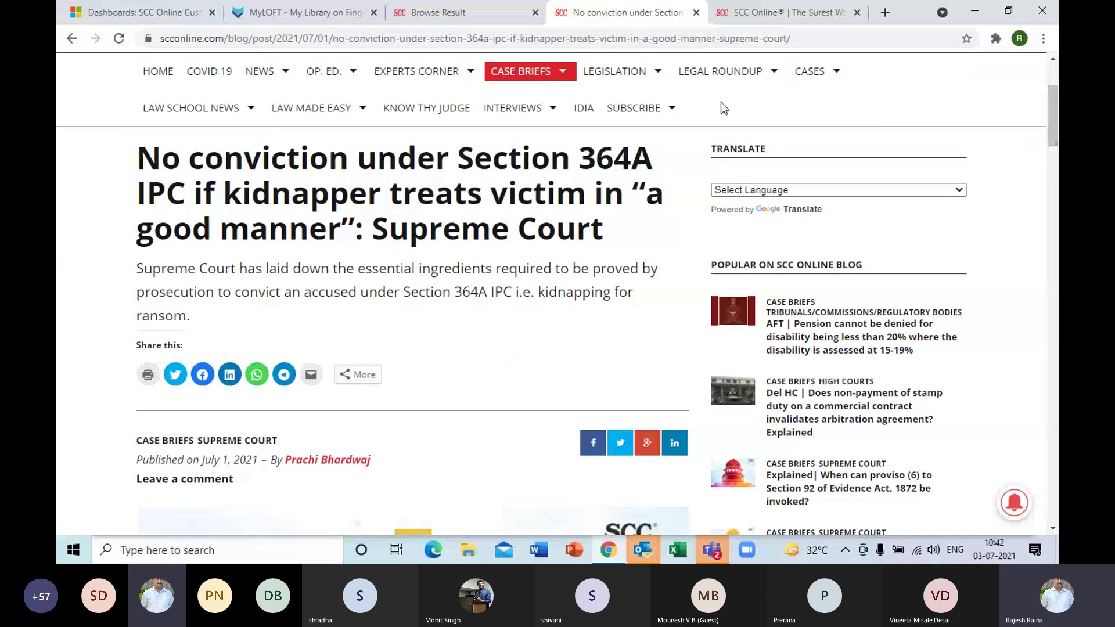
mouse_move(243, 114)
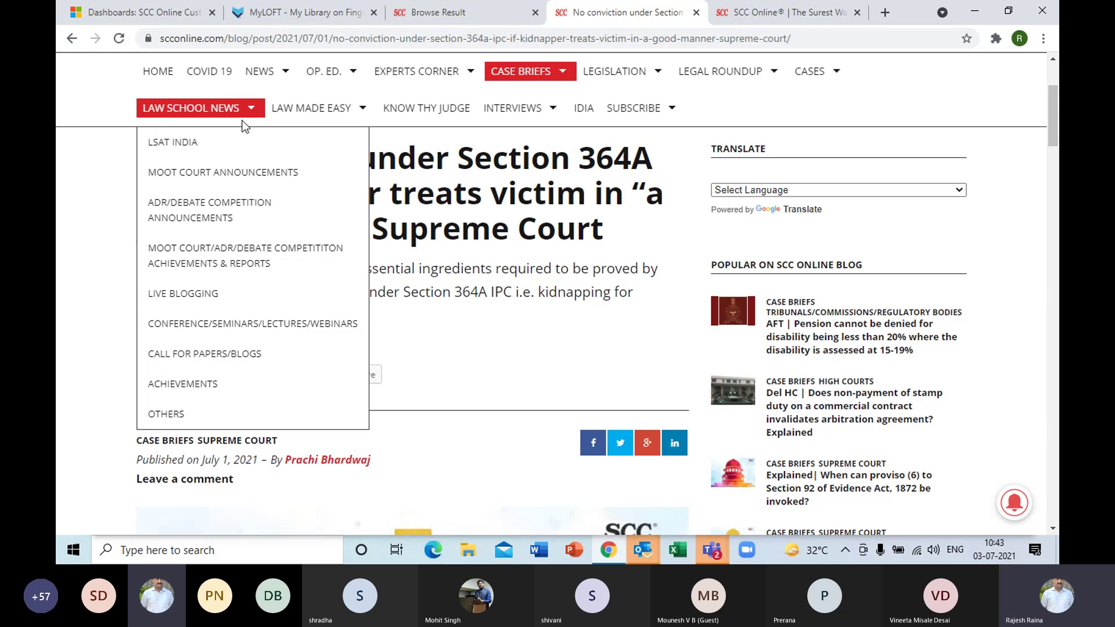
mouse_move(357, 112)
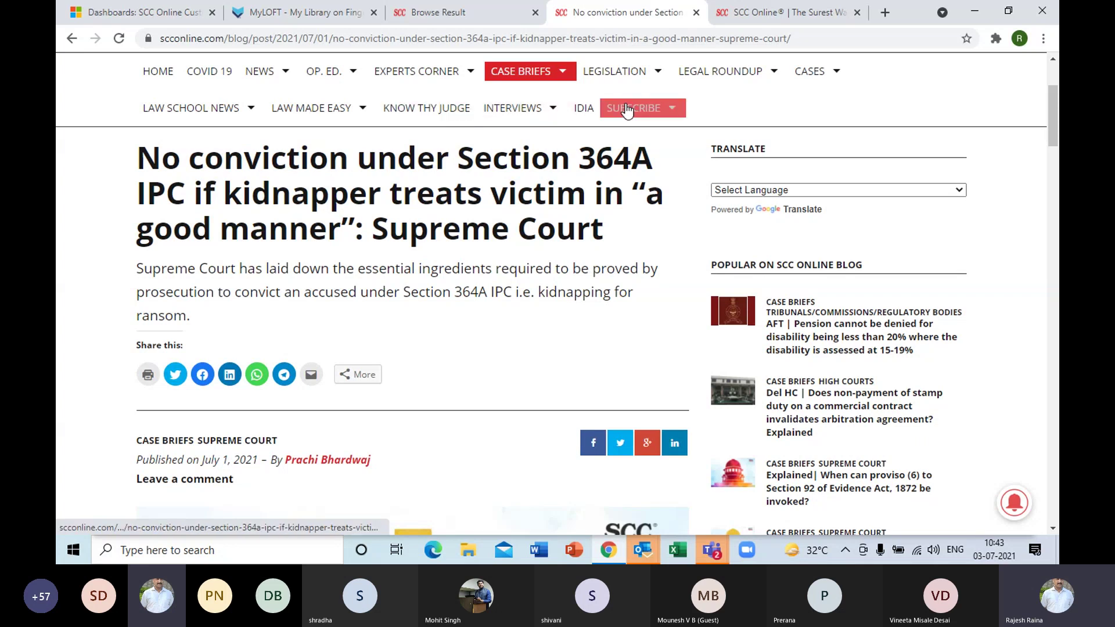
Step: Translate the Section 364A IPC article into Kannada and look over the translated page, ending at its start
scroll(1055, 110, "up", 5)
scroll(1056, 111, "down", 4)
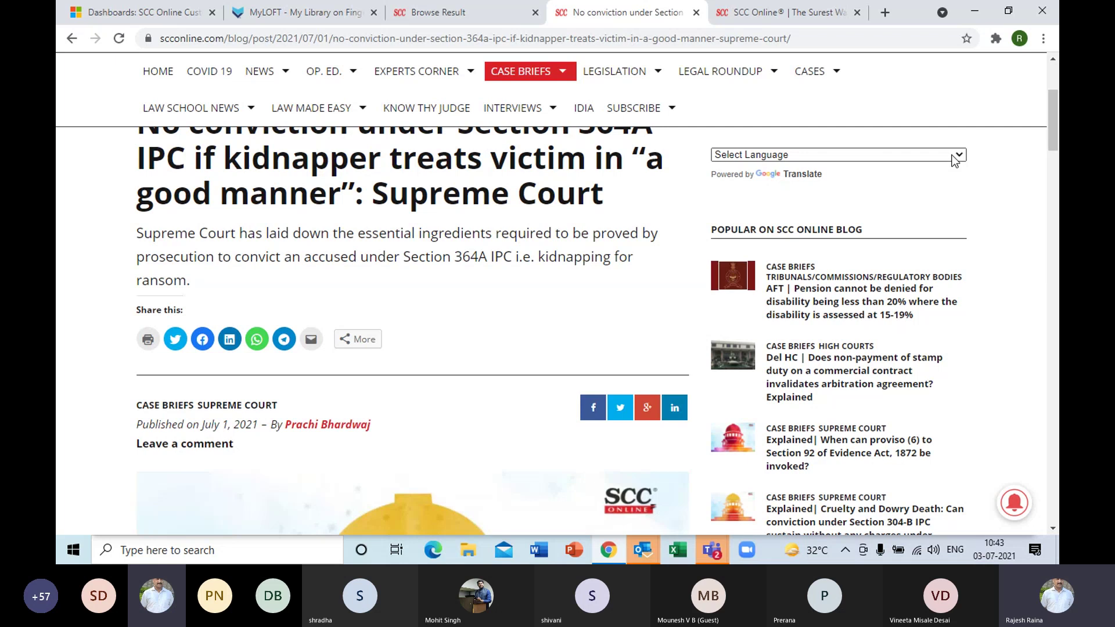
left_click(952, 155)
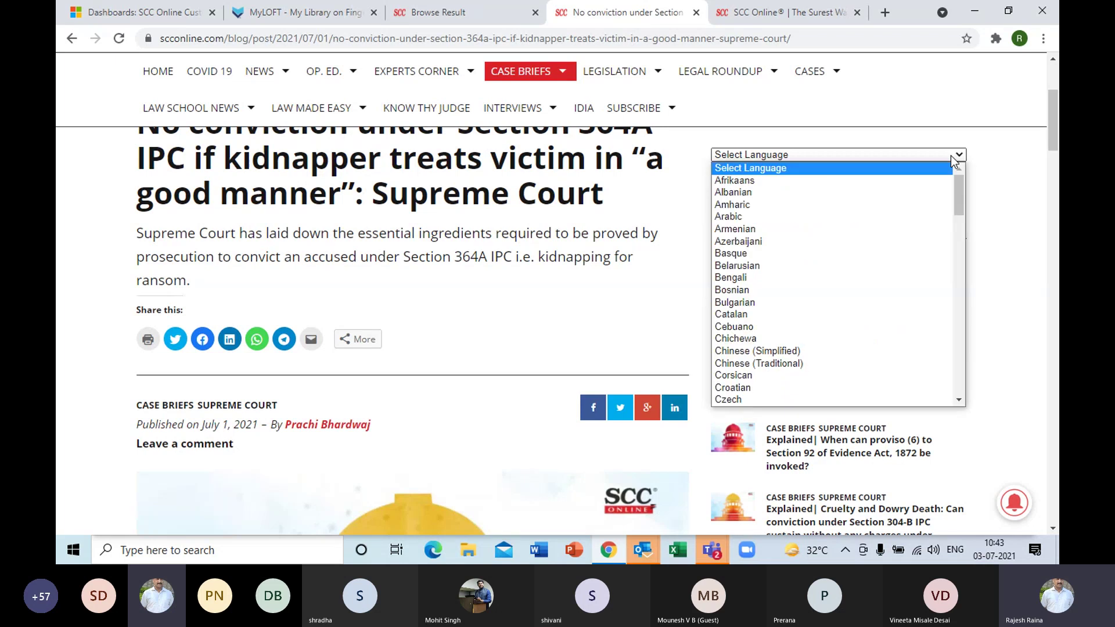
key("k")
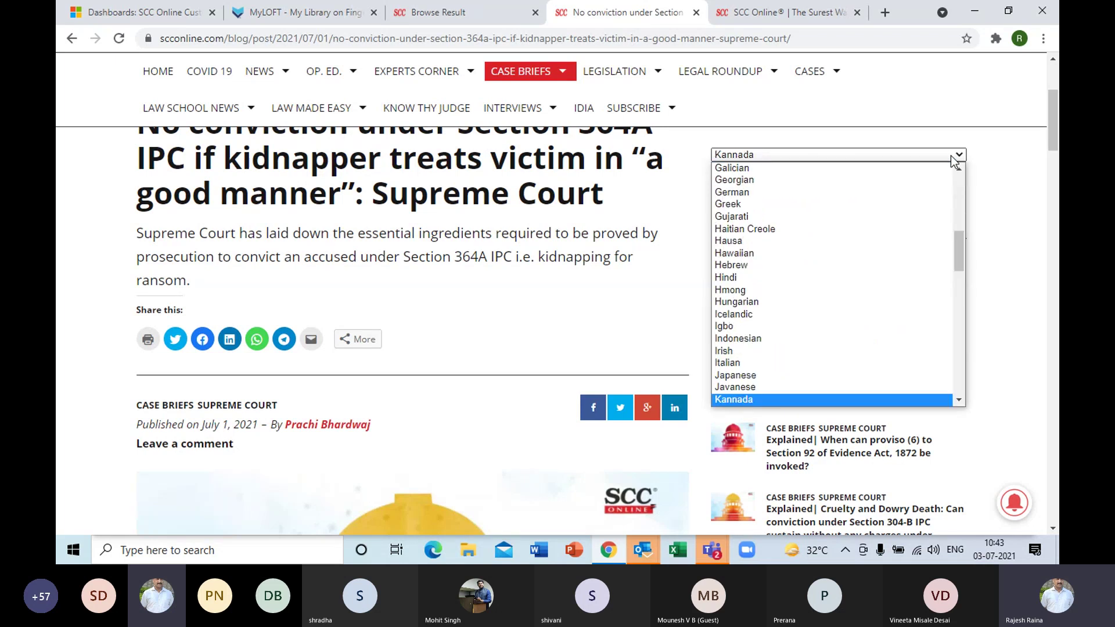
key("Return")
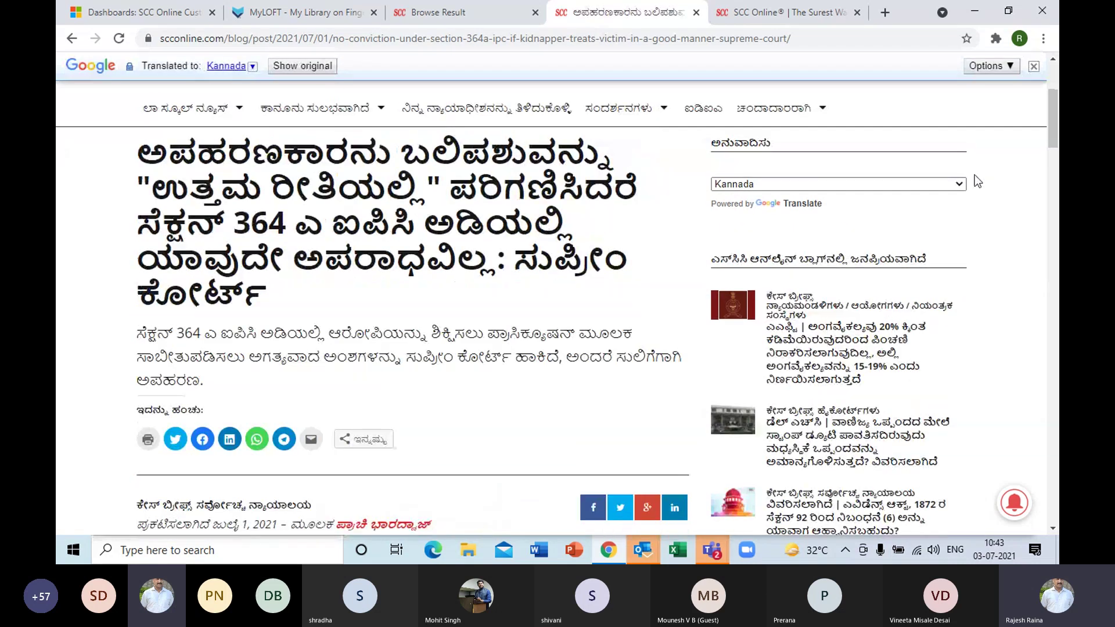
scroll(974, 175, "down", 10)
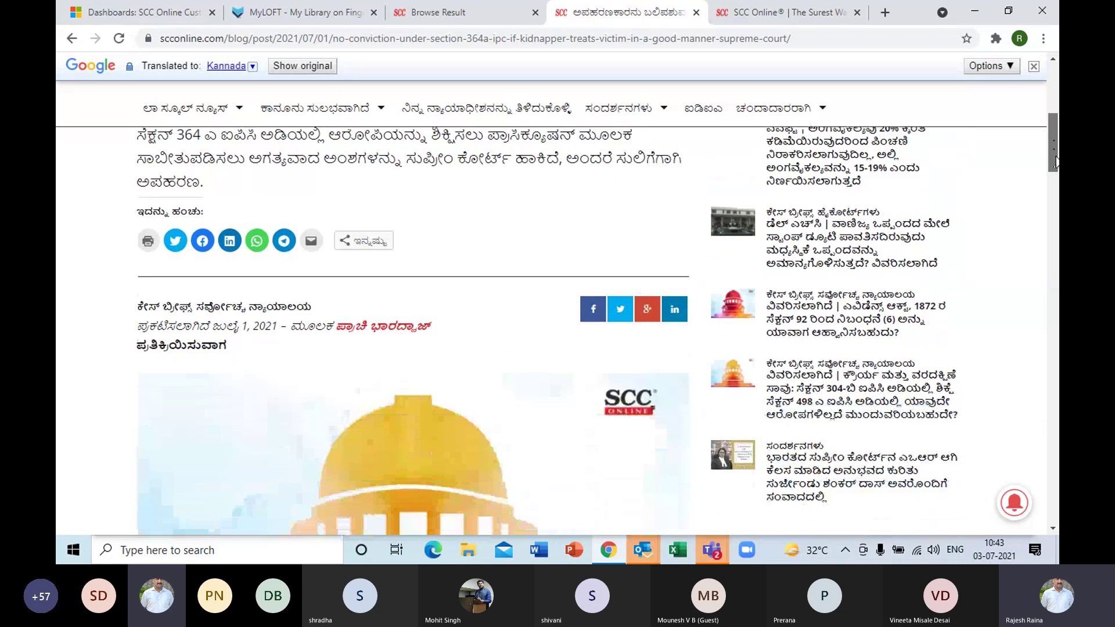
left_click_drag(1058, 218, 1056, 104)
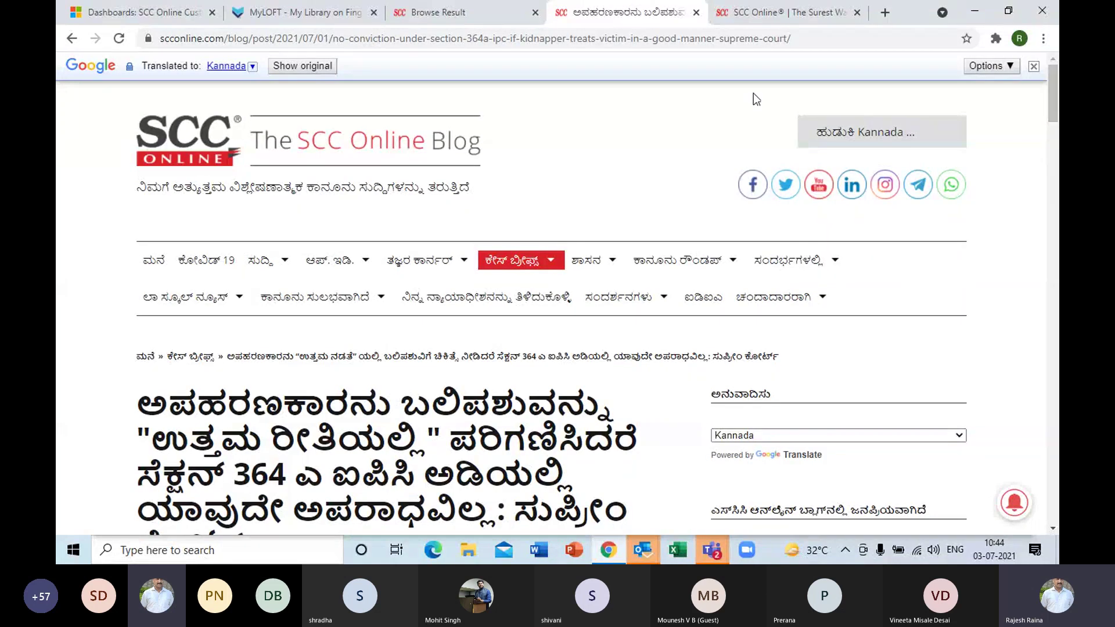
Step: Go back to the SCC Online research page and open Find by Citation from the dashboard
left_click(471, 22)
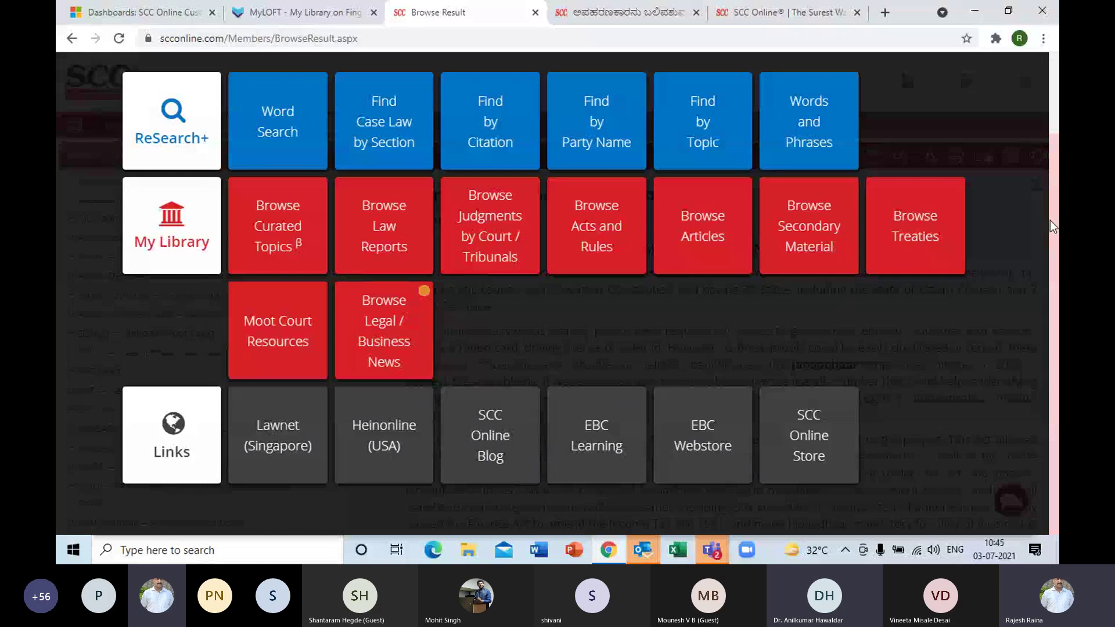
scroll(1052, 226, "up", 2)
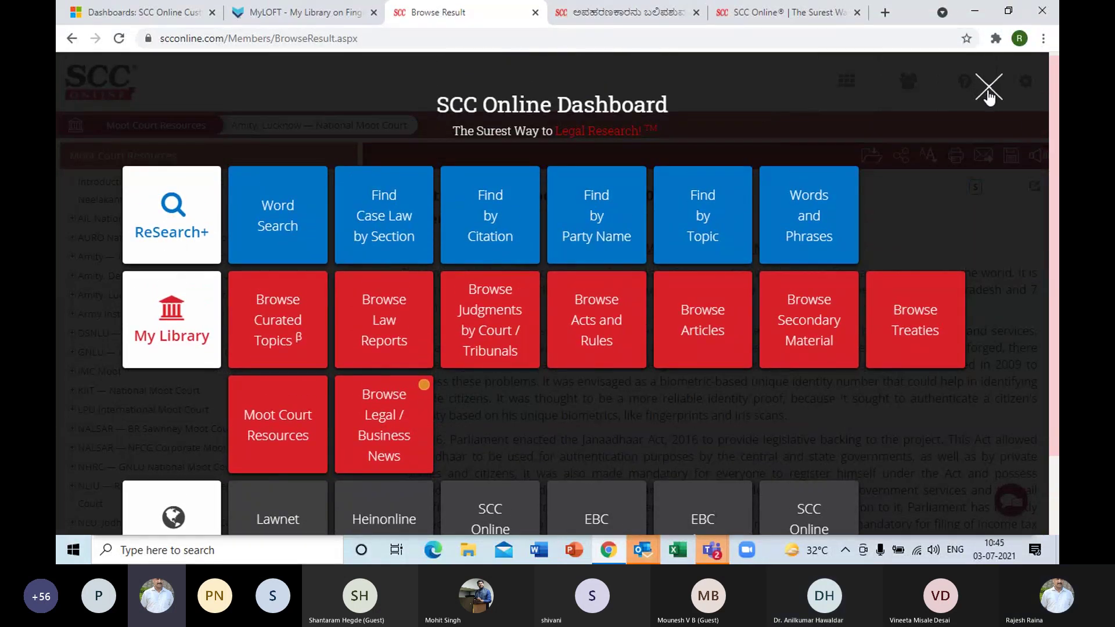
left_click(988, 90)
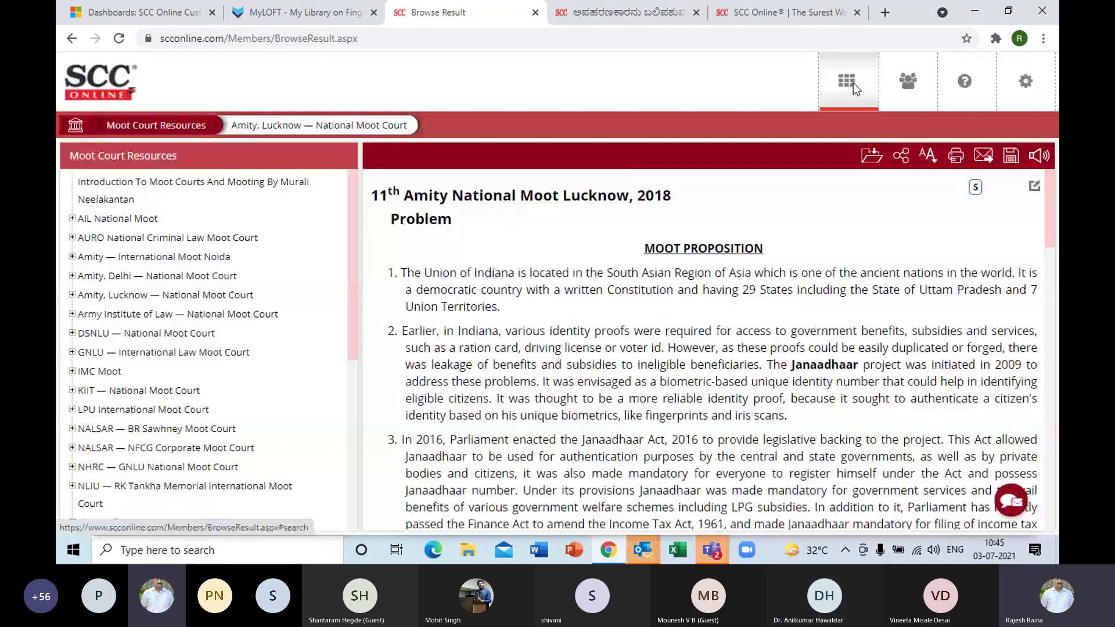
left_click(851, 83)
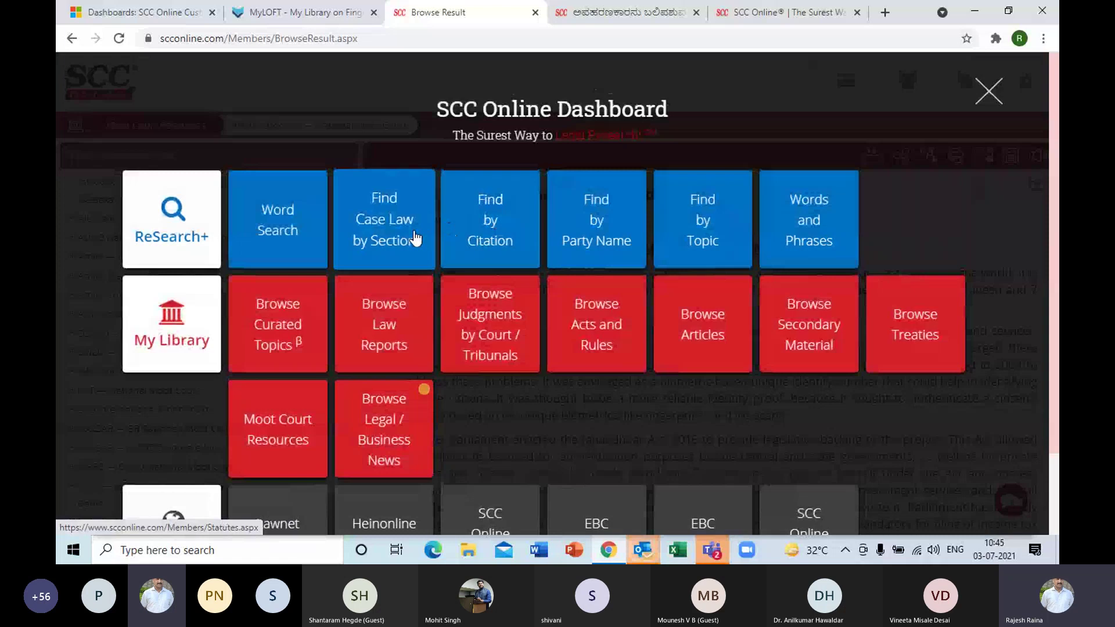
left_click(498, 244)
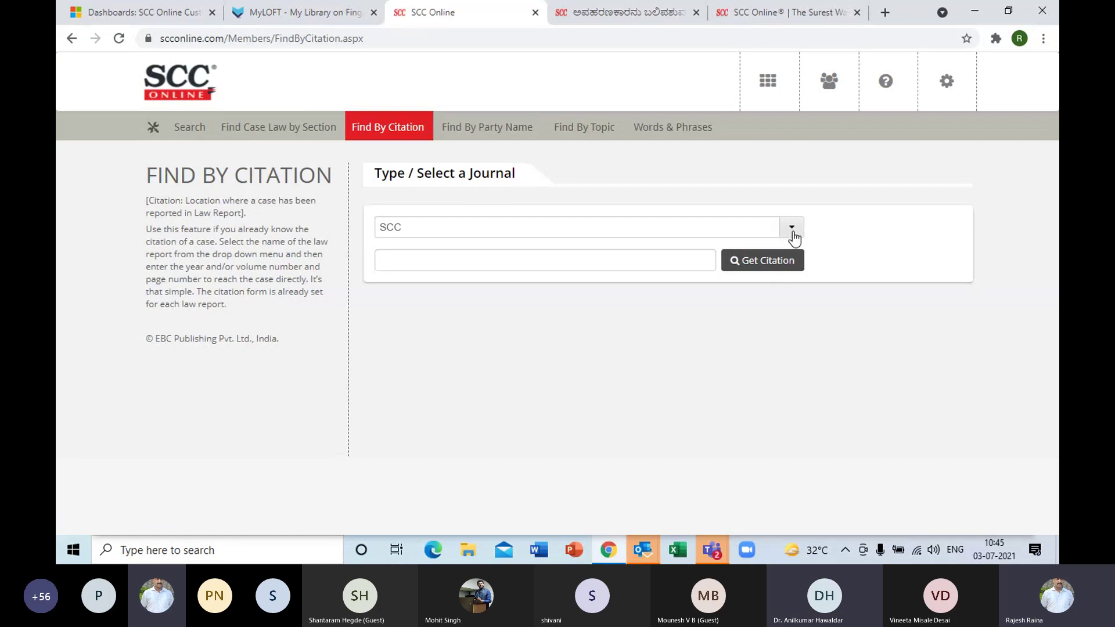
Step: Look through the Supreme Court journals available for citation search and select Labour Law Journal (SC)
left_click(792, 228)
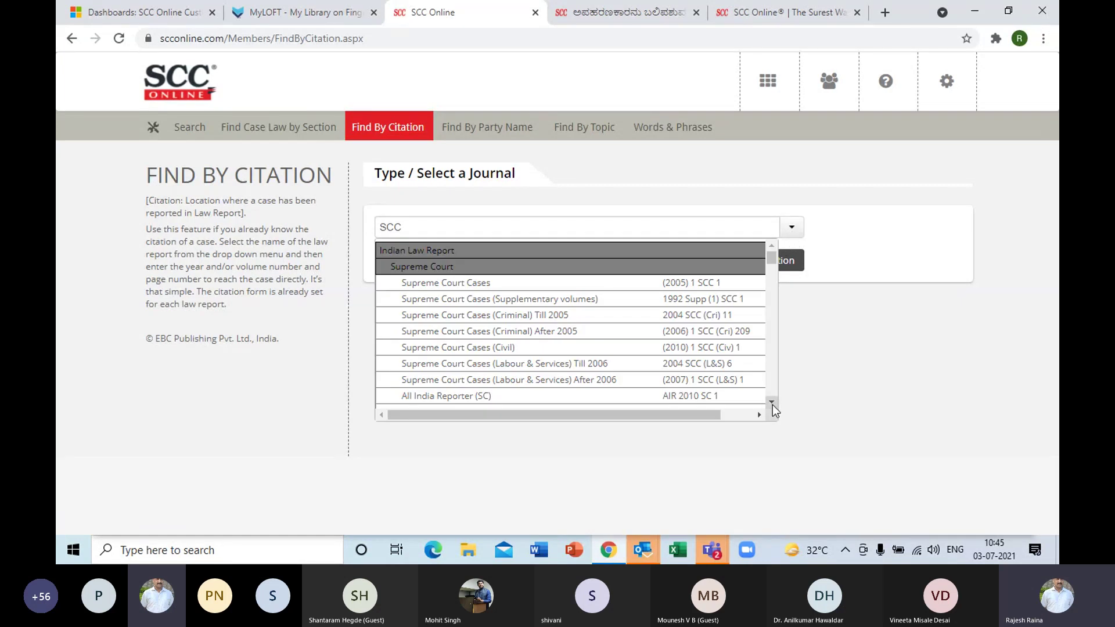
scroll(771, 402, "down", 4)
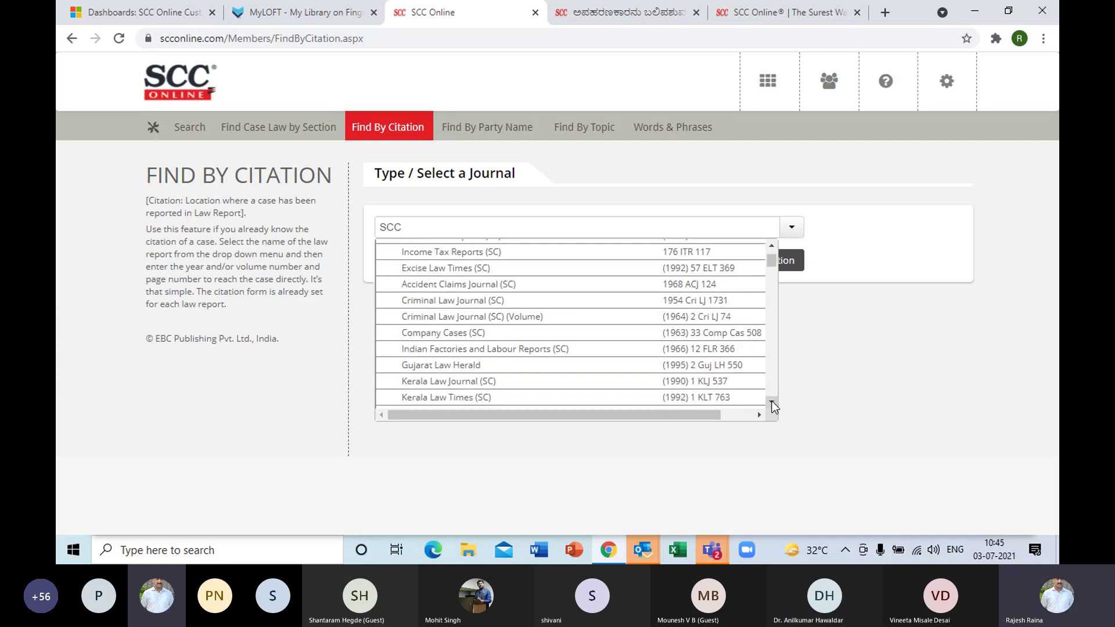
scroll(772, 401, "down", 3)
scroll(769, 249, "up", 2)
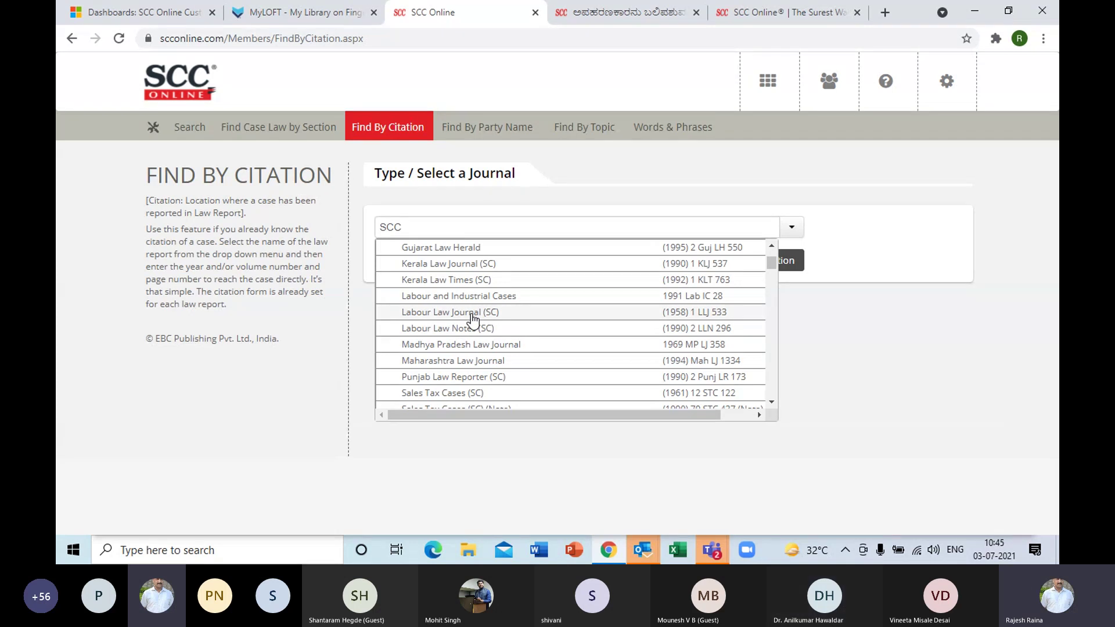
left_click(568, 193)
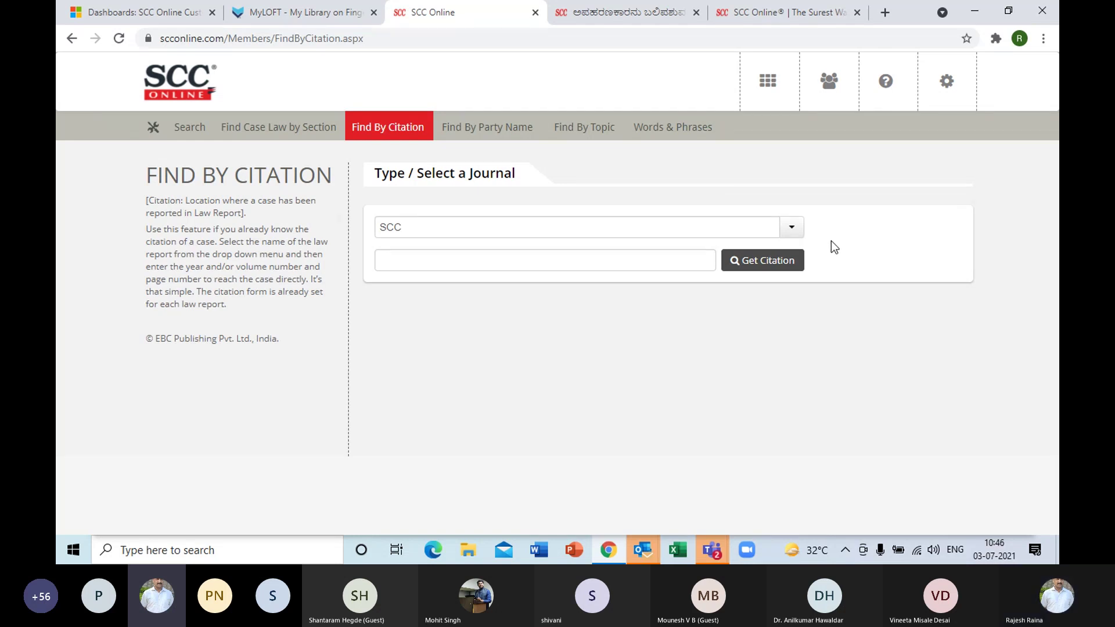
left_click(792, 228)
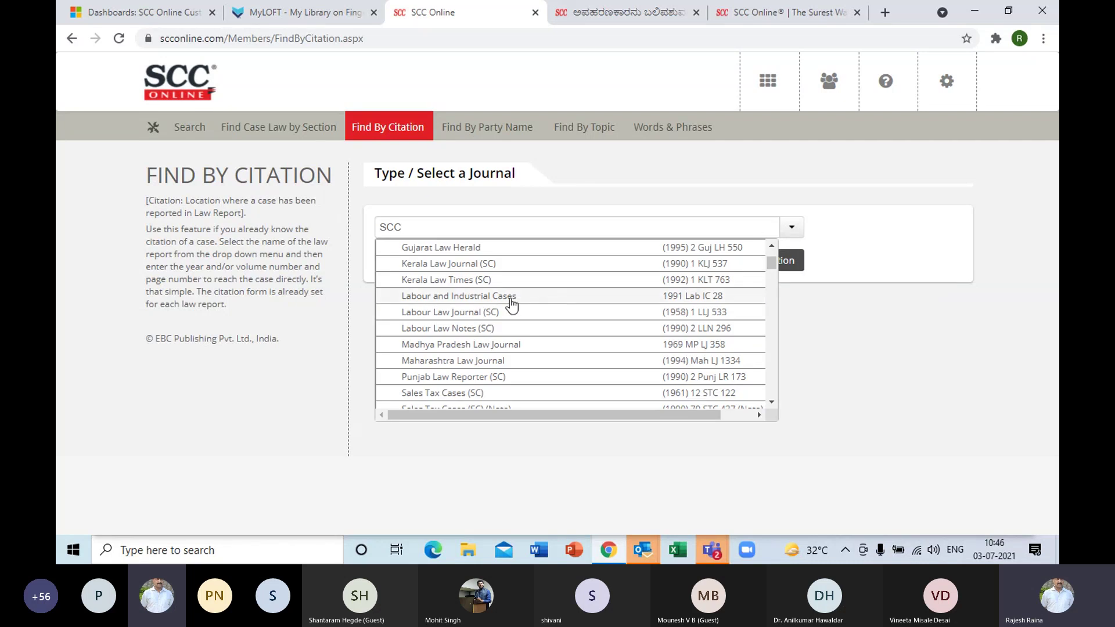
left_click(459, 317)
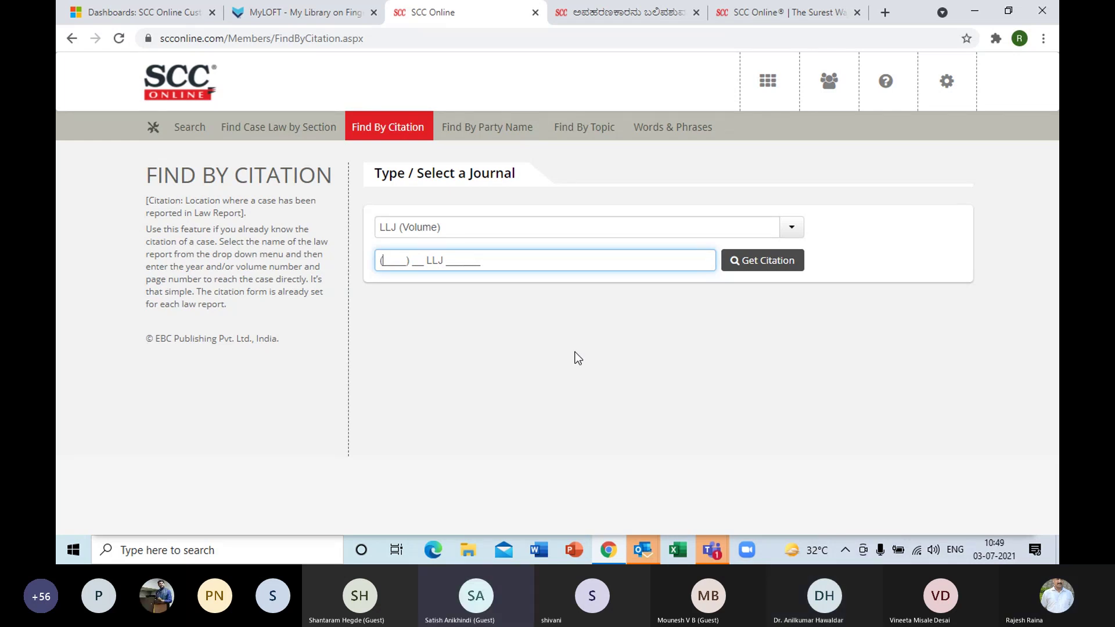
Step: Open Browse Acts and Rules from the dashboard, expand Central Acts & Rules, and briefly check the Civil Procedure Code, 1908 entry
left_click(763, 91)
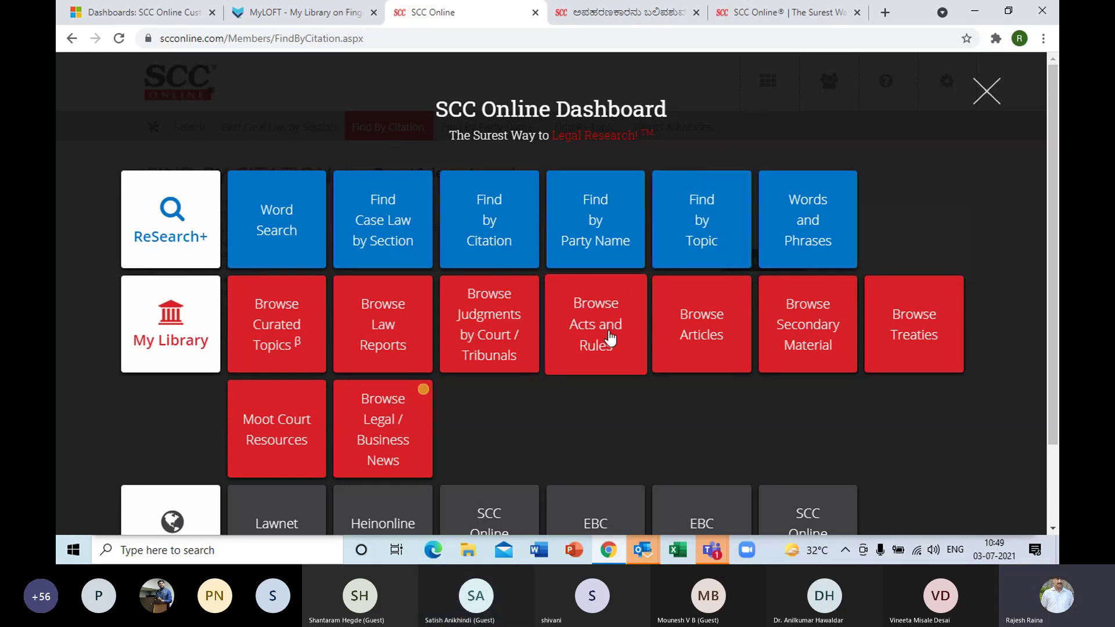
left_click(610, 338)
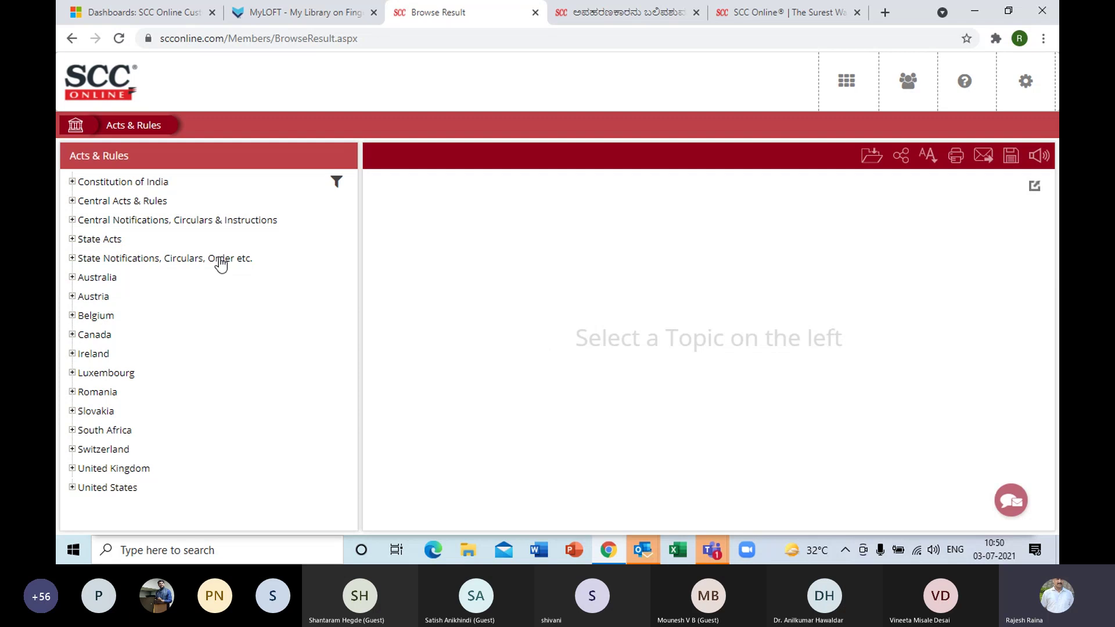
left_click(72, 201)
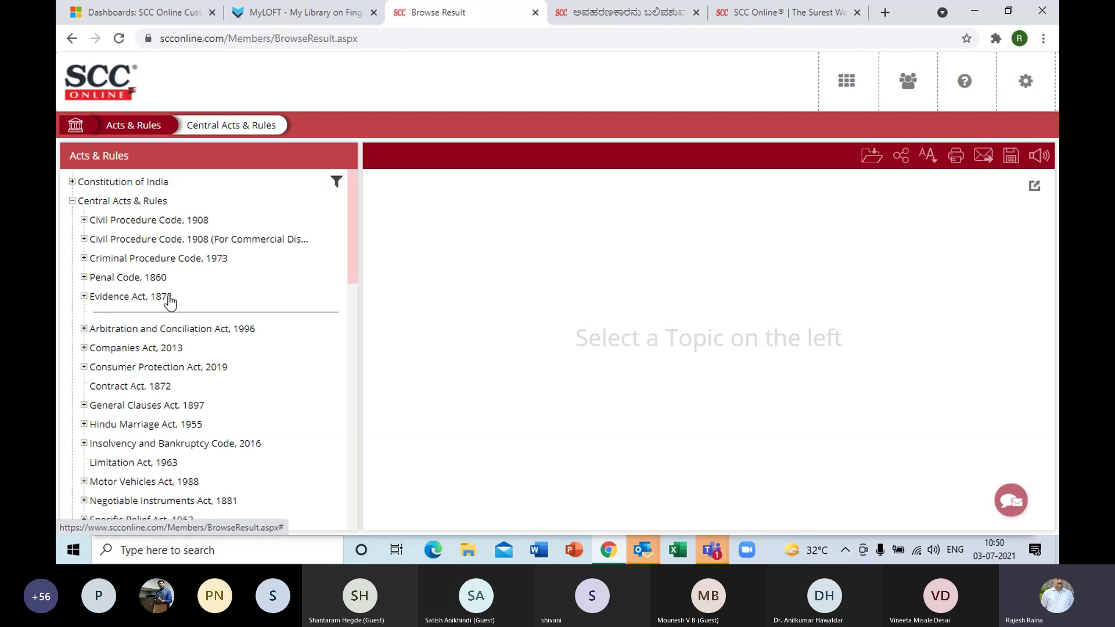
left_click(84, 221)
left_click(84, 220)
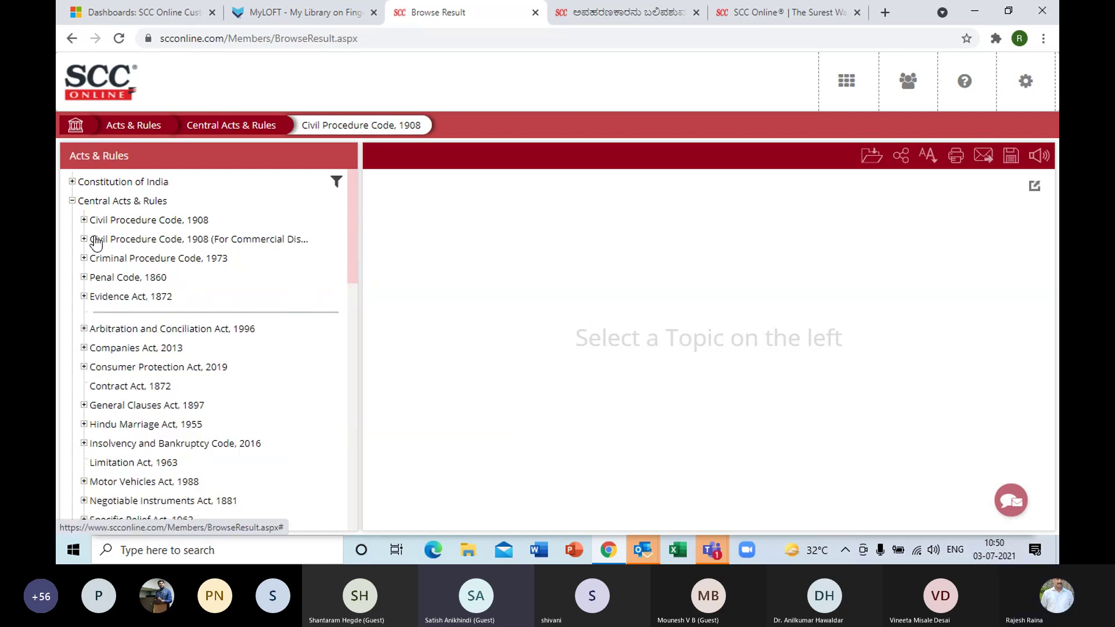
Step: Expand the Consumer Protection Act, 2019 entry and open the Act's text
left_click(84, 367)
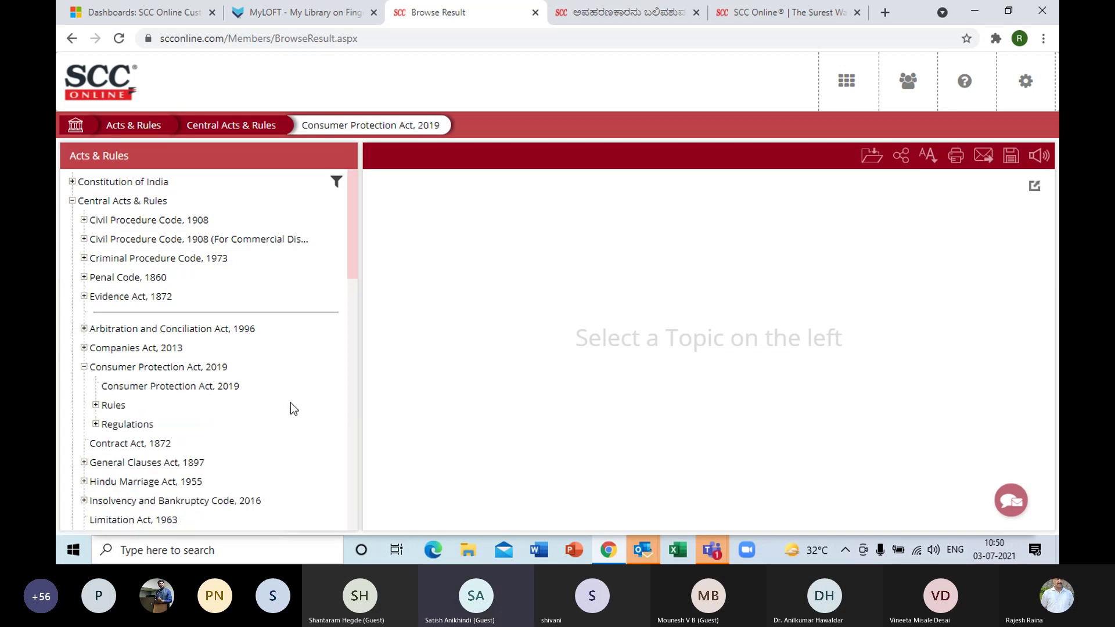
left_click_drag(356, 271, 357, 285)
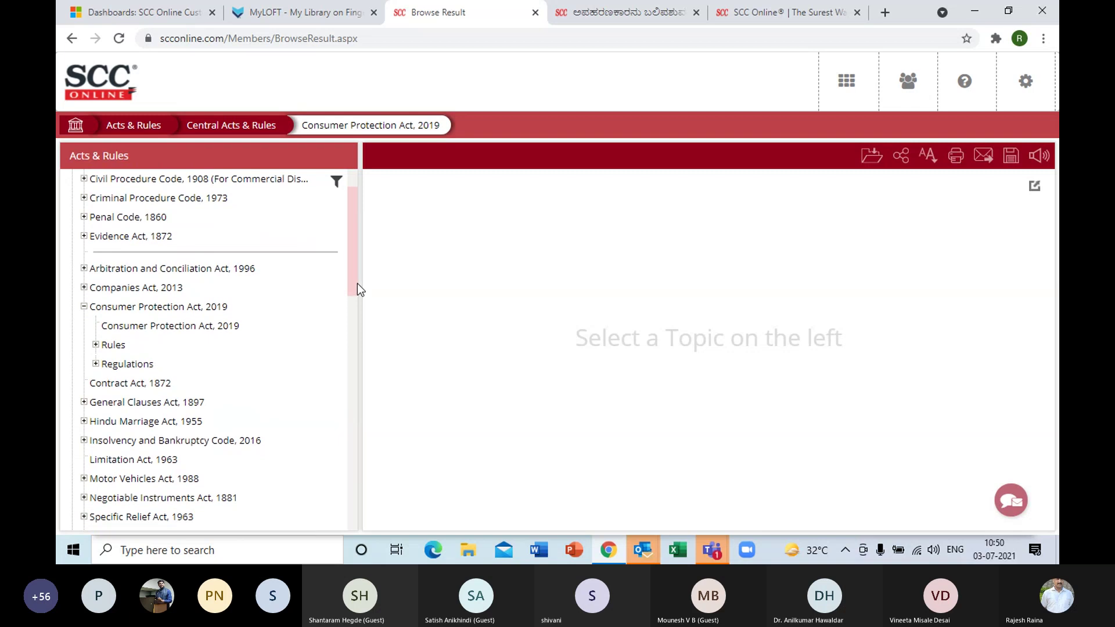
left_click(159, 327)
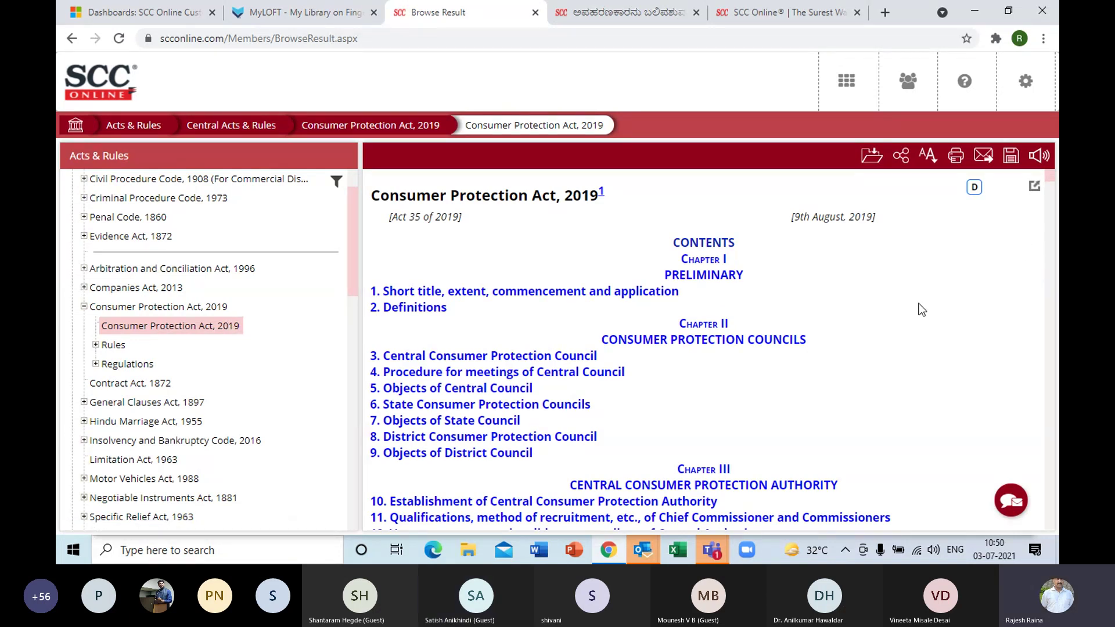
Step: Review the Consumer Protection Act's table of contents from Chapter I through the Miscellaneous sections in Chapter VIII
scroll(922, 310, "down", 3)
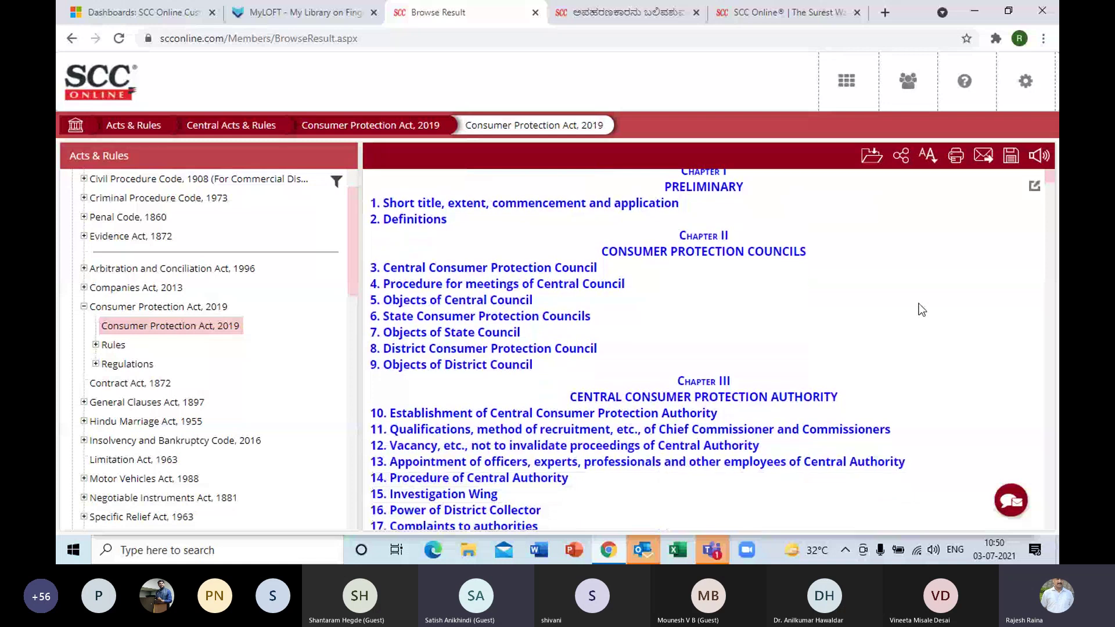
scroll(922, 310, "down", 5)
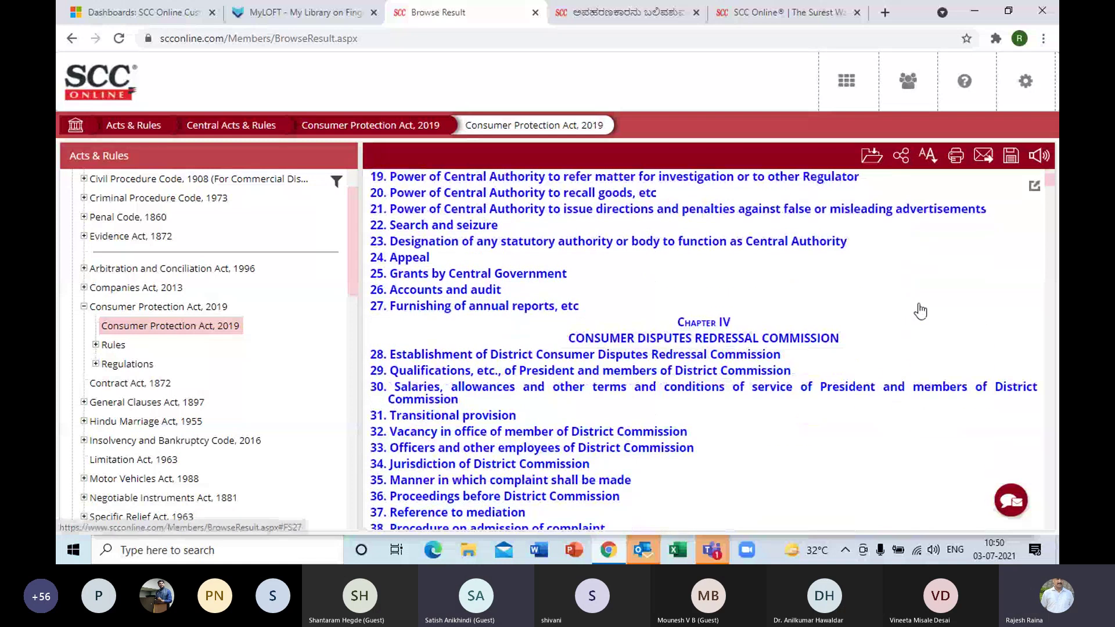
scroll(921, 311, "down", 8)
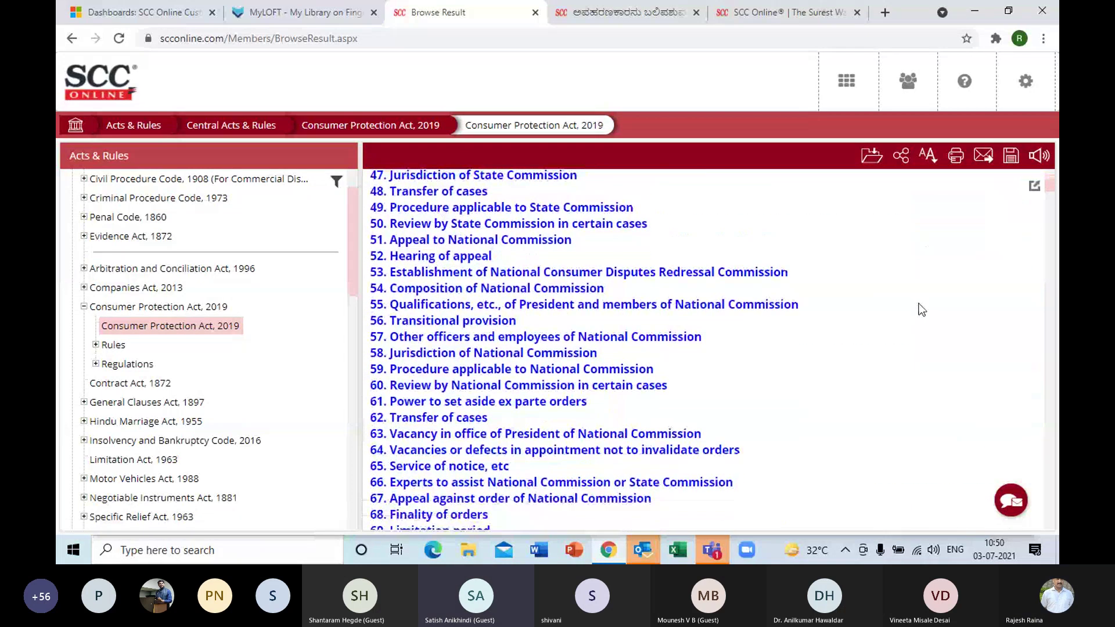
scroll(922, 309, "down", 8)
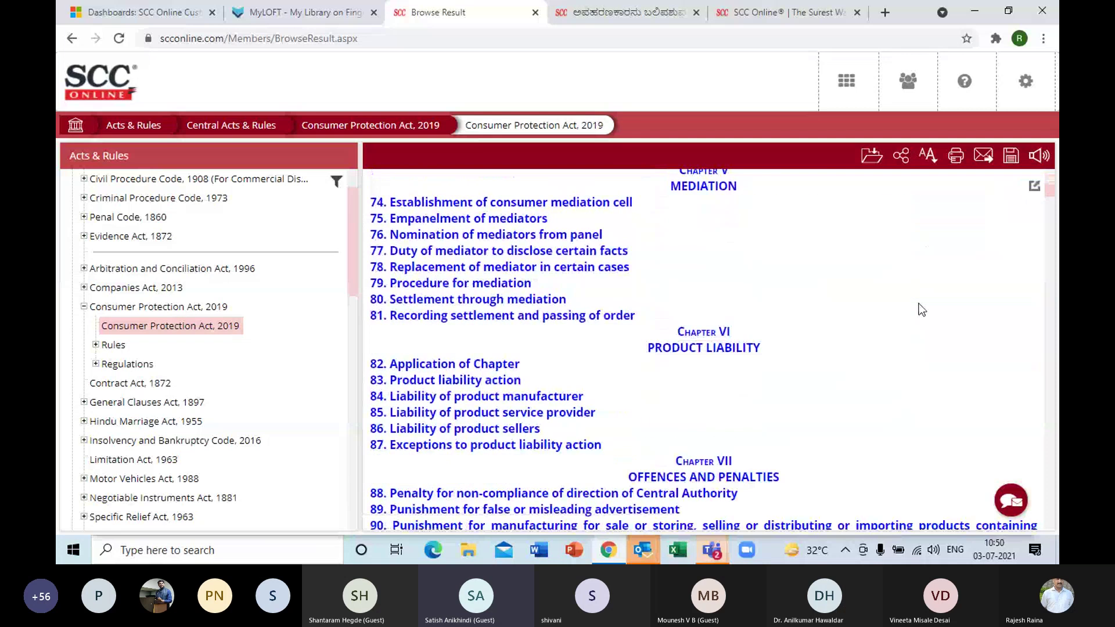
scroll(922, 309, "down", 8)
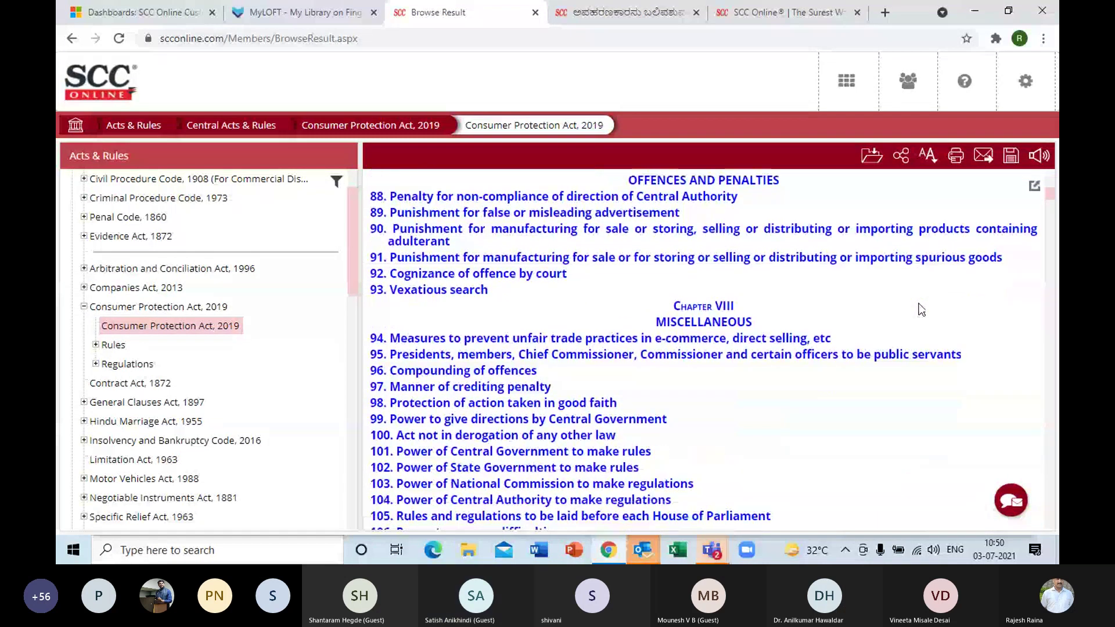
scroll(922, 309, "down", 1)
scroll(922, 309, "up", 1)
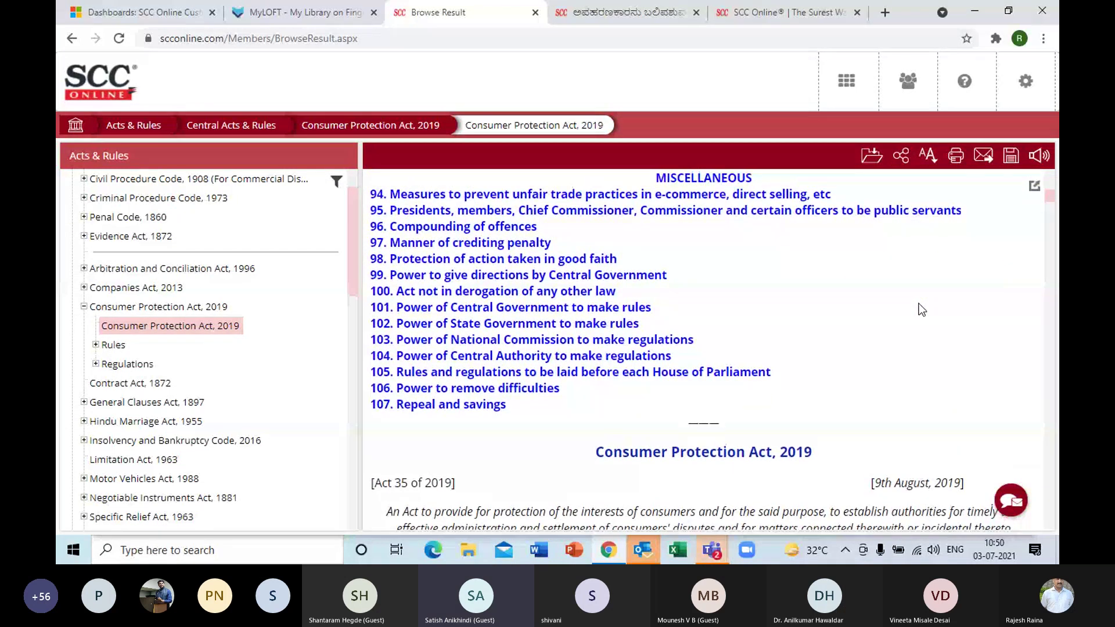
scroll(922, 309, "up", 1)
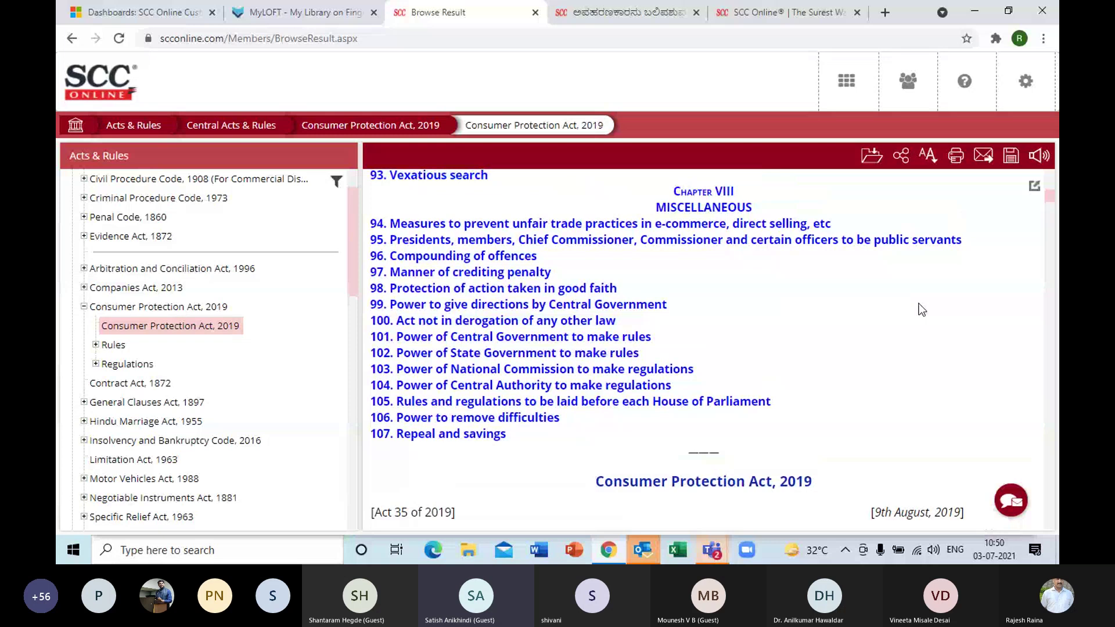
scroll(922, 310, "up", 1)
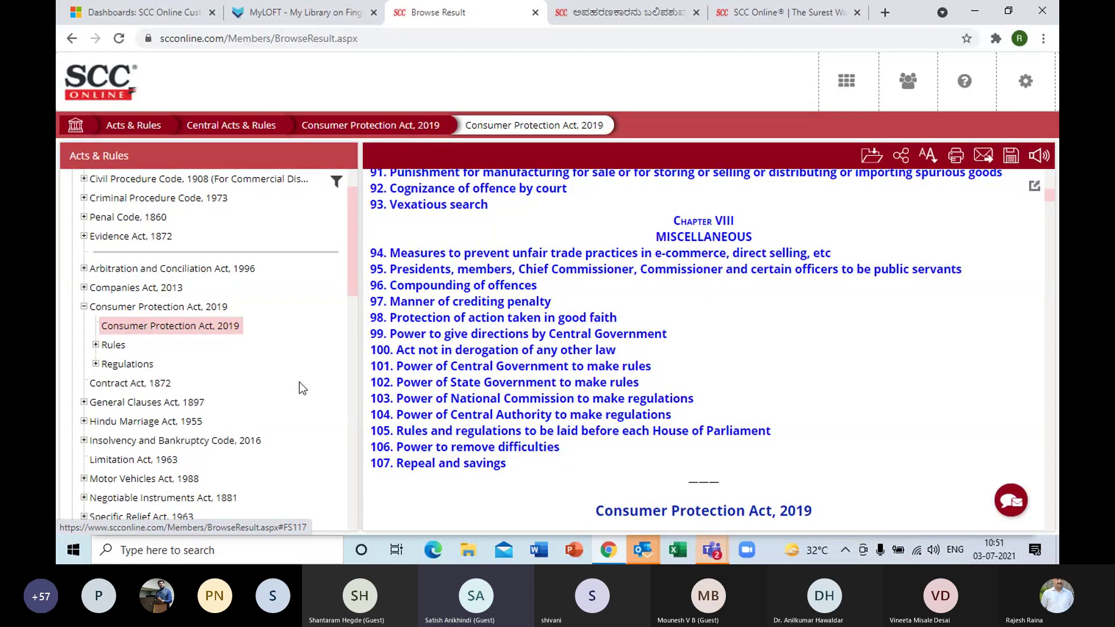
Step: Check the rules listed under the Consumer Protection Act, 2019, and collapse the Act's entry
left_click(95, 345)
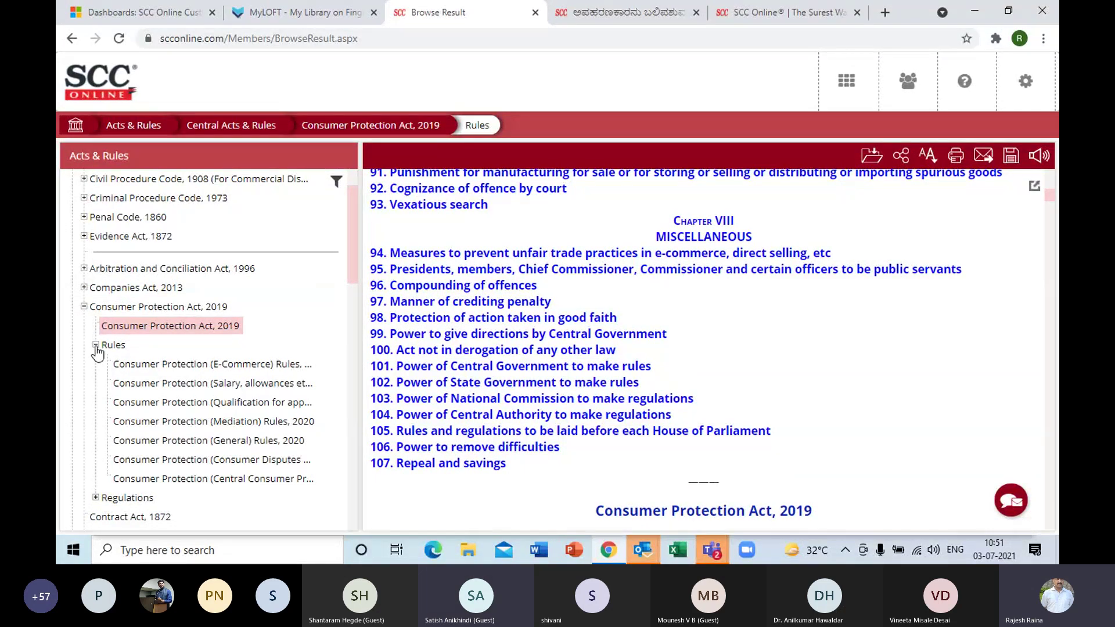
left_click(96, 345)
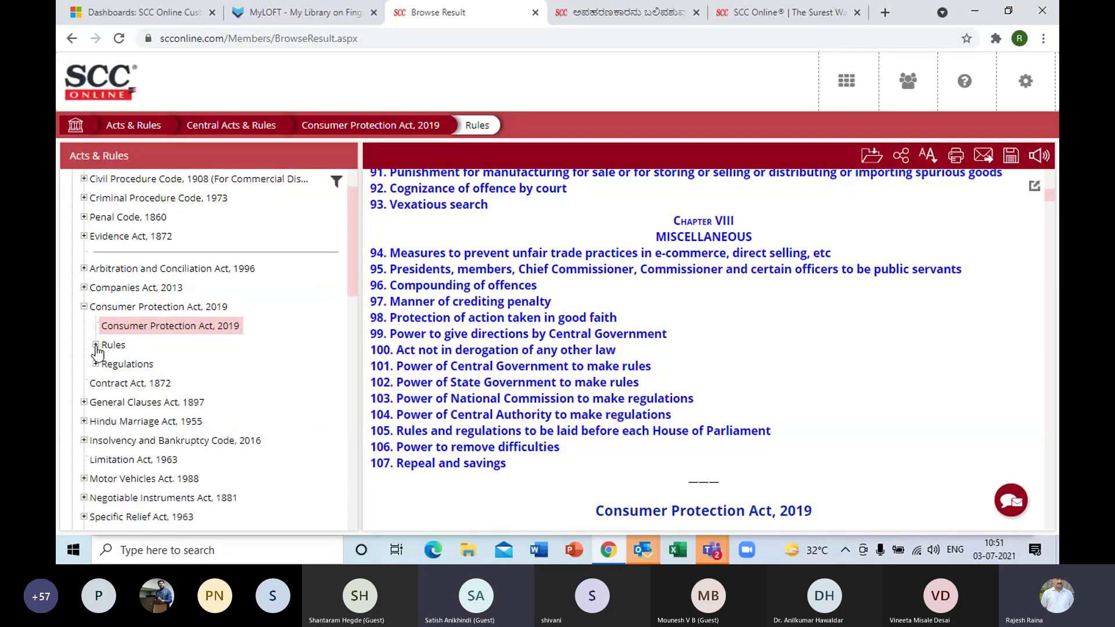
left_click(84, 307)
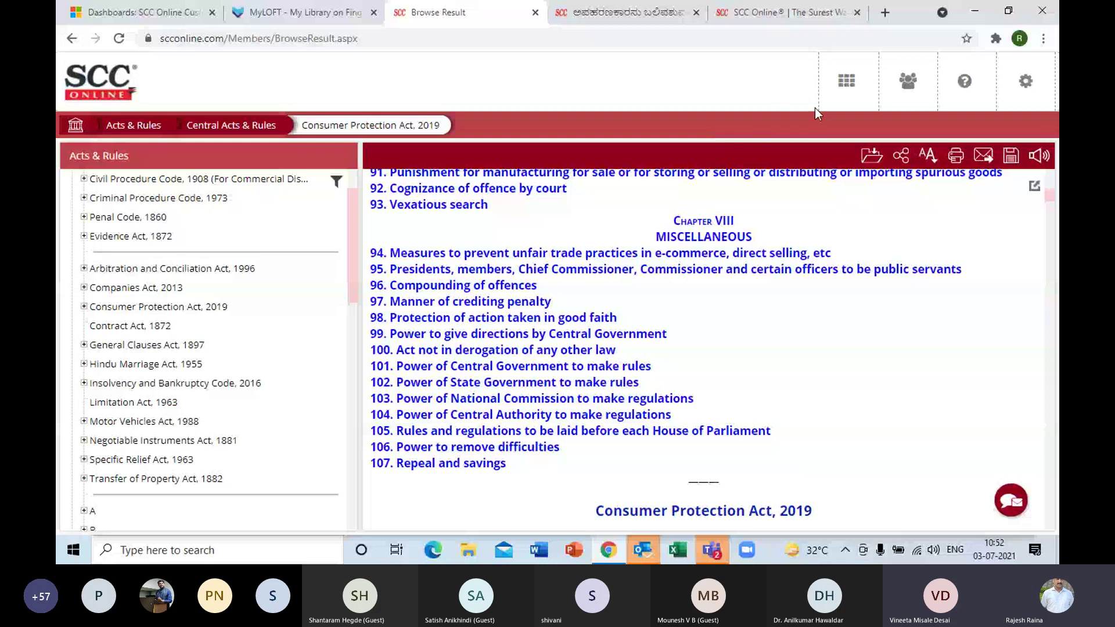
Step: Open Word Search from the dashboard and run a Boolean search for MRP NEAR "oxygen concentrator" across all databases
left_click(846, 81)
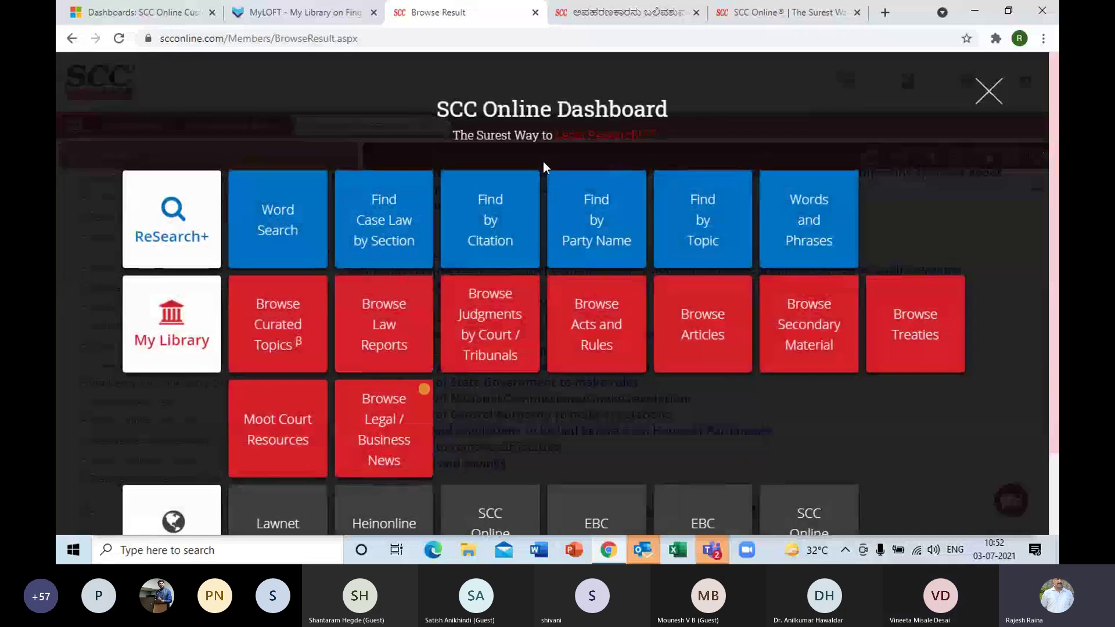
left_click(285, 232)
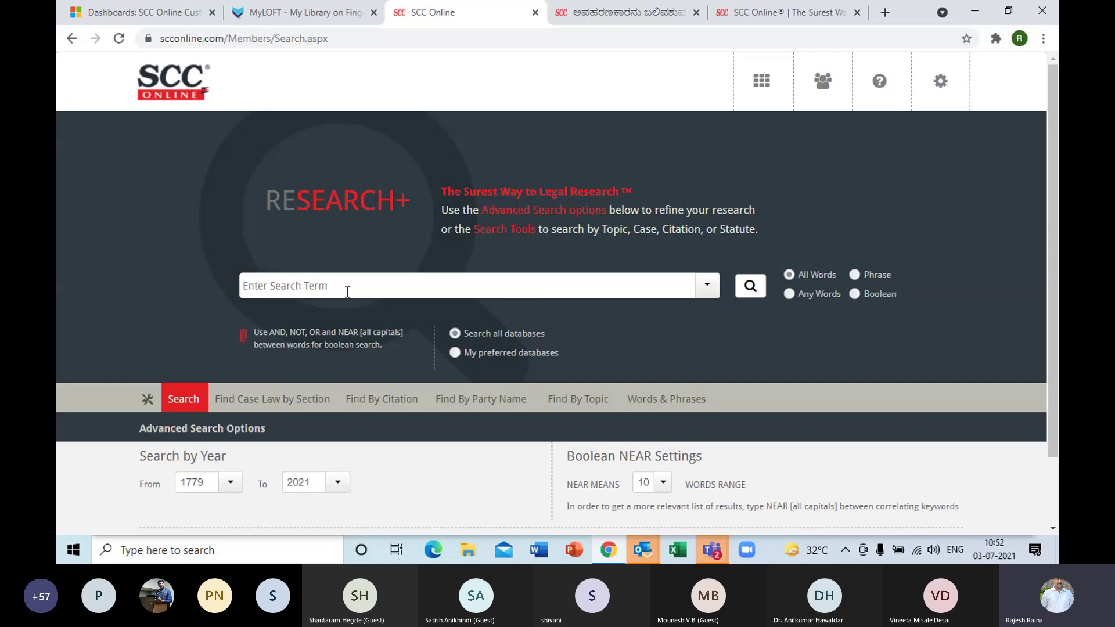
type("MRP NE")
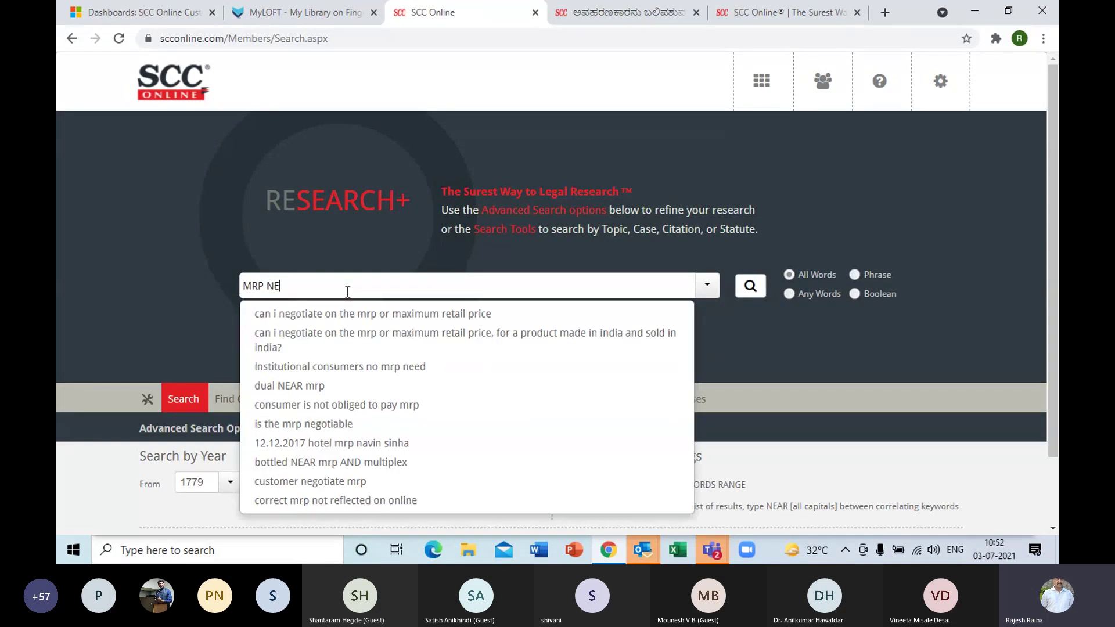
type("AR \"o")
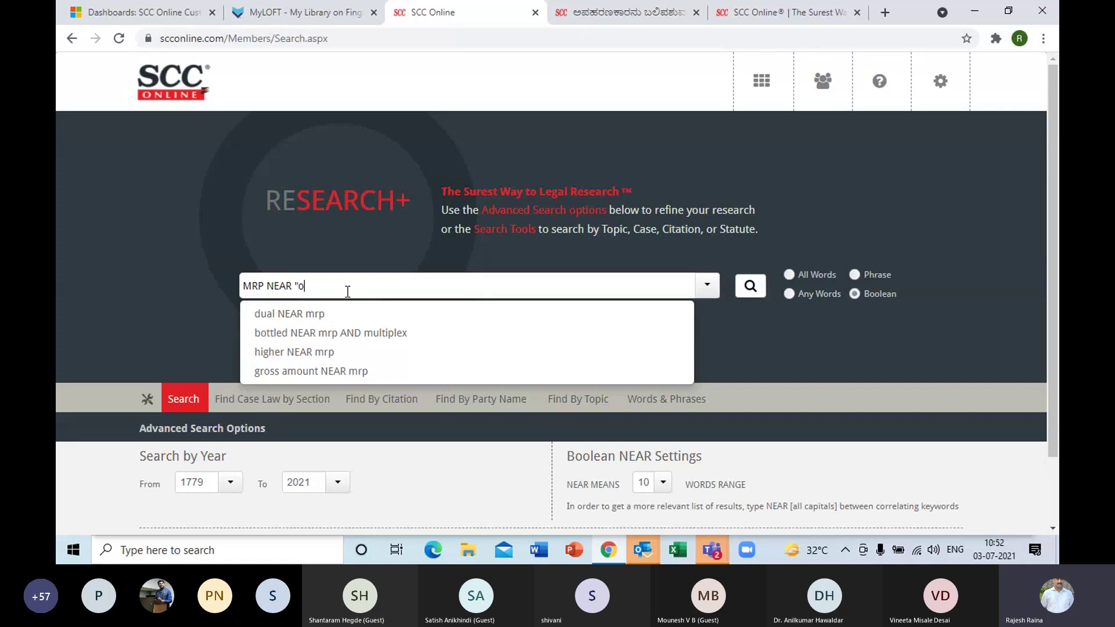
type("xy")
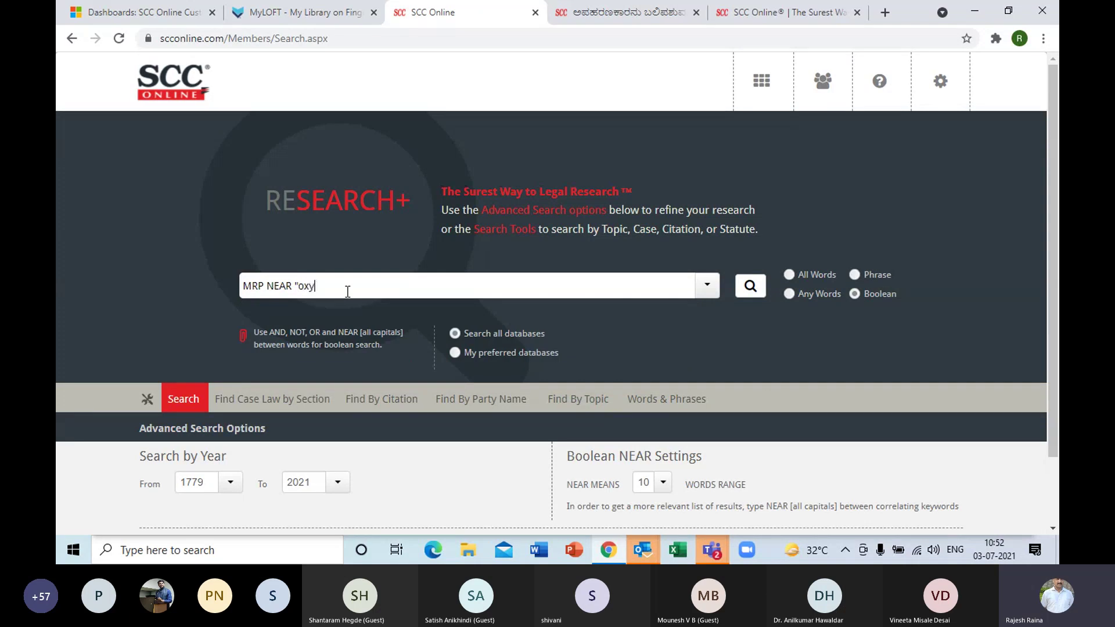
type("gen ")
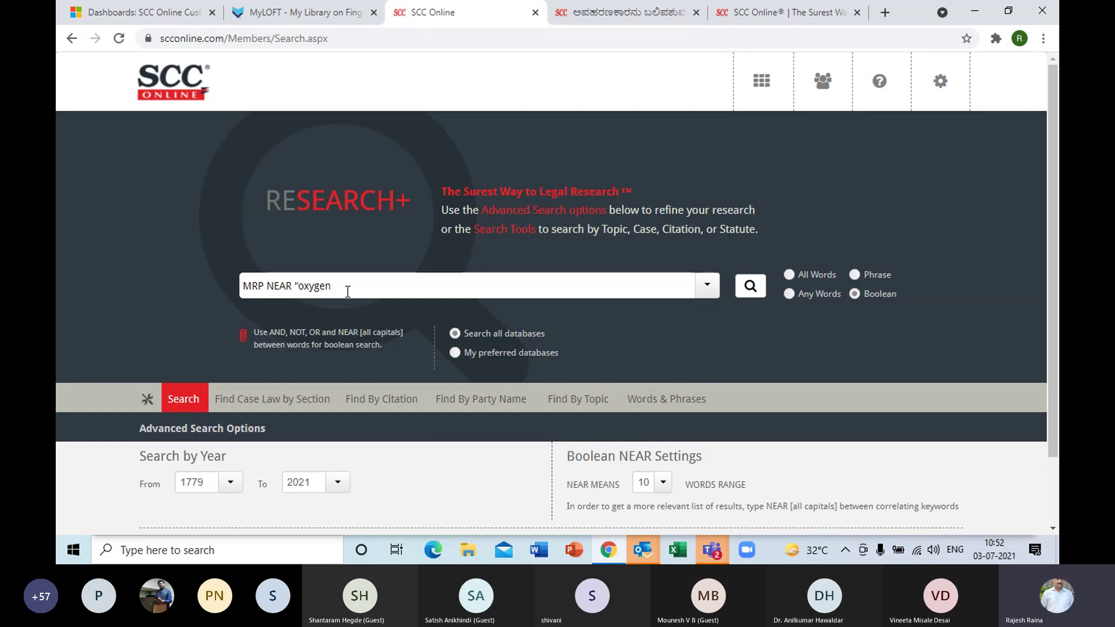
type("concentrator")
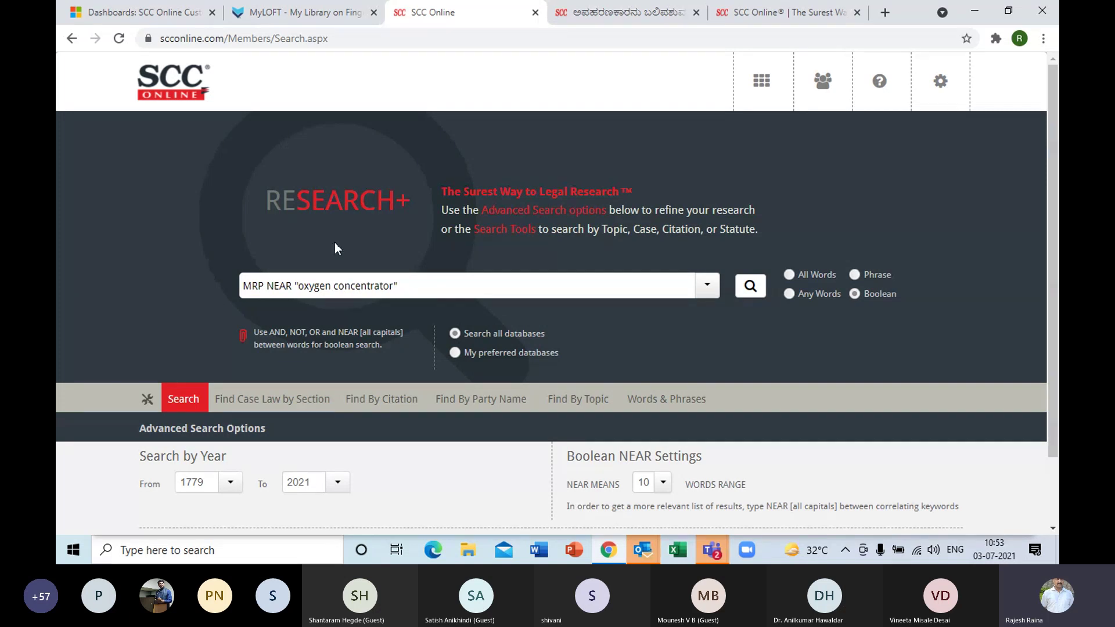
key("ctrl+plus")
key("ctrl+plus")
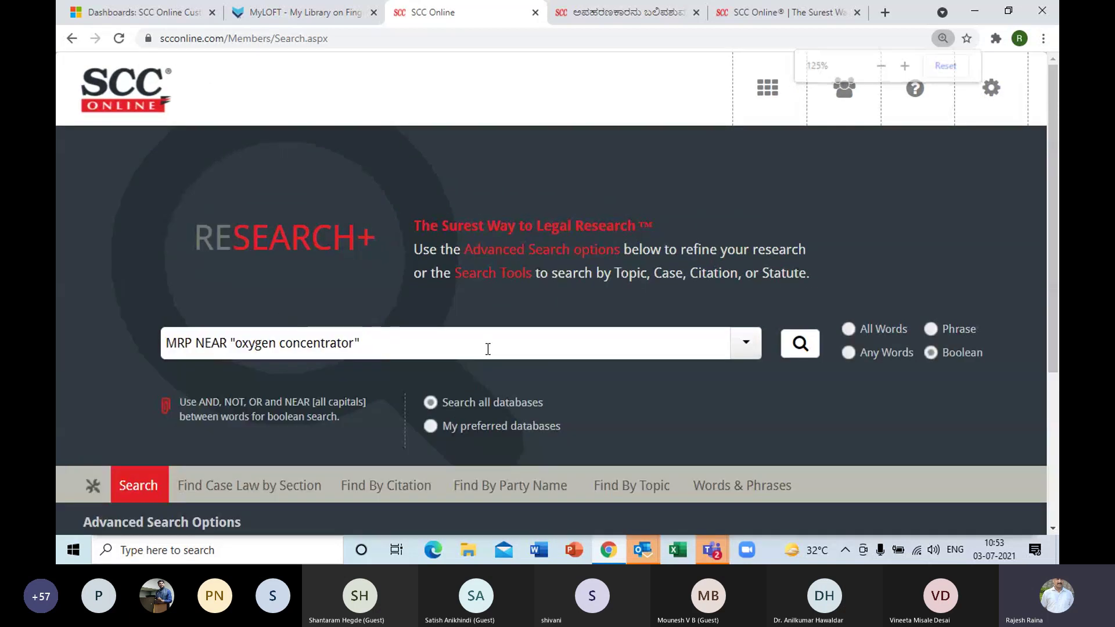
left_click(800, 347)
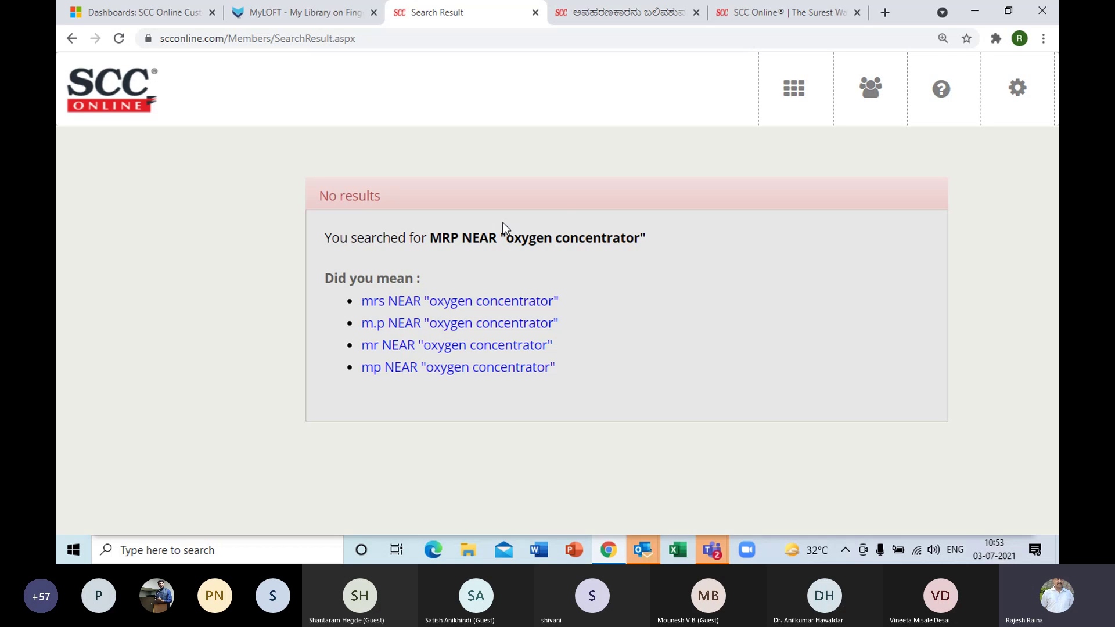
Step: Open a new, blank Word Search from the dashboard
left_click(793, 103)
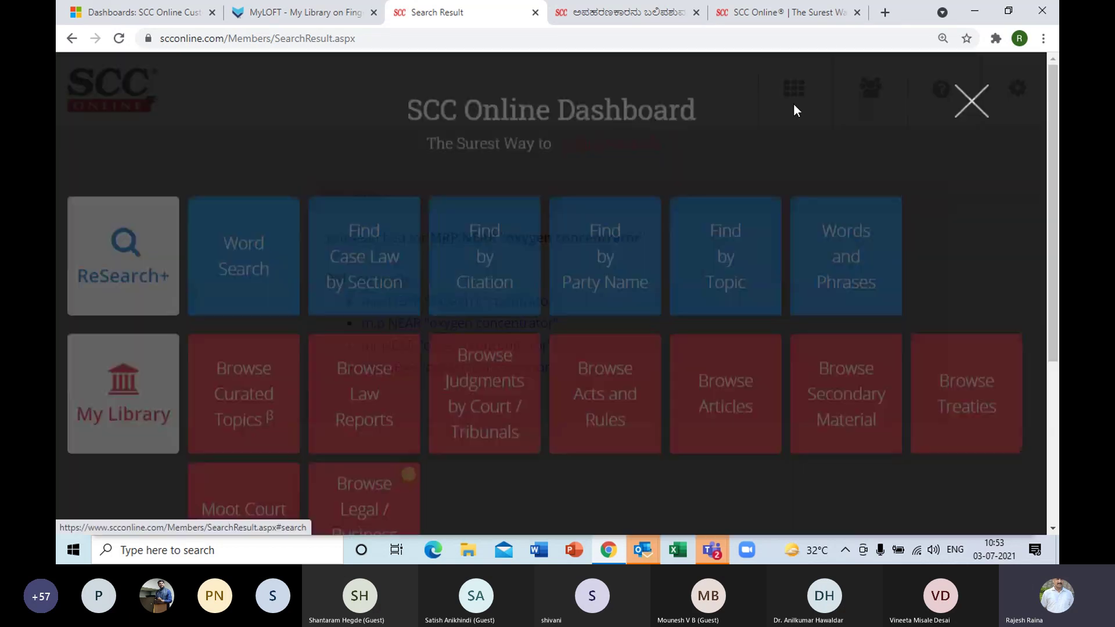
left_click(234, 307)
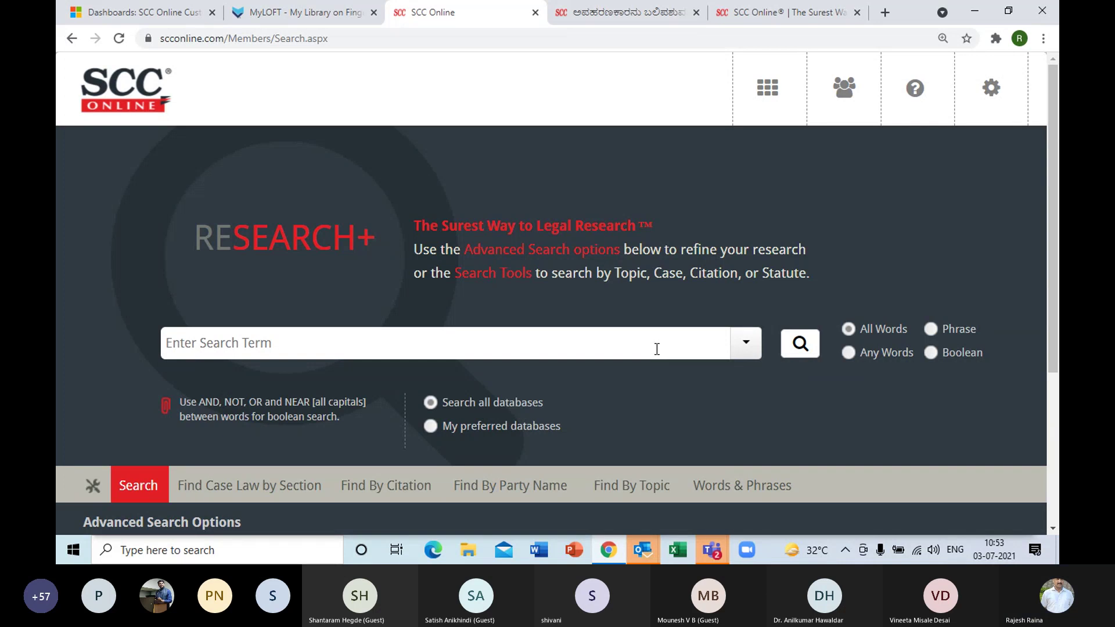
type("locus")
type("standi")
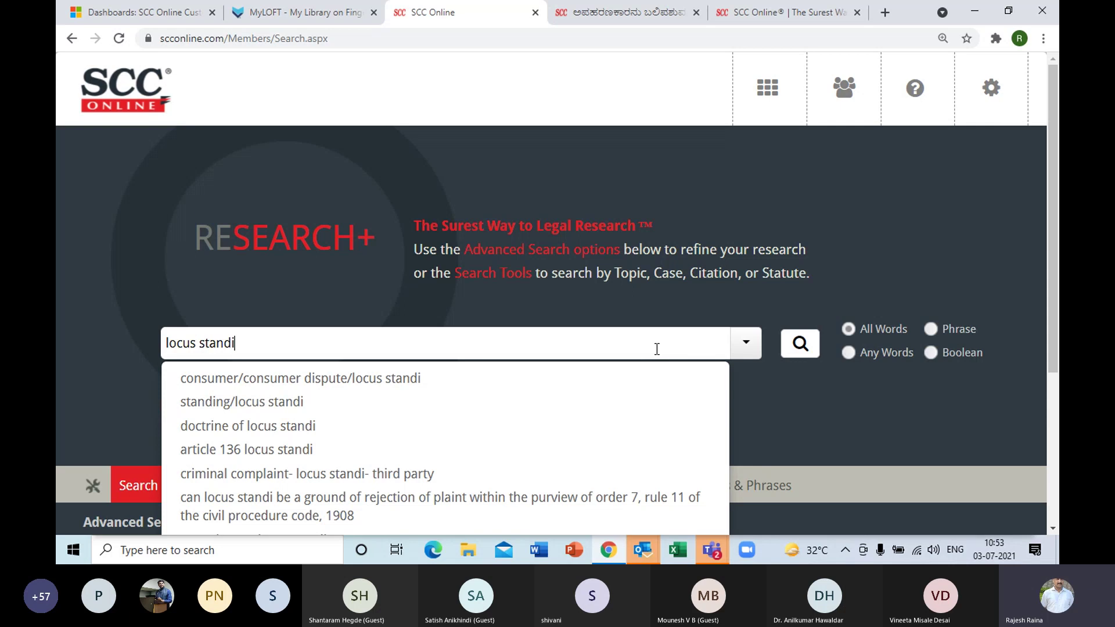
type("\"")
key("Home")
type("\"")
key("ctrl+Right")
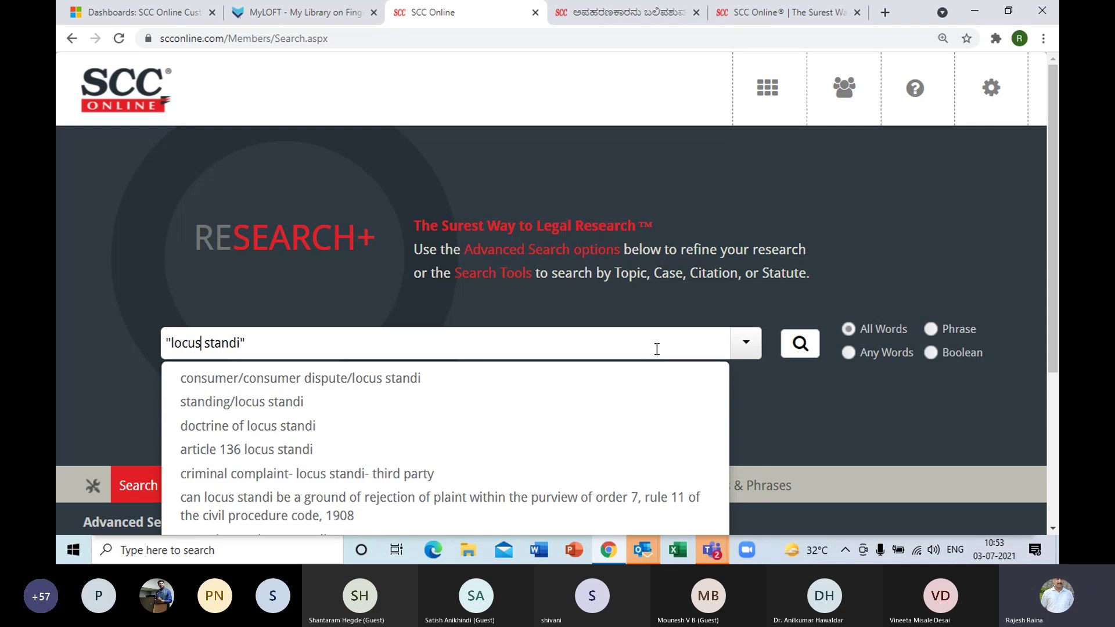
key("End")
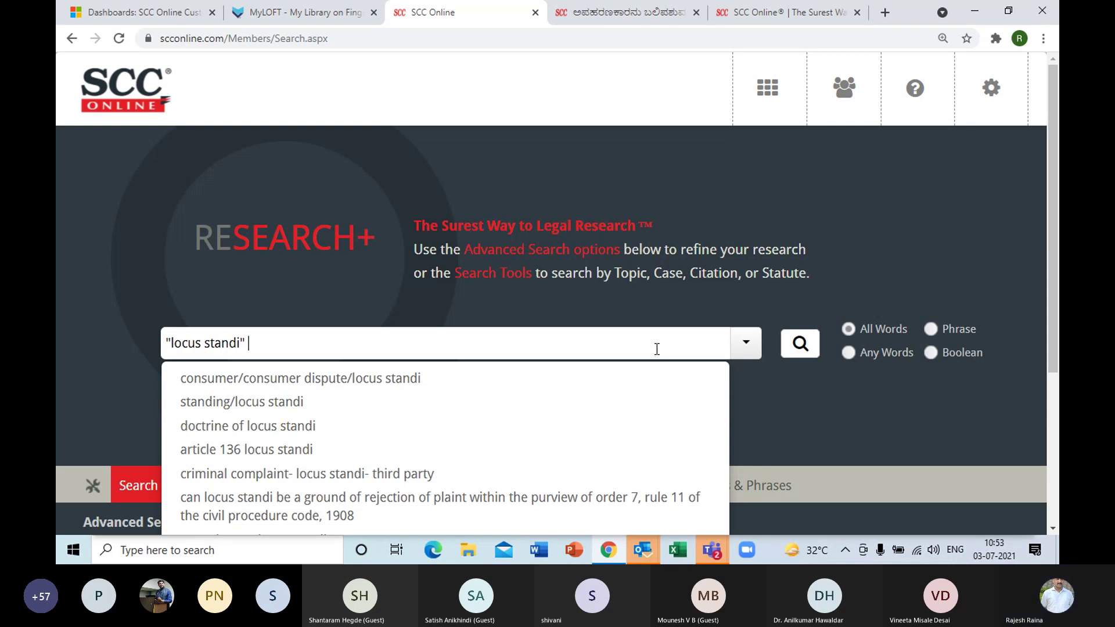
type("thir")
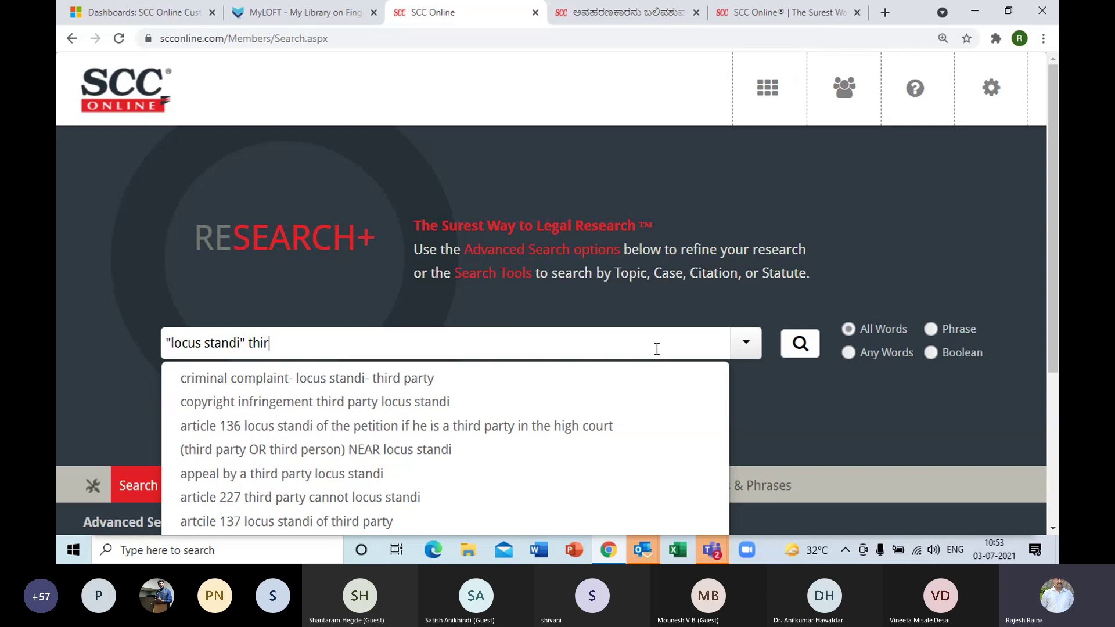
type("d party\"")
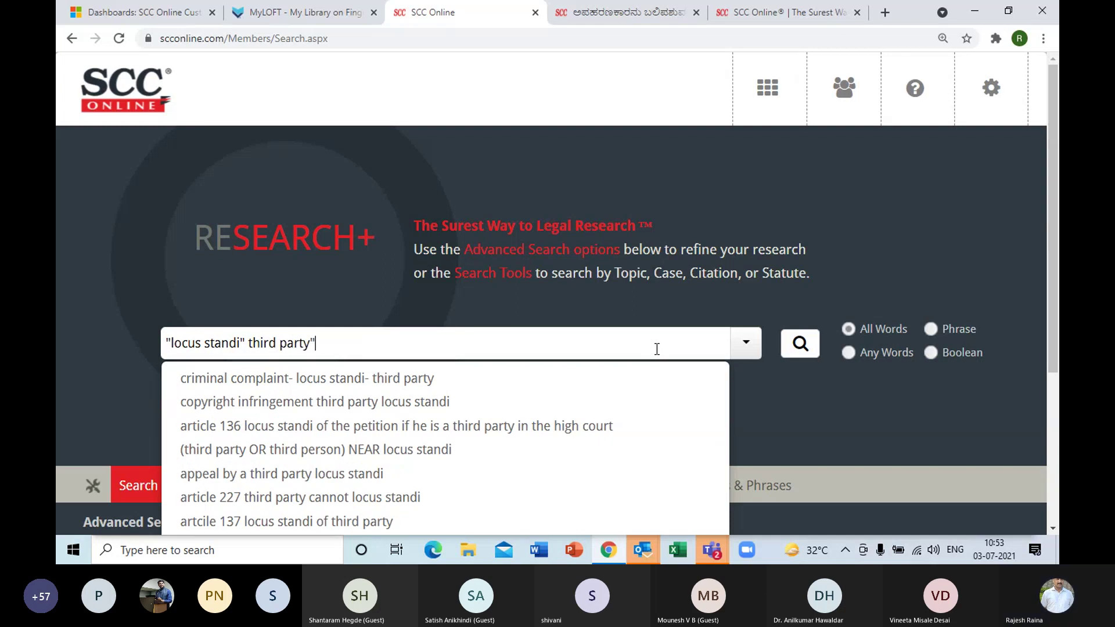
key("Down")
key("Down")
key("Down")
key("Down")
key("Down")
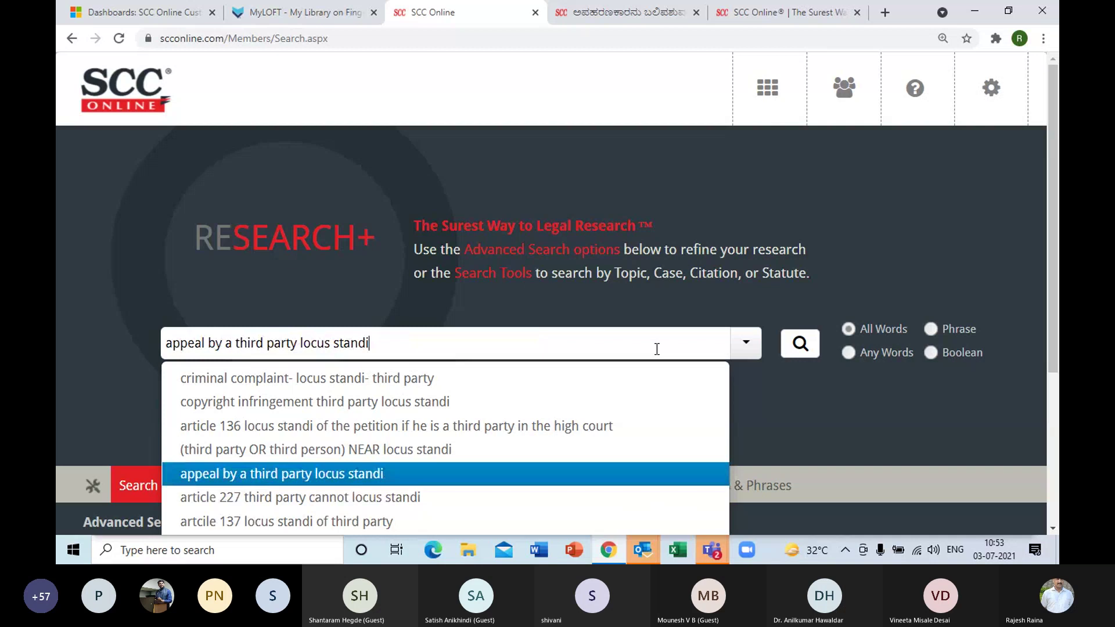
key("ctrl+a")
key("BackSpace")
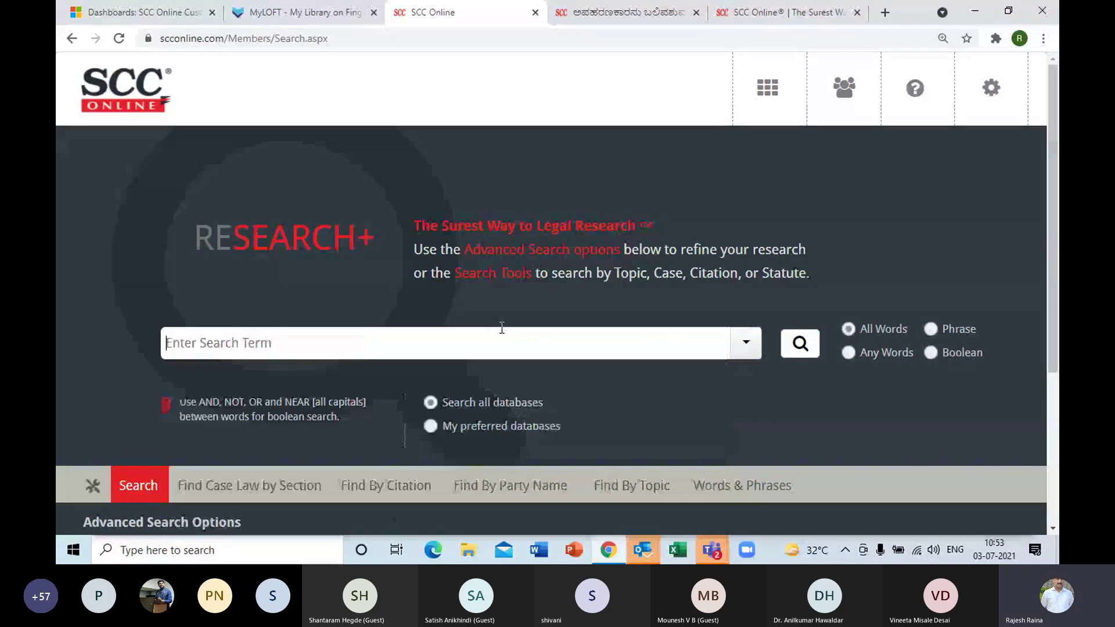
Step: Enter the search terms "locus standi" "third party", with each phrase enclosed in its own quotation marks
type("locus standi th")
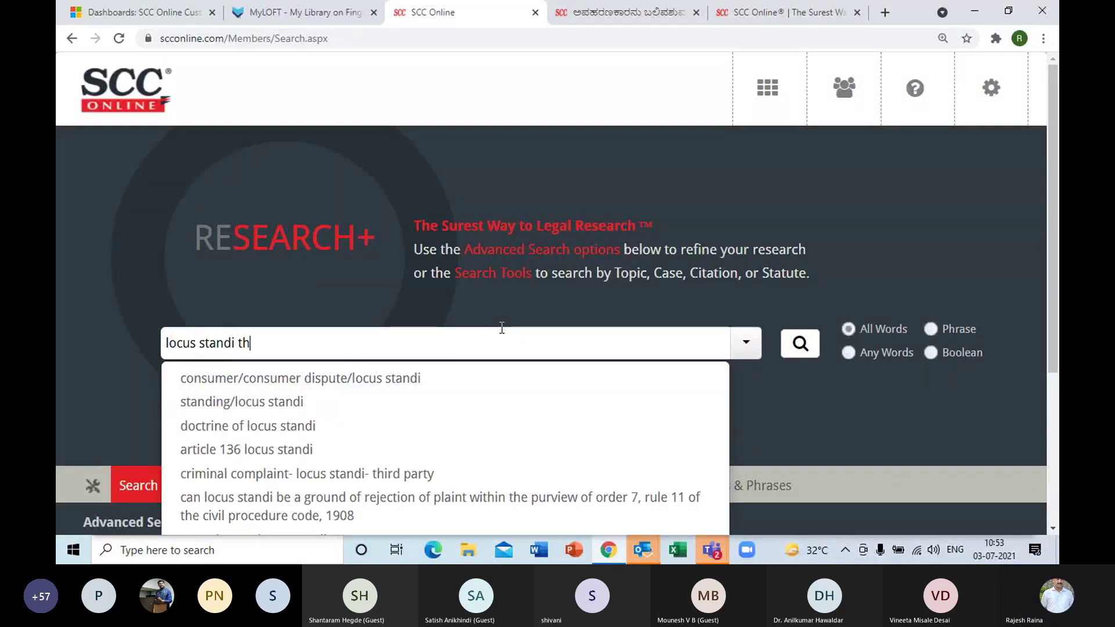
type("ir party\"")
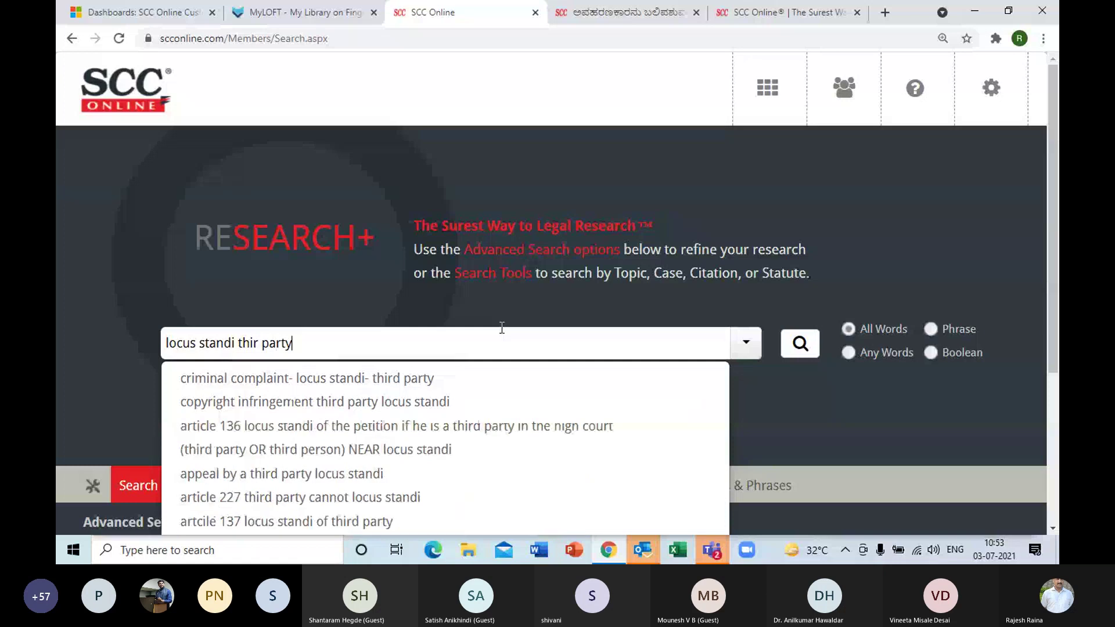
key("Left")
key("Left")
key("Left")
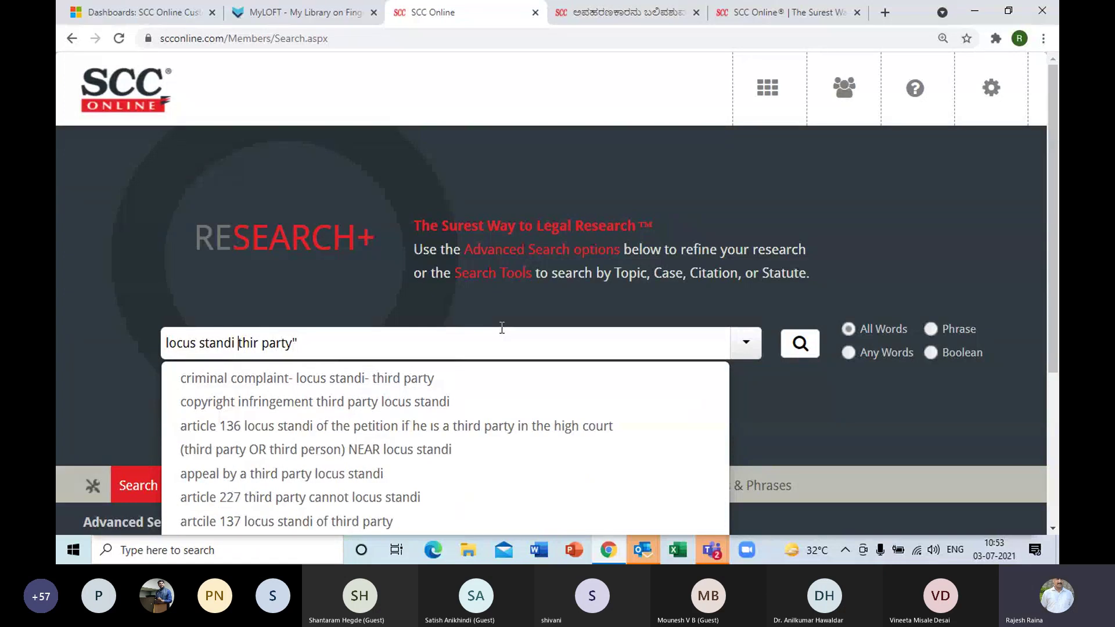
type("di \"")
key("Left")
key("Left")
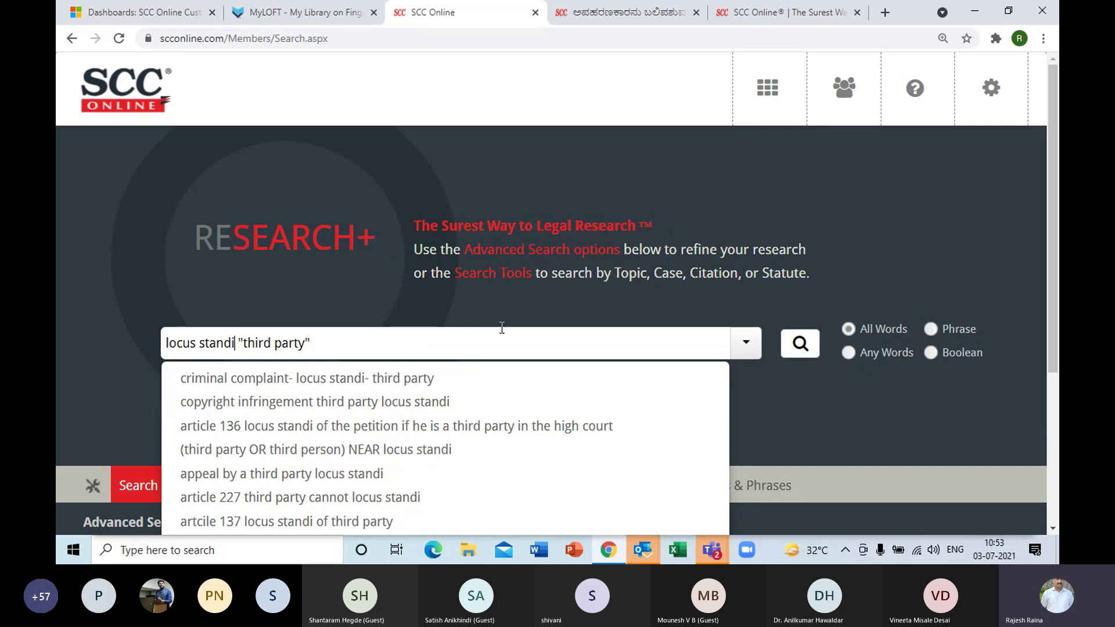
type("\"")
key("Left")
key("Left")
key("Left")
key("Left")
key("Left")
key("Left")
key("Left")
key("Left")
key("Left")
key("Left")
key("Left")
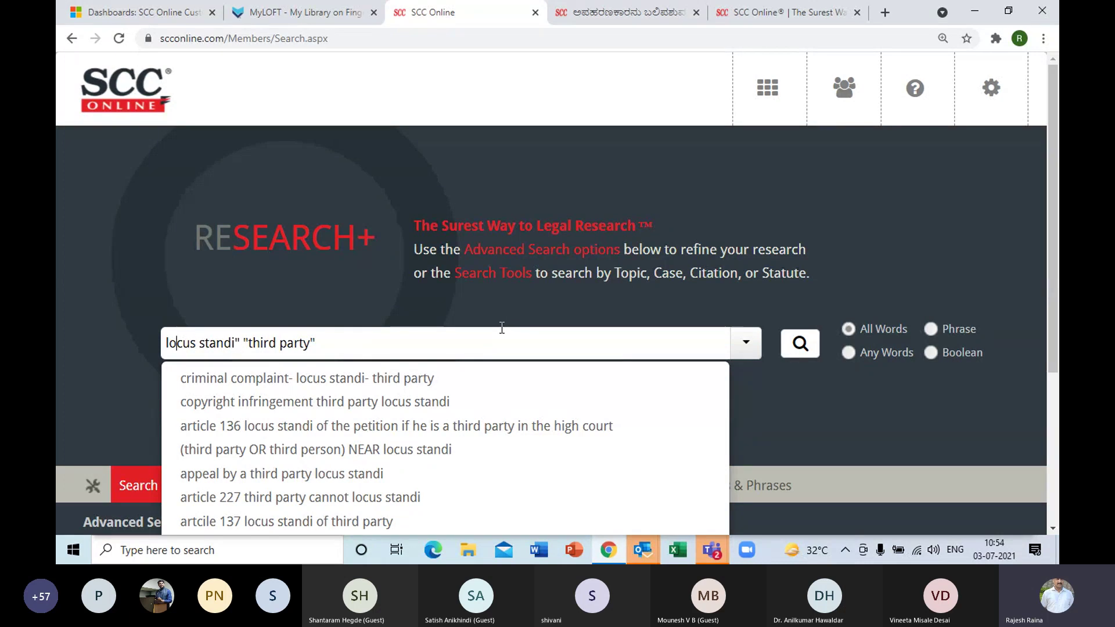
type("\"")
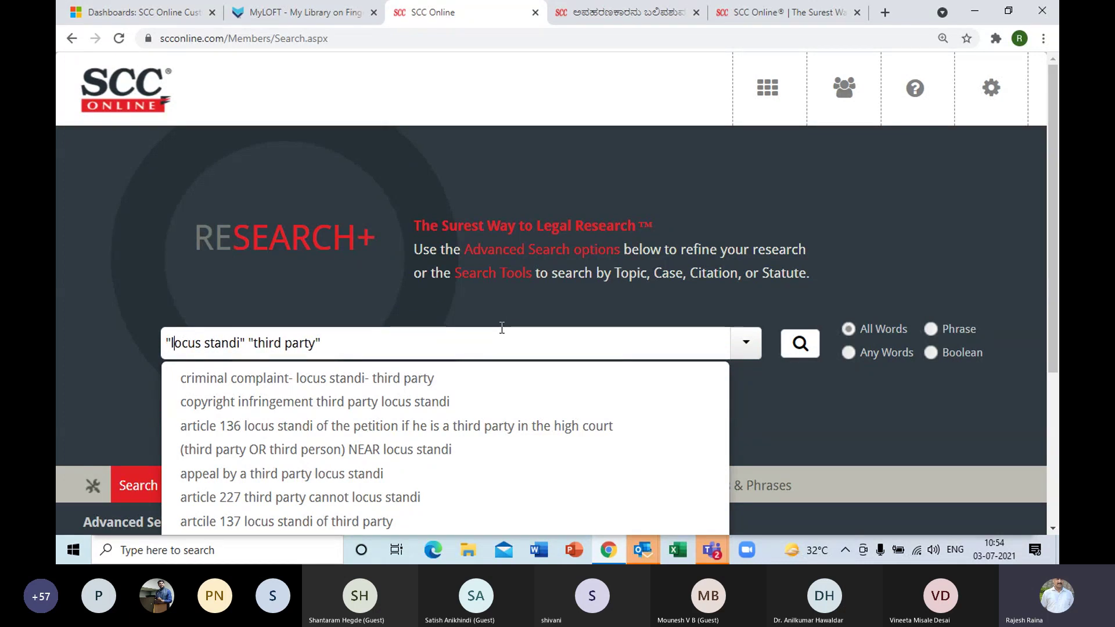
Step: Insert the NEAR operator between the two quoted phrases and run the search
key("Right")
key("Right")
key("Right")
key("Right")
key("Right")
key("Right")
key("Right")
key("Right")
key("Right")
key("Right")
key("Right")
key("Right")
type("NEAR")
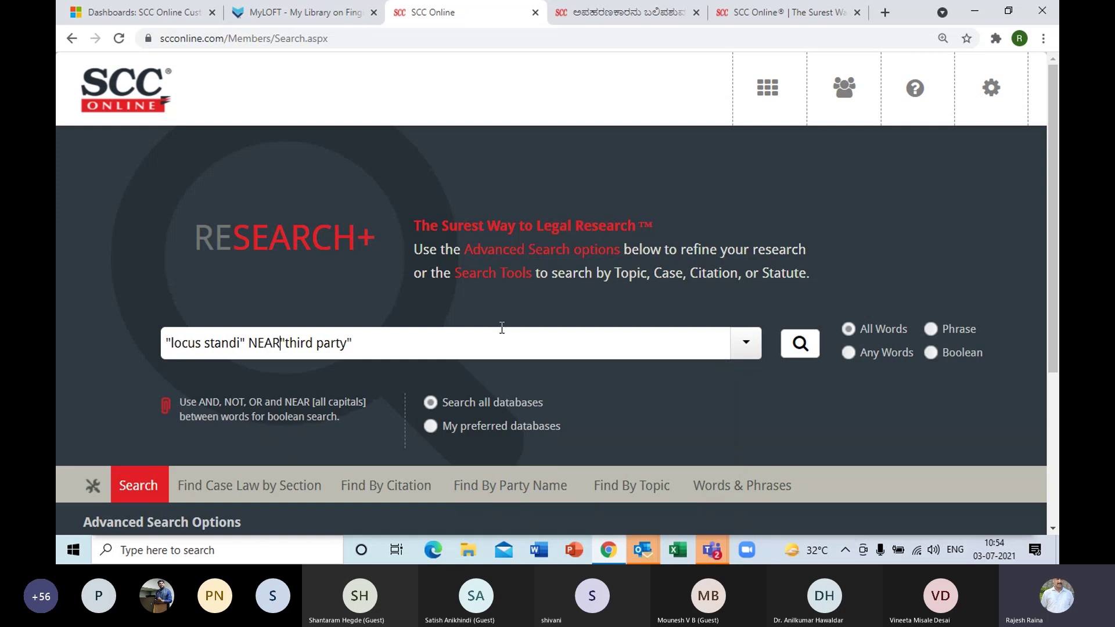
key("Return")
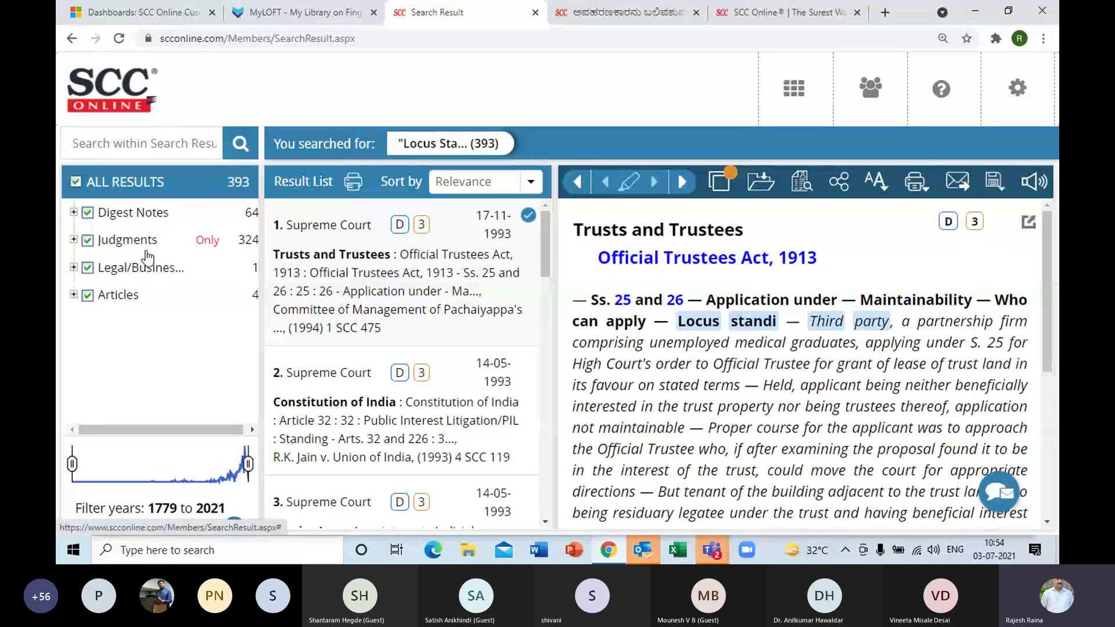
Step: Expand the High Courts under Judgments and filter the search results to Delhi HC only
key("ctrl+0")
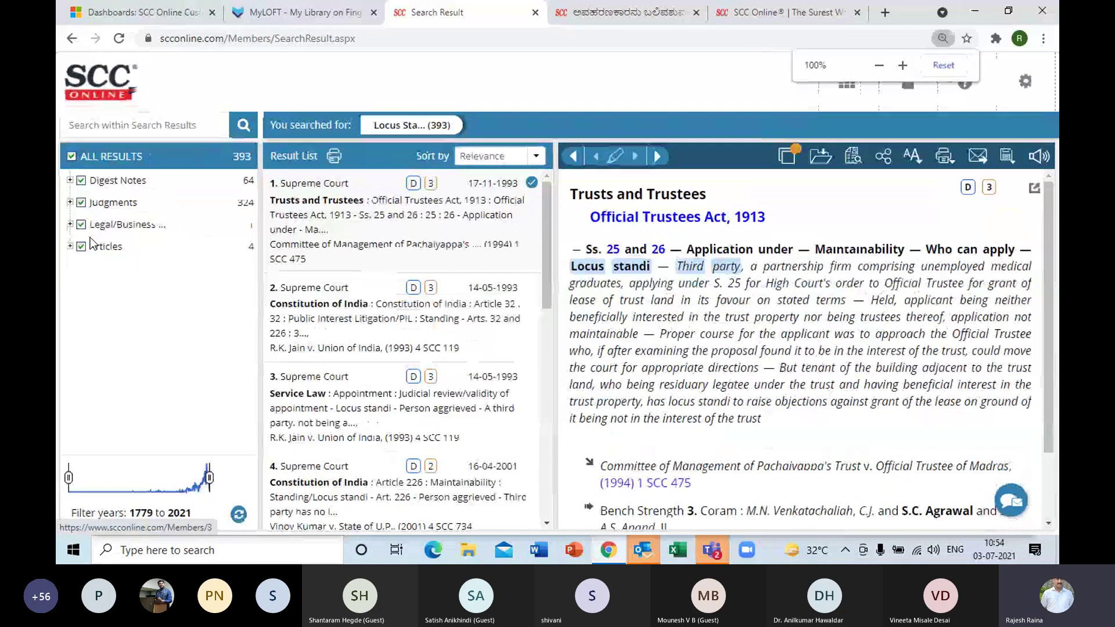
left_click(70, 202)
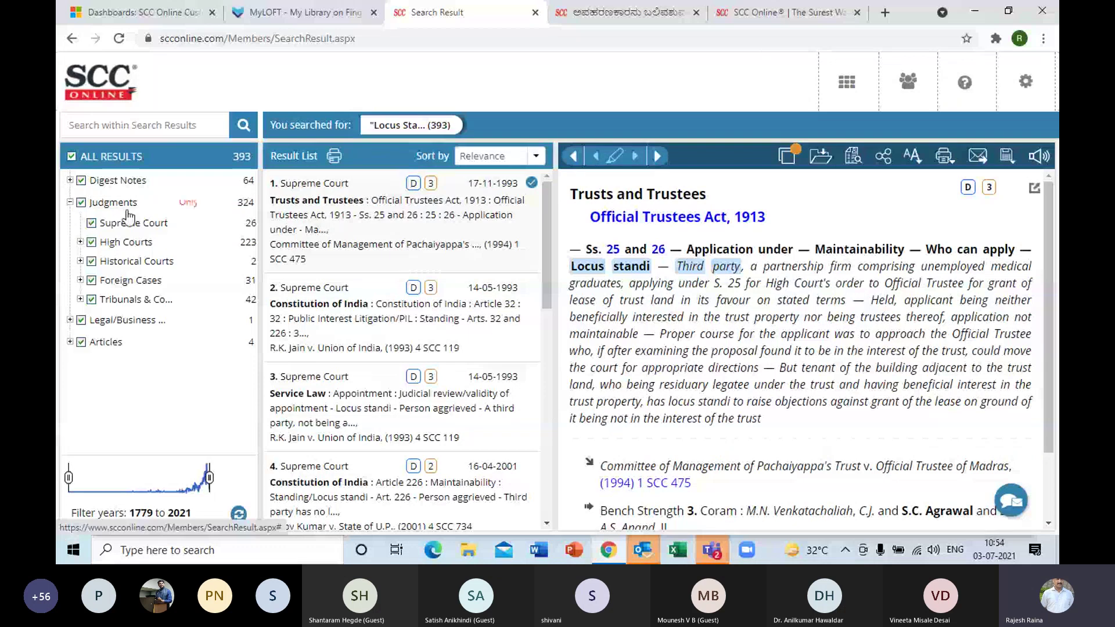
left_click(80, 242)
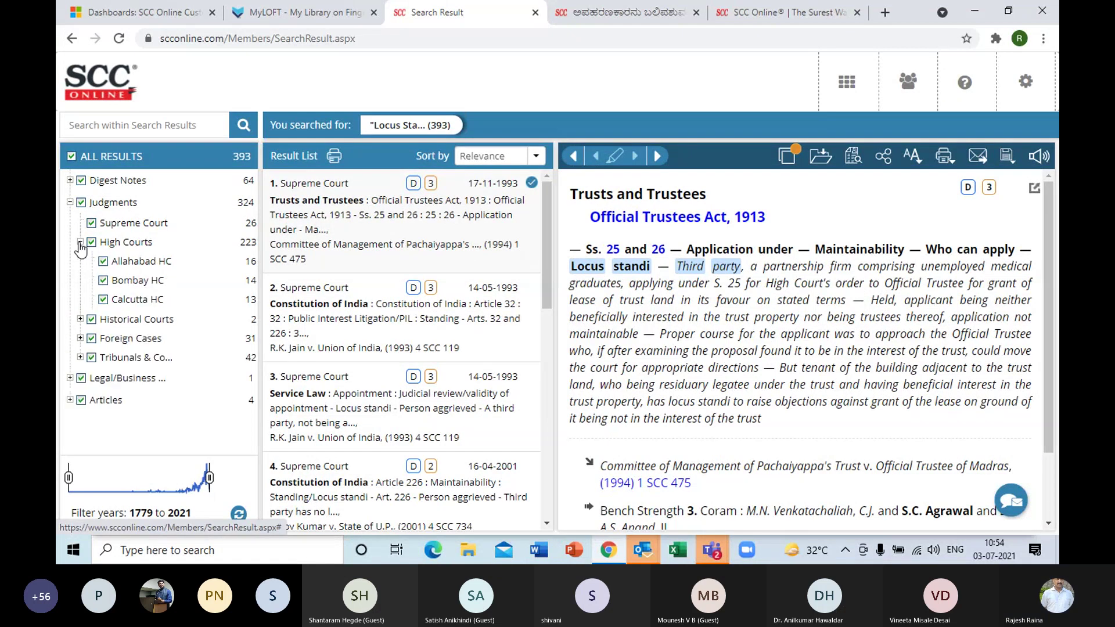
left_click(186, 338)
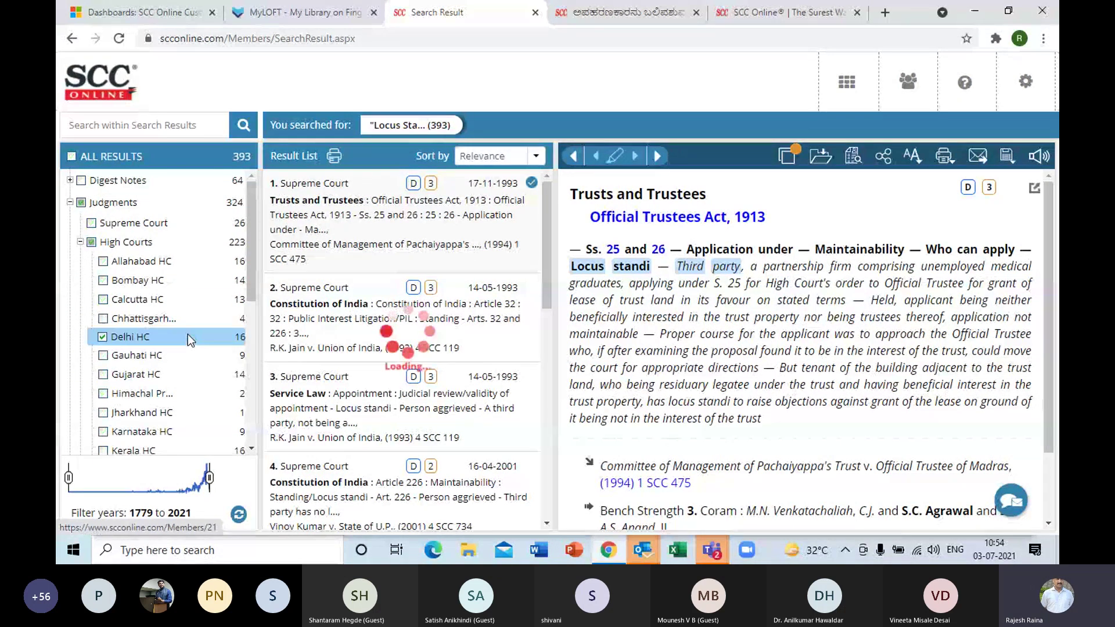
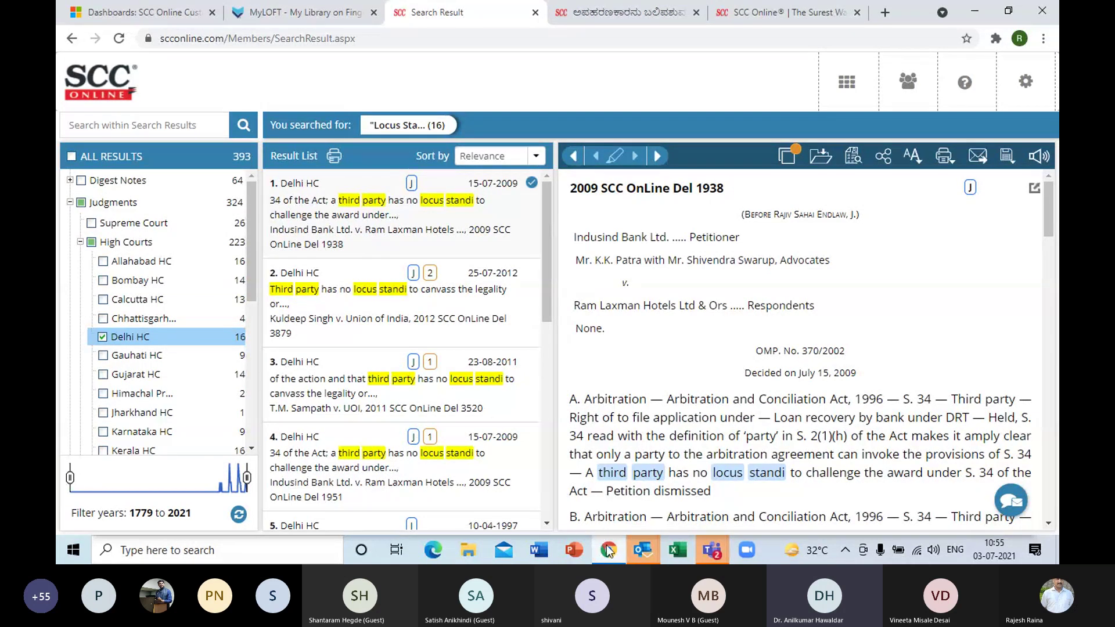
Step: Return to the browser, open the SCC Online Blog article, and set its translation language to English
mouse_move(609, 554)
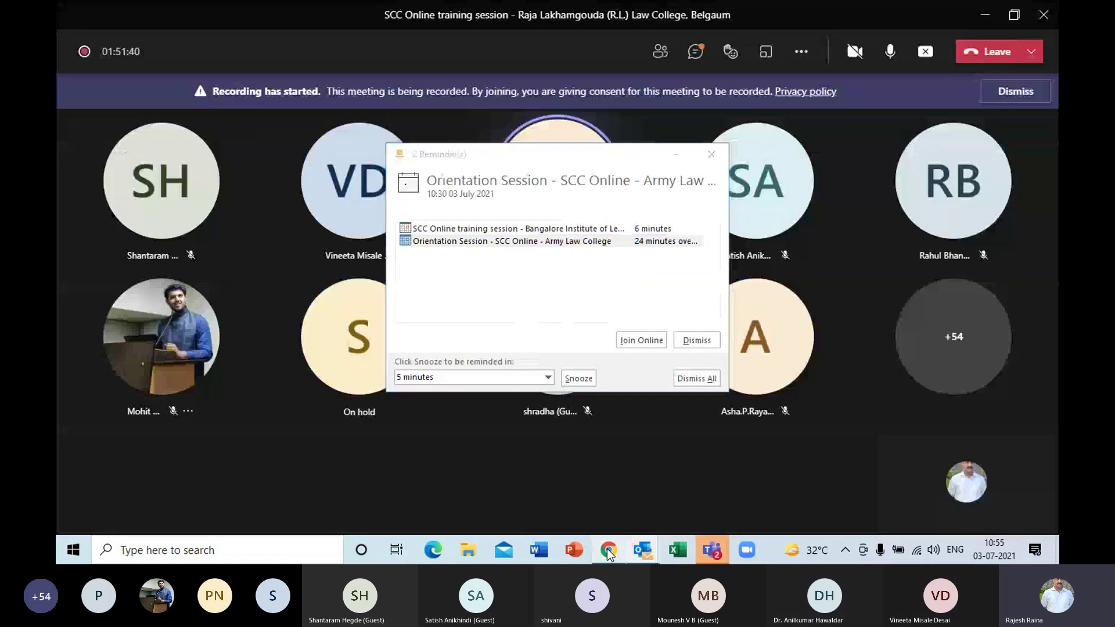
left_click(608, 554)
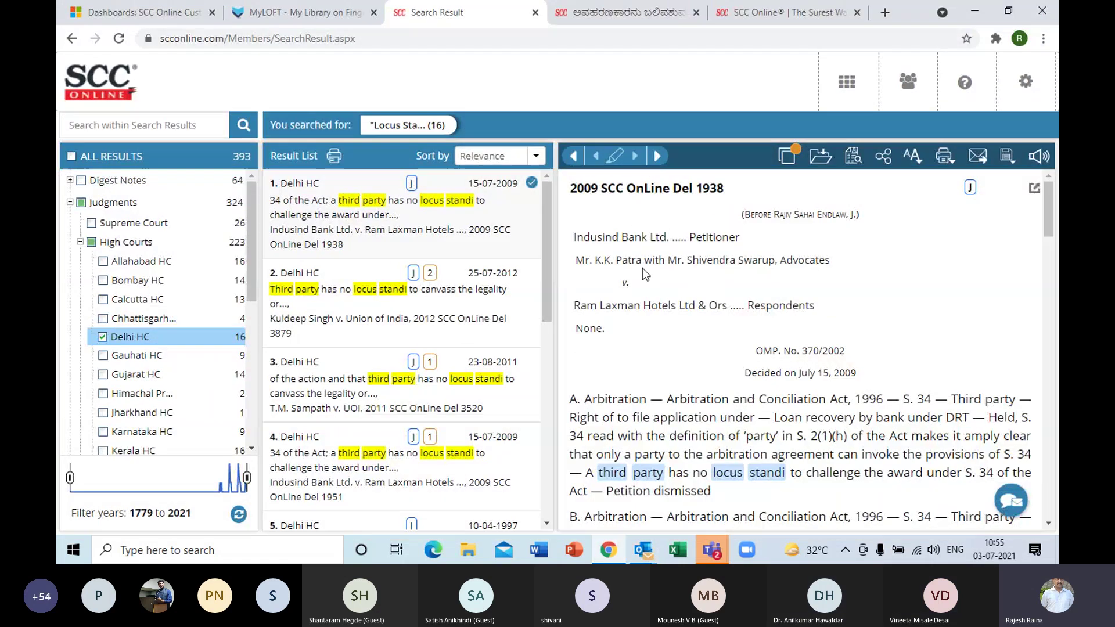
left_click(624, 12)
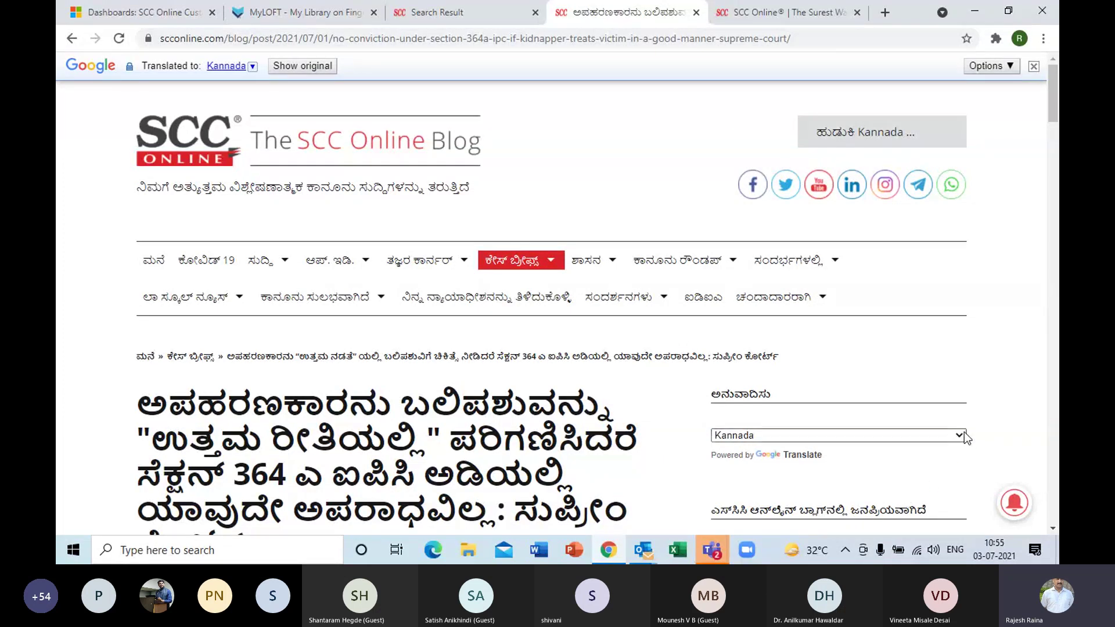
left_click(922, 435)
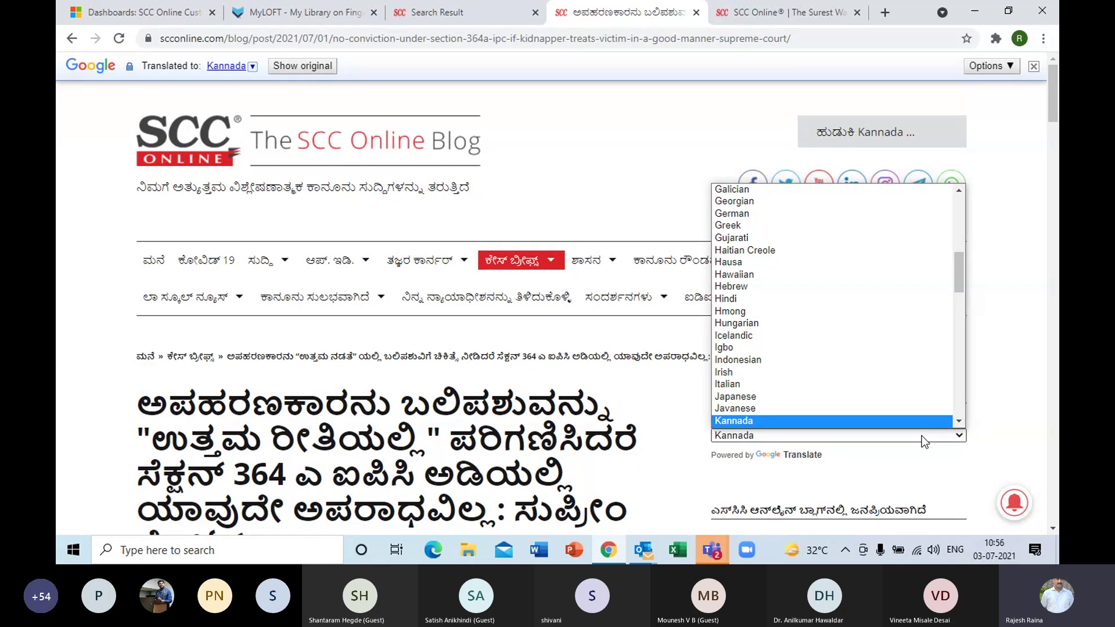
key("e")
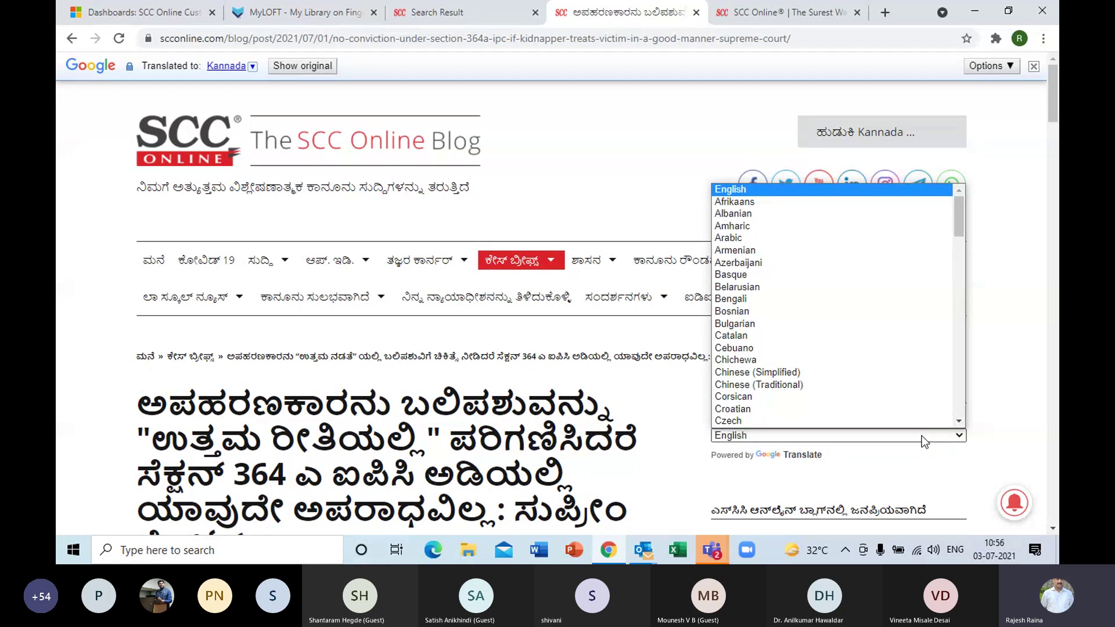
scroll(842, 339, "down", 1)
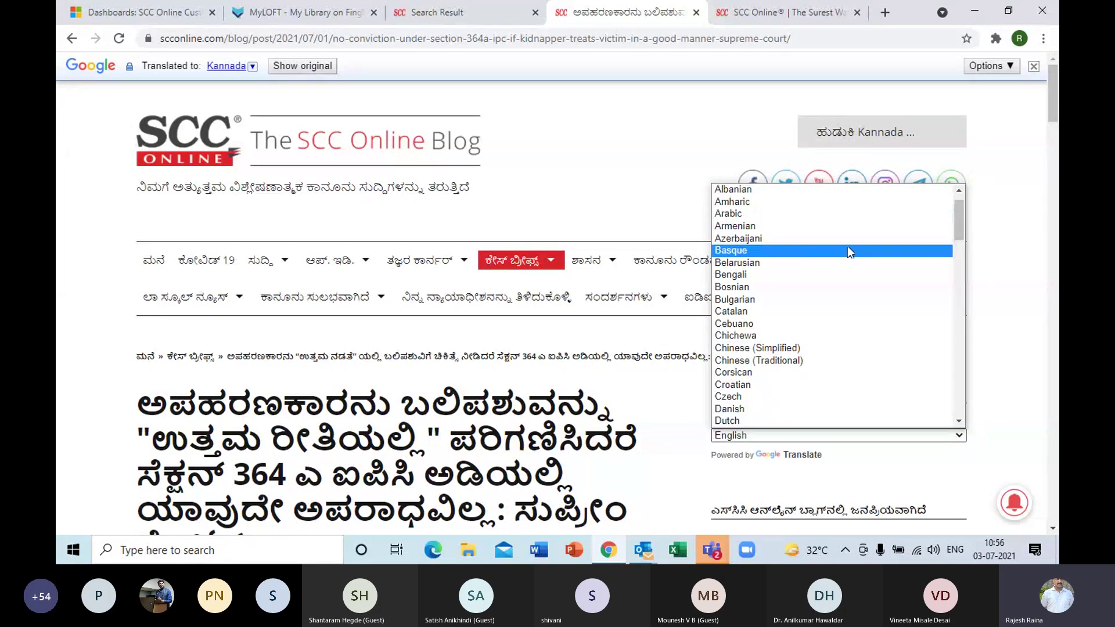
key("e")
key("n")
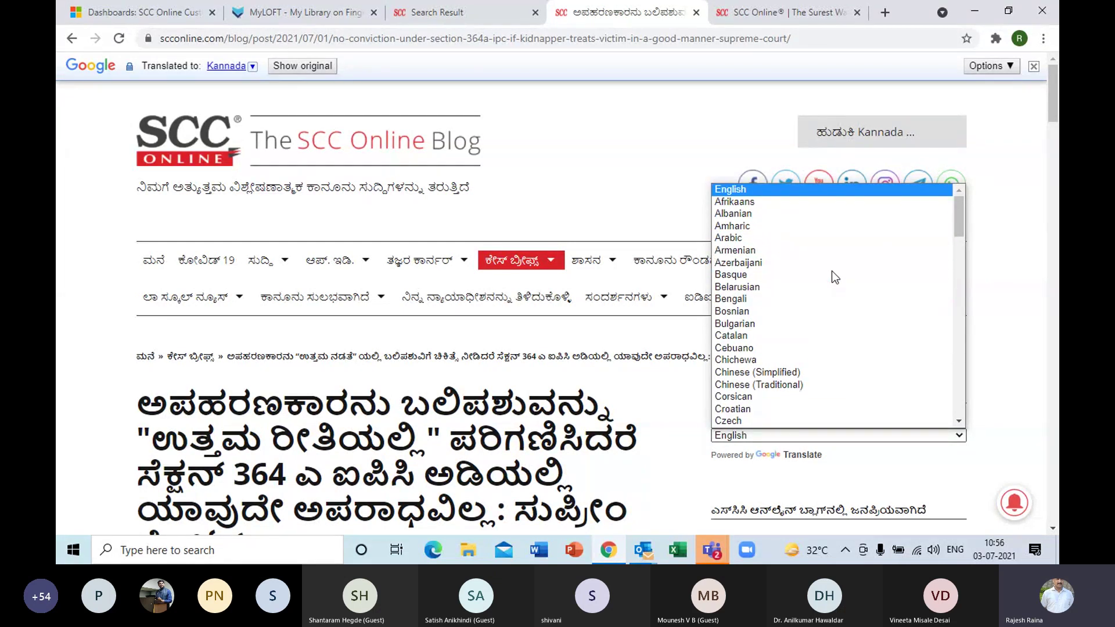
key("Return")
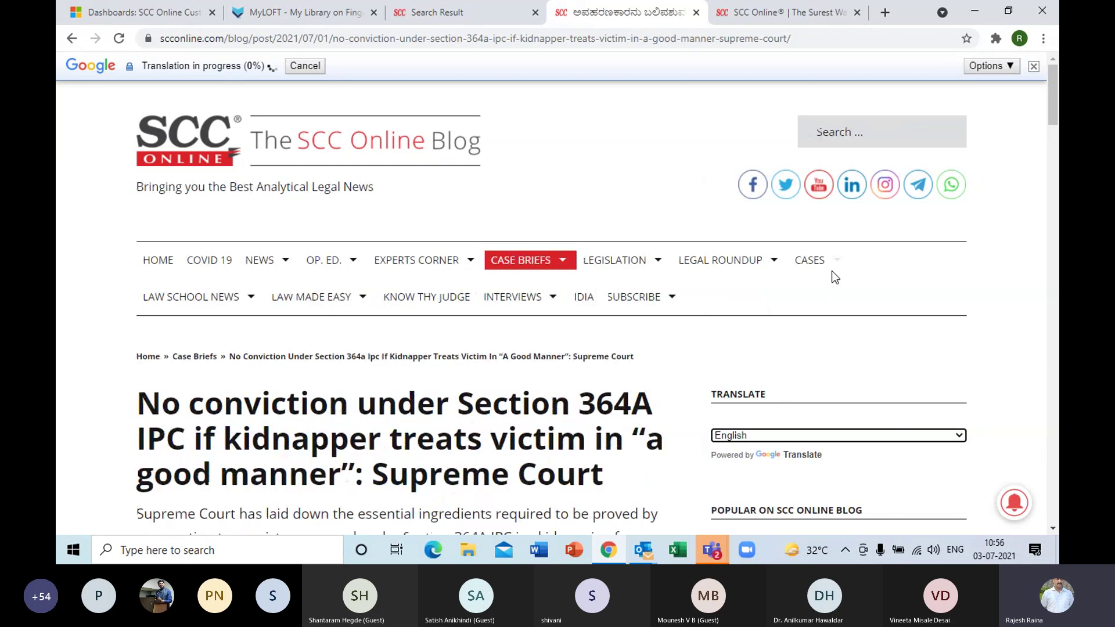
mouse_move(616, 260)
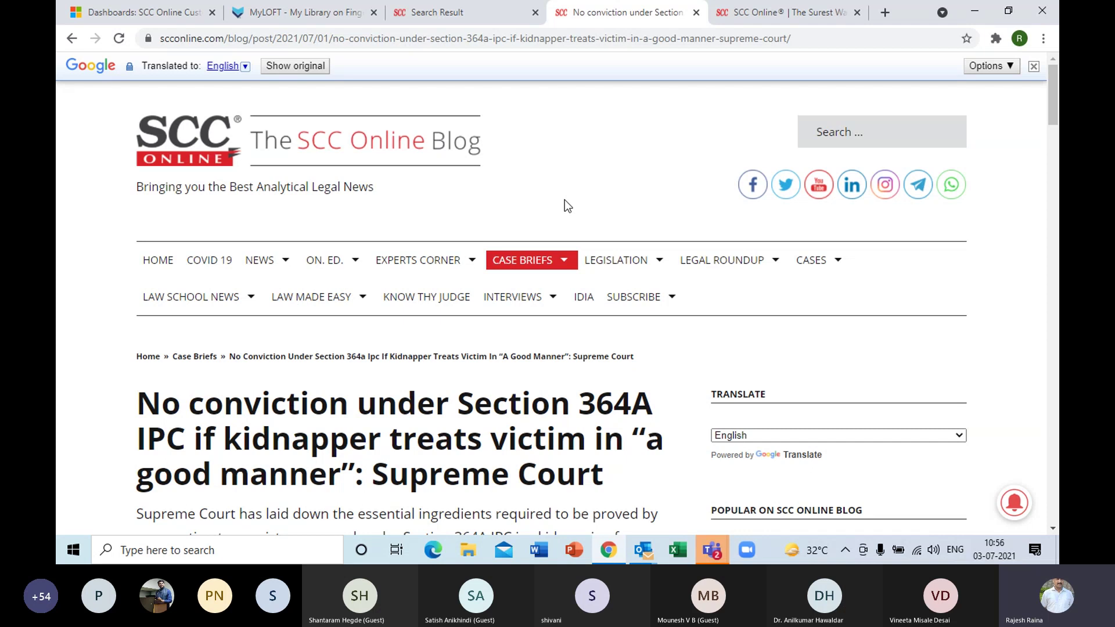
Step: Go back to the search results and filter them to Supreme Court judgments only
left_click(462, 22)
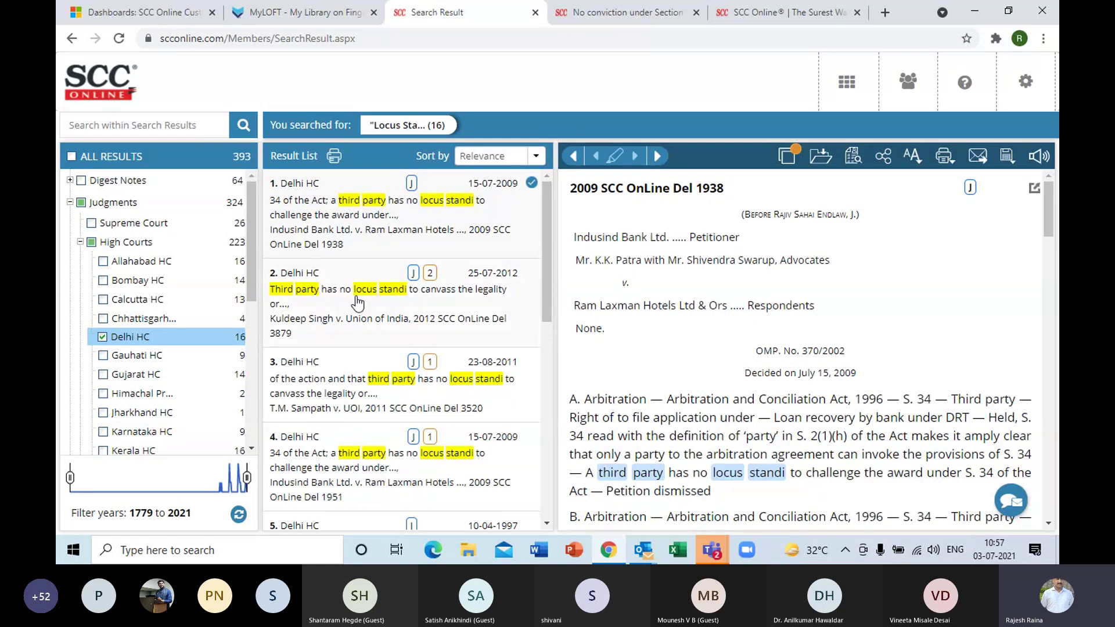
left_click(190, 224)
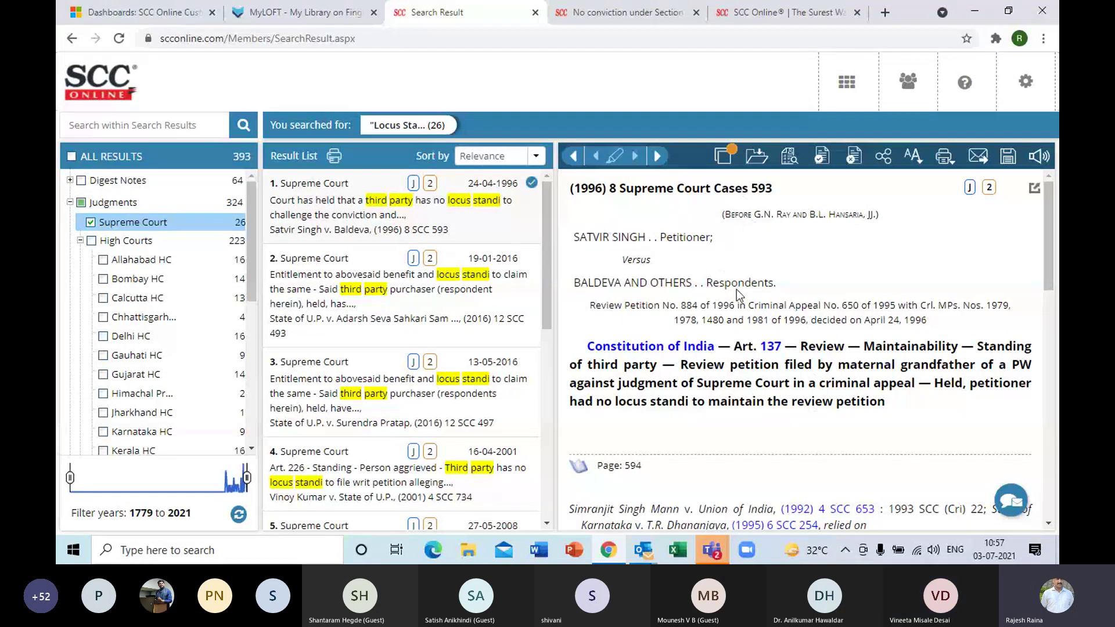
left_click(726, 159)
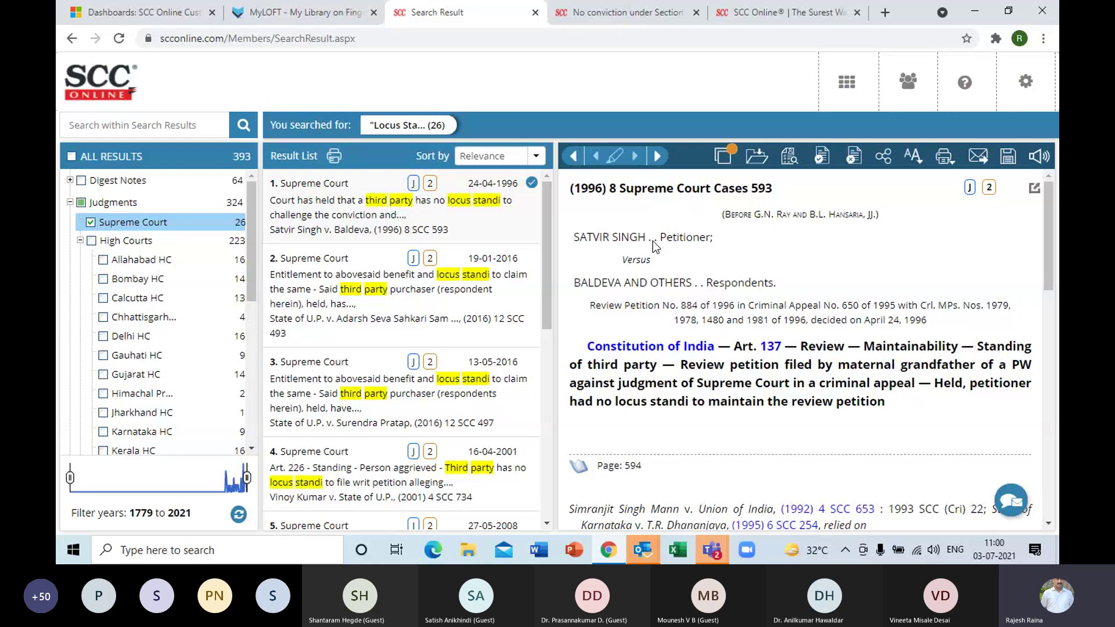
left_click(846, 82)
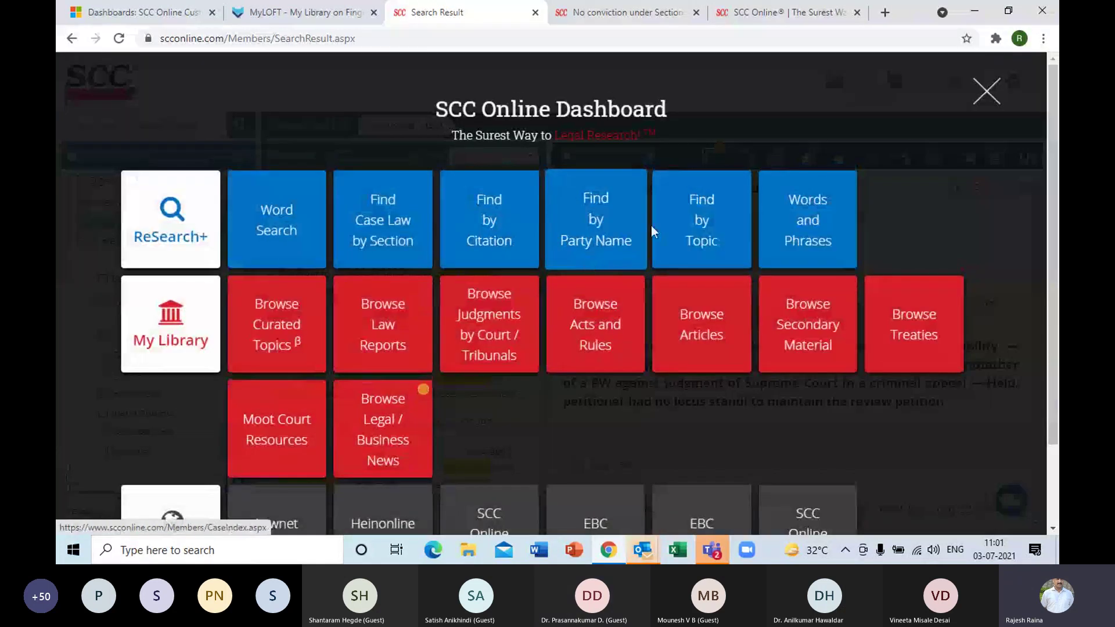
left_click(984, 99)
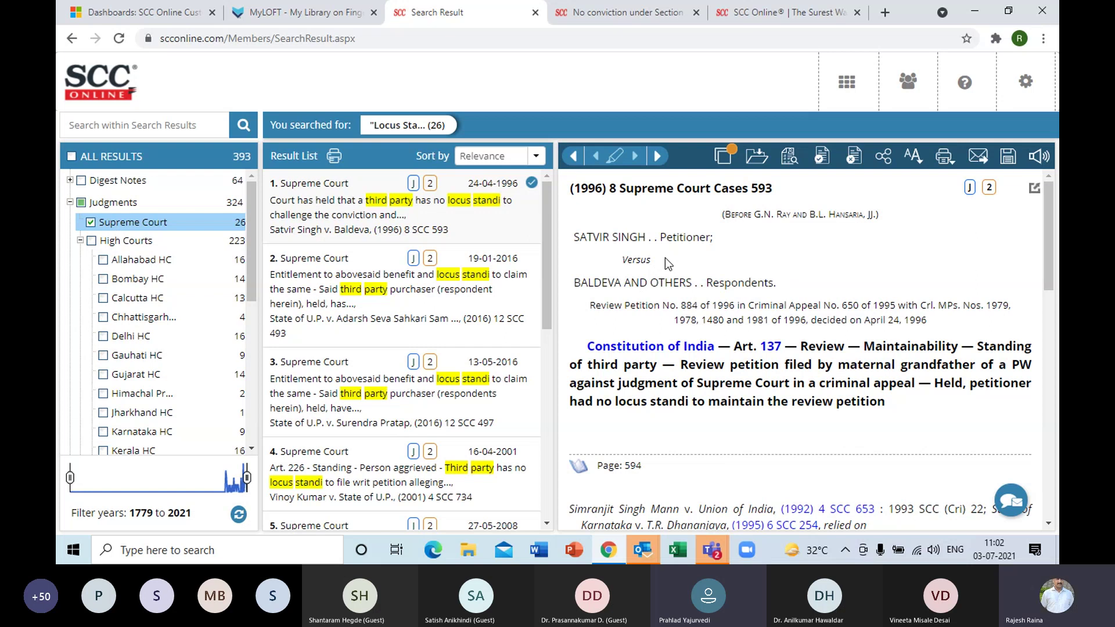
Step: Open a new Word Search from the dashboard and set the search area to Author only
left_click(845, 83)
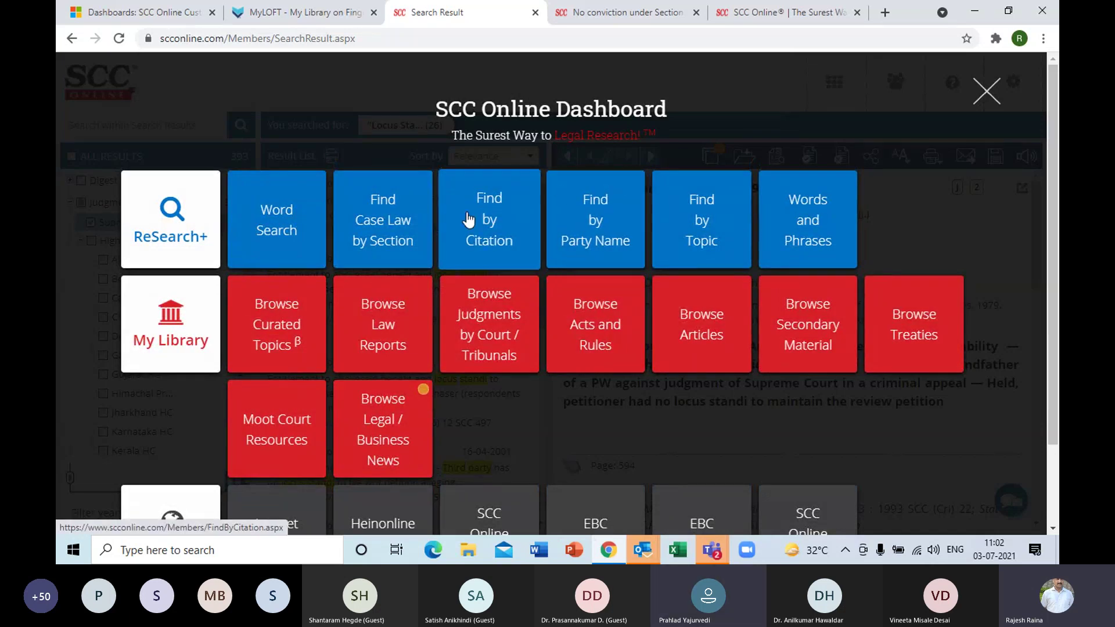
left_click(288, 244)
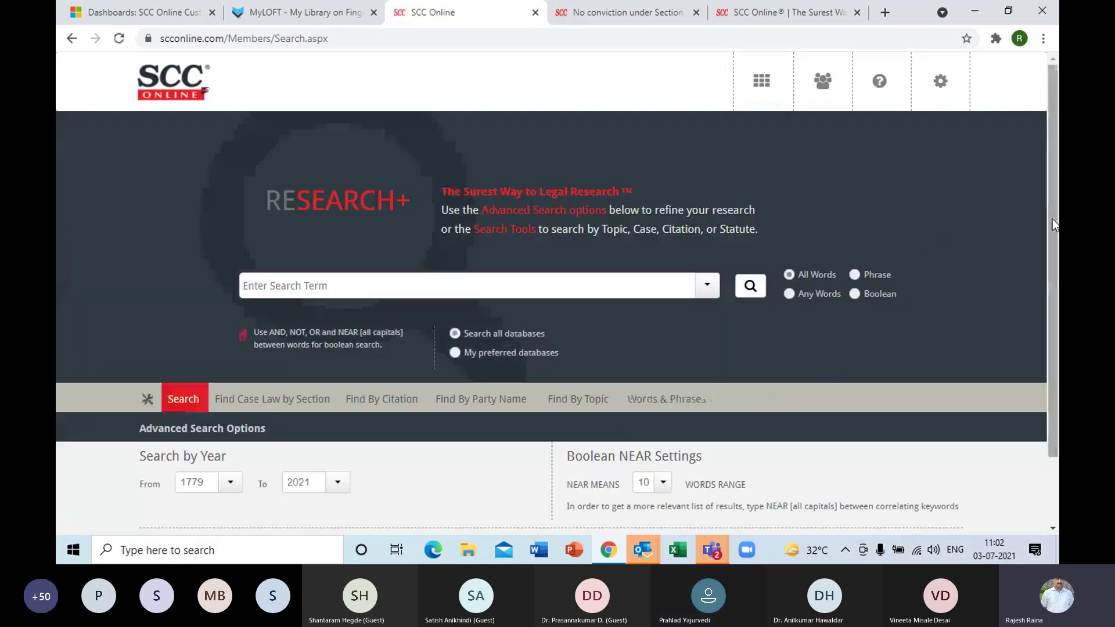
left_click_drag(1052, 219, 1052, 285)
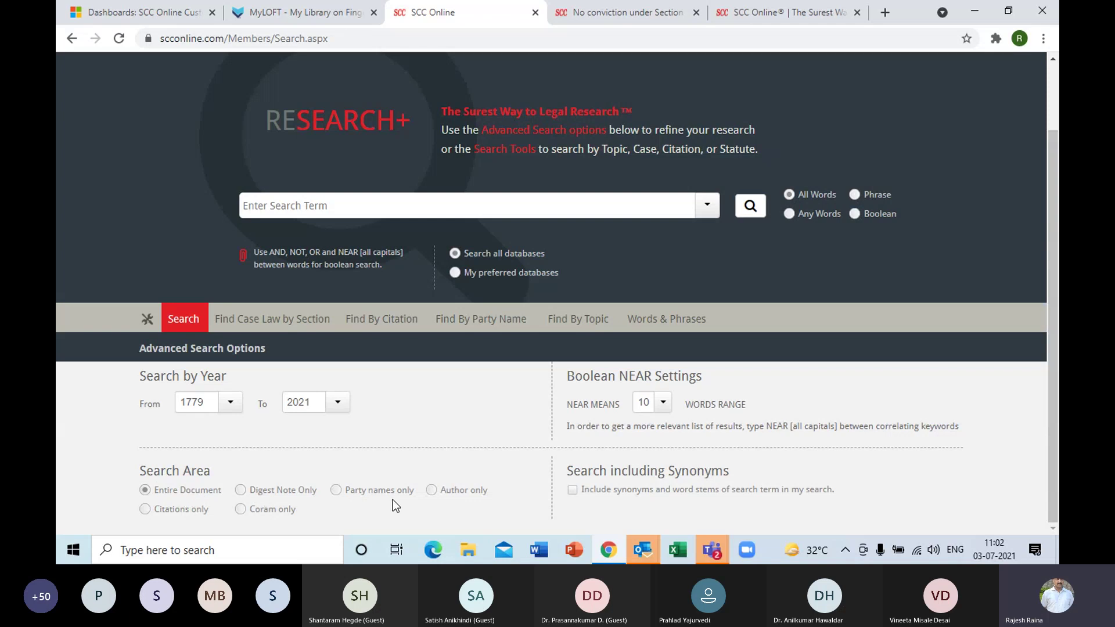
left_click(436, 495)
left_click(379, 207)
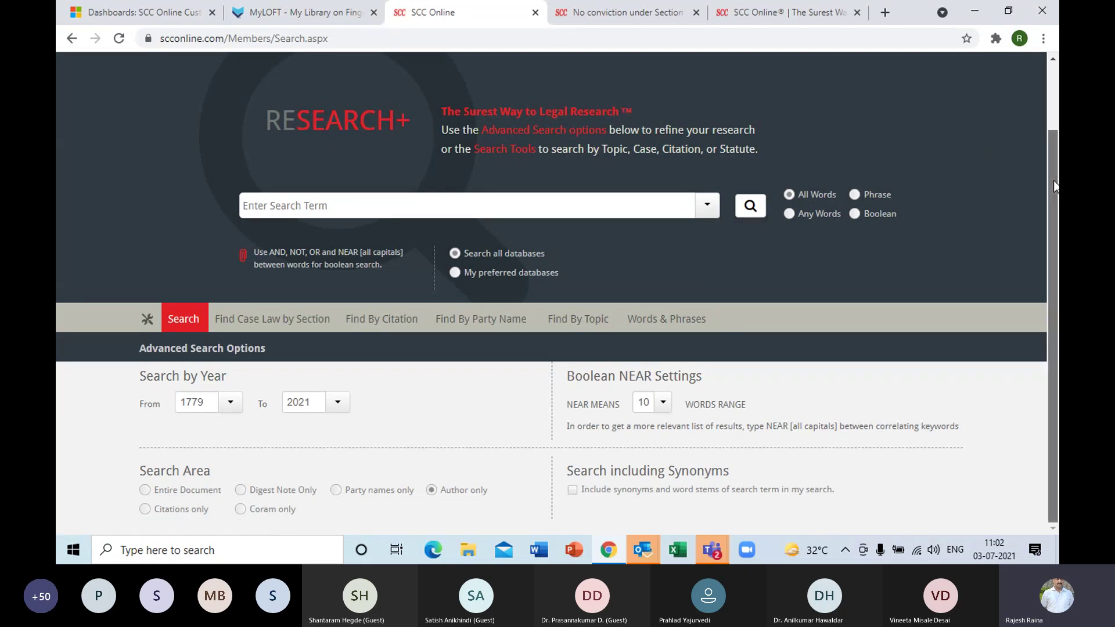
left_click_drag(1054, 180, 1043, 96)
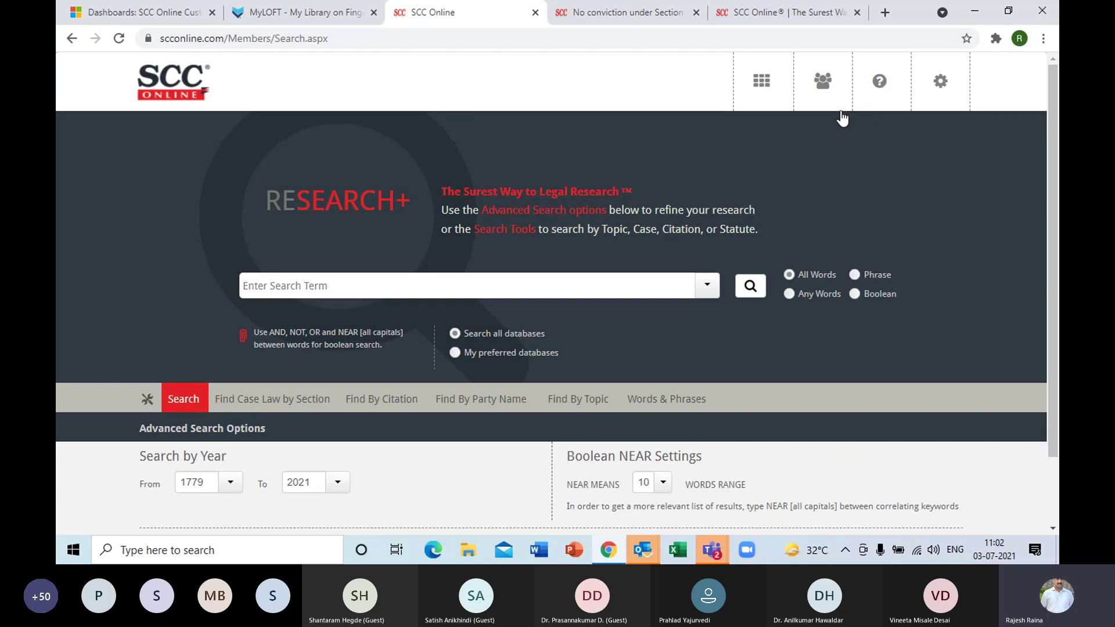
Step: Reopen Word Search from the dashboard, recall the recent query "locus standi" NEAR "third party", and run it
left_click(761, 82)
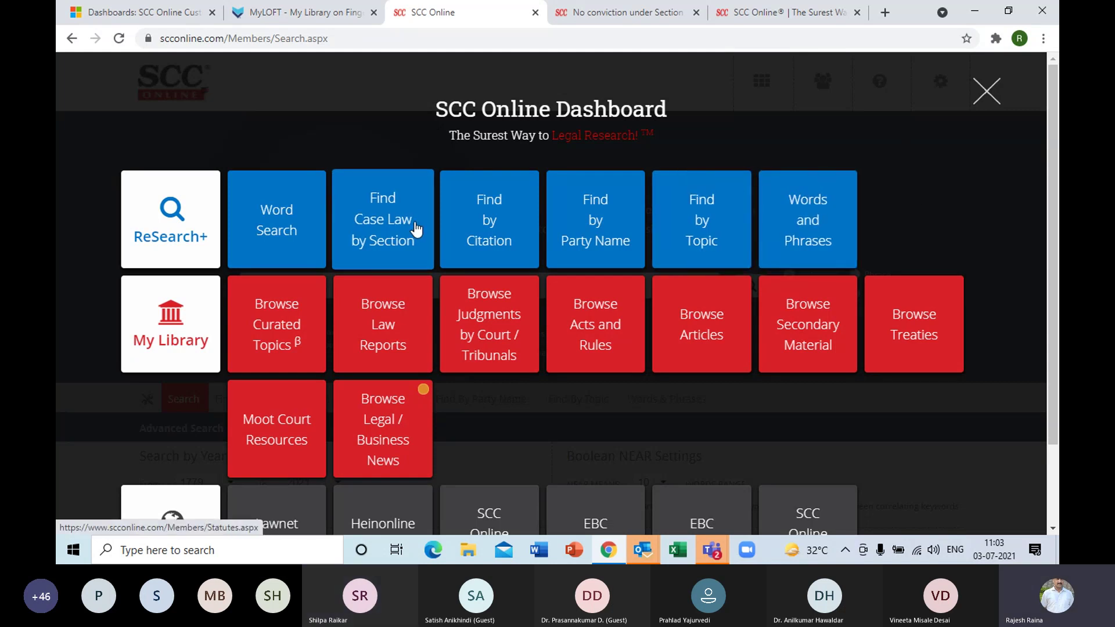
left_click(289, 249)
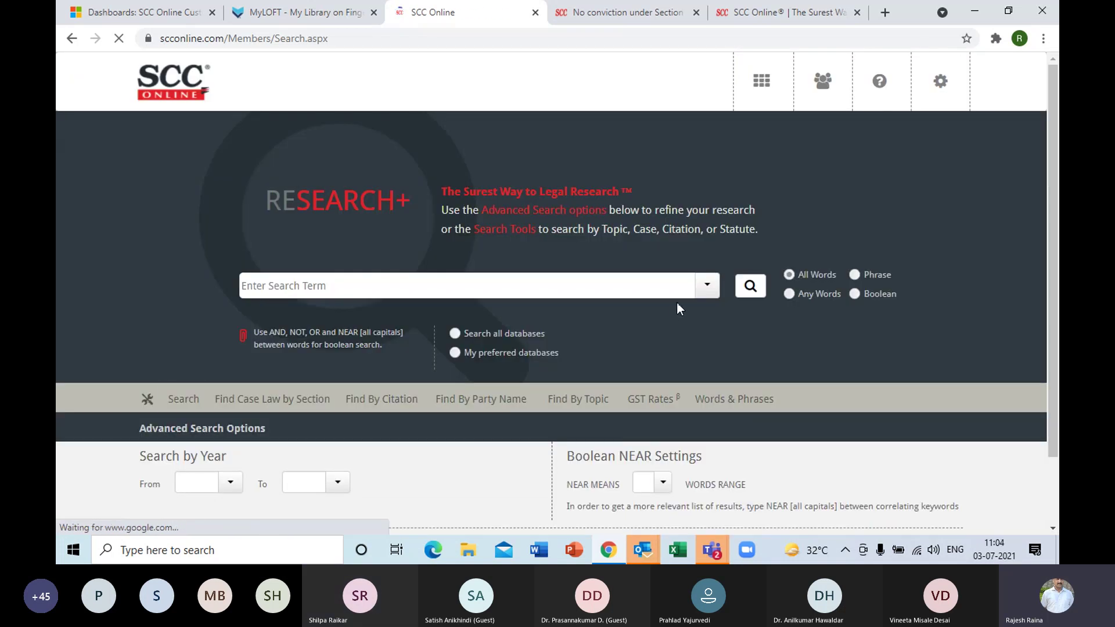
left_click(707, 286)
left_click(461, 313)
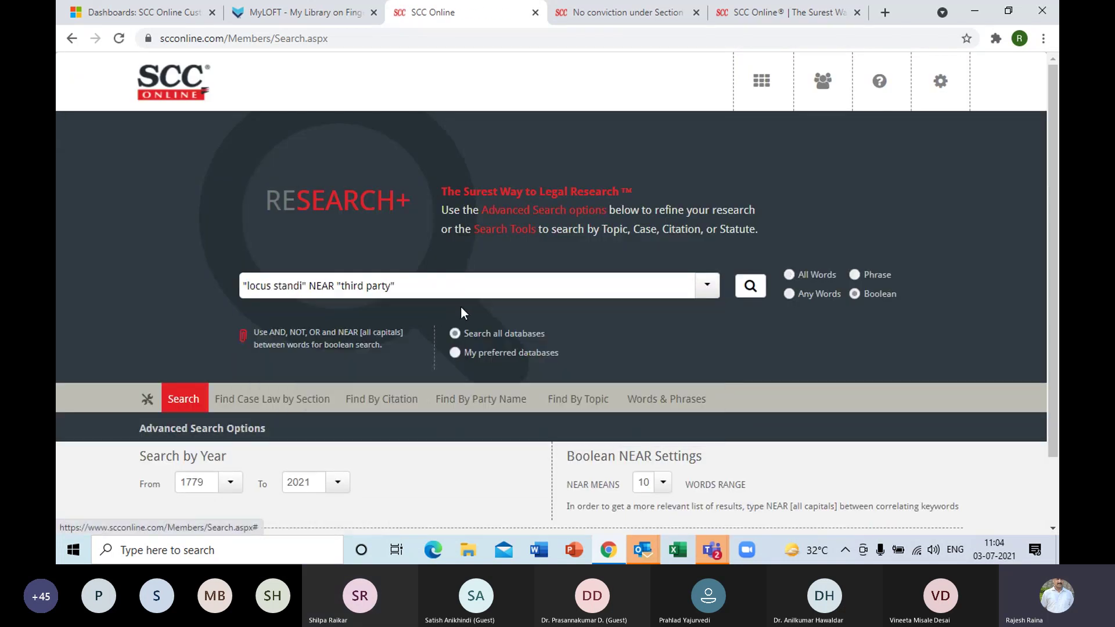
left_click(751, 288)
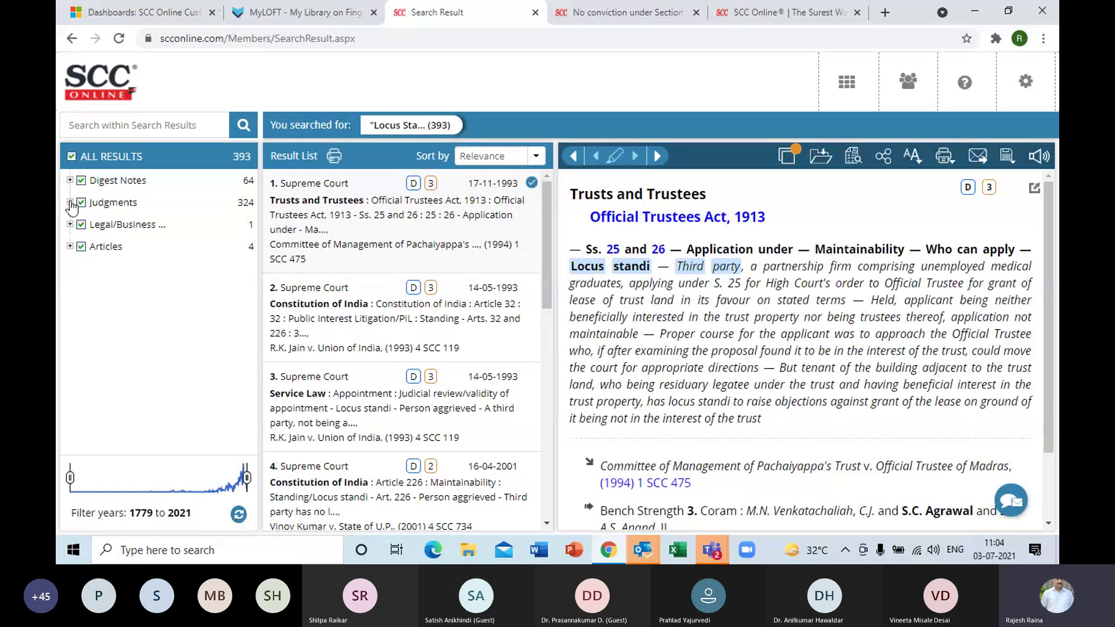
Step: Look through the Judgments, Foreign Cases and Legal/Business result categories, and filter the results to Supreme Court only
left_click(70, 202)
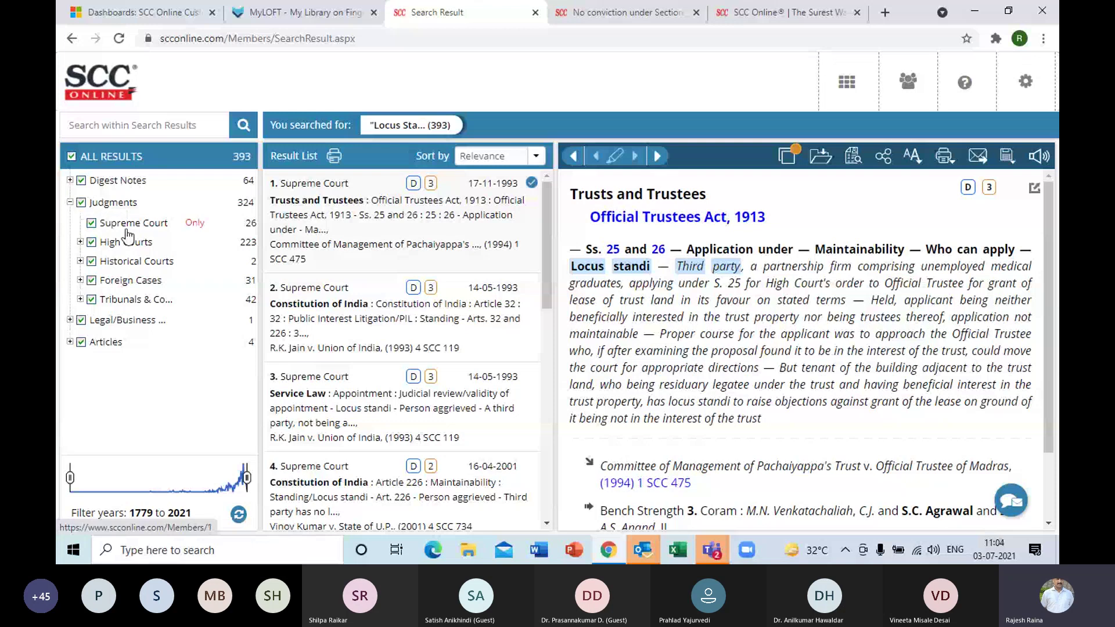
left_click(80, 281)
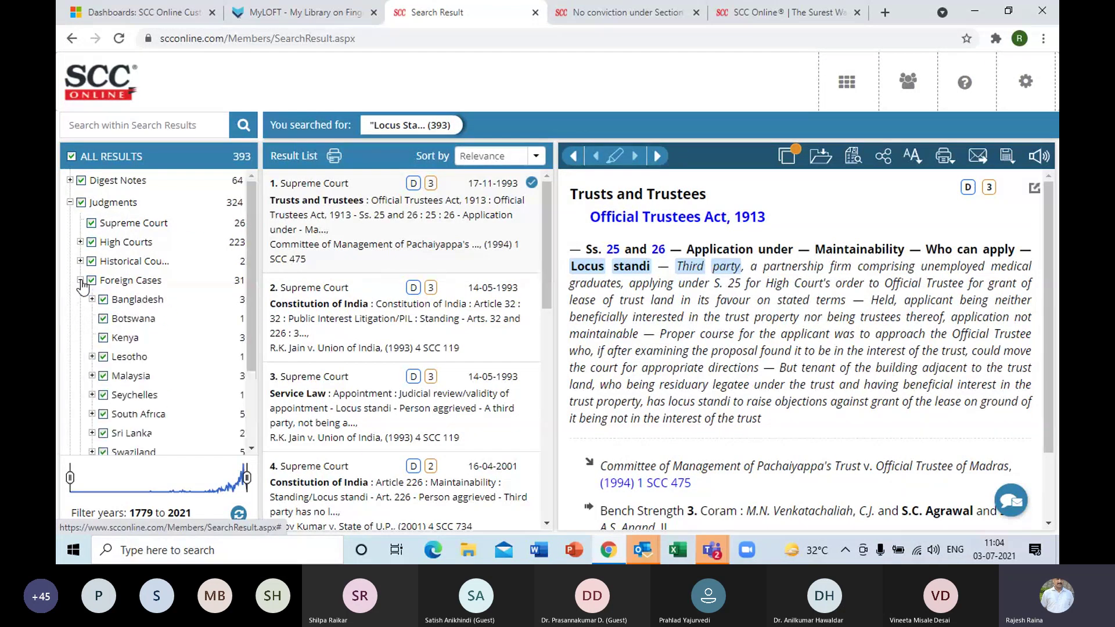
mouse_move(249, 295)
left_mouse_down()
mouse_move(251, 360)
mouse_move(253, 299)
left_mouse_up()
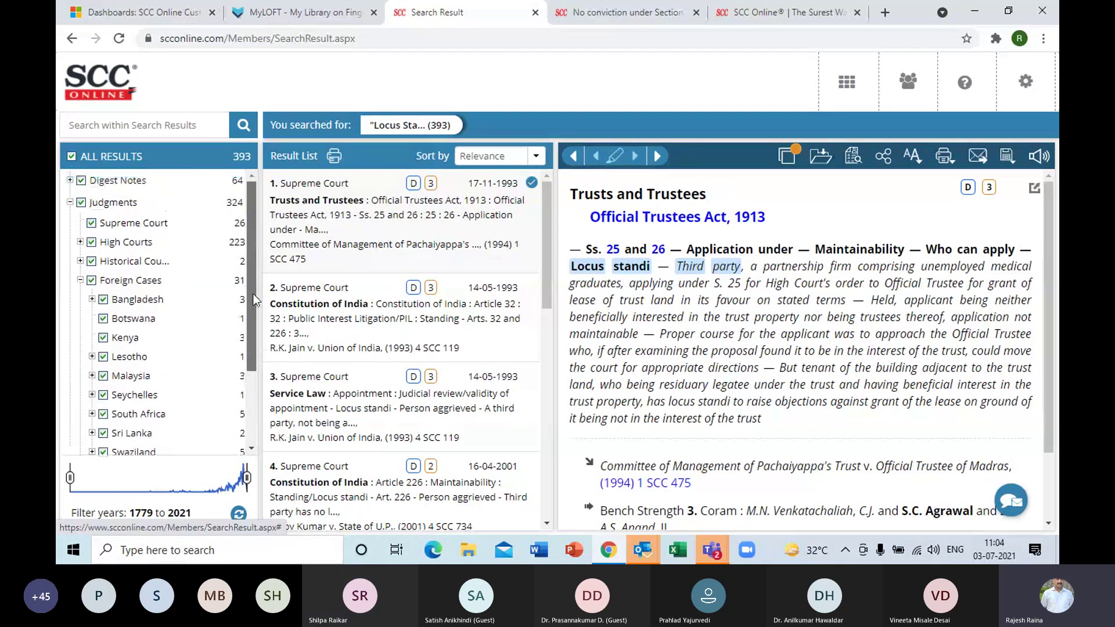
left_click(81, 280)
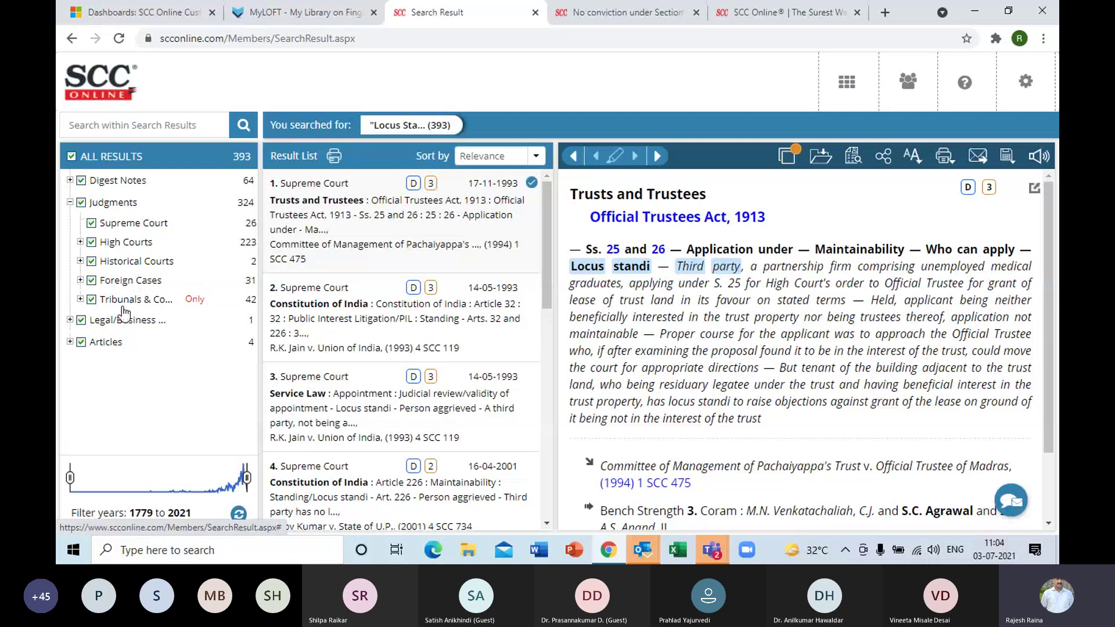
left_click(70, 321)
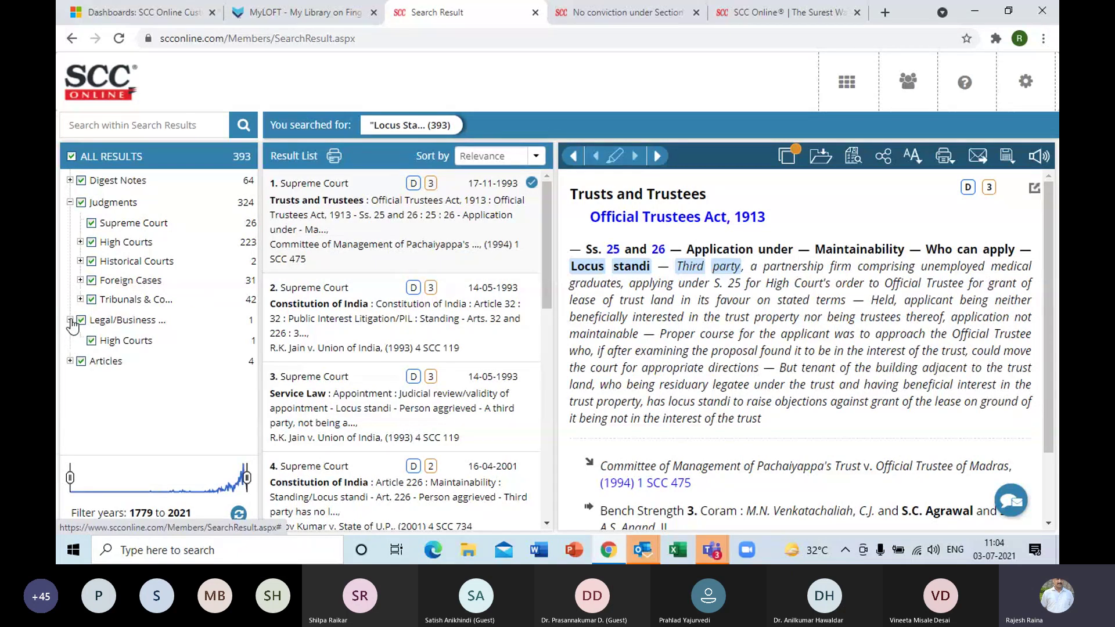
left_click(70, 321)
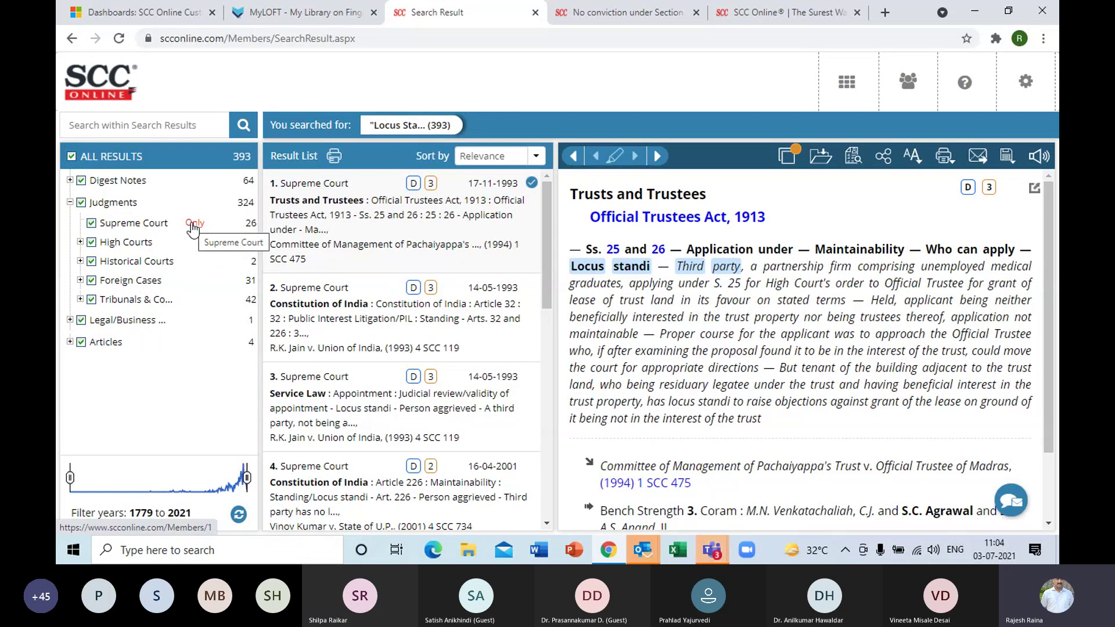
left_click(193, 224)
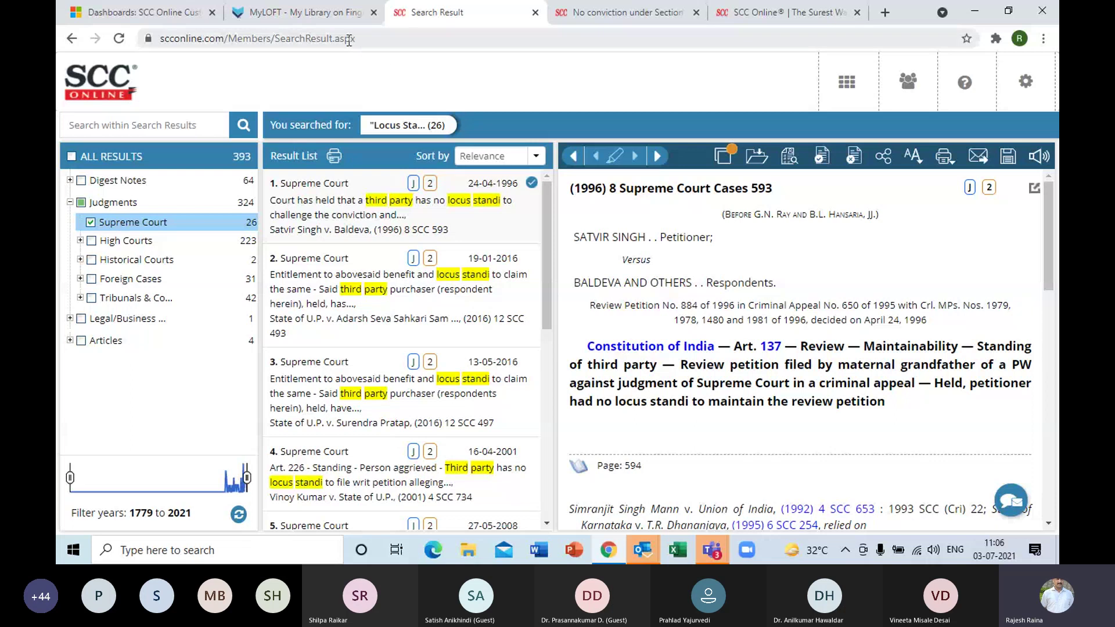
Step: Switch to MyLOFT, sign out of the account, and return to the institute selection page
left_click(327, 17)
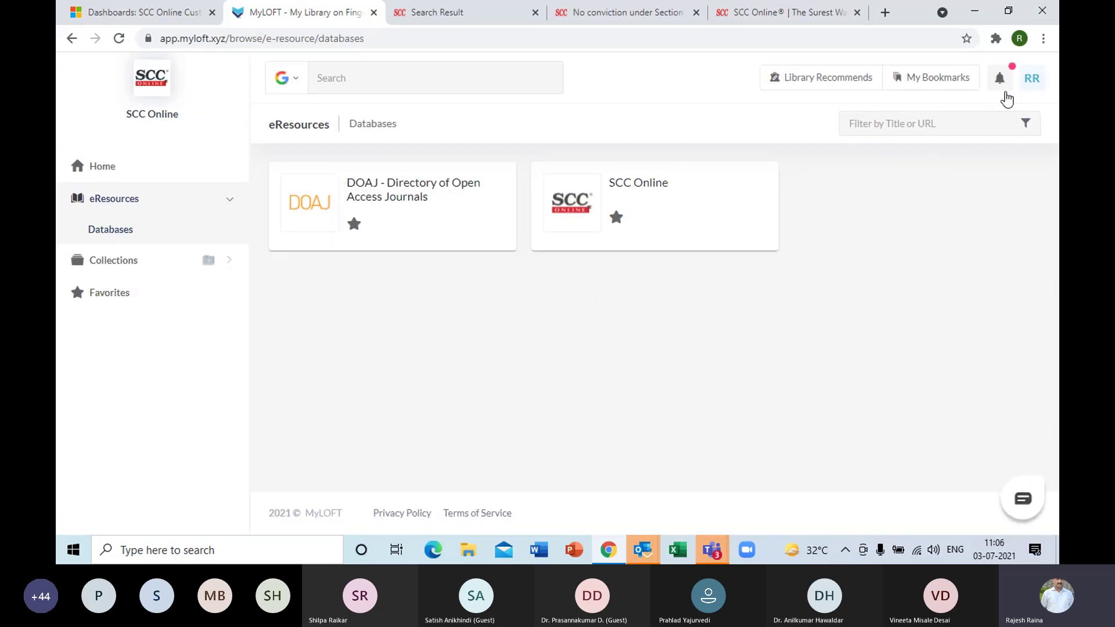
left_click(1031, 83)
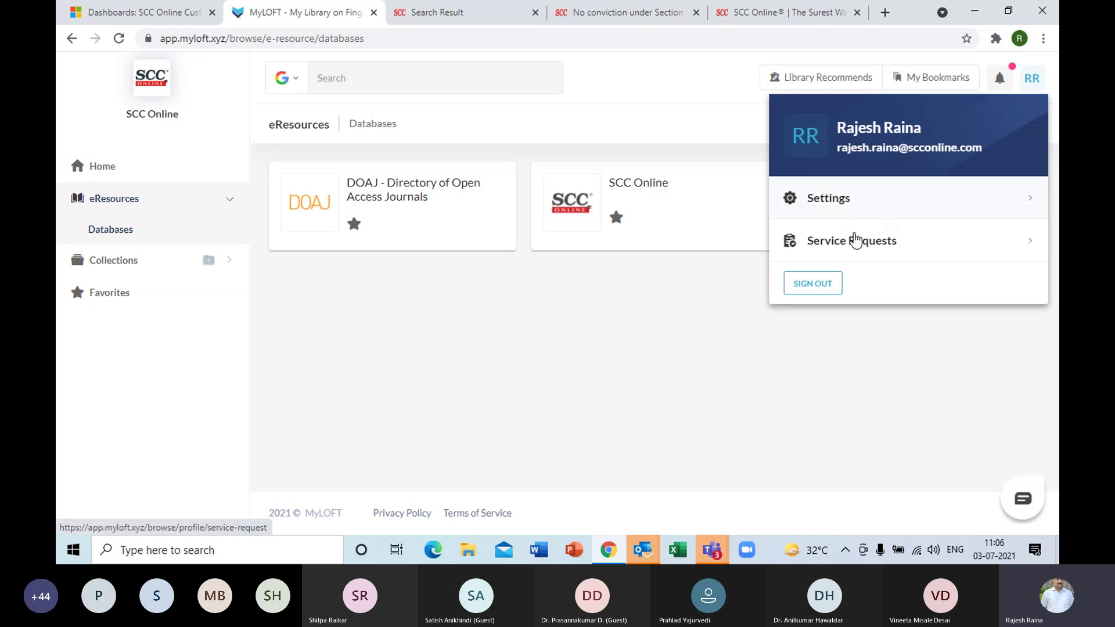
left_click(822, 281)
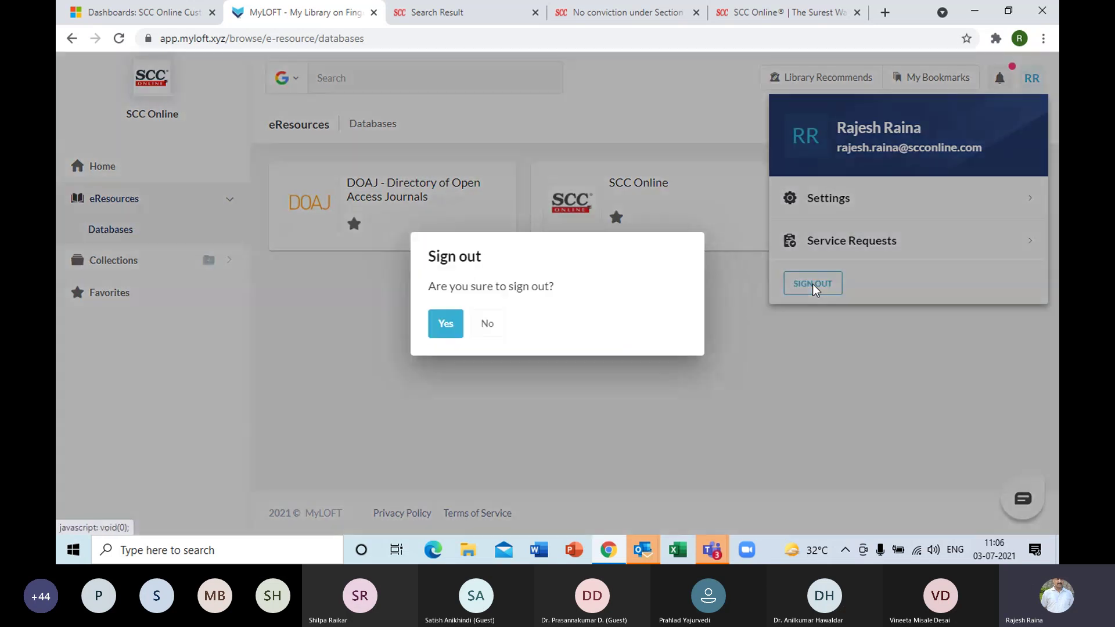
left_click(445, 323)
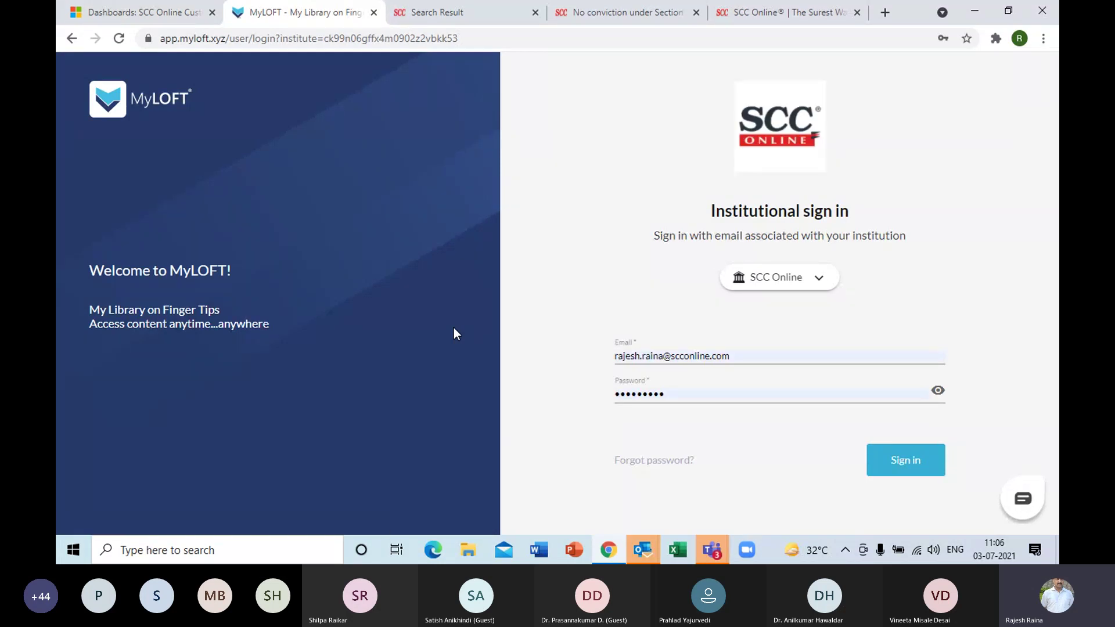
left_click(749, 278)
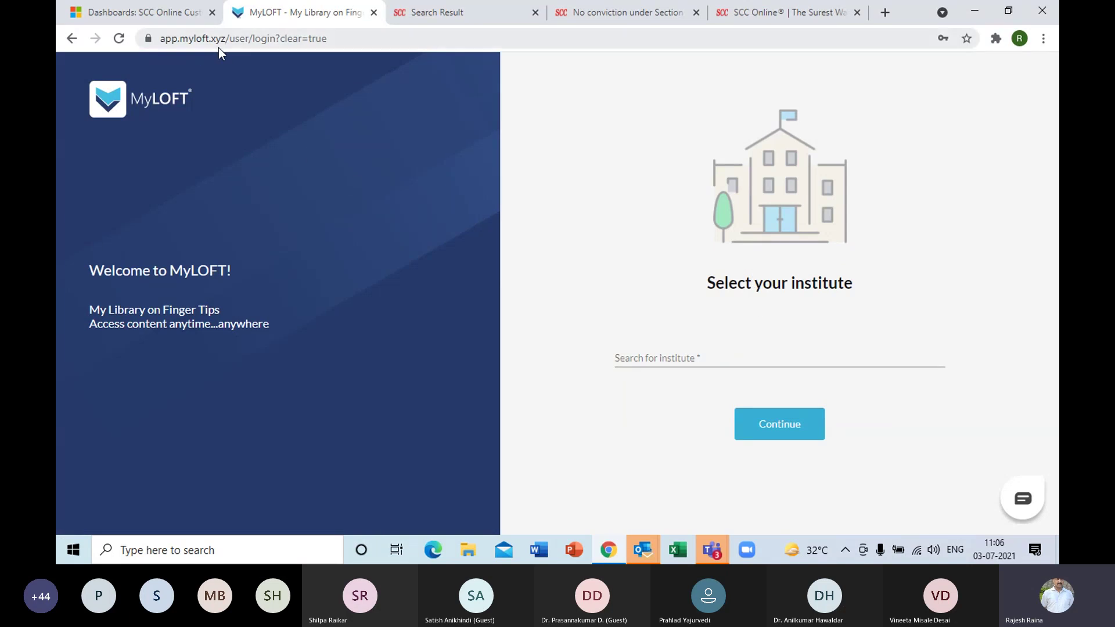
Step: Select SCC Online as the institute in MyLOFT and sign in with the saved institutional credentials
left_click(642, 352)
type("SCC")
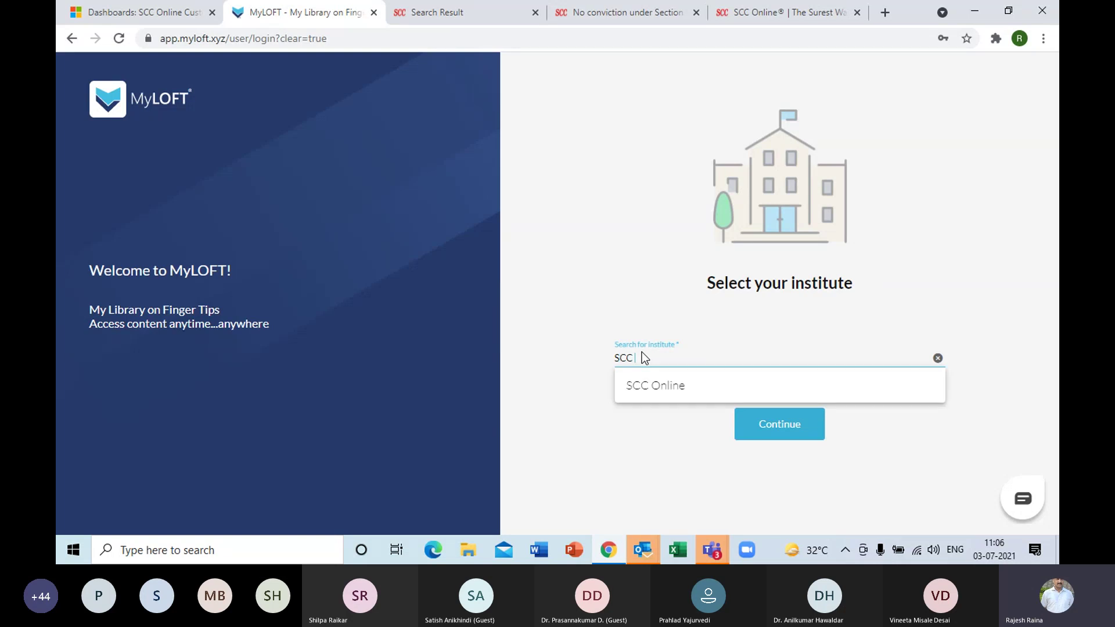
left_click(673, 387)
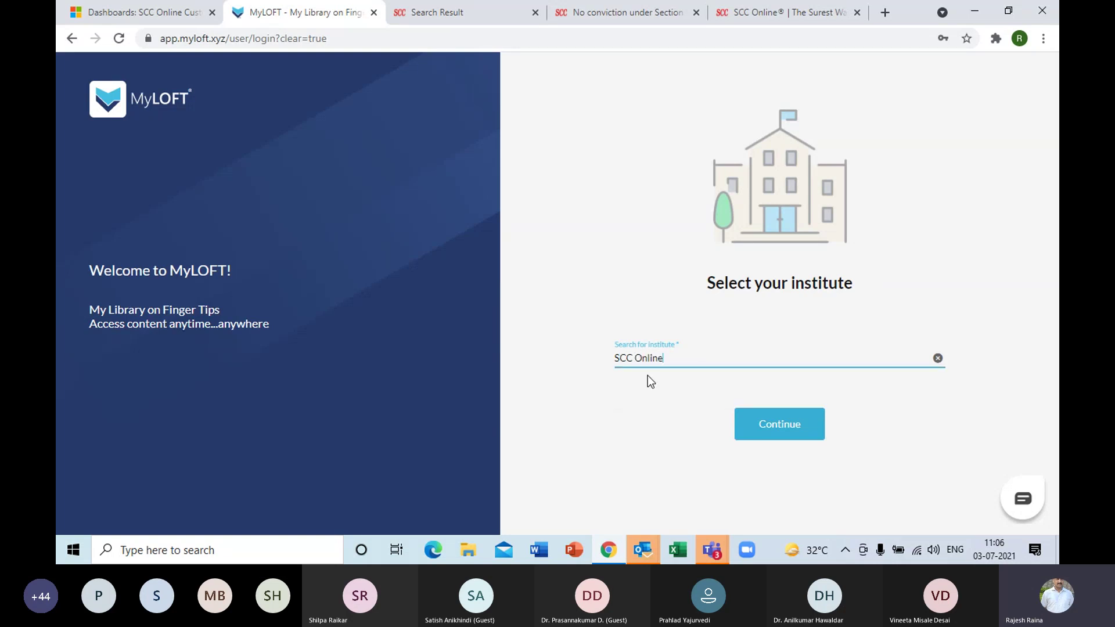
left_click(781, 424)
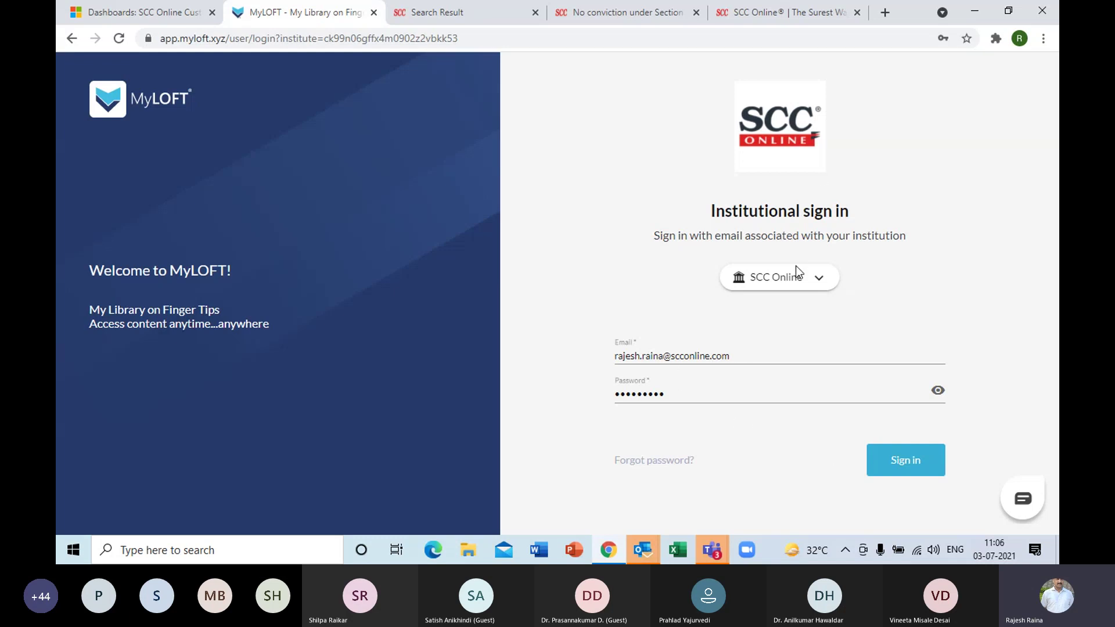
left_click(904, 461)
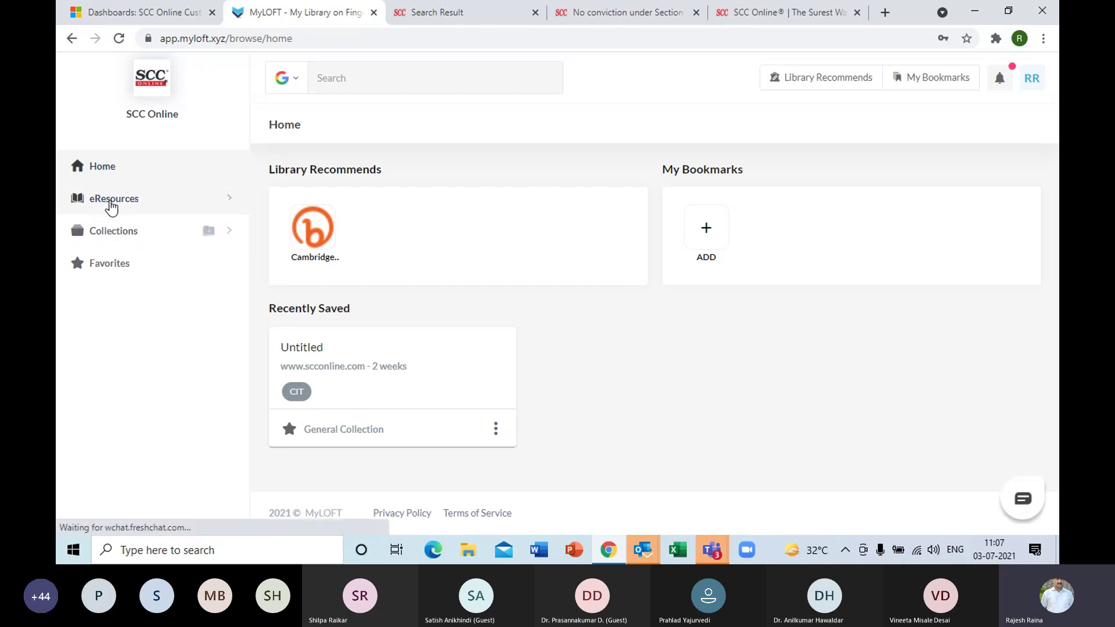
Step: Open SCC Online from the eResources databases, then view its IP Login form and close it
left_click(102, 203)
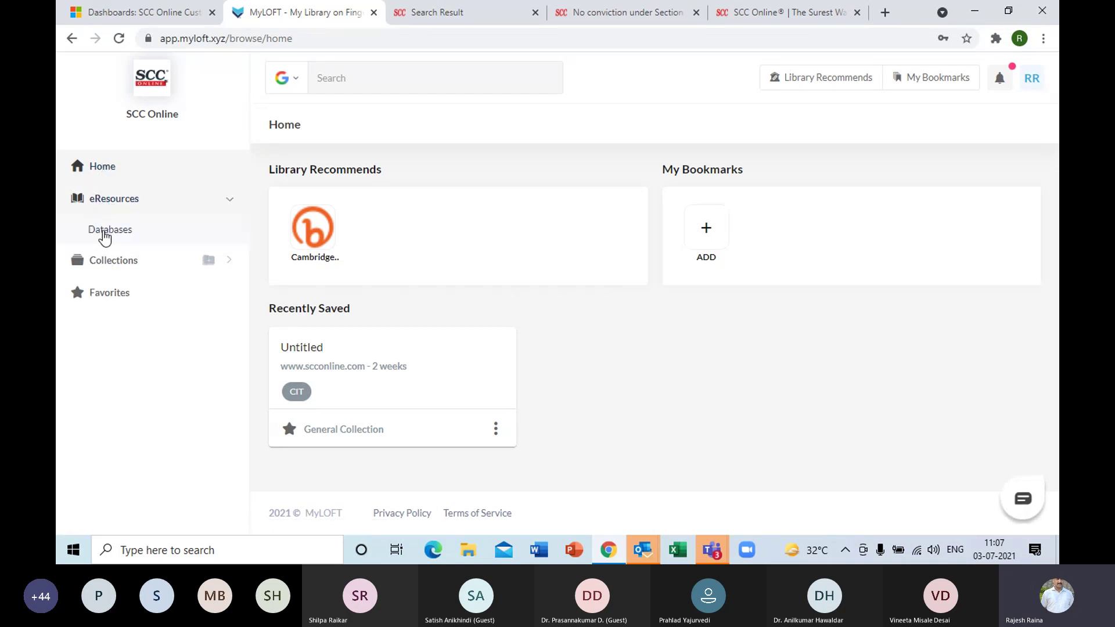
left_click(105, 233)
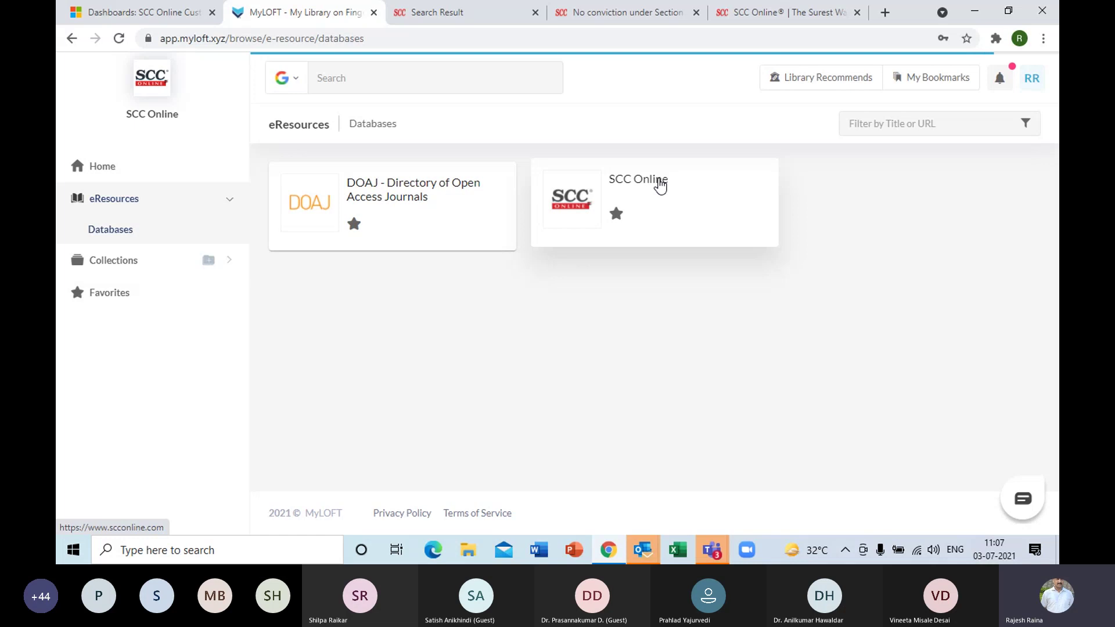
left_click(660, 185)
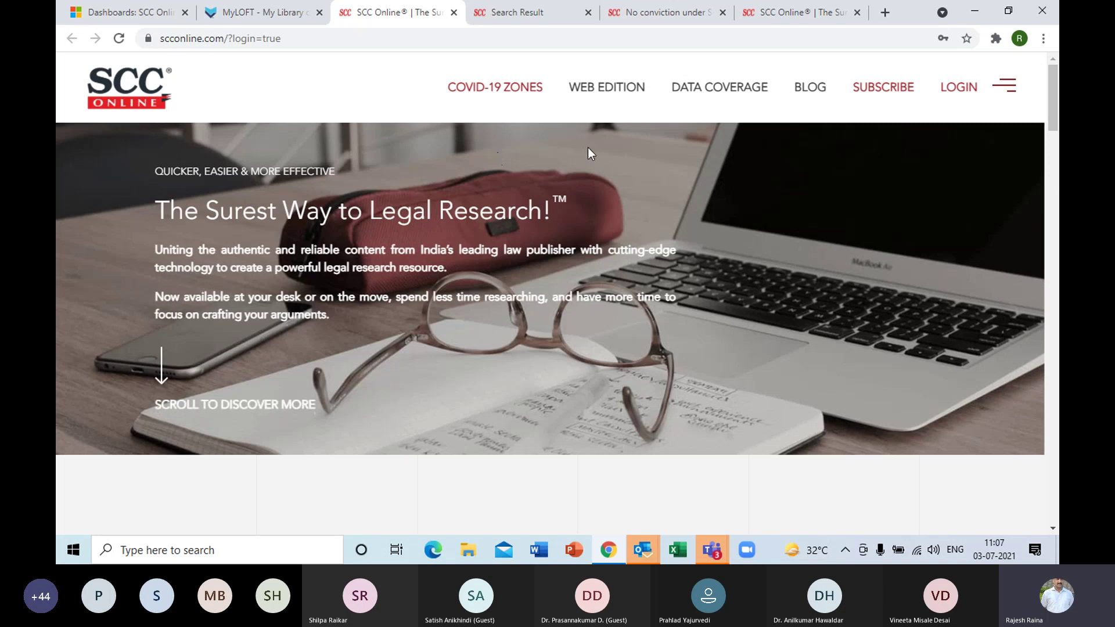
left_click(967, 87)
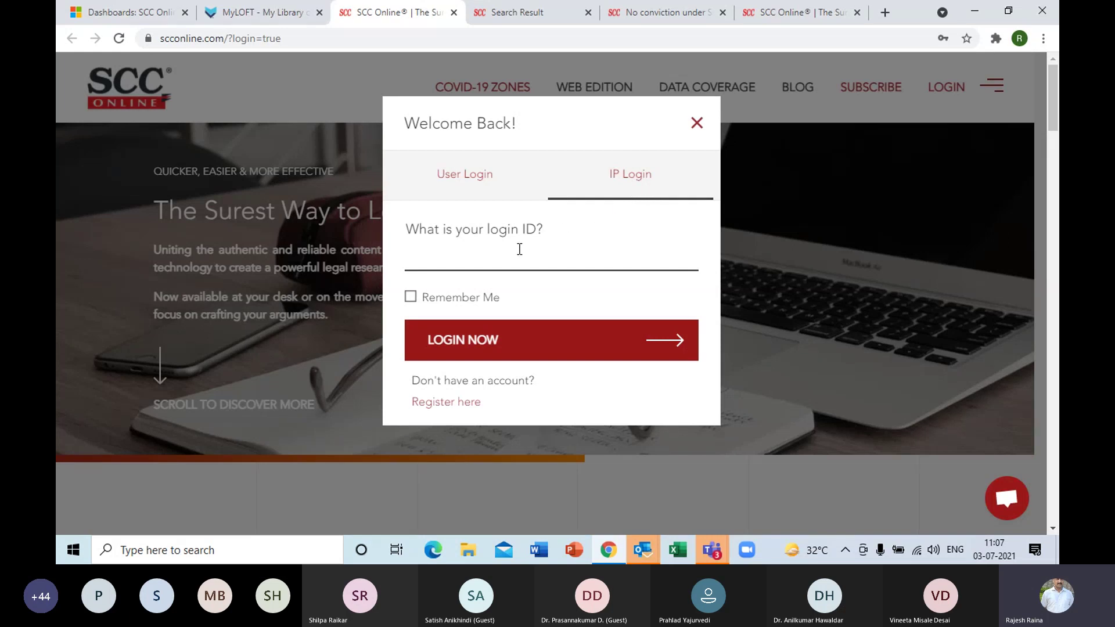
left_click(697, 124)
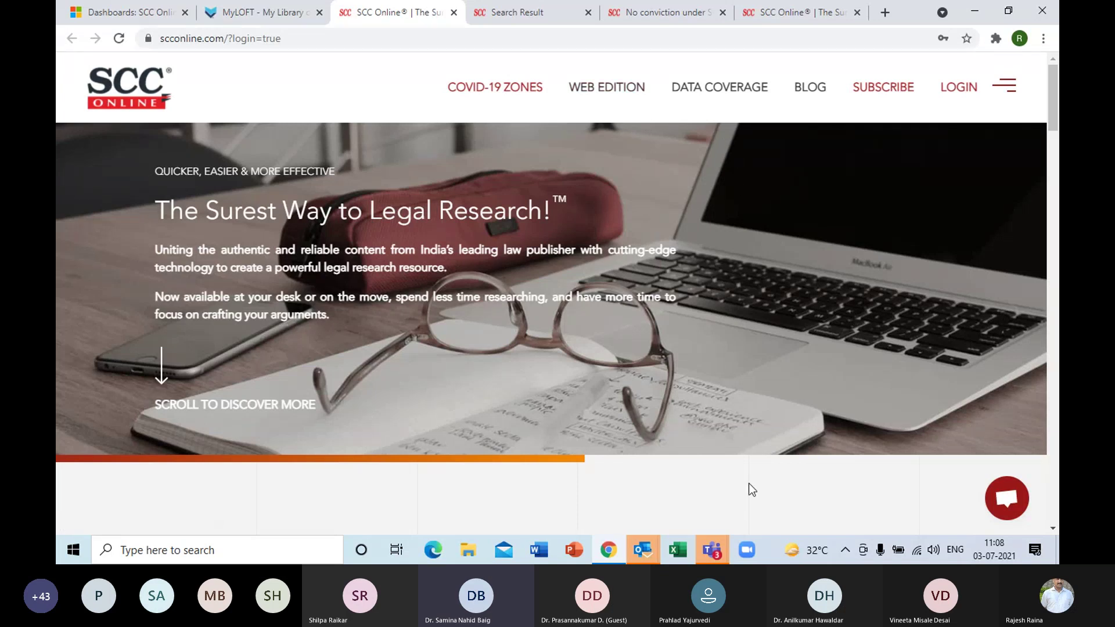
left_click(709, 557)
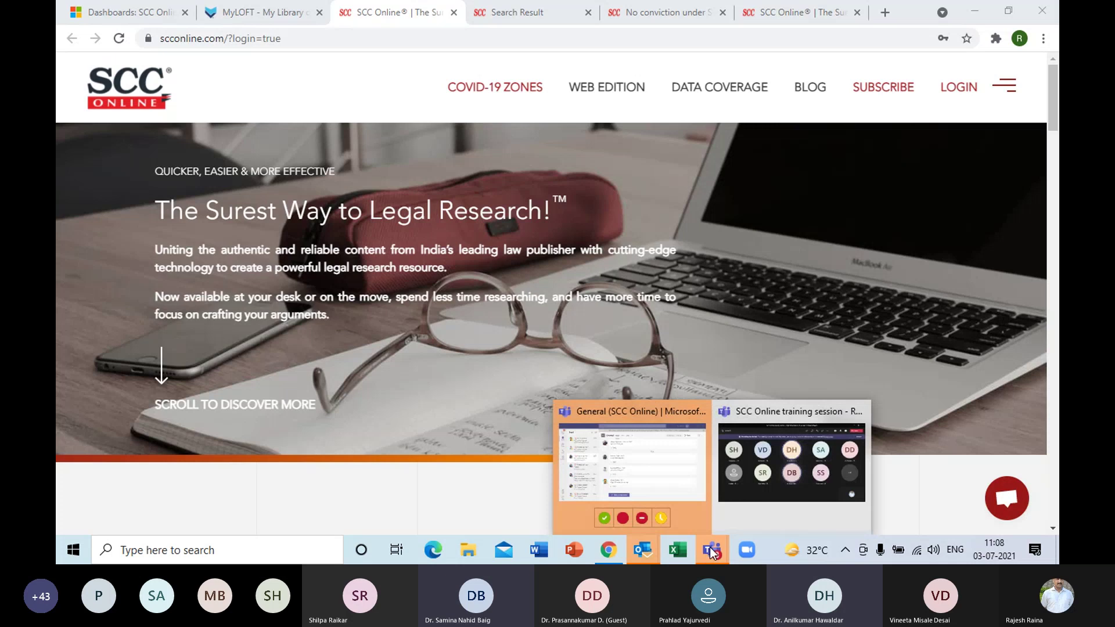
left_click(706, 553)
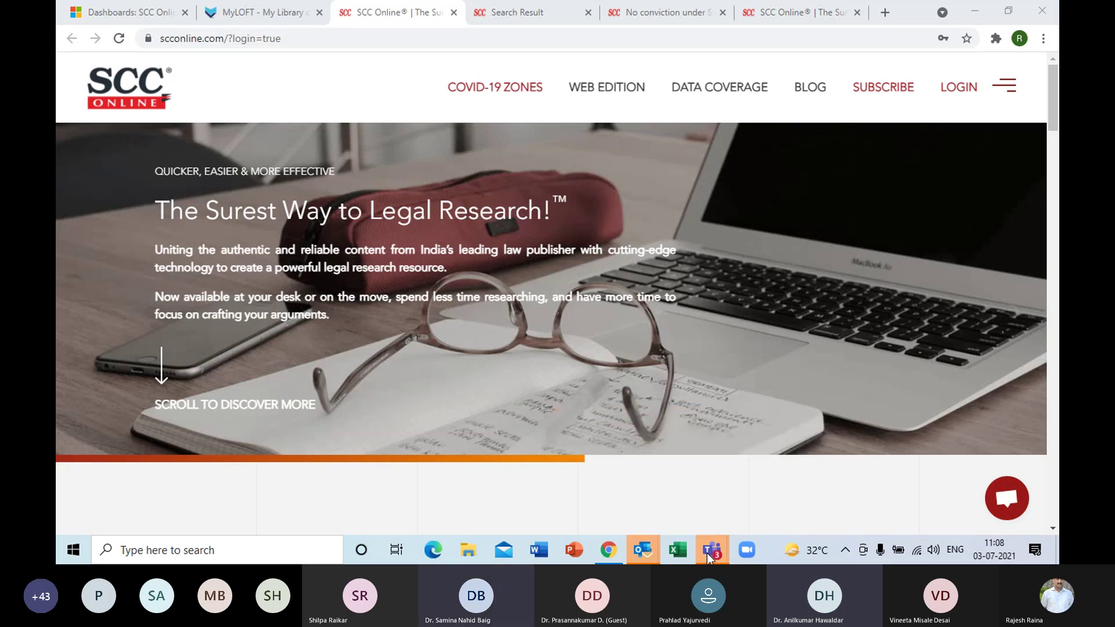
left_click(706, 552)
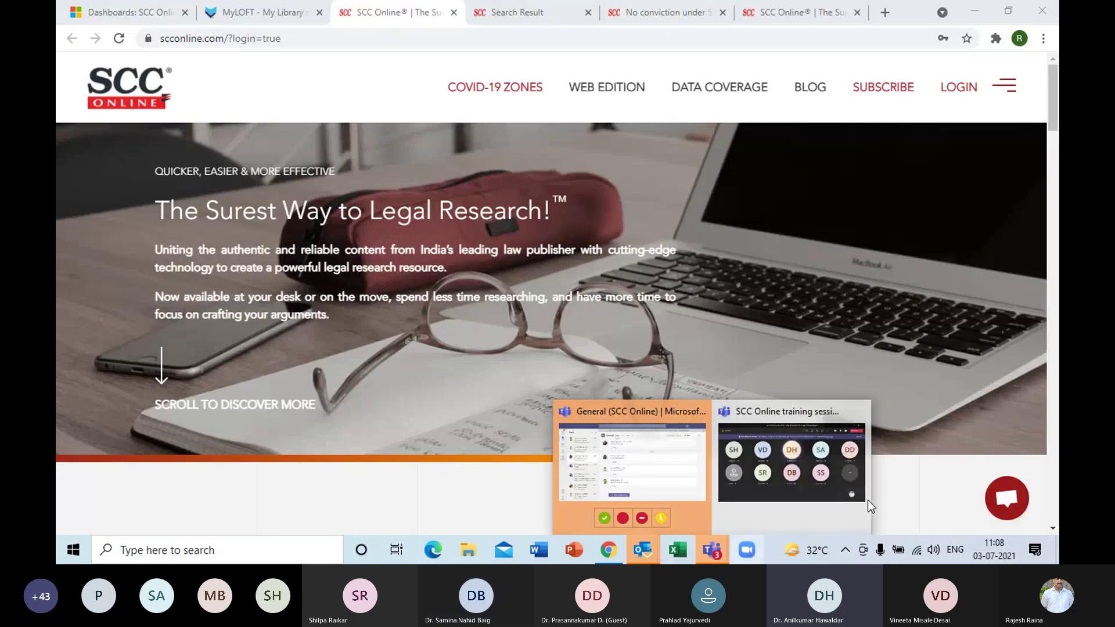
left_click(932, 494)
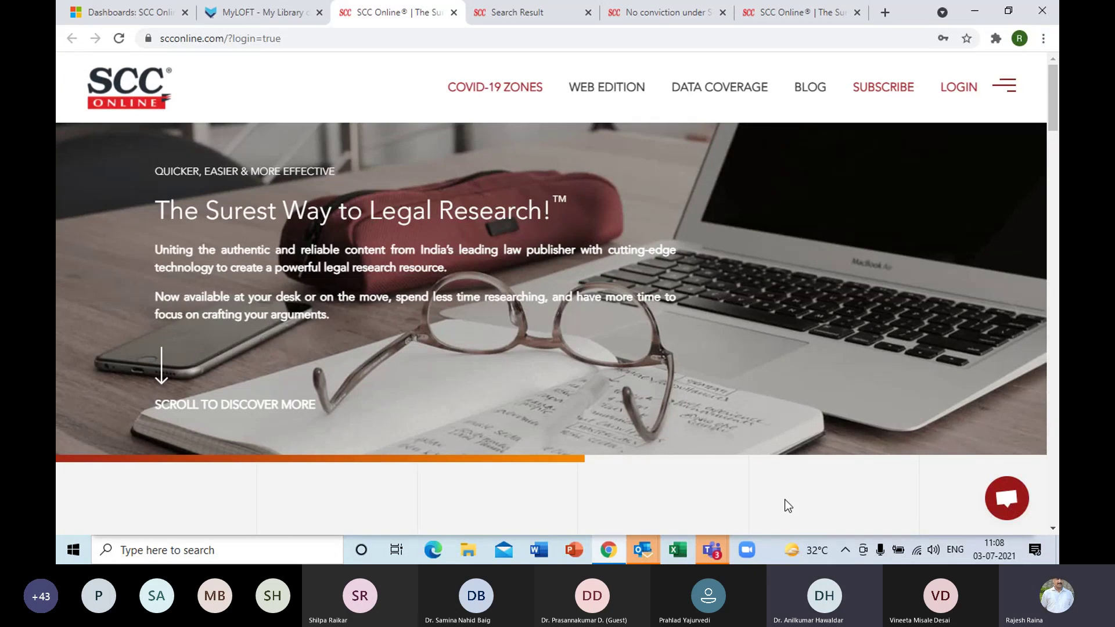
left_click(719, 552)
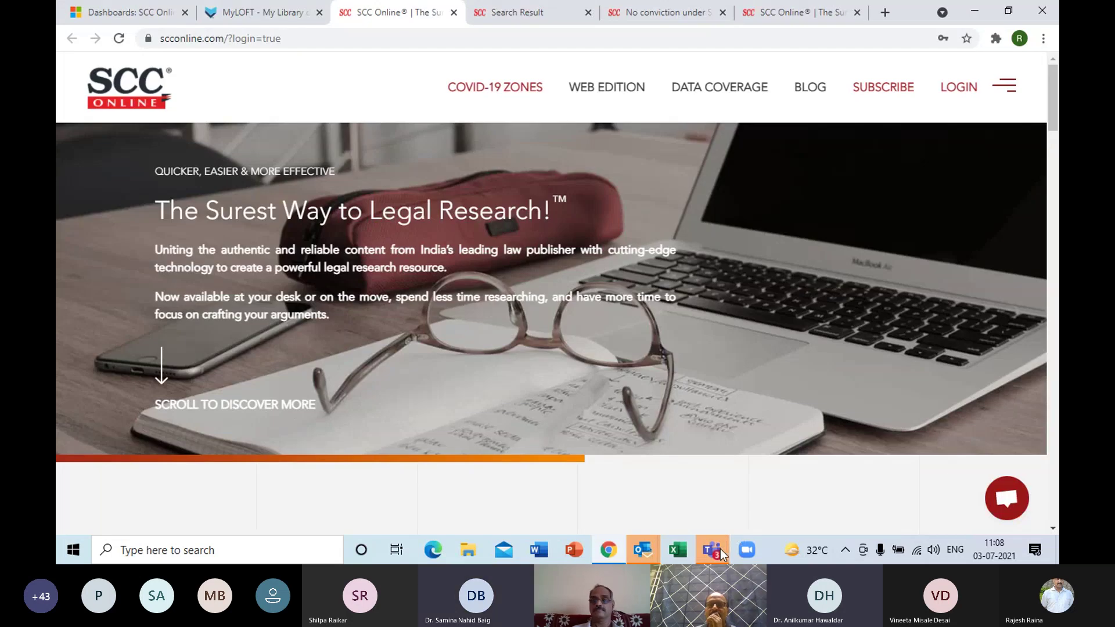
Step: Switch to the SCC Online training session meeting in Microsoft Teams, turn on the camera and stop sharing the screen
mouse_move(720, 549)
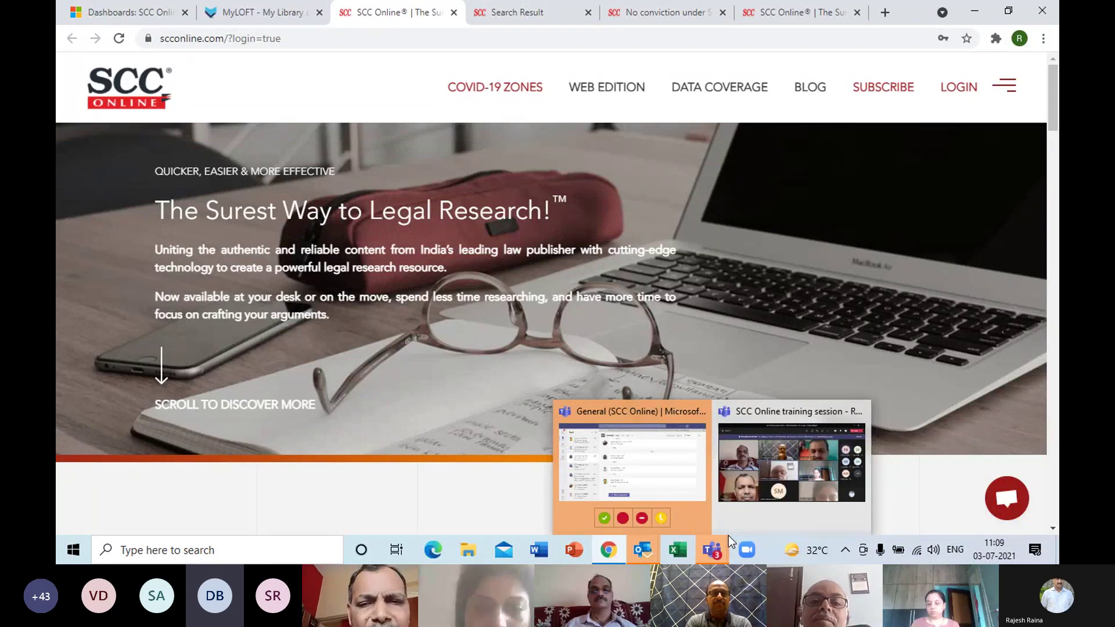
left_click(788, 484)
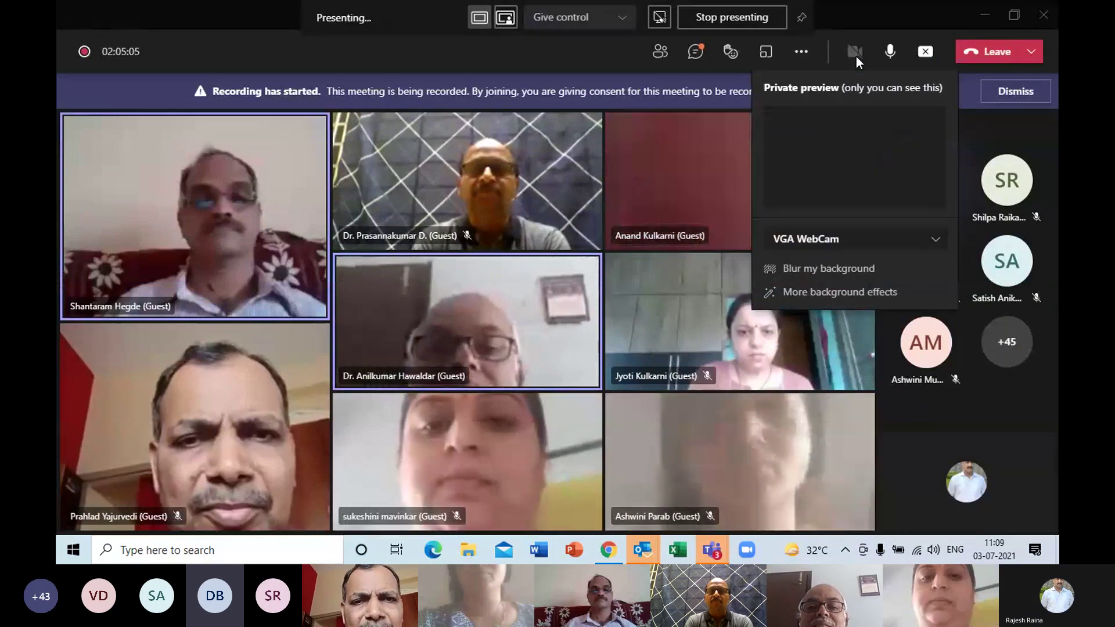
left_click(856, 57)
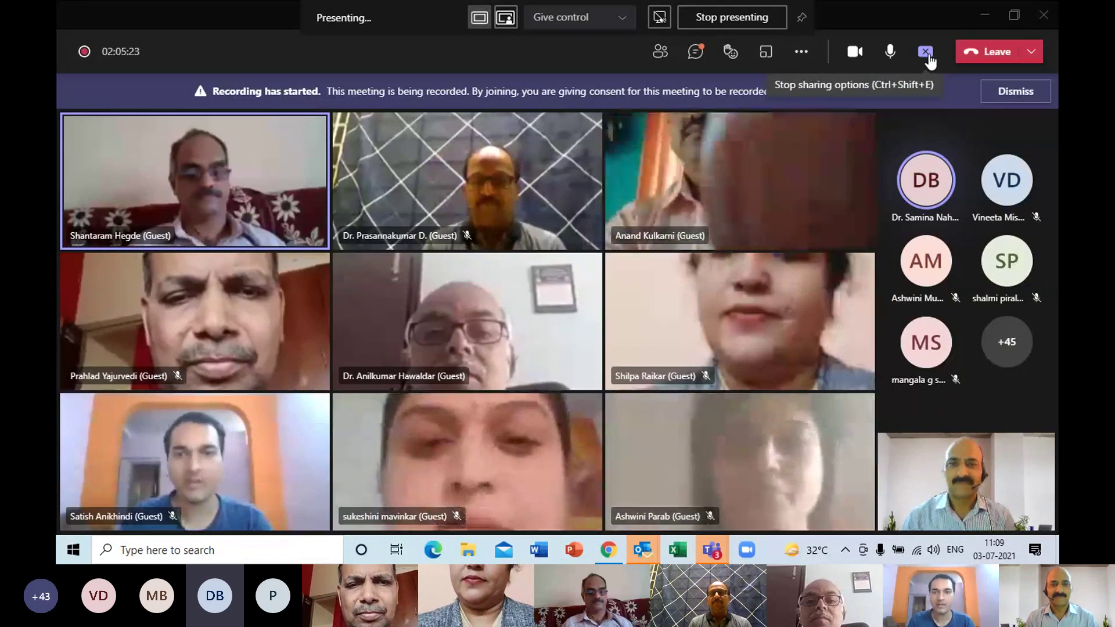
left_click(926, 52)
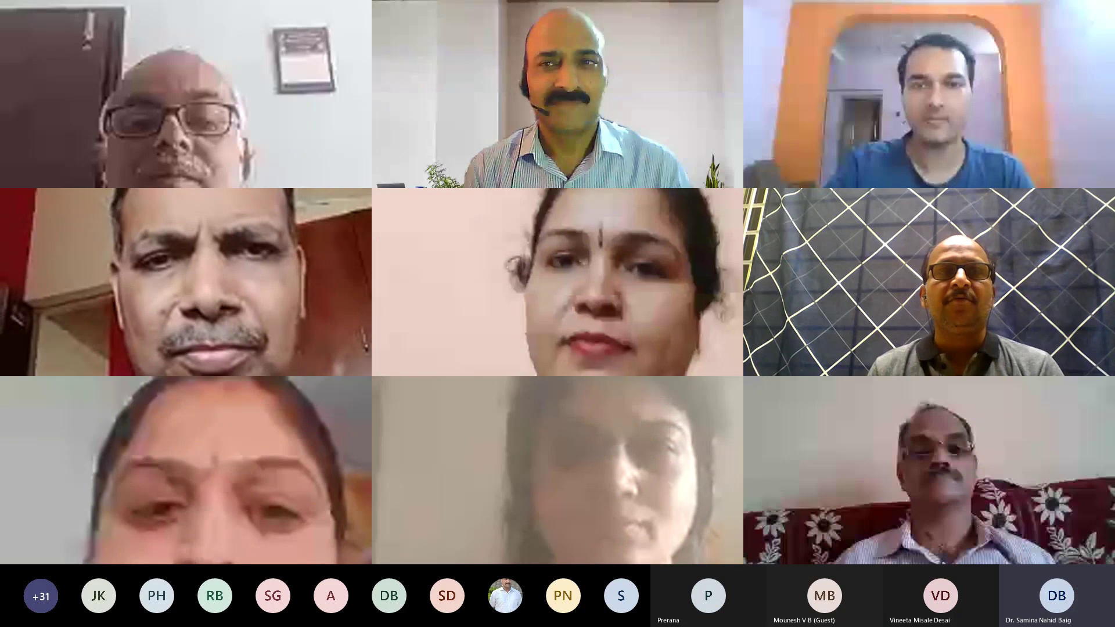